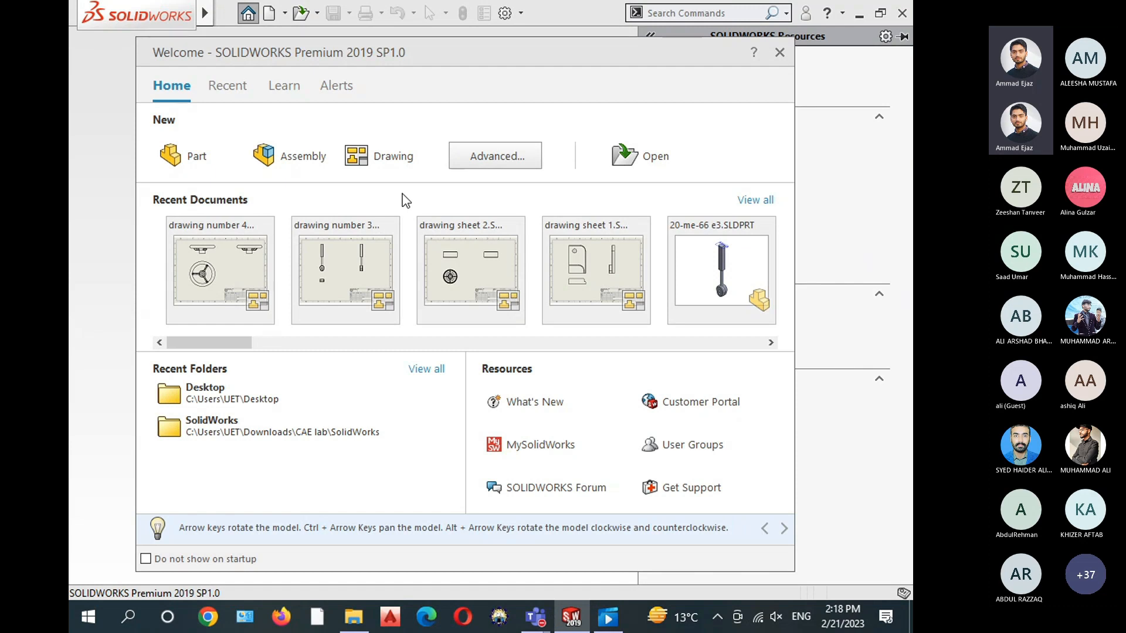
Create a new part and start a sketch on the Front Plane
click(215, 164)
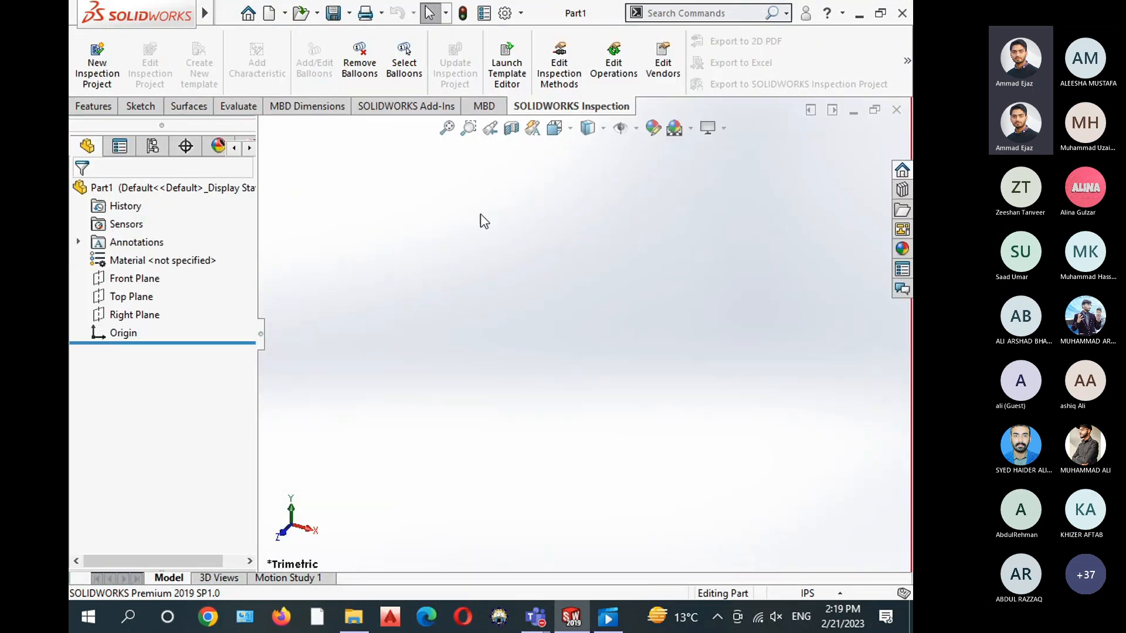
click(134, 280)
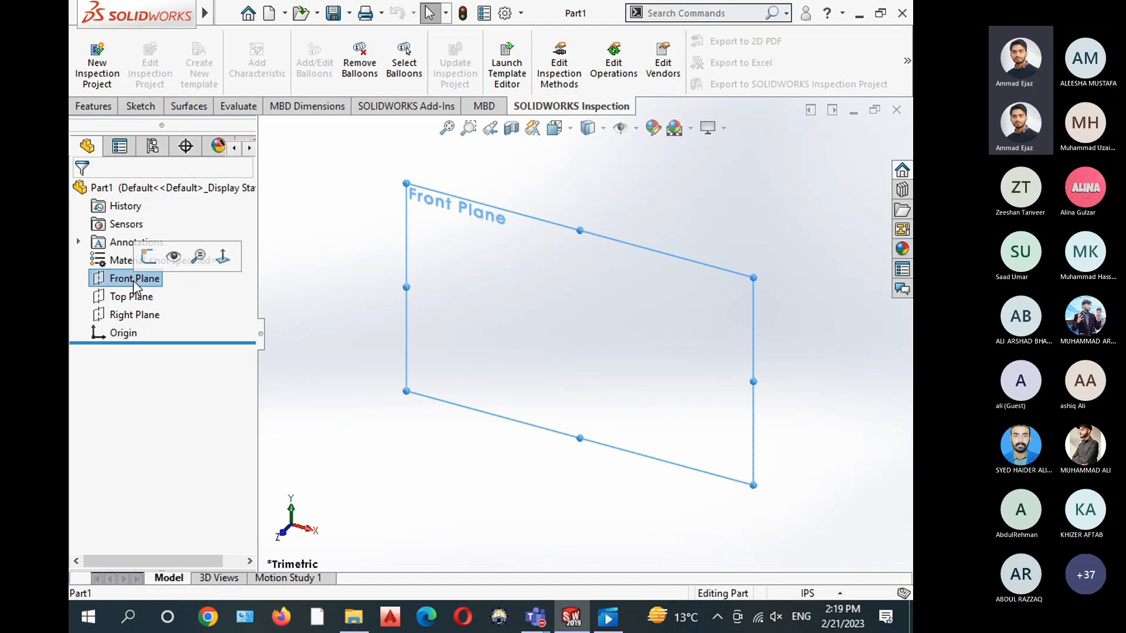
click(223, 256)
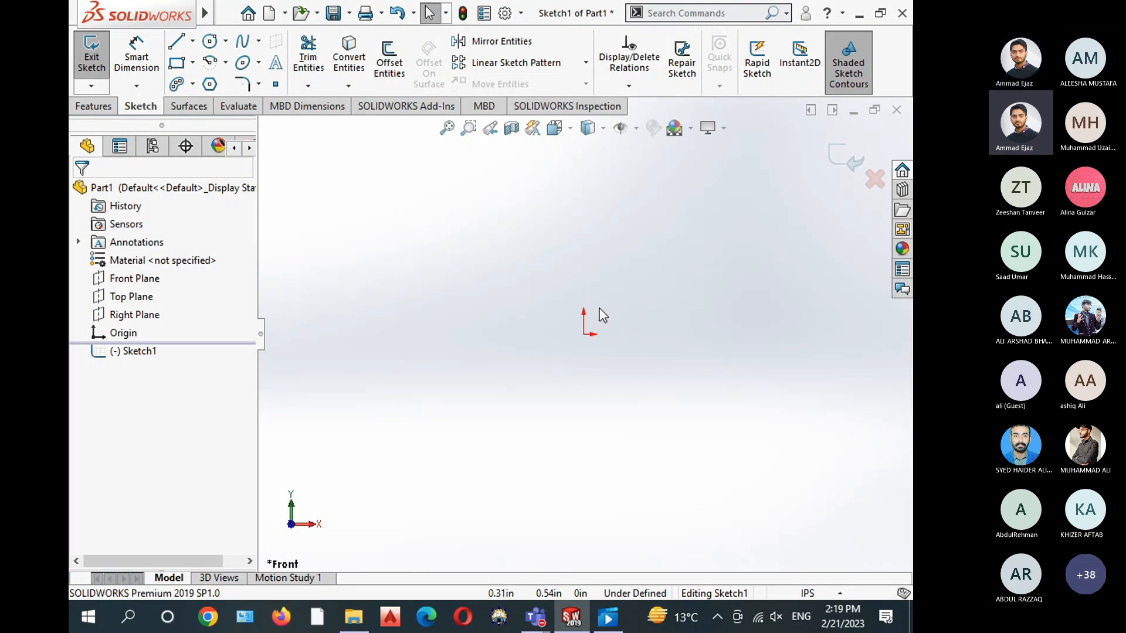
Place a sketch point above and to the right of the origin, at about X 1.77 in and Y 2.09 in
ctrl+middle_drag(599, 315, 516, 381)
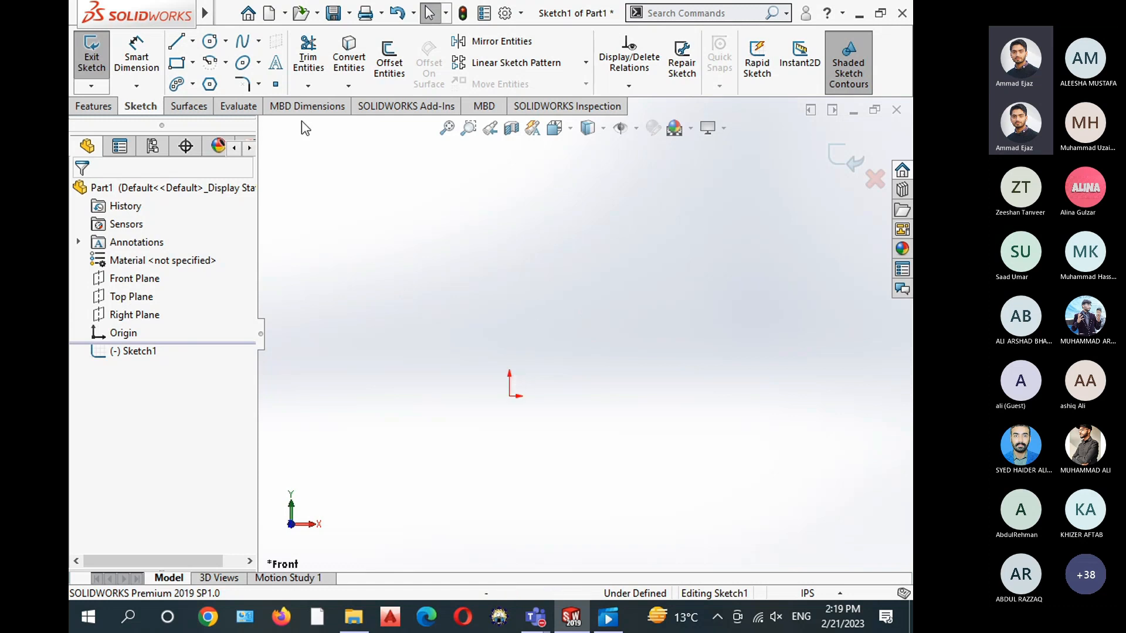
click(275, 85)
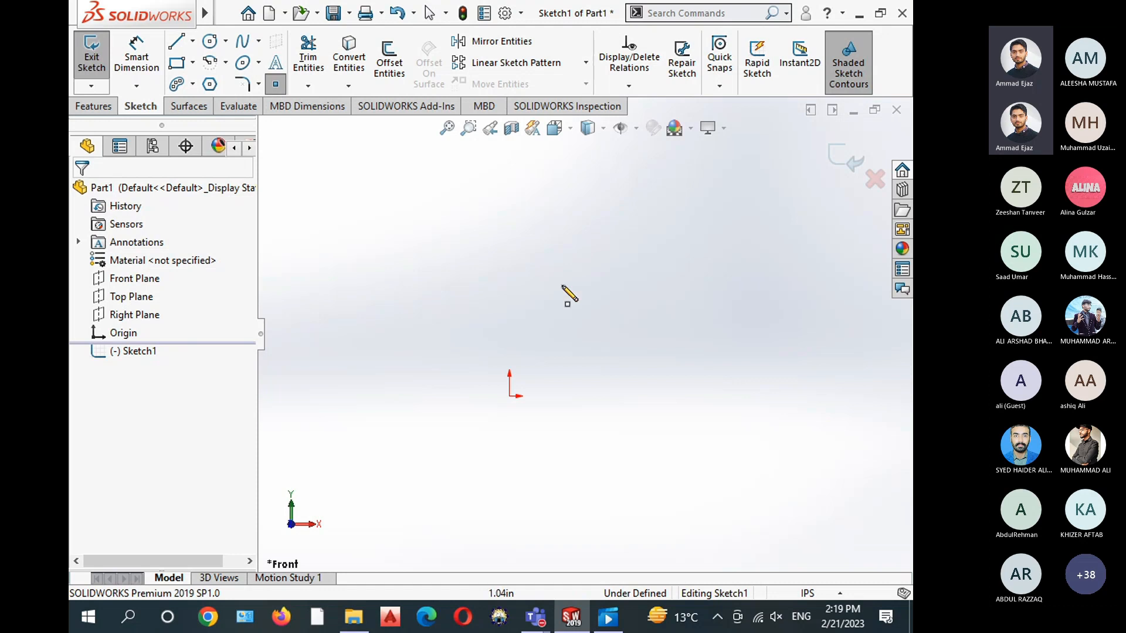
click(597, 292)
key(Escape)
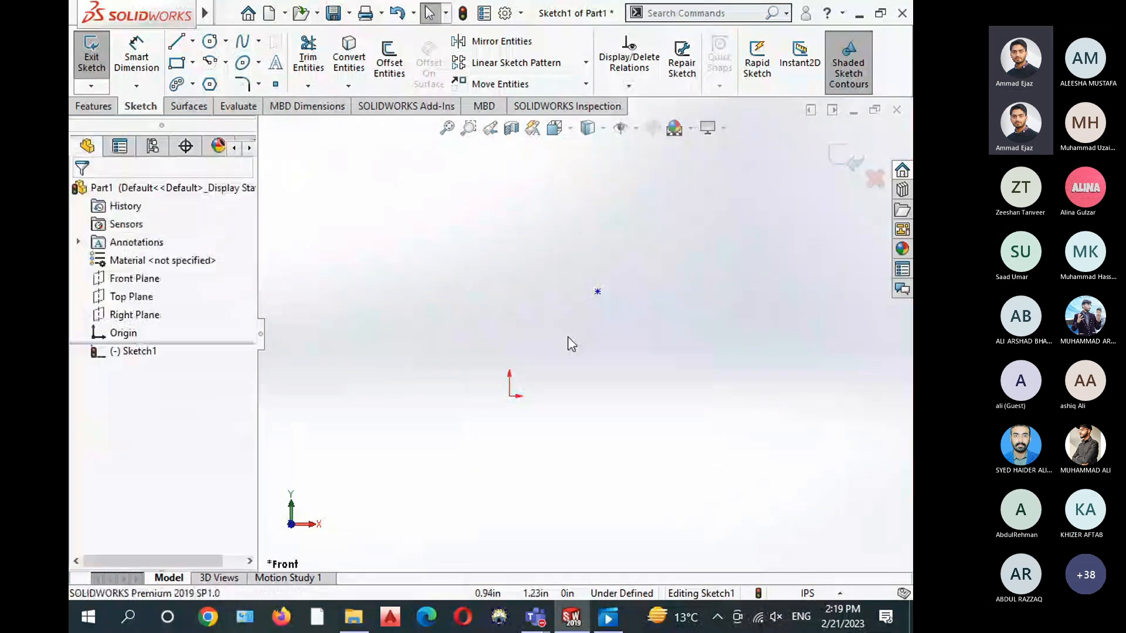
Add a Fix relation to the sketch point
click(598, 291)
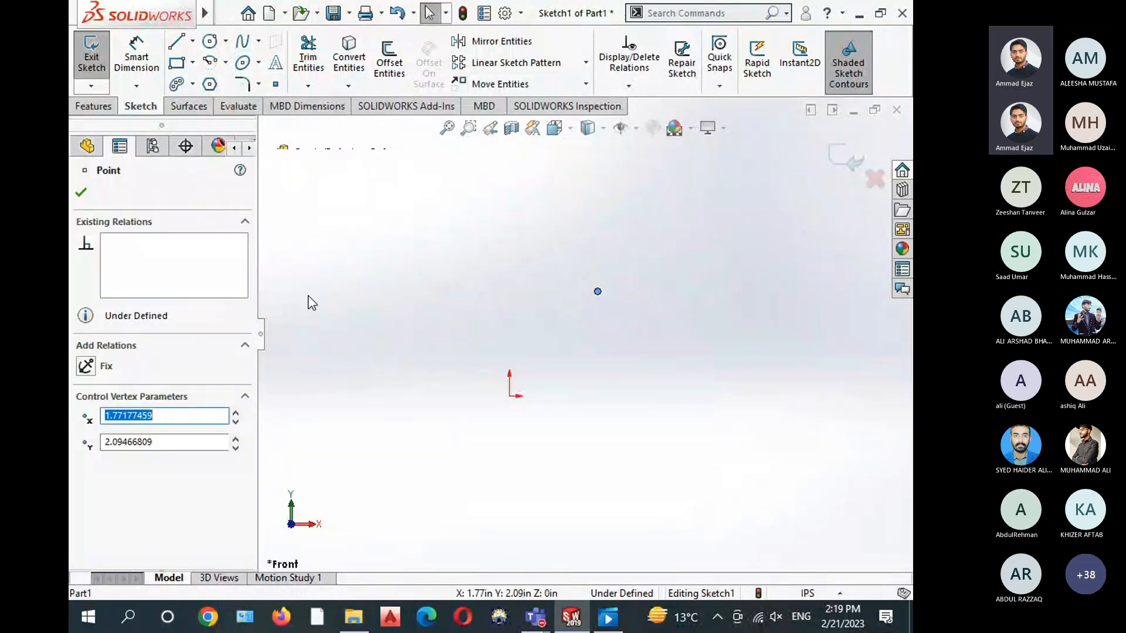
click(85, 365)
click(533, 314)
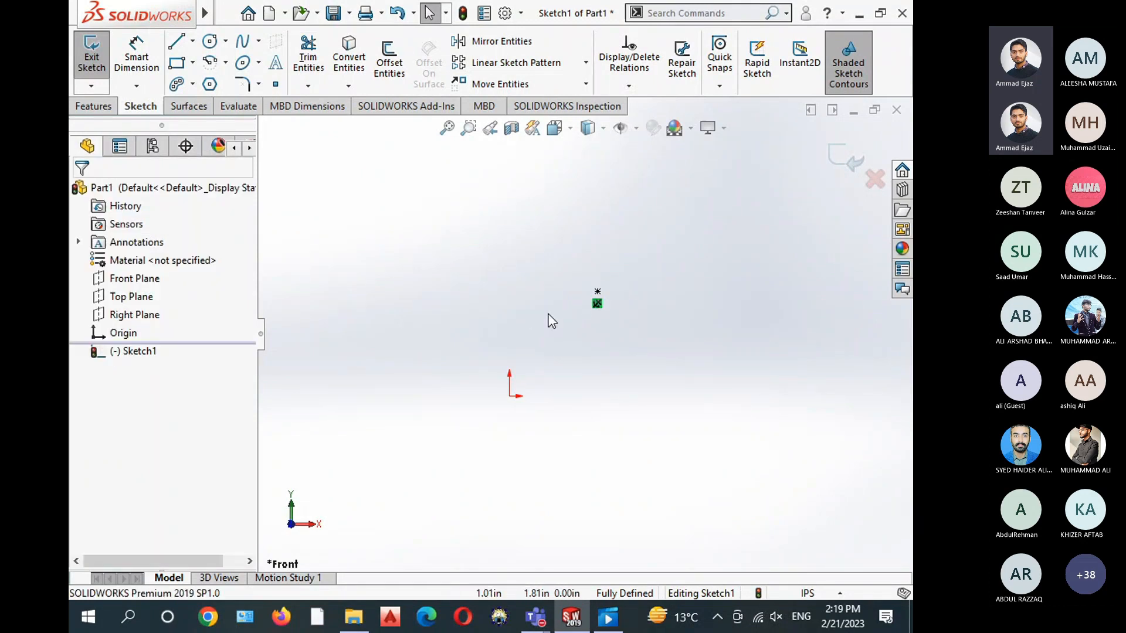
Try to add a Horizontal relation between the origin and the fixed sketch point
click(510, 396)
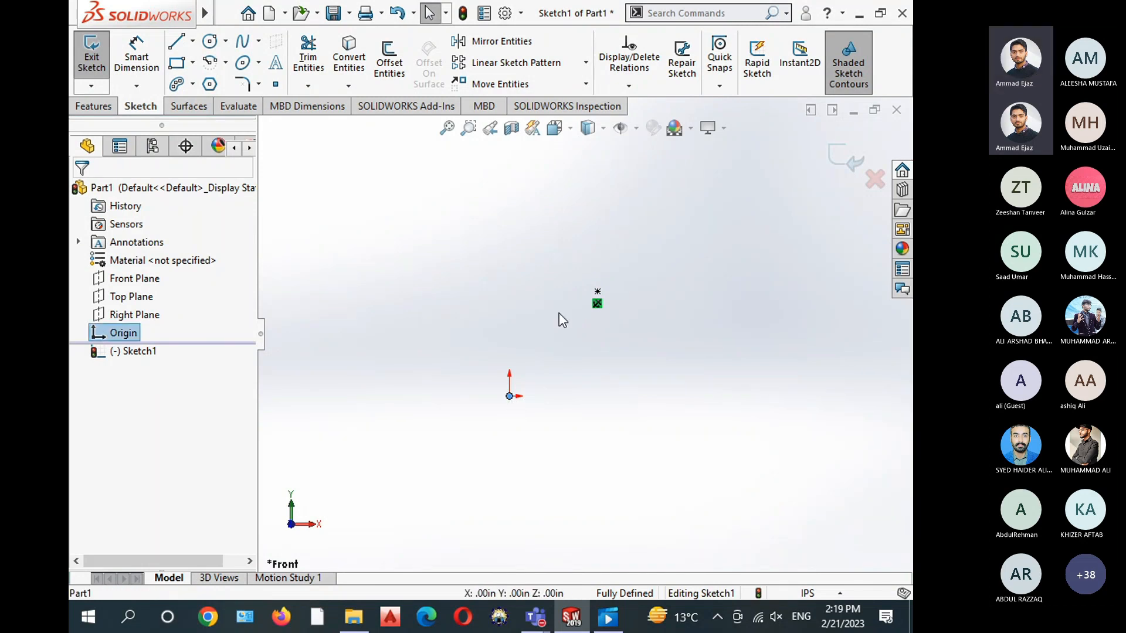
ctrl+click(597, 291)
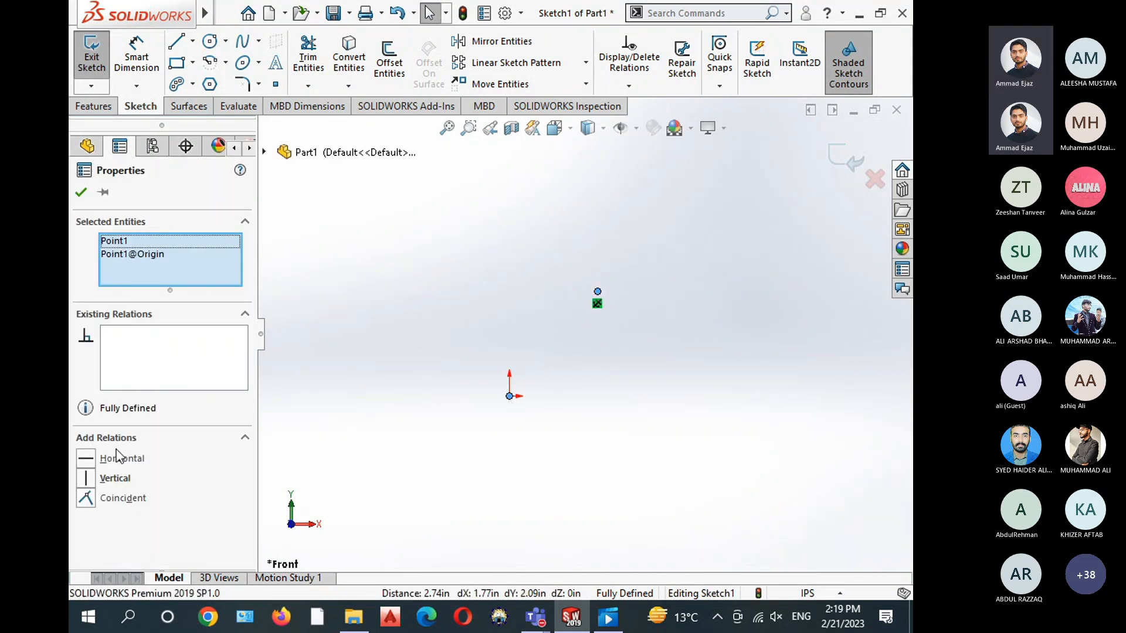
click(89, 463)
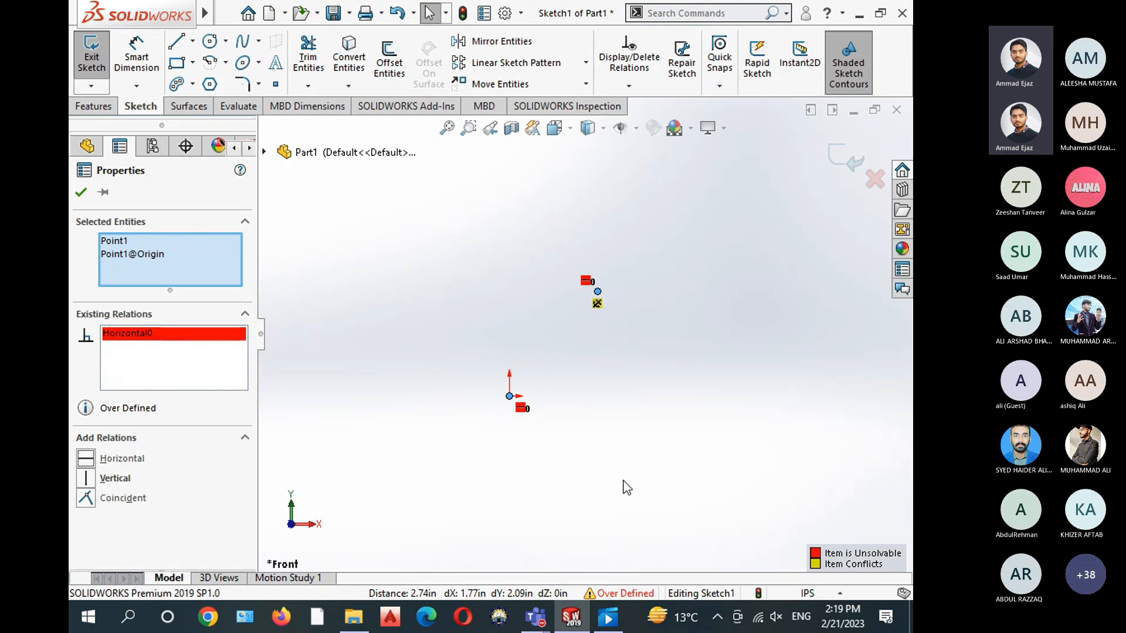
click(569, 425)
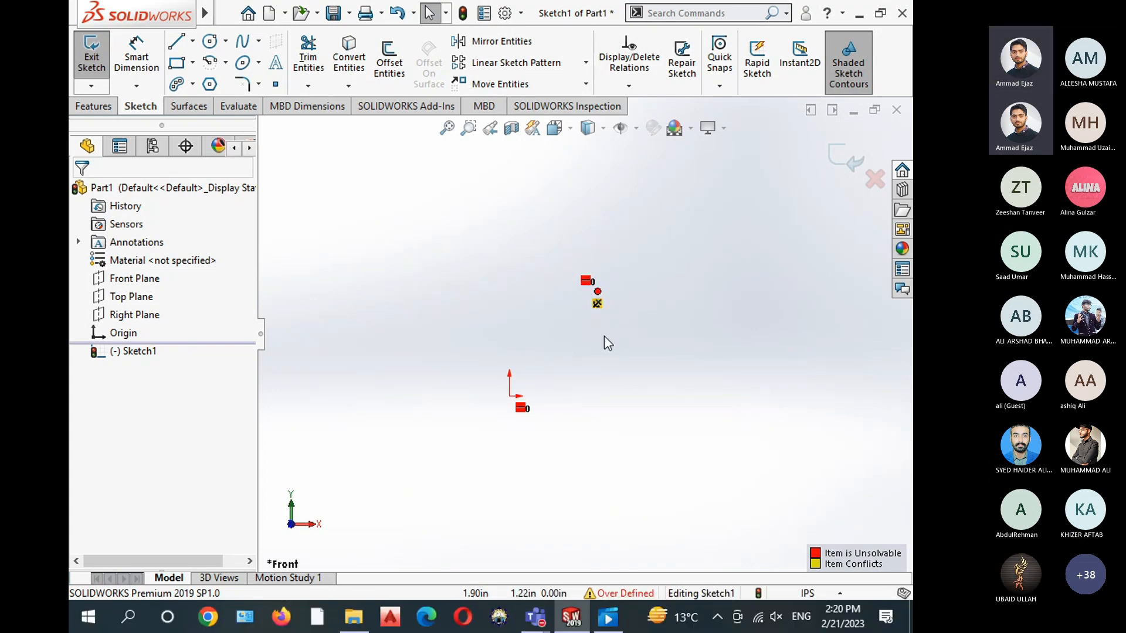
Delete the conflicting Horizontal relation from the sketch point
click(598, 292)
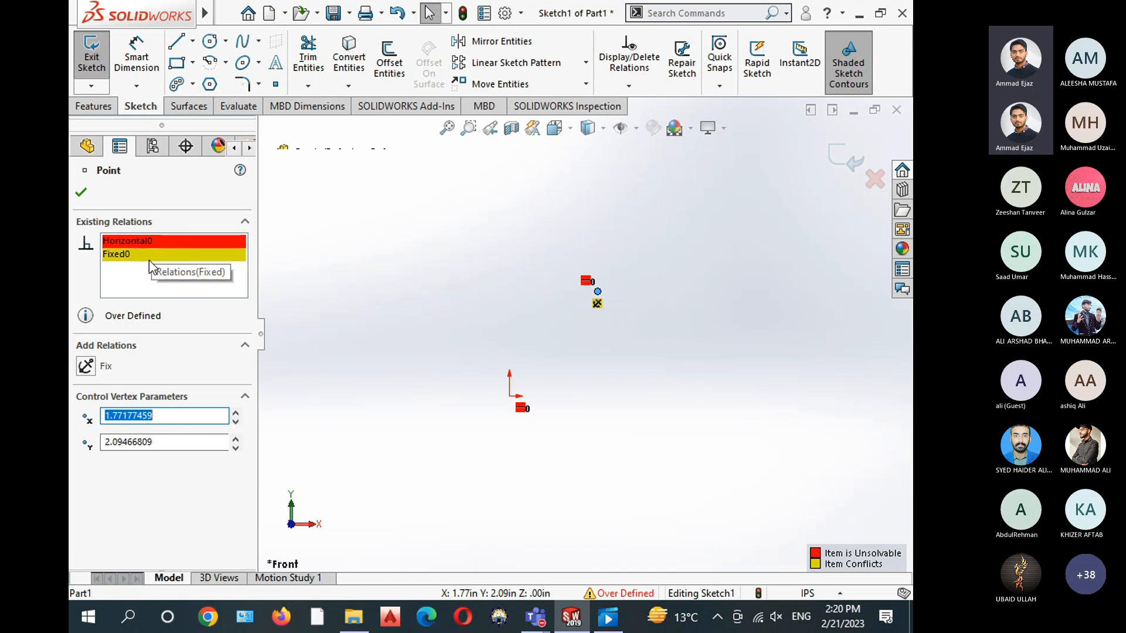
click(150, 241)
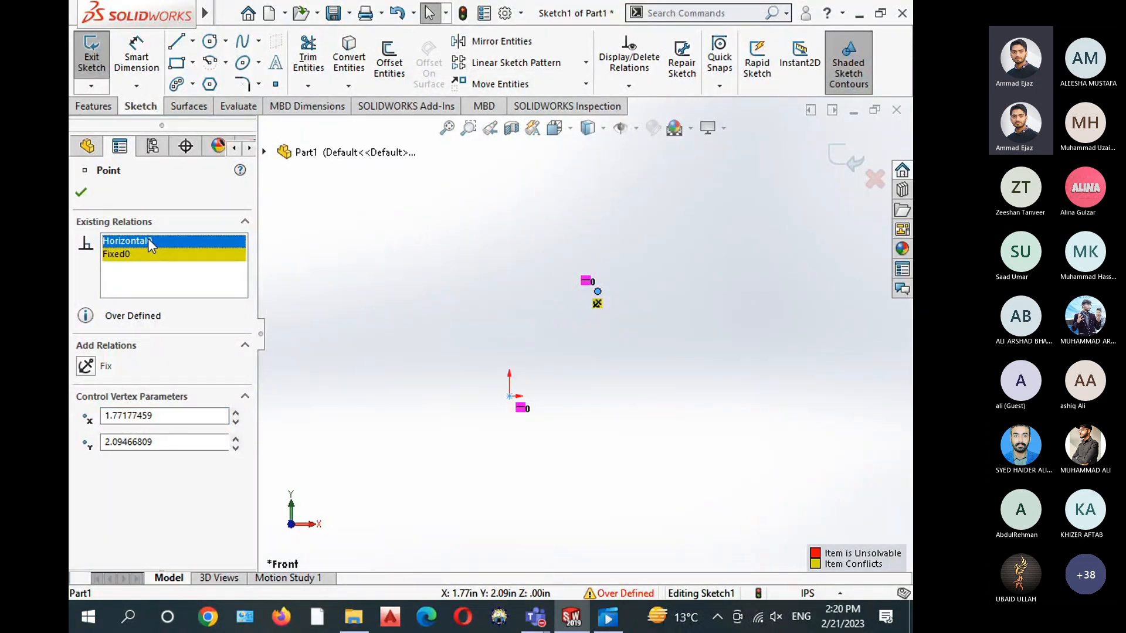
key(Delete)
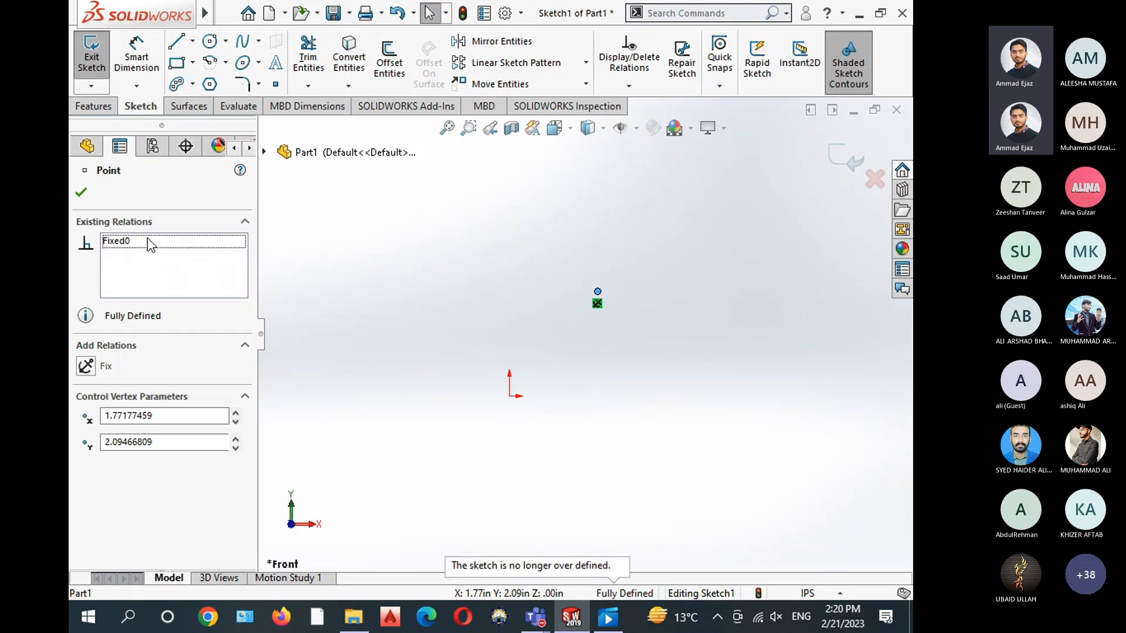
click(513, 309)
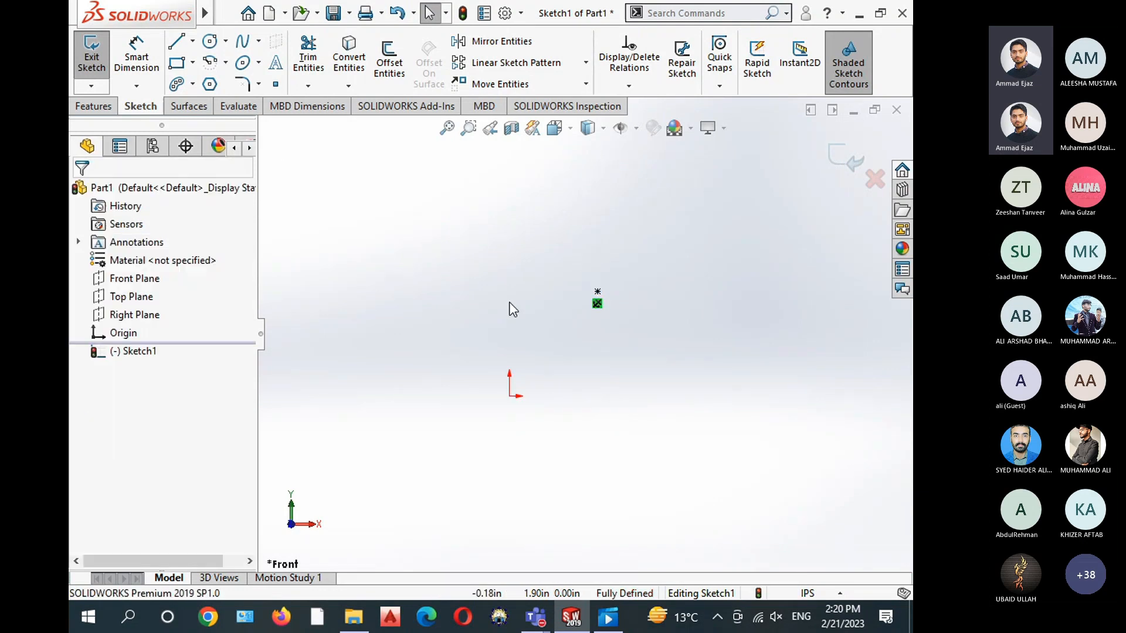
Add a Vertical relation between the sketch point and the origin
click(597, 291)
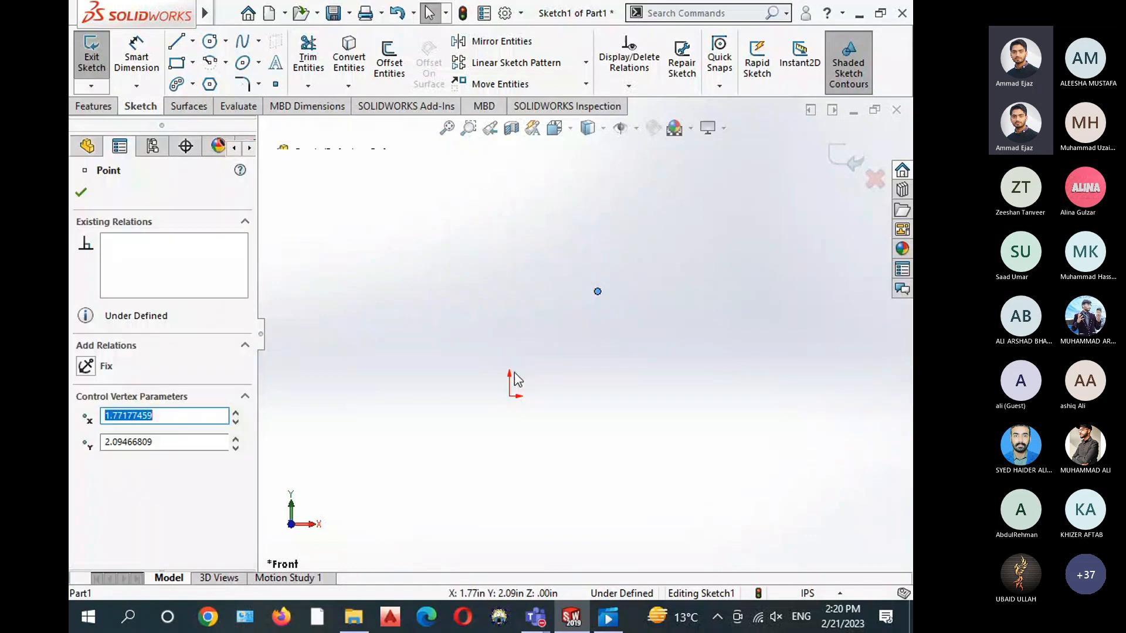
ctrl+click(509, 395)
click(581, 322)
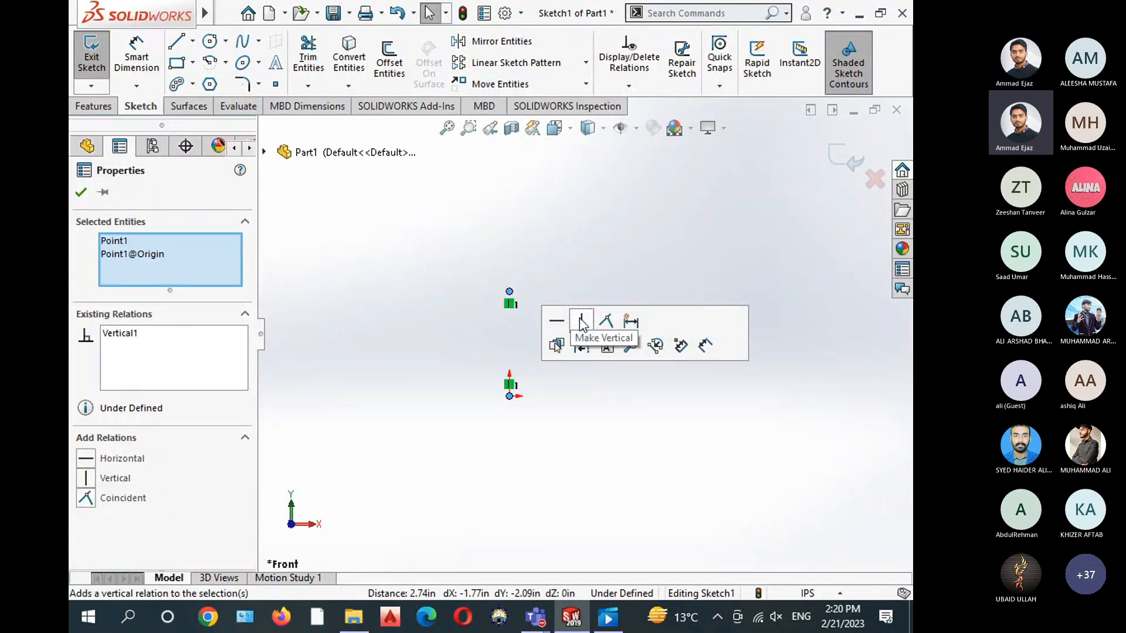
Delete the sketch point above the origin
click(382, 247)
drag(558, 360, 471, 245)
key(Delete)
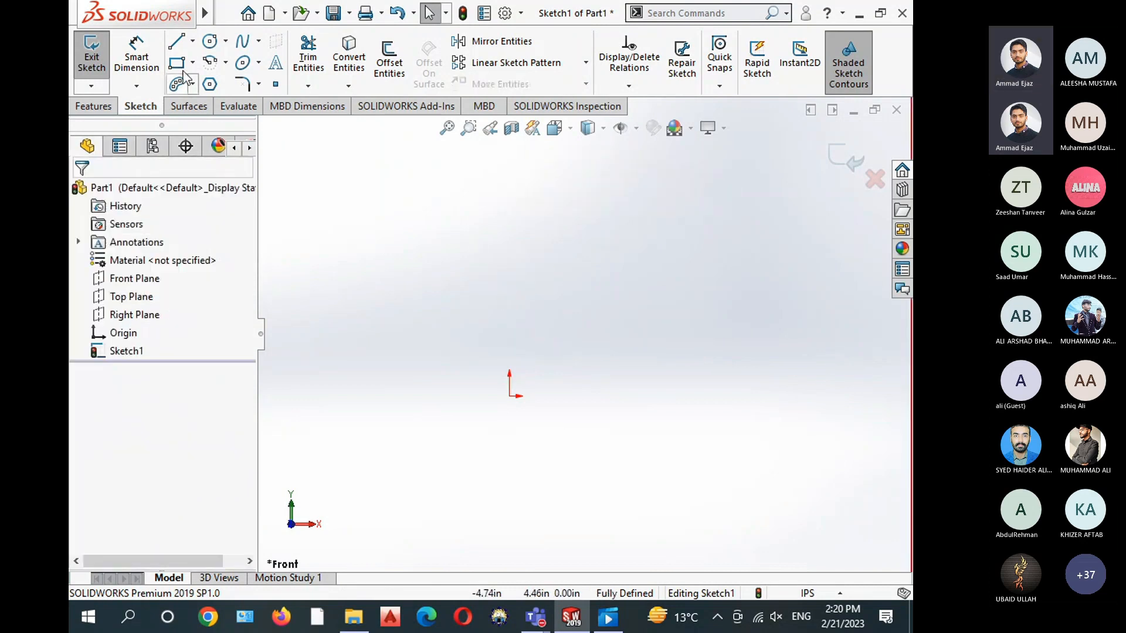
Draw an upper semicircle with the Centerpoint Arc tool, centred on the origin with a radius of about 2.88 in
click(209, 63)
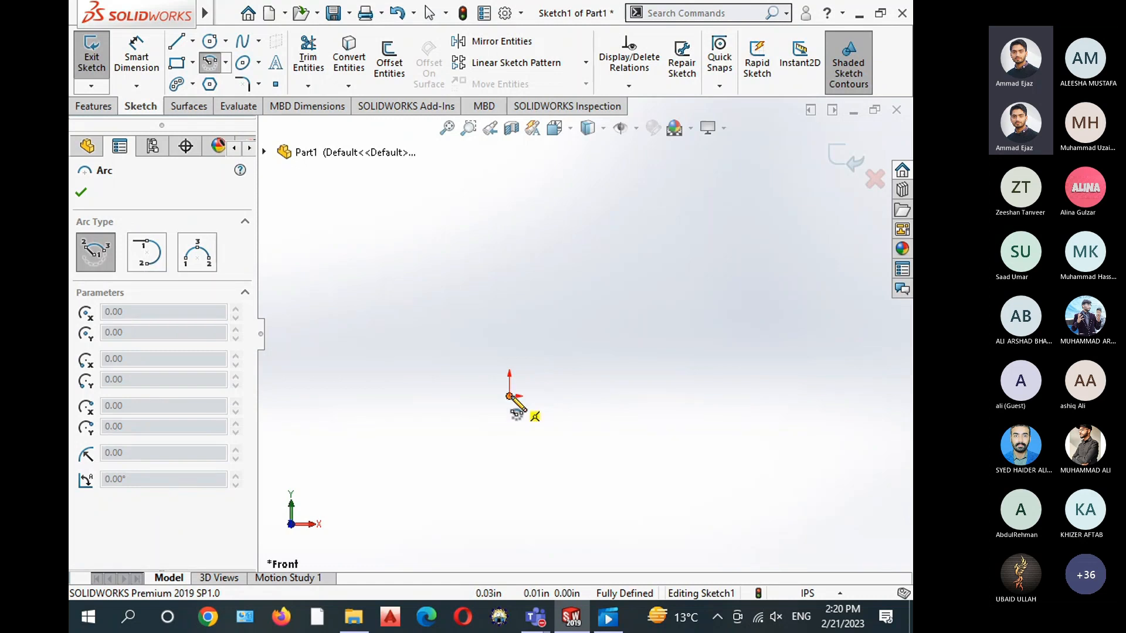
click(509, 396)
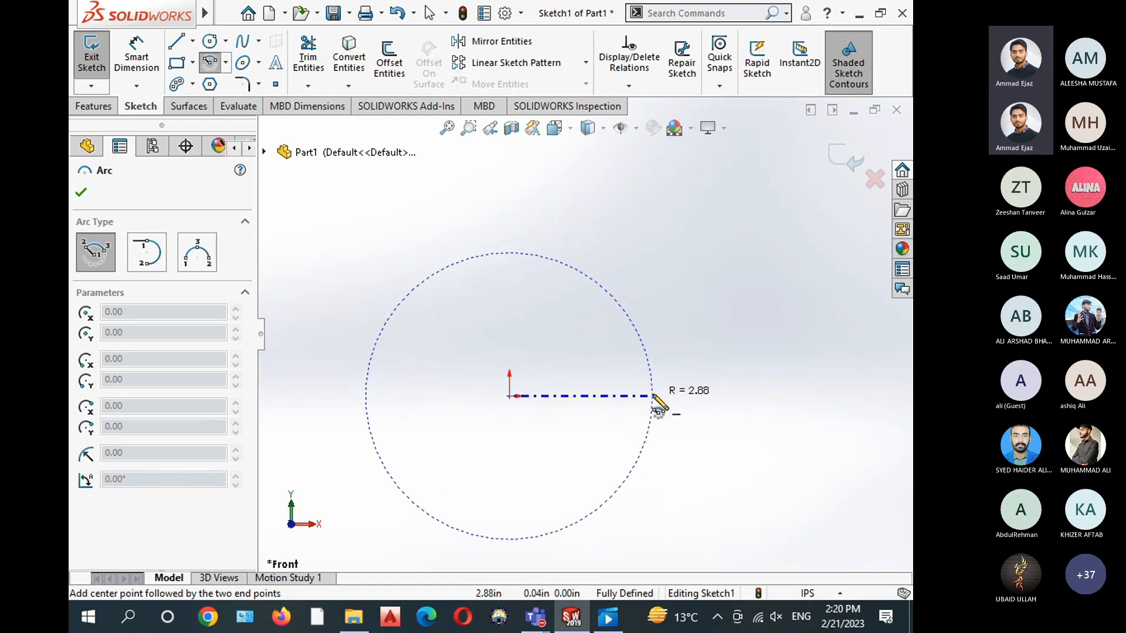
click(652, 397)
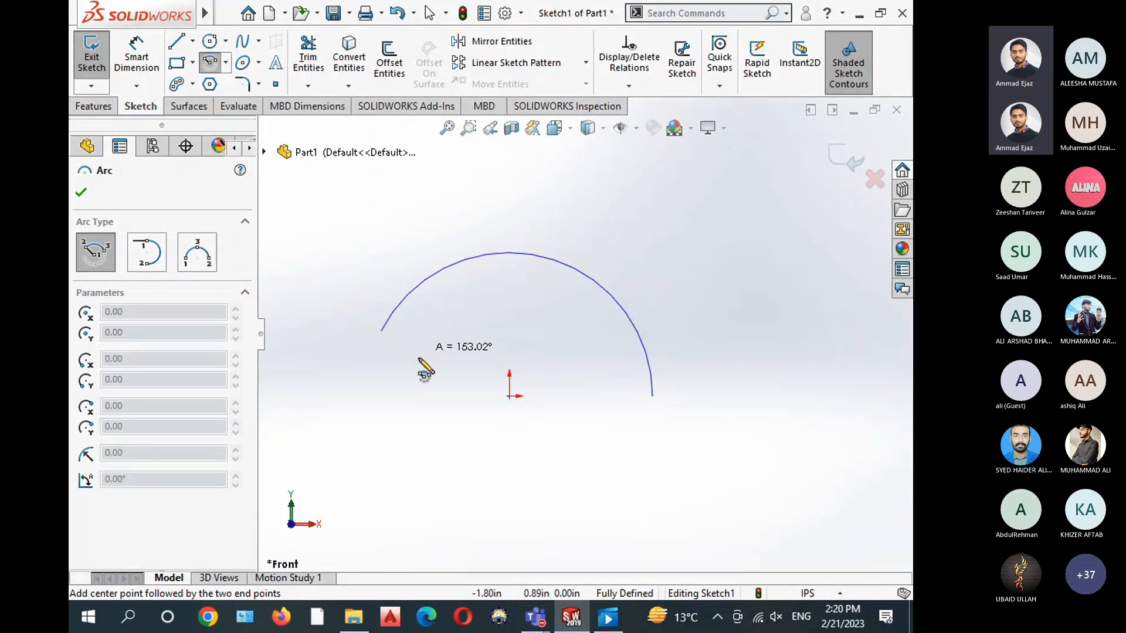
click(367, 397)
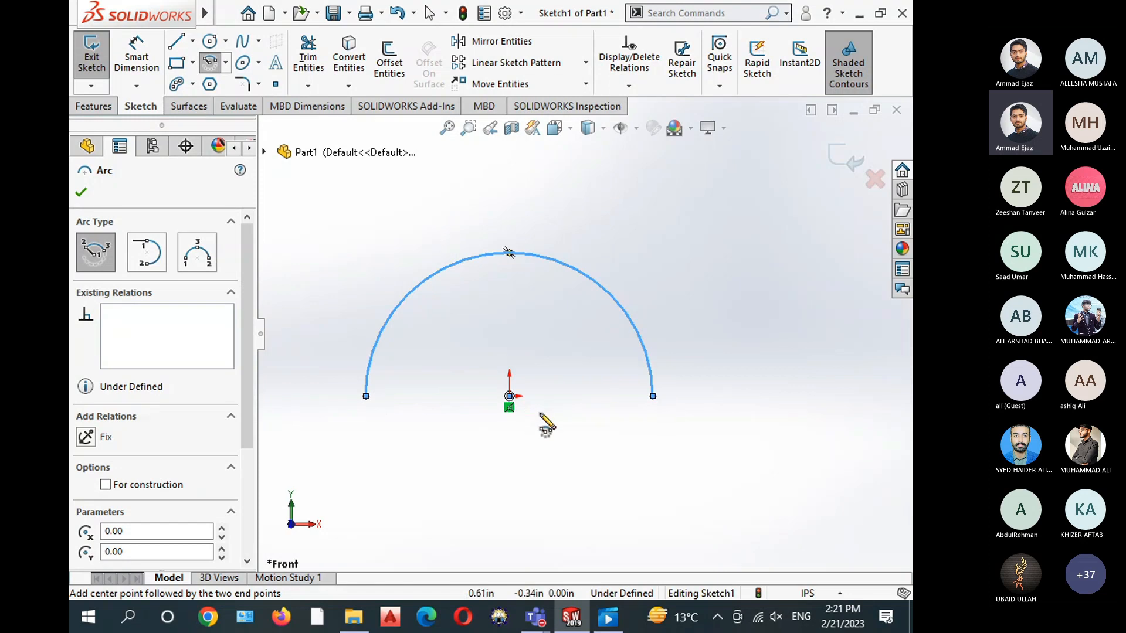
mouse_move(546, 422)
ctrl+middle_down()
mouse_move(669, 324)
mouse_move(596, 310)
ctrl+middle_up()
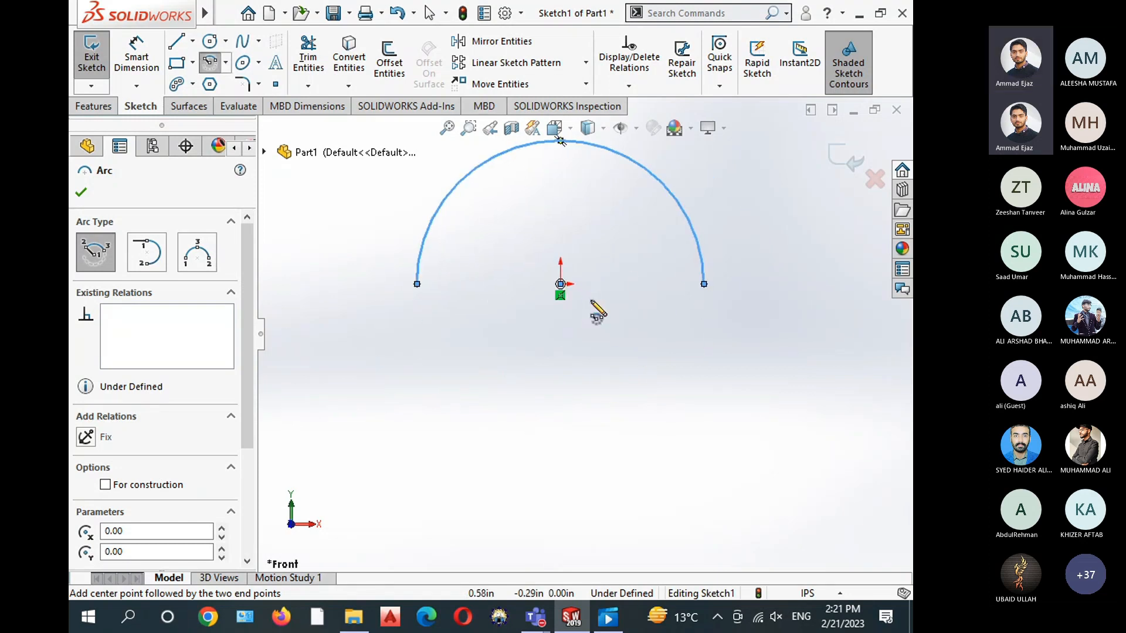
click(560, 408)
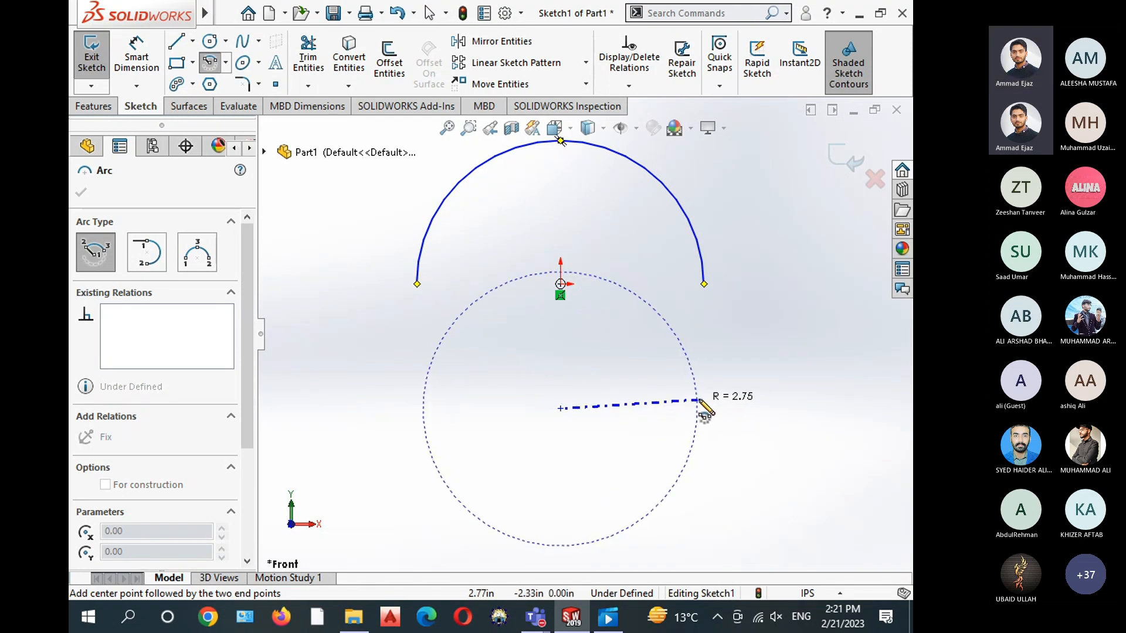
click(698, 402)
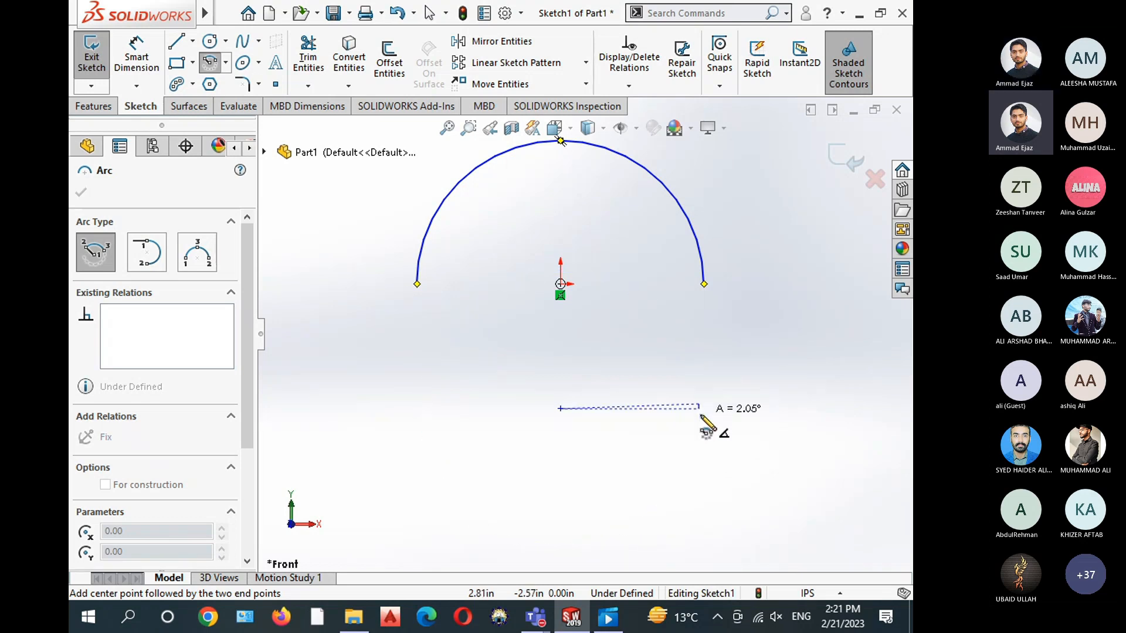
key(Escape)
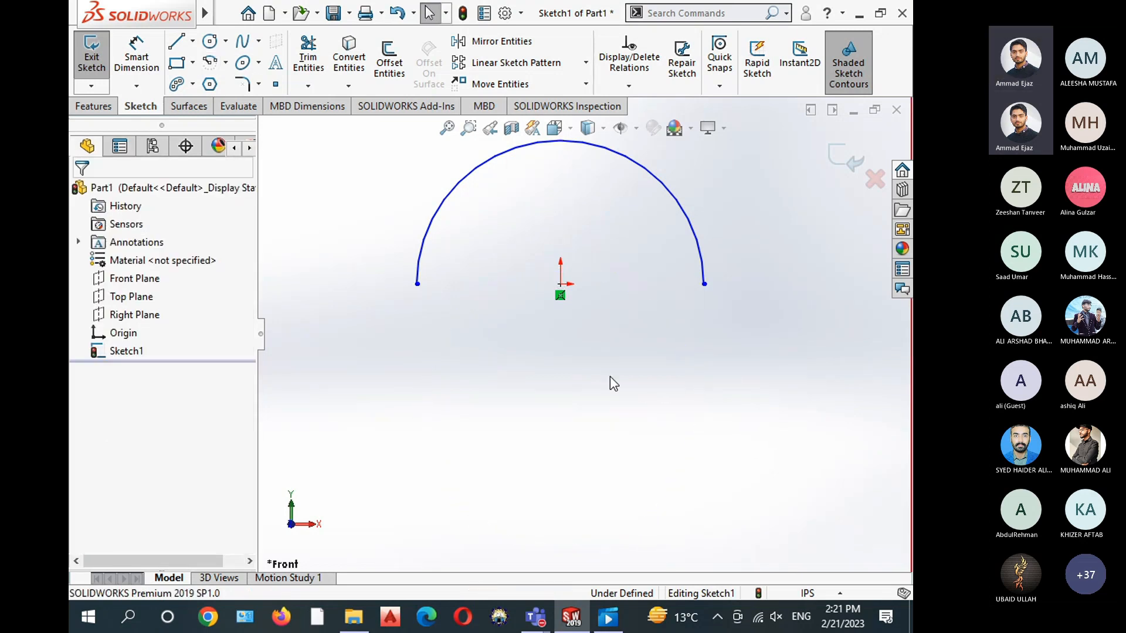
Draw a lower semicircle with the Centerpoint Arc tool, centred directly below the origin and matching the upper arc's radius of about 2.88 in
click(209, 63)
click(560, 403)
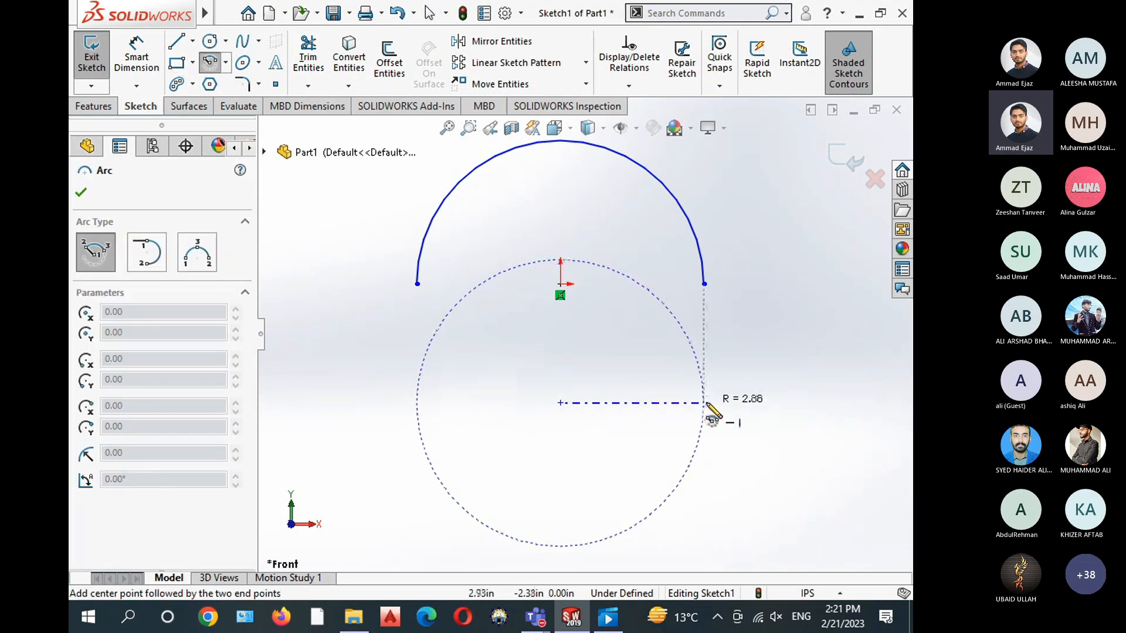
click(703, 403)
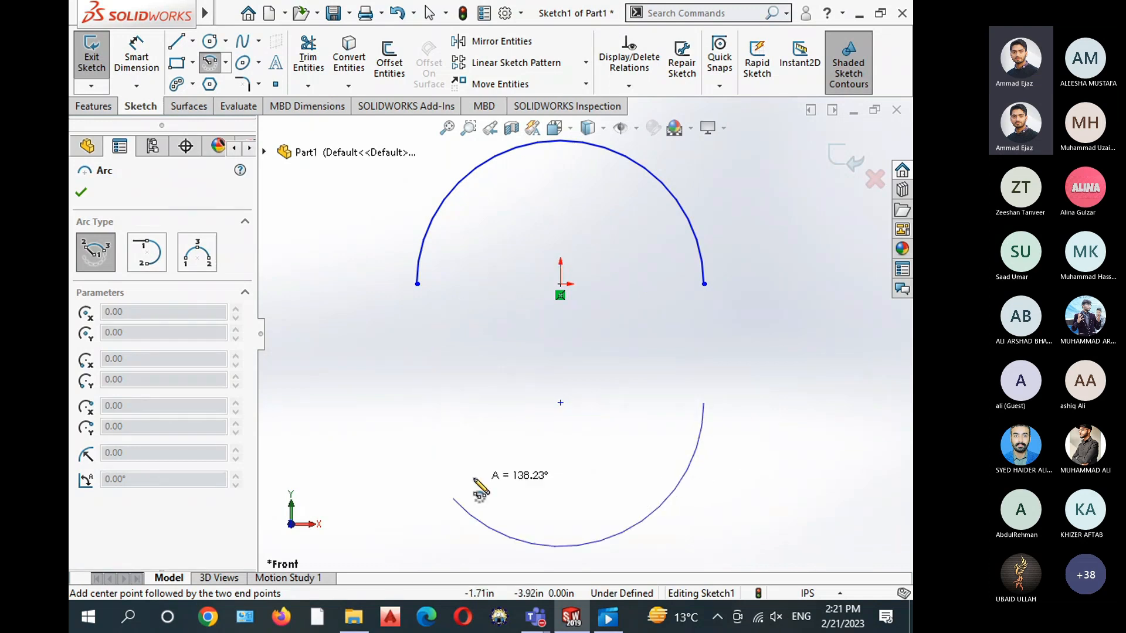
click(431, 404)
right_click(447, 344)
click(471, 345)
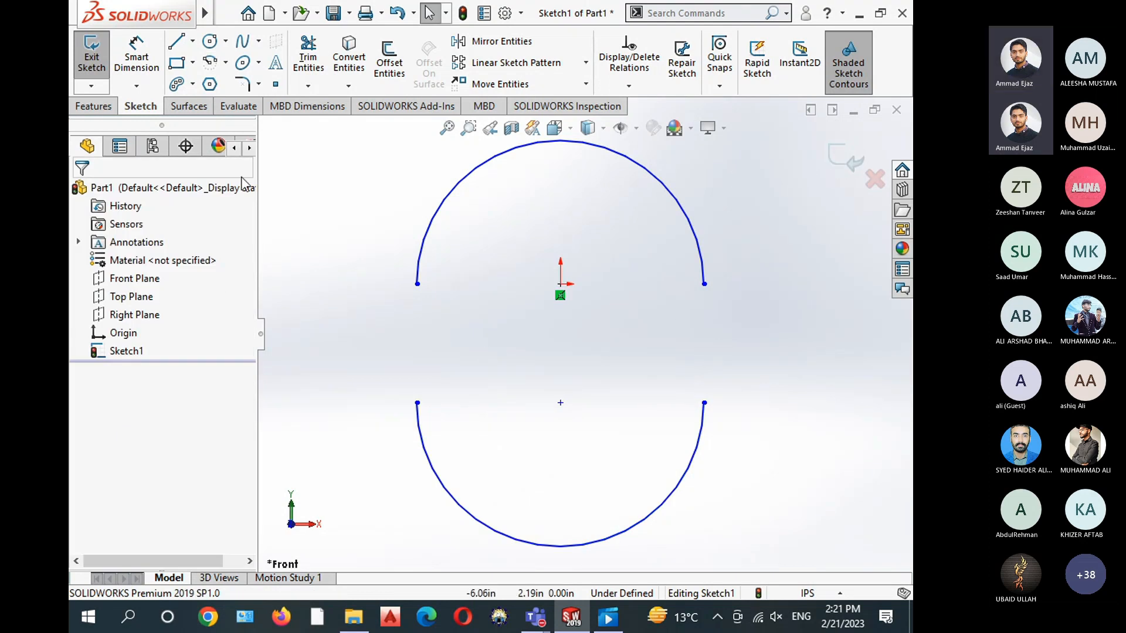
Exit the sketch containing the two semicircles and delete it from the part
click(844, 161)
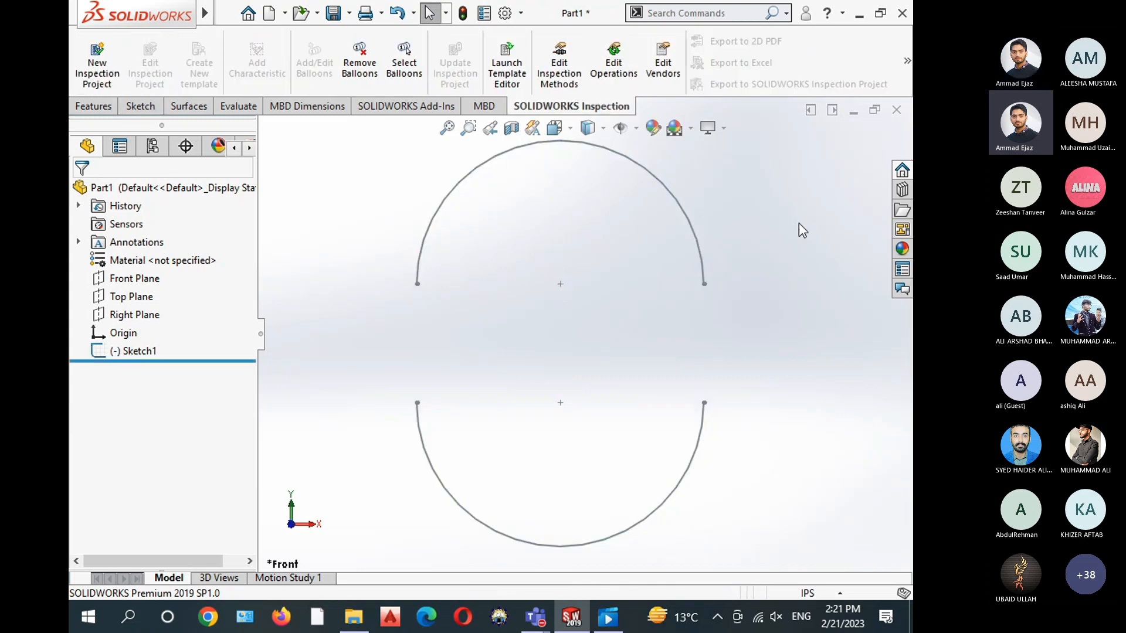
click(130, 352)
right_click(130, 352)
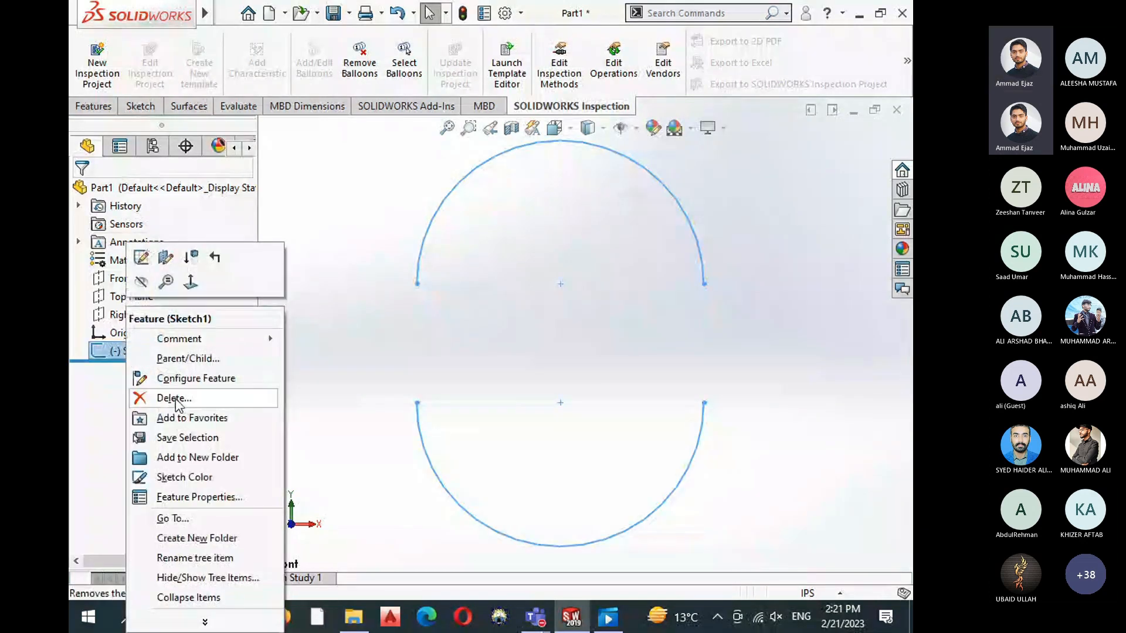
click(173, 396)
click(563, 335)
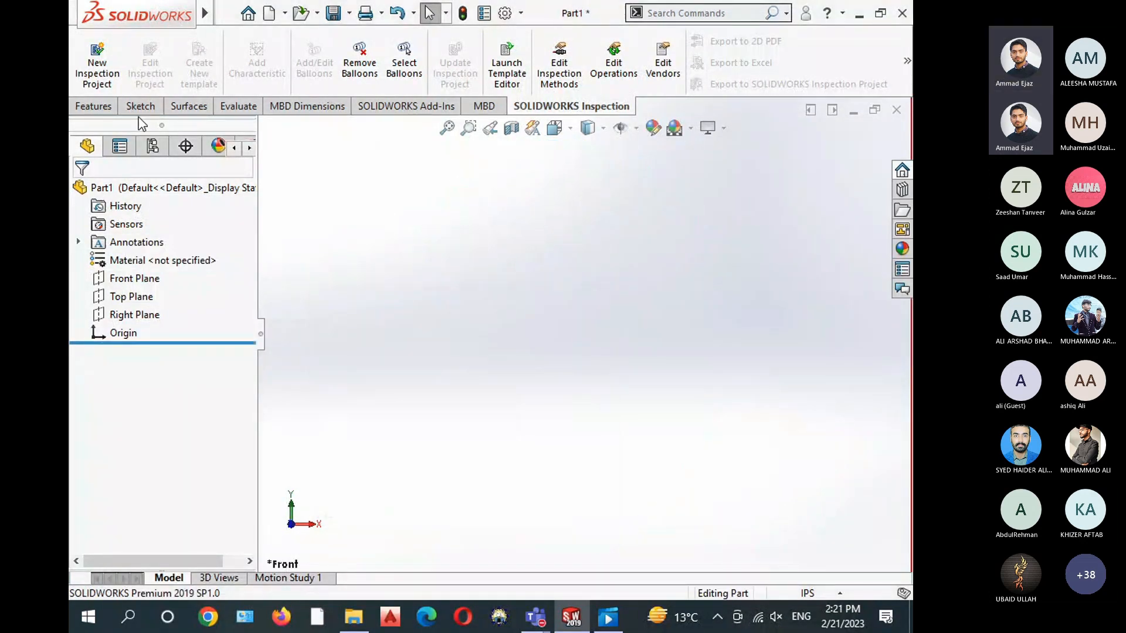
Start a sketch on the Front Plane and draw a circle about 4.93 in in diameter, centred on the origin
click(82, 107)
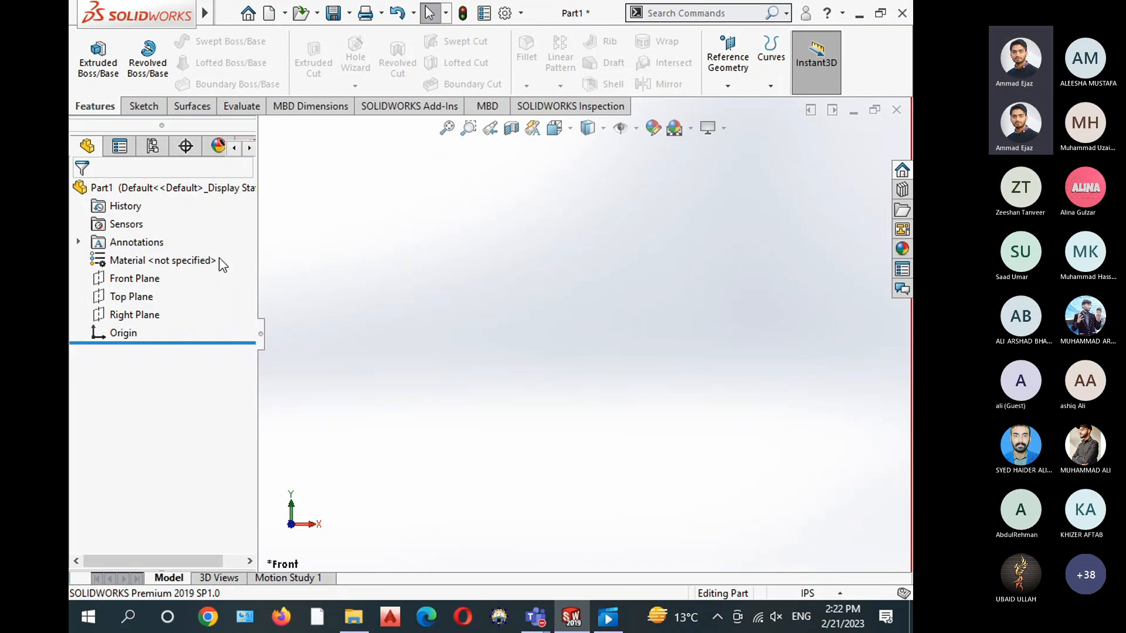
click(150, 275)
click(164, 246)
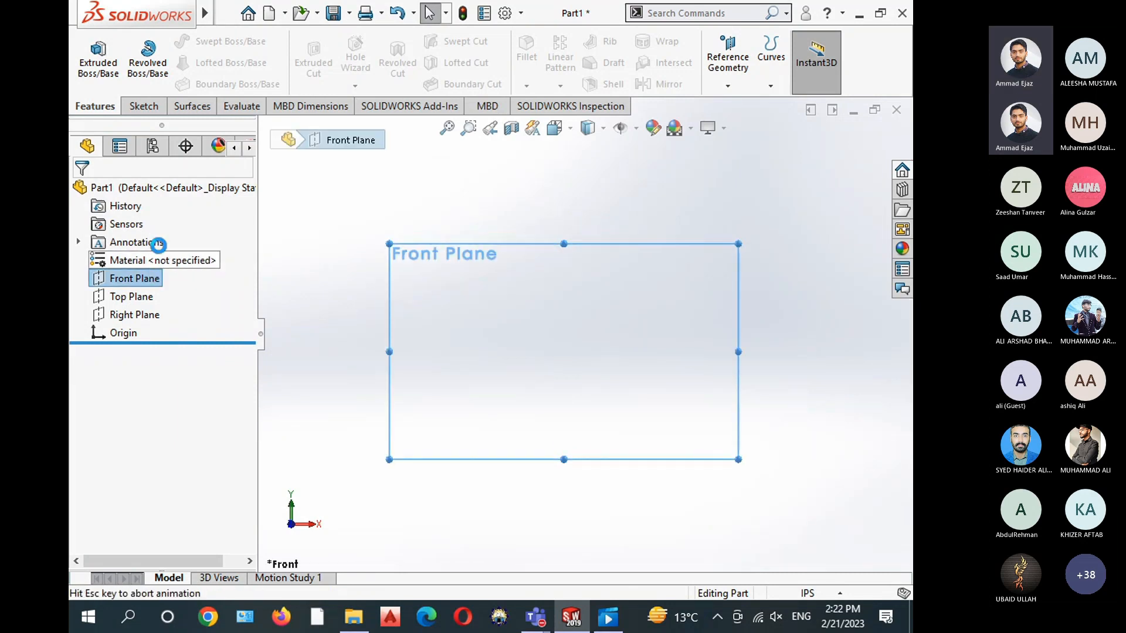
click(363, 276)
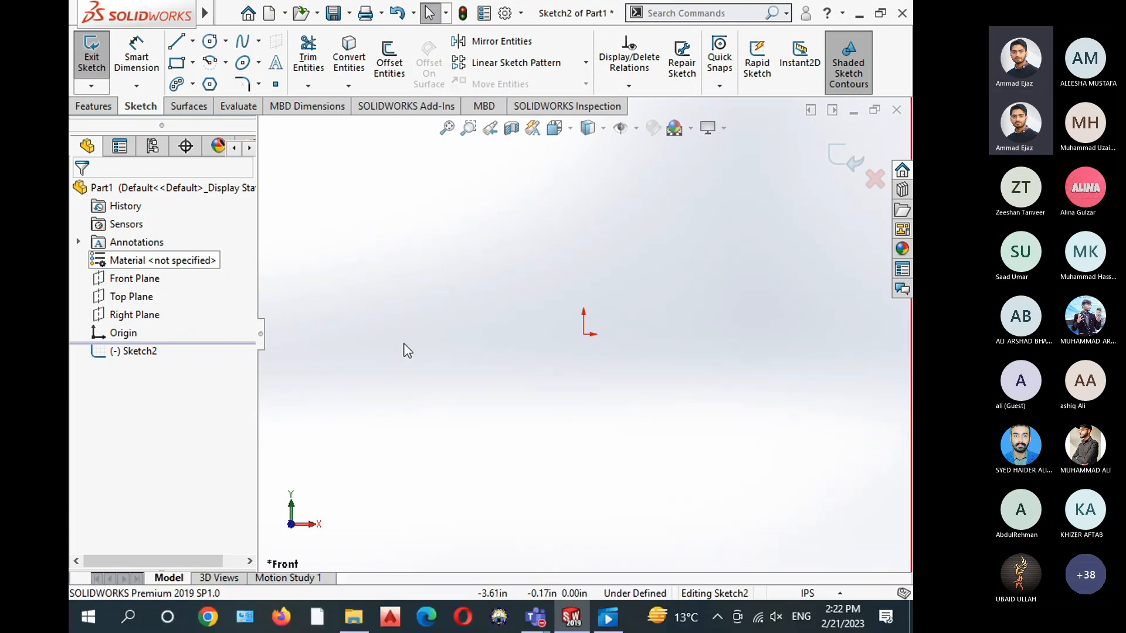
click(209, 41)
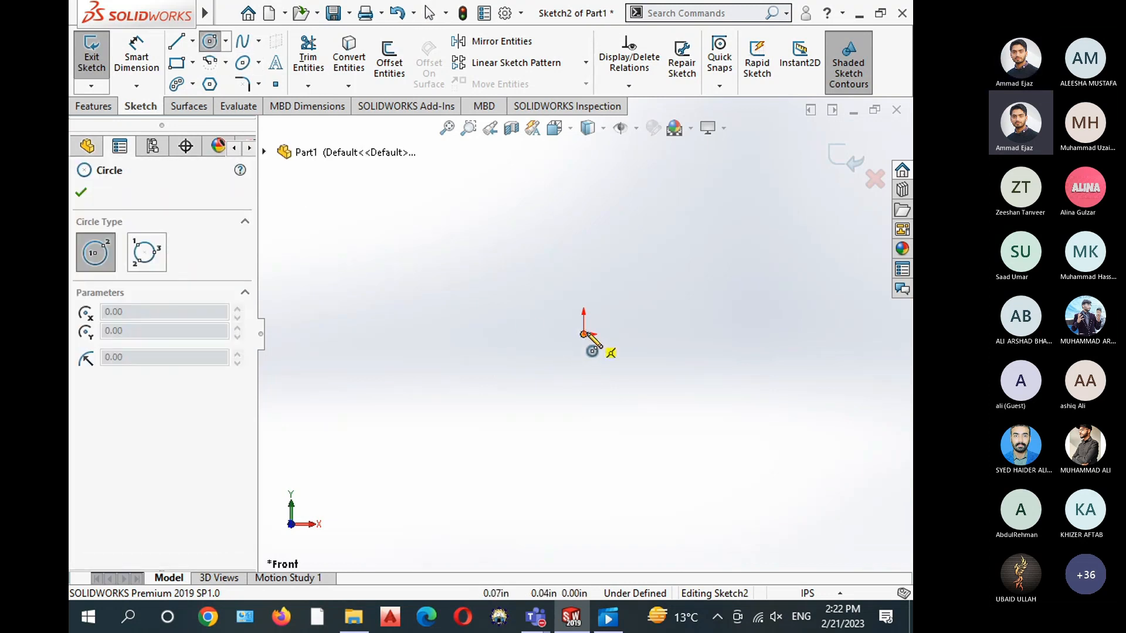
click(583, 335)
click(706, 336)
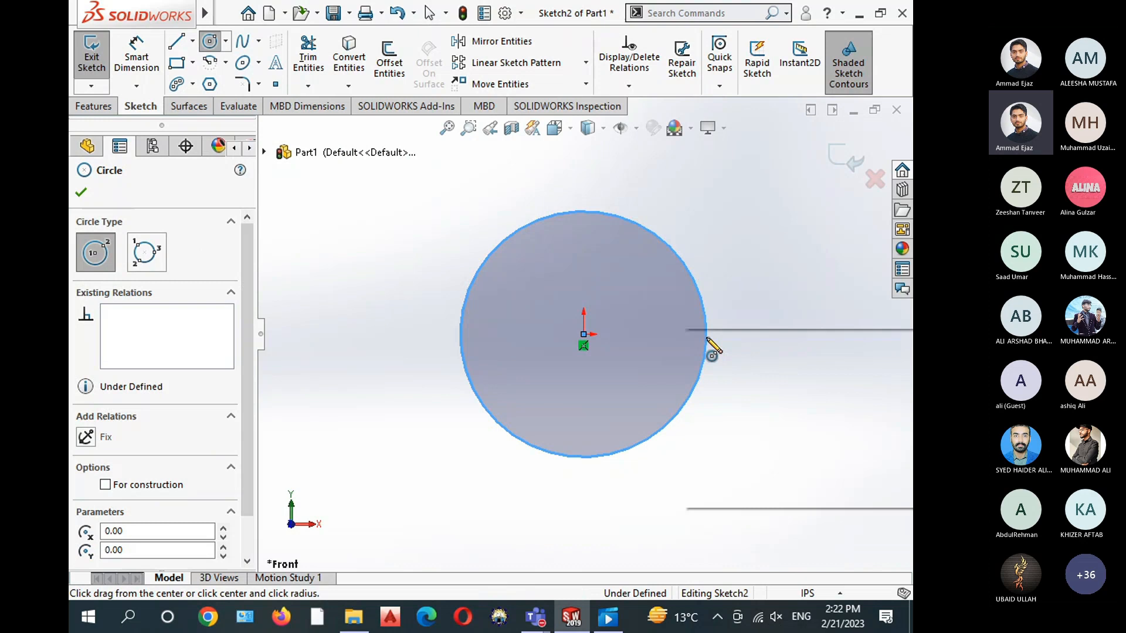
right_click(710, 348)
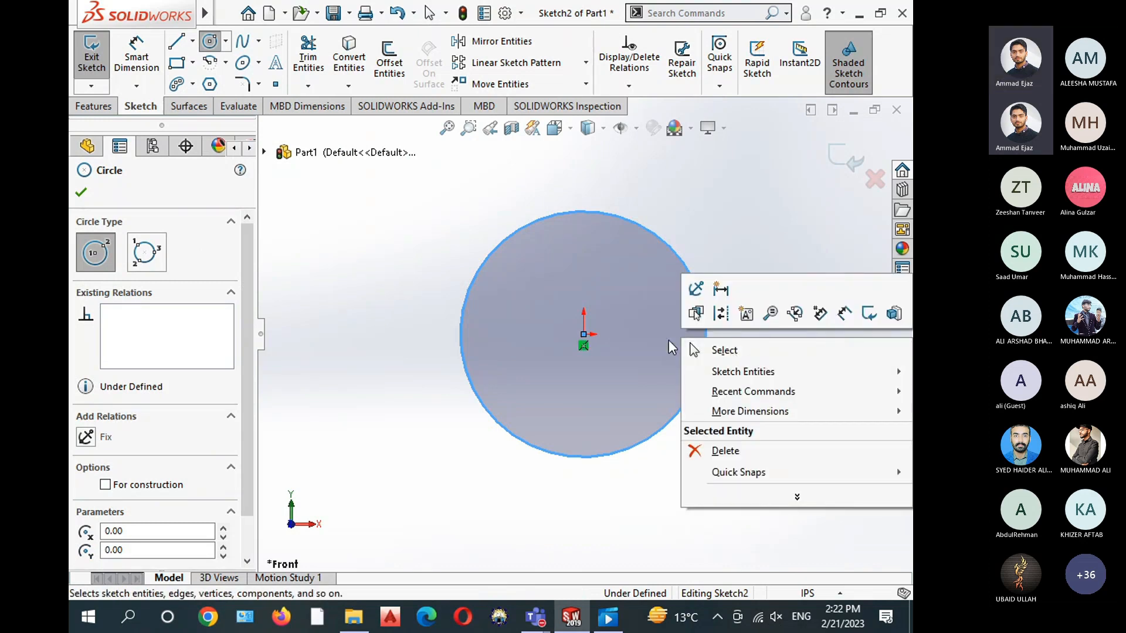
click(724, 350)
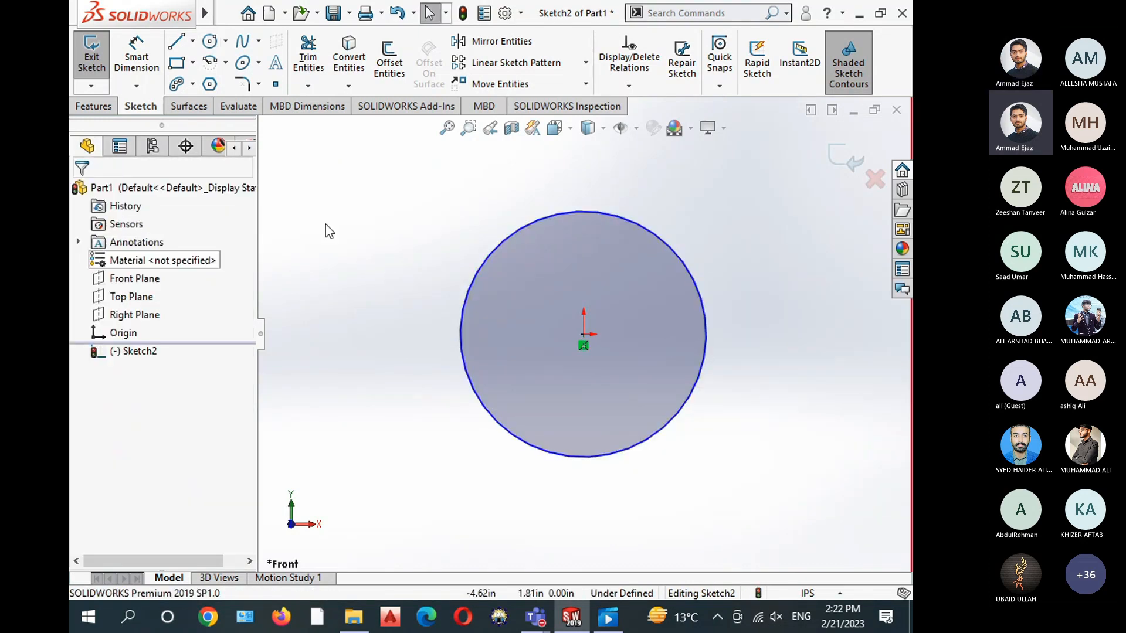
Dimension the circle's diameter as 5 in with Smart Dimension
click(151, 54)
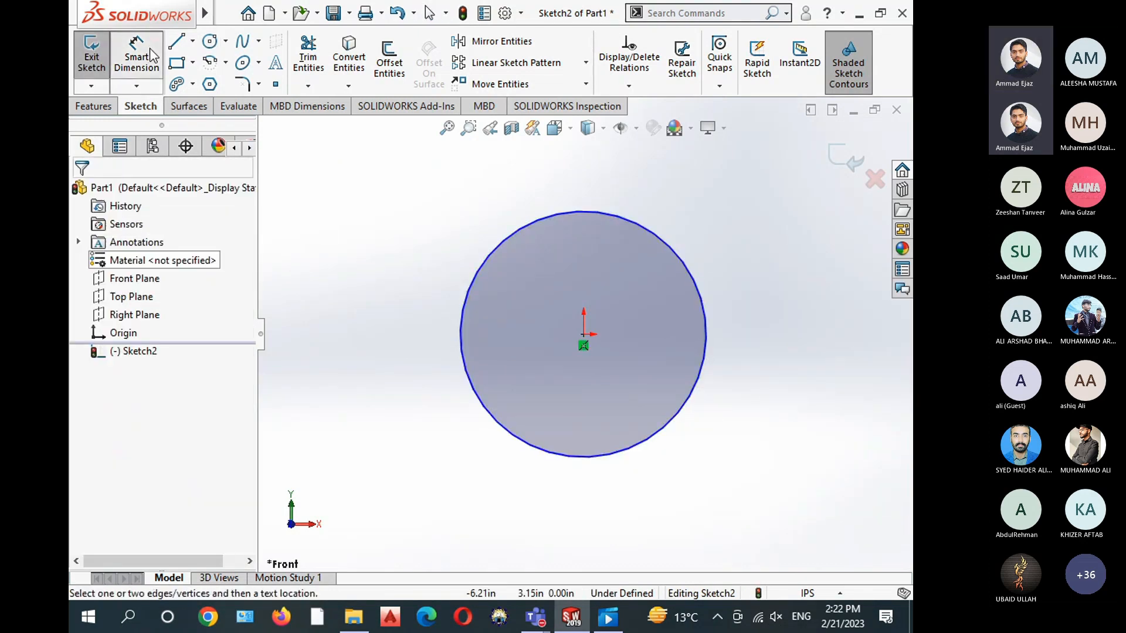
click(462, 347)
click(404, 337)
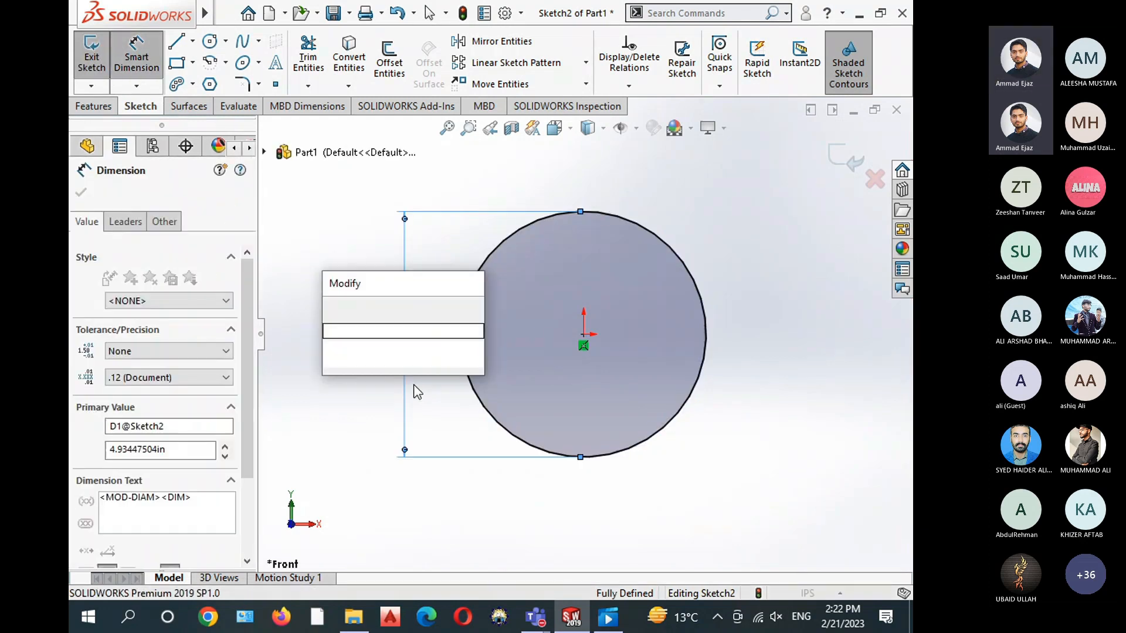
drag(260, 245, 216, 227)
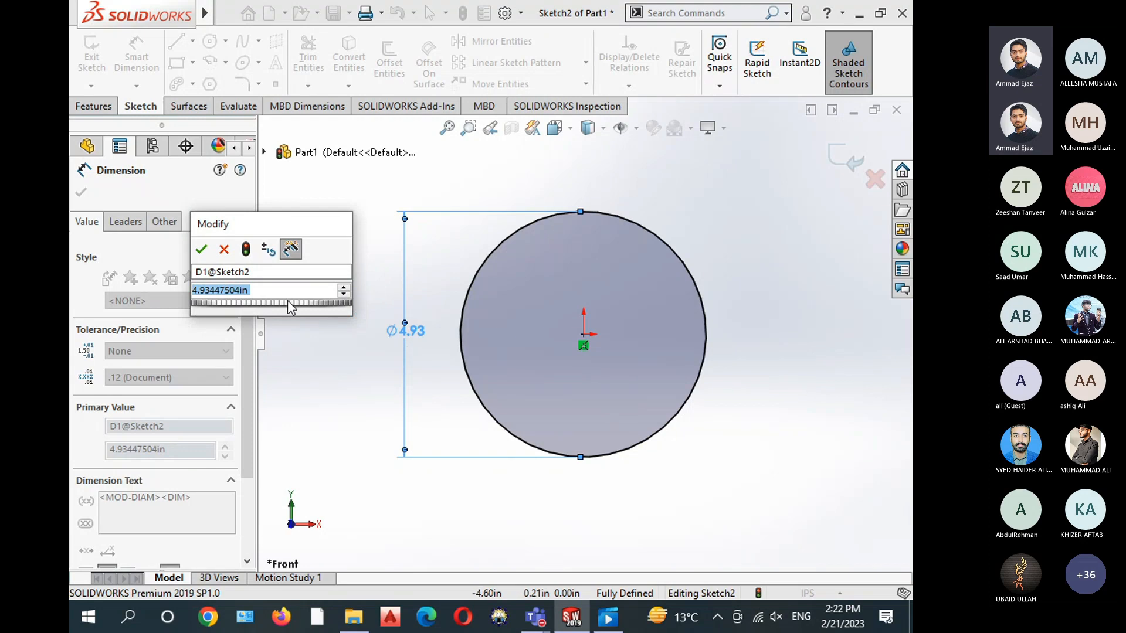
text(5)
key(Return)
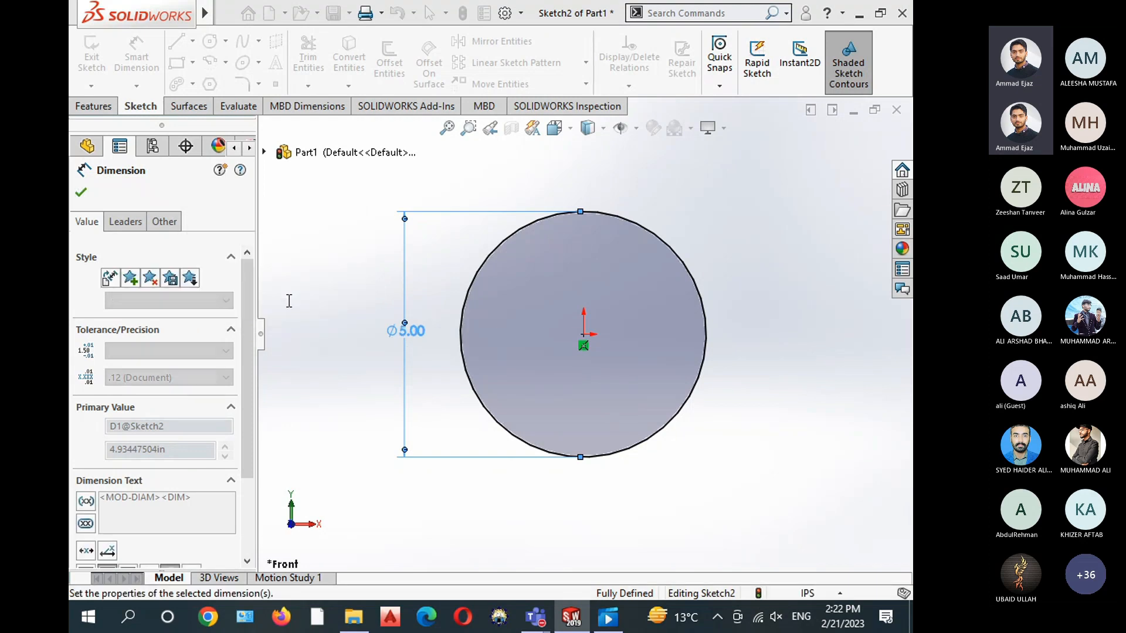
right_click(294, 305)
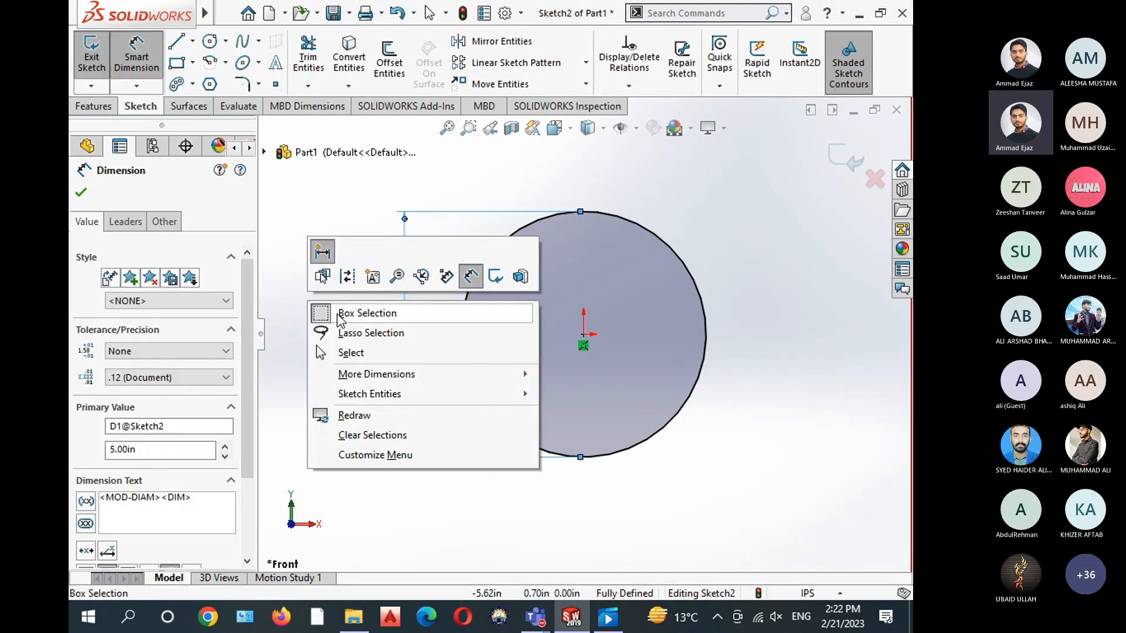
click(365, 353)
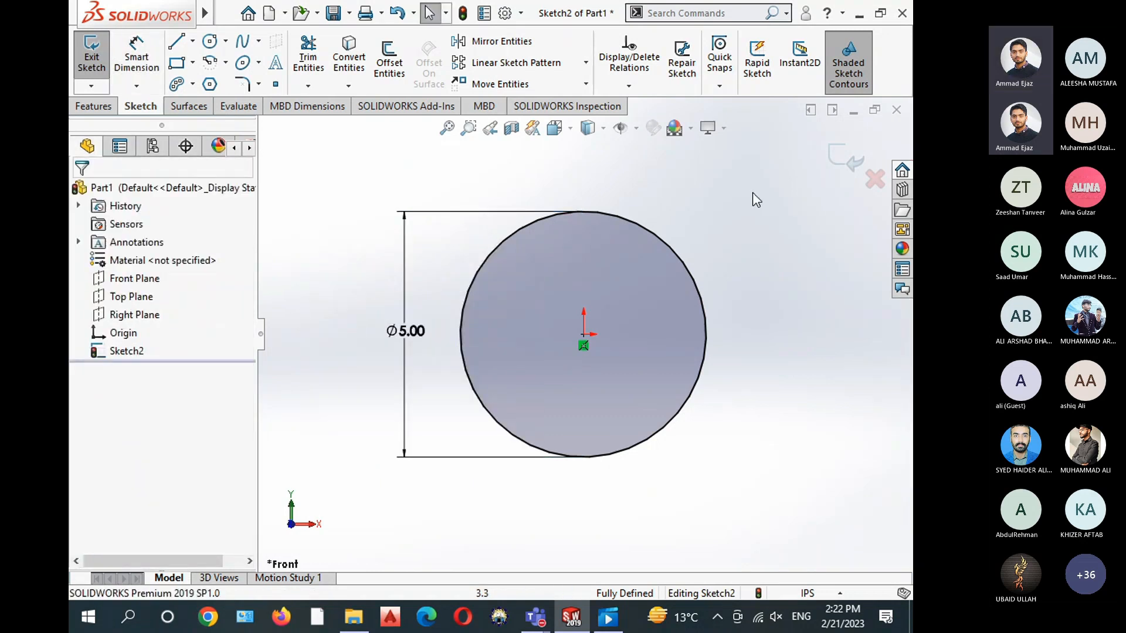
Extrude the circle into a solid cylinder with a blind depth of 10 in from the sketch plane
click(92, 106)
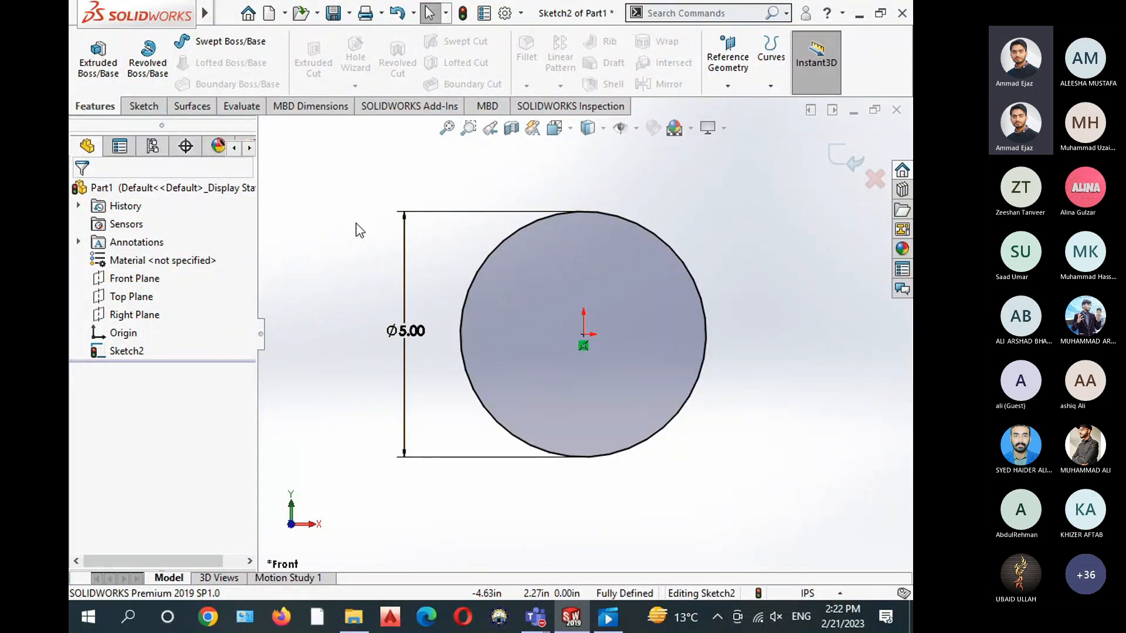
click(563, 133)
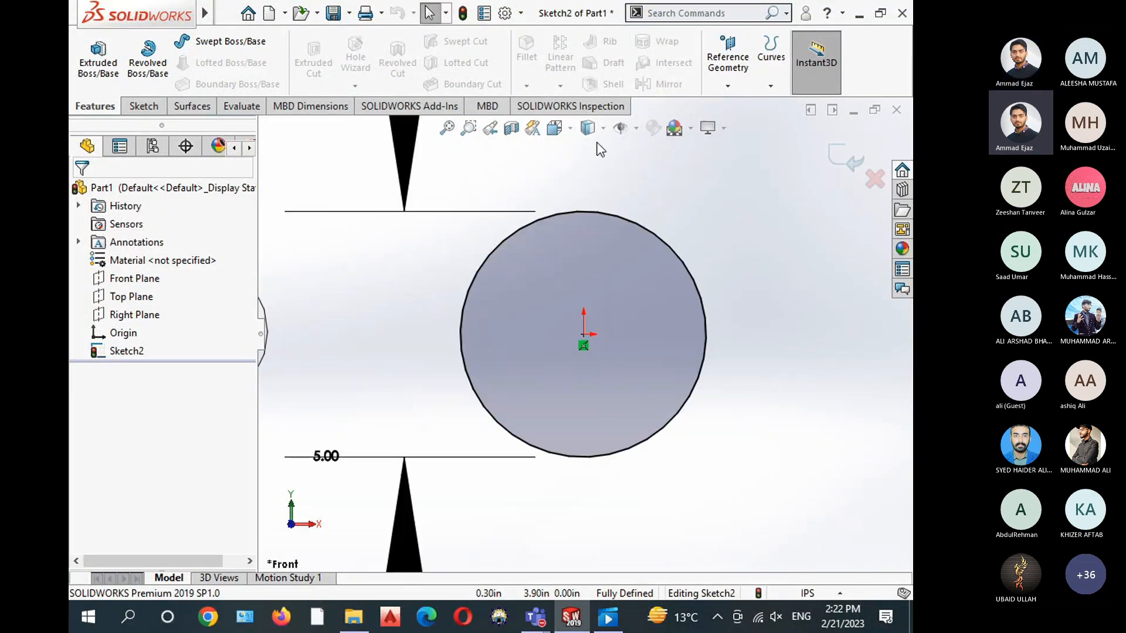
click(568, 133)
click(649, 173)
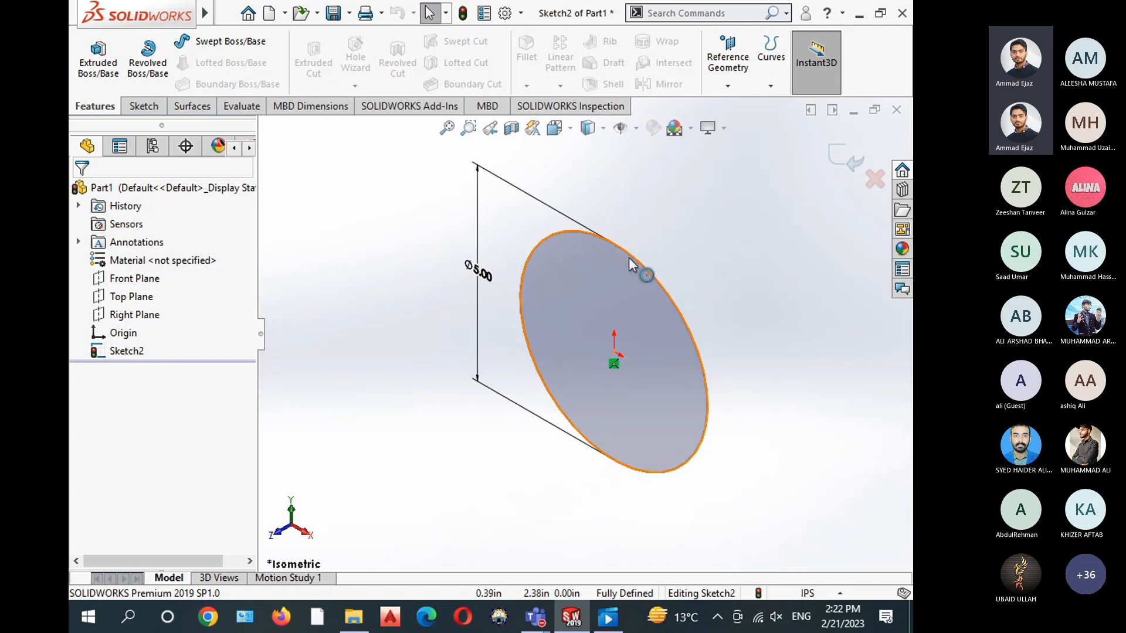
click(103, 59)
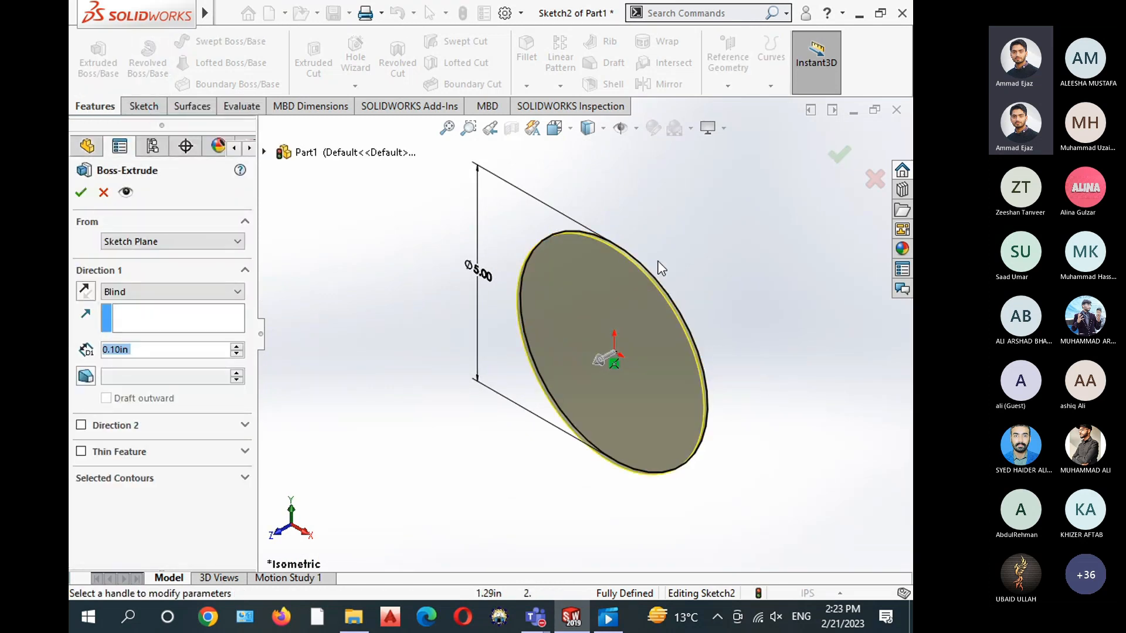
drag(601, 360, 446, 428)
drag(529, 392, 491, 408)
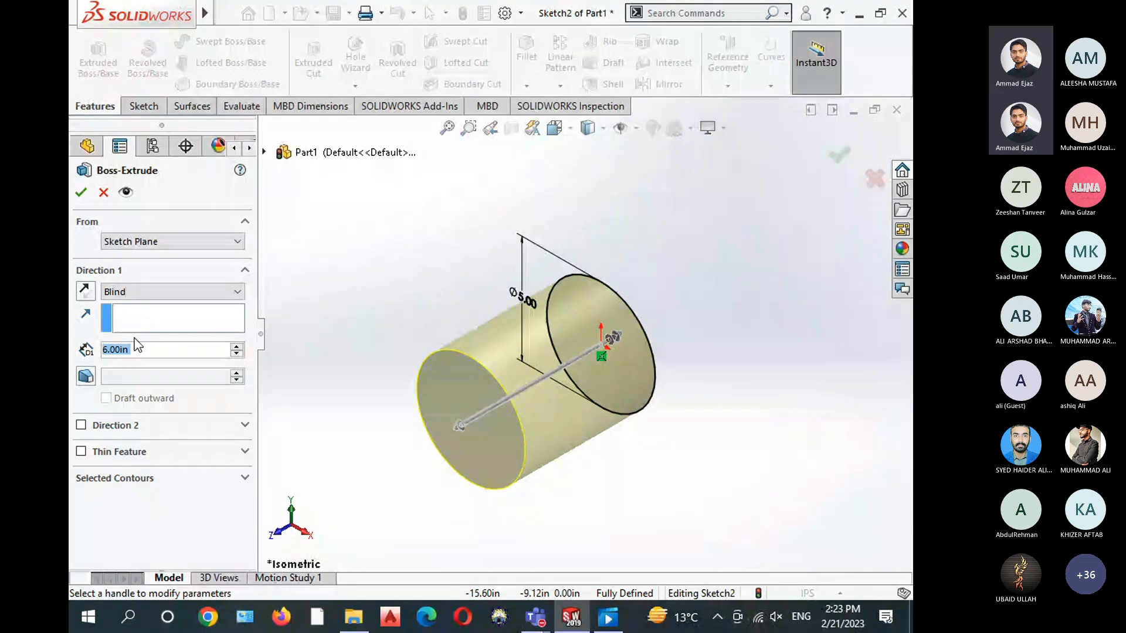
text(1)
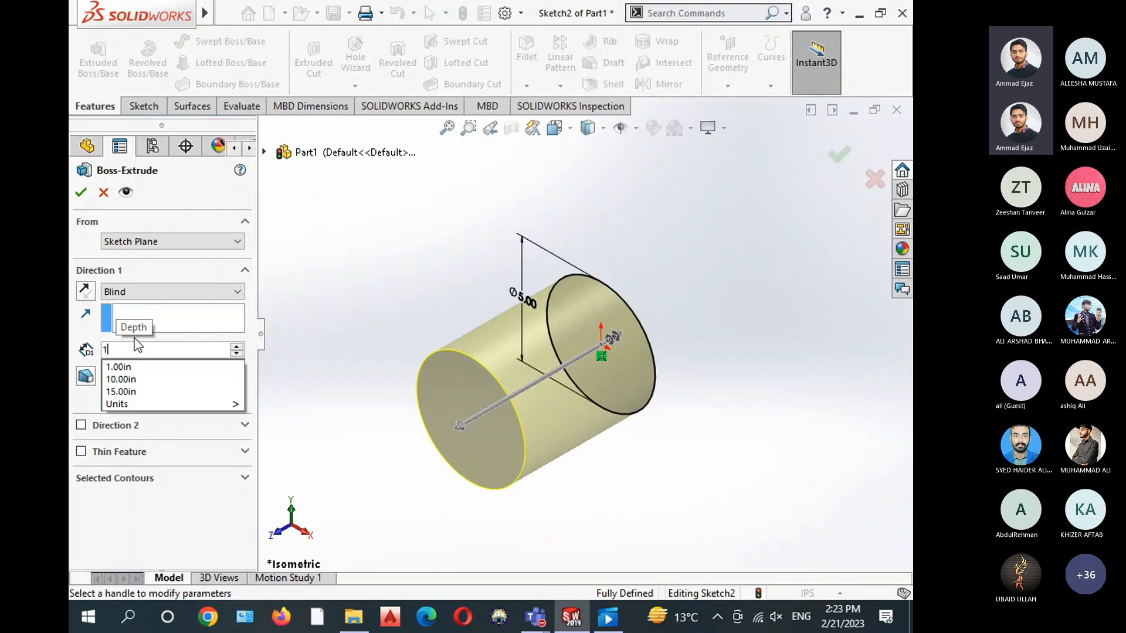
text(0)
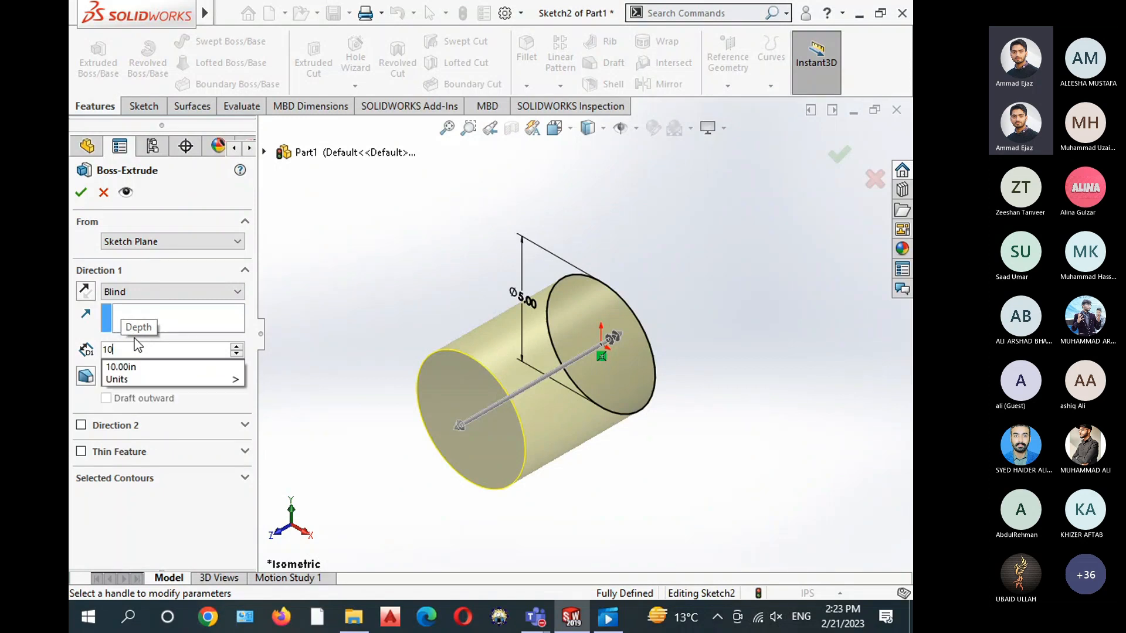
key(Return)
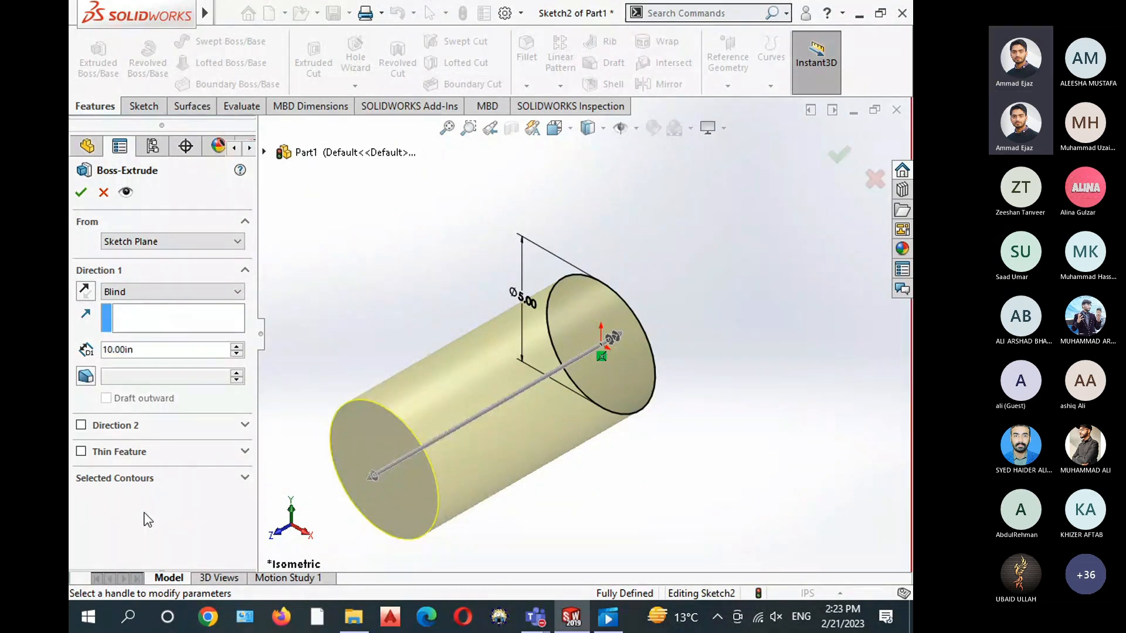
click(79, 195)
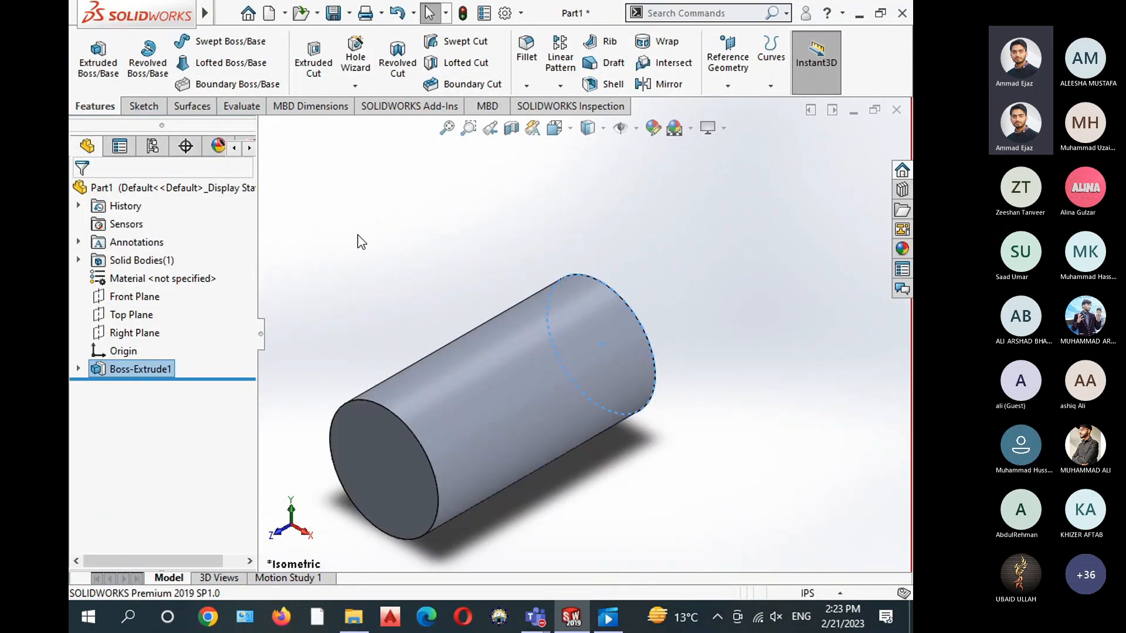
Edit the cylinder's extrusion, setting its depth to 7 in and selecting the circular sketch region as its contour
click(587, 128)
click(554, 128)
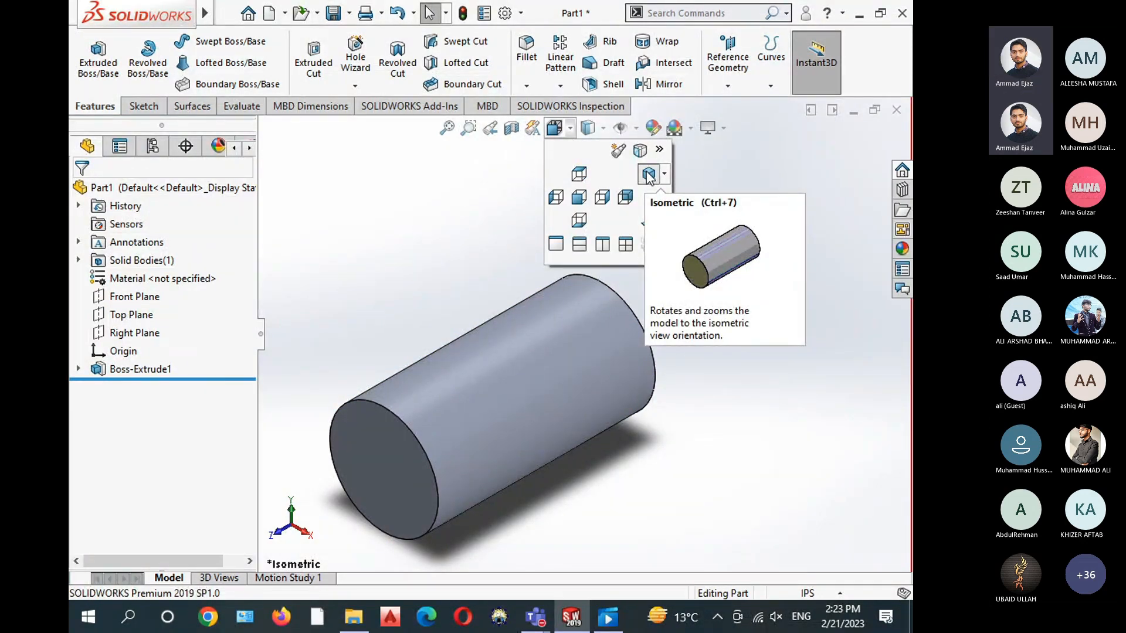
click(649, 176)
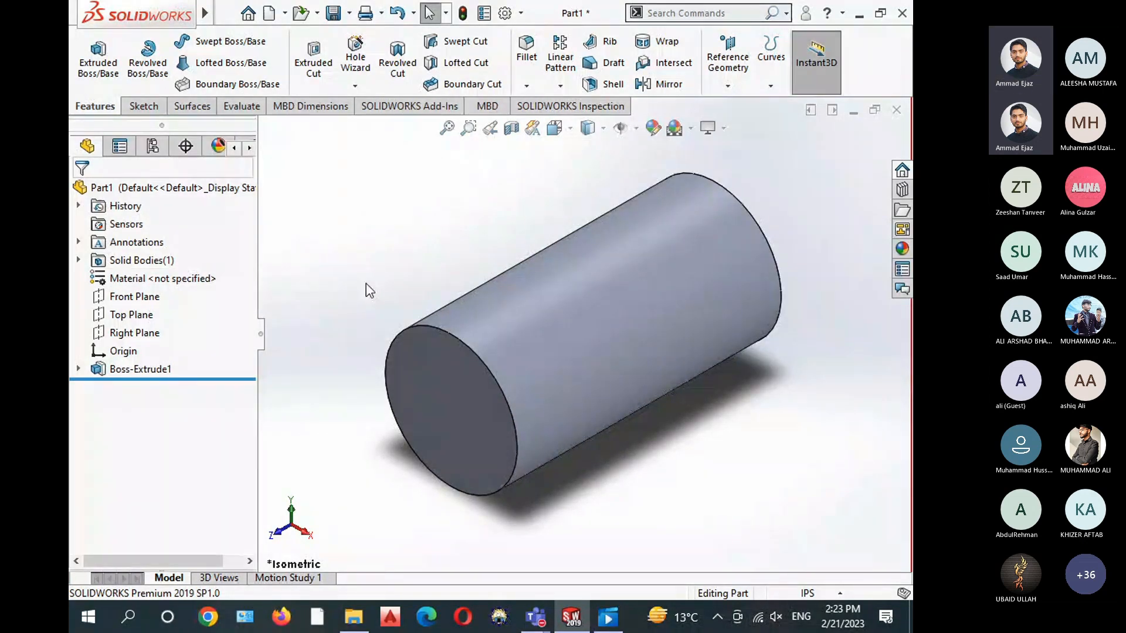
click(161, 371)
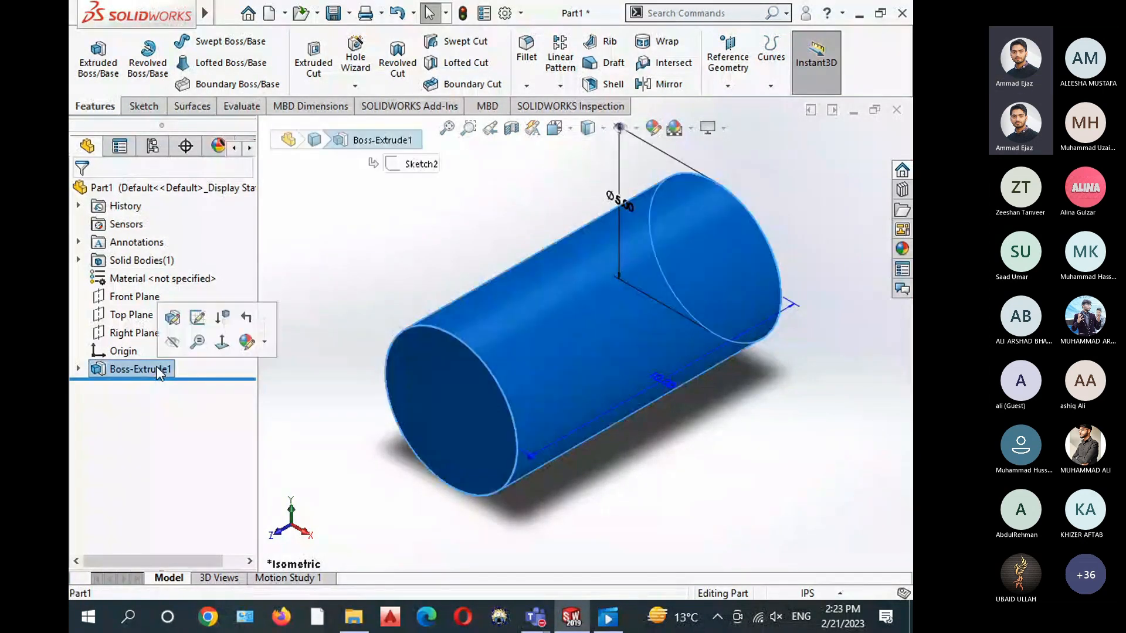
click(172, 319)
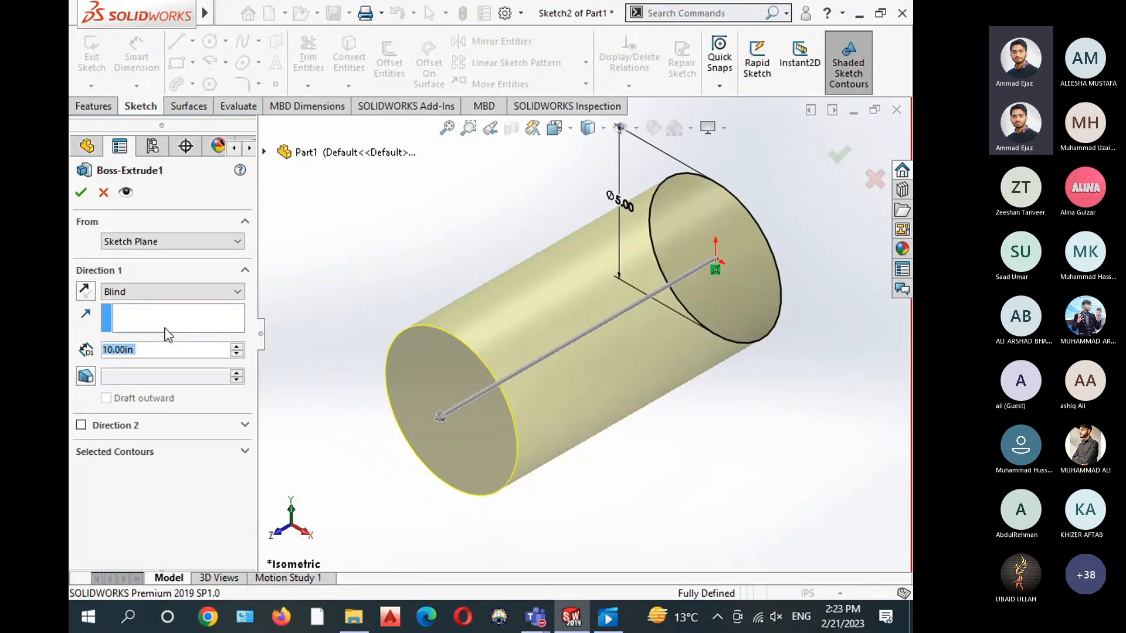
text(7)
key(Return)
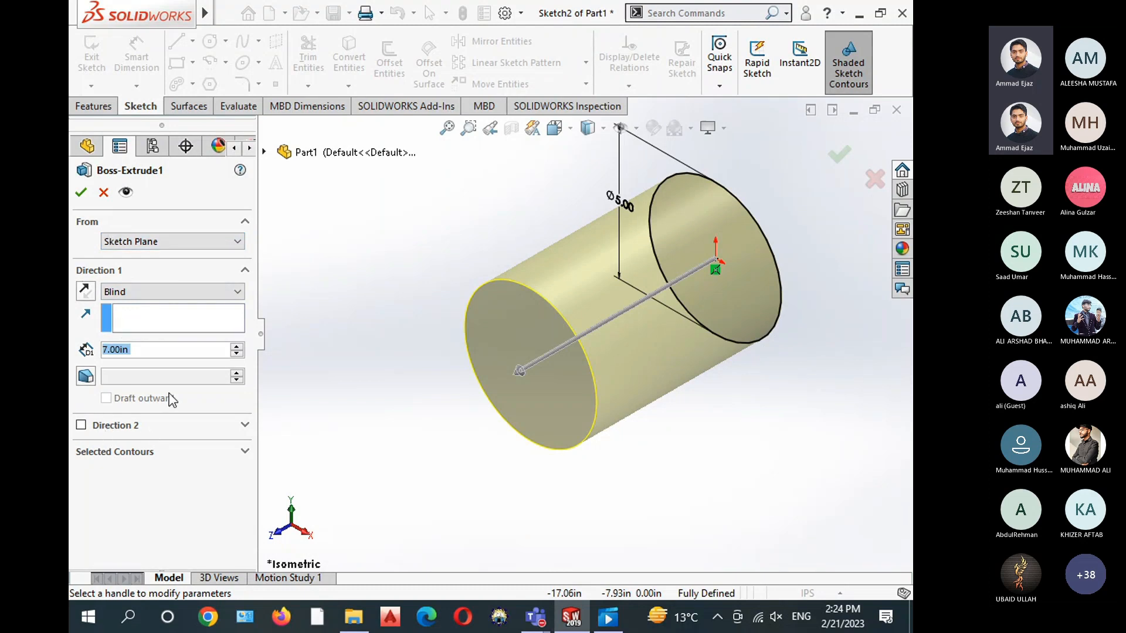
click(194, 456)
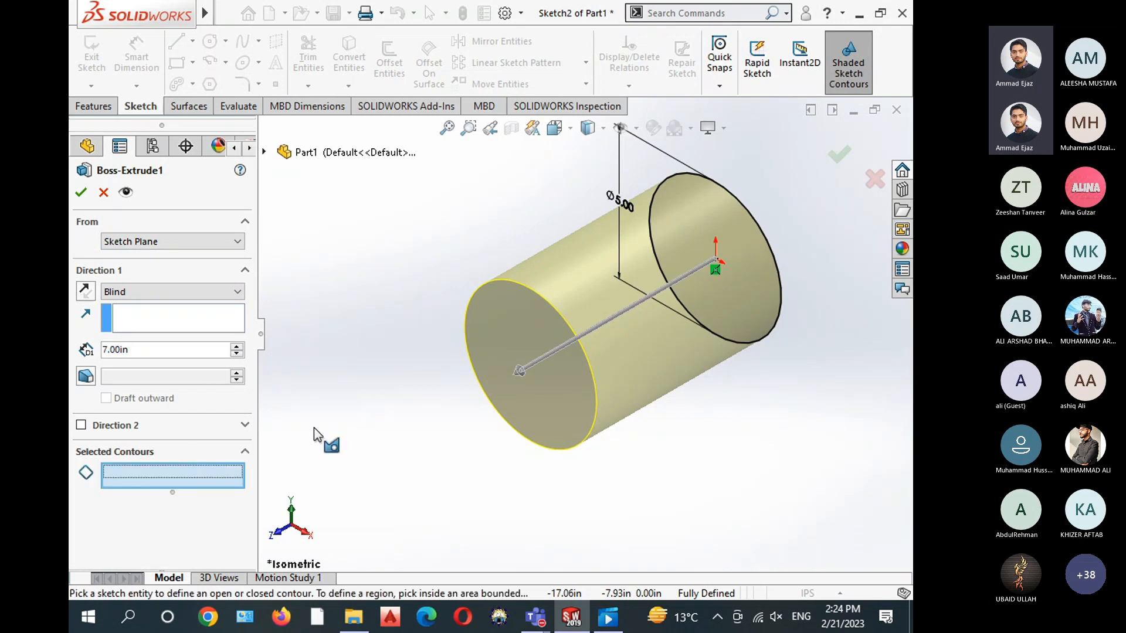
click(687, 232)
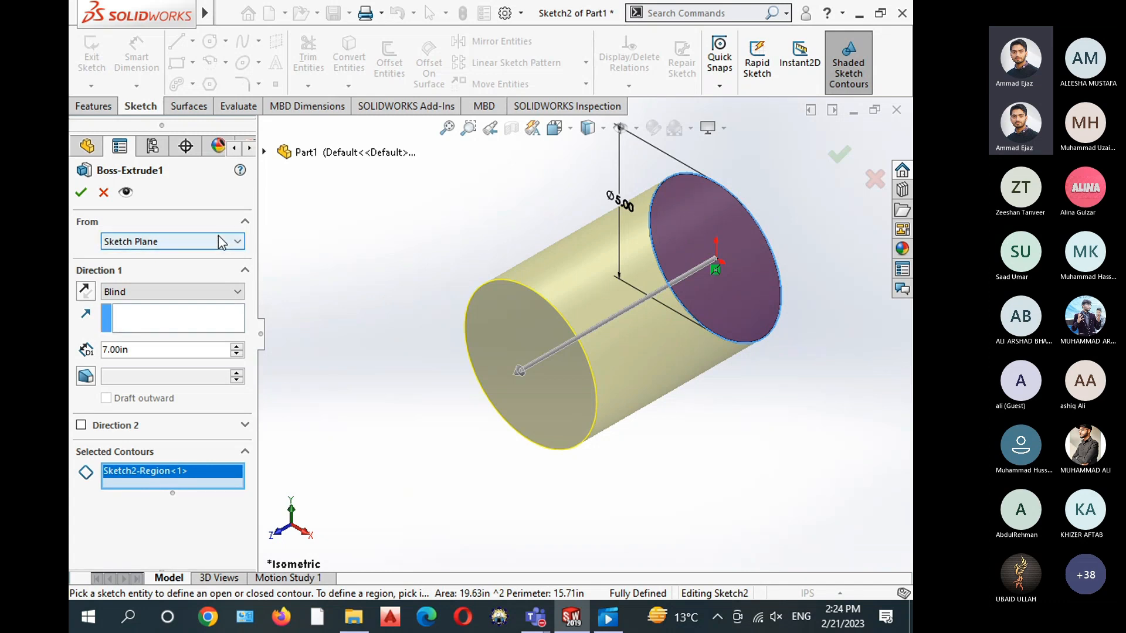
Review the start condition options of the cylinder's extrusion and set the start condition to Offset
click(147, 242)
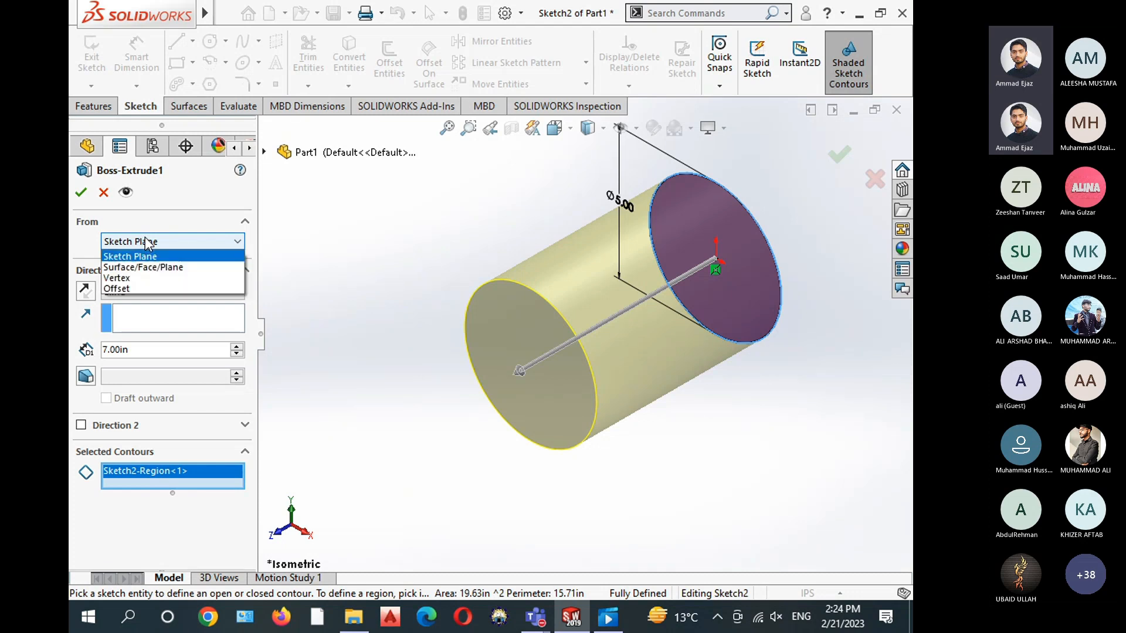
click(196, 259)
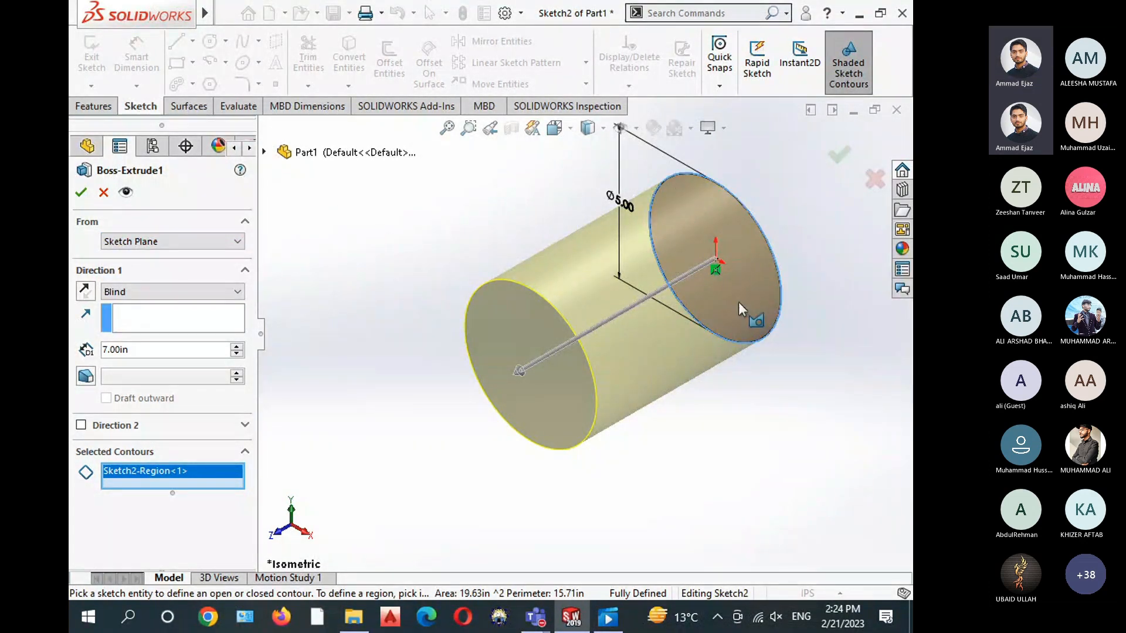
click(153, 243)
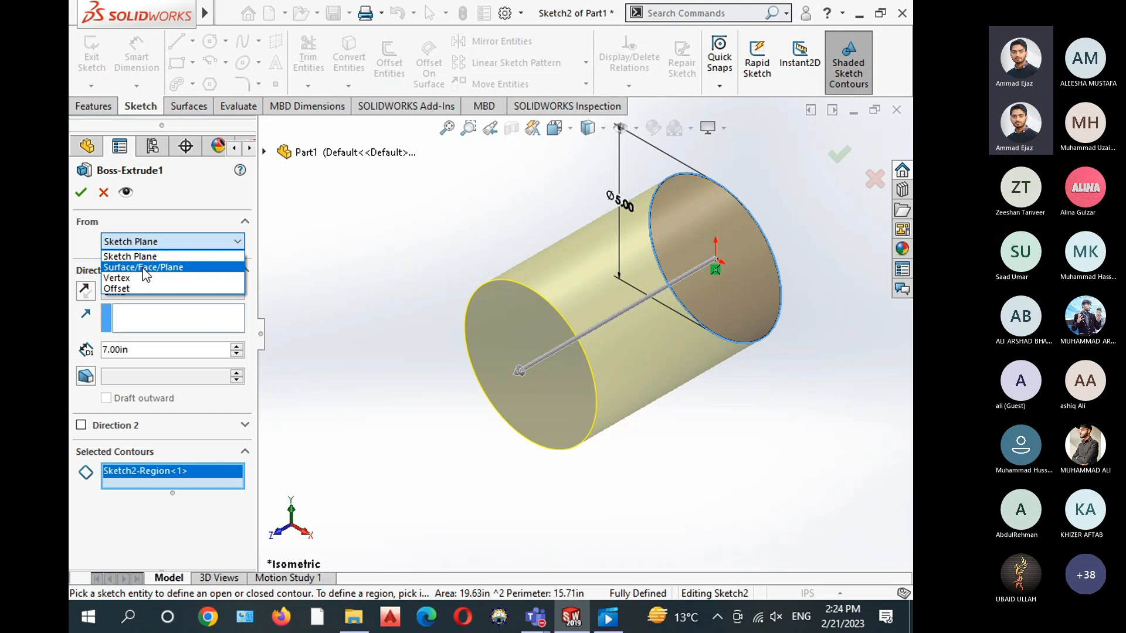
click(359, 283)
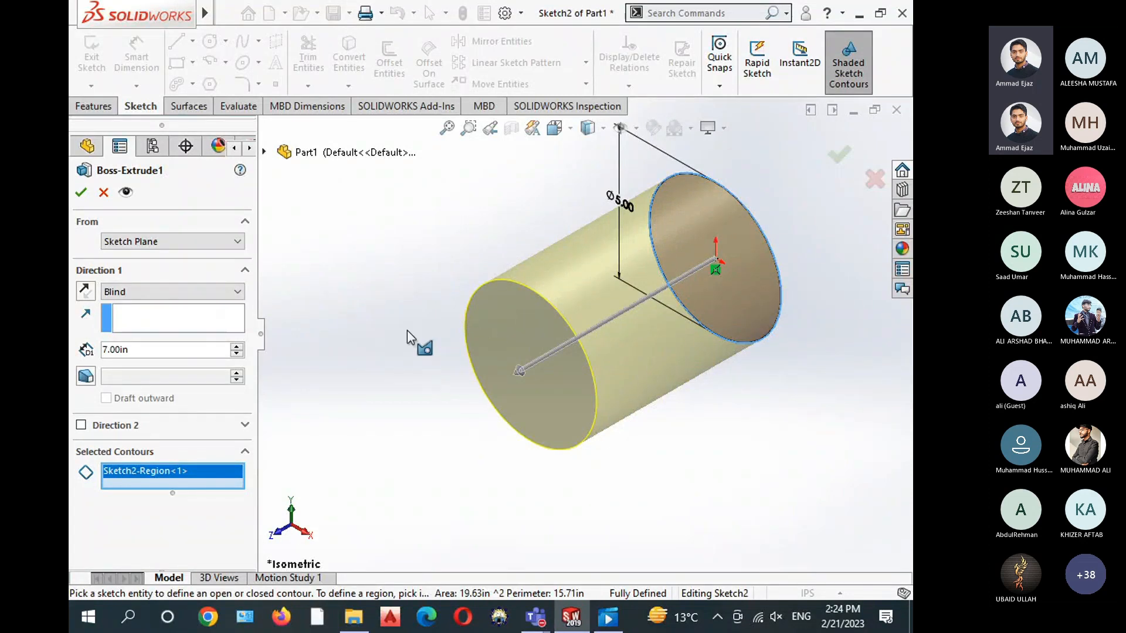
click(168, 240)
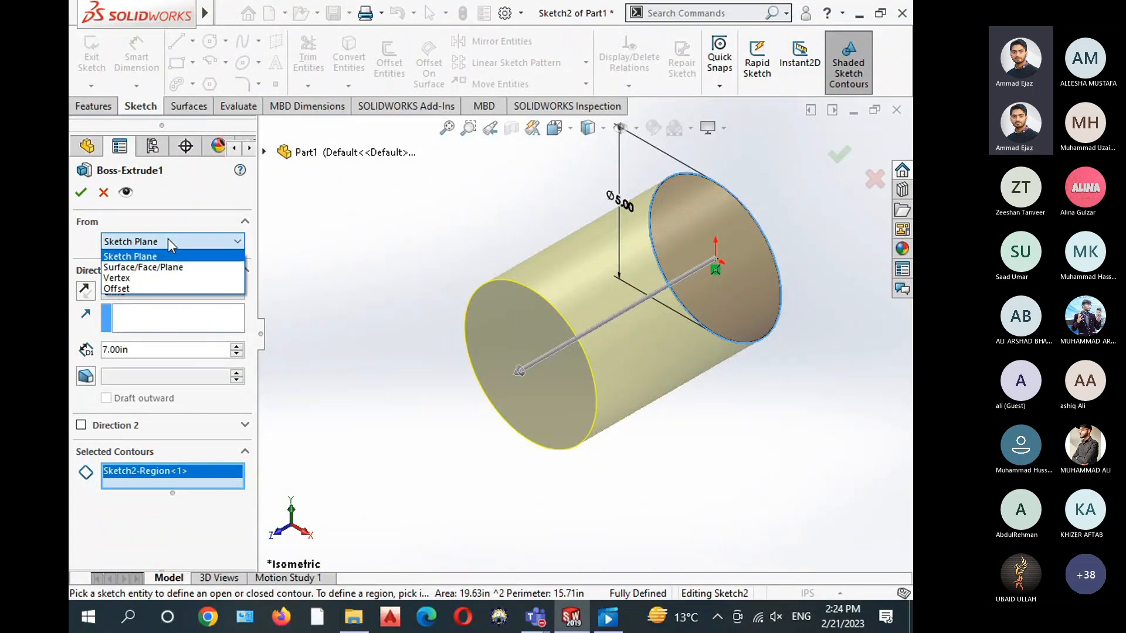
click(138, 288)
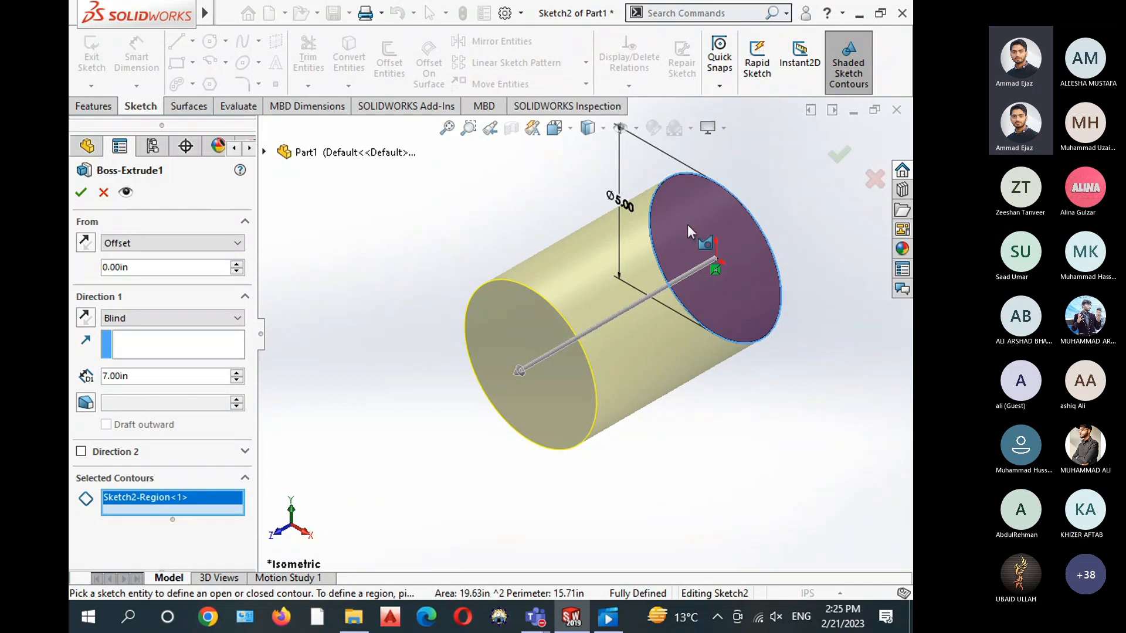
Set the start offset of the cylinder's extrusion to 1 in and inspect the gap from the sketch plane
ctrl+middle_drag(685, 291, 628, 315)
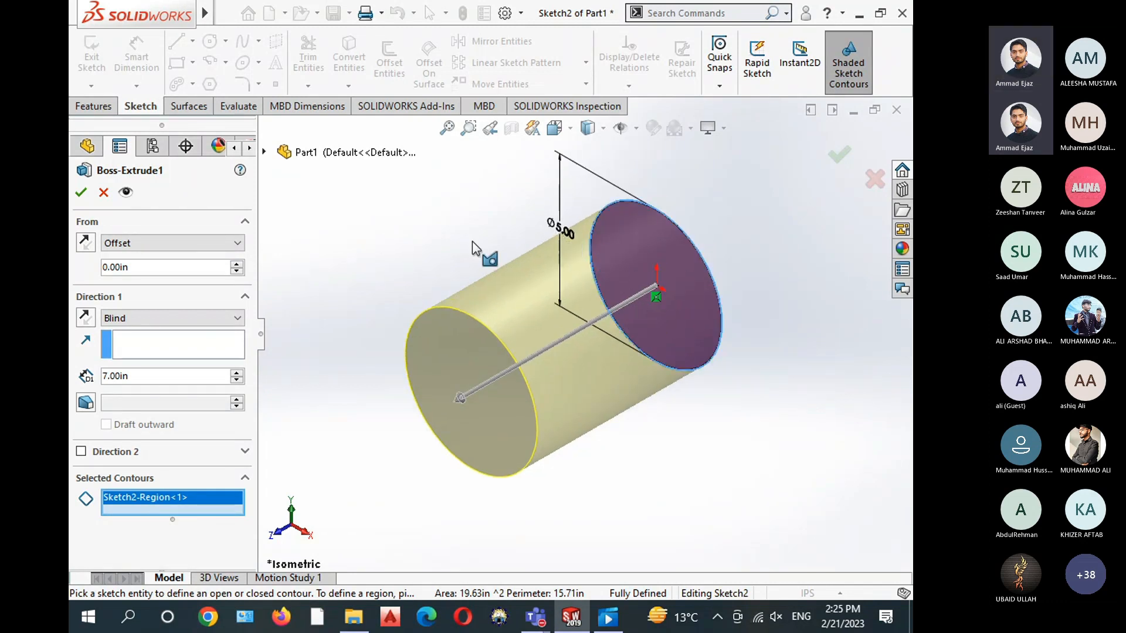
key(Tab)
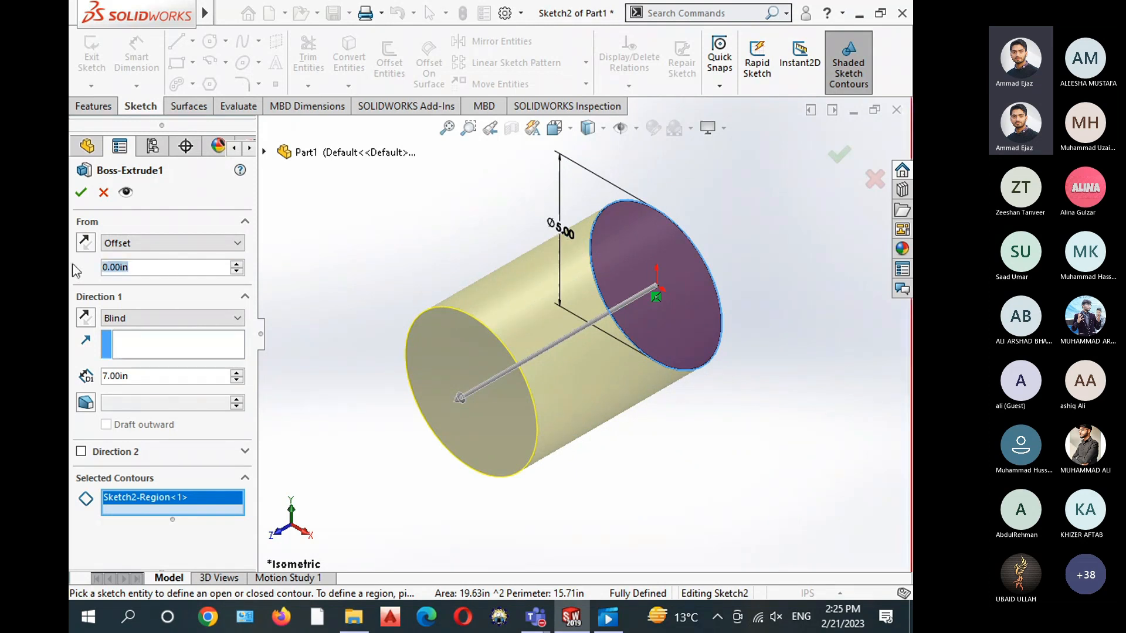
text(1)
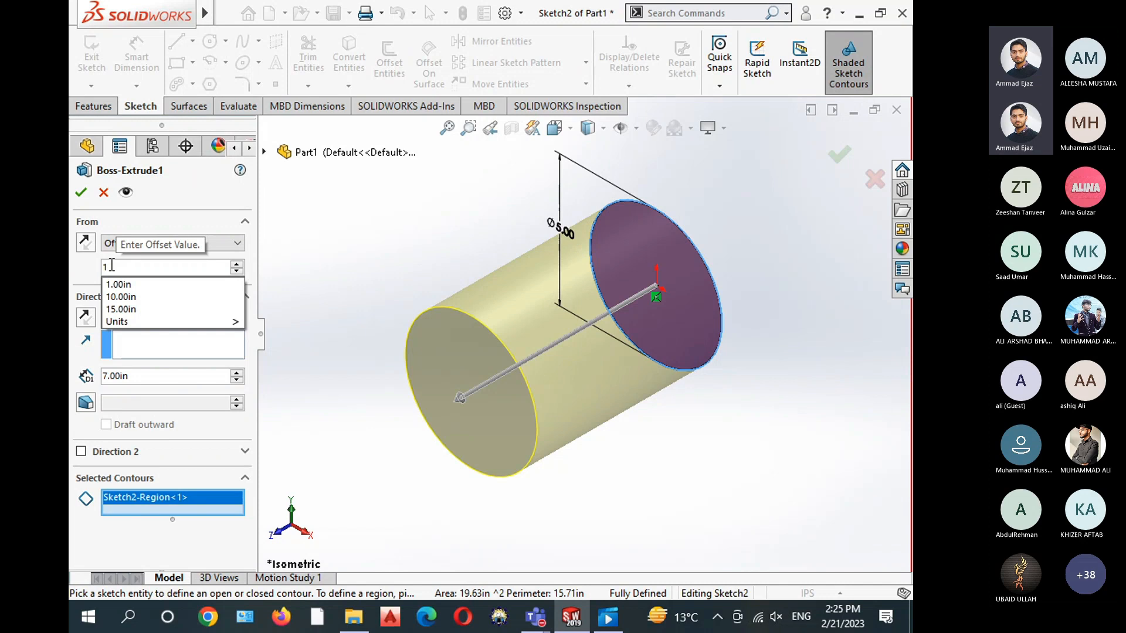
key(Return)
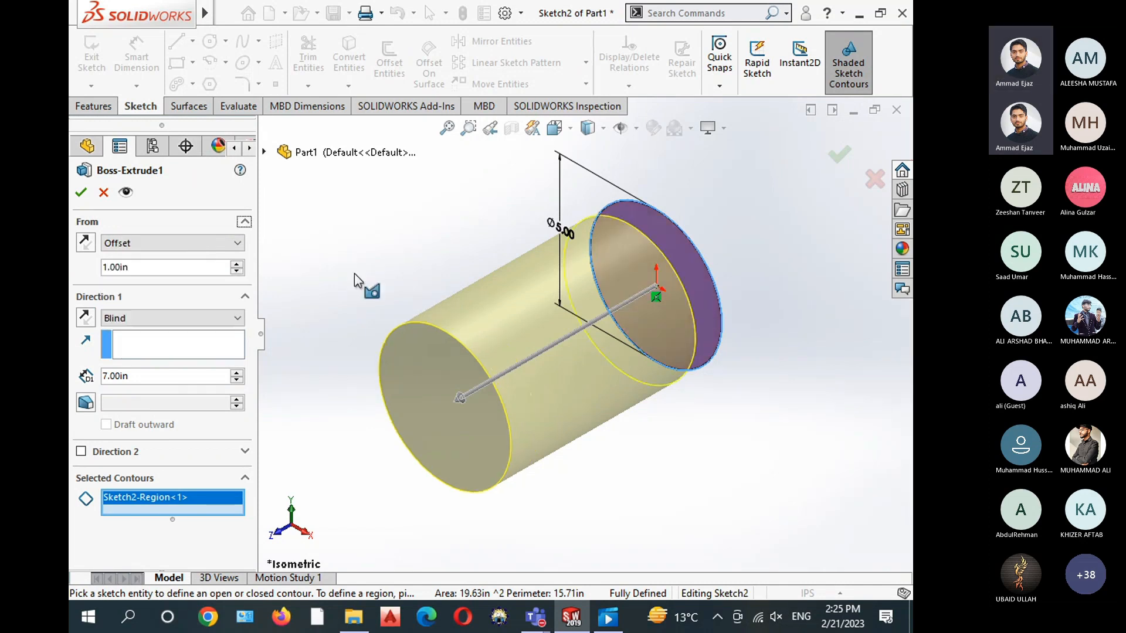
mouse_move(741, 370)
ctrl+middle_down()
mouse_move(721, 376)
mouse_move(680, 355)
ctrl+middle_up()
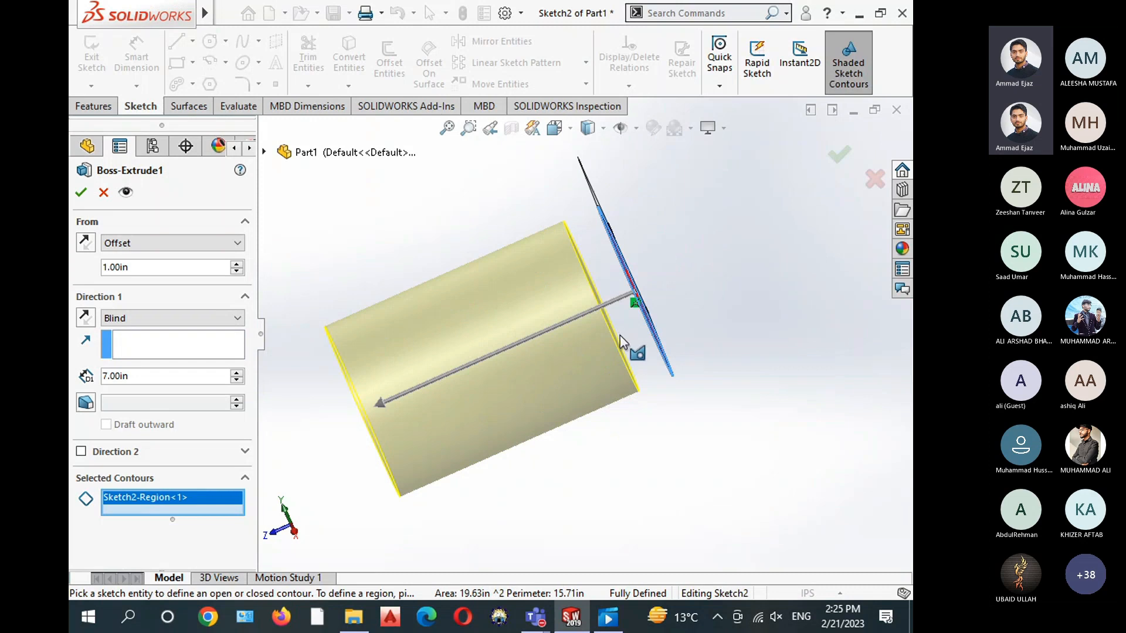
middle_drag(668, 387, 709, 337)
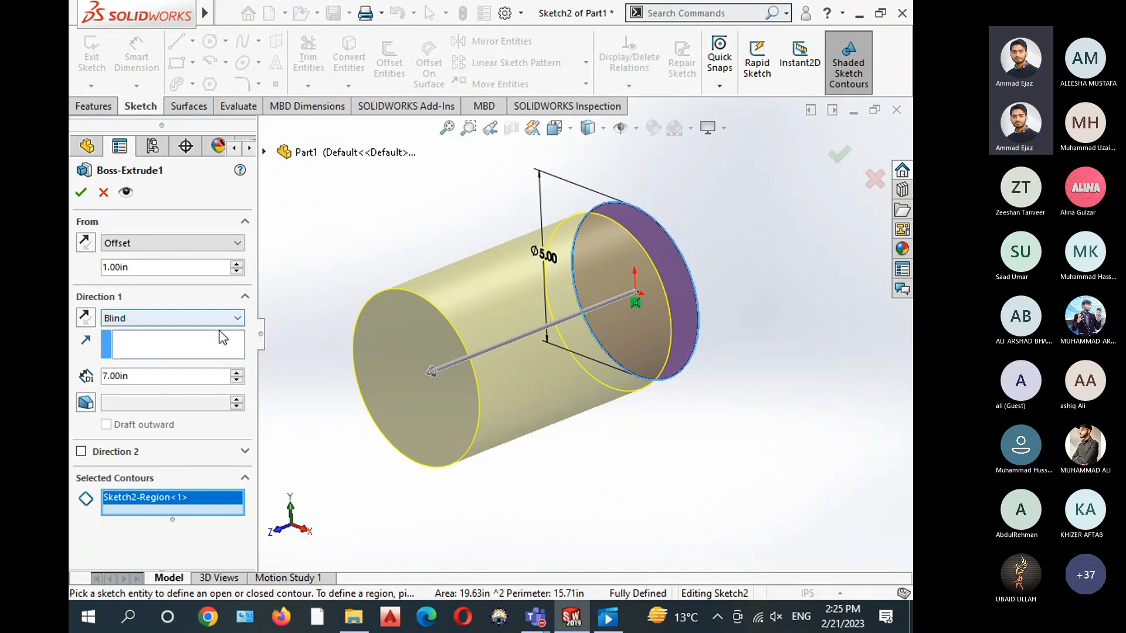
Try the Mid Plane end condition for Direction 1 of the extrusion, then return it to Blind
click(145, 326)
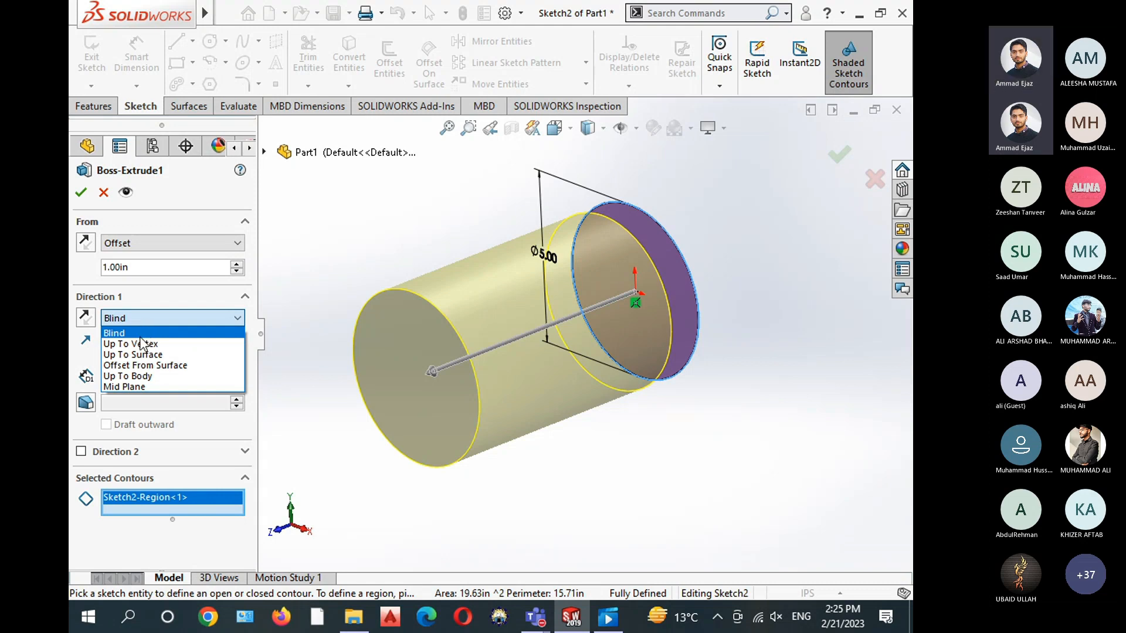
click(147, 386)
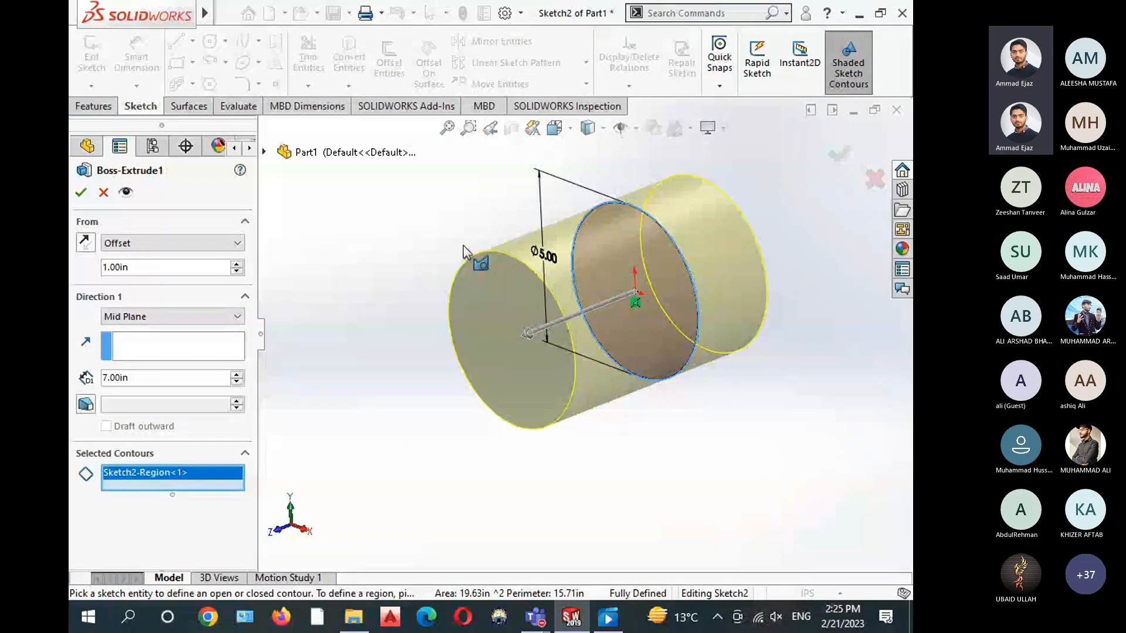
middle_drag(463, 249, 389, 290)
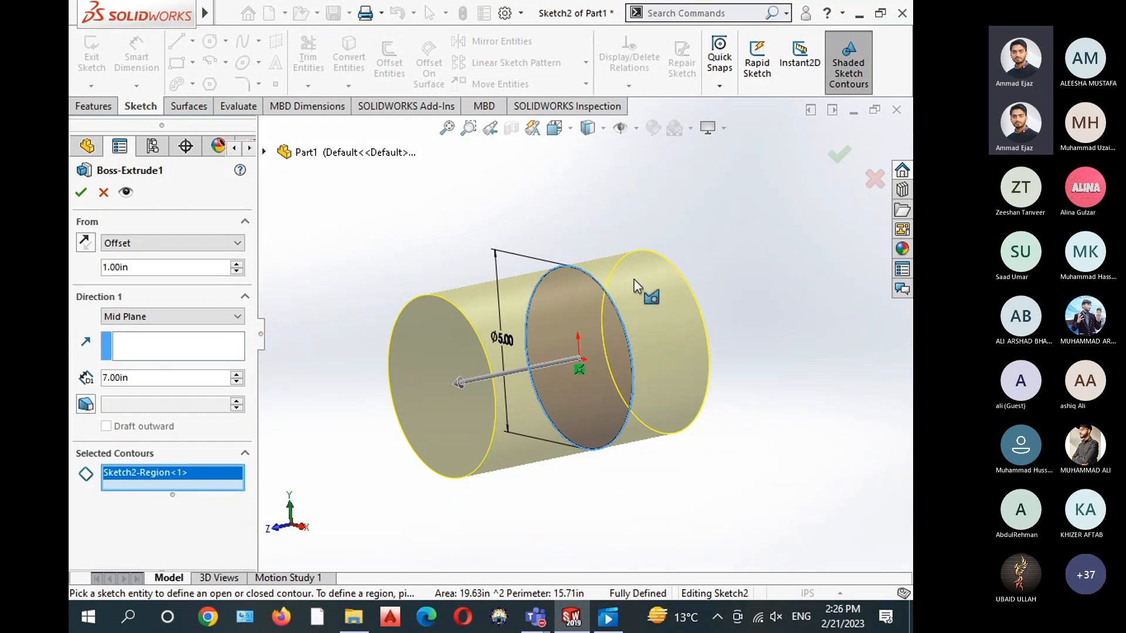
mouse_move(645, 310)
middle_down()
mouse_move(593, 309)
mouse_move(598, 322)
middle_up()
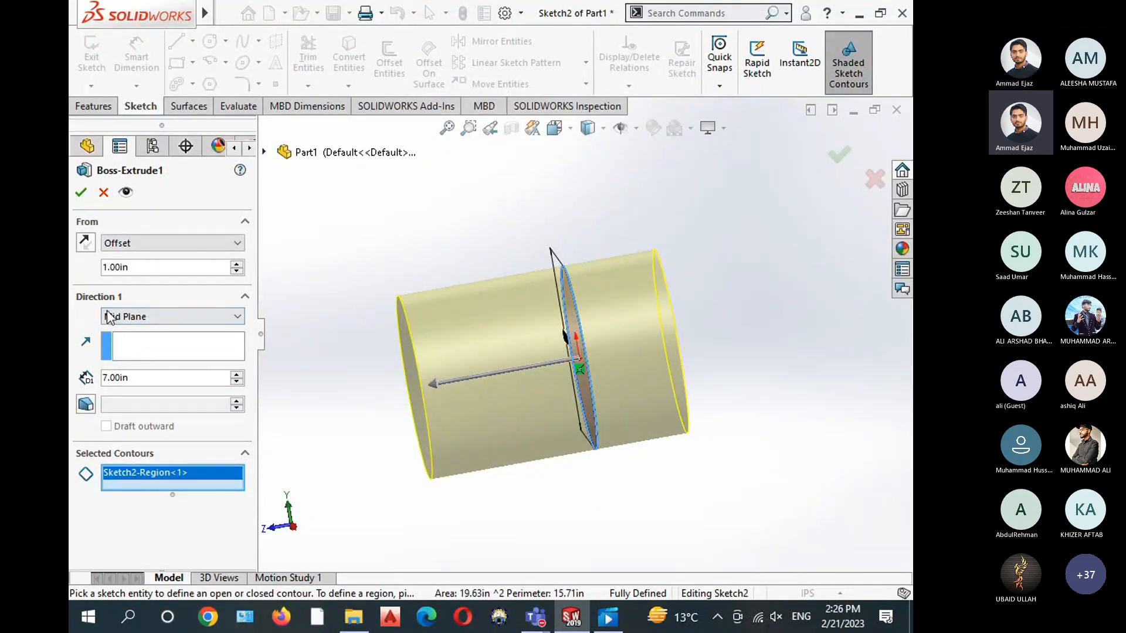
click(136, 315)
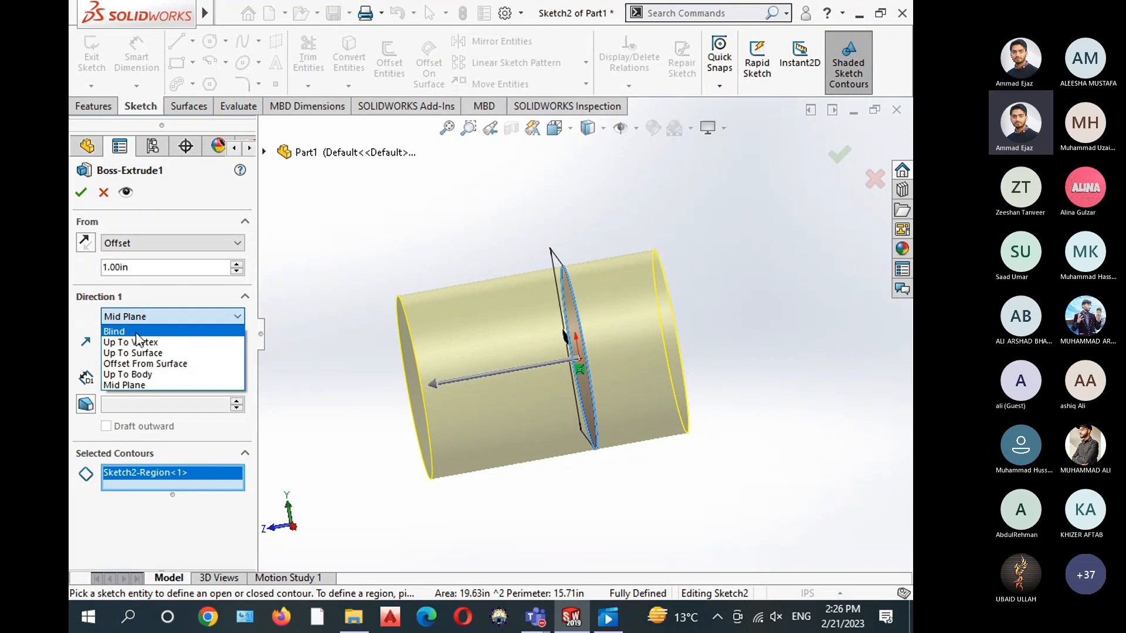
click(136, 332)
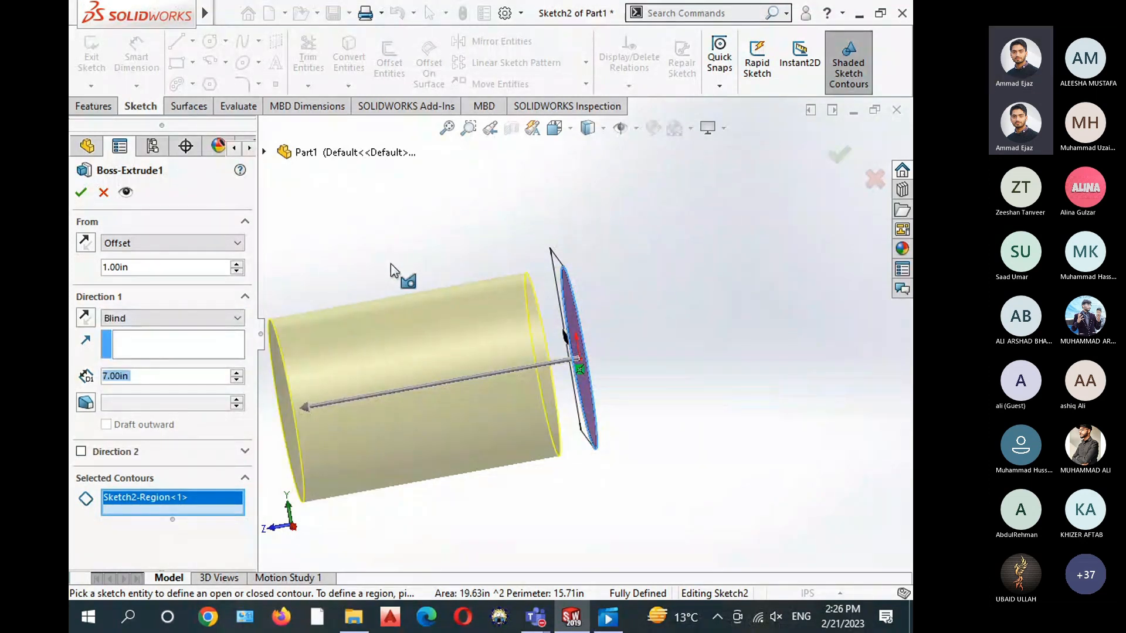
ctrl+middle_drag(396, 264, 470, 226)
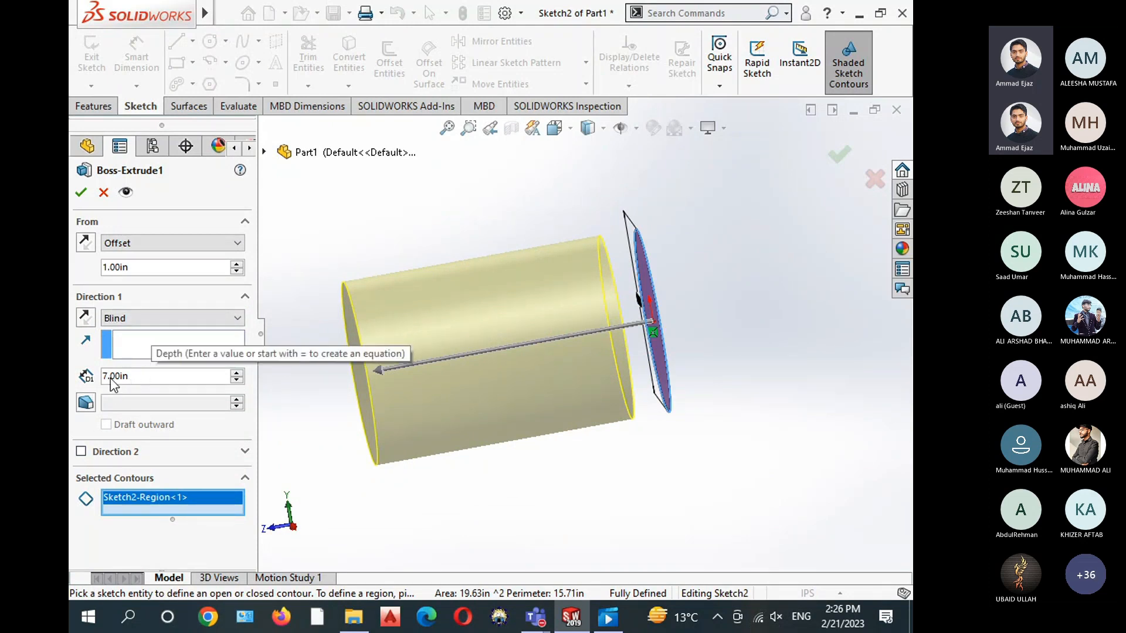
Enable Direction 2 of the extrusion with a blind depth of 3 in and accept the feature
click(82, 451)
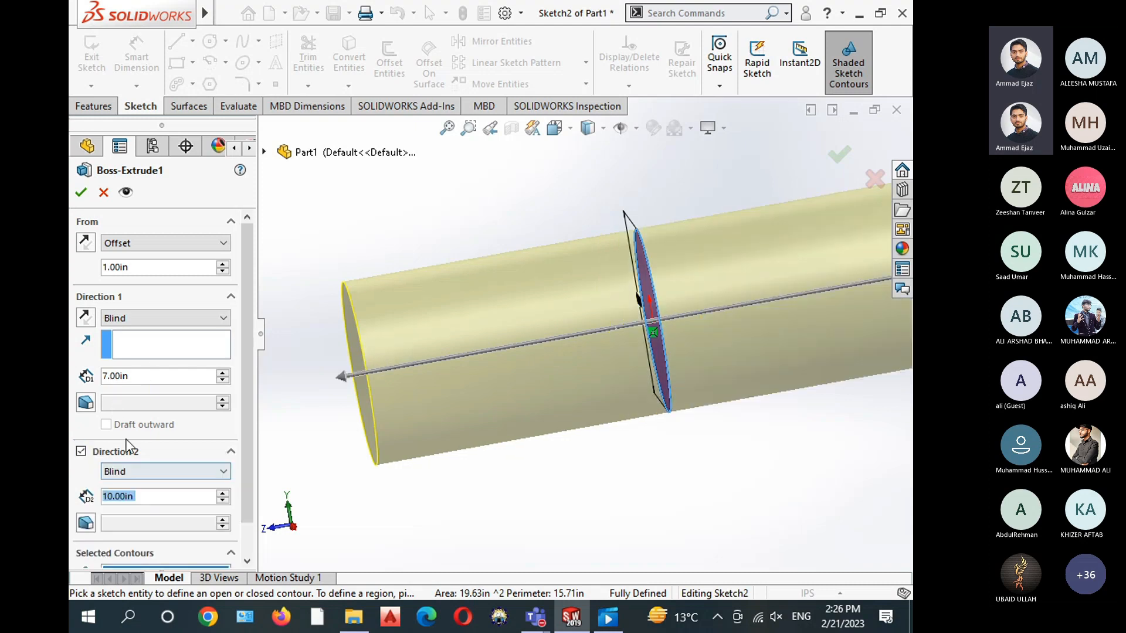
scroll(417, 427, up, 2)
text(3)
key(Return)
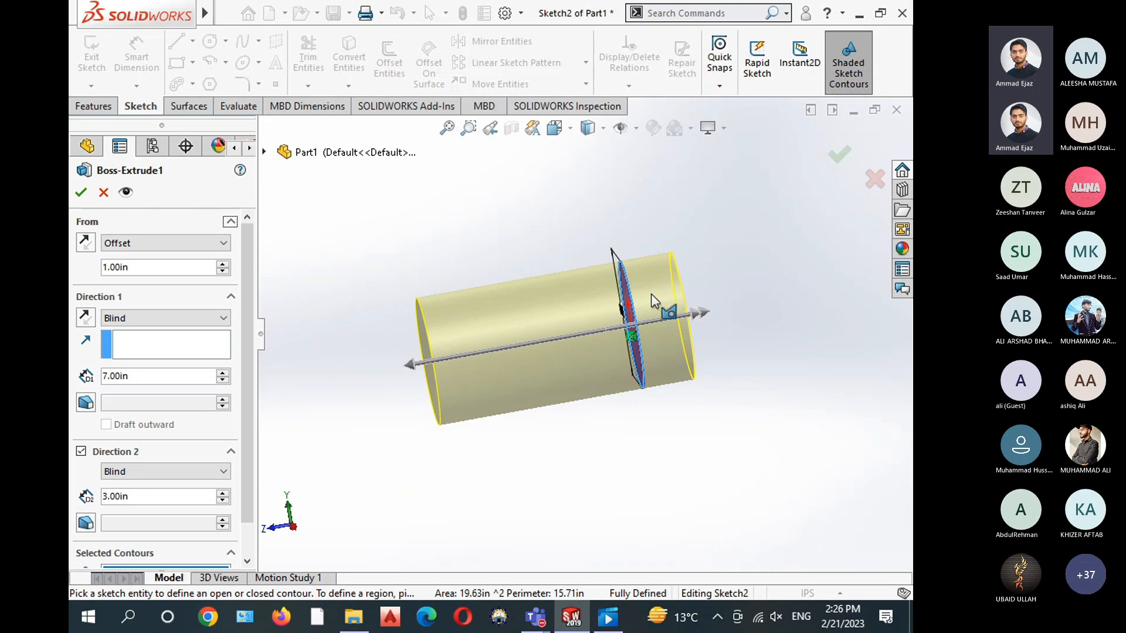
click(82, 193)
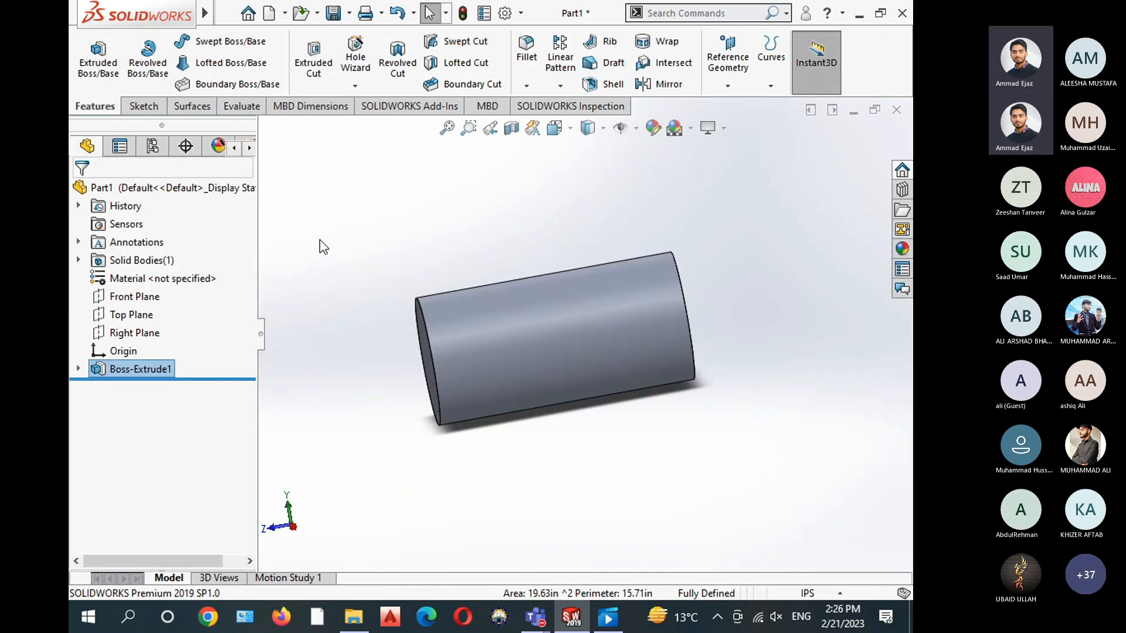
Hide the extruded cylinder after orienting the model to the isometric view
click(570, 129)
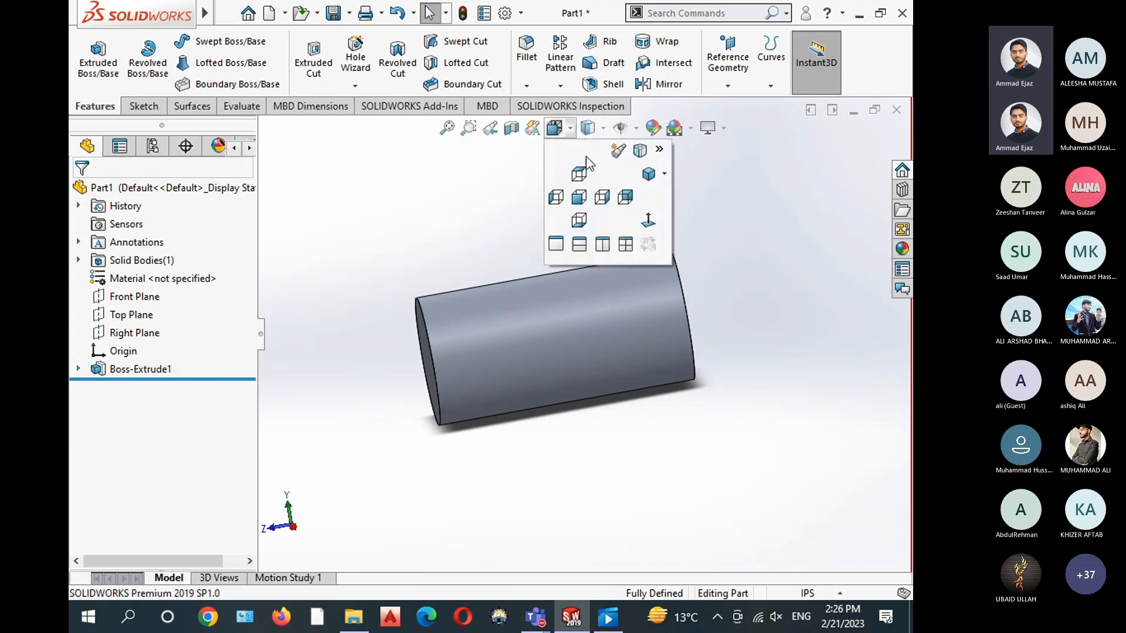
click(649, 176)
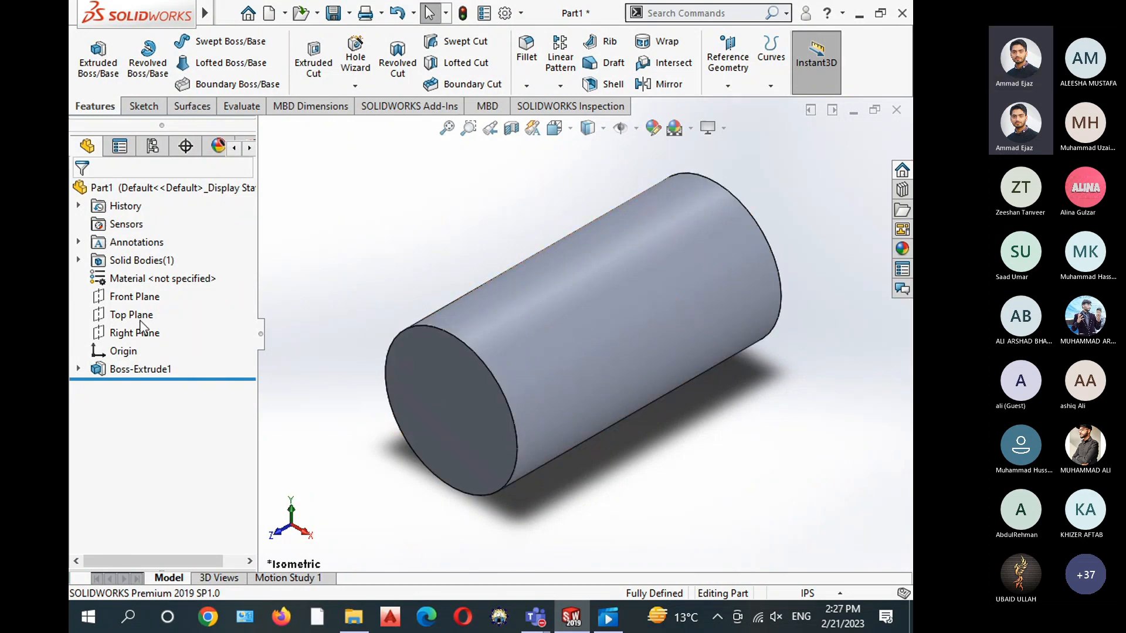
click(120, 368)
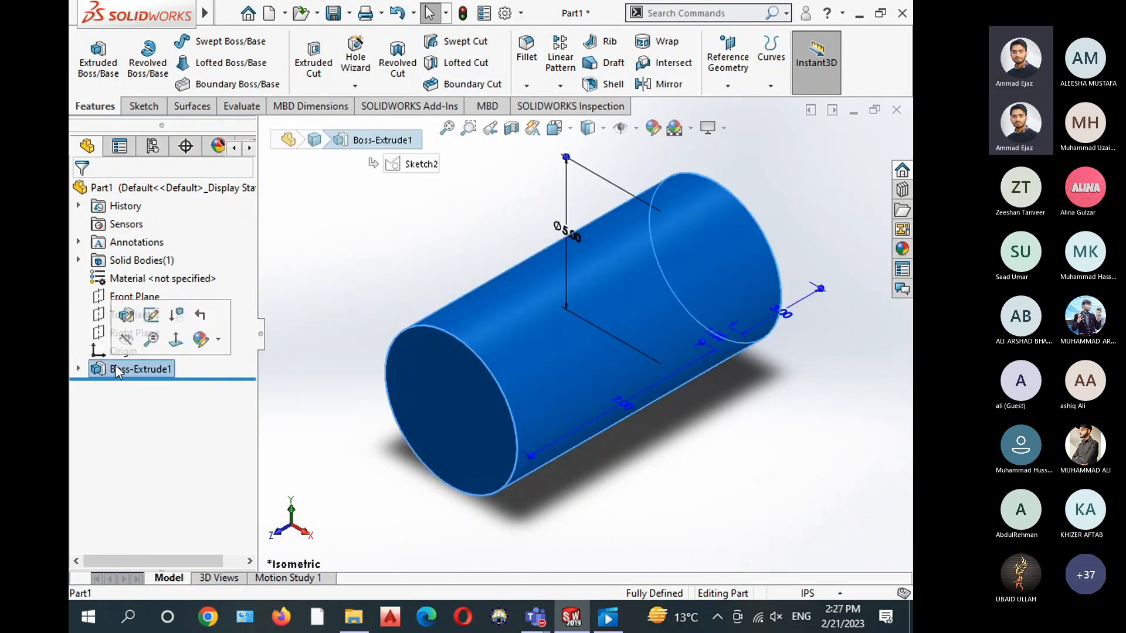
click(139, 338)
click(364, 252)
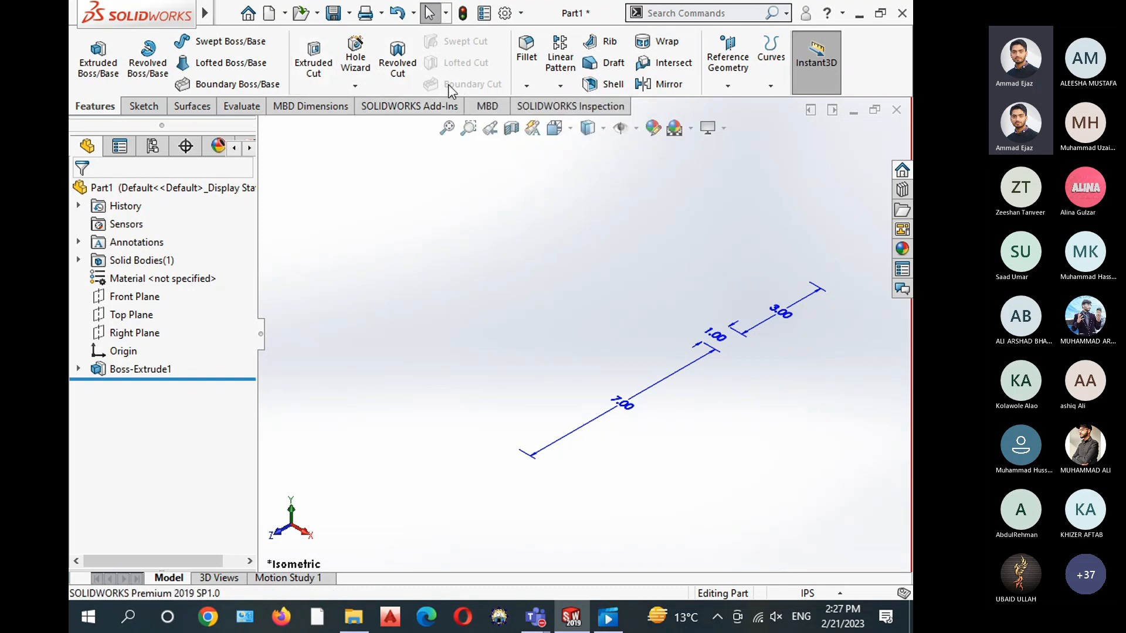
Start a new sketch on the Front Plane and orient the view normal to it
click(131, 298)
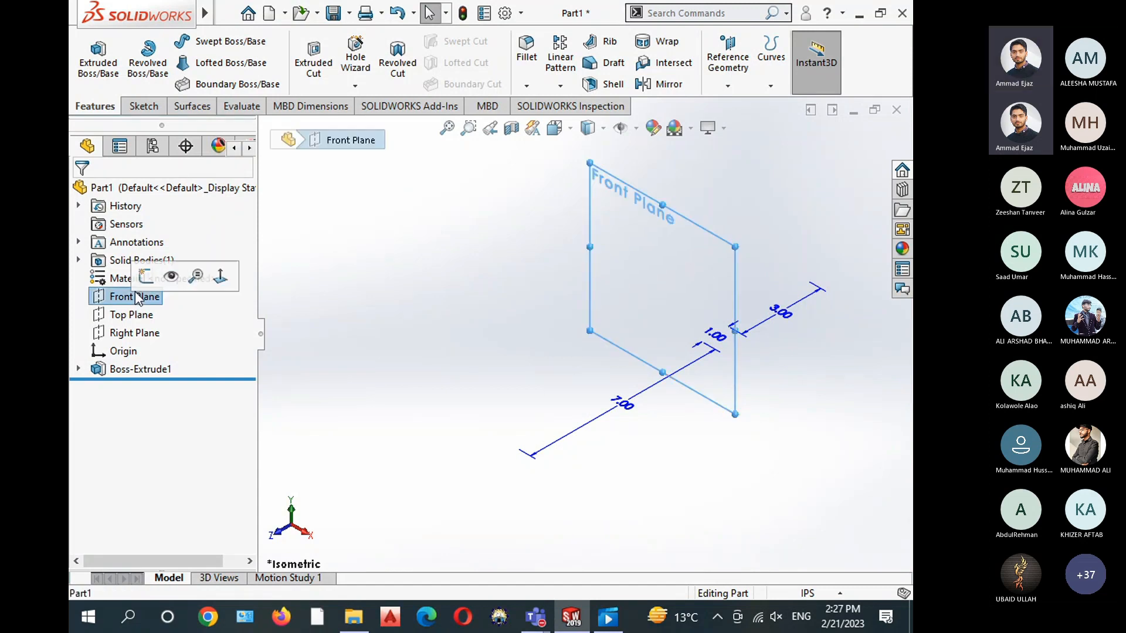
click(145, 278)
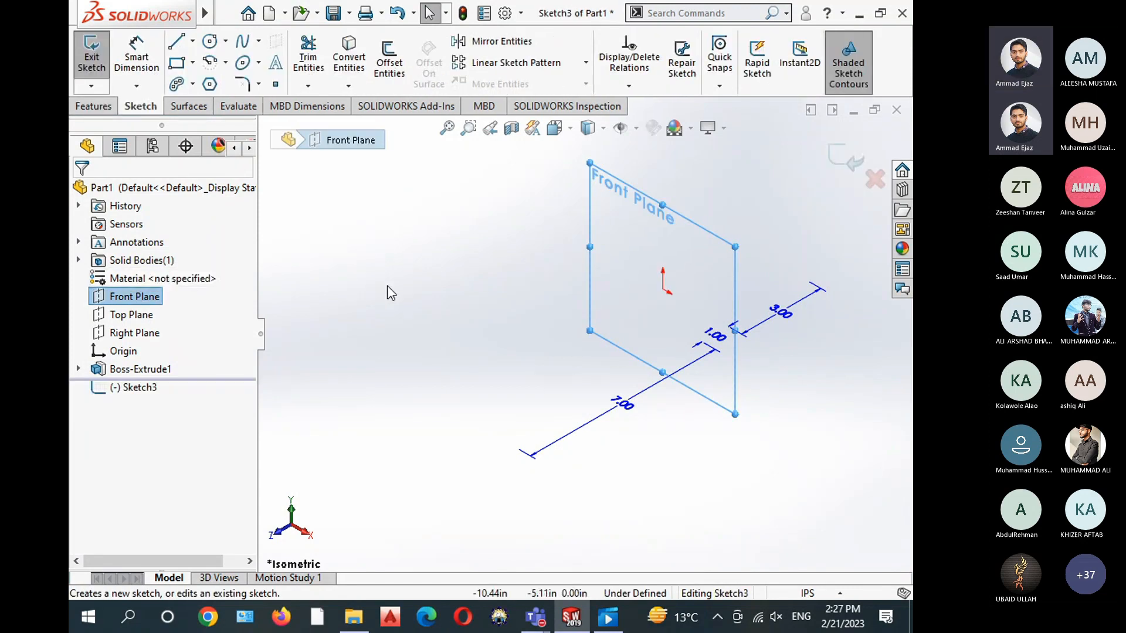
click(573, 133)
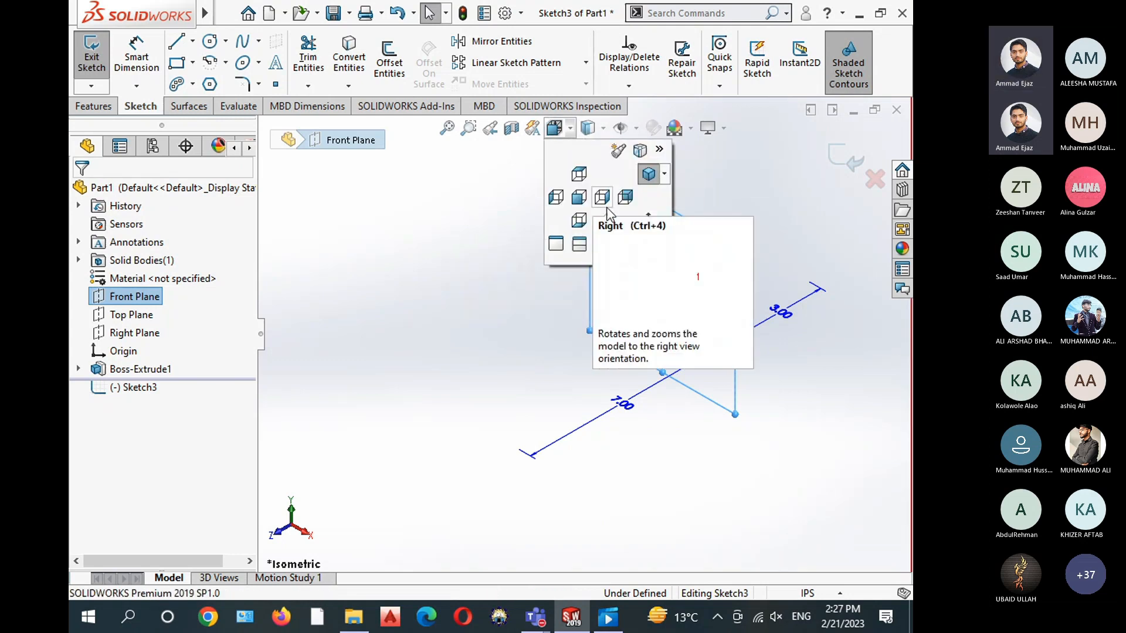
click(647, 223)
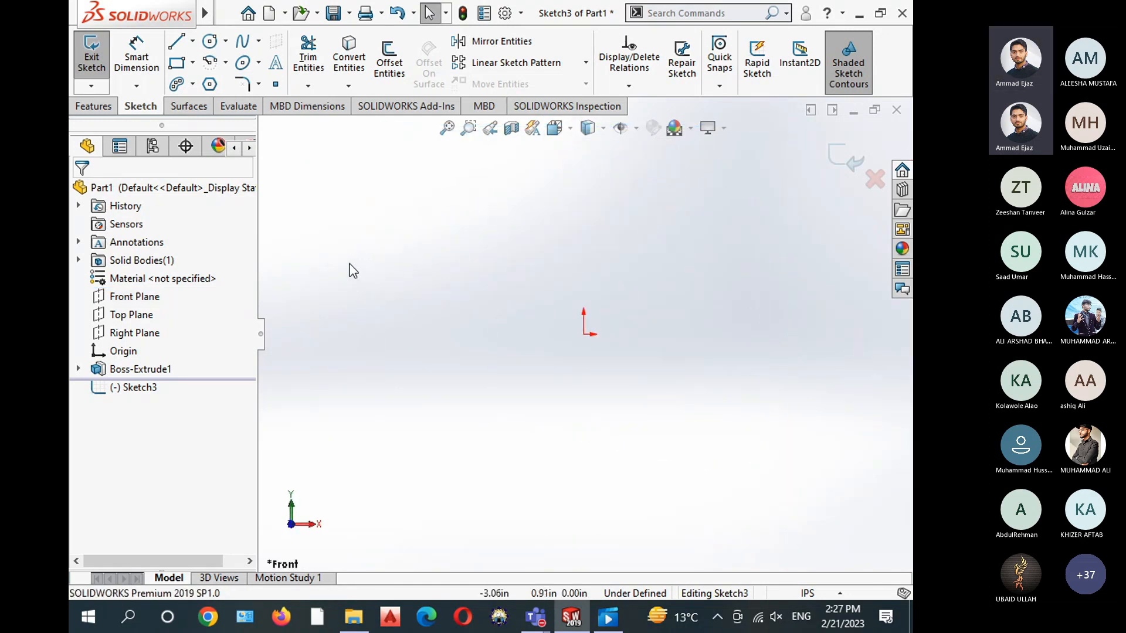
click(93, 106)
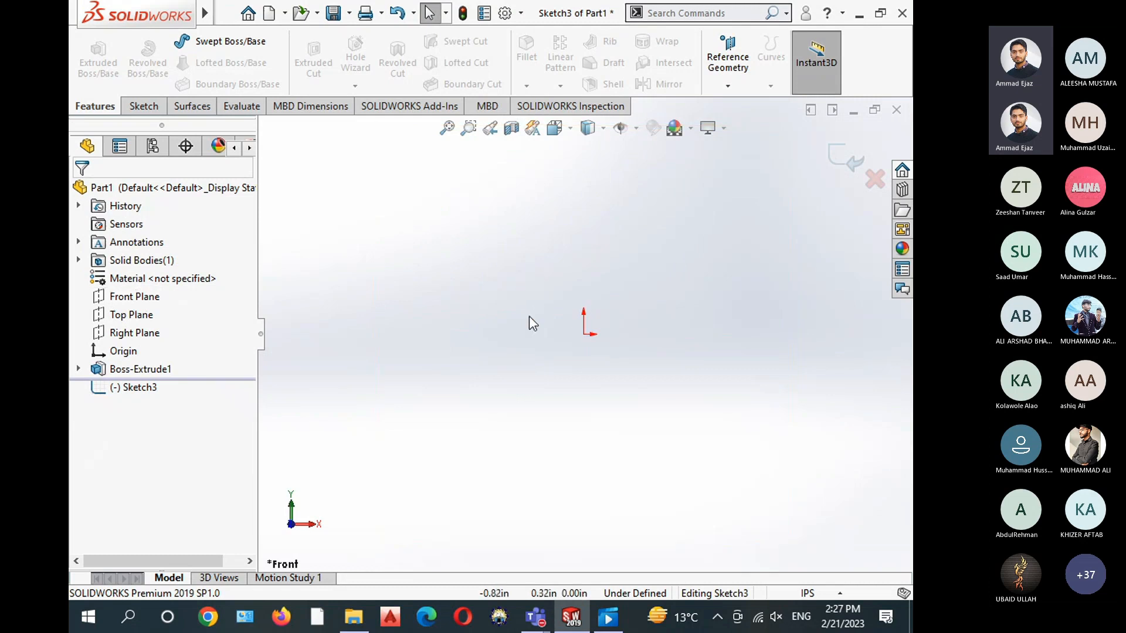
click(153, 110)
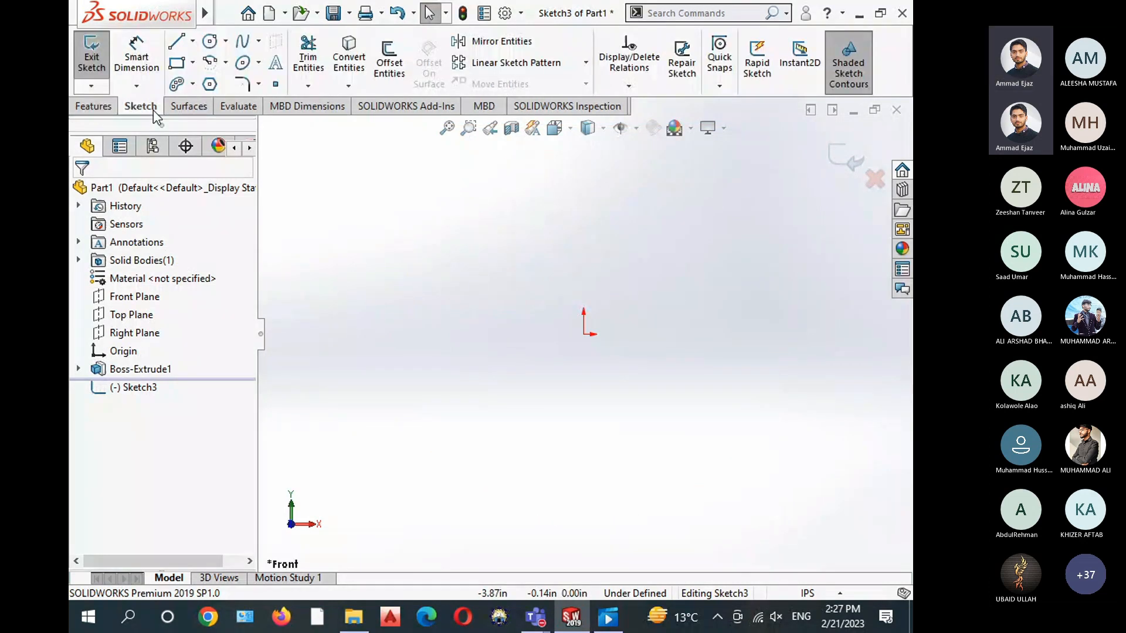
Draw a vertical centerline through the origin, extending above and below it, and end the line command
click(194, 42)
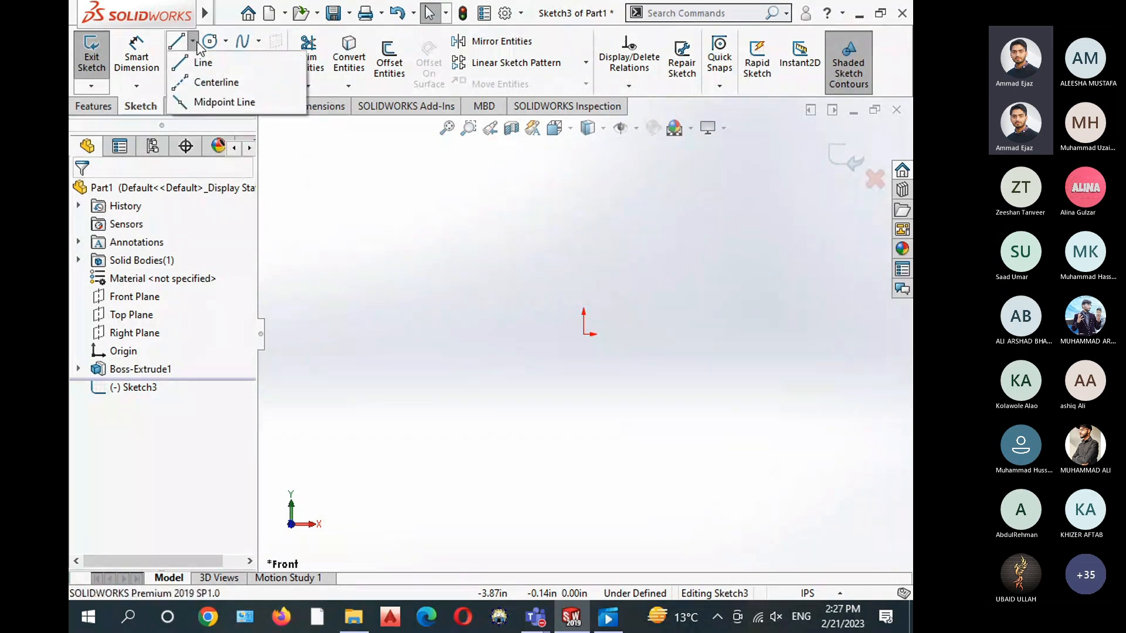
click(204, 86)
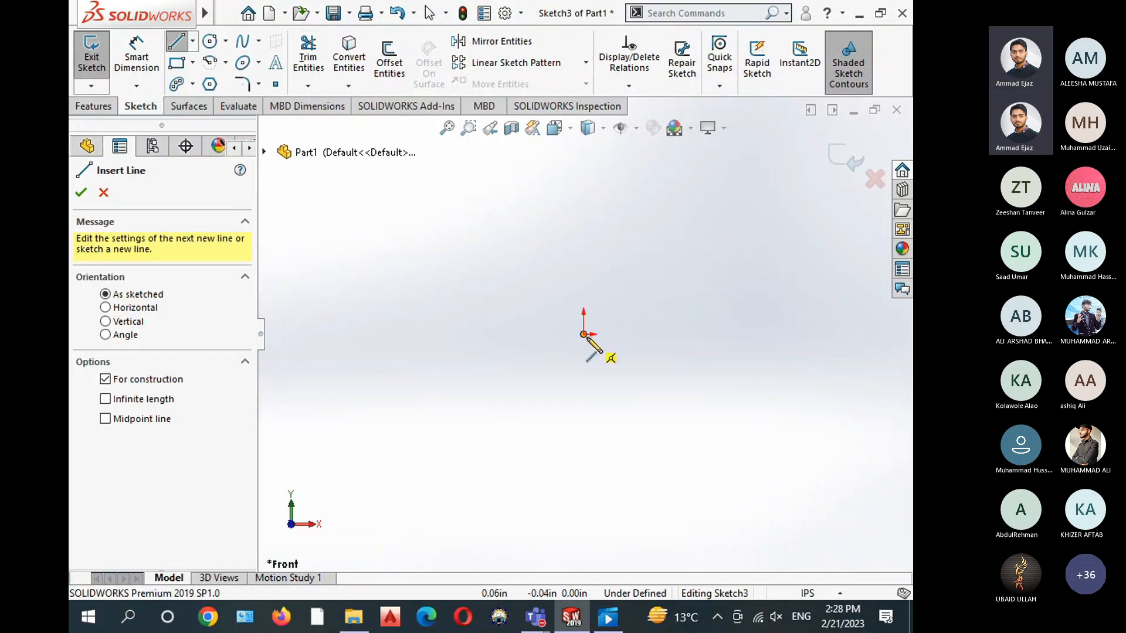
click(583, 334)
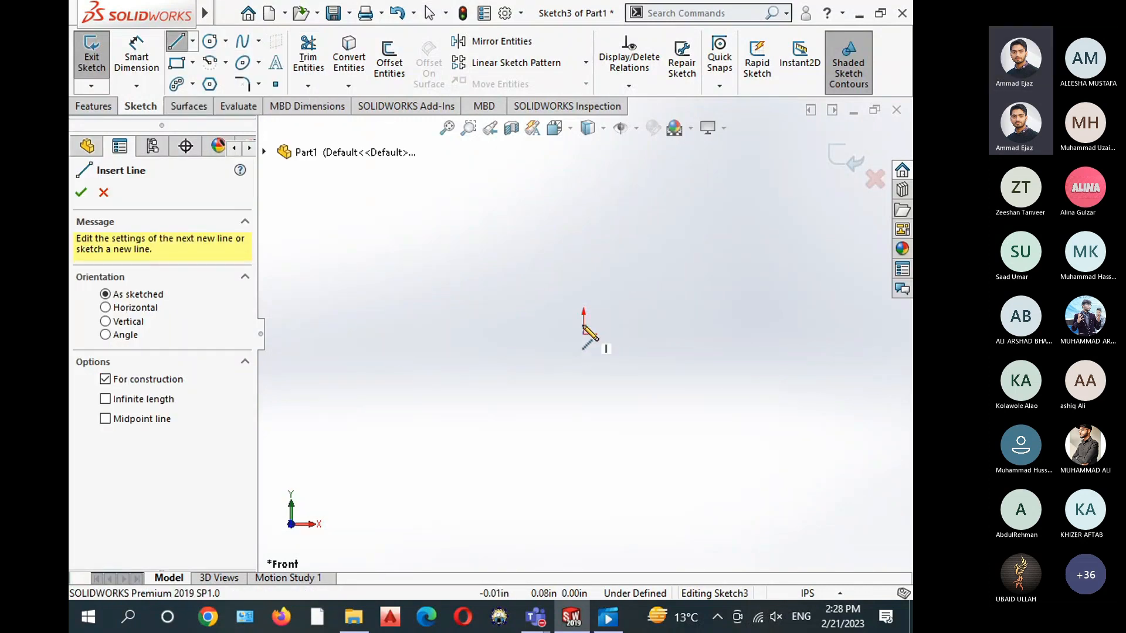
click(584, 246)
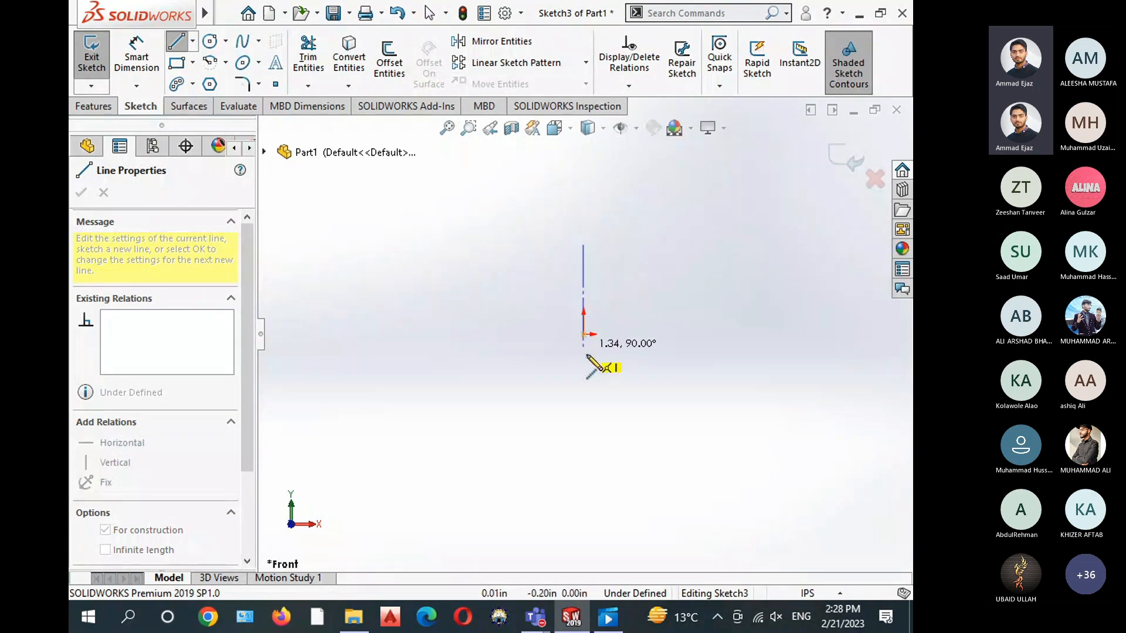
double_click(583, 429)
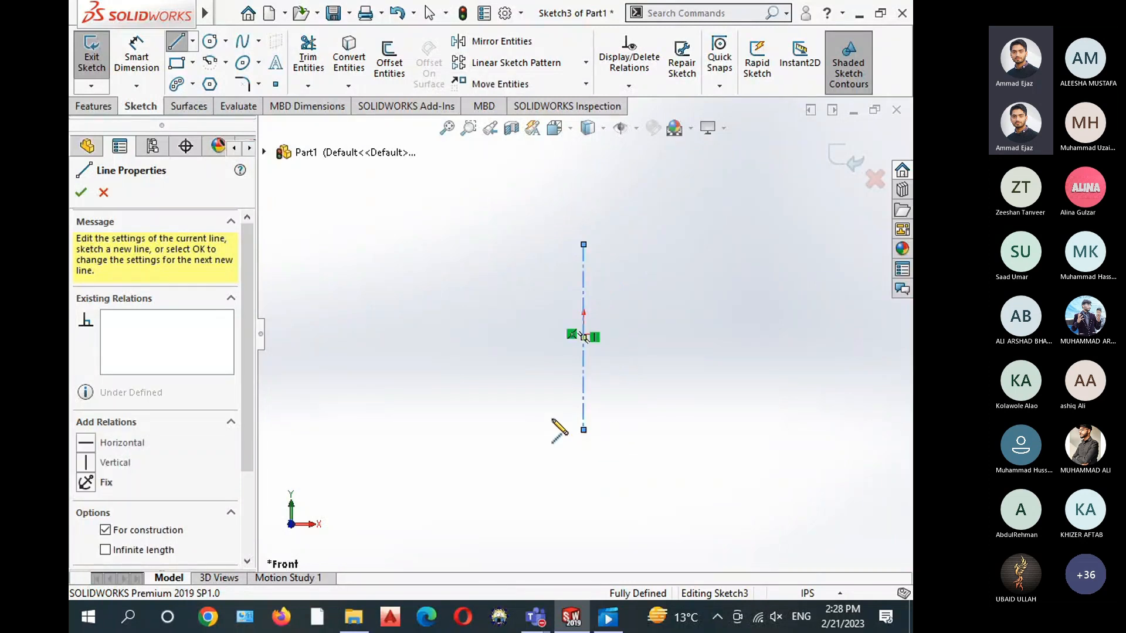
right_click(463, 355)
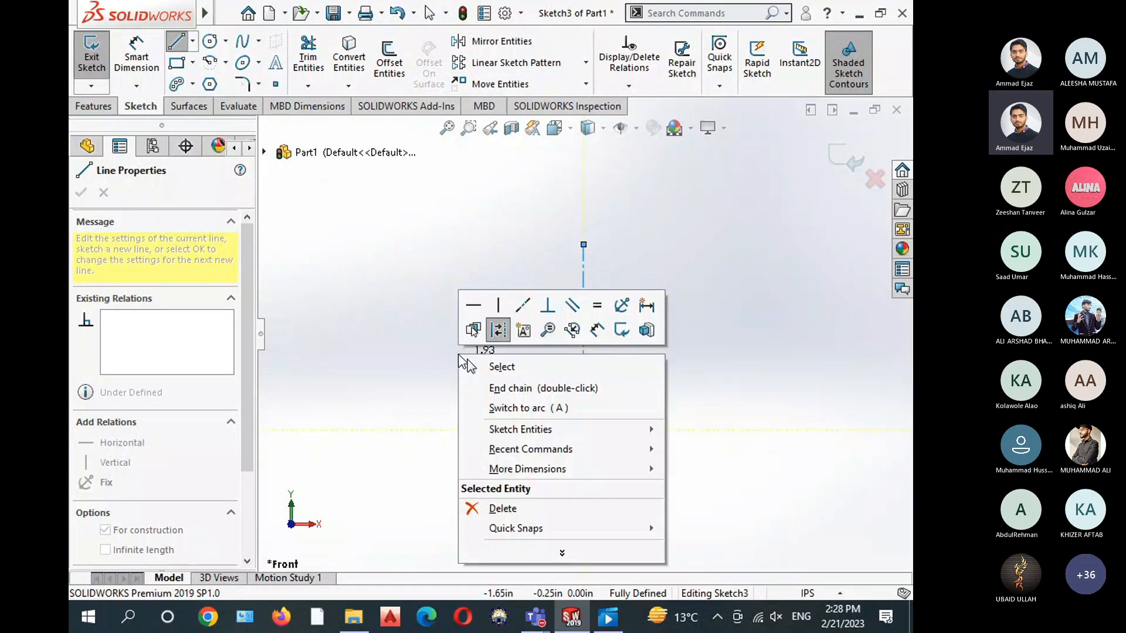
click(508, 366)
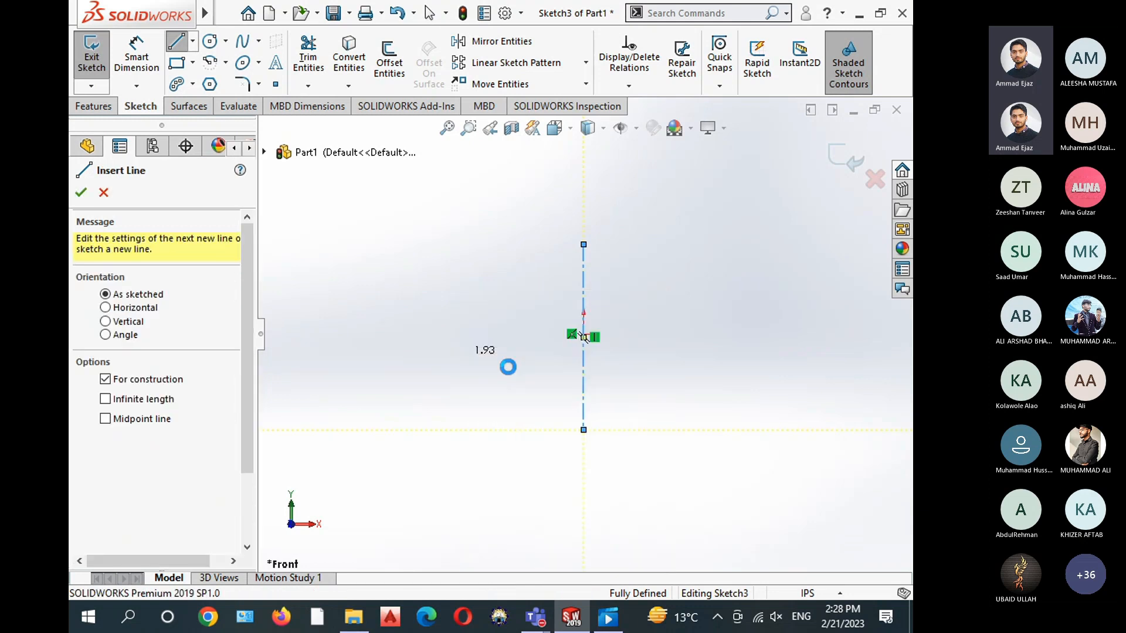
click(583, 384)
click(500, 384)
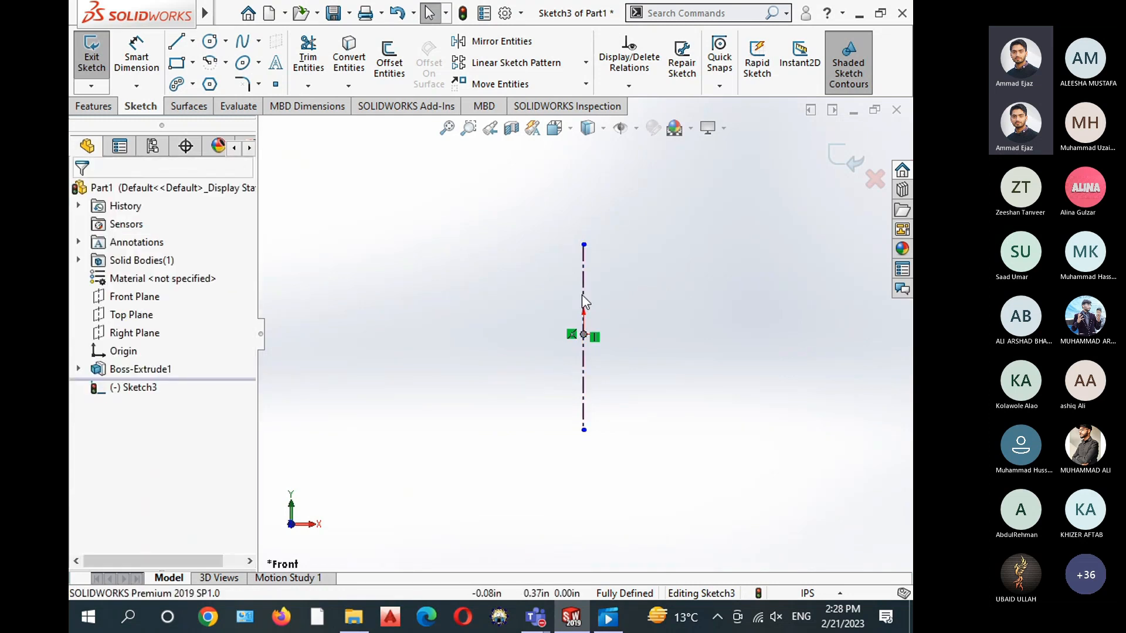
Lengthen the vertical centerline slightly by moving its upper endpoint upward
mouse_move(584, 245)
mouse_down()
mouse_move(589, 214)
mouse_move(589, 238)
mouse_up()
click(649, 302)
click(584, 397)
click(538, 389)
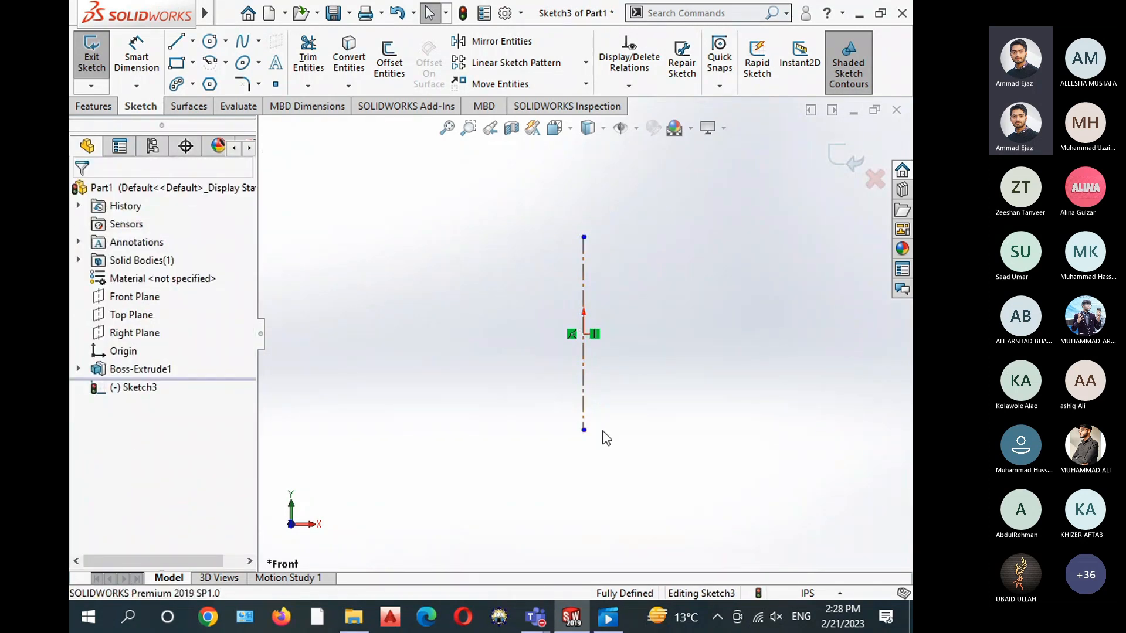
Extend the vertical centerline downward and make it infinite in length
drag(584, 431, 585, 467)
click(646, 484)
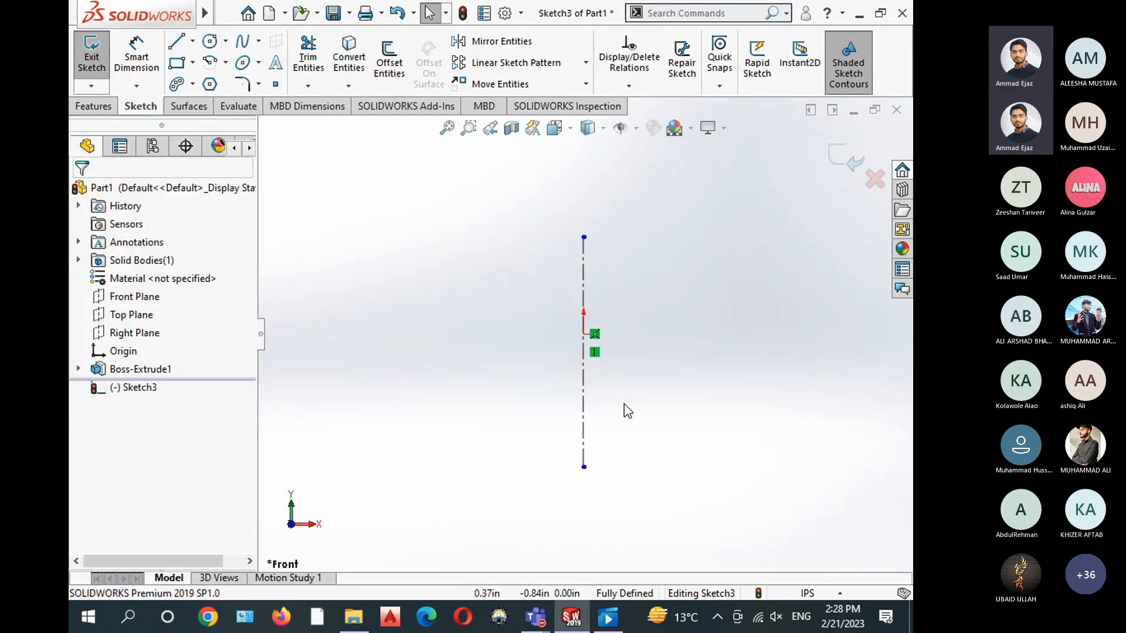
click(585, 400)
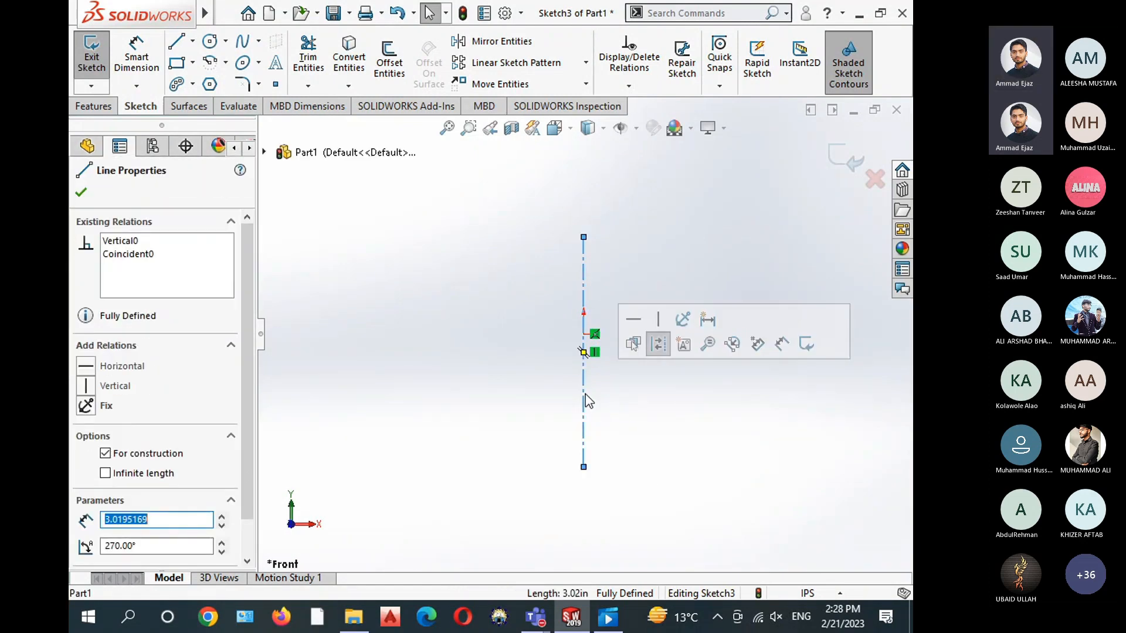
click(106, 473)
click(479, 402)
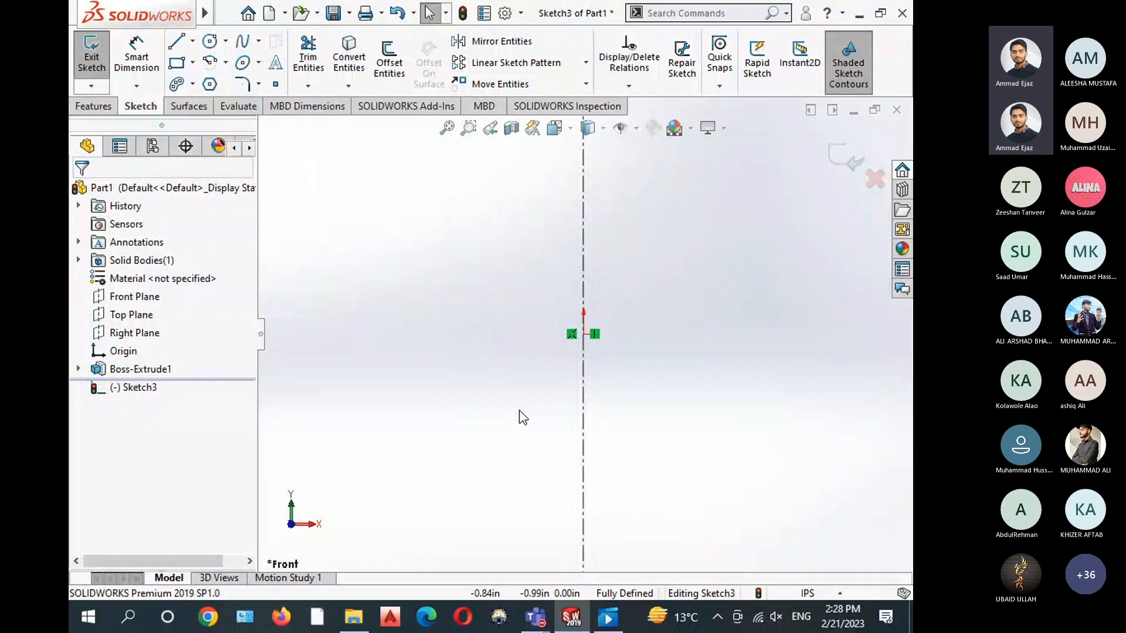
Sketch an open C-shaped profile right of the centerline: a vertical line about 3.9 in long with two inward horizontal lines about 1.96 in long
scroll(522, 411, down, 5)
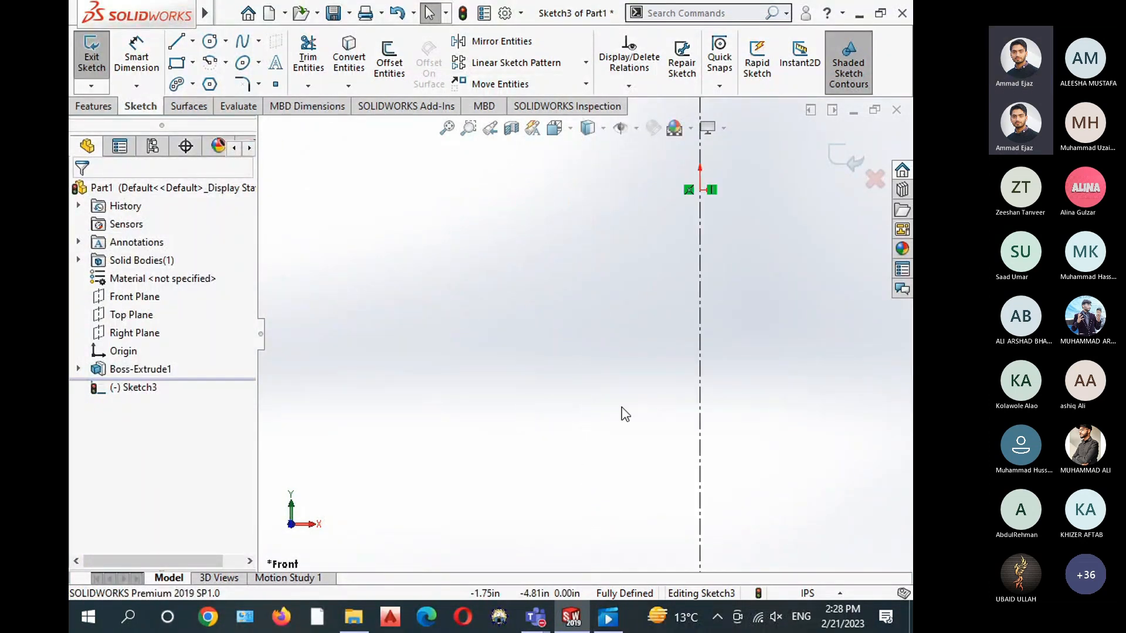
ctrl+middle_drag(577, 341, 399, 496)
ctrl+middle_drag(439, 354, 504, 398)
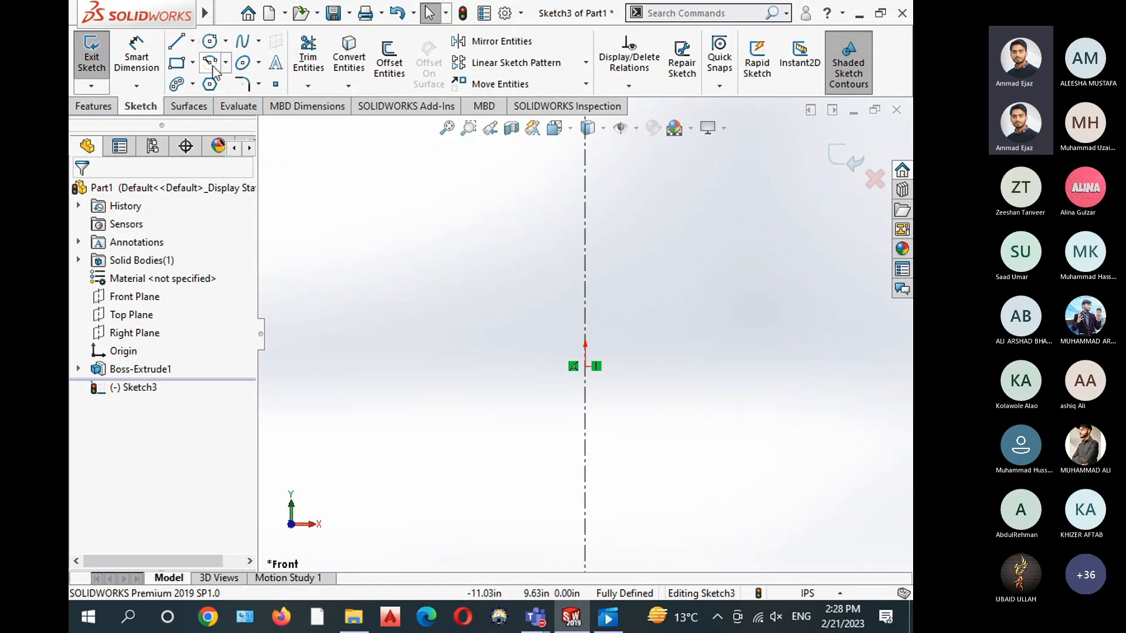
click(176, 41)
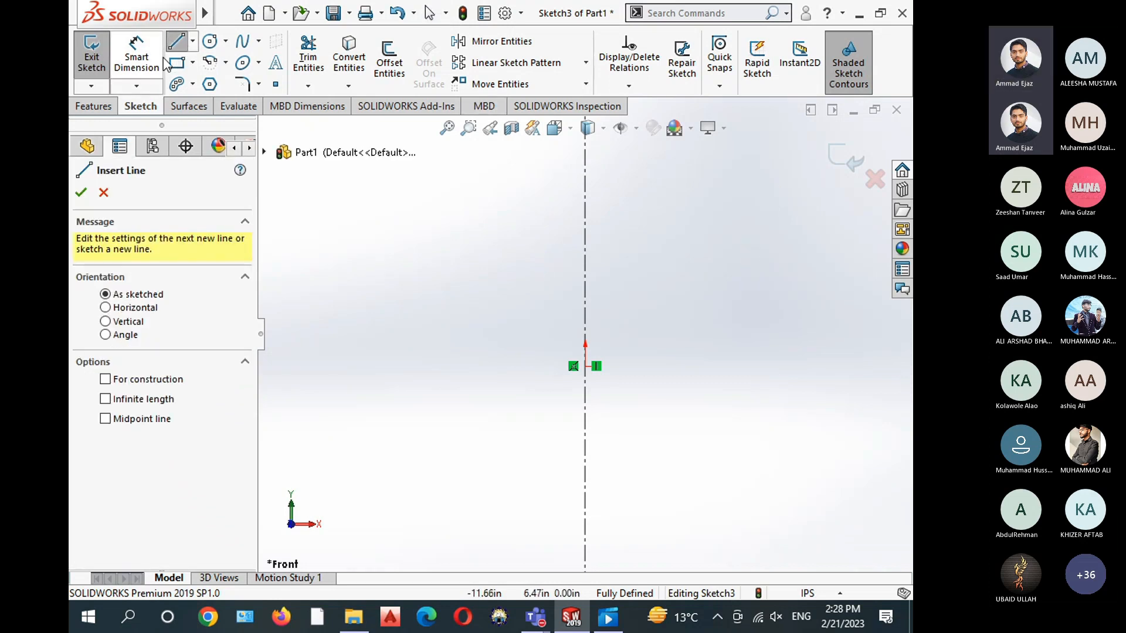
click(752, 289)
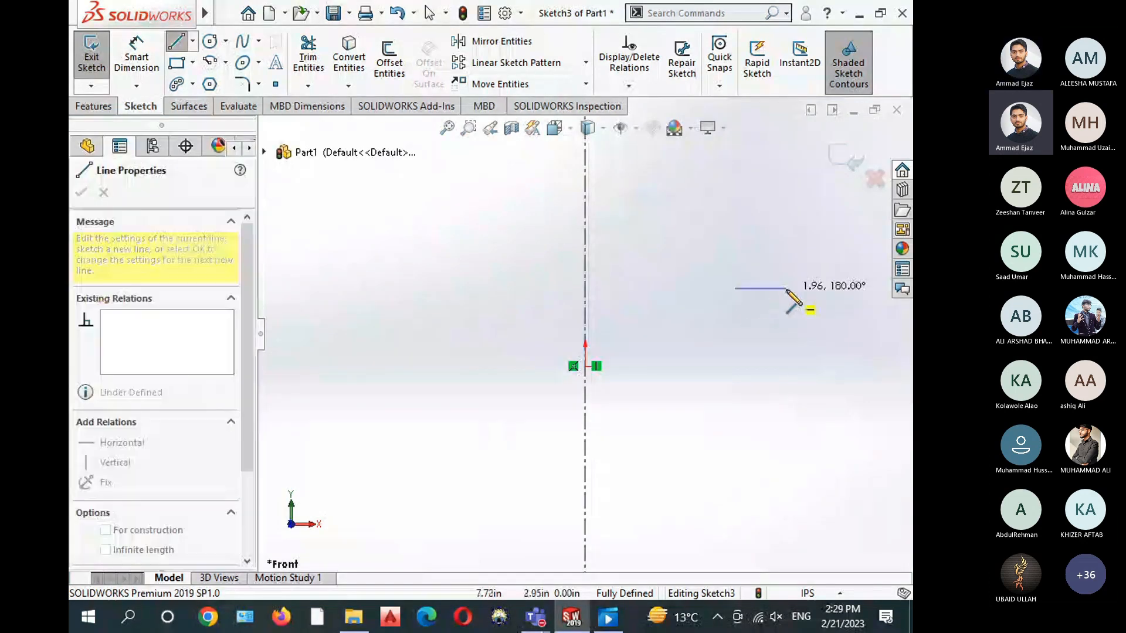
click(786, 288)
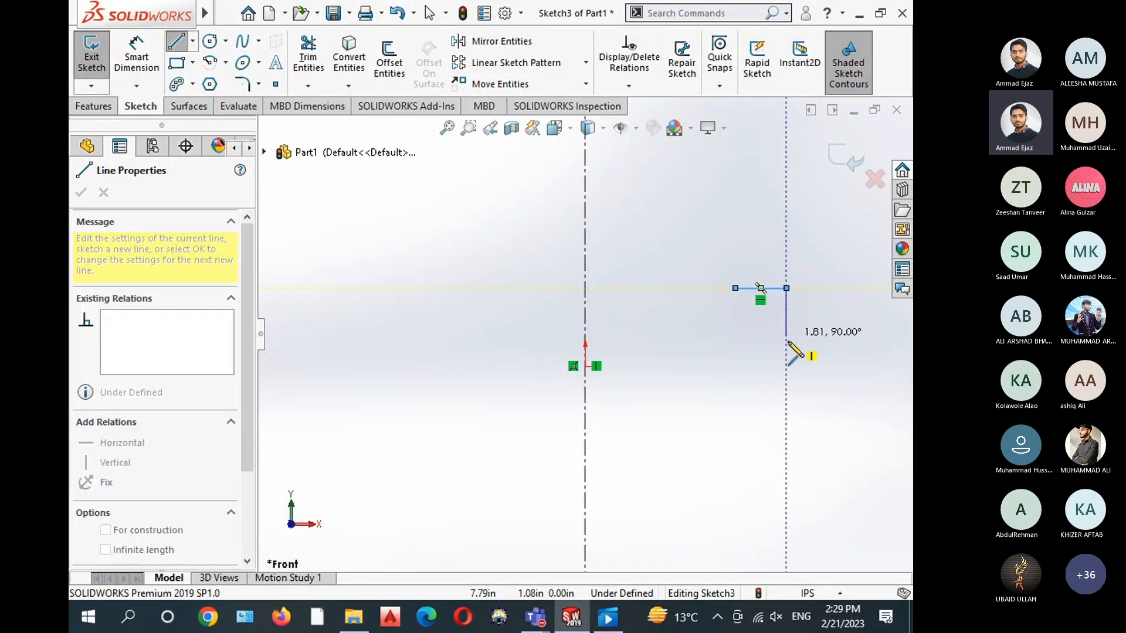
click(786, 389)
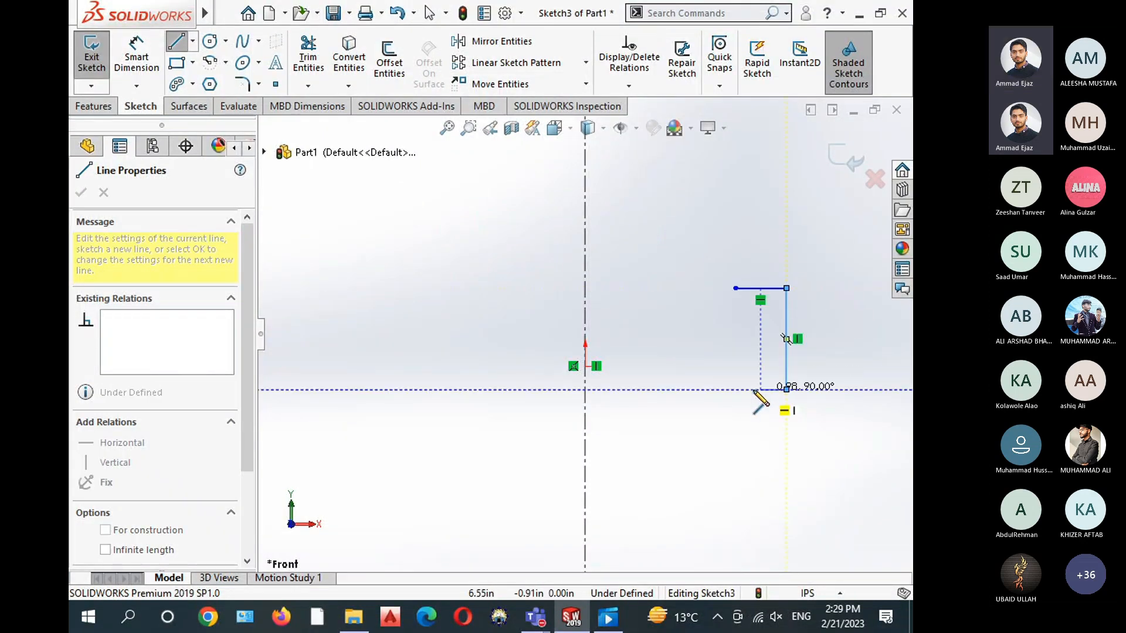
click(735, 389)
right_click(673, 259)
click(718, 336)
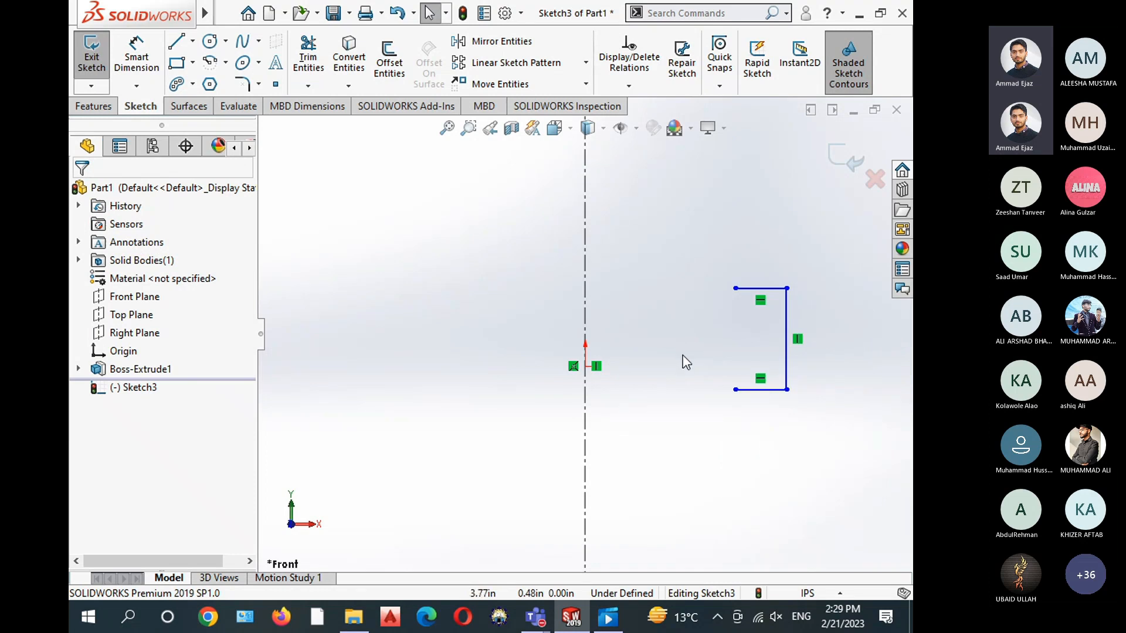
Draw a horizontal centerline through the origin and extend its right endpoint onto the profile's vertical line
click(585, 367)
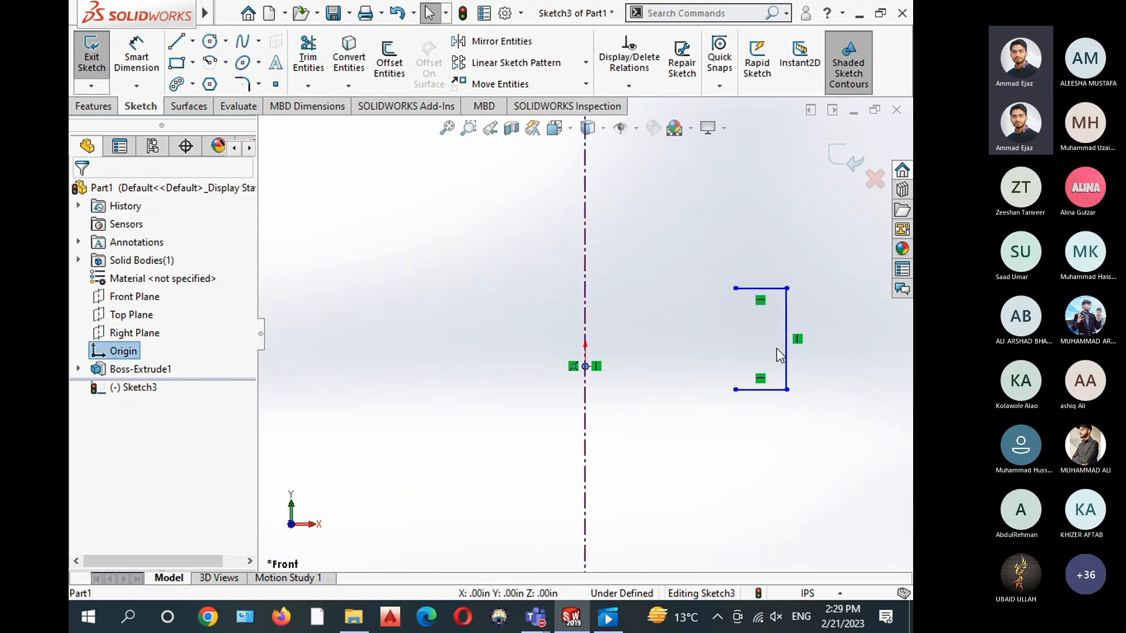
click(730, 354)
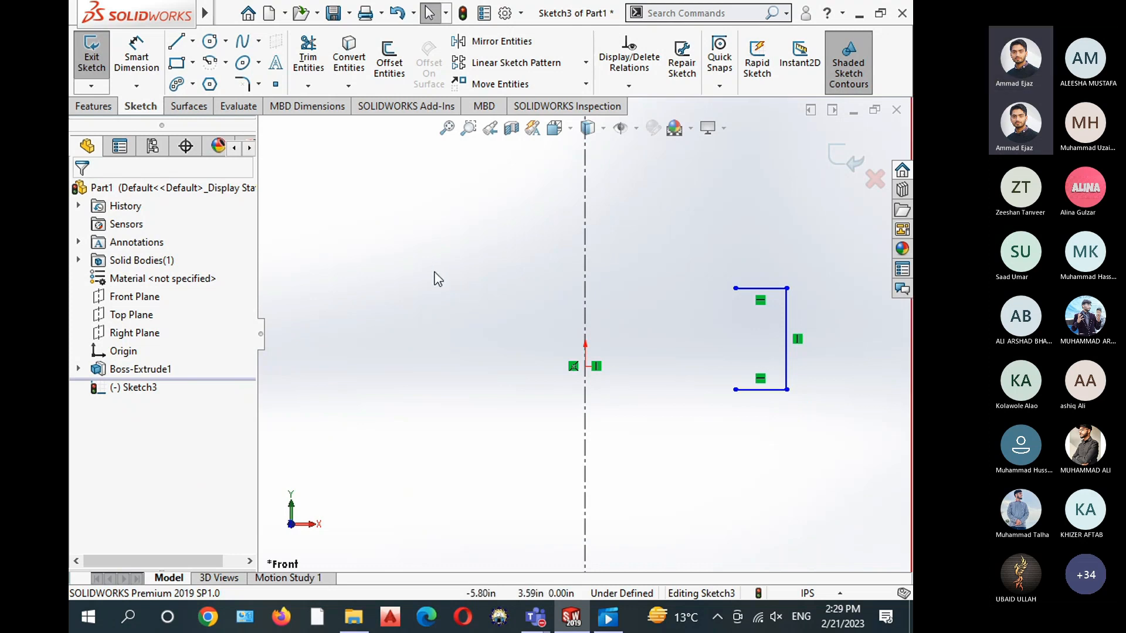
click(192, 40)
click(215, 82)
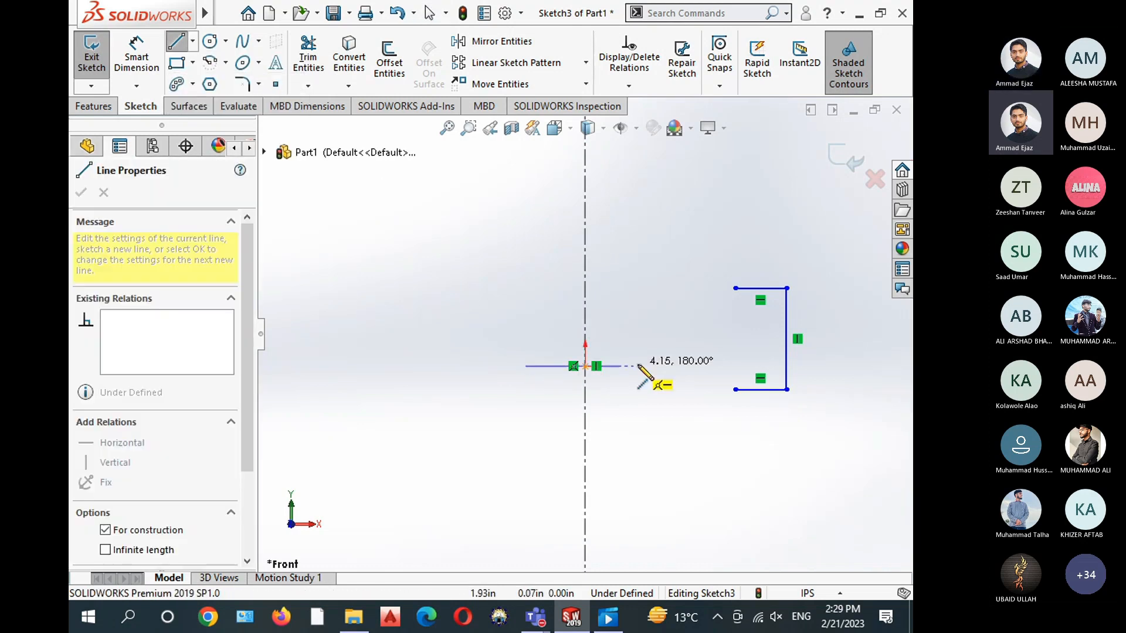
click(663, 366)
right_click(621, 336)
click(657, 349)
drag(663, 366, 786, 365)
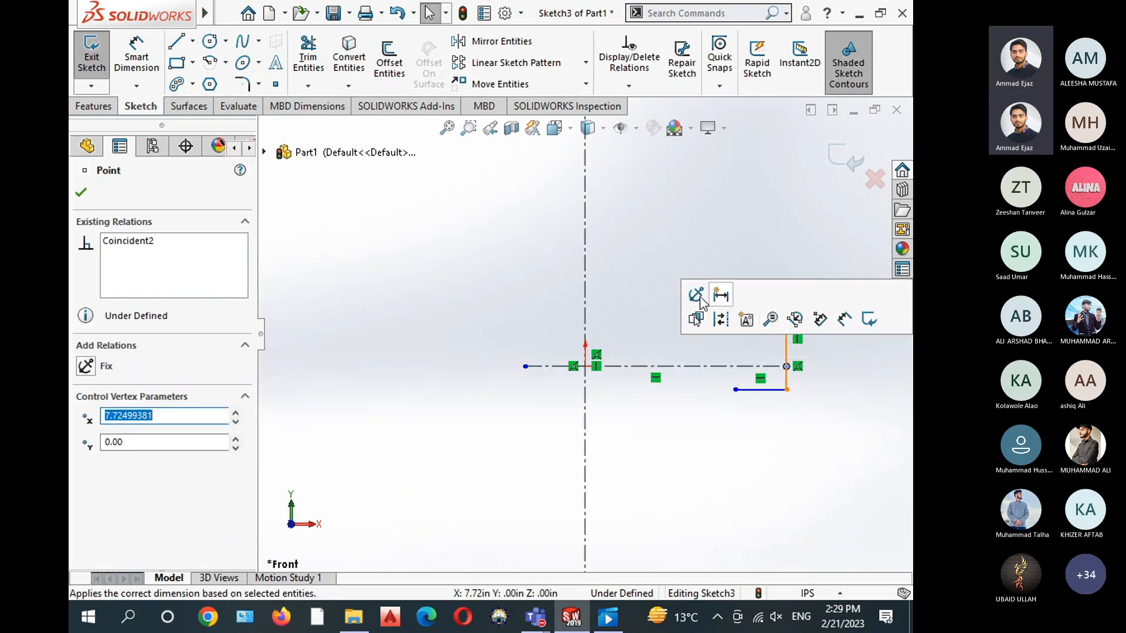
key(Escape)
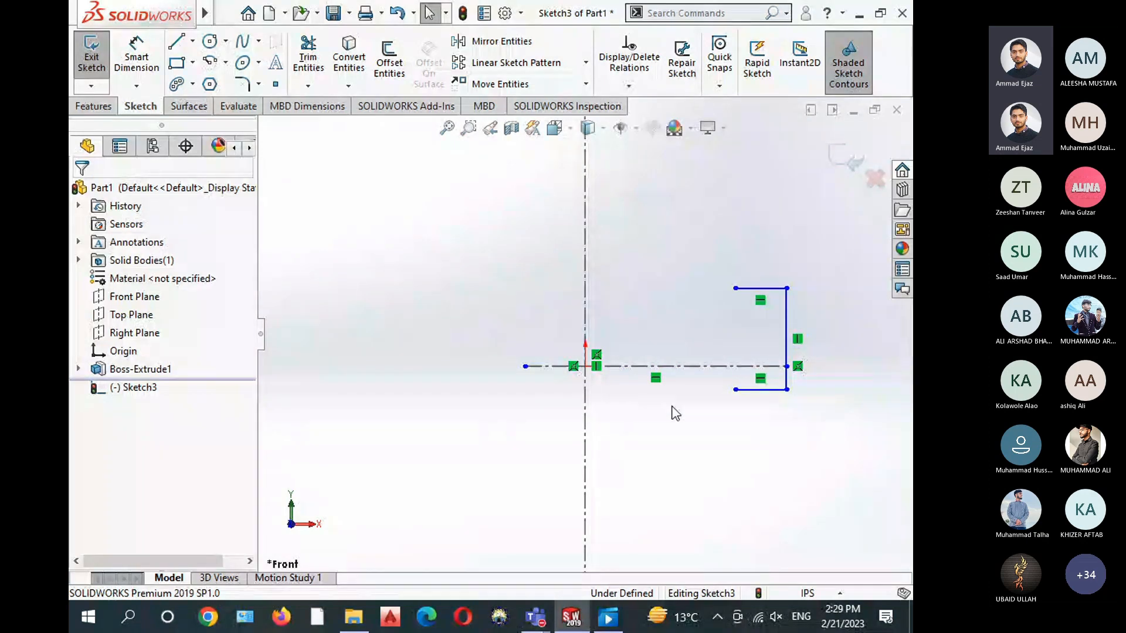
Add a Coincident relation between the horizontal centerline's right endpoint and the midpoint of the profile's vertical line
click(787, 367)
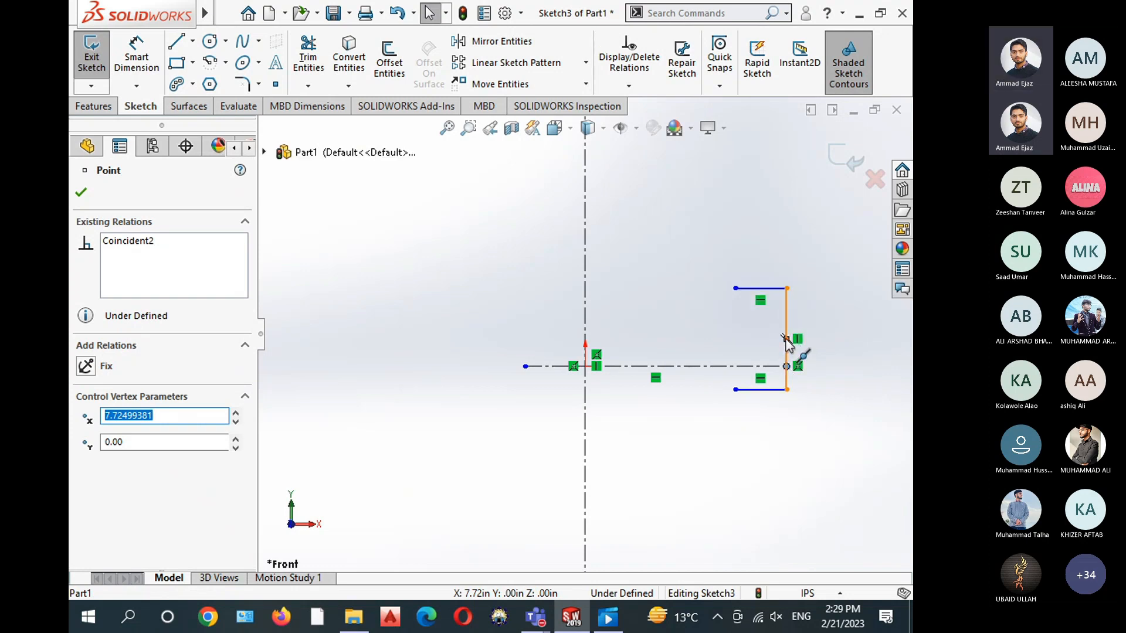
ctrl+click(786, 339)
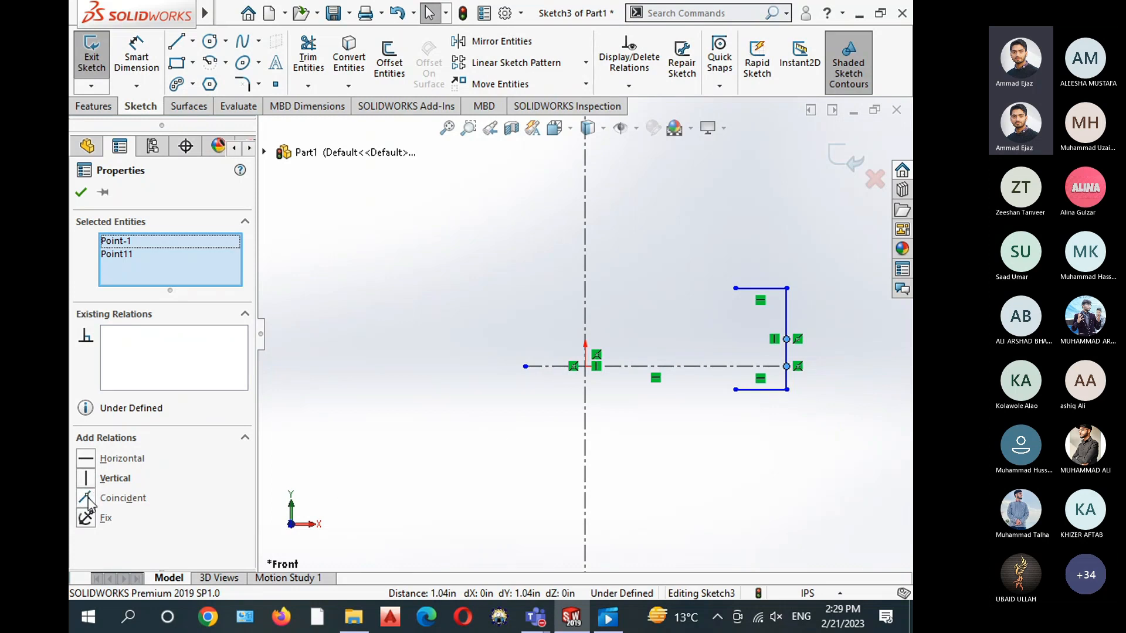
click(86, 499)
click(338, 402)
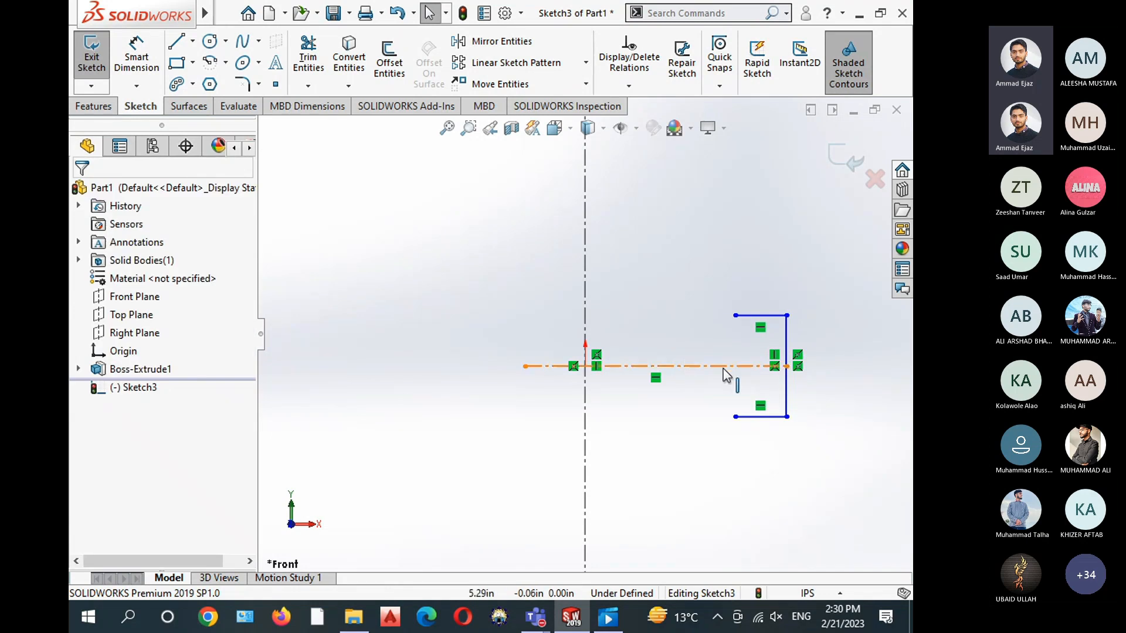
Apply 1 in sketch fillets to both right-hand corners of the C-shaped profile, agreeing to proceed despite the midpoint relation
scroll(804, 417, down, 2)
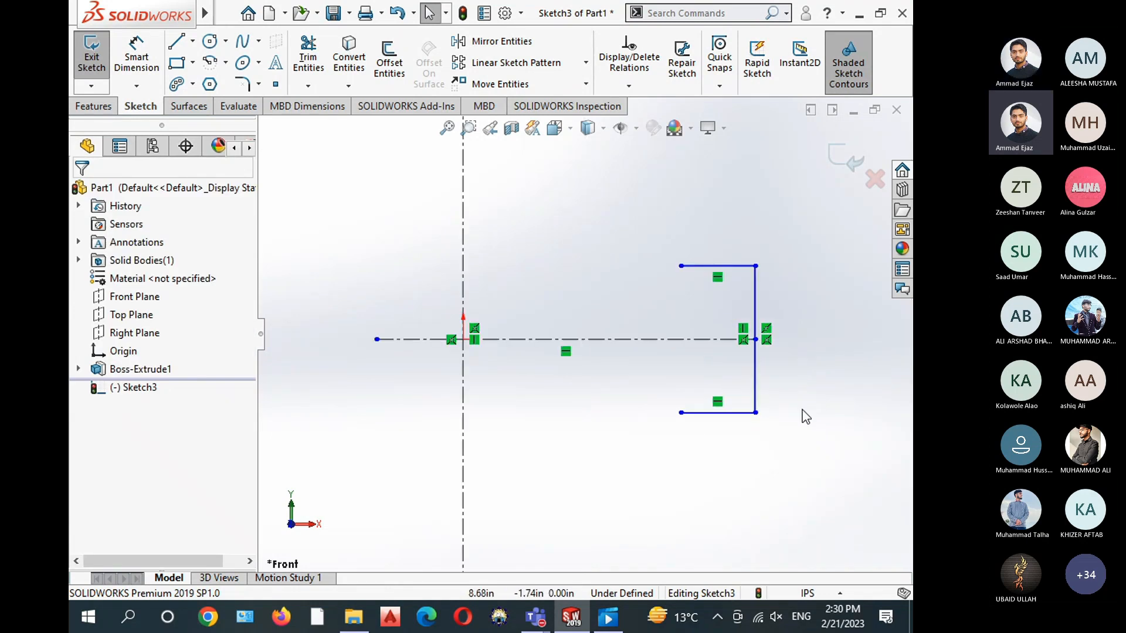
scroll(792, 411, down, 1)
ctrl+middle_drag(662, 373, 604, 389)
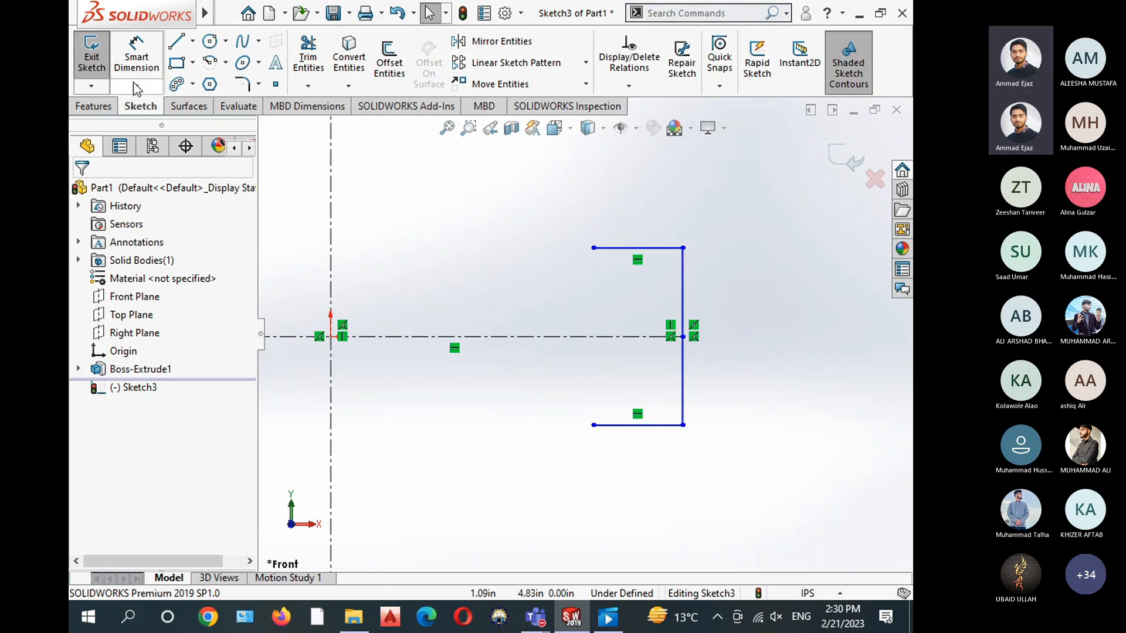
click(242, 83)
click(669, 249)
click(682, 261)
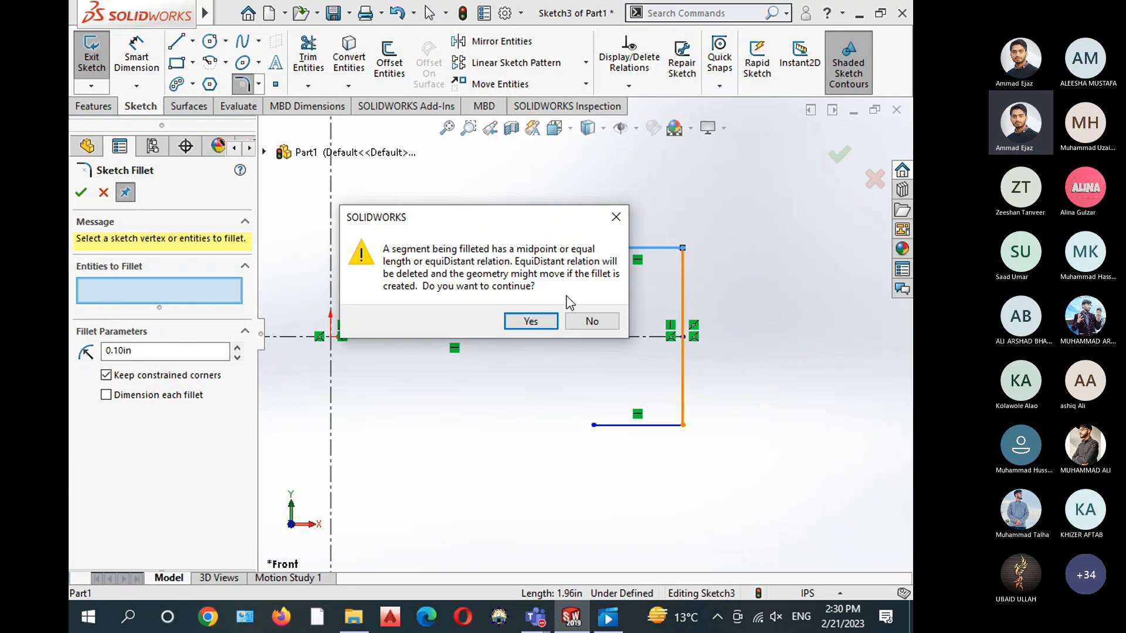
drag(472, 221, 469, 206)
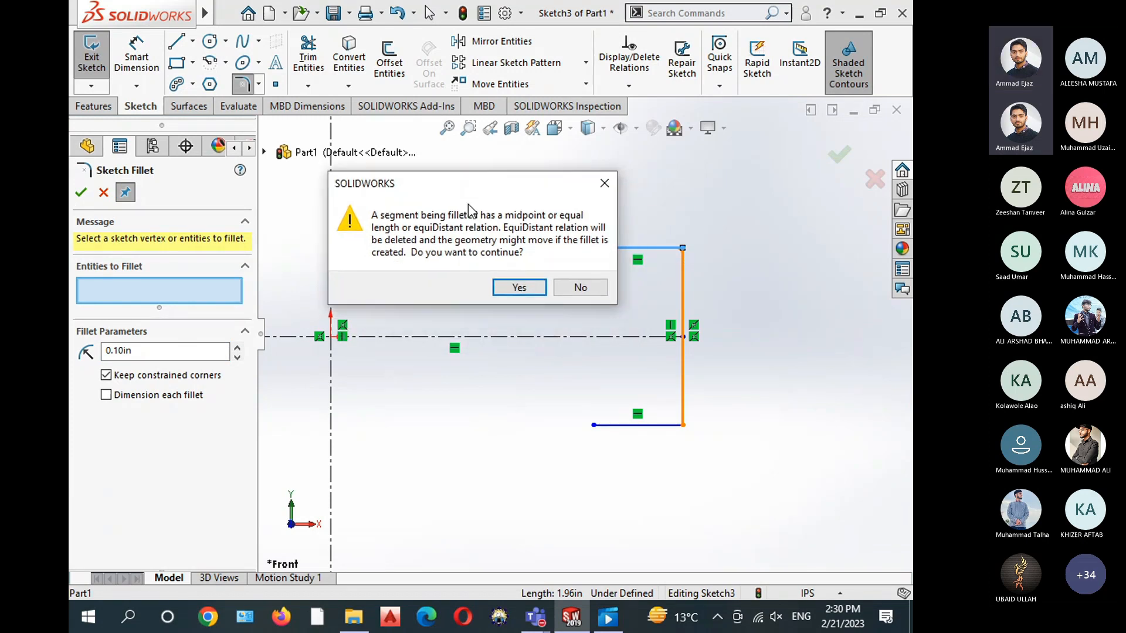
click(525, 290)
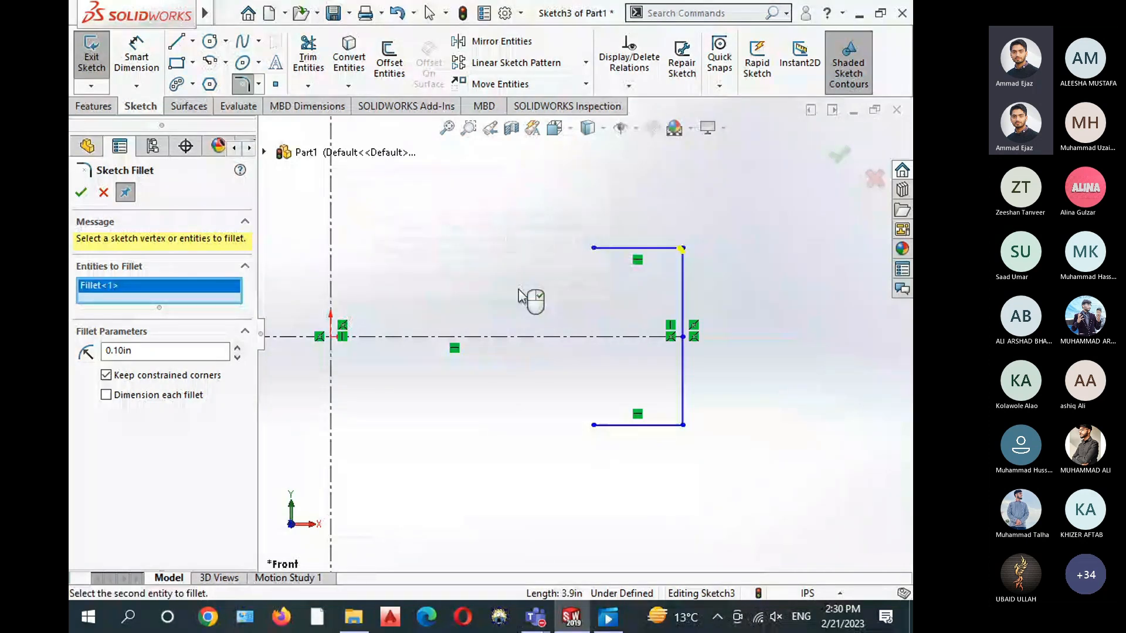
click(682, 426)
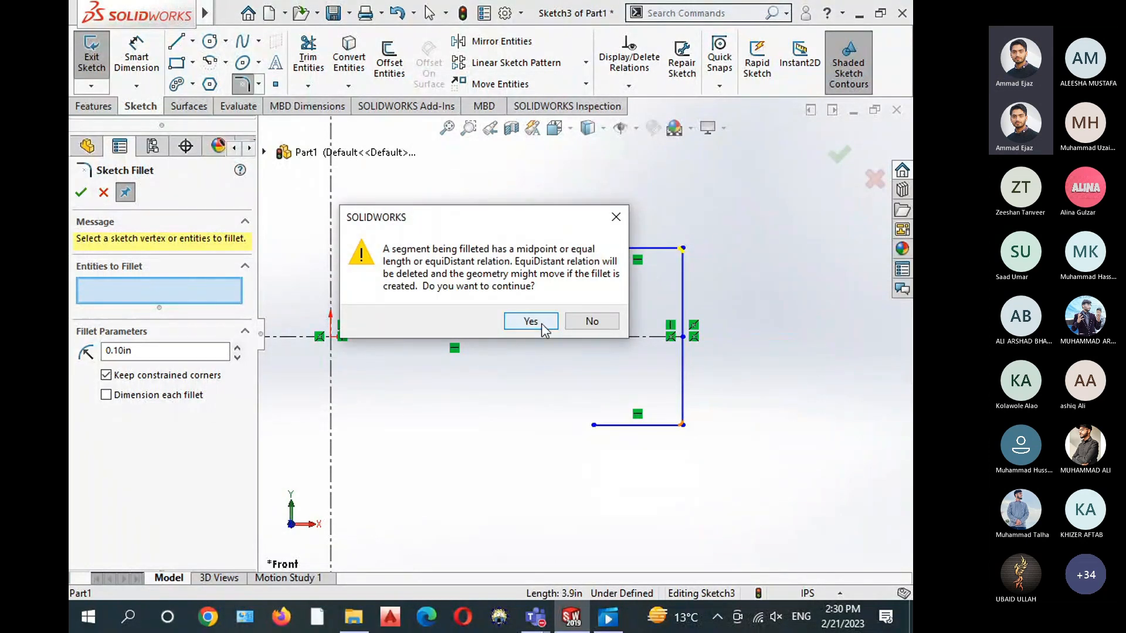
click(540, 322)
click(168, 371)
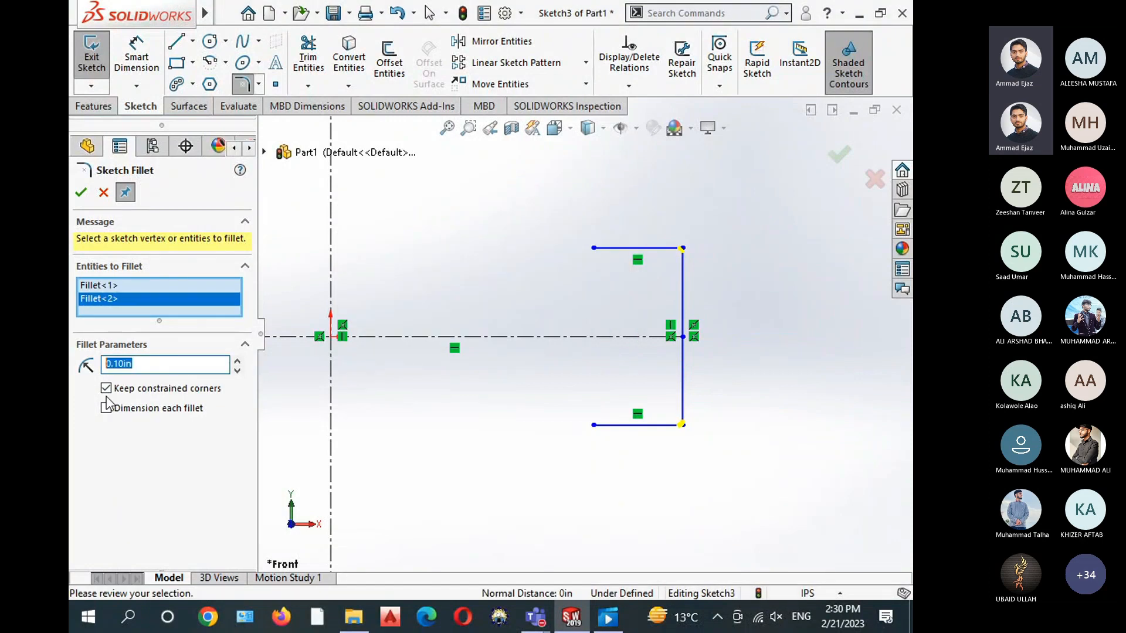
text(1)
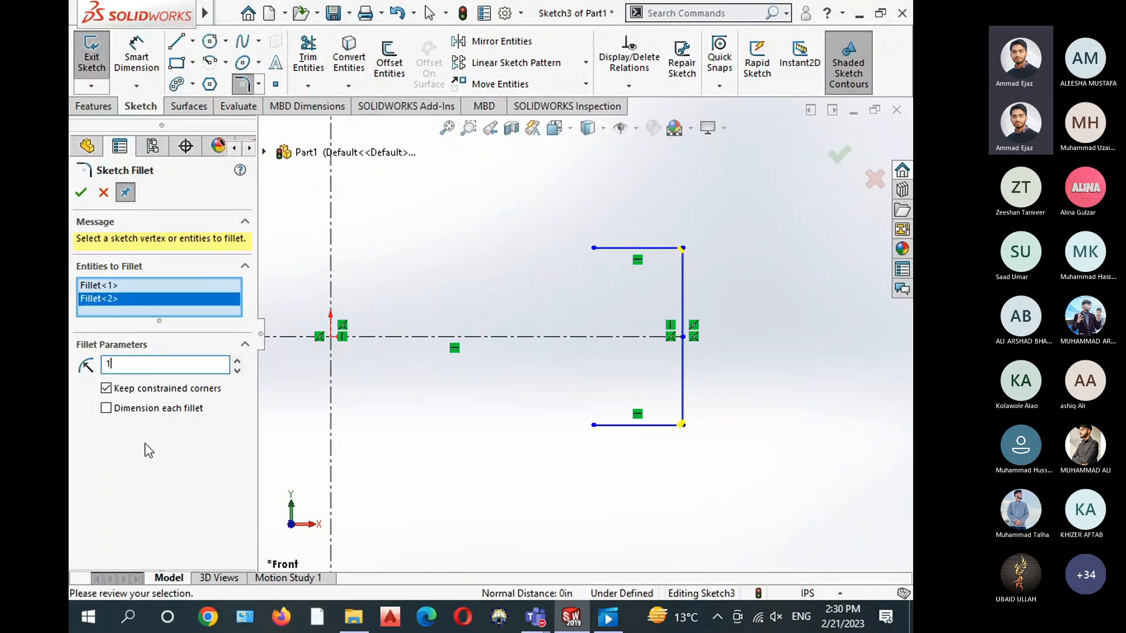
key(Return)
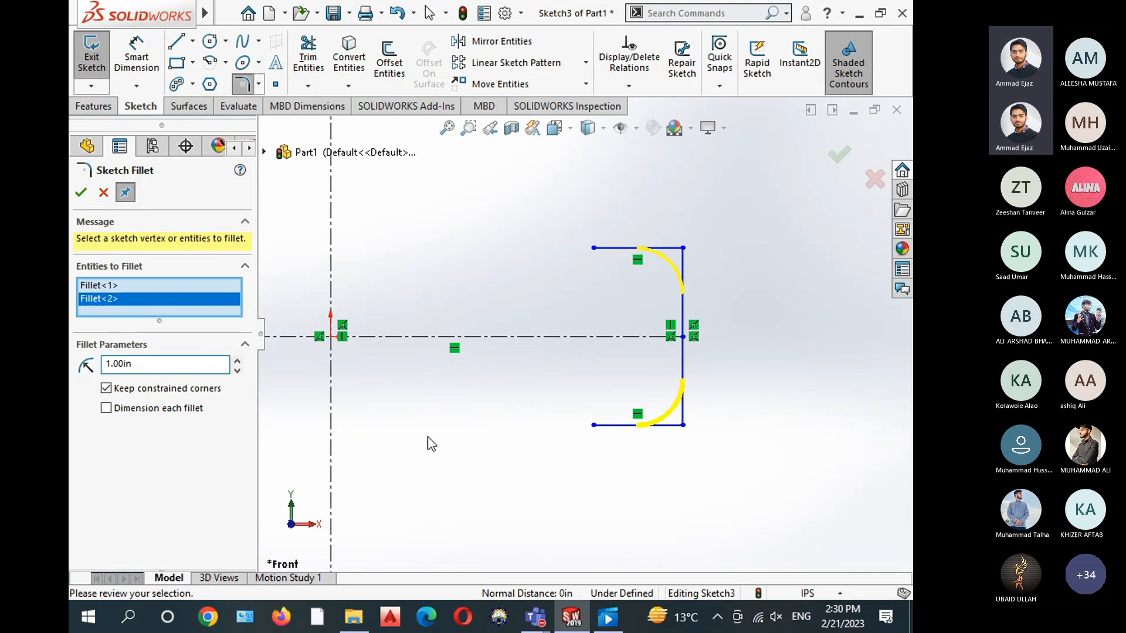
click(81, 192)
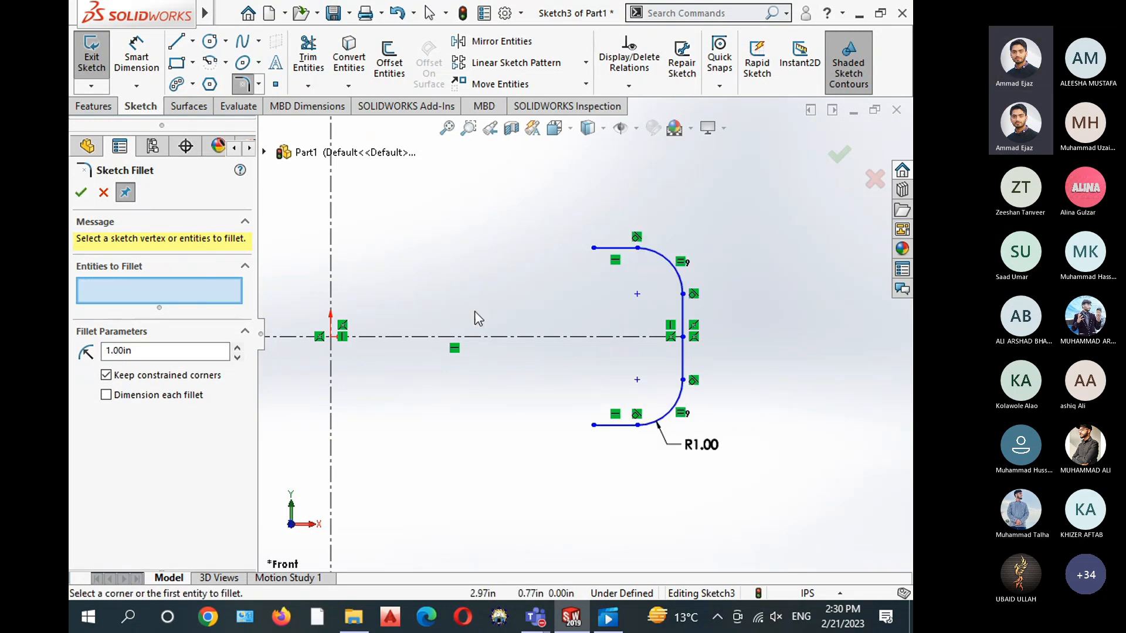
click(137, 55)
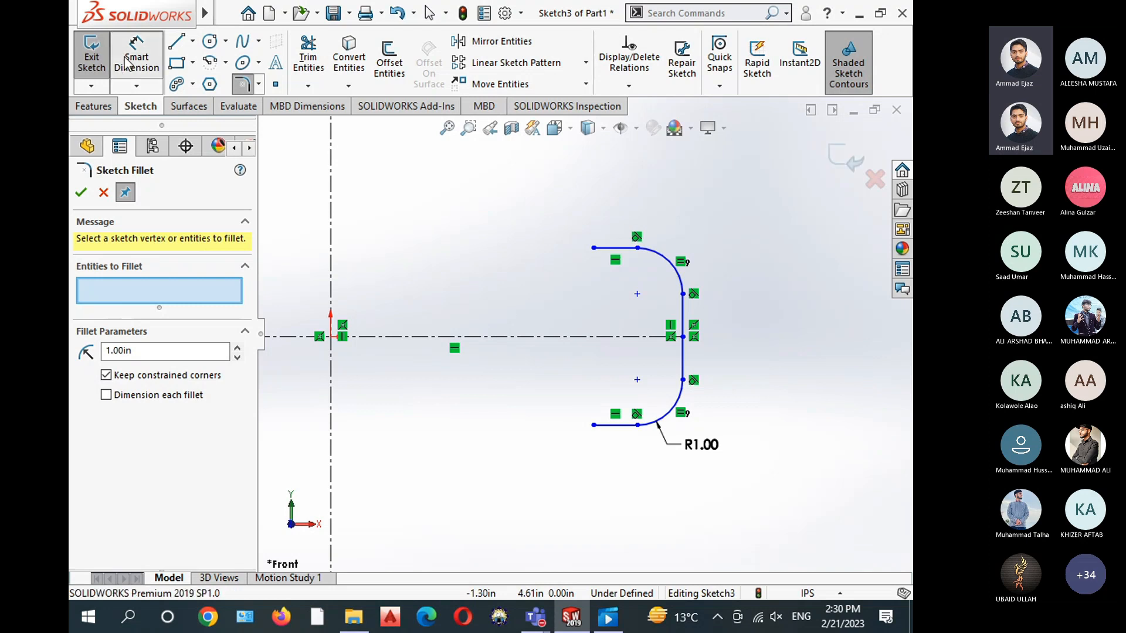
scroll(390, 241, up, 2)
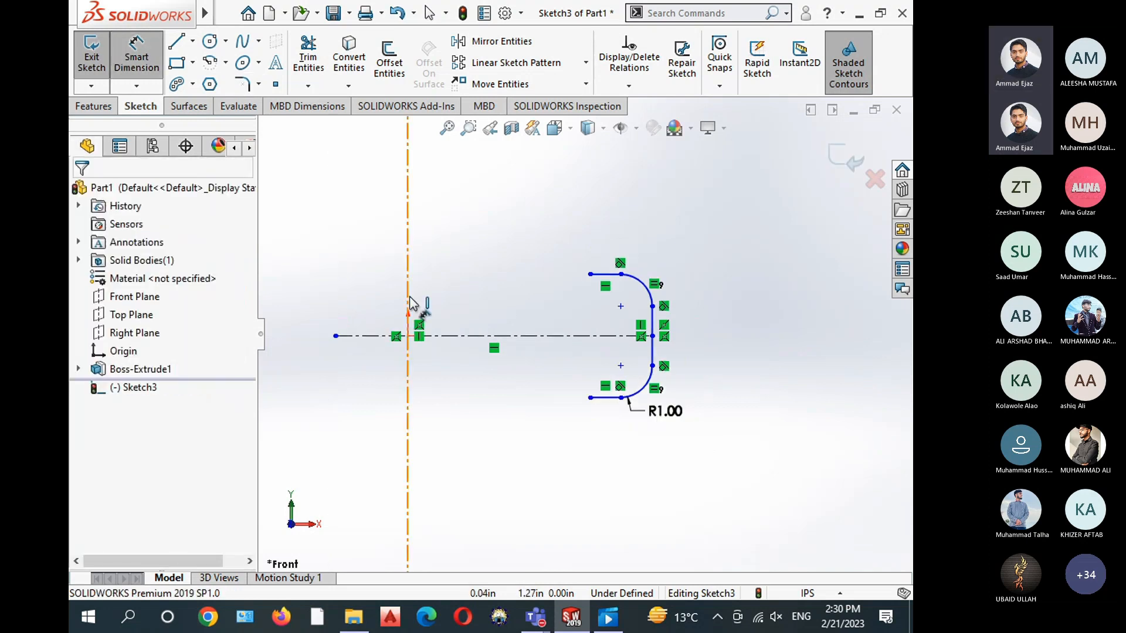
click(646, 322)
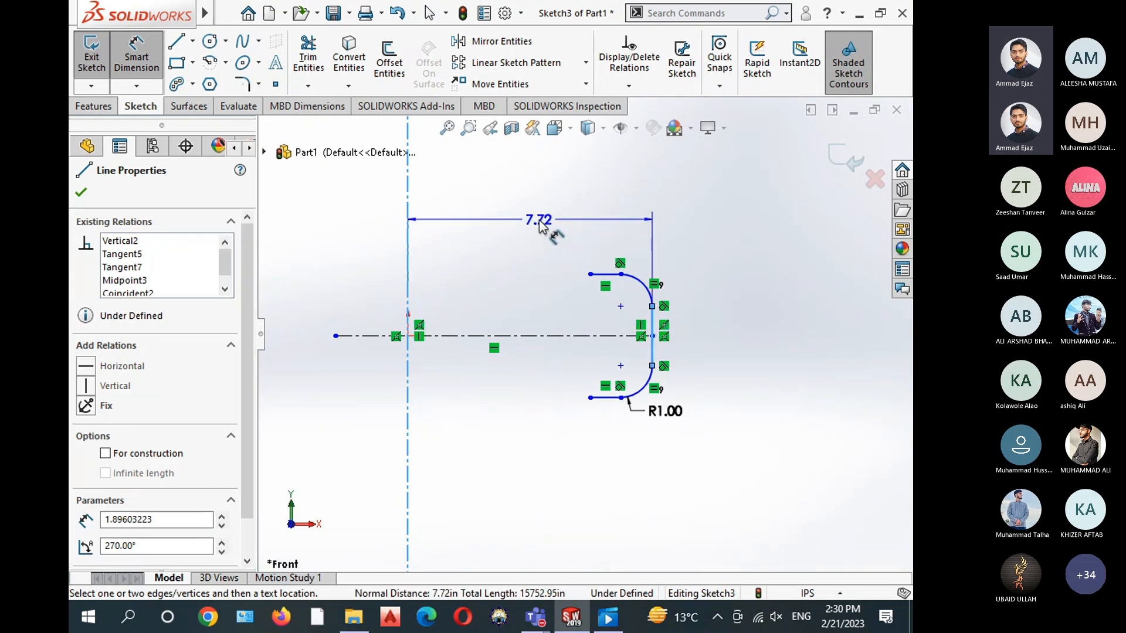
scroll(539, 220, up, 1)
ctrl+middle_drag(540, 220, 662, 245)
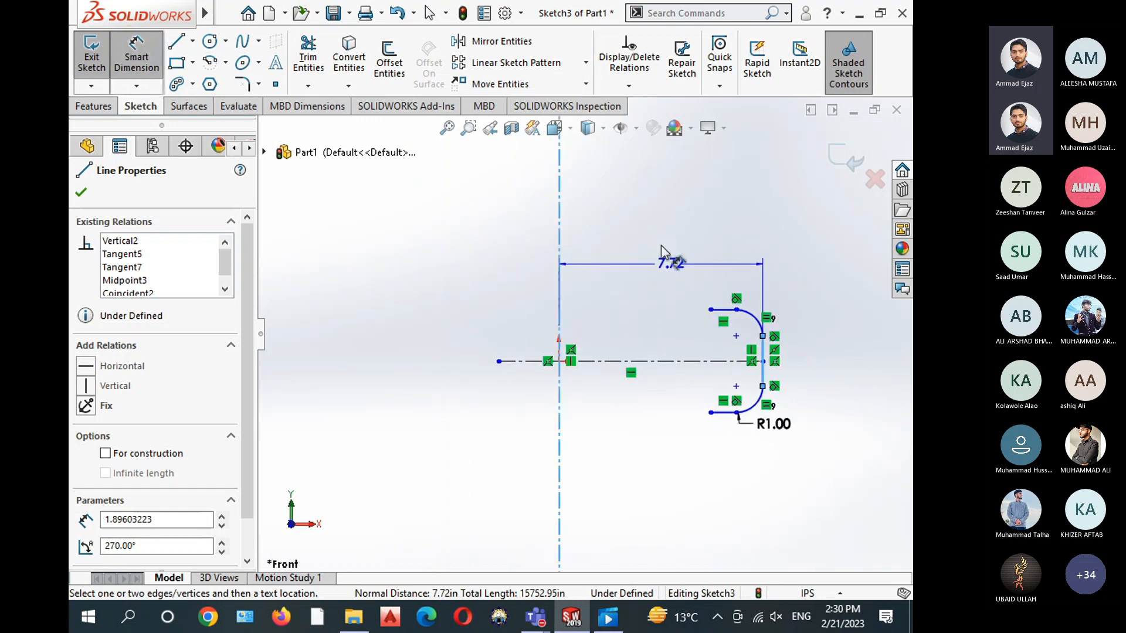
click(661, 284)
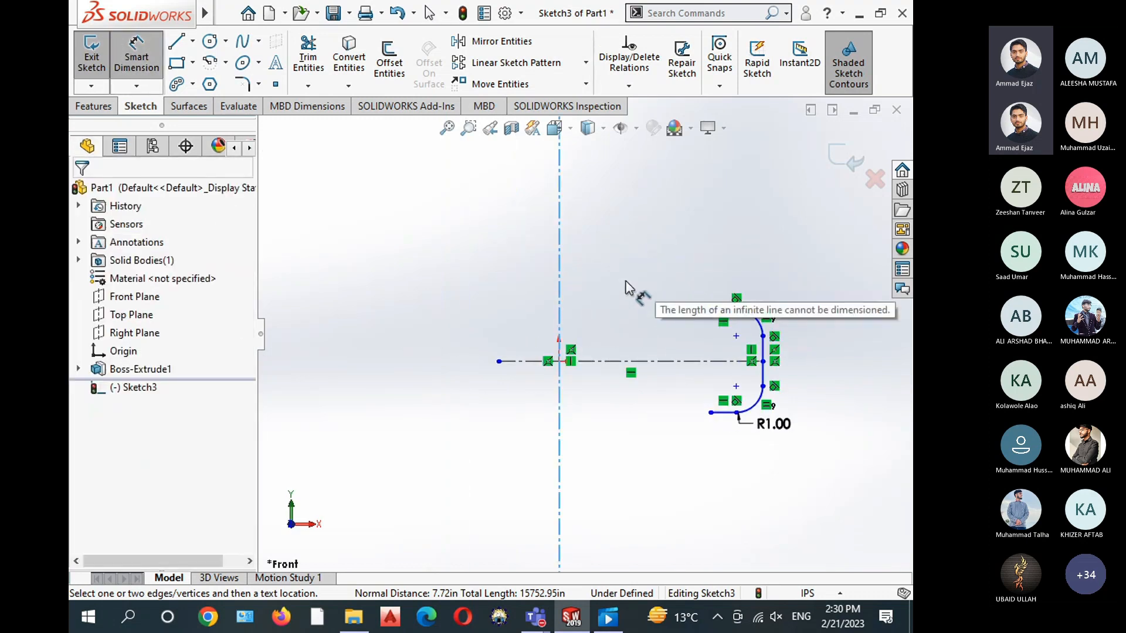
click(592, 305)
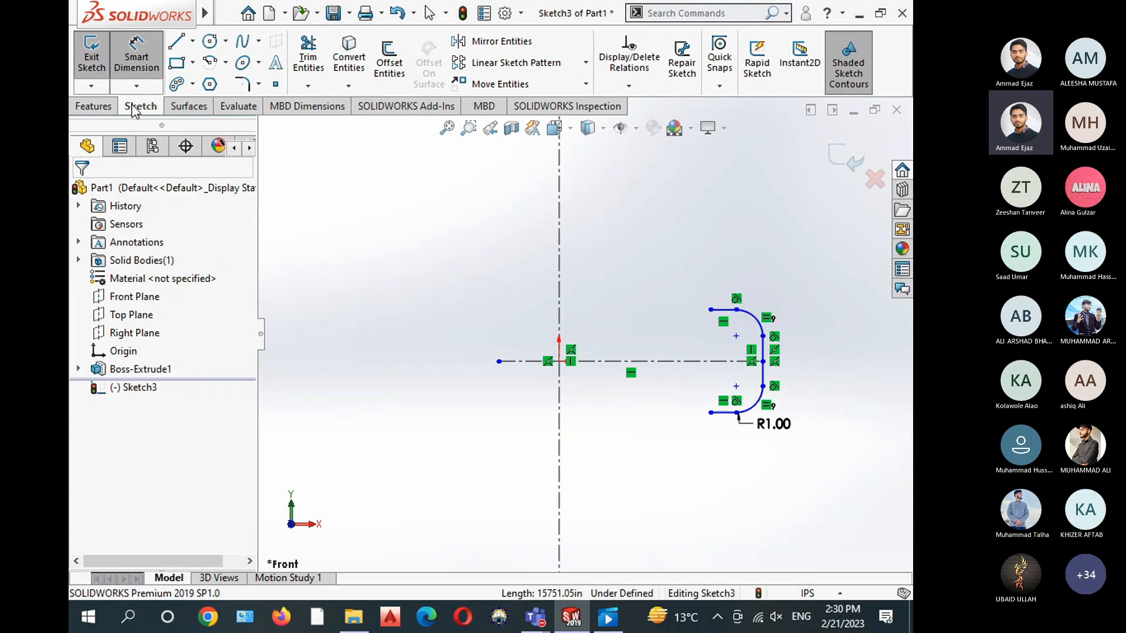
Dimension the profile's vertical line as a doubled distance across the infinite vertical centerline, set to 12 in
click(135, 59)
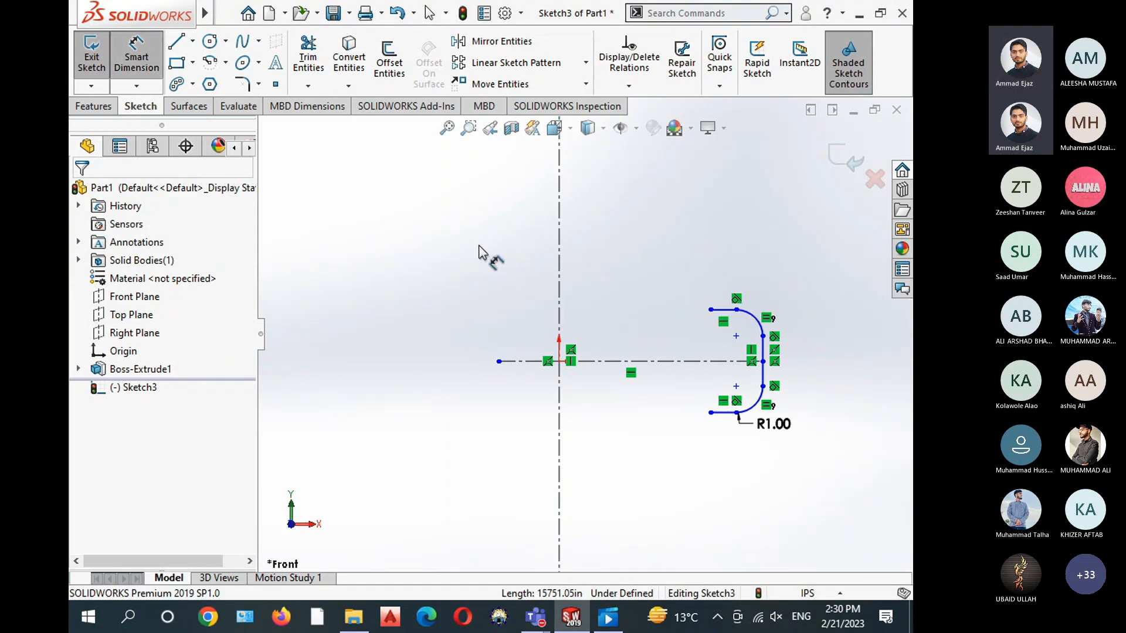
click(557, 290)
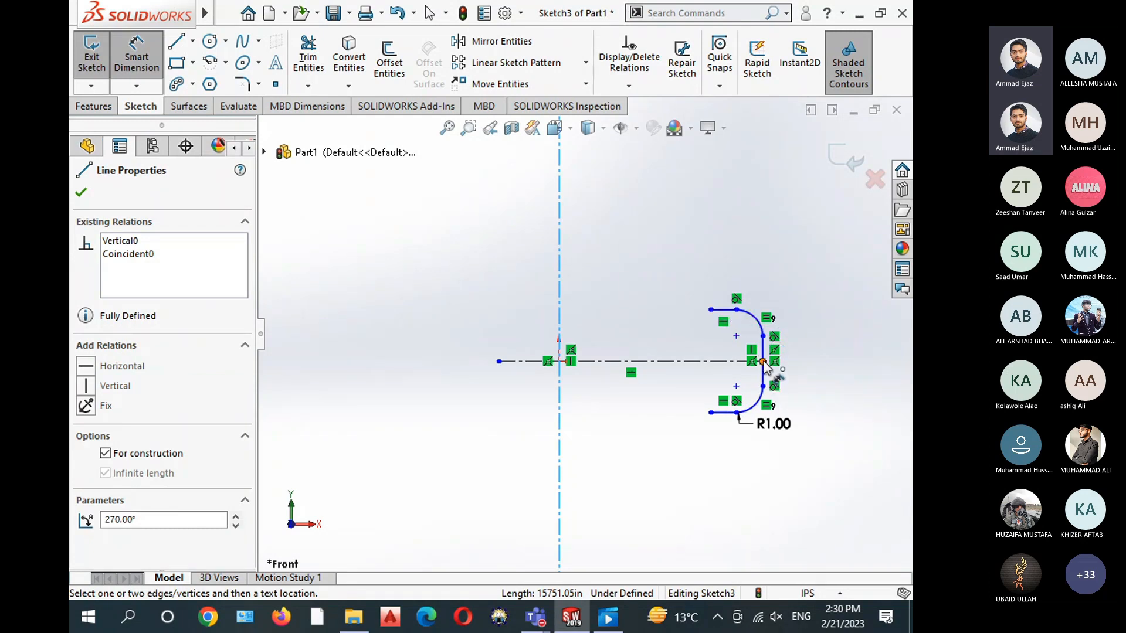
click(763, 355)
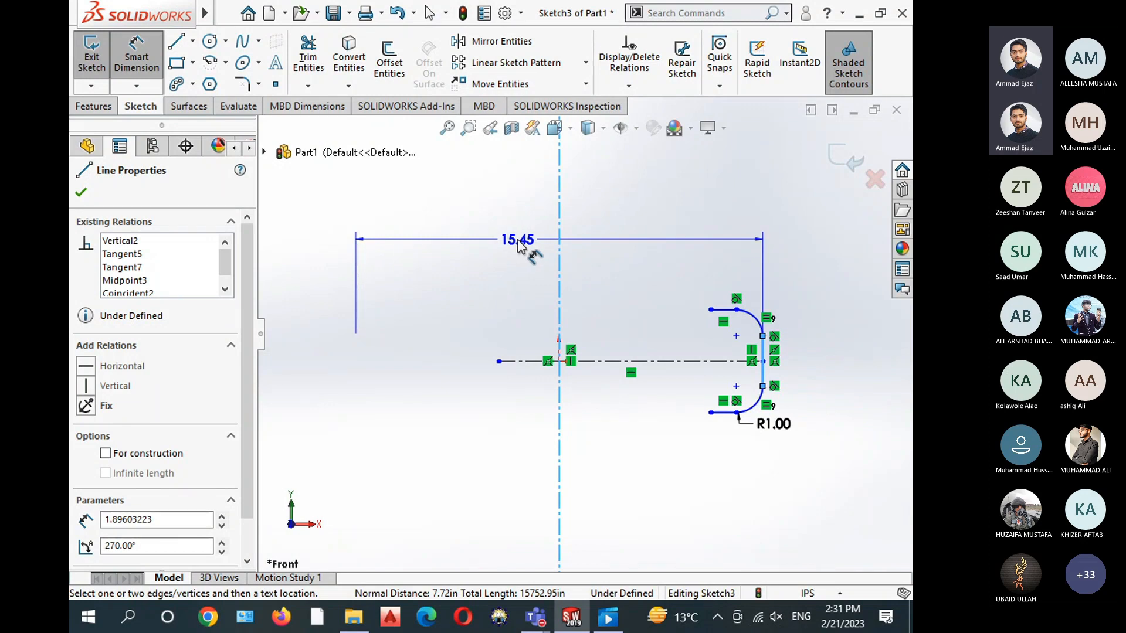
click(518, 246)
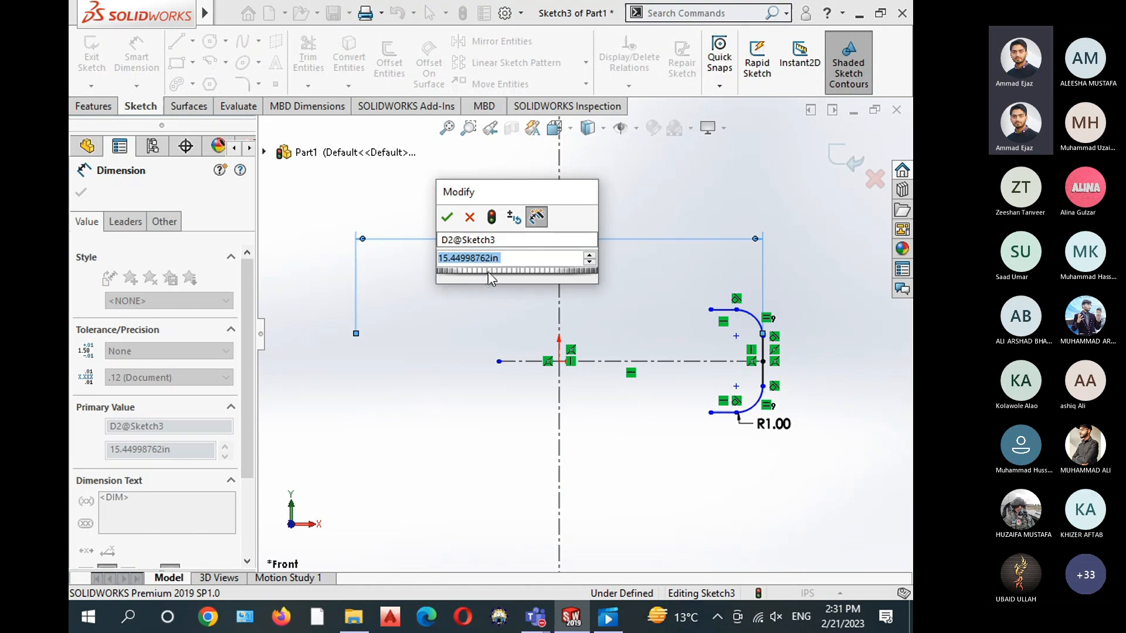
text(12)
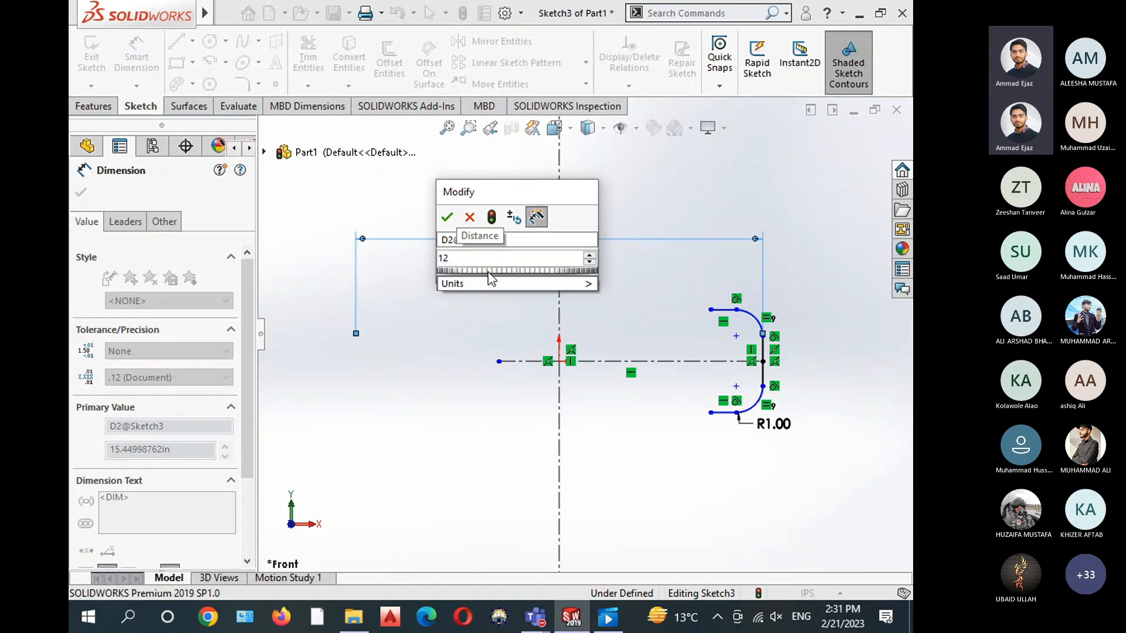
key(Return)
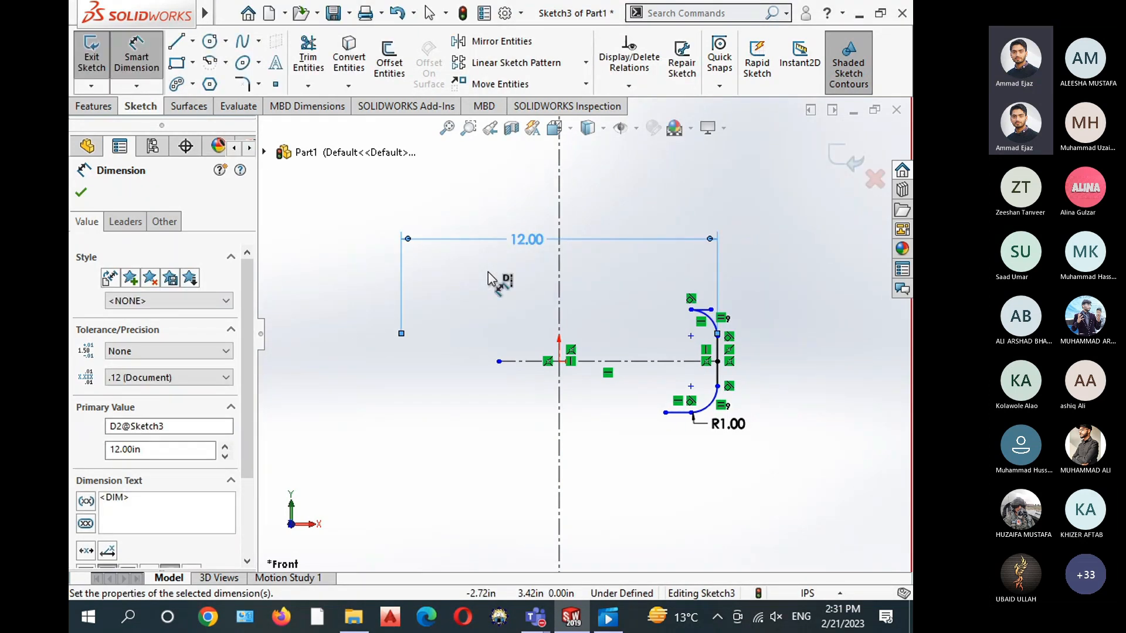
scroll(749, 323, down, 3)
right_click(733, 262)
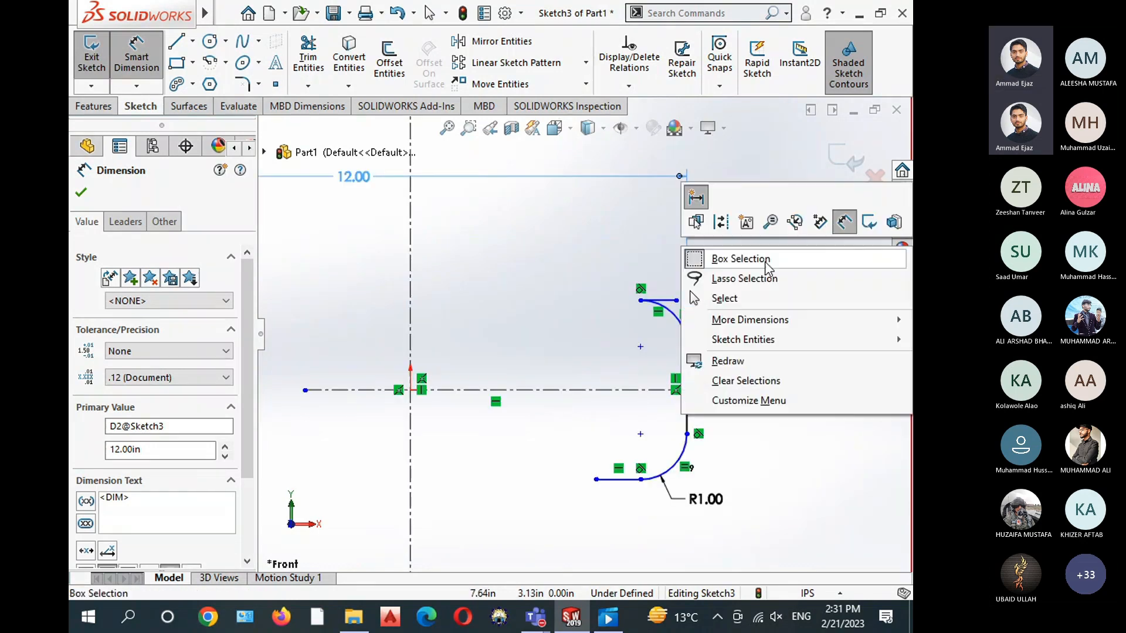
click(733, 299)
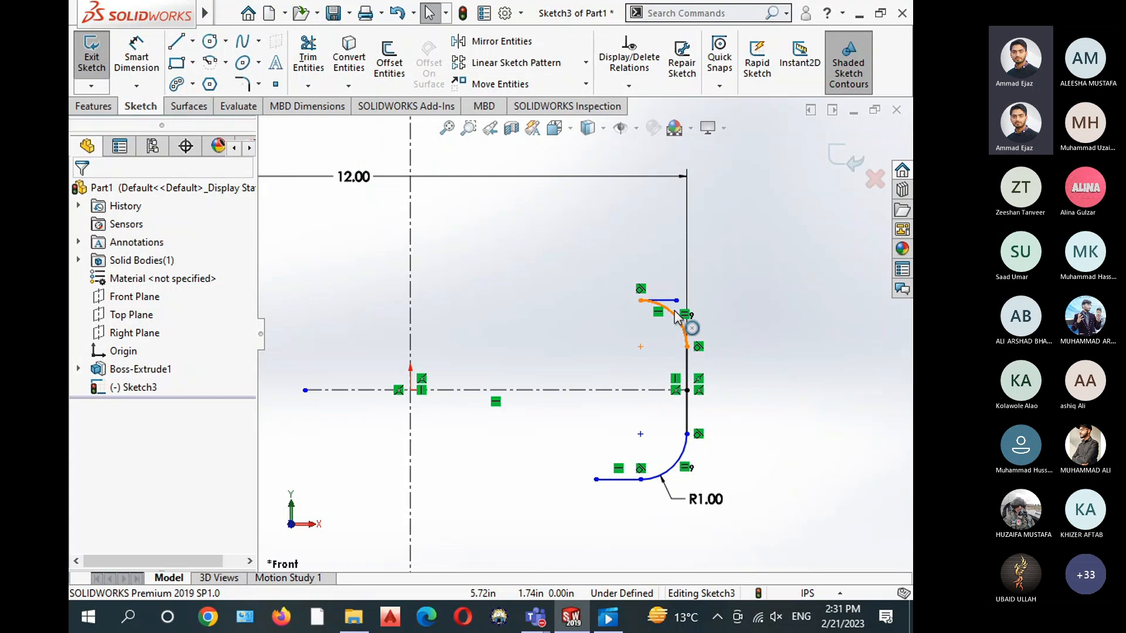
Pull the upper line's free endpoint back inward past its fillet and align it with the lower line's free endpoint using a Vertical relation
mouse_move(676, 300)
mouse_down()
mouse_move(598, 298)
mouse_move(609, 309)
mouse_up()
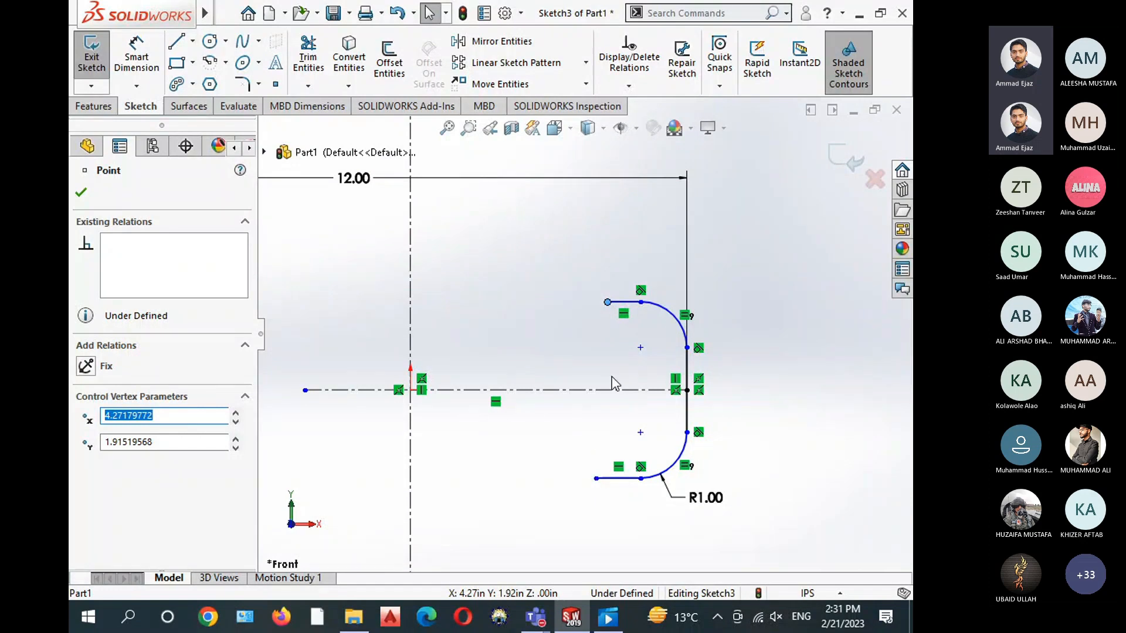
key(Escape)
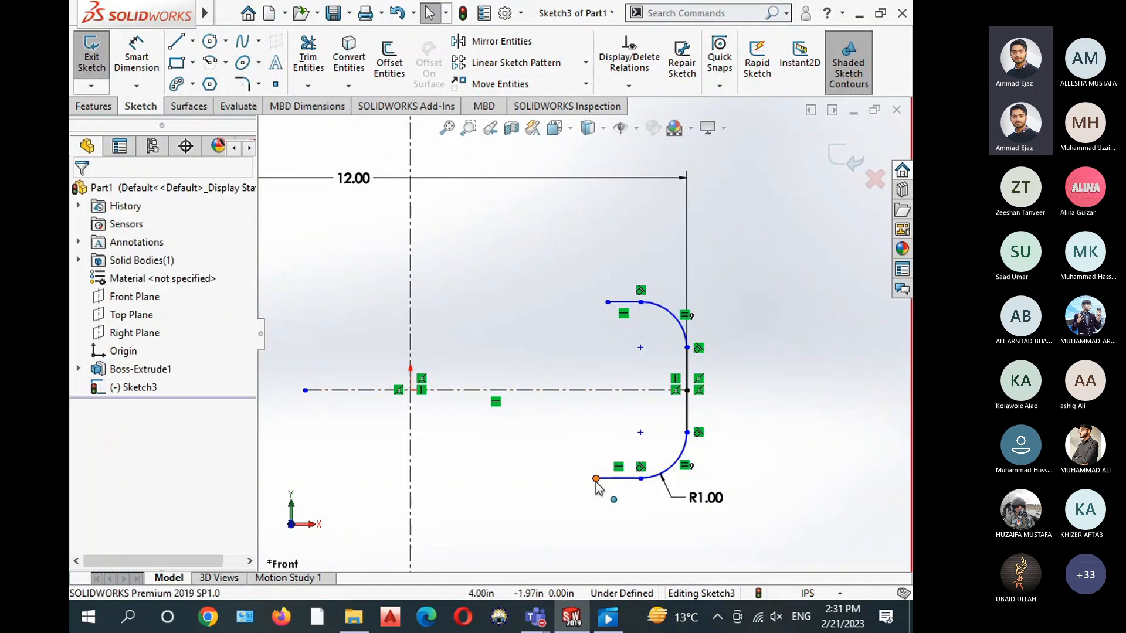
click(596, 479)
ctrl+click(607, 303)
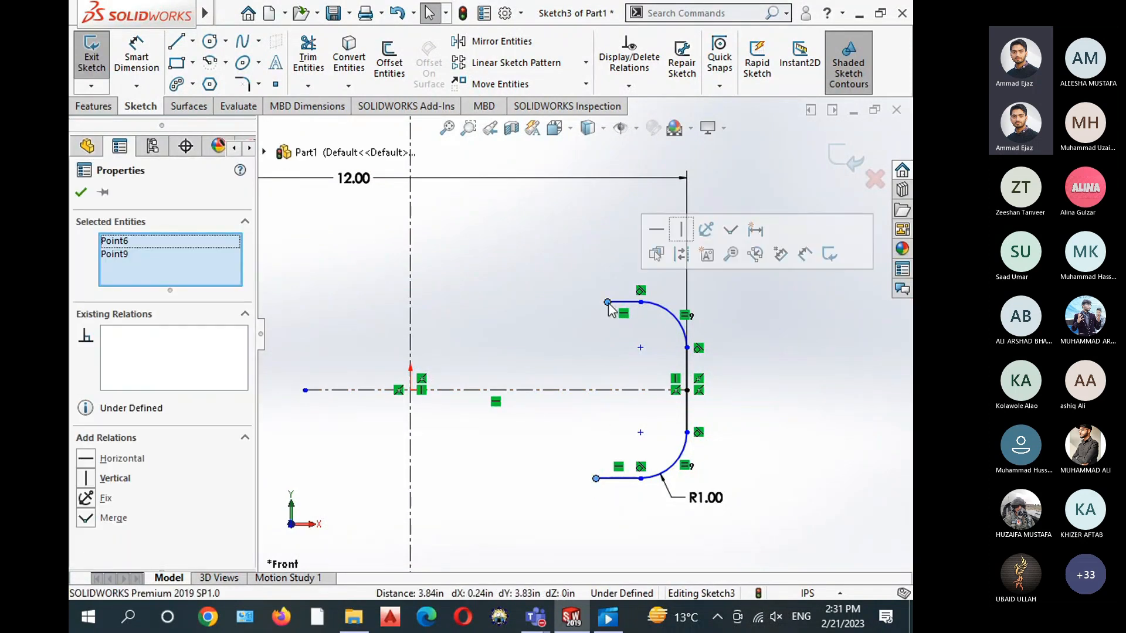
click(682, 230)
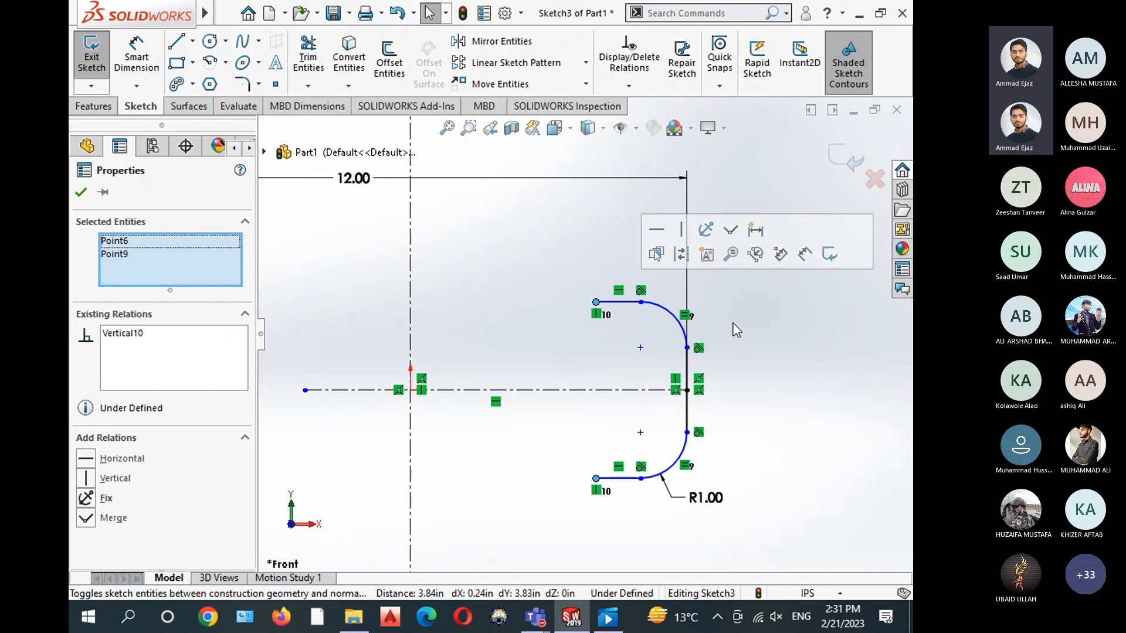
key(Escape)
Move the upper line's free endpoint so that both horizontal lines shorten to about 0.35 in
drag(596, 302, 609, 304)
click(554, 359)
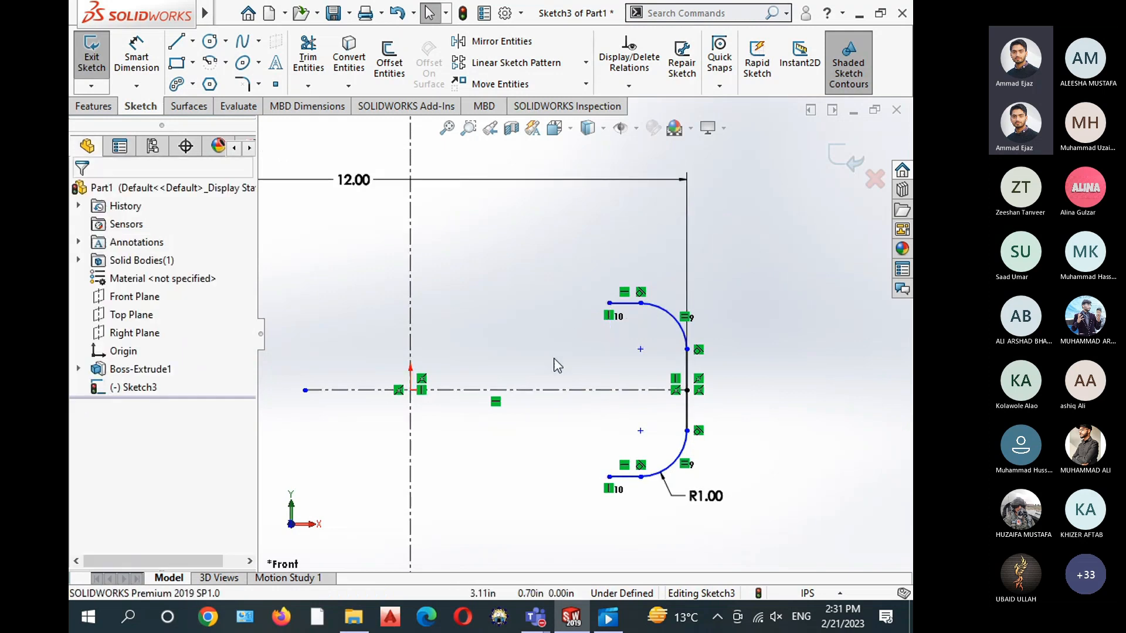
click(689, 364)
click(718, 380)
click(609, 304)
drag(609, 304, 575, 336)
click(576, 337)
Dimension the distance between the profile's upper and lower horizontal lines as 4 in
right_drag(575, 336, 567, 261)
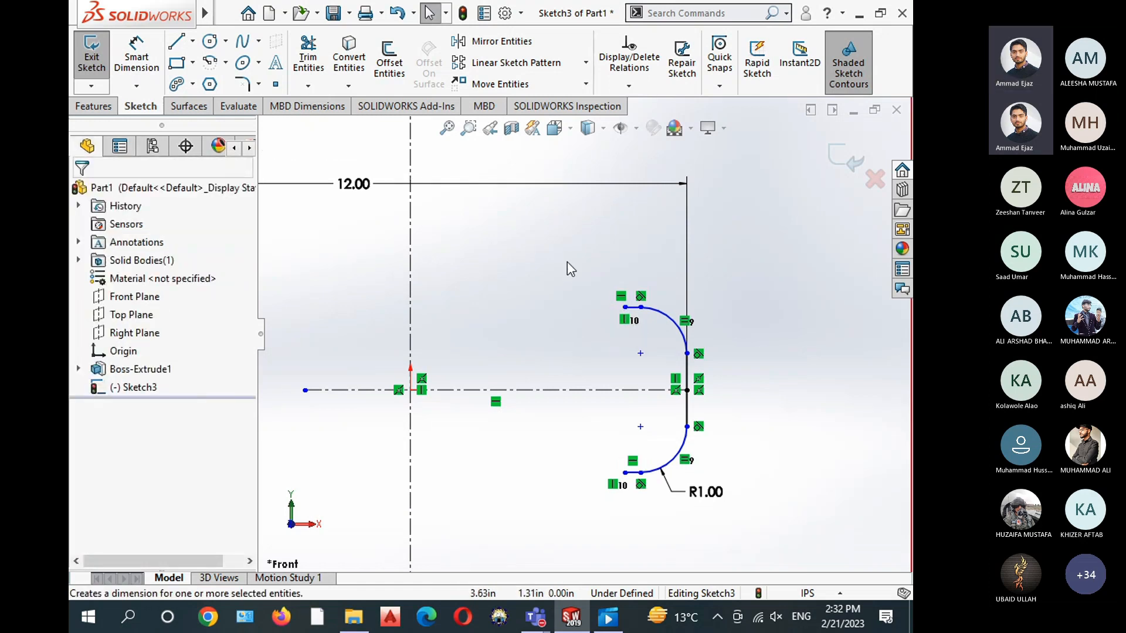
click(630, 307)
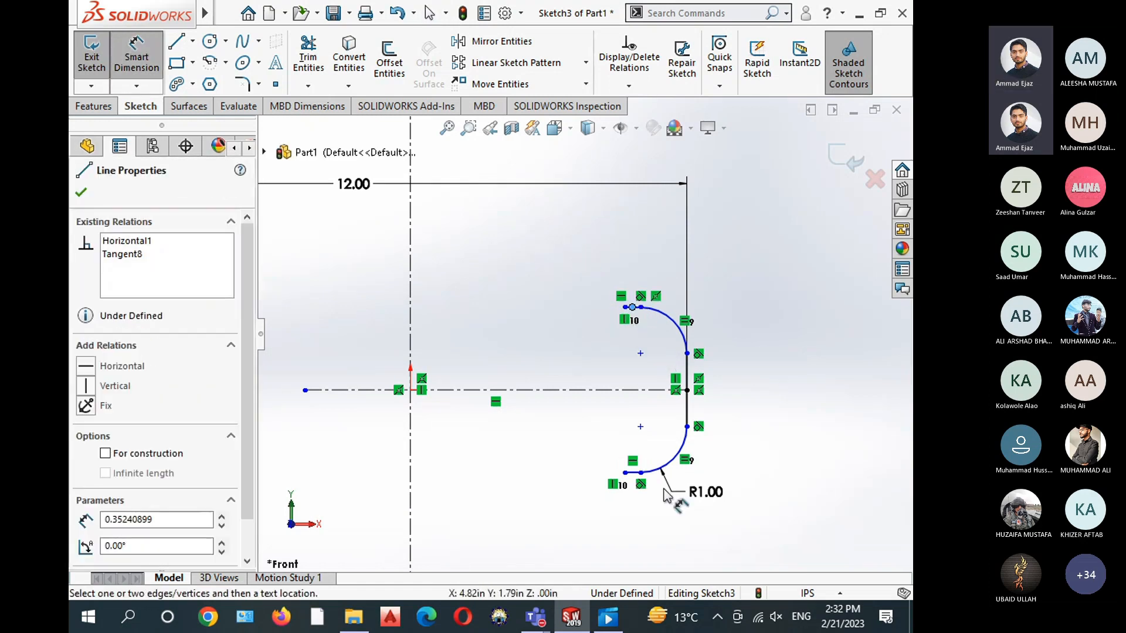
click(633, 473)
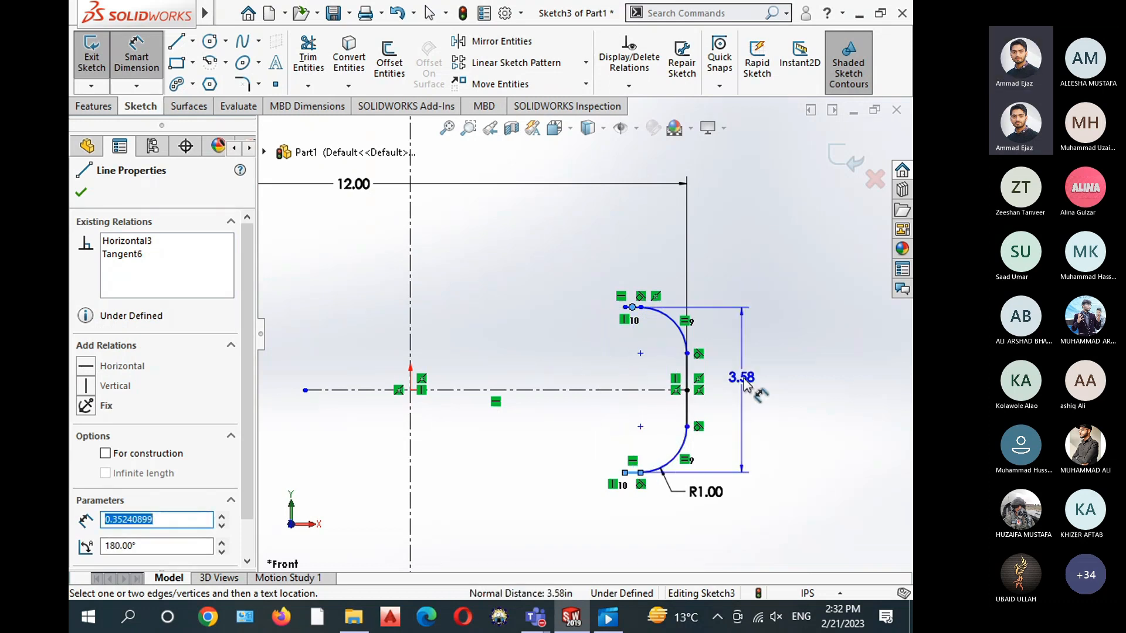
click(757, 389)
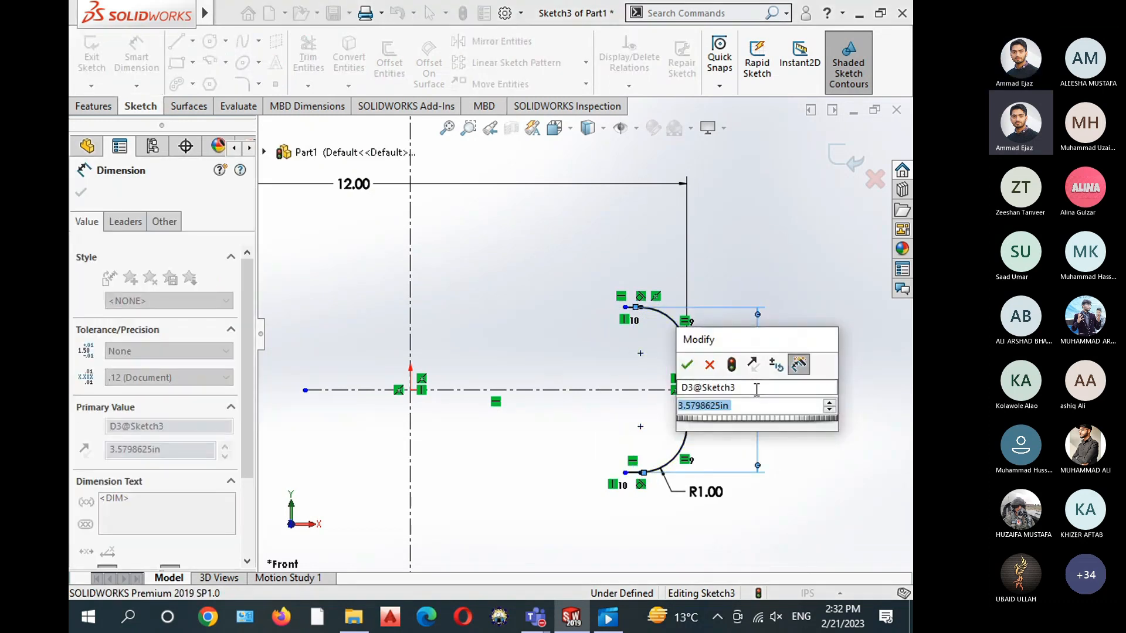
text(4)
key(Return)
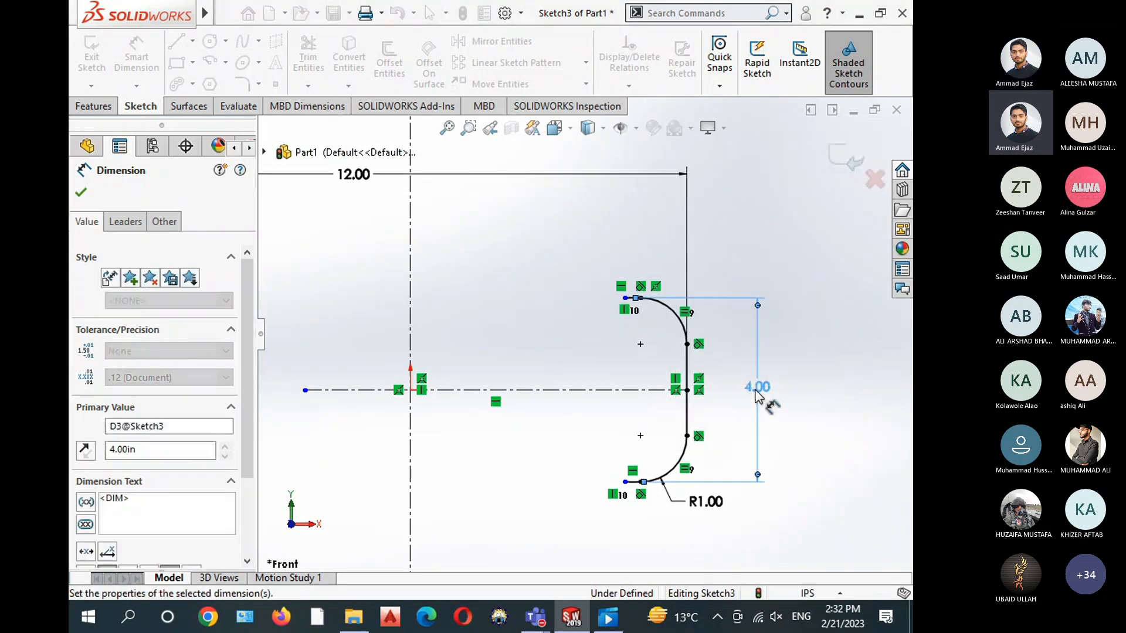
click(501, 300)
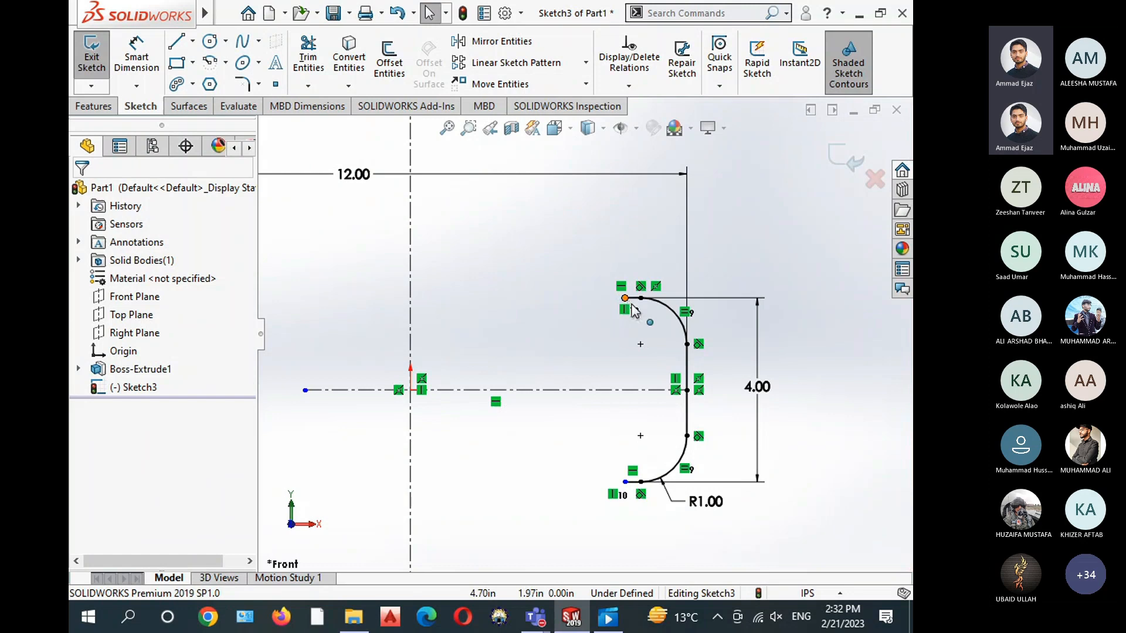
Shift the upper line's free endpoint slightly outward from its fillet and dimension that line's length as 0.5 in
mouse_move(625, 298)
mouse_down()
mouse_move(587, 299)
mouse_move(616, 302)
mouse_up()
click(515, 329)
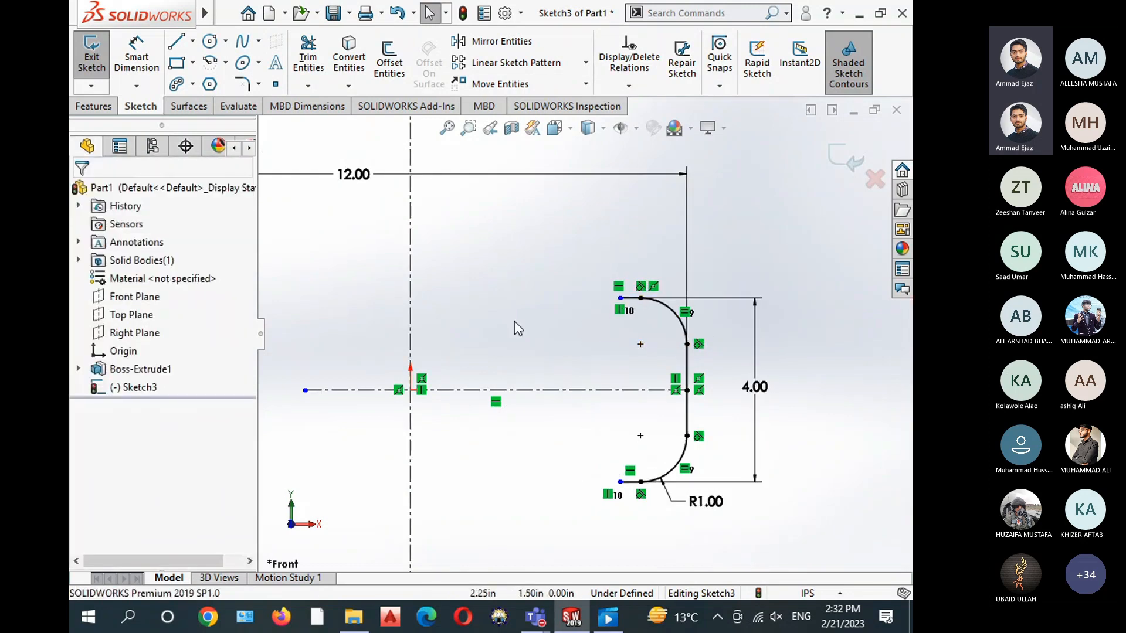
click(141, 57)
scroll(645, 298, down, 3)
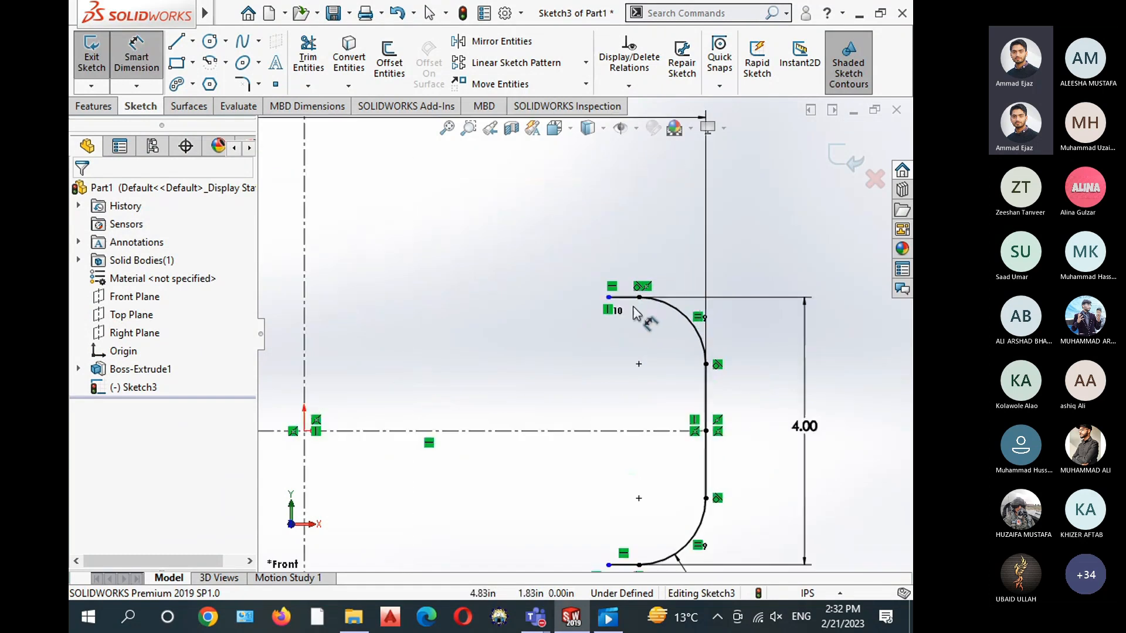
click(613, 297)
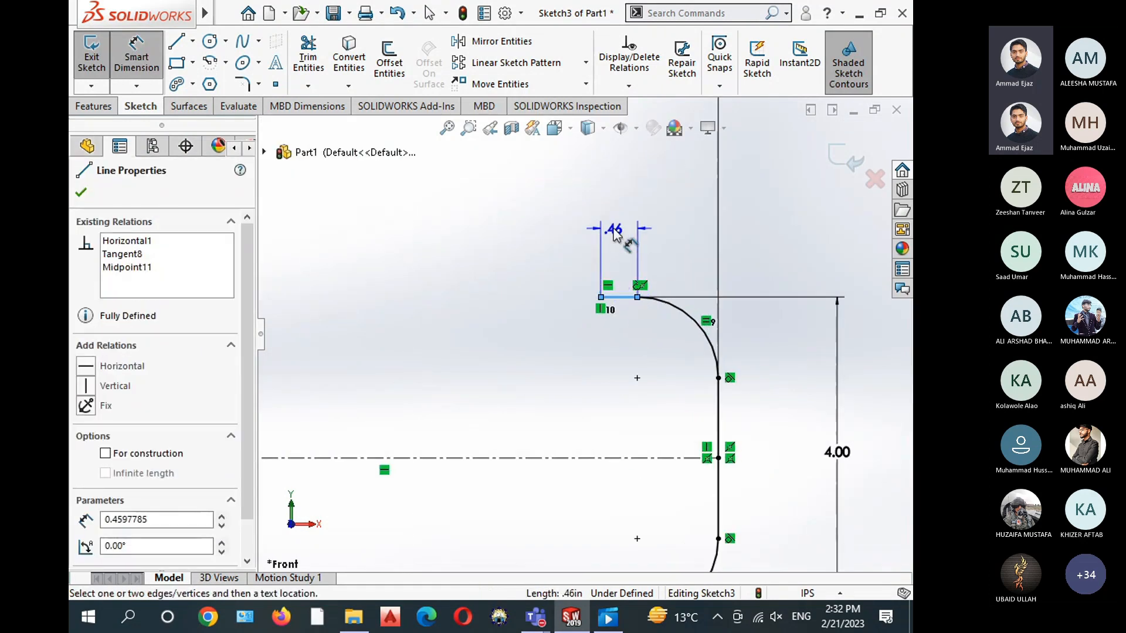
click(624, 235)
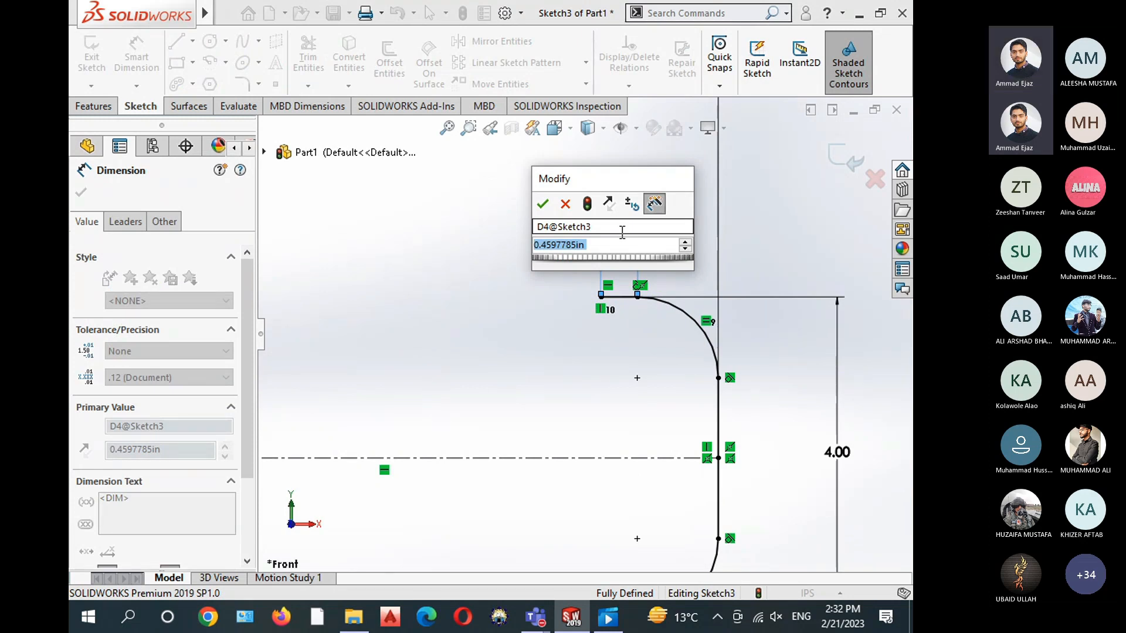
text(.5)
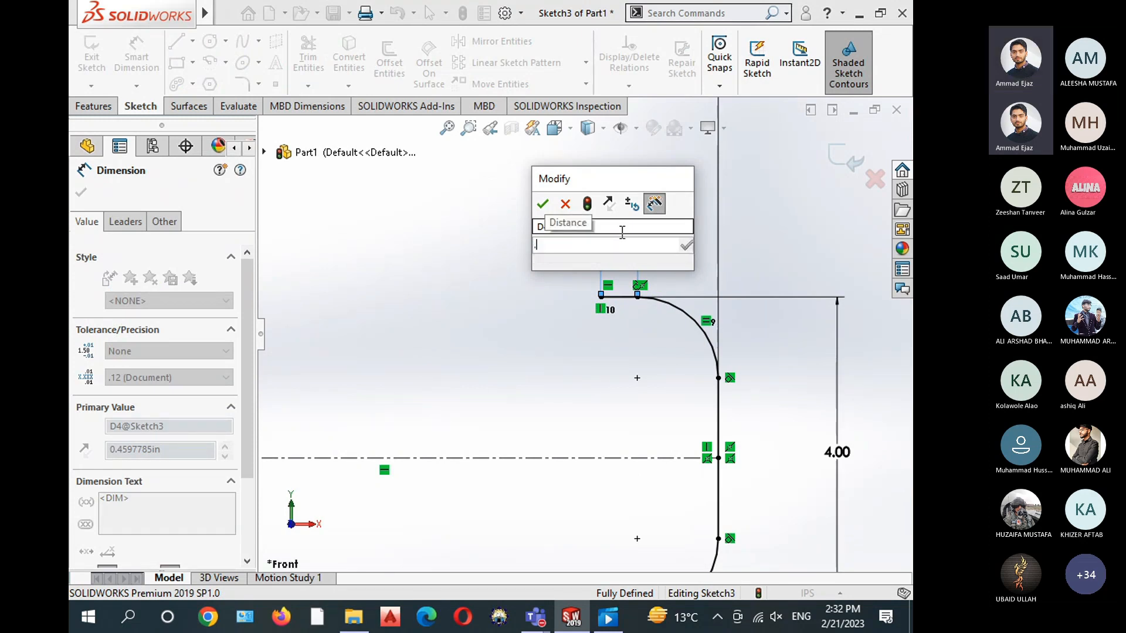
key(Return)
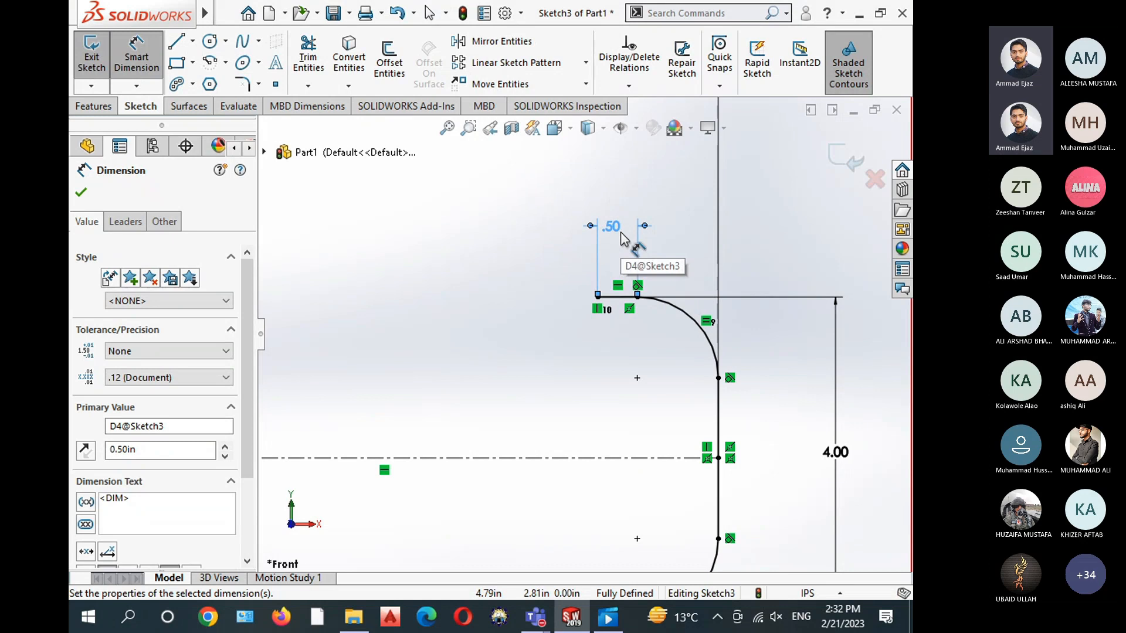
right_click(518, 219)
click(538, 270)
Offset the whole C-shaped profile chain by 0.25 in bi-directionally
scroll(498, 329, up, 5)
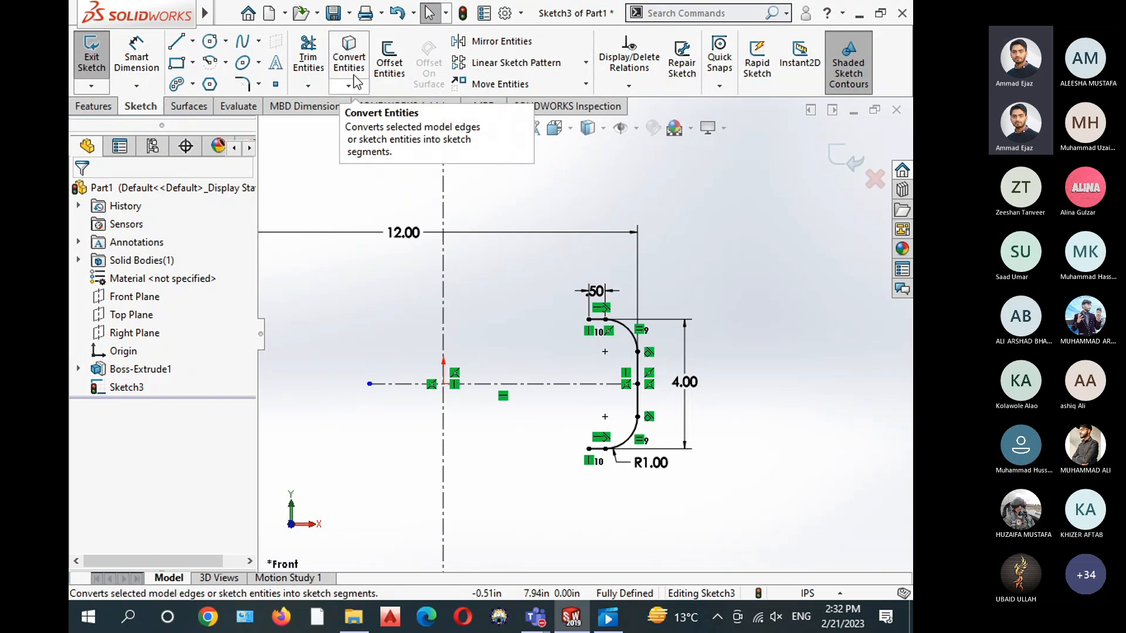
click(389, 61)
scroll(633, 351, down, 2)
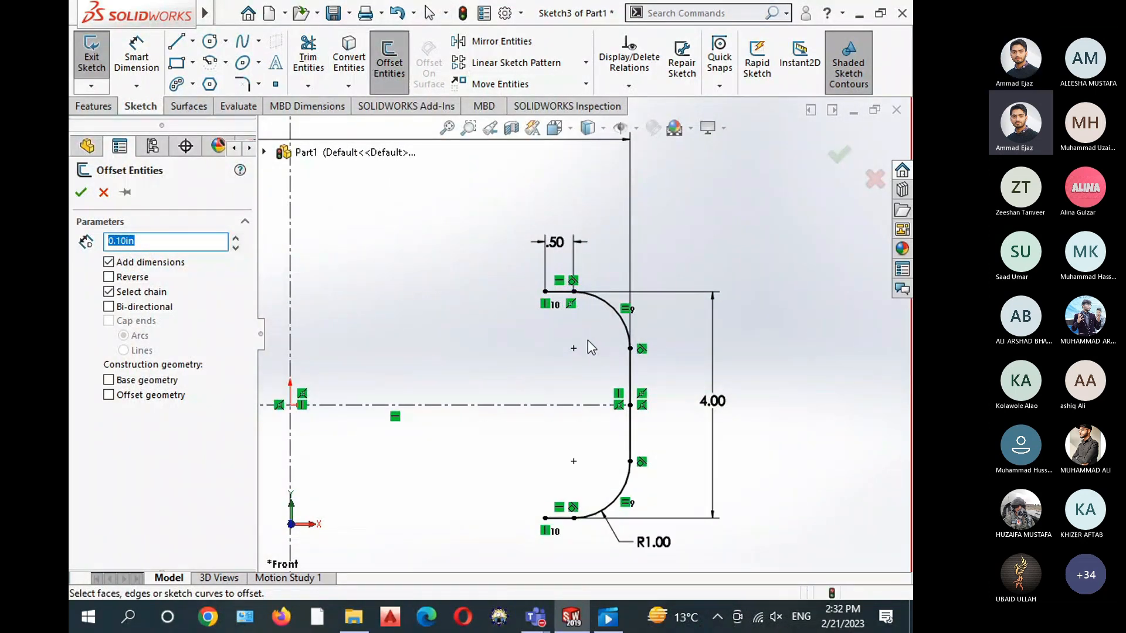
ctrl+middle_drag(598, 346, 616, 291)
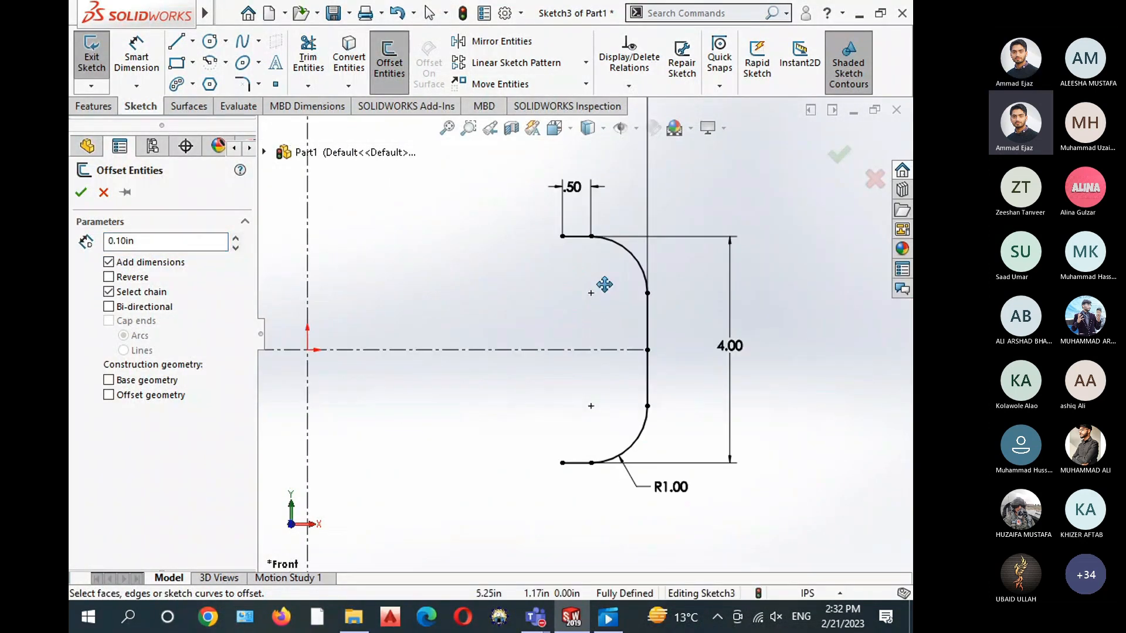
click(609, 241)
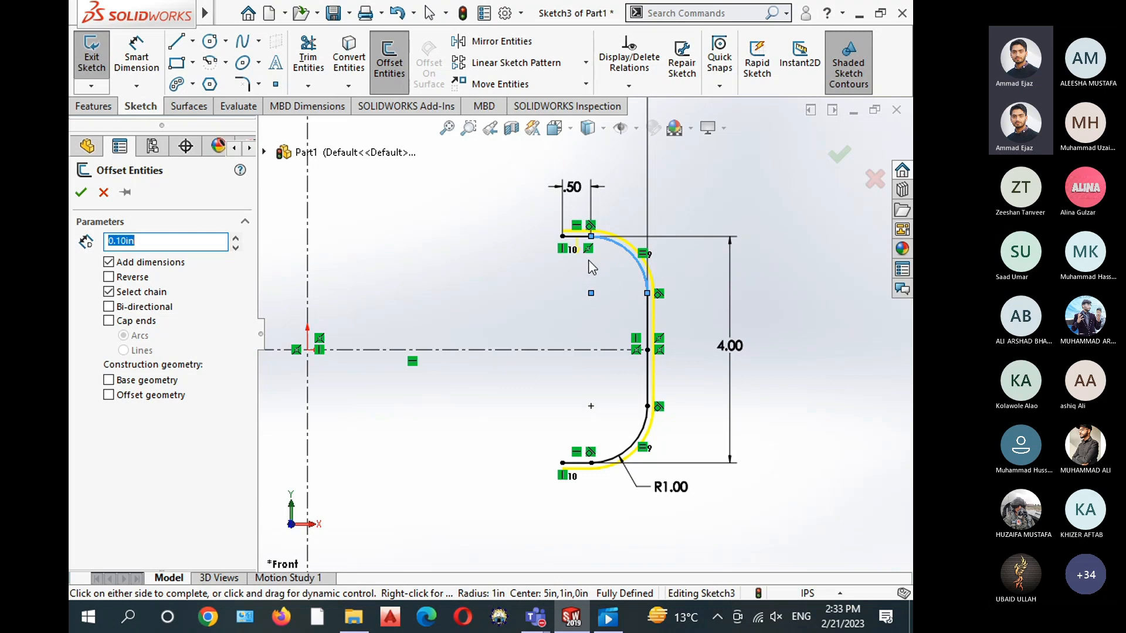
text(0.25)
key(Return)
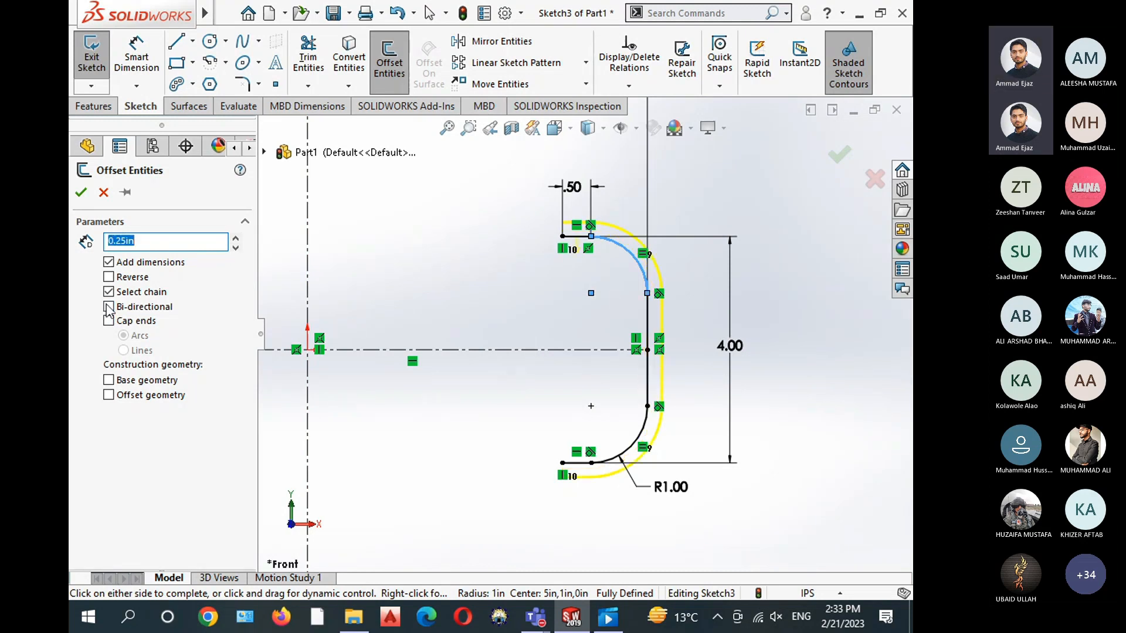
click(110, 306)
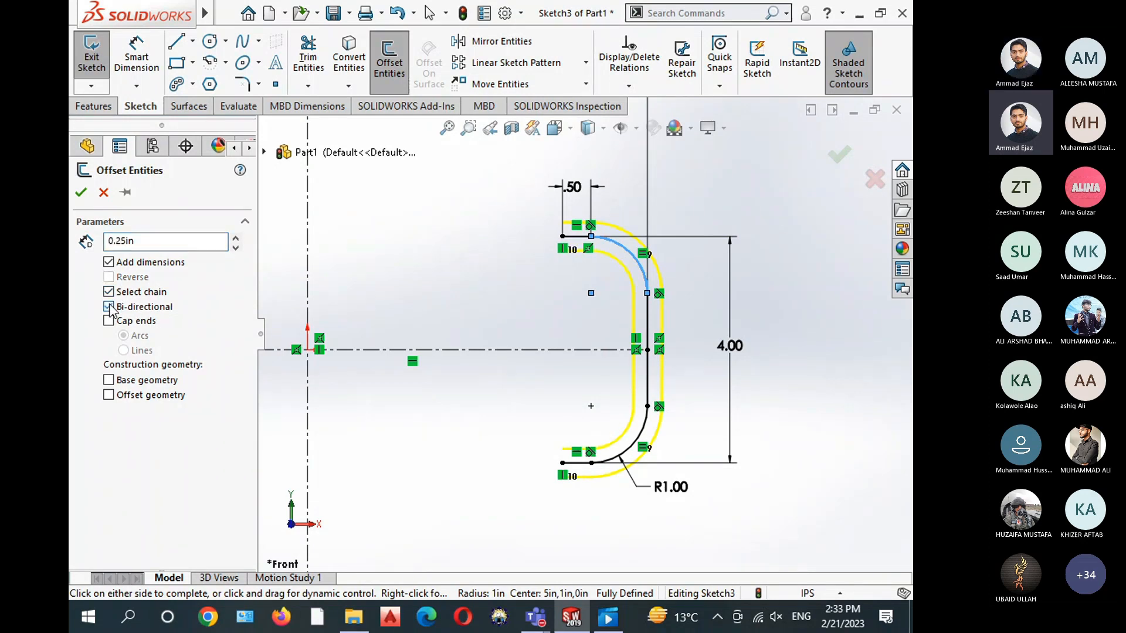
scroll(612, 241, down, 2)
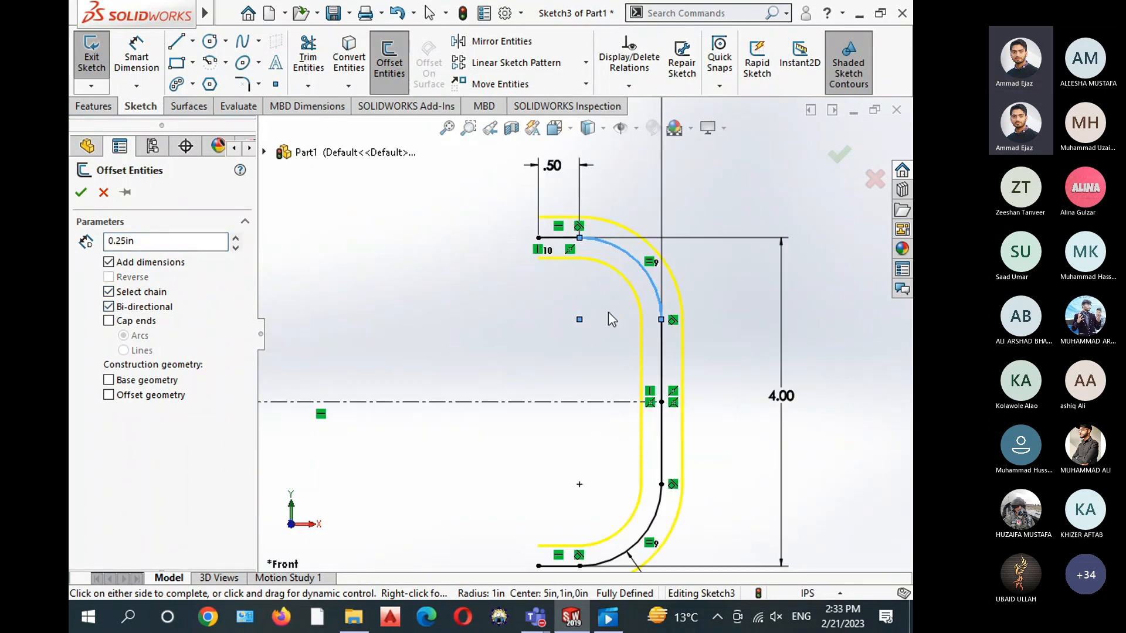
ctrl+middle_drag(619, 327, 632, 299)
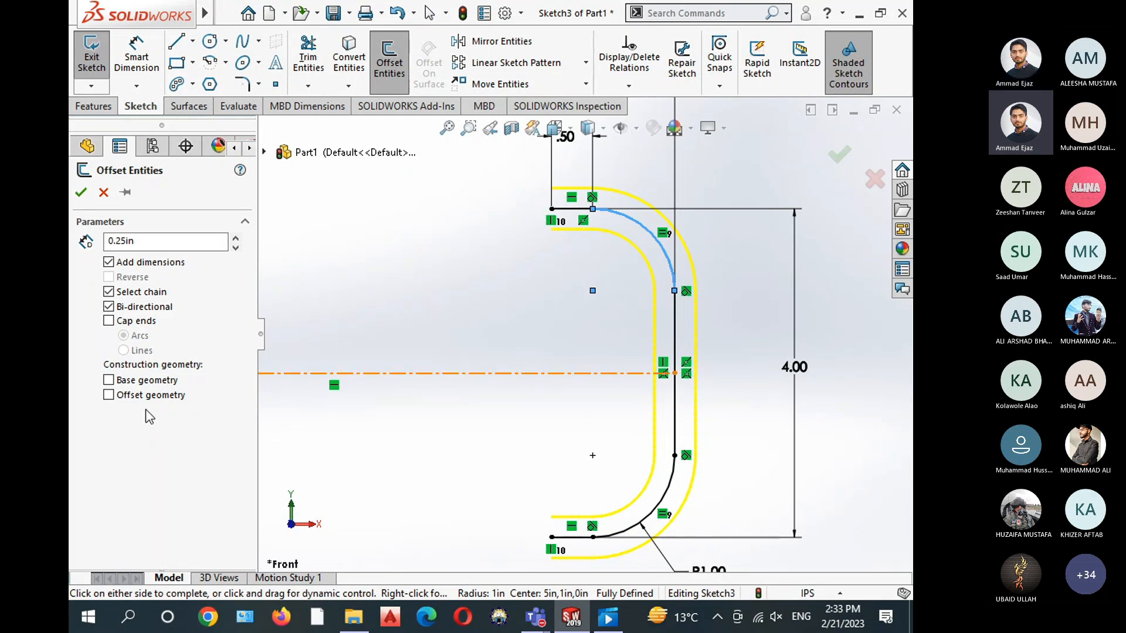
Cap the open ends of the bi-directional offset with arcs and apply the offset
click(108, 322)
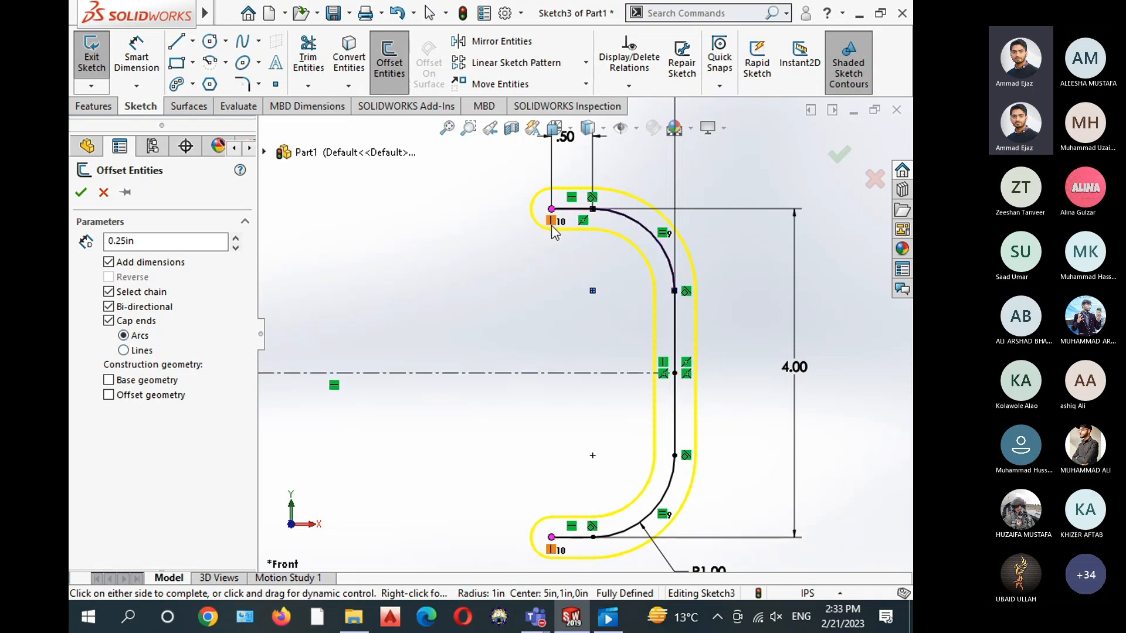
click(124, 351)
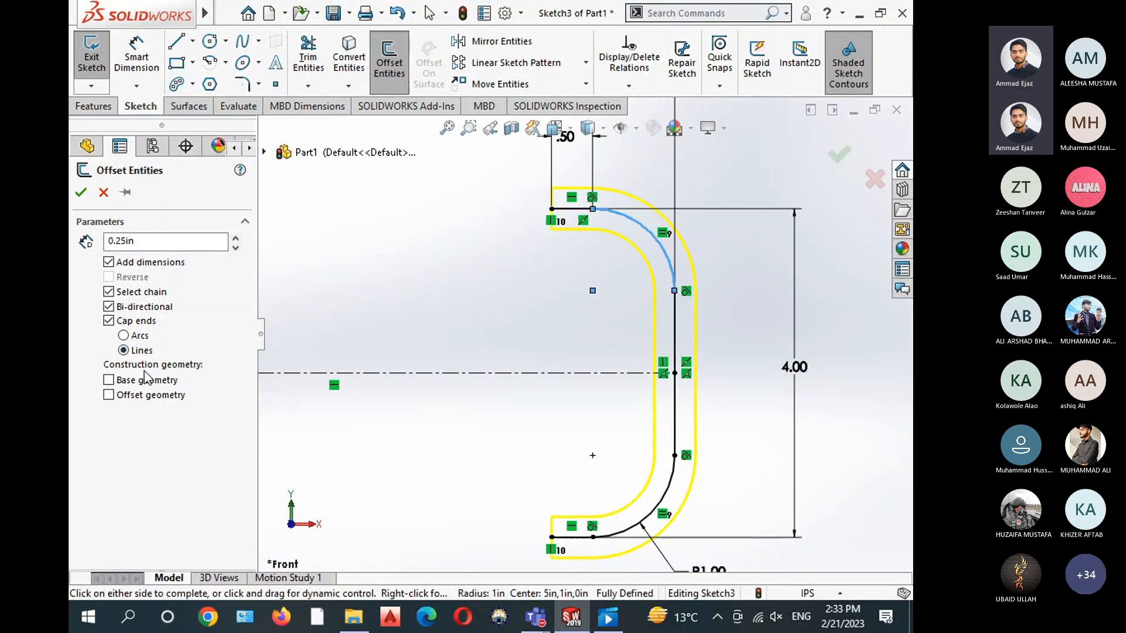
click(124, 336)
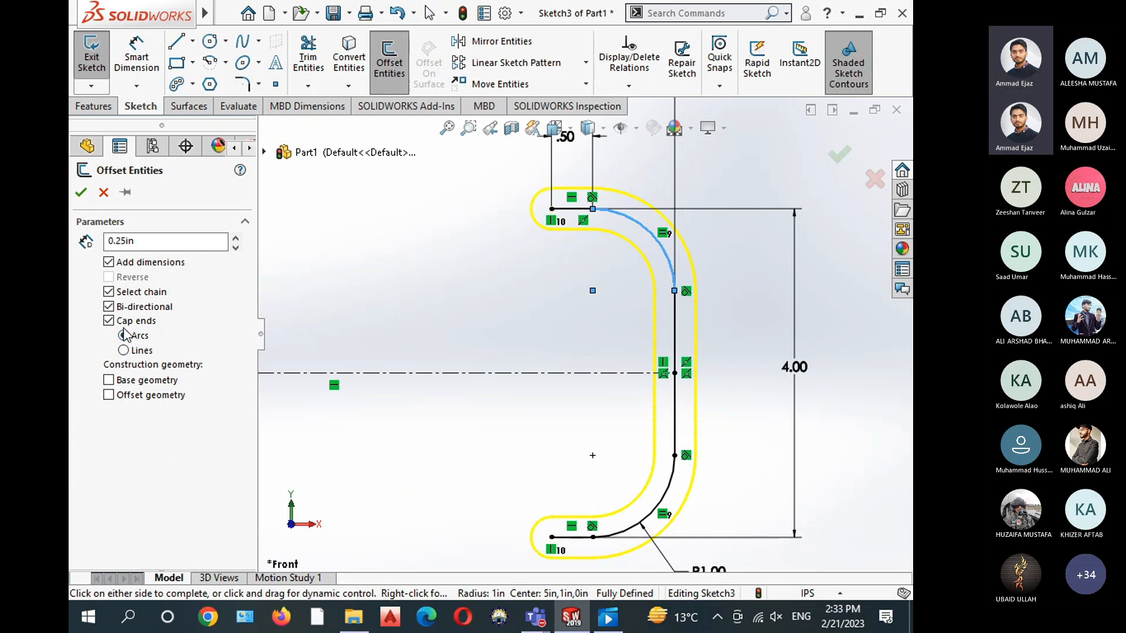
click(81, 193)
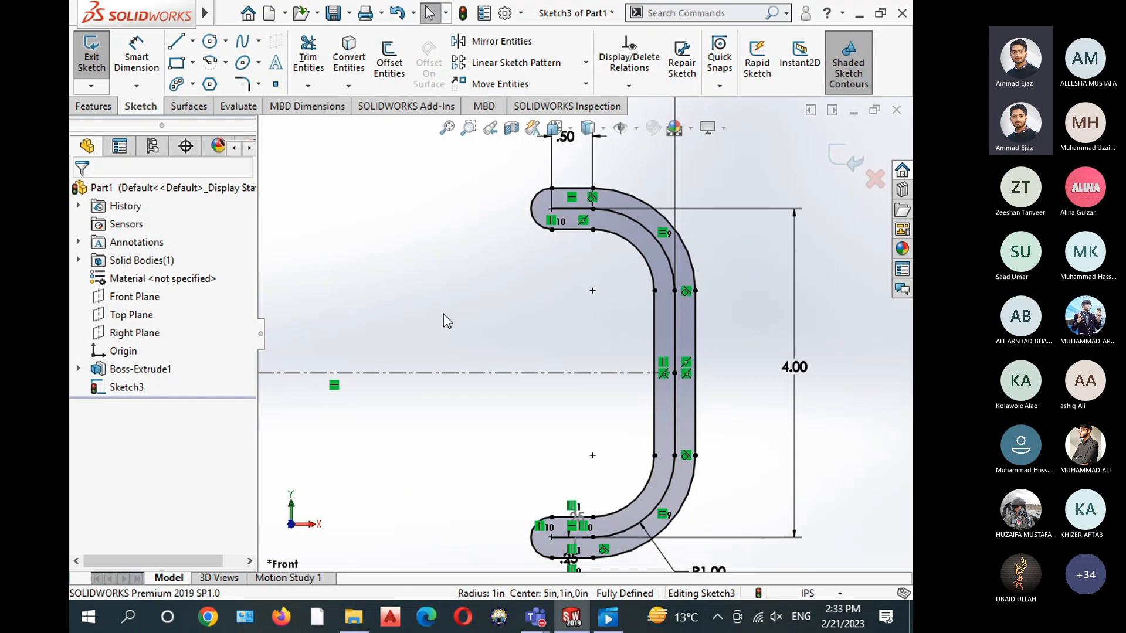
Convert the original C-shaped chain of three lines and two fillet arcs inside the offset outline to construction geometry
scroll(457, 317, up, 2)
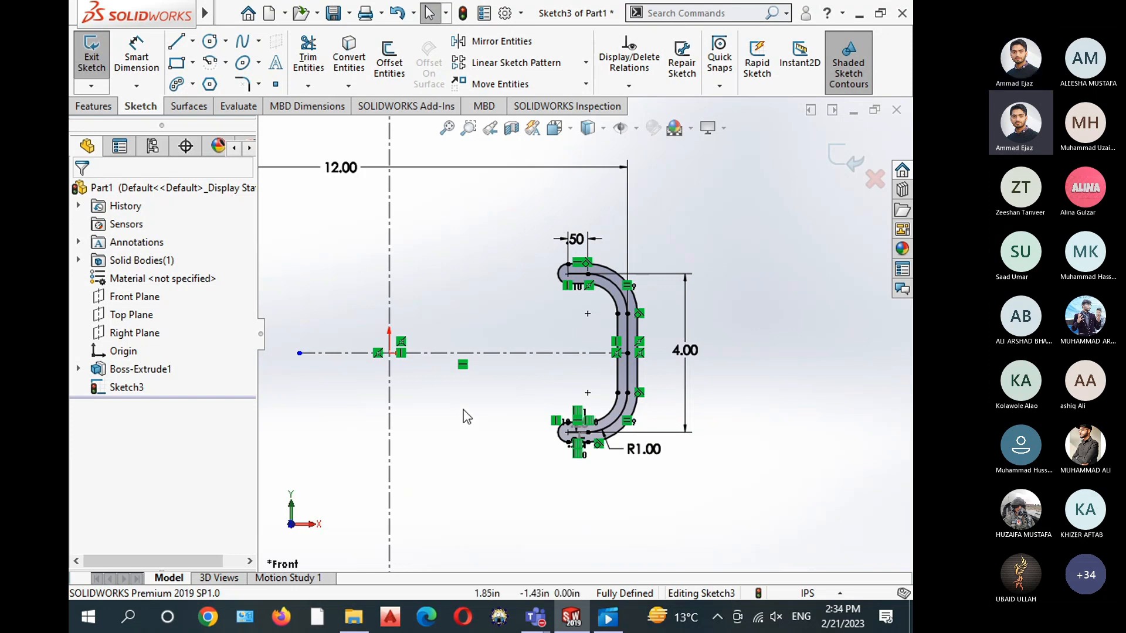
scroll(620, 379, down, 2)
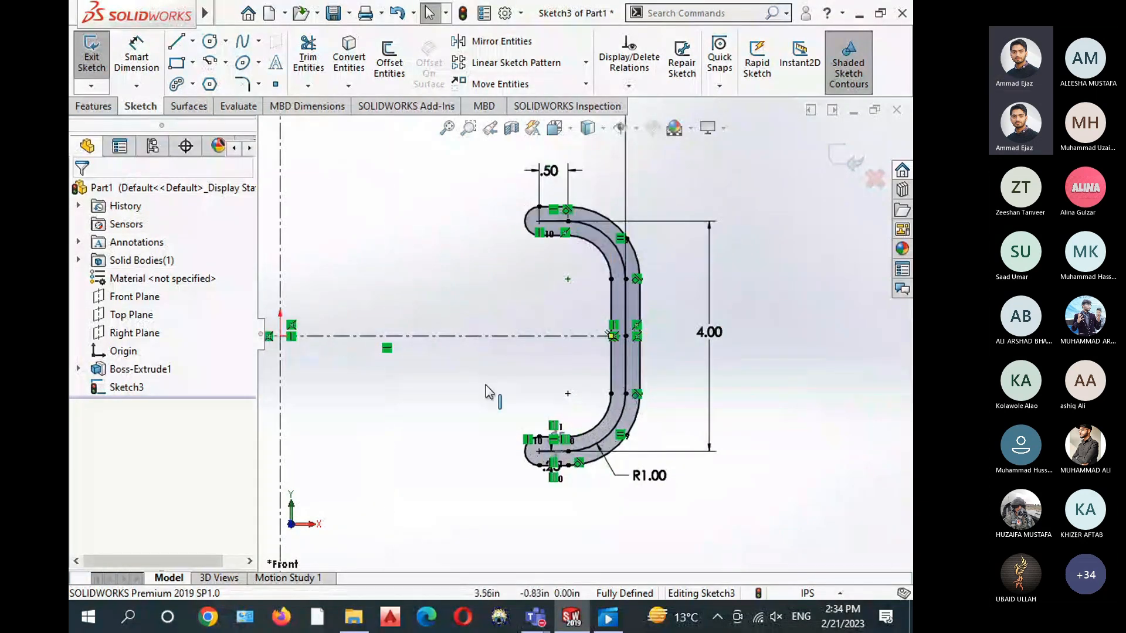
ctrl+middle_drag(547, 398, 555, 399)
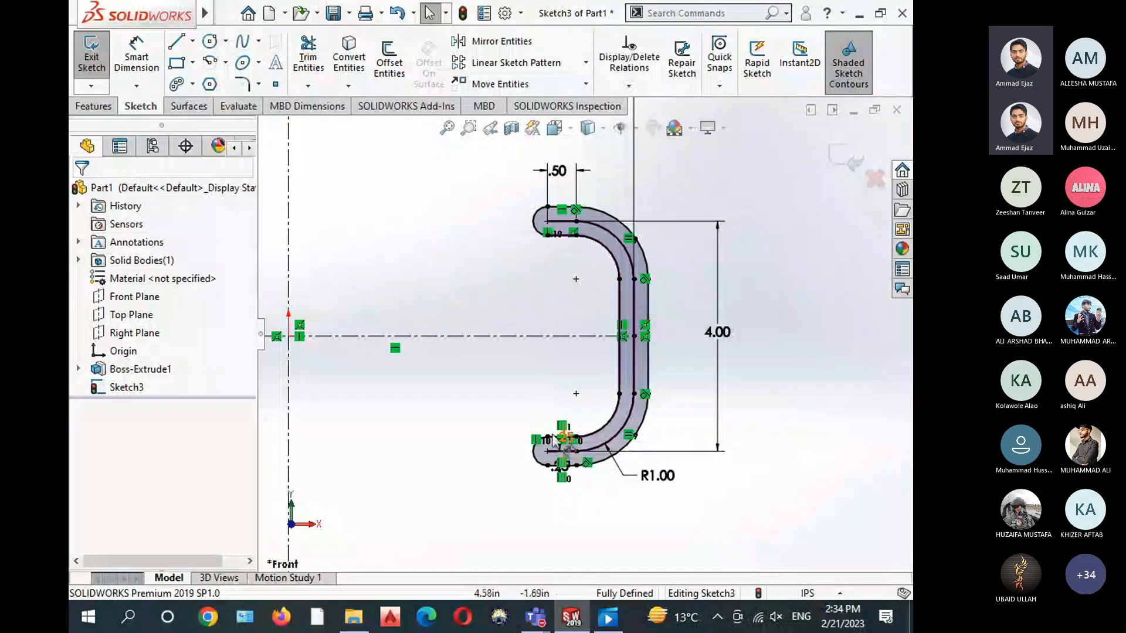
scroll(562, 447, down, 1)
click(562, 448)
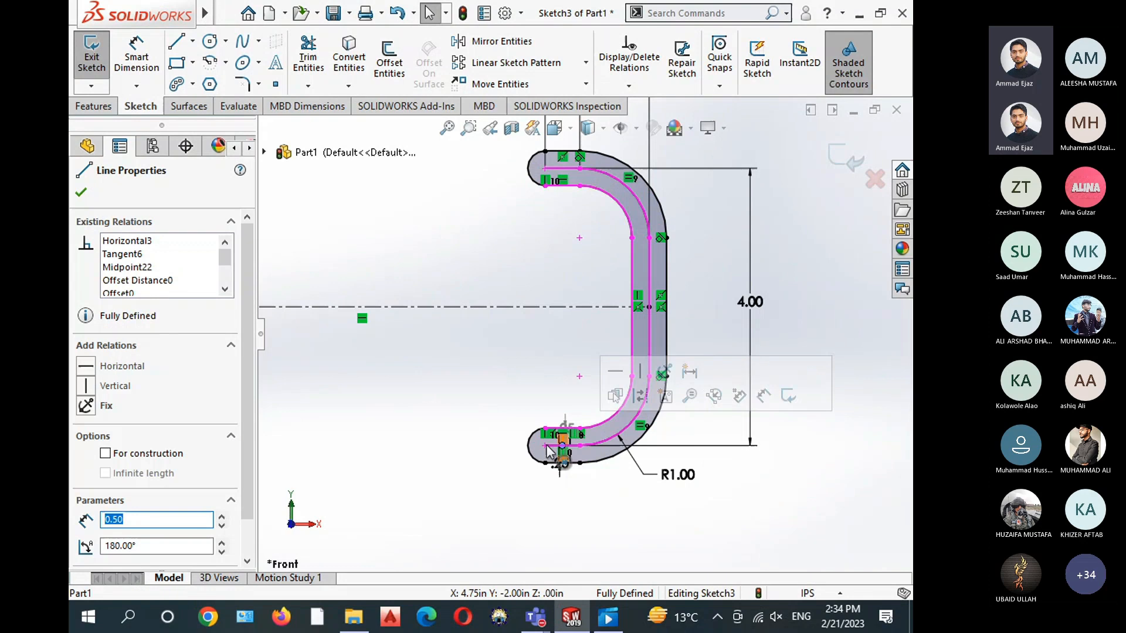
scroll(563, 444, down, 2)
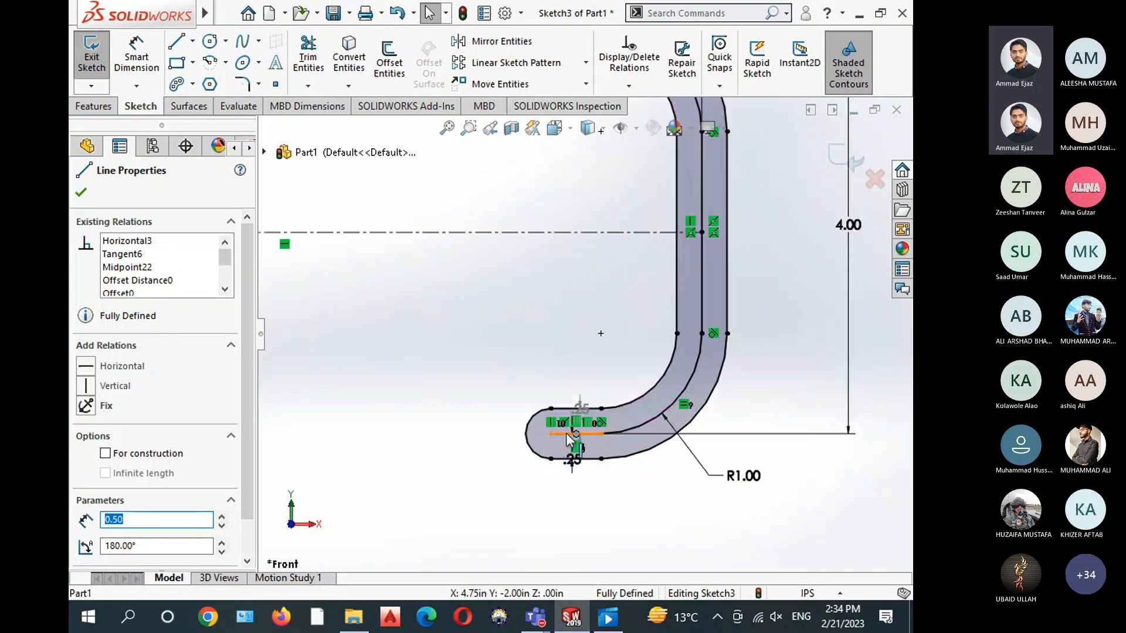
ctrl+click(613, 431)
ctrl+middle_drag(624, 314, 534, 408)
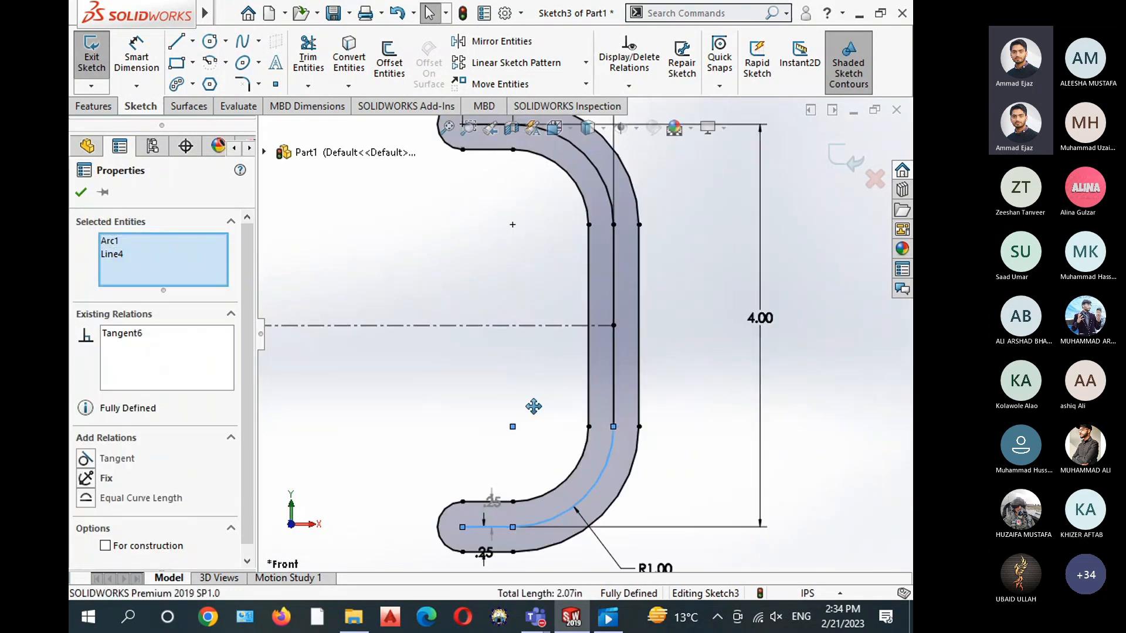
ctrl+click(612, 378)
ctrl+middle_drag(612, 378, 612, 441)
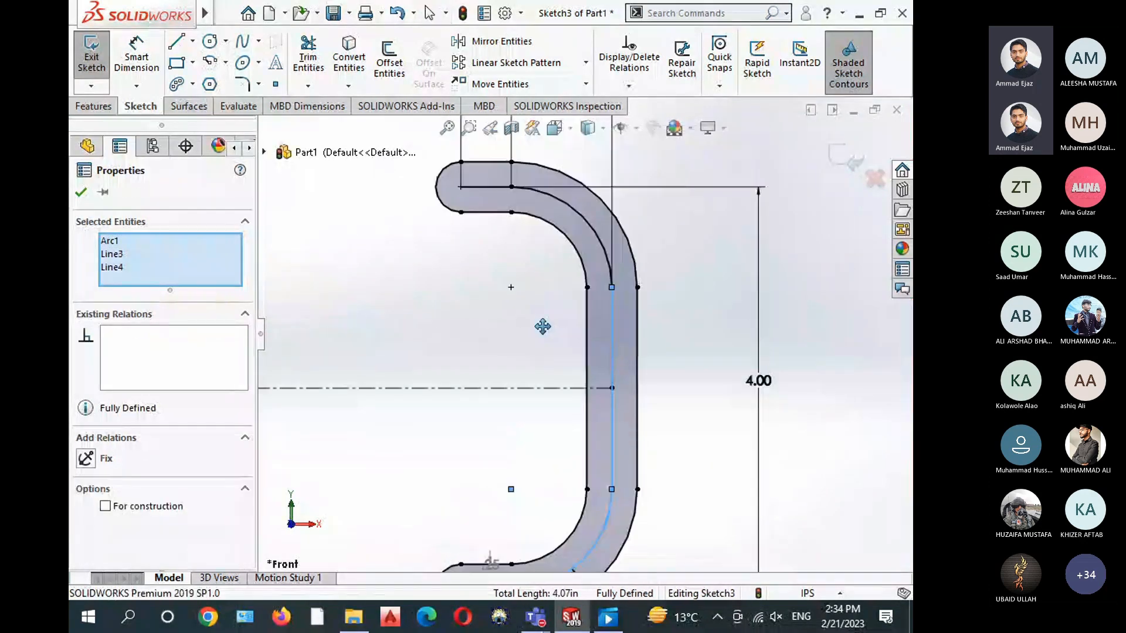
ctrl+click(591, 232)
ctrl+click(496, 189)
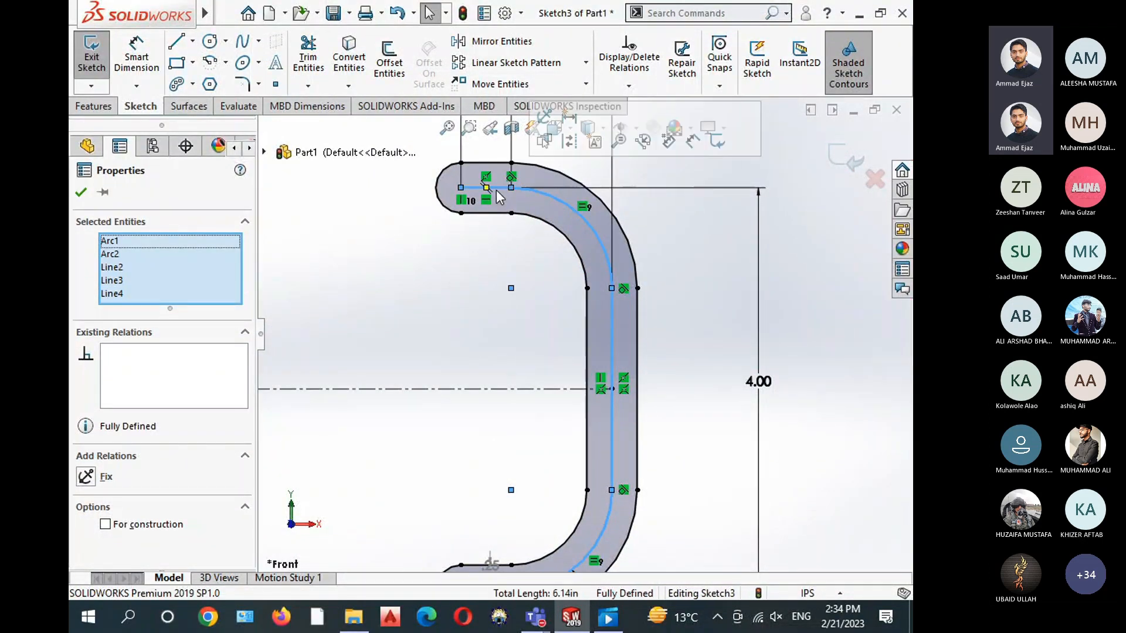
click(568, 141)
click(505, 330)
scroll(504, 331, up, 3)
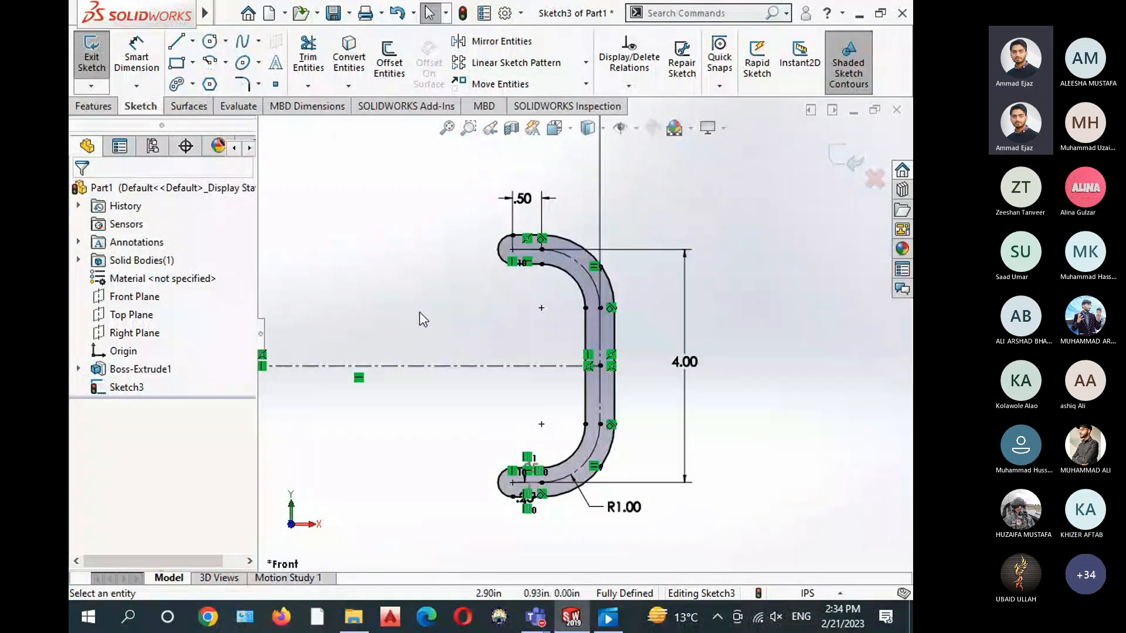
Revolve the closed offset profile 360 degrees about the infinite vertical centerline, as a separate body without merging
click(93, 105)
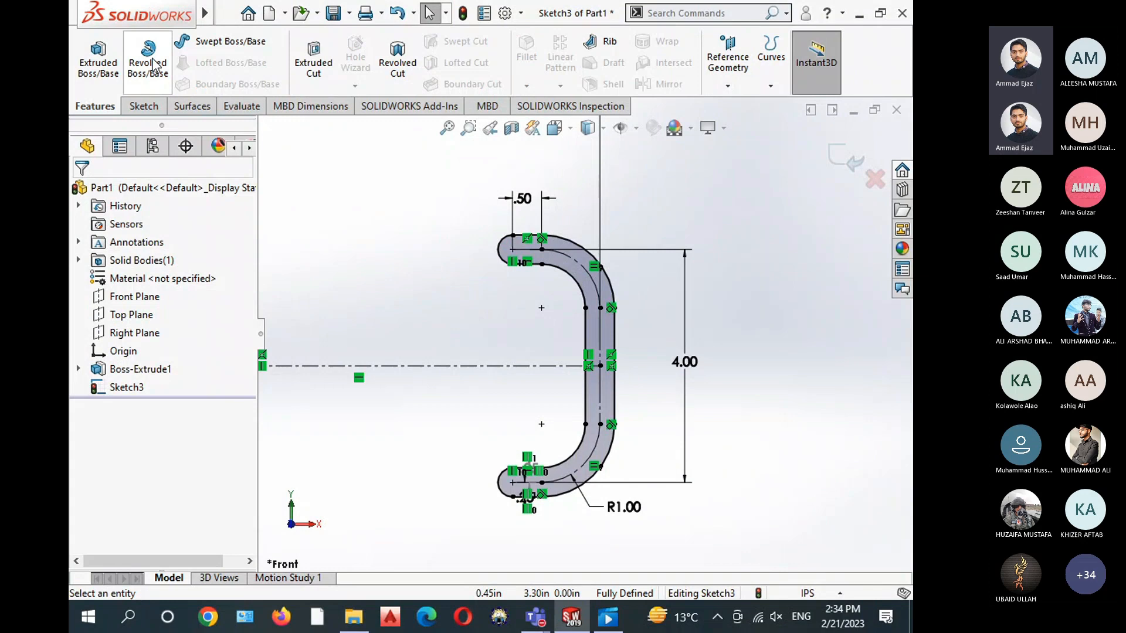
scroll(532, 312, up, 2)
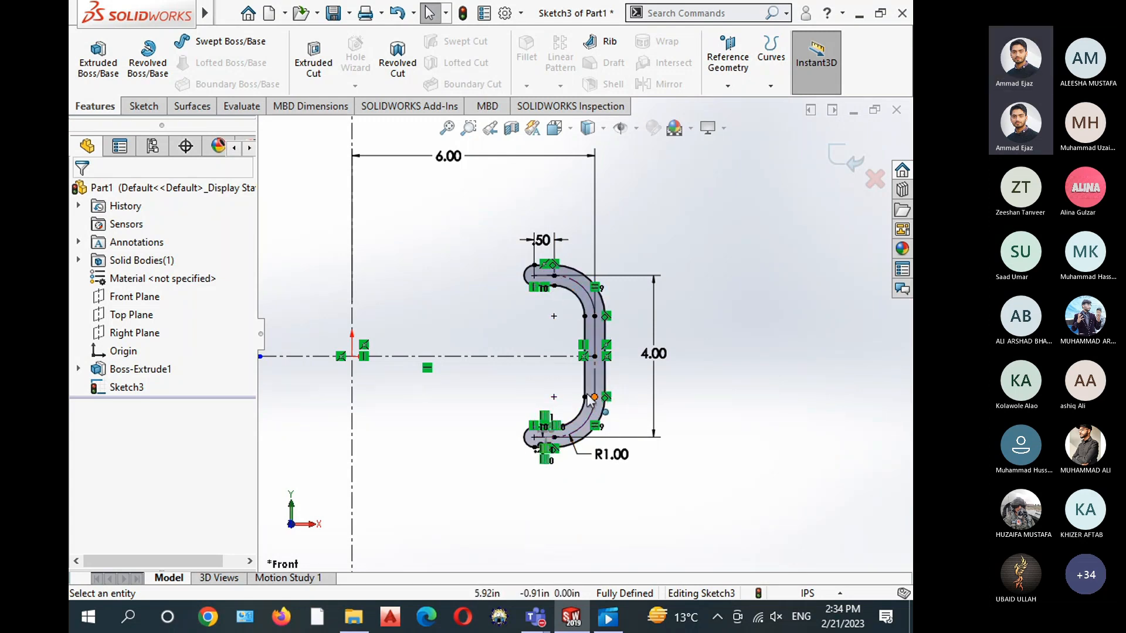
ctrl+middle_drag(463, 288, 544, 276)
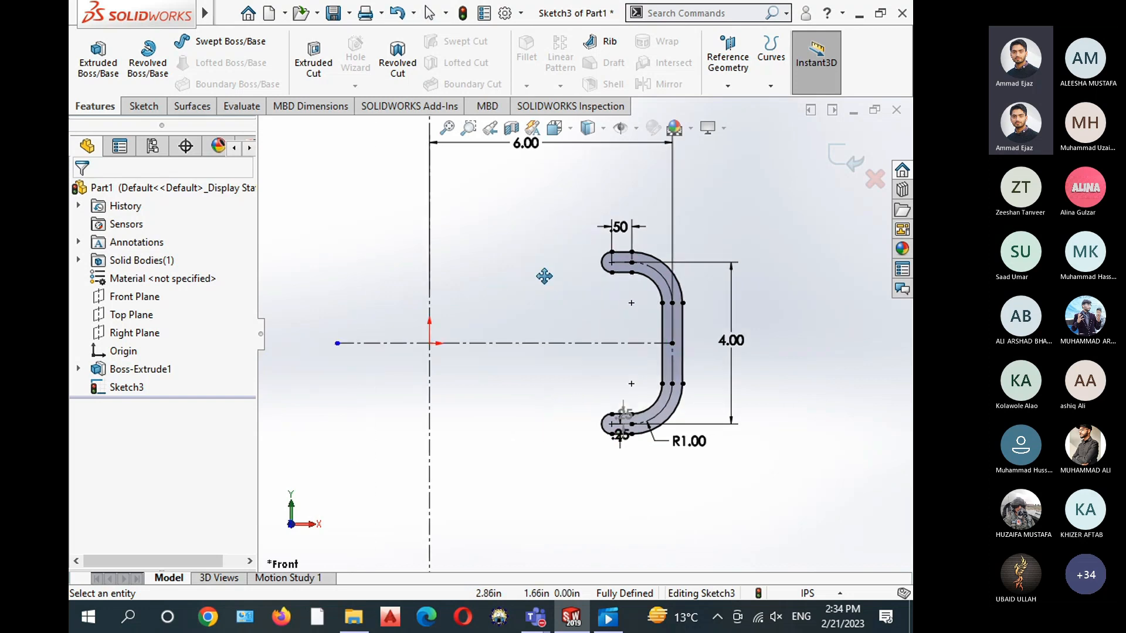
click(157, 64)
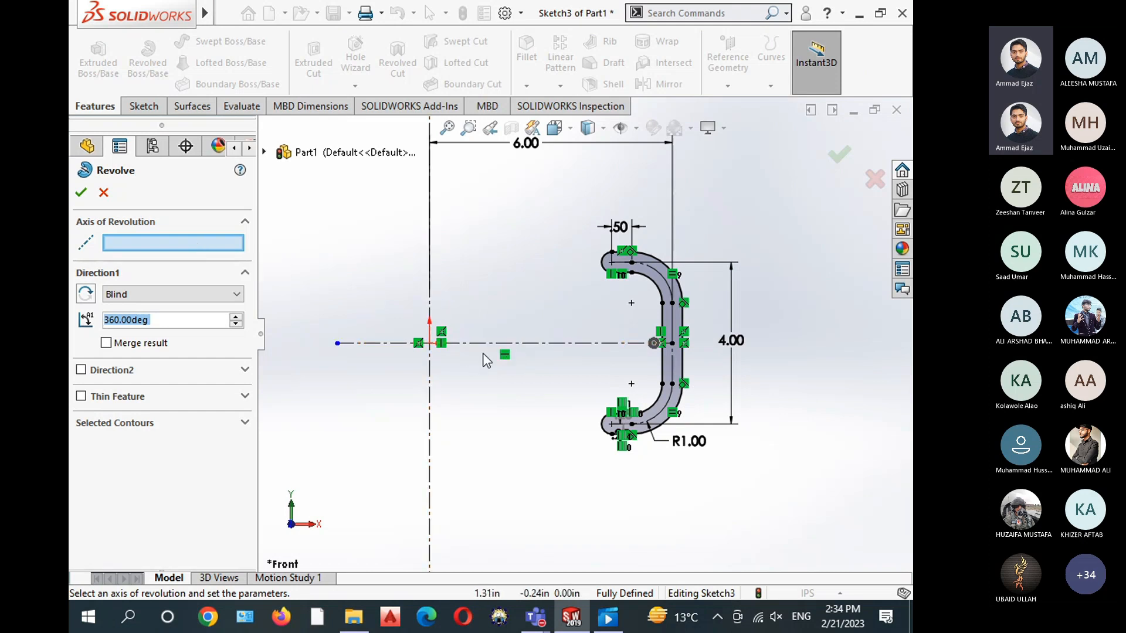
click(154, 249)
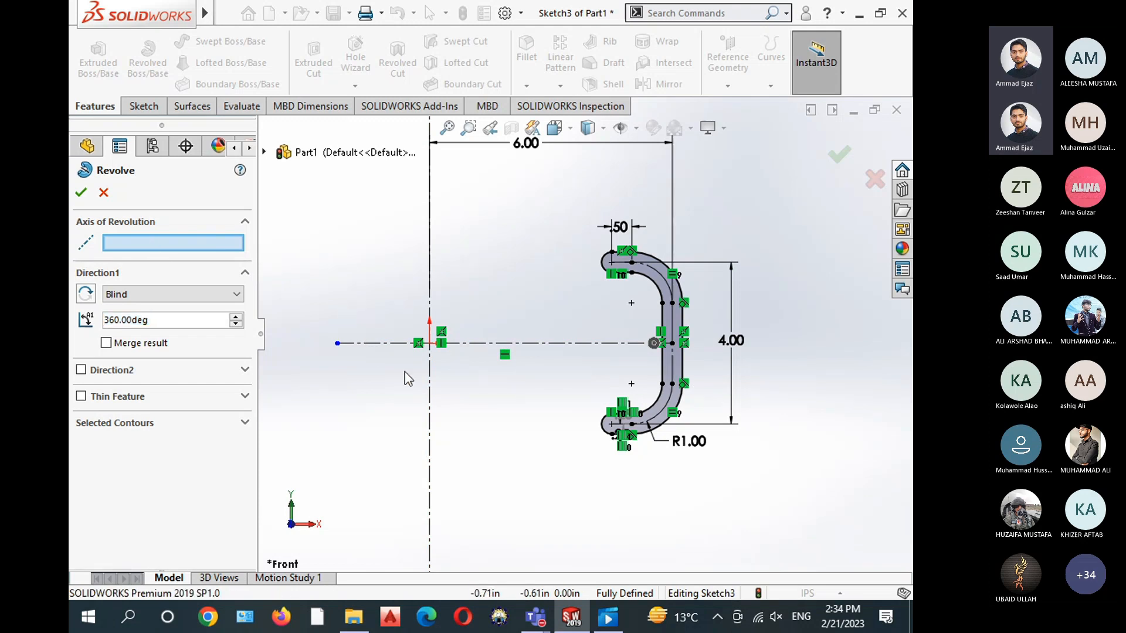
click(431, 395)
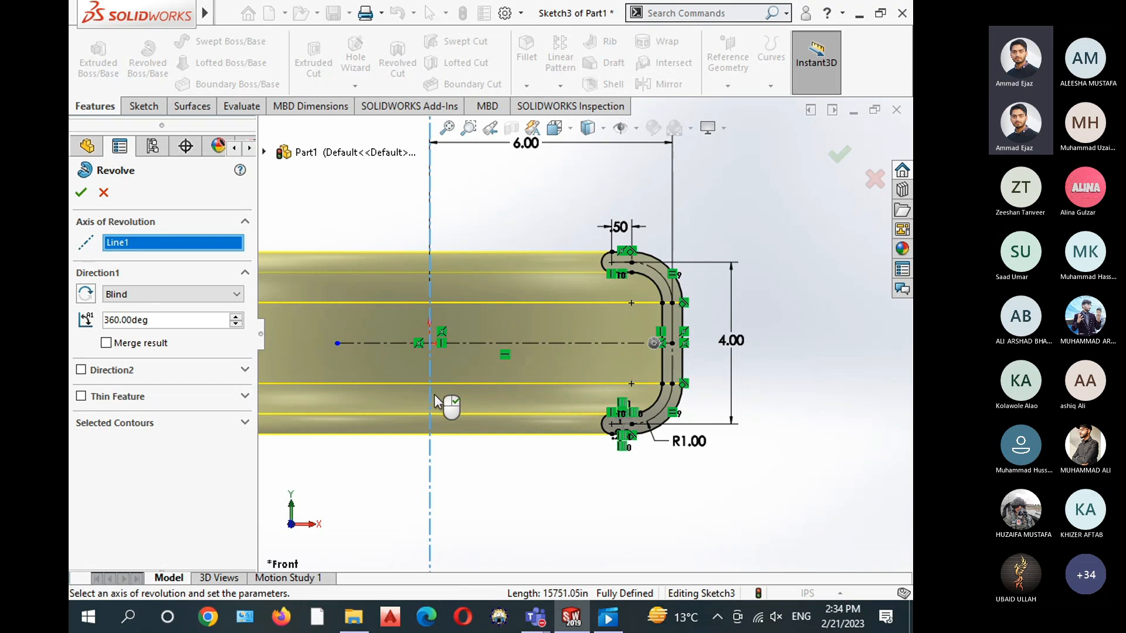
ctrl+middle_drag(508, 454, 658, 467)
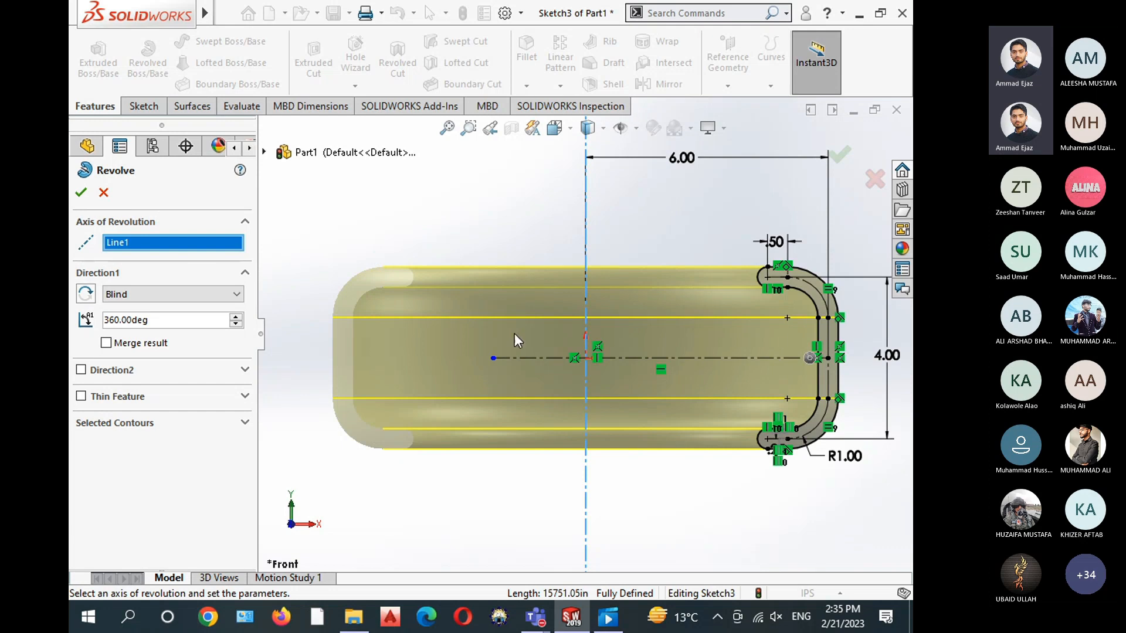
click(81, 192)
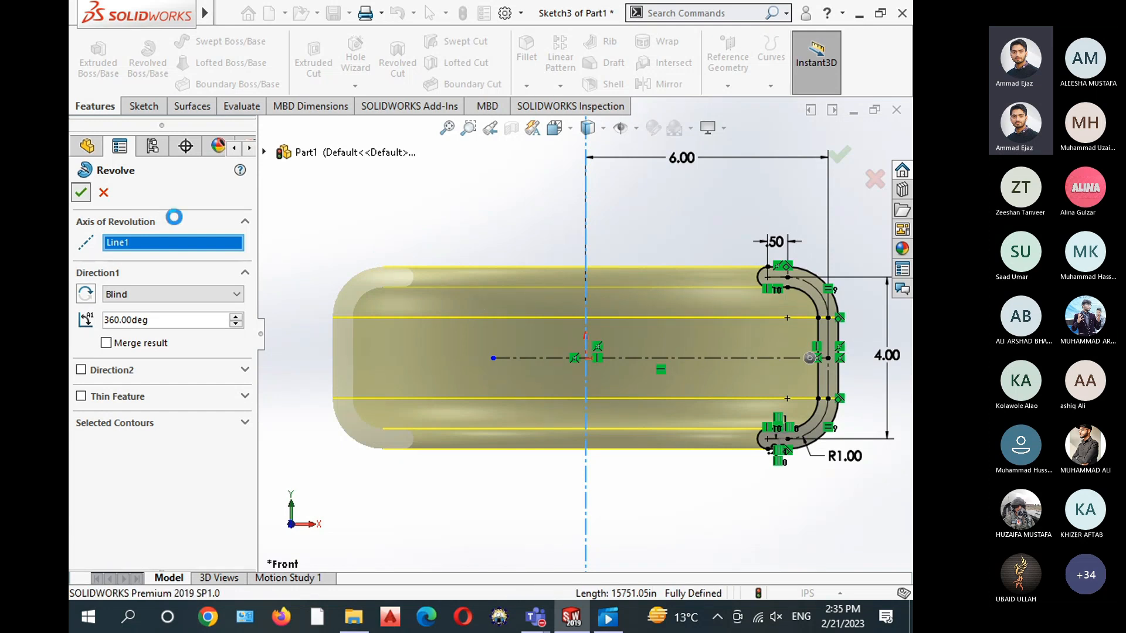
Measure the diameters of an outer circular edge and an inner rim edge on the revolved tire body
middle_drag(432, 402, 434, 258)
scroll(552, 337, up, 3)
middle_drag(553, 337, 504, 292)
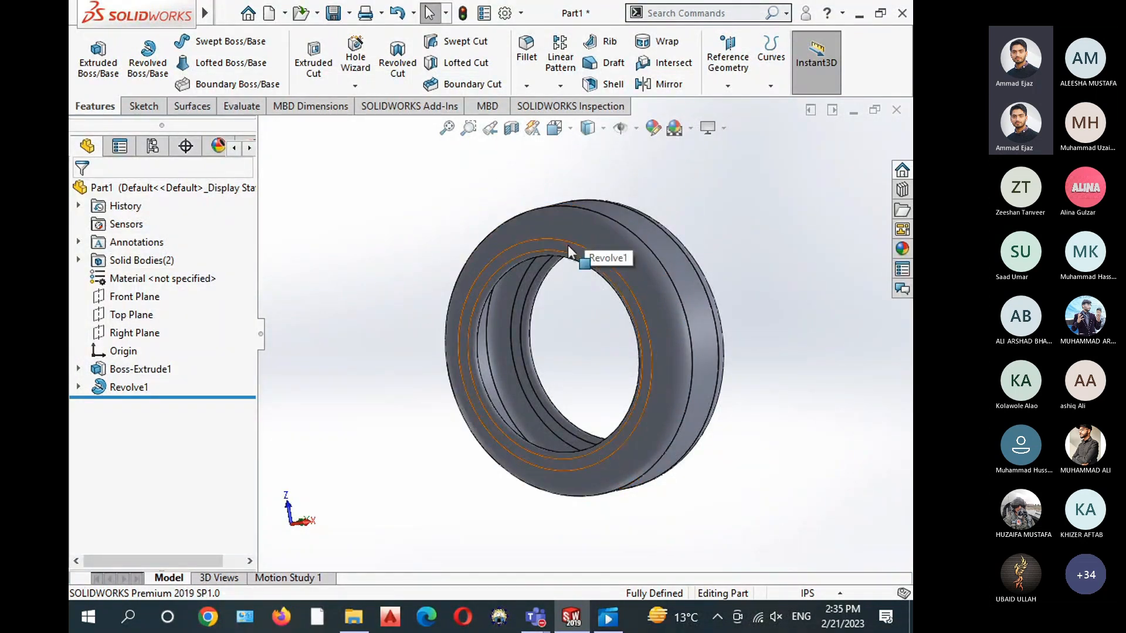
click(241, 107)
click(204, 69)
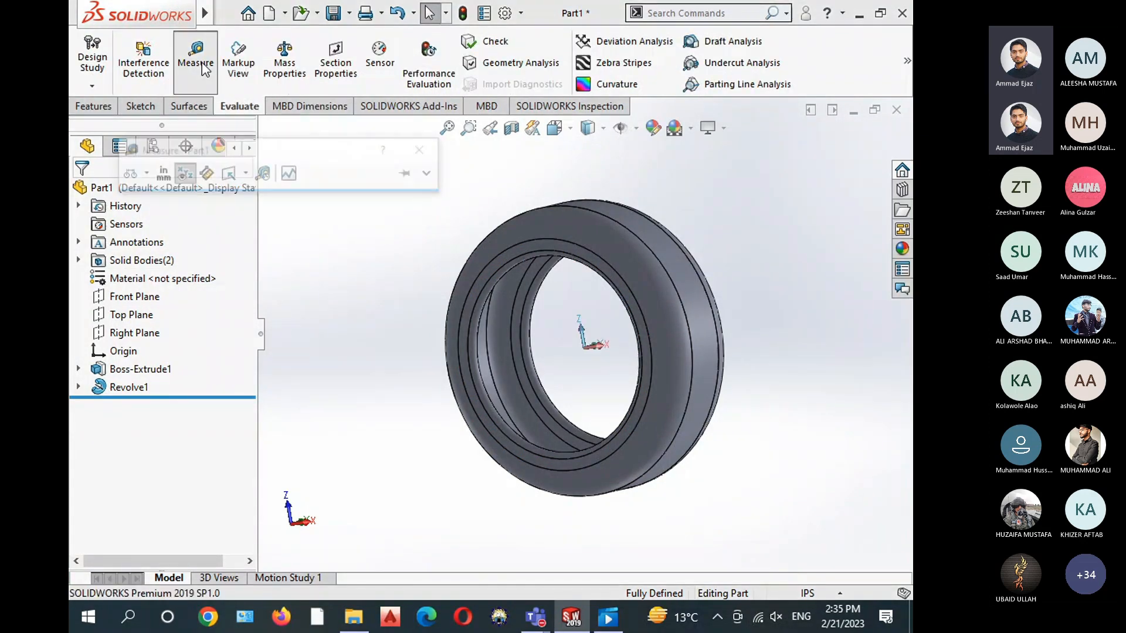
click(600, 213)
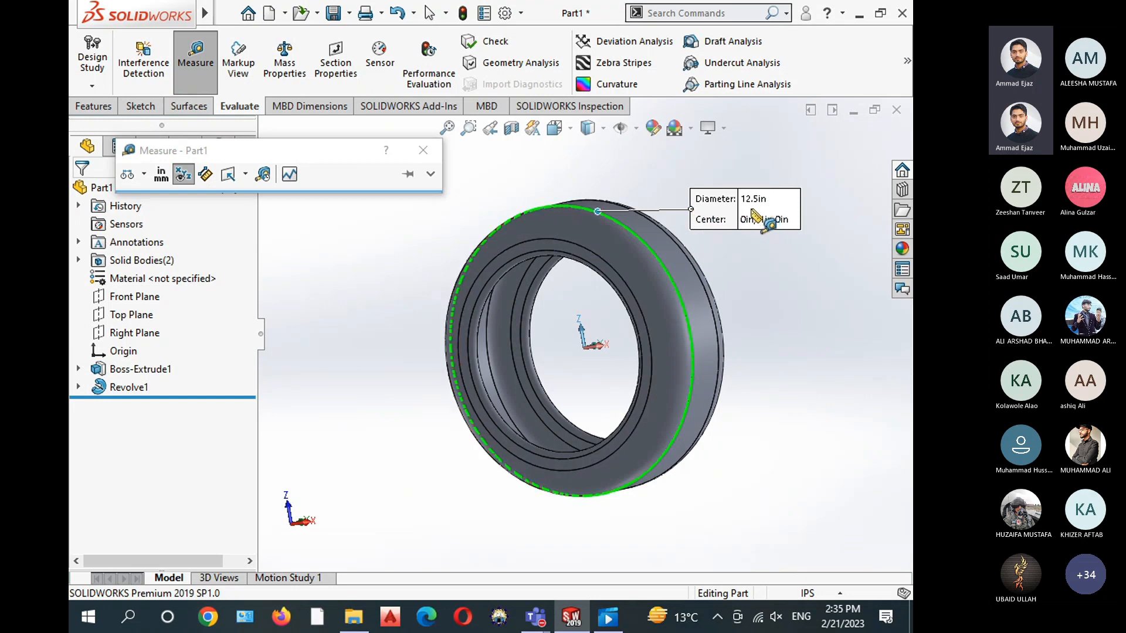
mouse_move(413, 245)
middle_down()
mouse_move(386, 251)
mouse_move(410, 261)
middle_up()
click(405, 254)
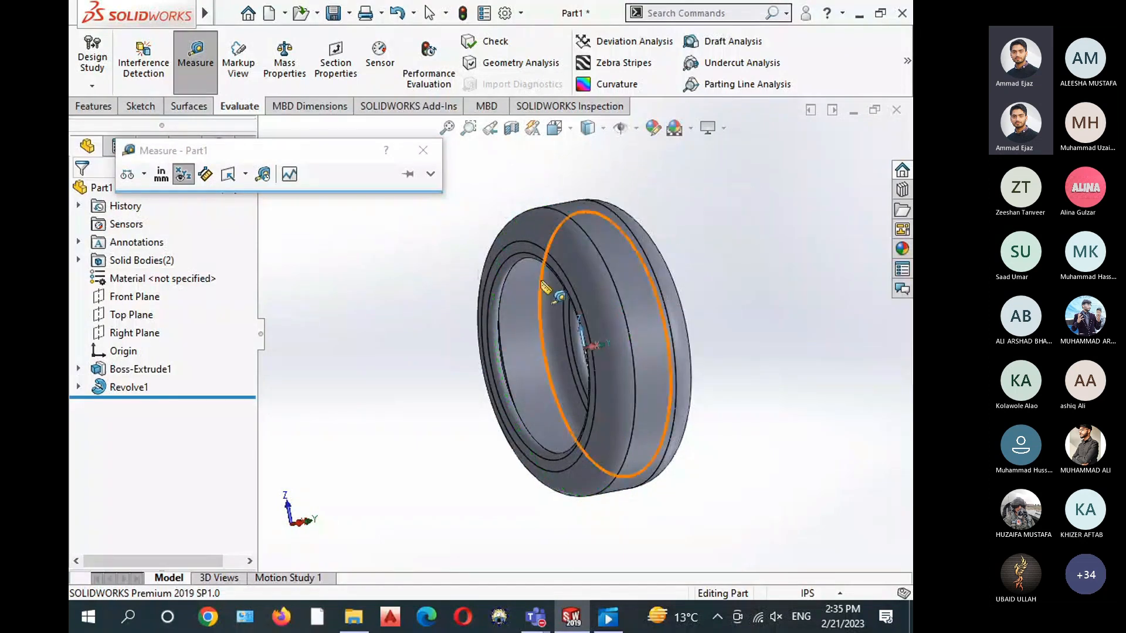
click(524, 255)
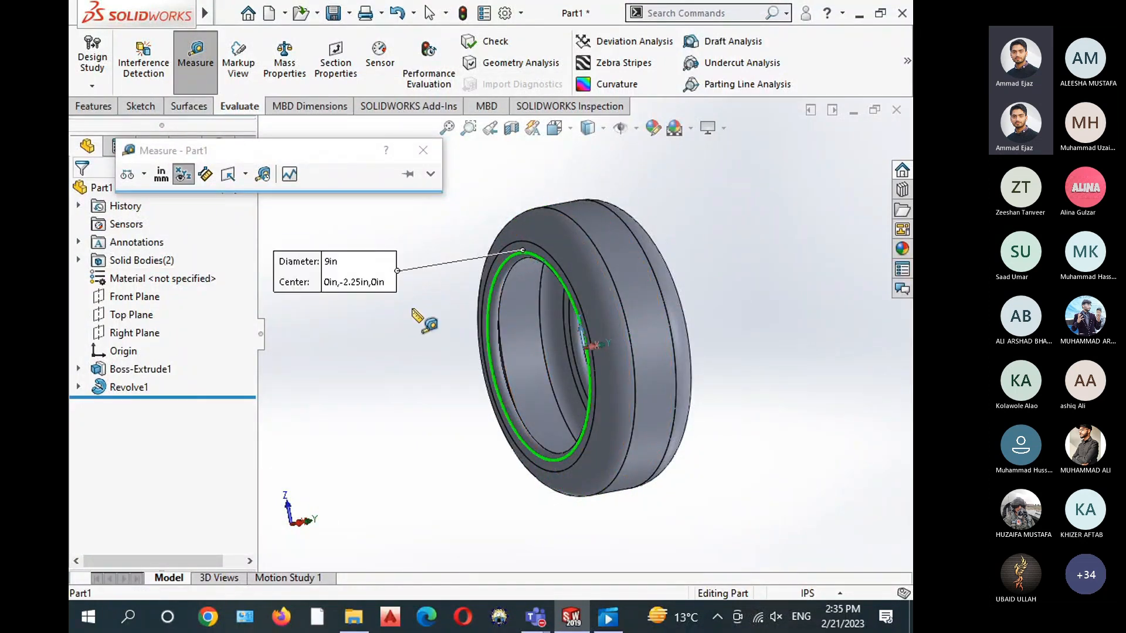
click(410, 291)
click(422, 150)
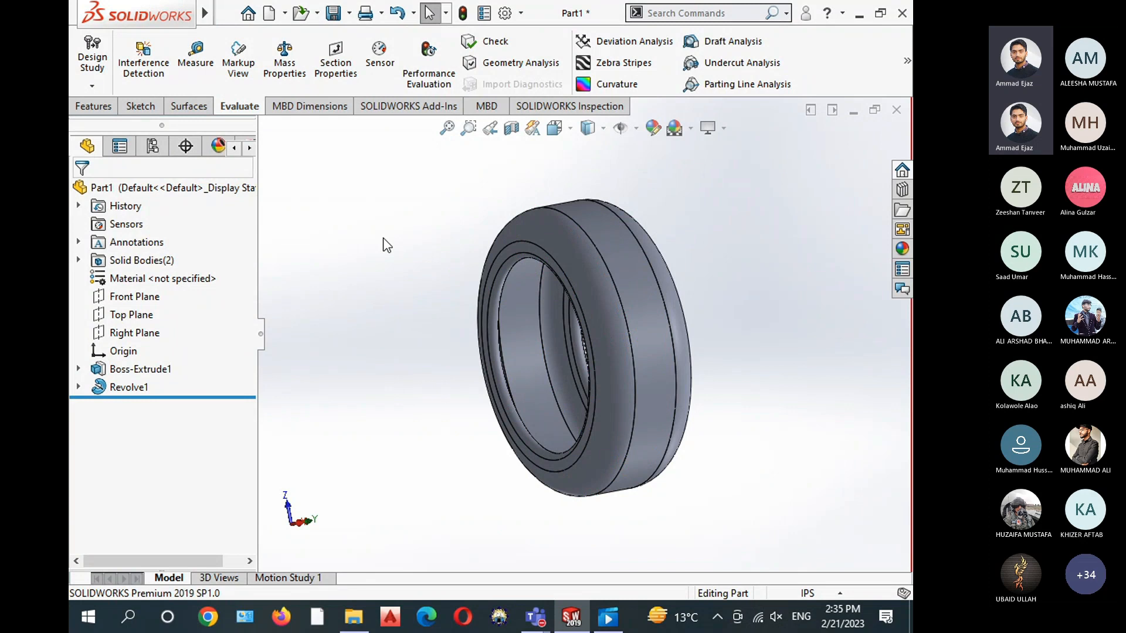
Show the model in isometric view and hide the revolved tire body
click(570, 129)
click(650, 174)
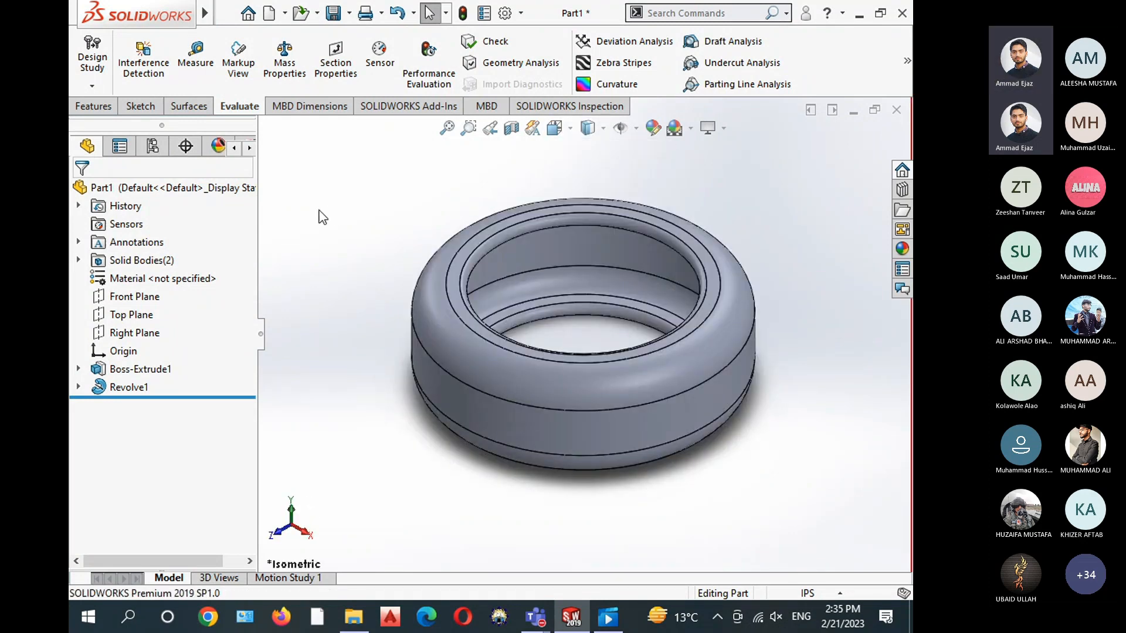
click(113, 107)
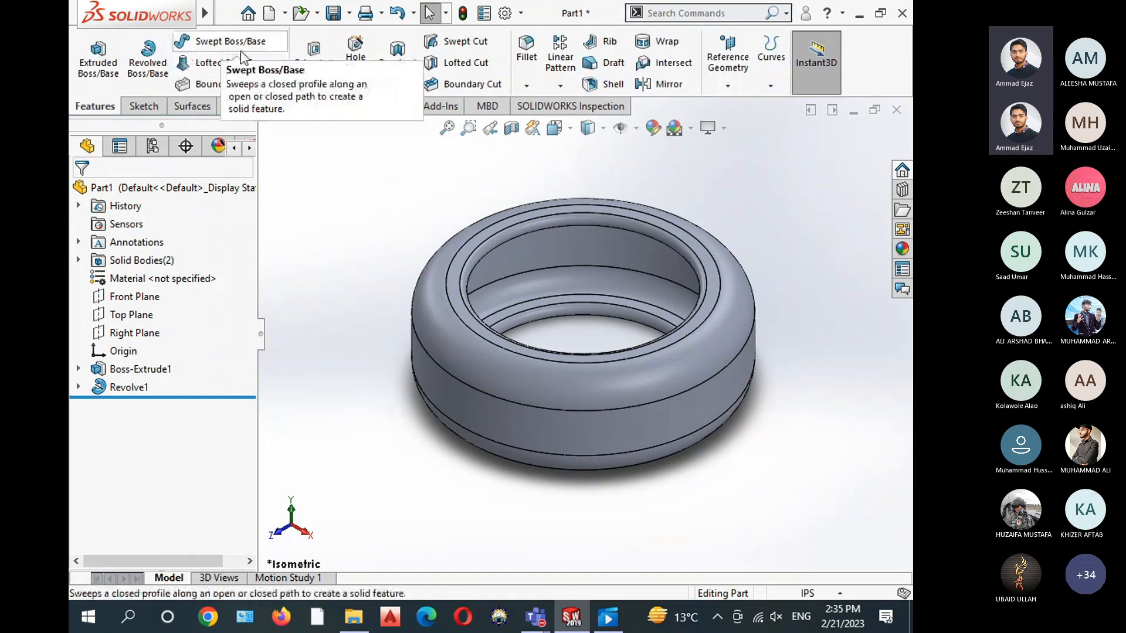
click(140, 388)
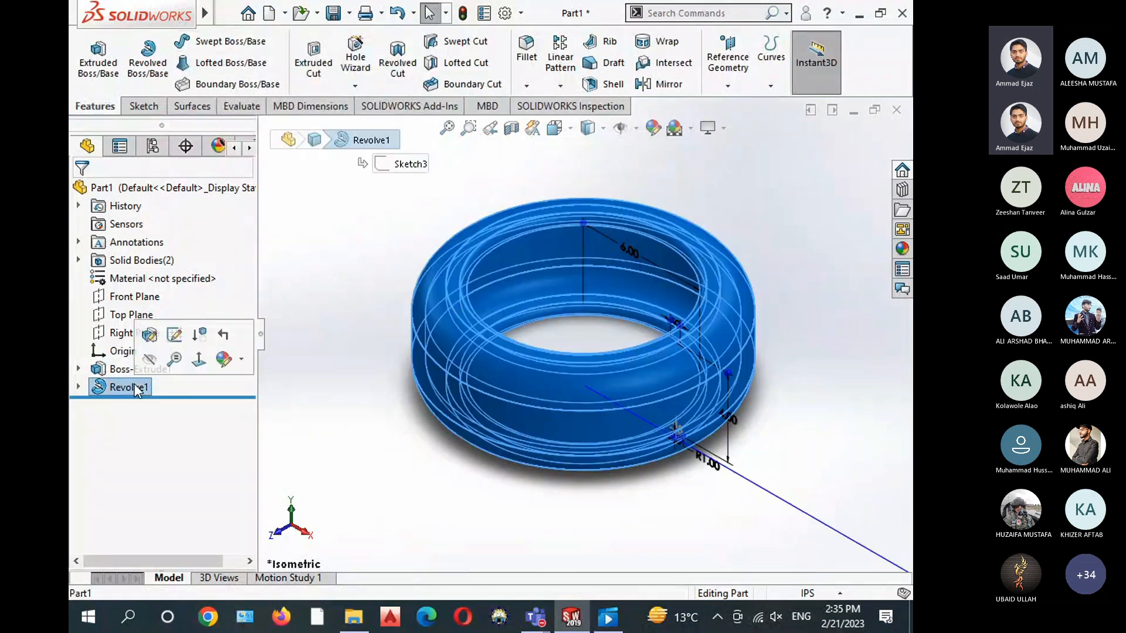
click(151, 359)
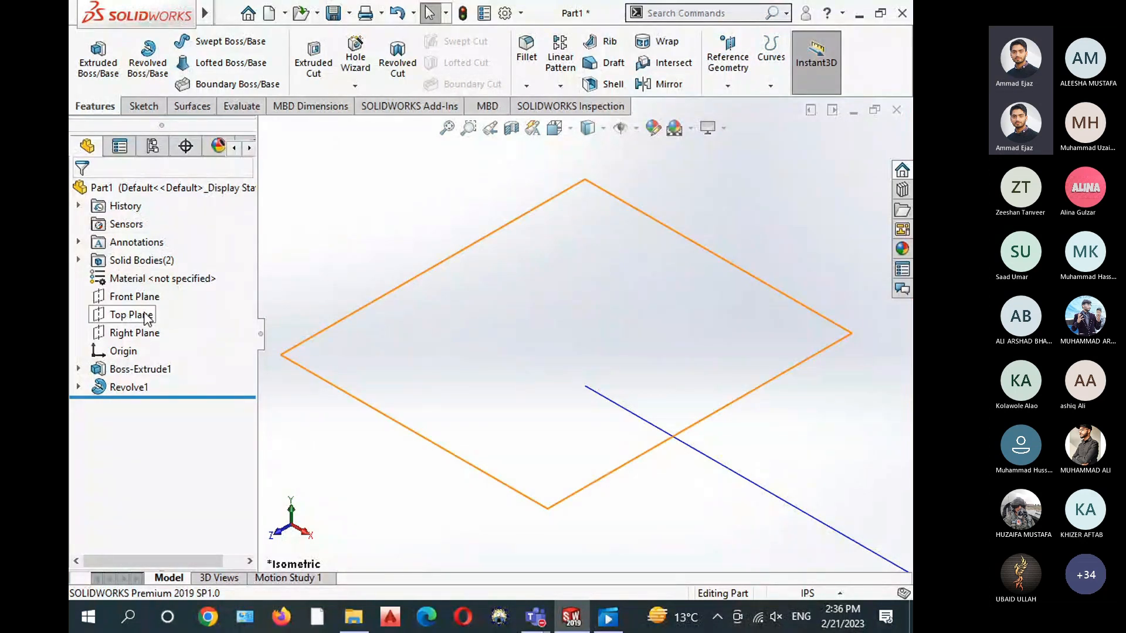
Start a new sketch on the Top Plane and view it normal to the plane
click(146, 318)
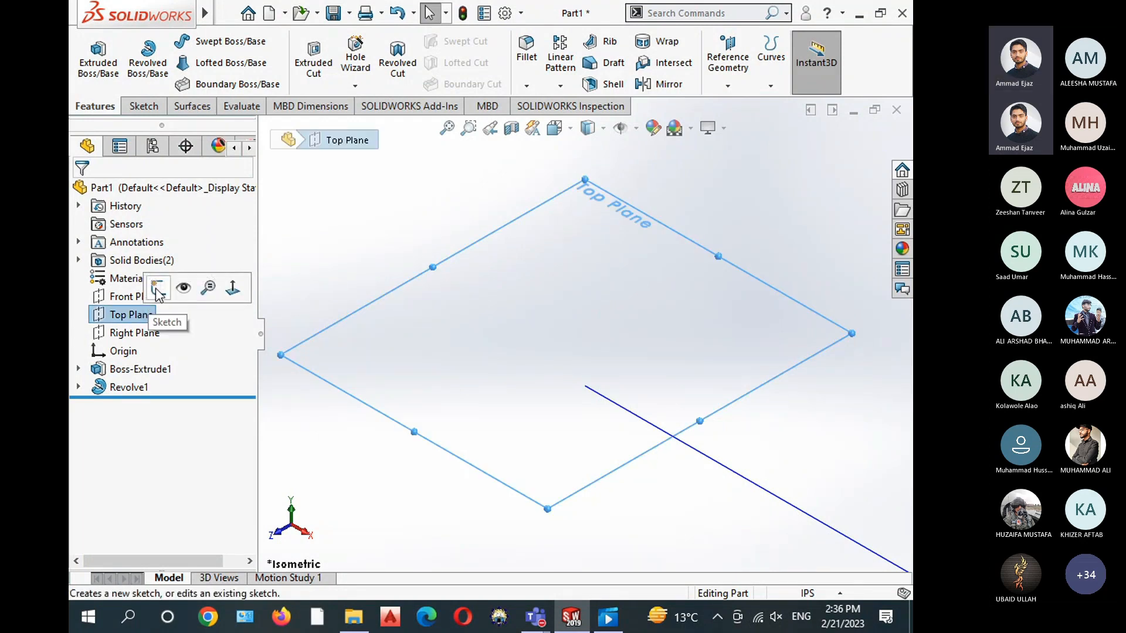
click(157, 289)
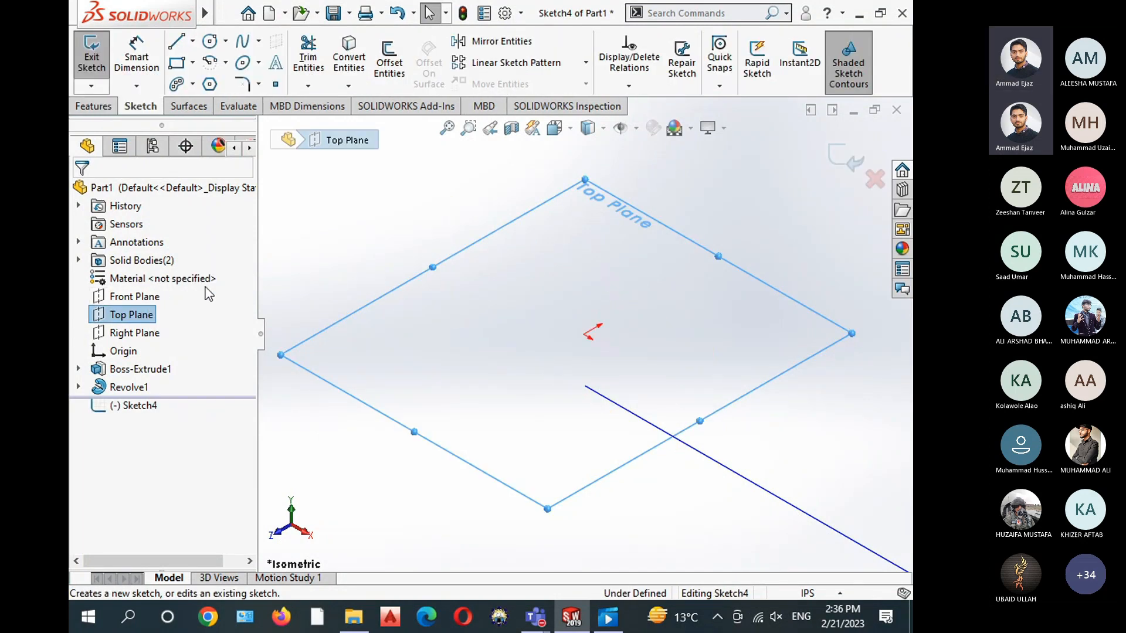
click(564, 130)
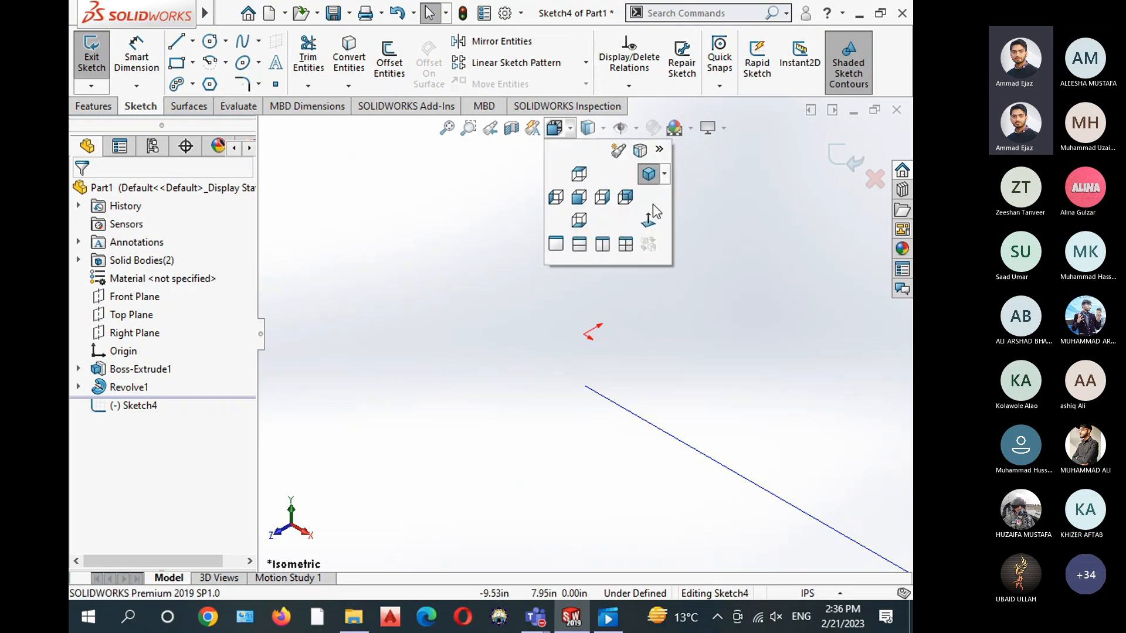
click(648, 222)
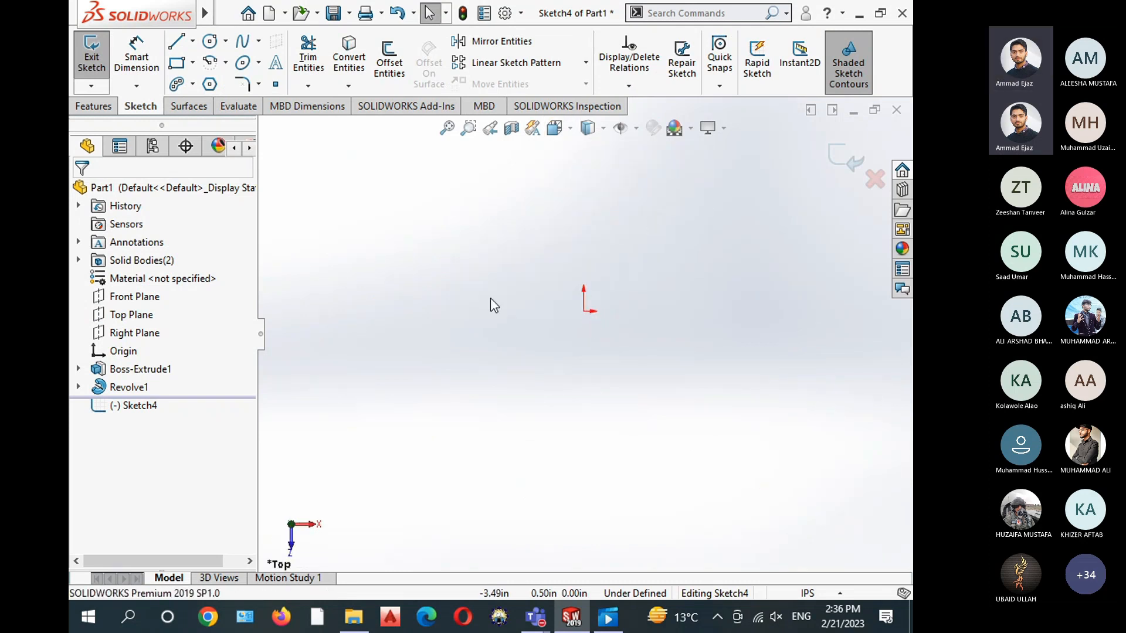
ctrl+middle_drag(555, 266, 518, 322)
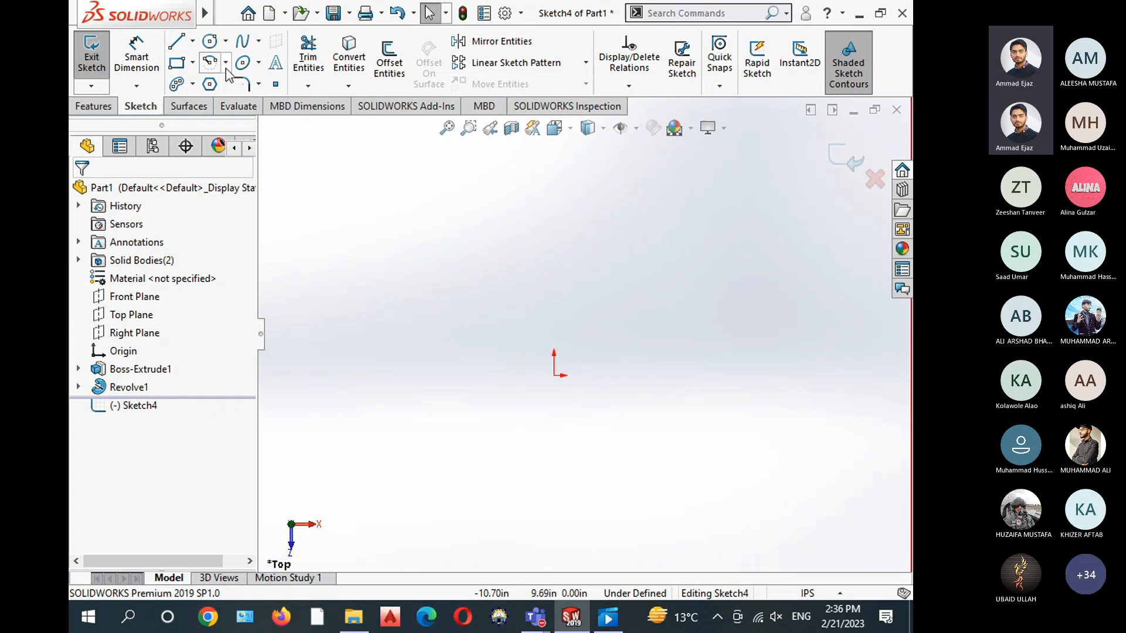
Sketch an open, S-shaped spline through six points around the origin and exit the sketch
click(244, 42)
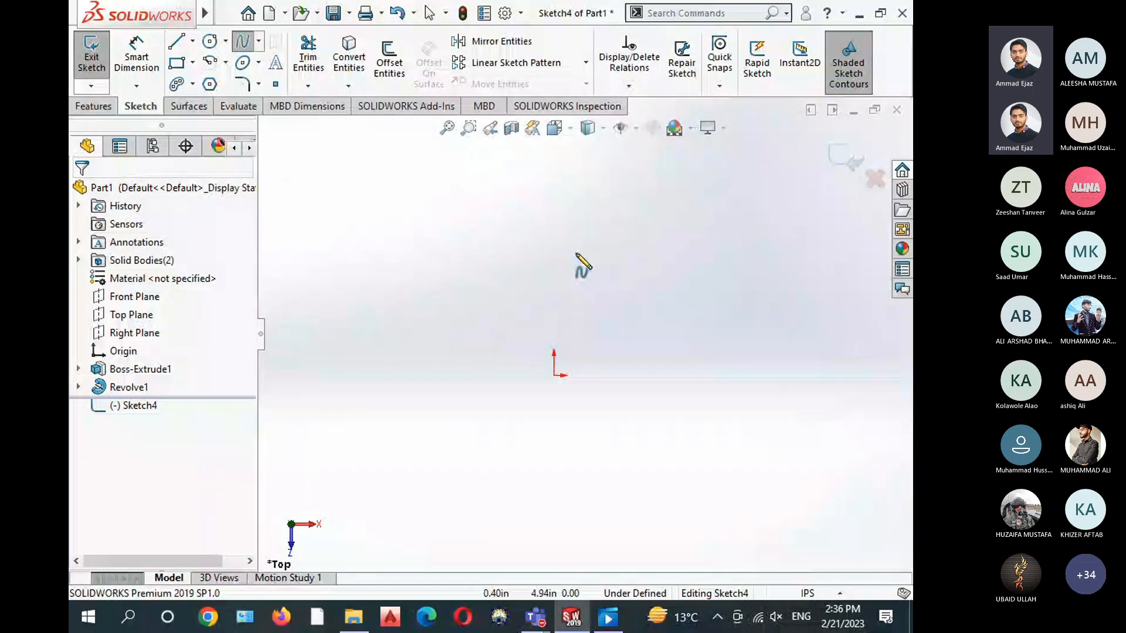
click(365, 420)
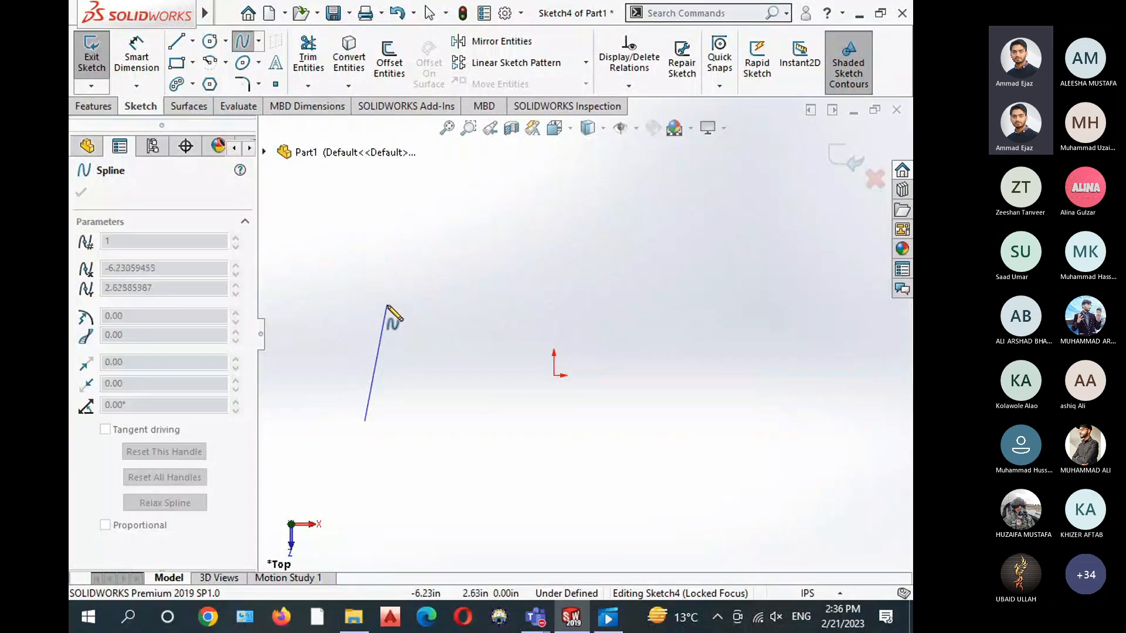
click(388, 304)
click(586, 276)
click(685, 375)
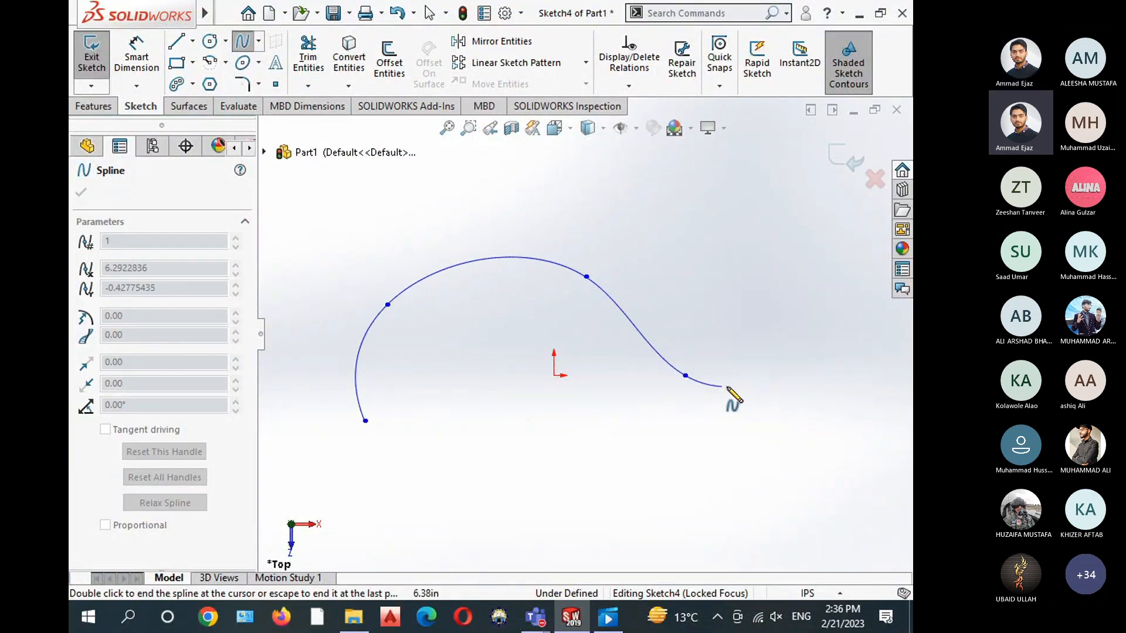
click(788, 317)
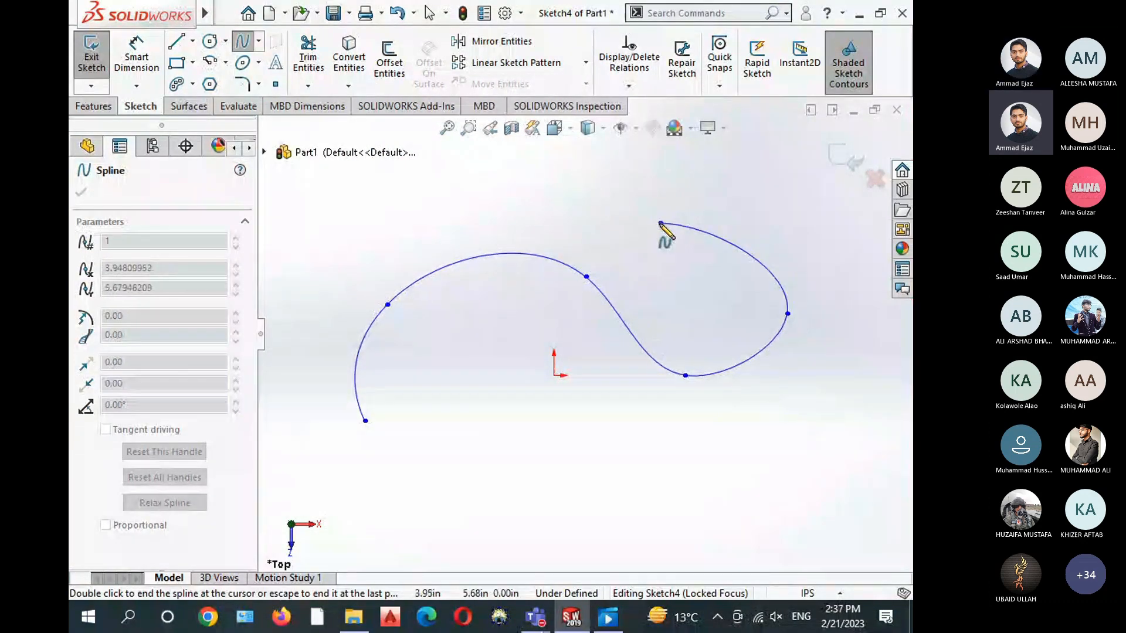
right_click(662, 226)
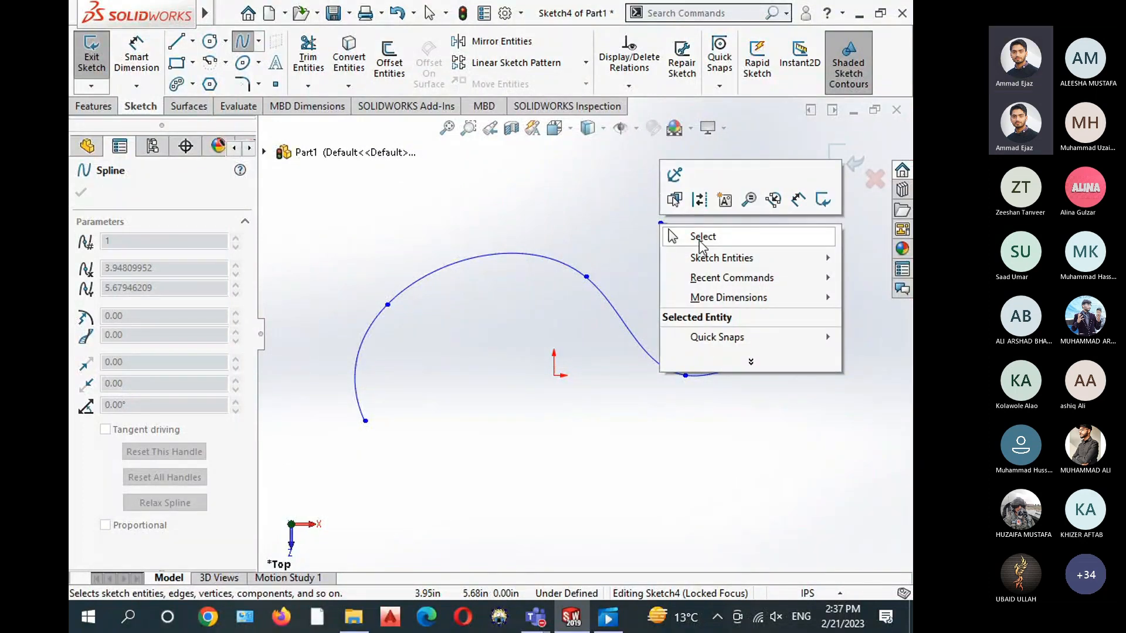
click(683, 237)
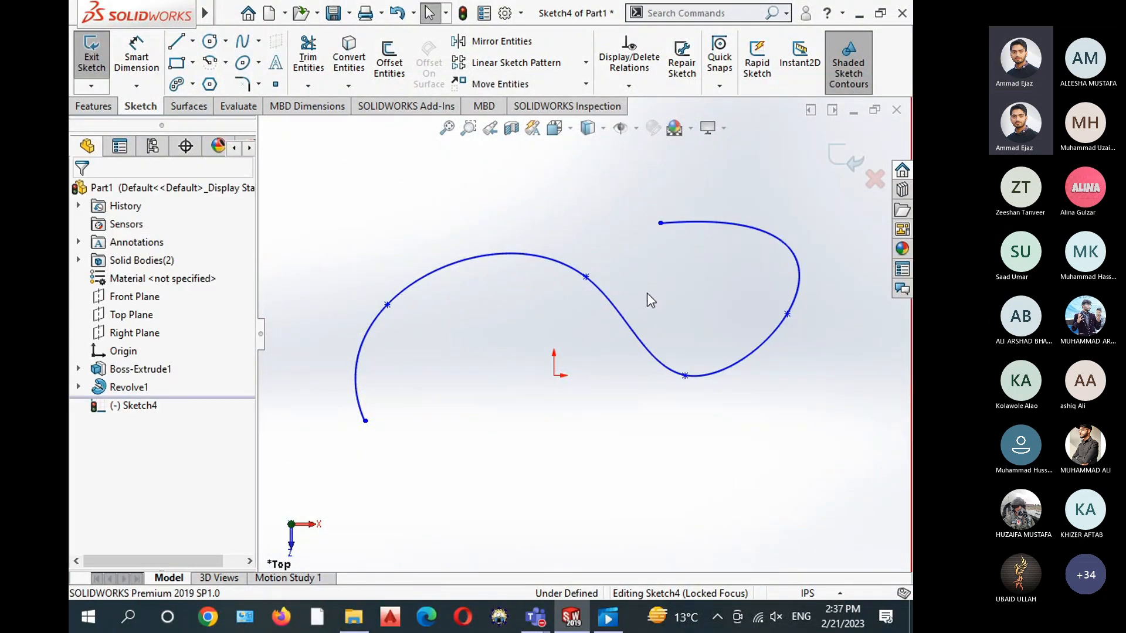
mouse_move(528, 467)
middle_down()
mouse_move(526, 377)
mouse_move(514, 409)
middle_up()
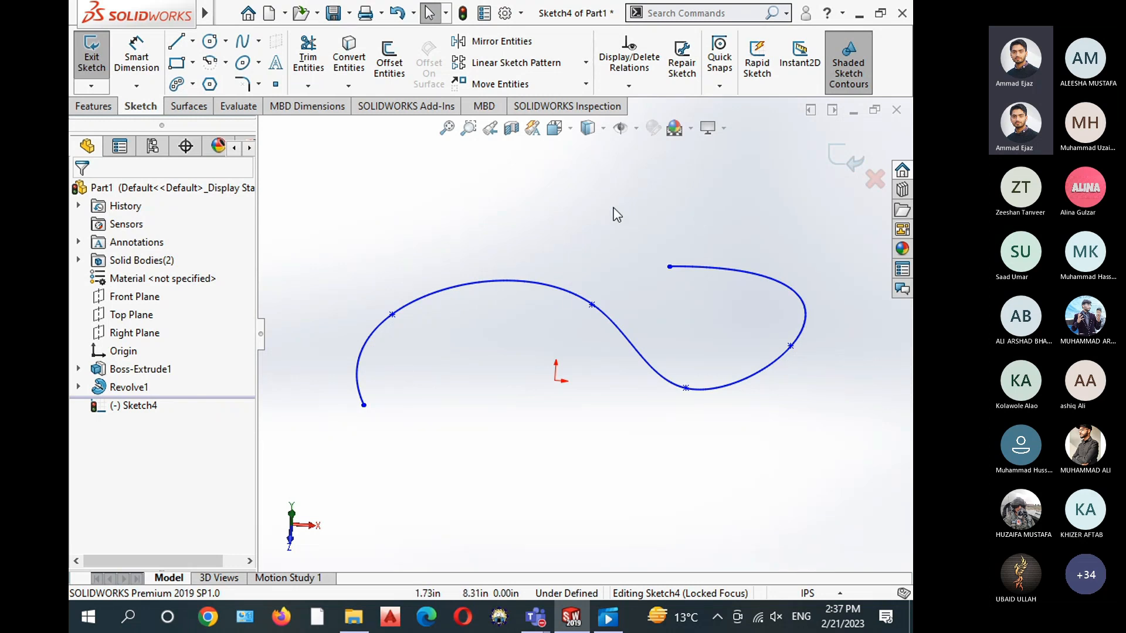
middle_drag(450, 263, 466, 232)
click(837, 157)
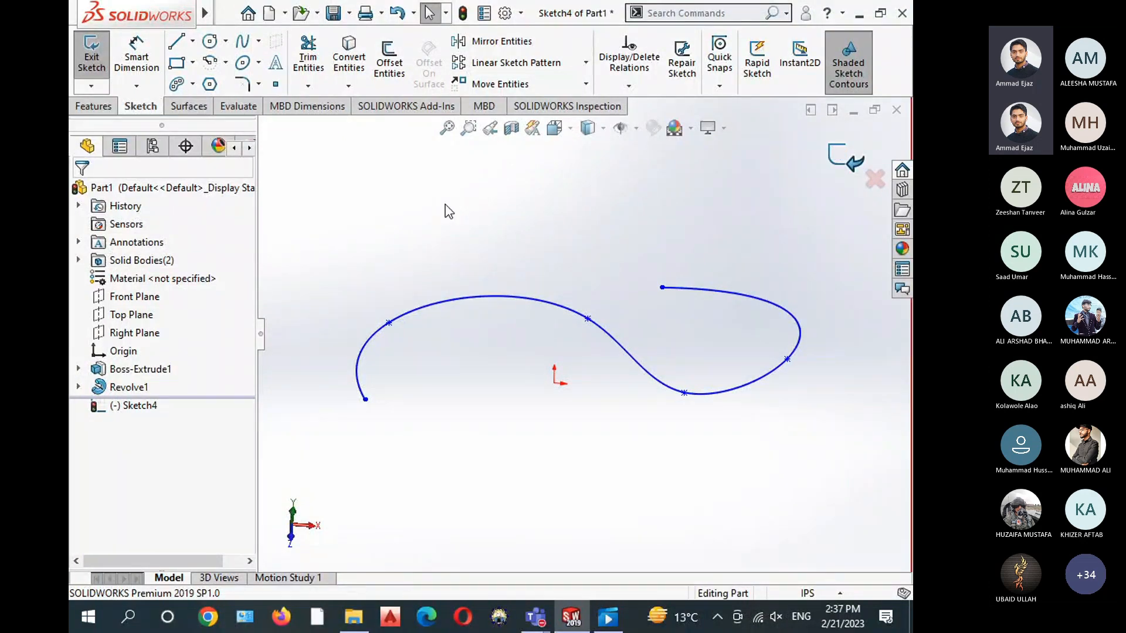
Start a Swept Boss/Base along the spline with a circular profile of 1 in diameter
click(458, 301)
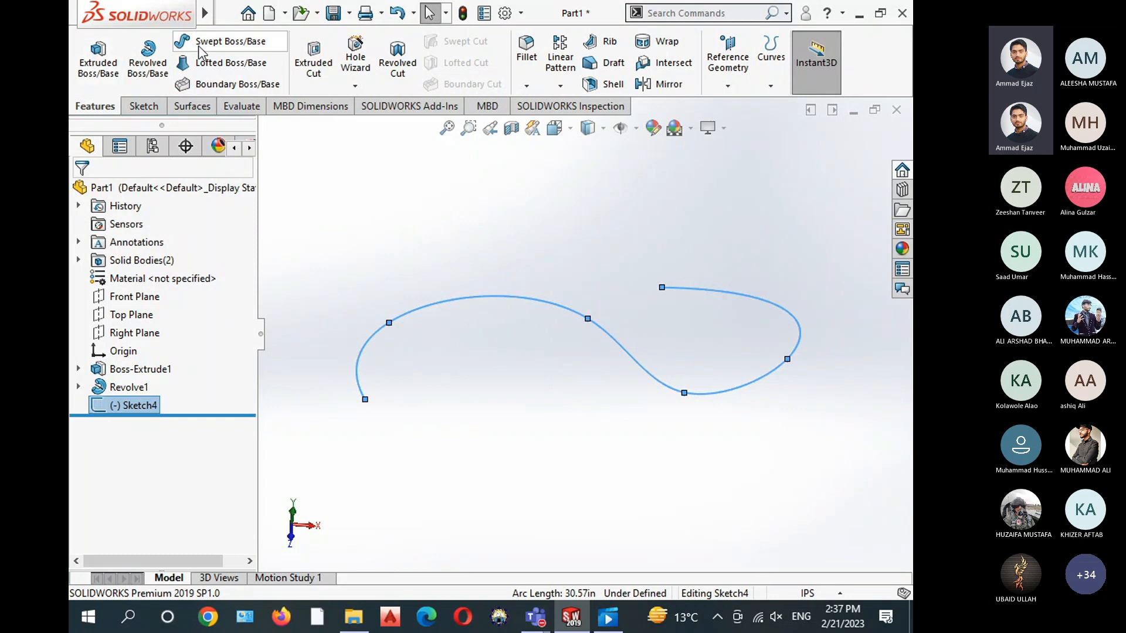
click(222, 48)
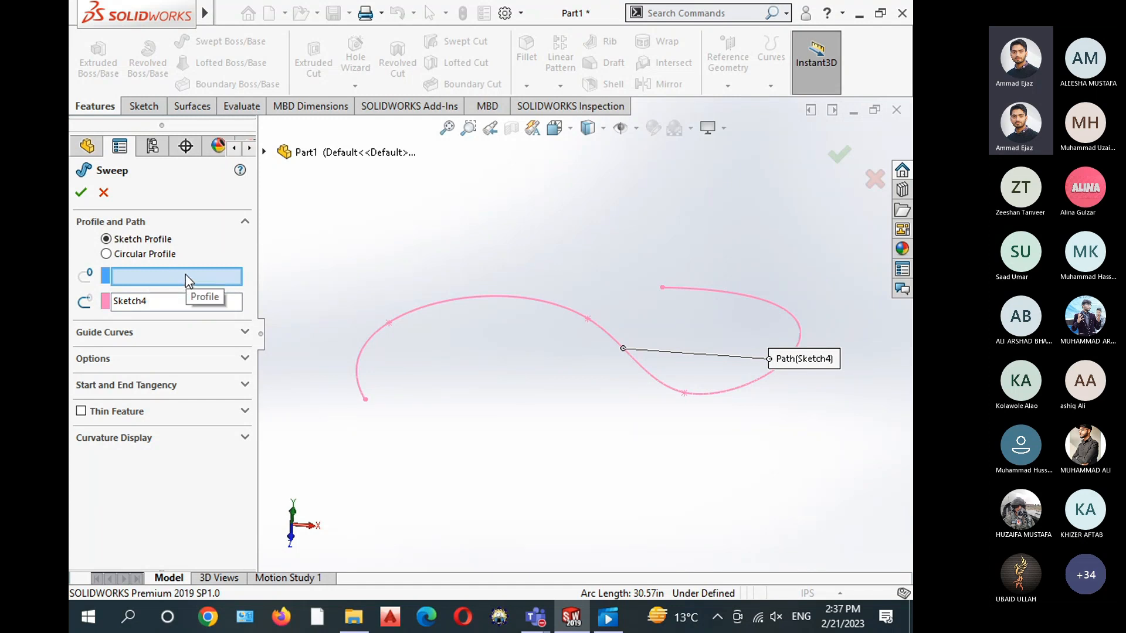
click(134, 255)
scroll(394, 409, down, 8)
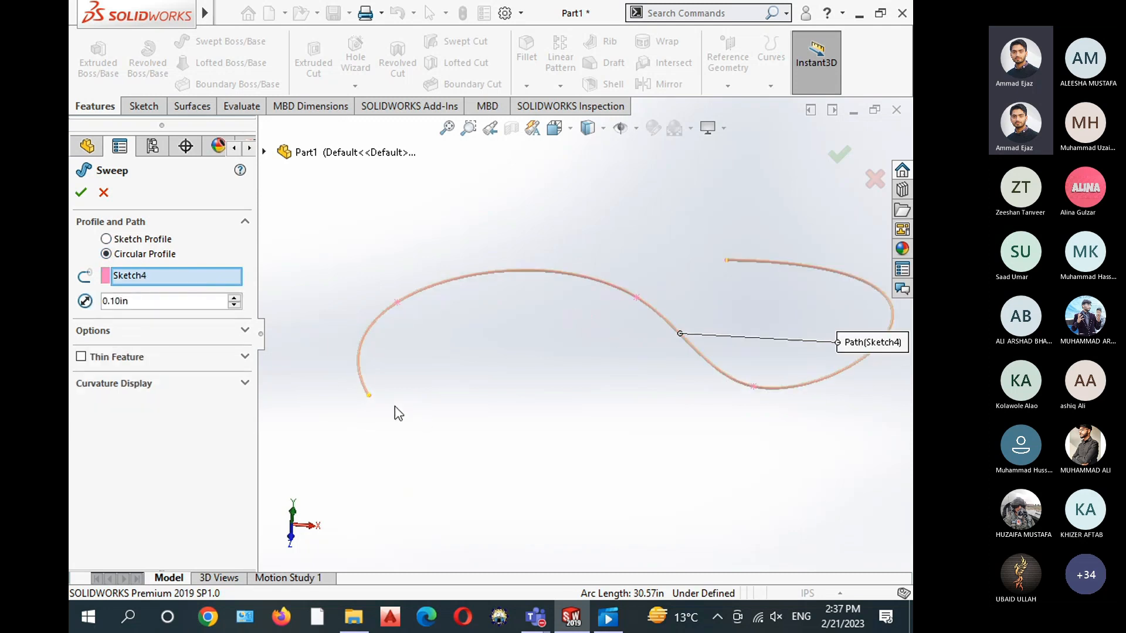
scroll(432, 376, up, 8)
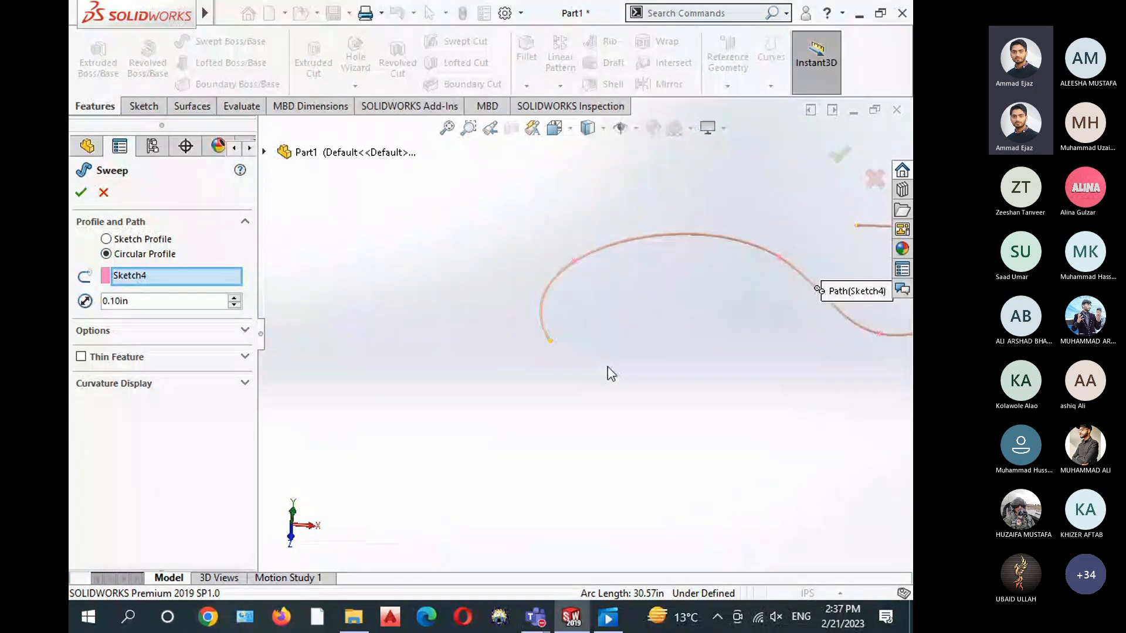
click(148, 302)
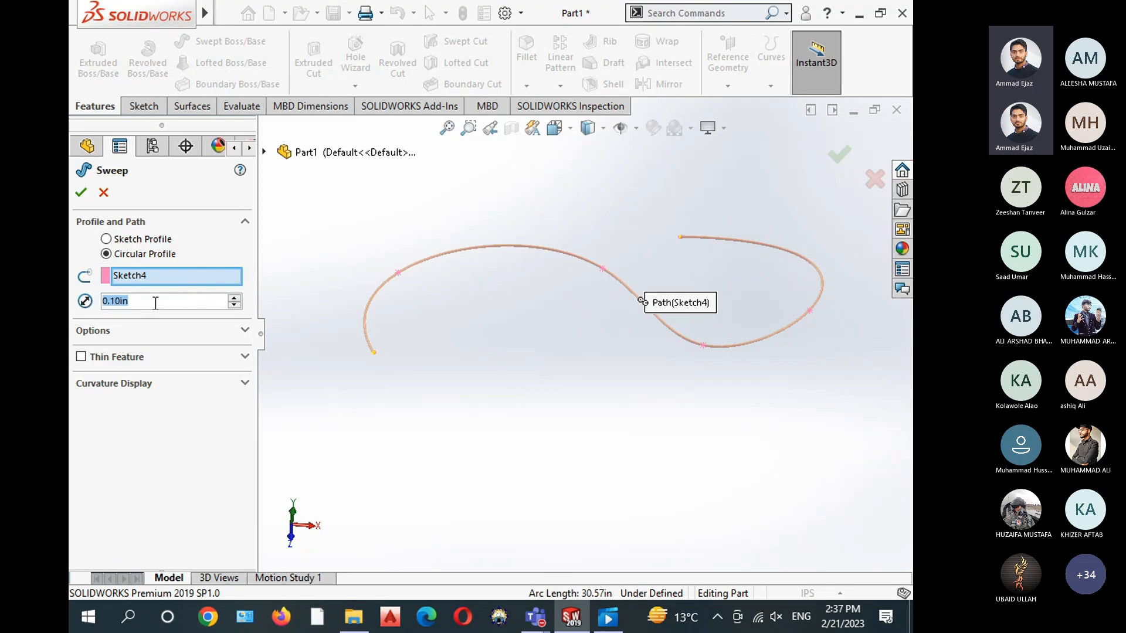
text(1)
key(Return)
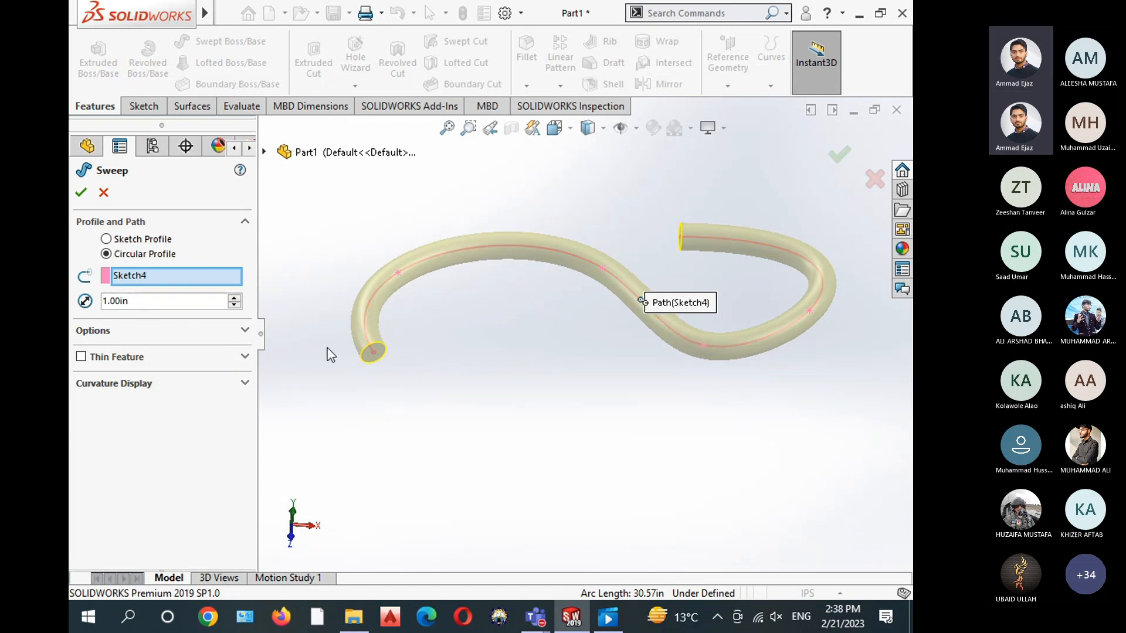
Make the sweep a one-direction thin feature with a wall thickness of 0.1 in
click(129, 337)
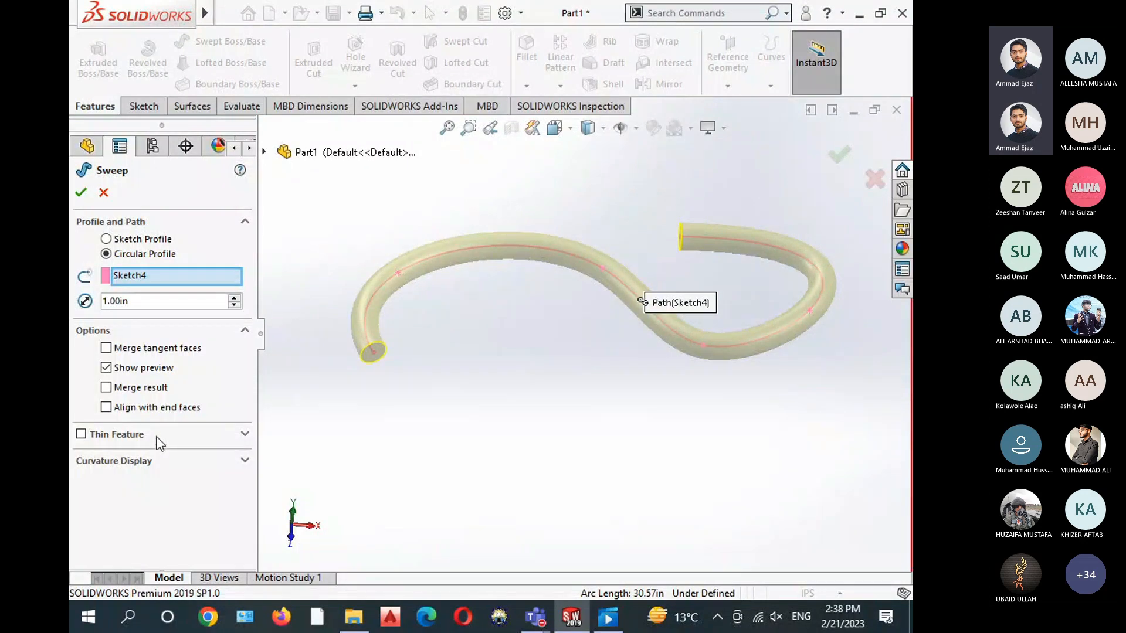
click(196, 437)
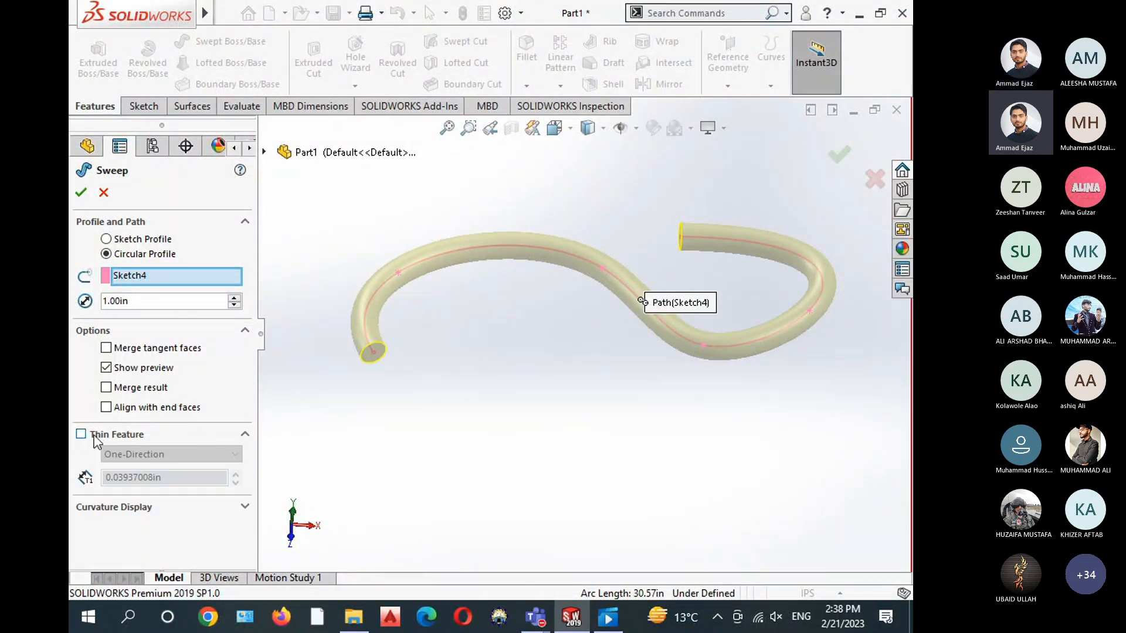
scroll(378, 349, down, 3)
scroll(371, 341, down, 3)
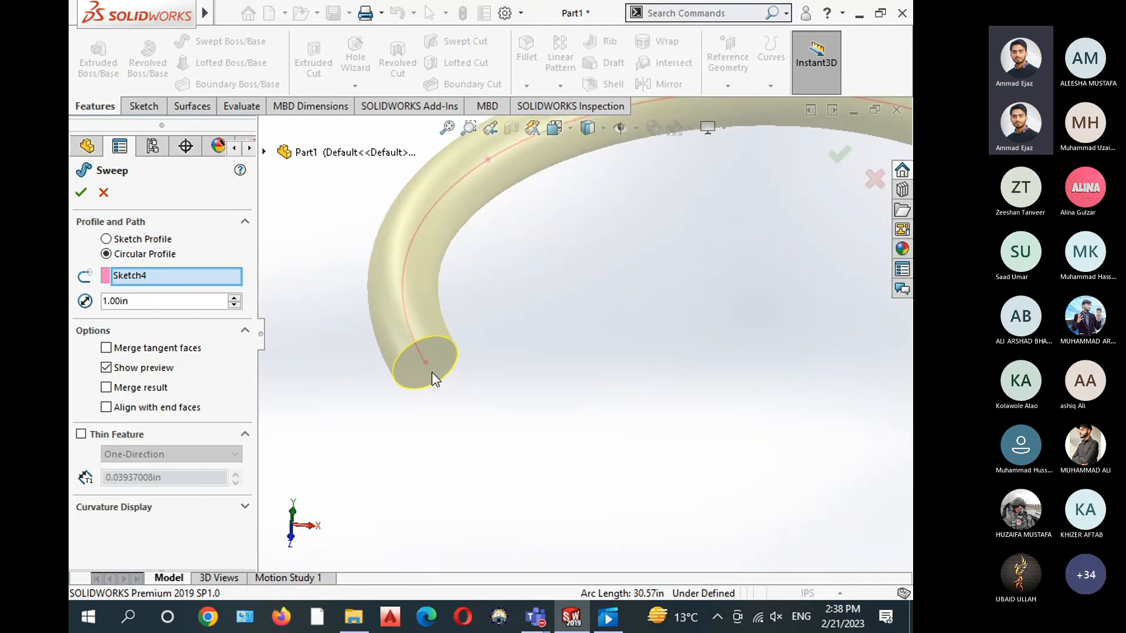
click(82, 435)
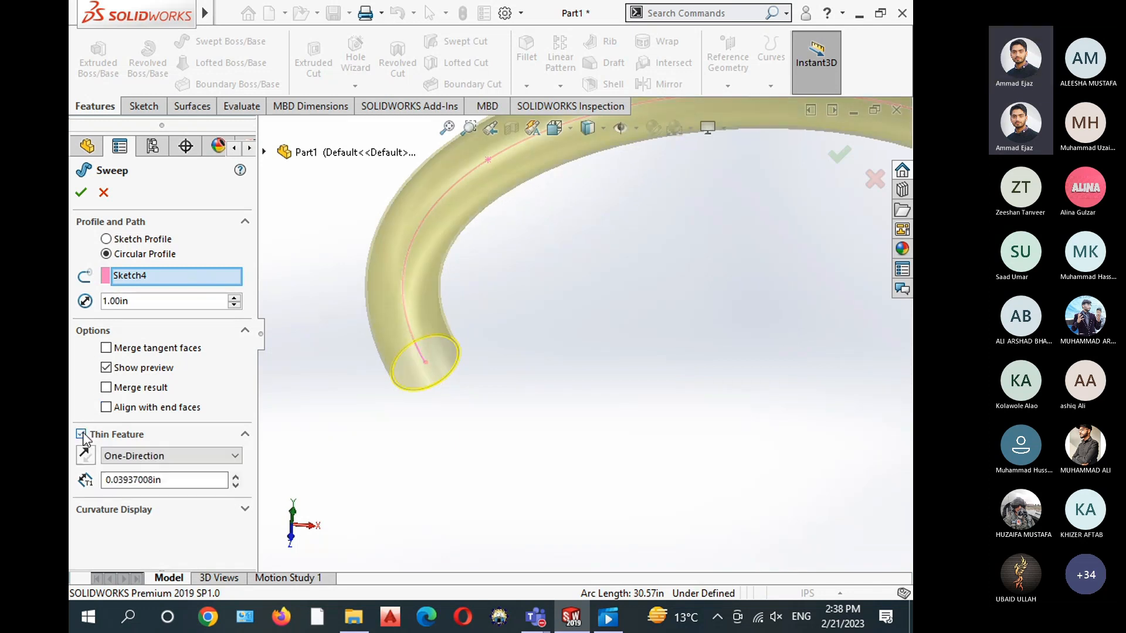
middle_drag(445, 367, 440, 319)
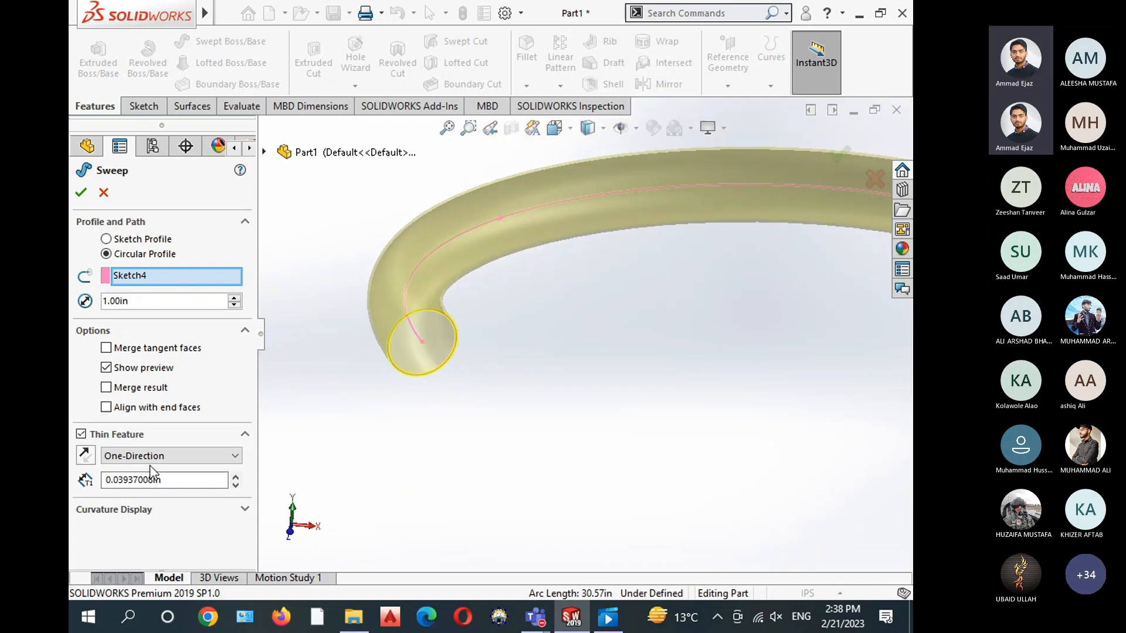
double_click(155, 479)
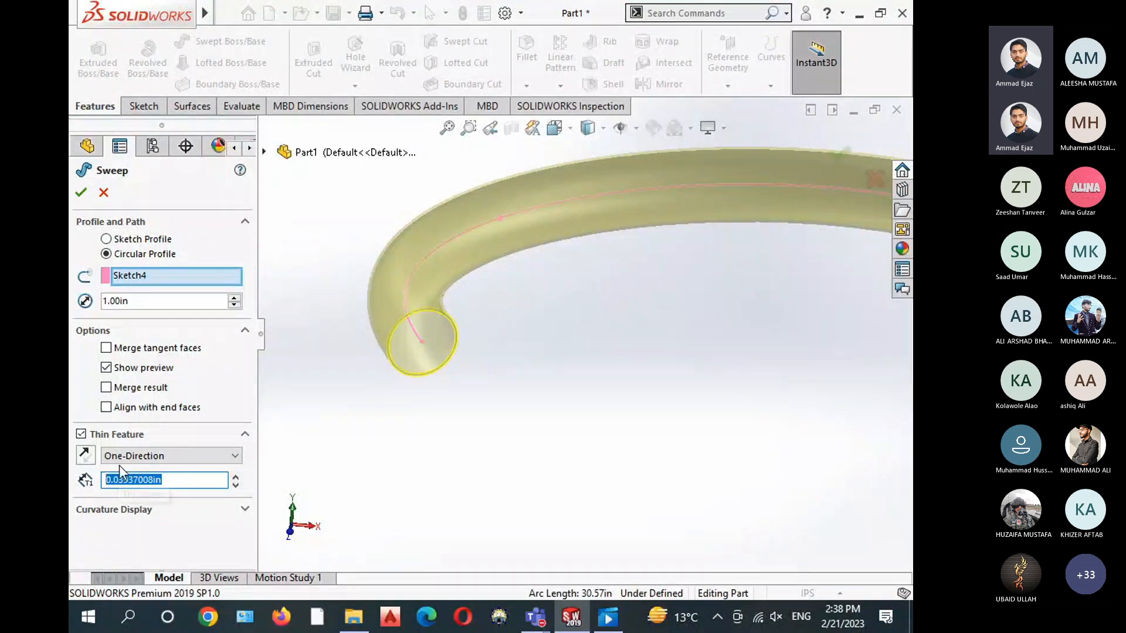
text(0.)
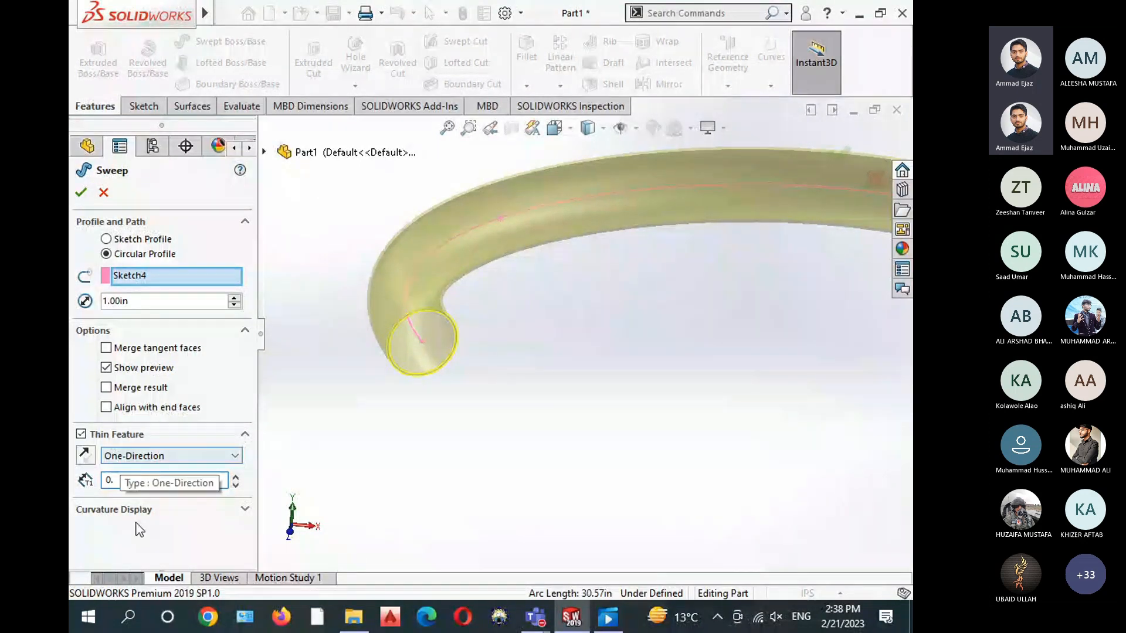
text(1)
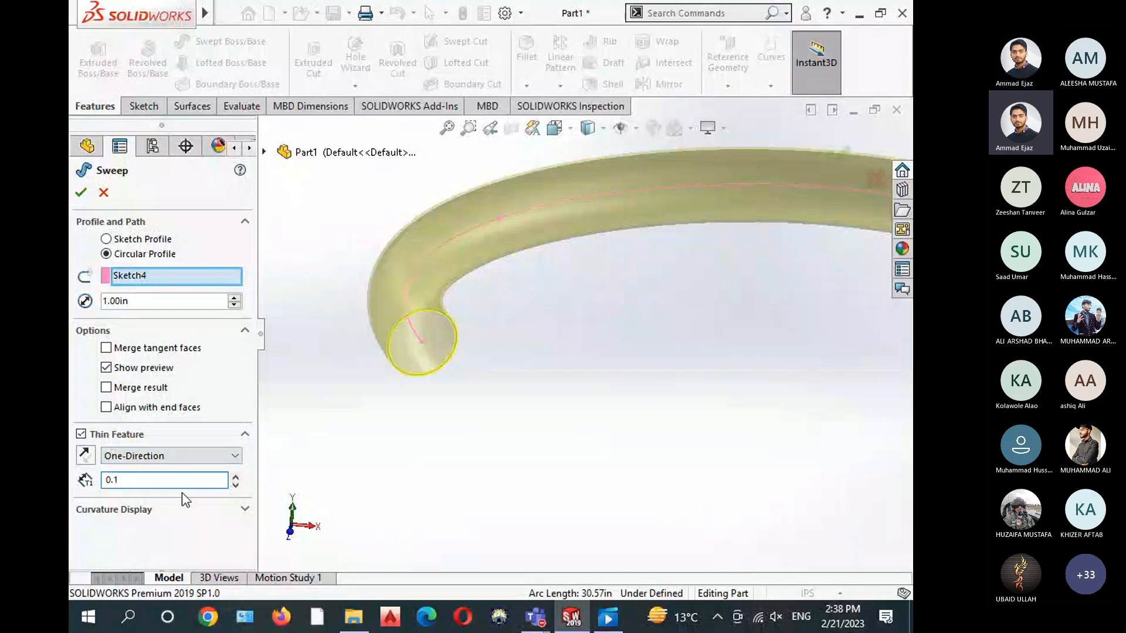
key(Return)
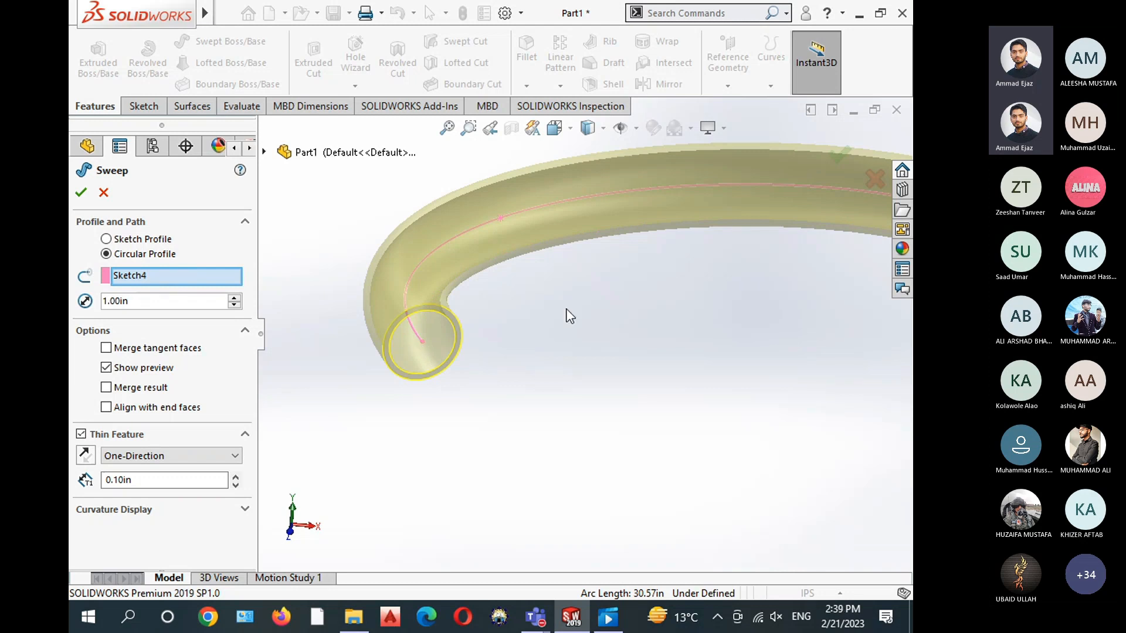
Reverse the thin wall's direction so the thickness is added inside the circular profile
scroll(617, 263, up, 3)
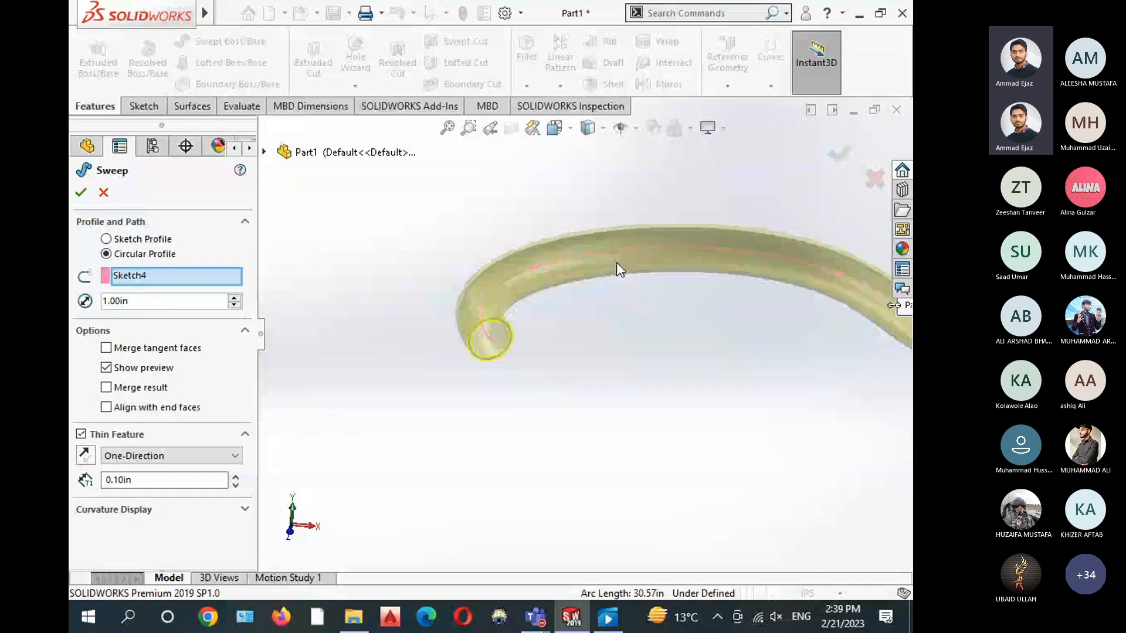
scroll(502, 337, down, 5)
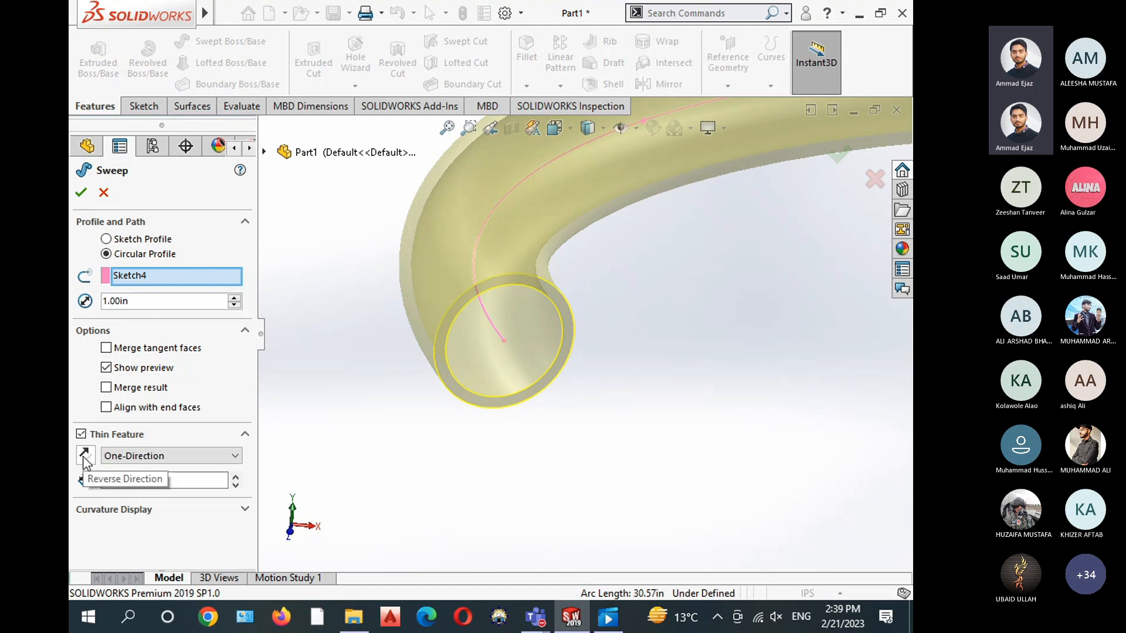
click(85, 456)
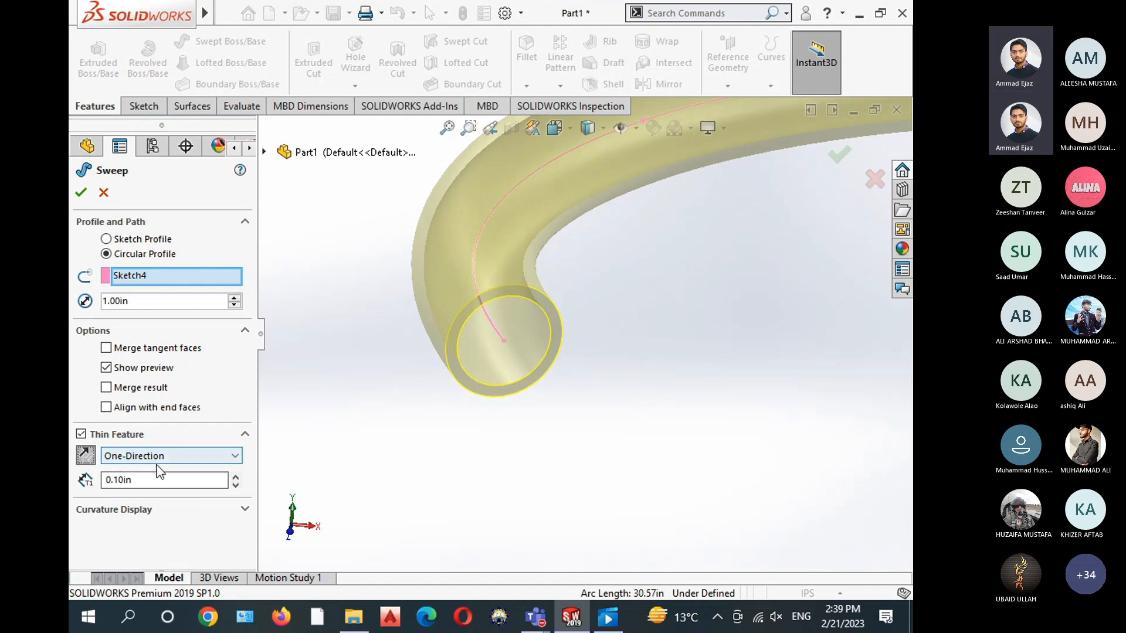
Complete the thin-walled sweep and hide the resulting tube body
click(82, 196)
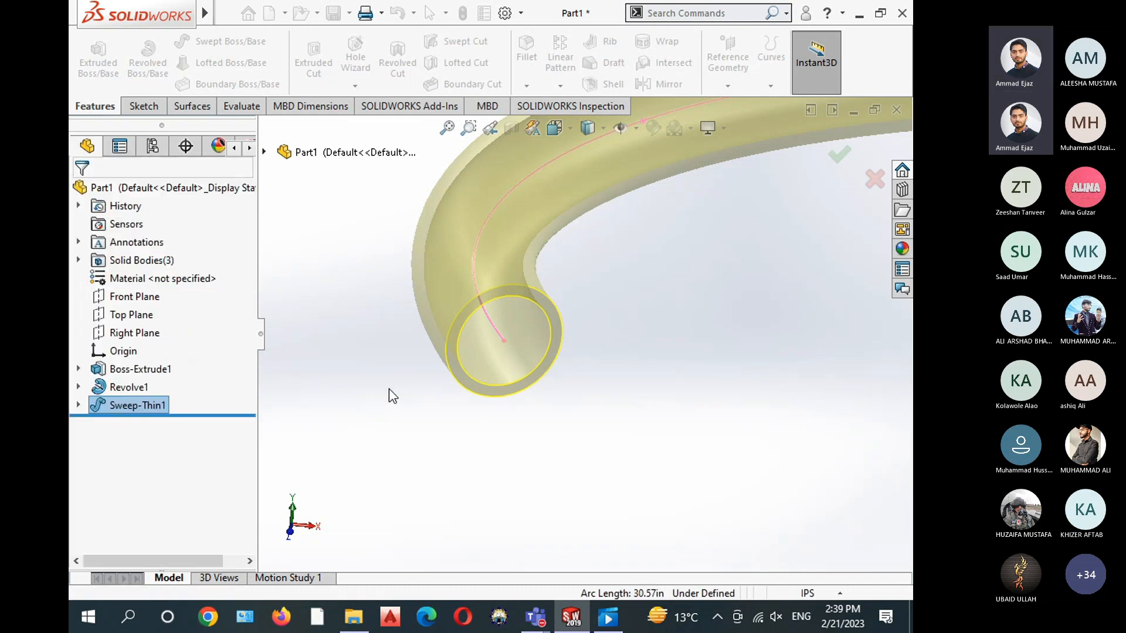
click(554, 127)
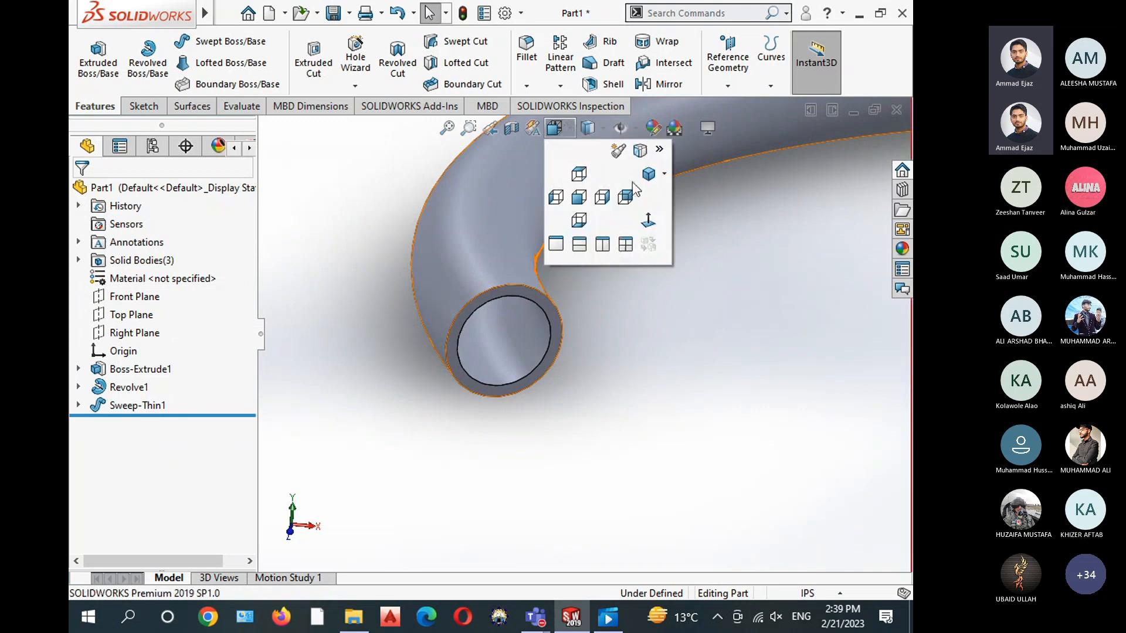
click(629, 206)
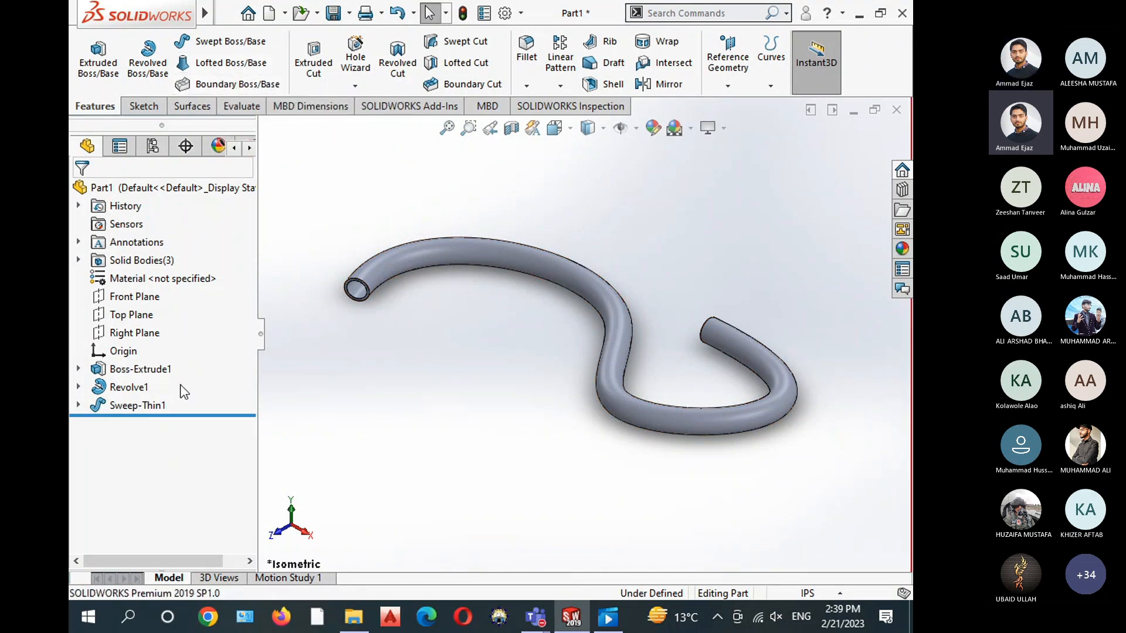
click(141, 405)
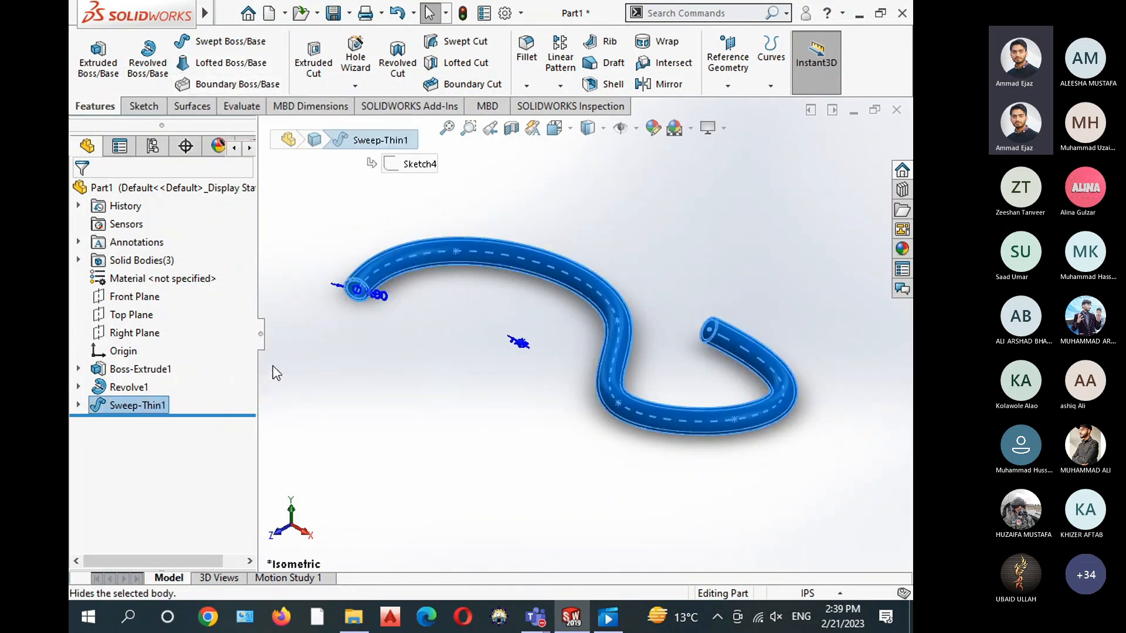
click(273, 366)
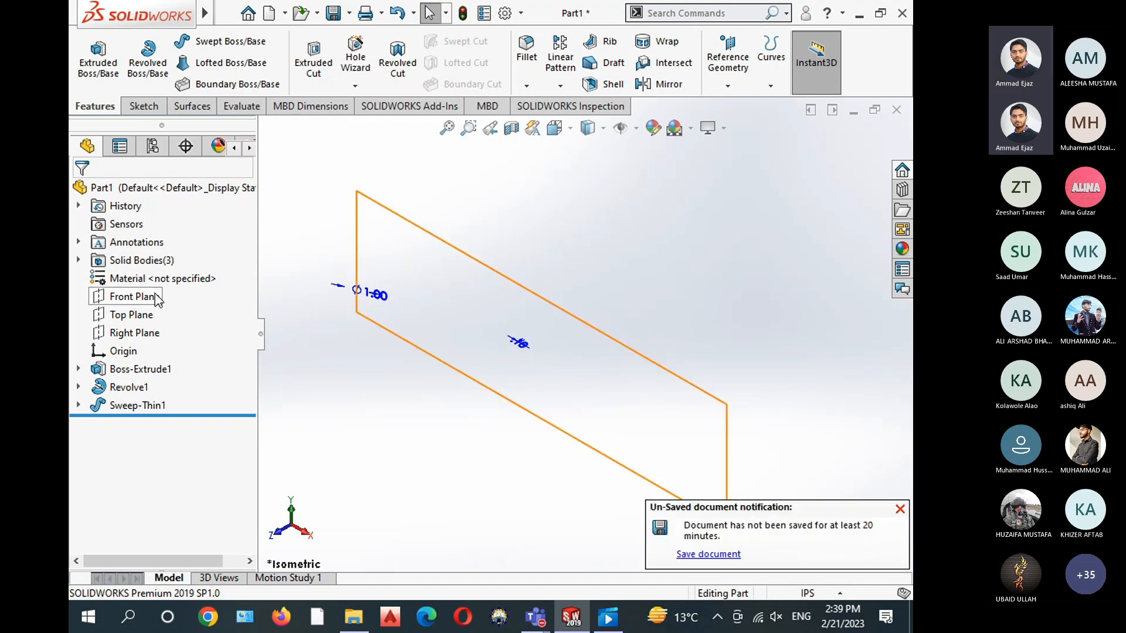
Sketch a center rectangle about 12.05 in wide on the Top Plane, centred on the origin
click(111, 315)
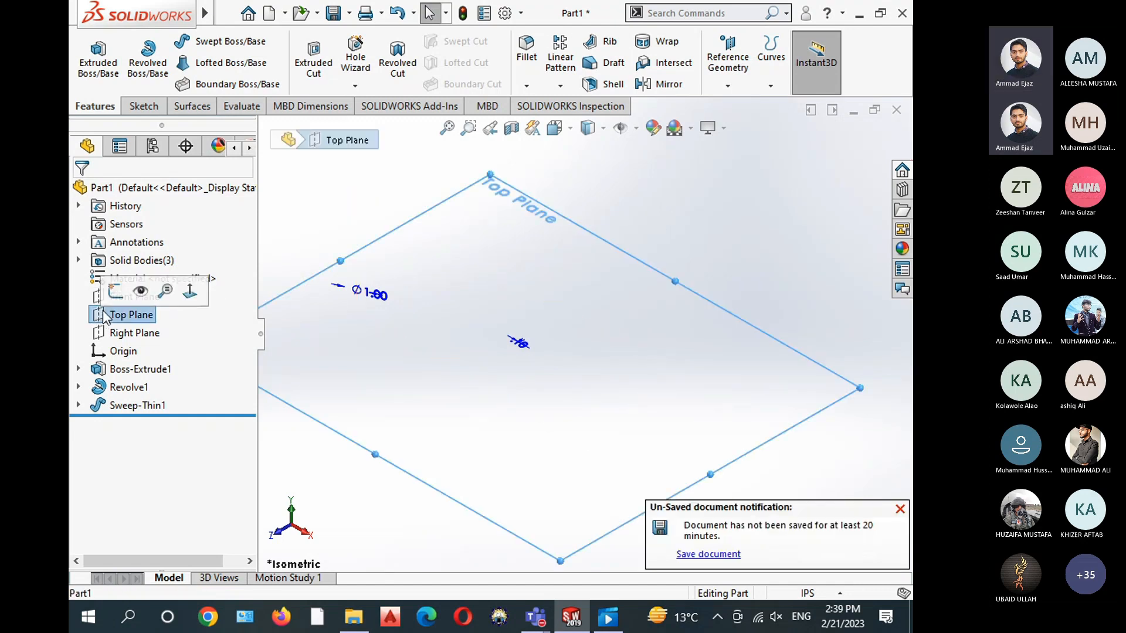
click(115, 290)
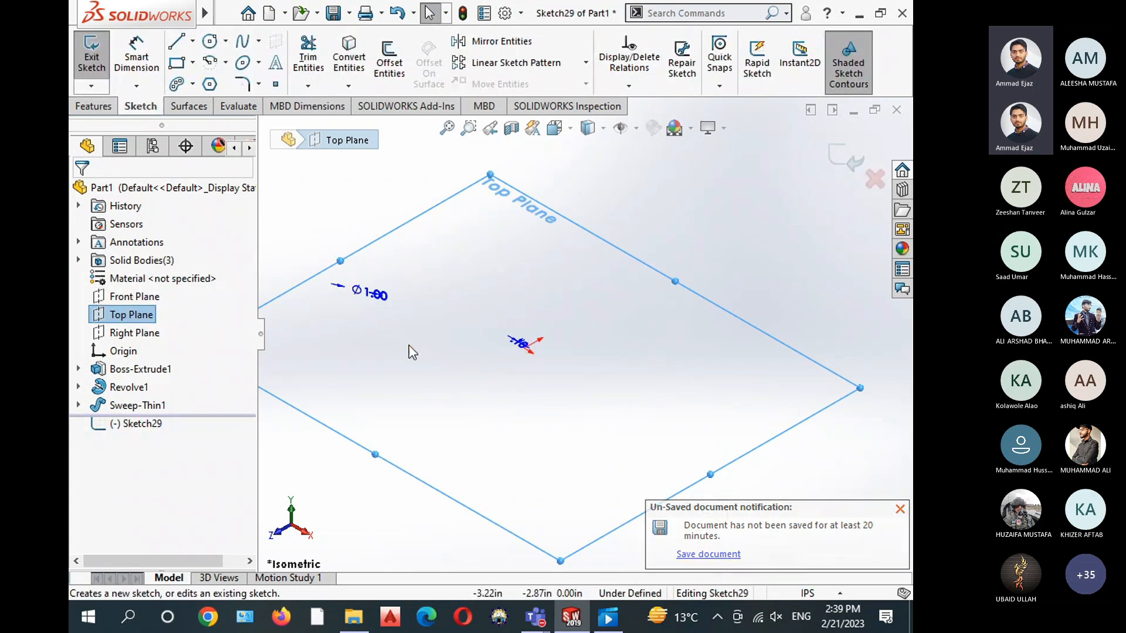
click(555, 127)
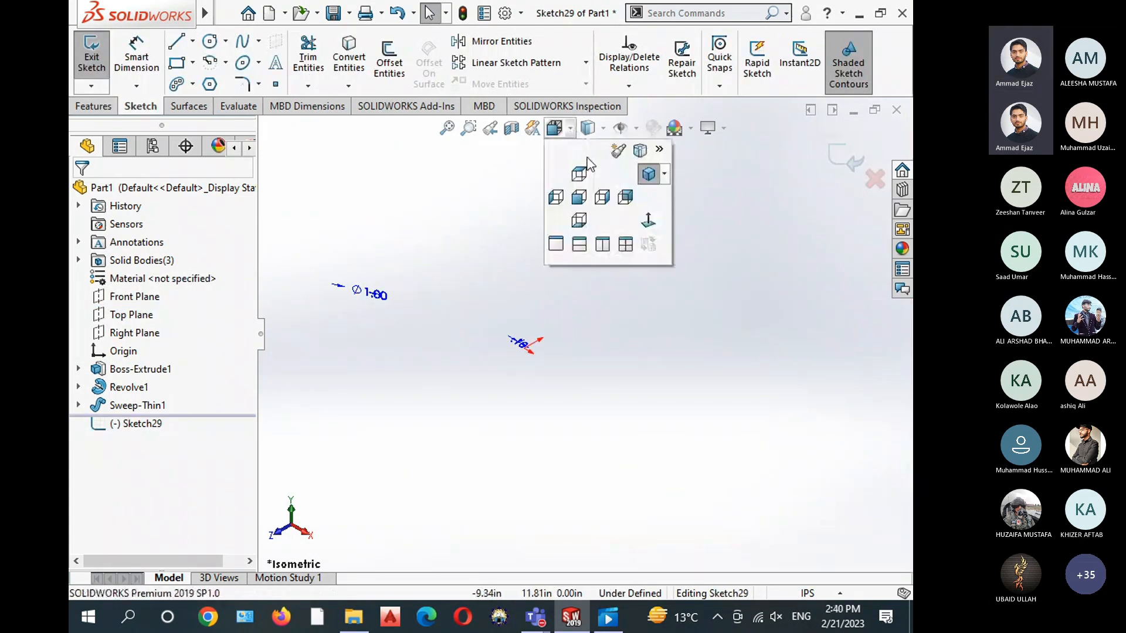
click(646, 216)
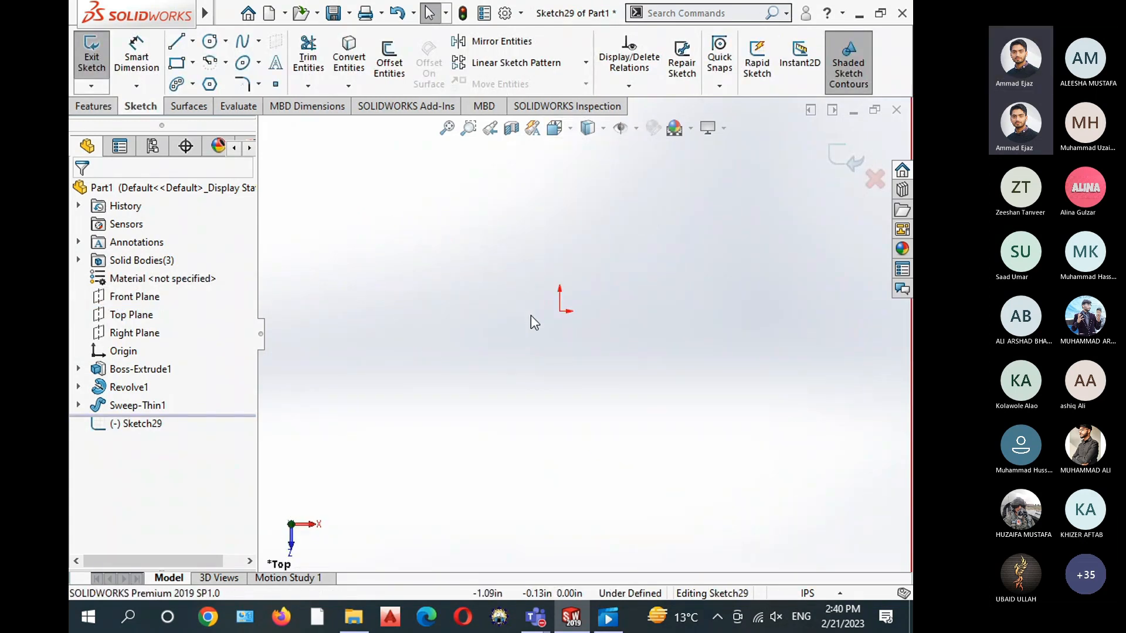
ctrl+middle_drag(515, 315, 485, 373)
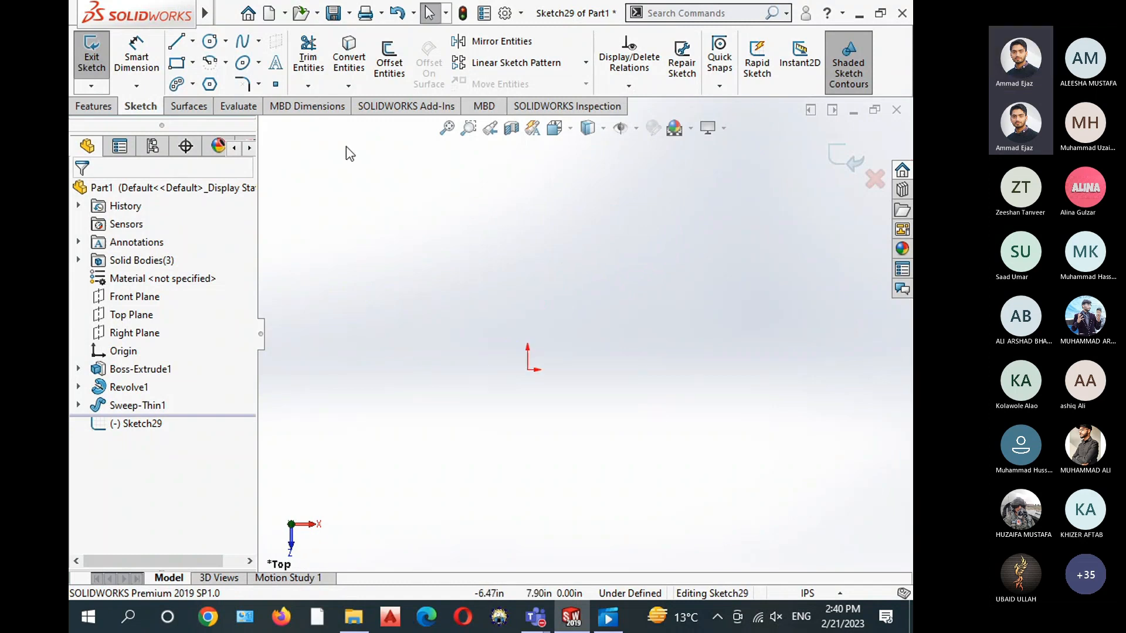
click(176, 66)
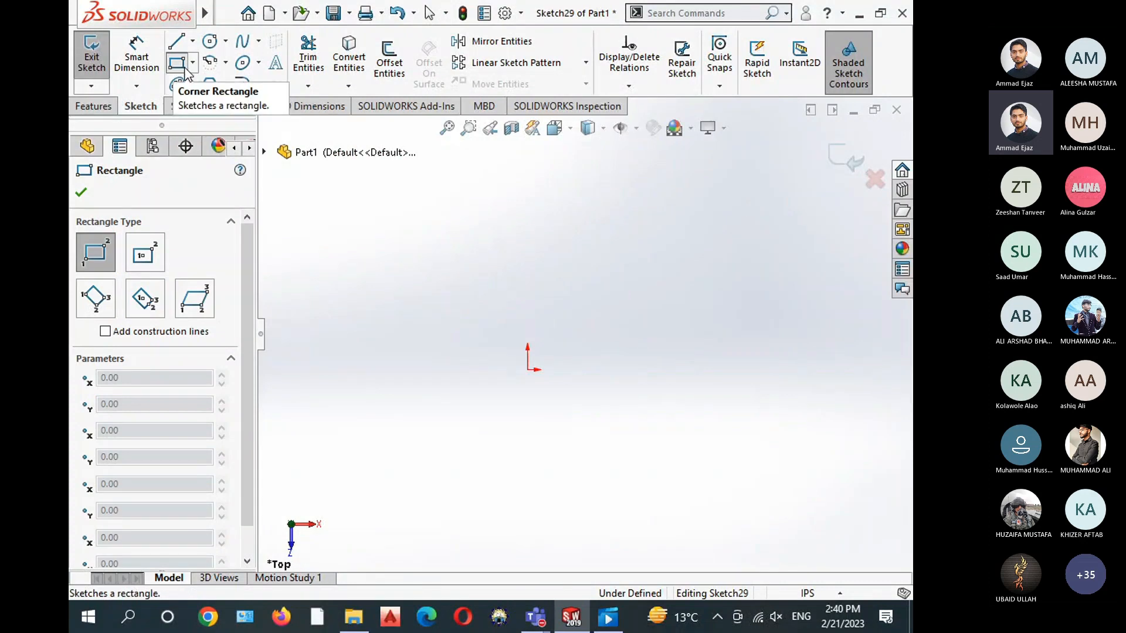
click(152, 262)
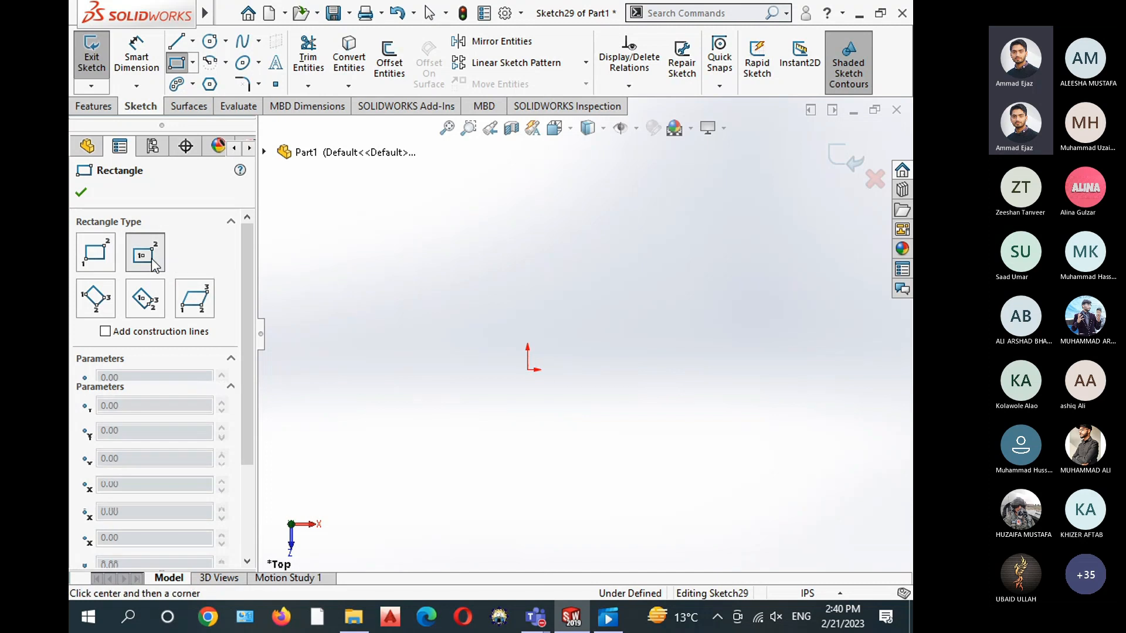
click(527, 370)
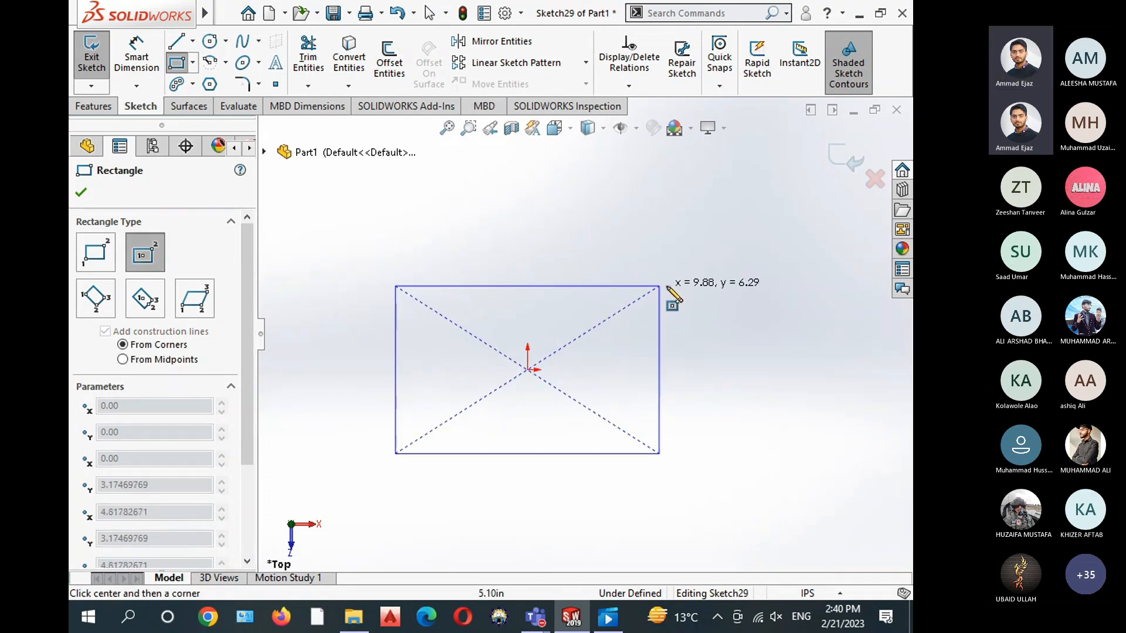
click(688, 284)
right_click(636, 270)
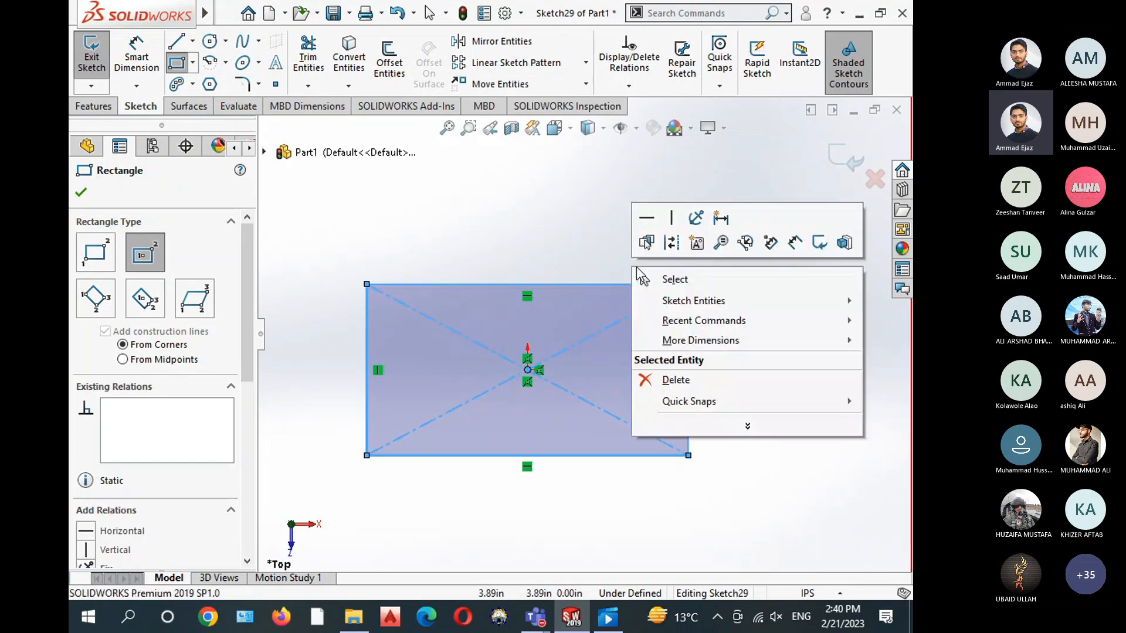
click(671, 281)
Dimension the rectangle's upper horizontal edge to a width of 12 in
click(136, 57)
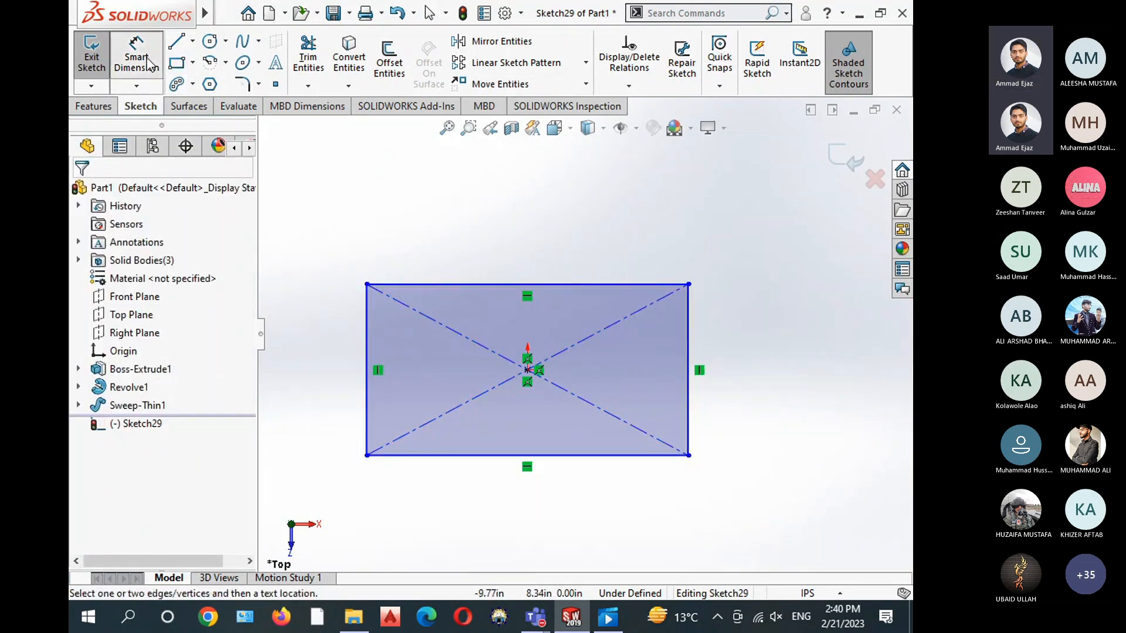
click(502, 285)
click(513, 250)
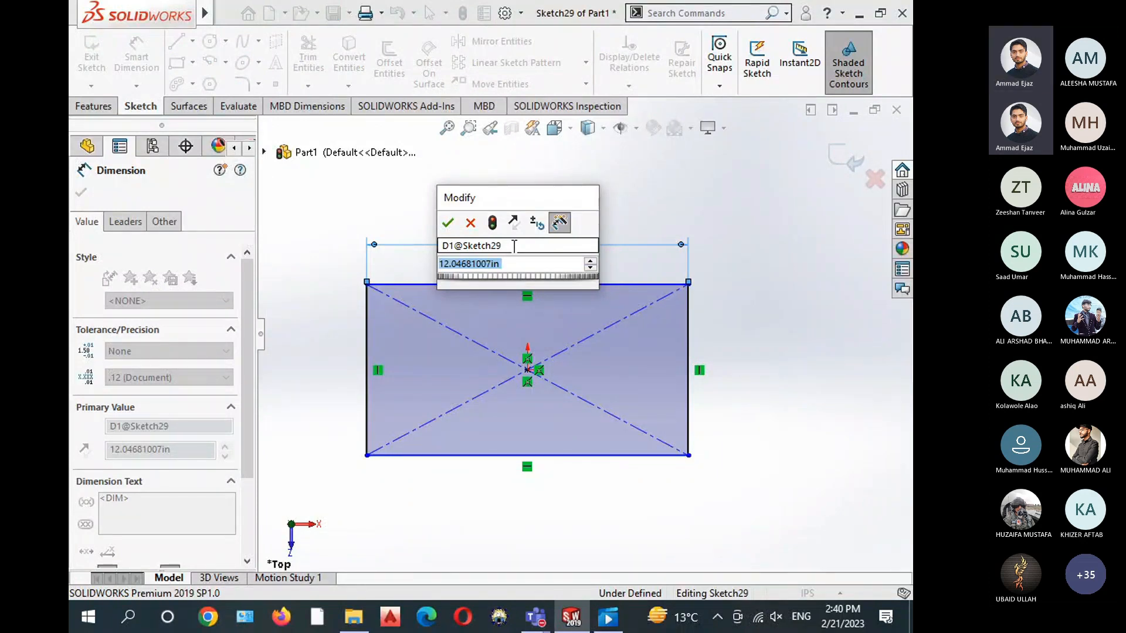
text(12)
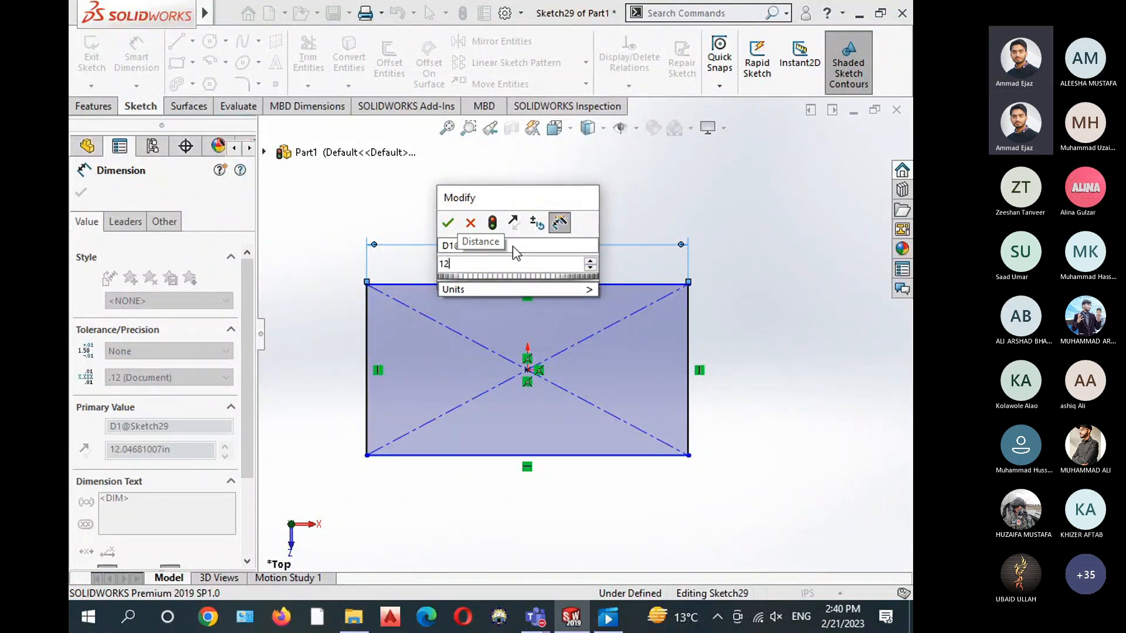
key(Return)
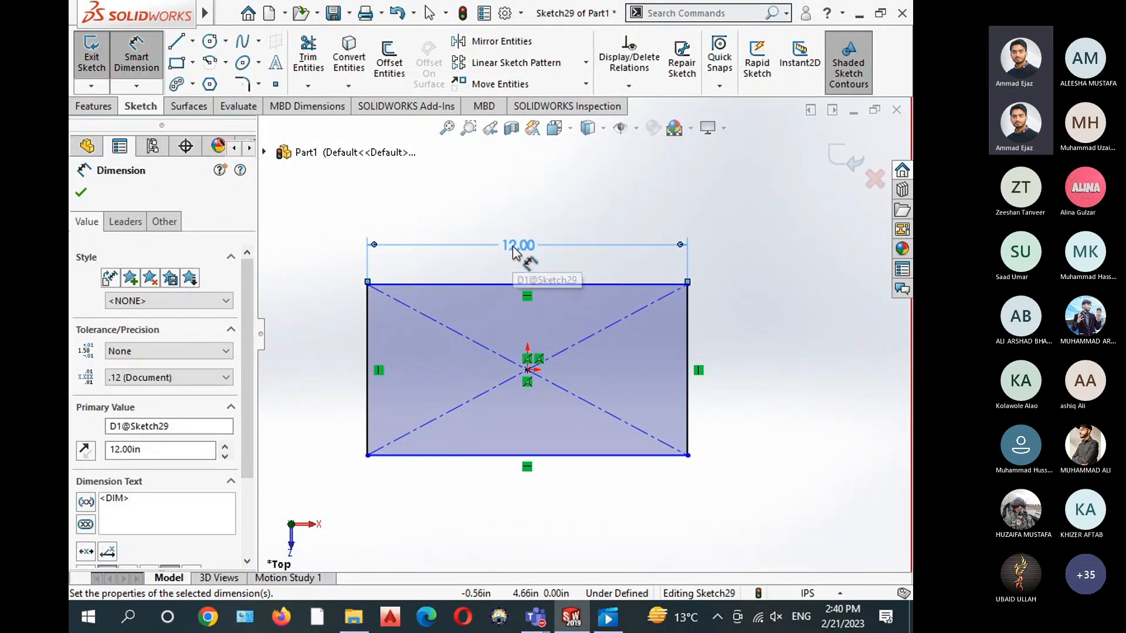
Dimension the rectangle's vertical side to 6 in, exit the sketch and show the model in isometric view
click(689, 346)
click(770, 378)
text(6)
key(Return)
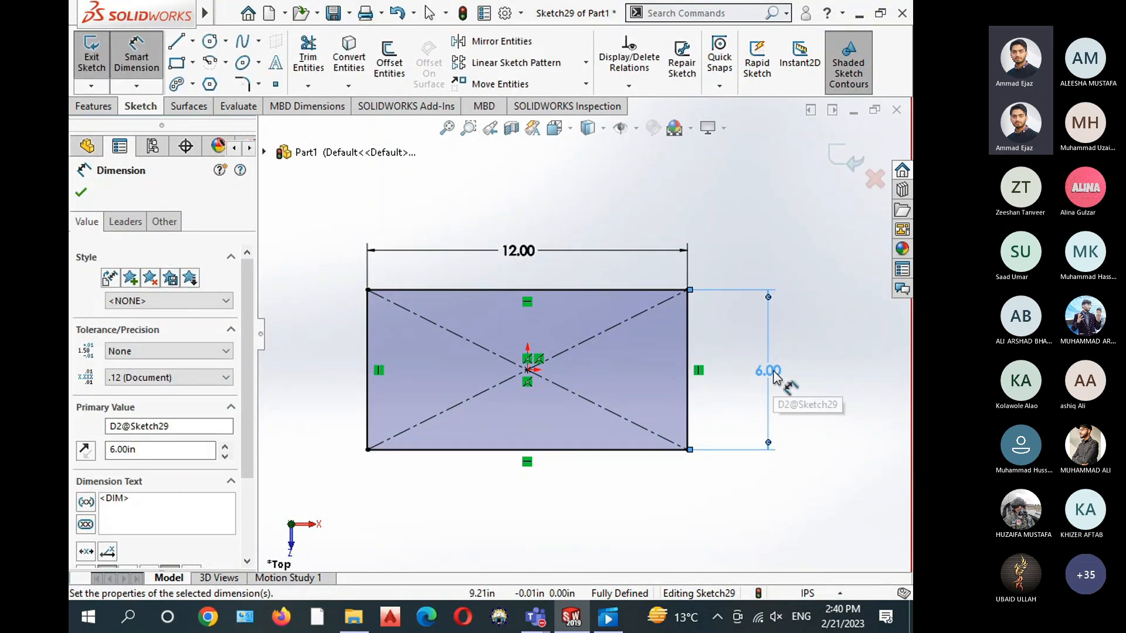
right_click(603, 169)
click(653, 214)
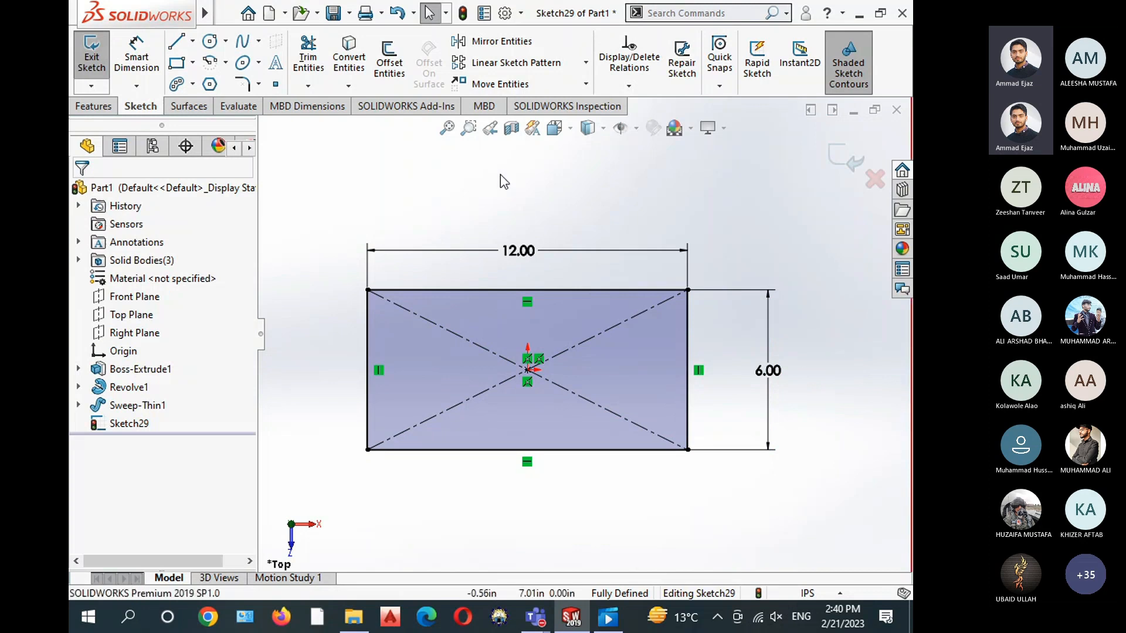
click(842, 157)
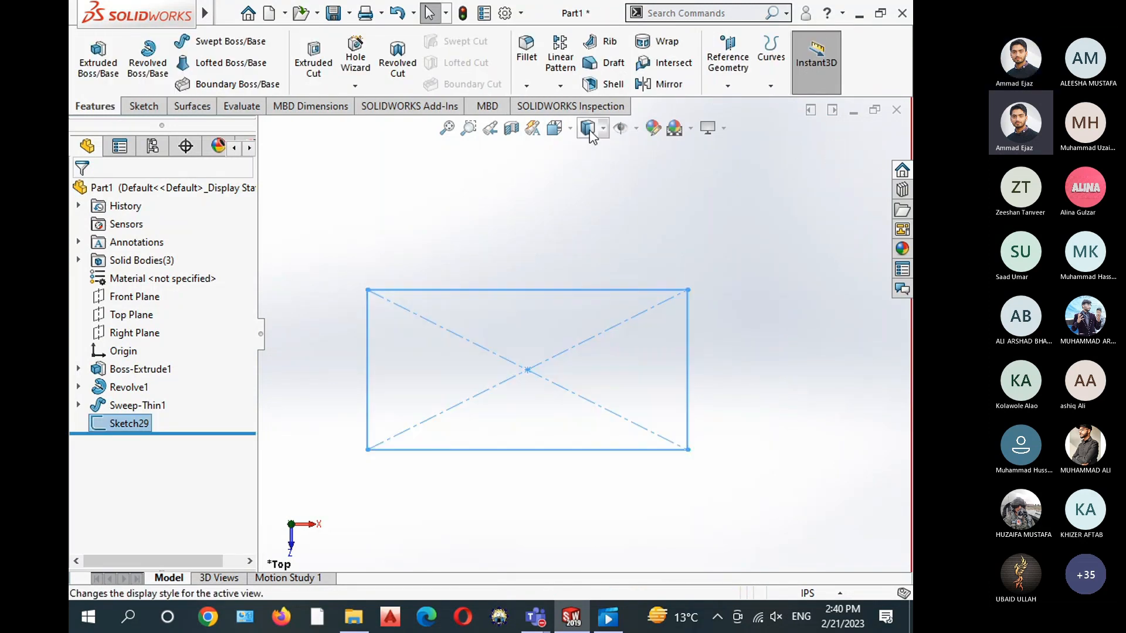
click(553, 128)
click(648, 175)
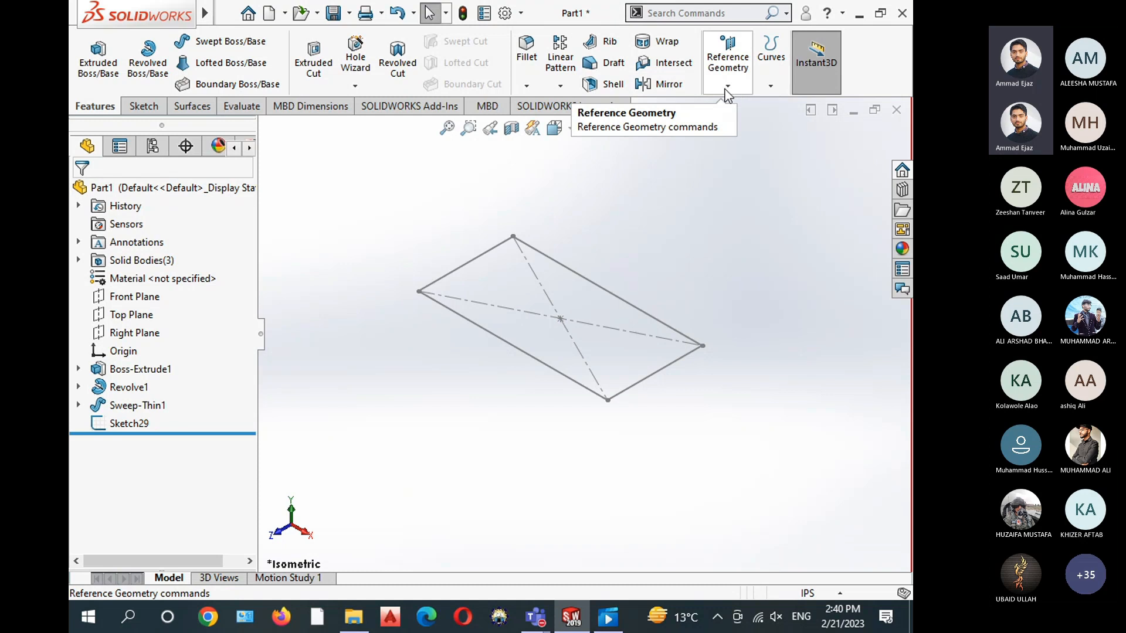
click(106, 320)
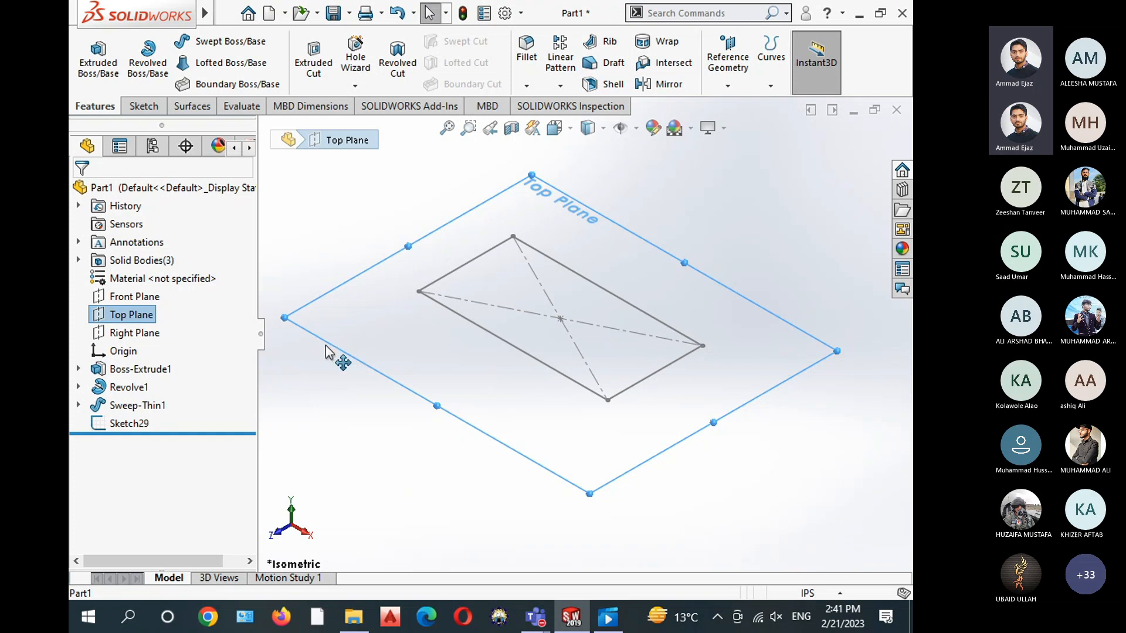
ctrl+drag(321, 343, 321, 288)
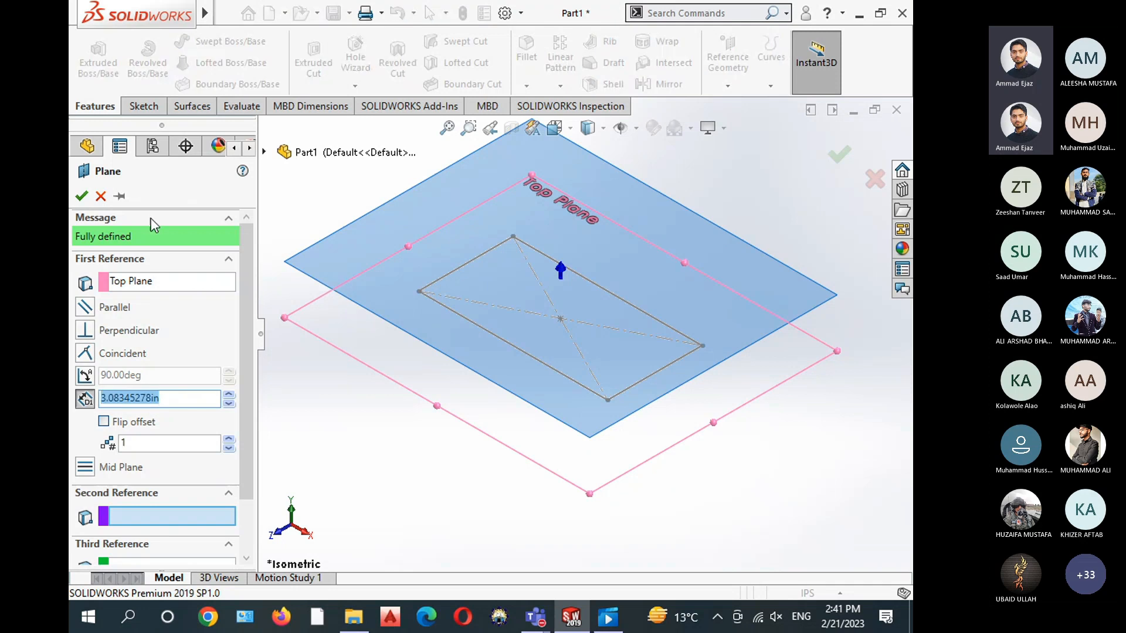
click(100, 196)
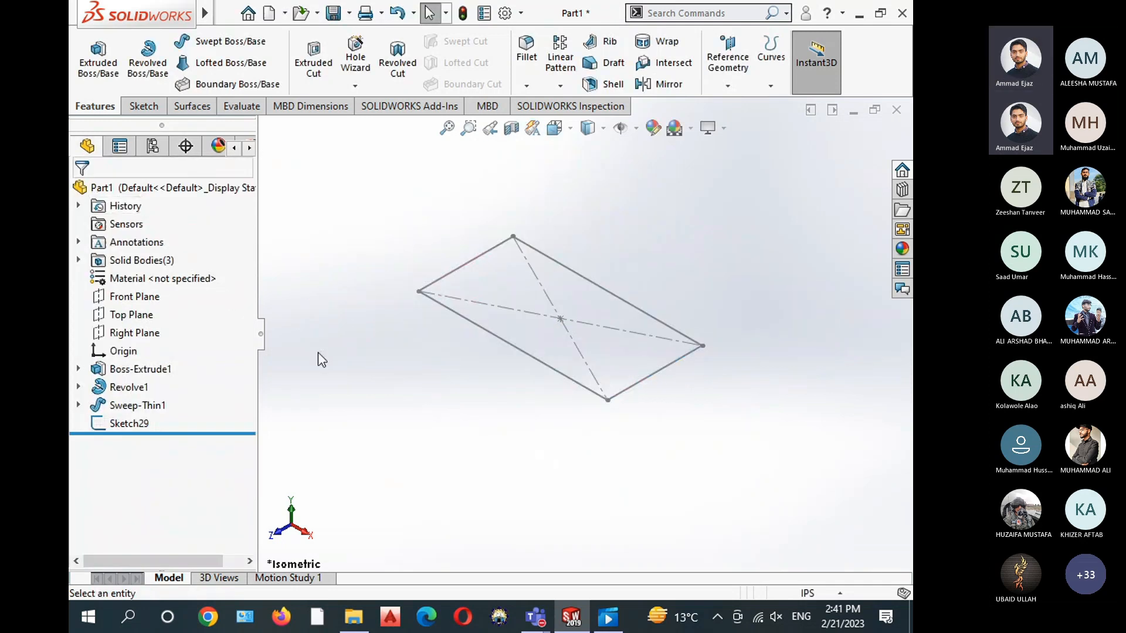
Create a reference plane offset 10 in above the Top Plane
click(130, 316)
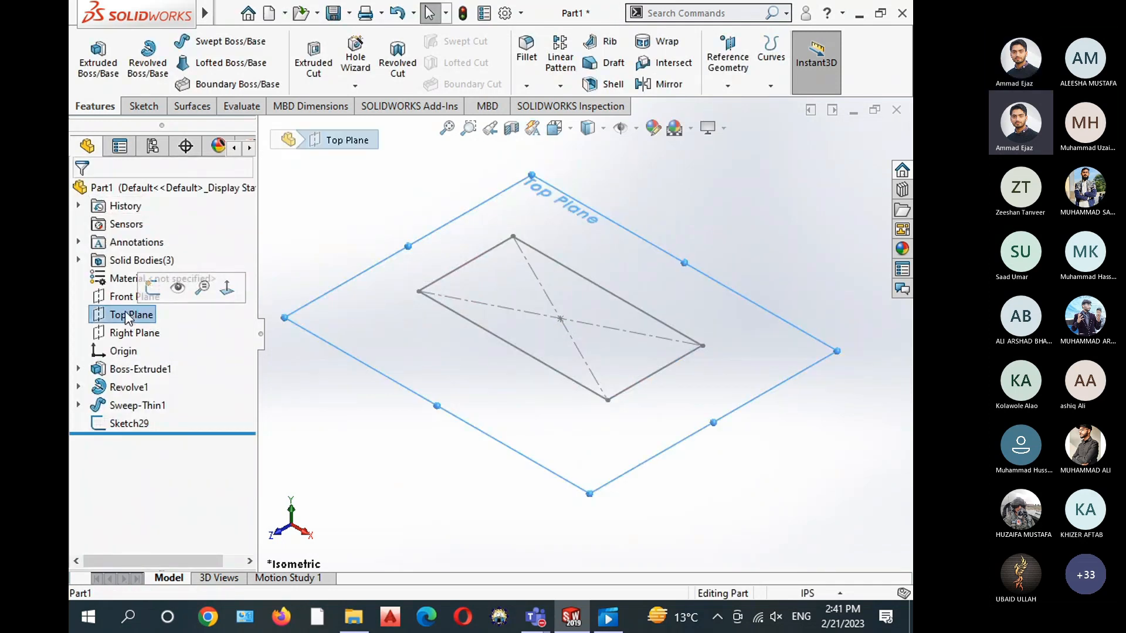
ctrl+drag(344, 359, 346, 221)
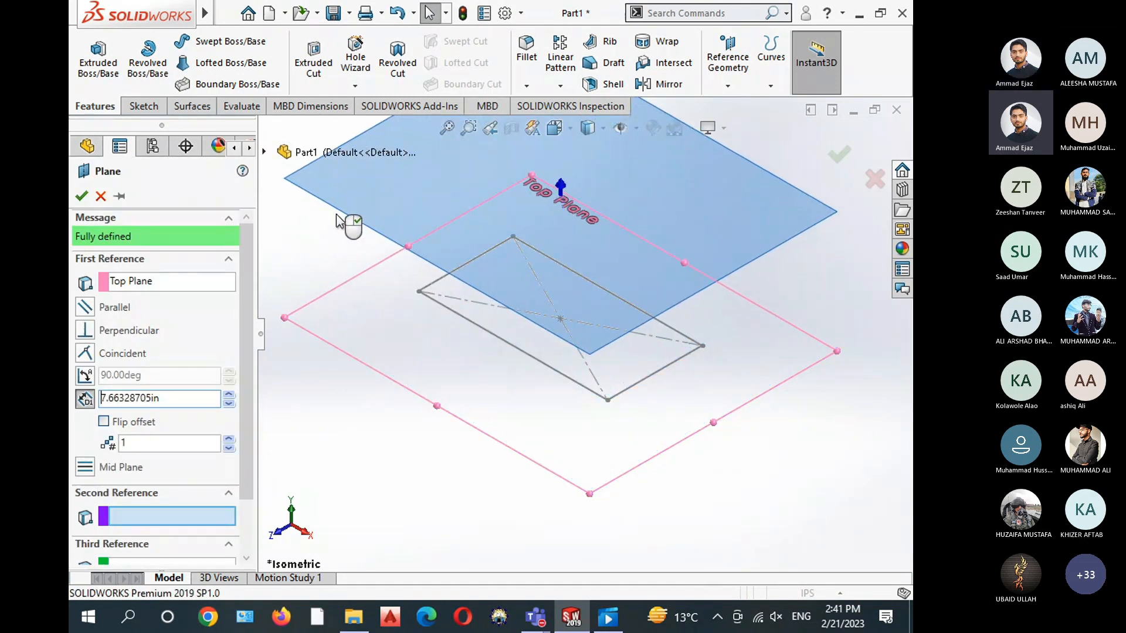
ctrl+middle_drag(402, 339, 398, 401)
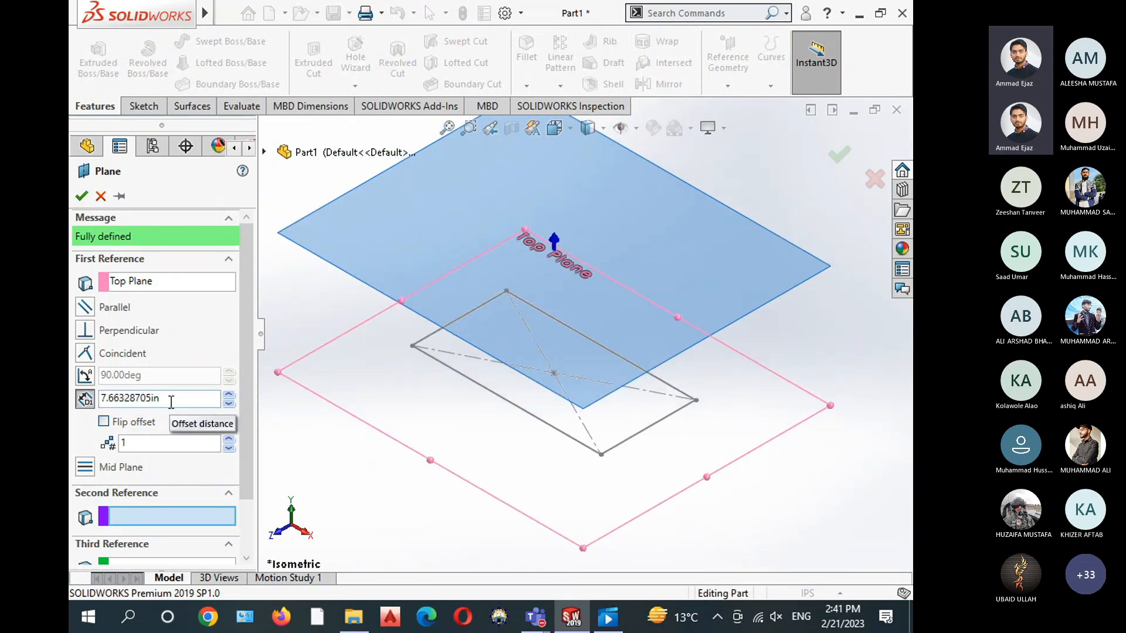
drag(177, 398, 96, 392)
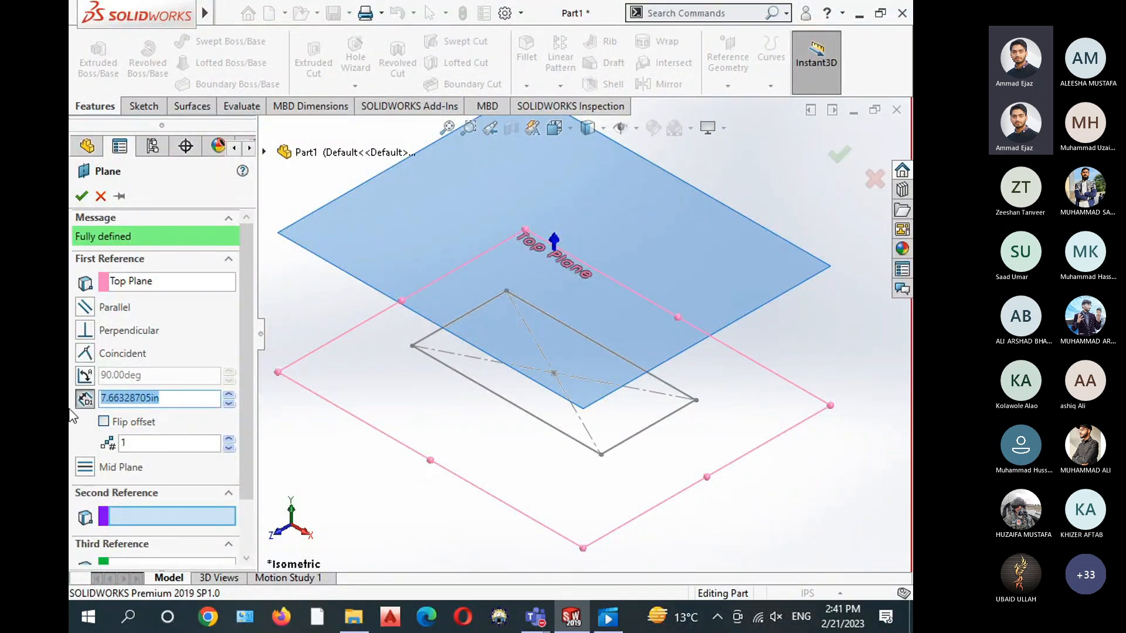
text(10)
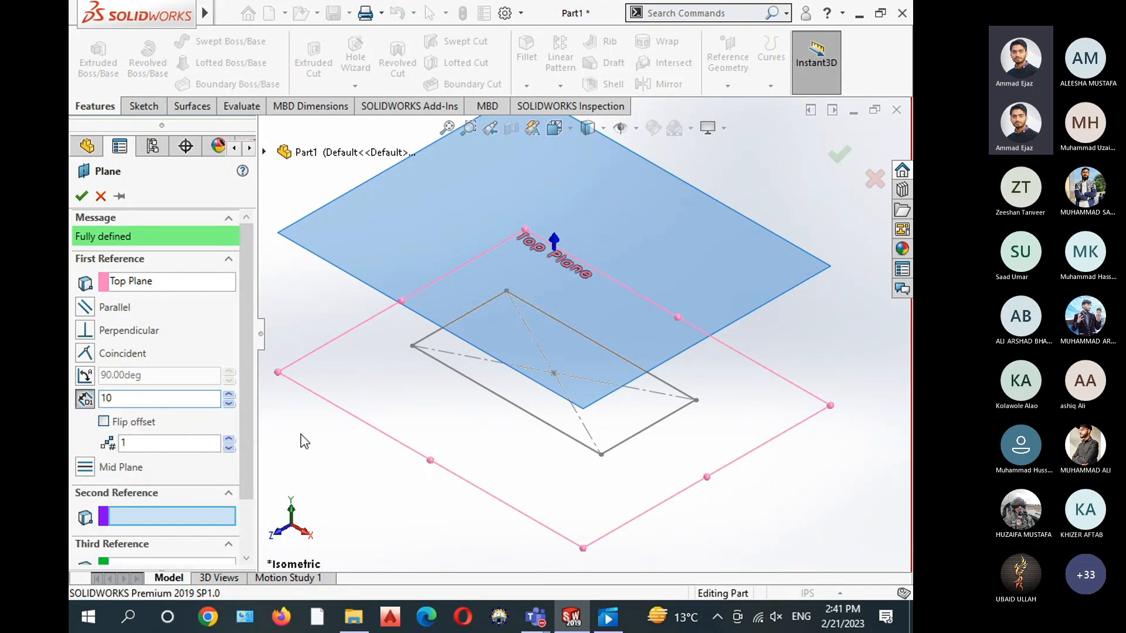
key(Return)
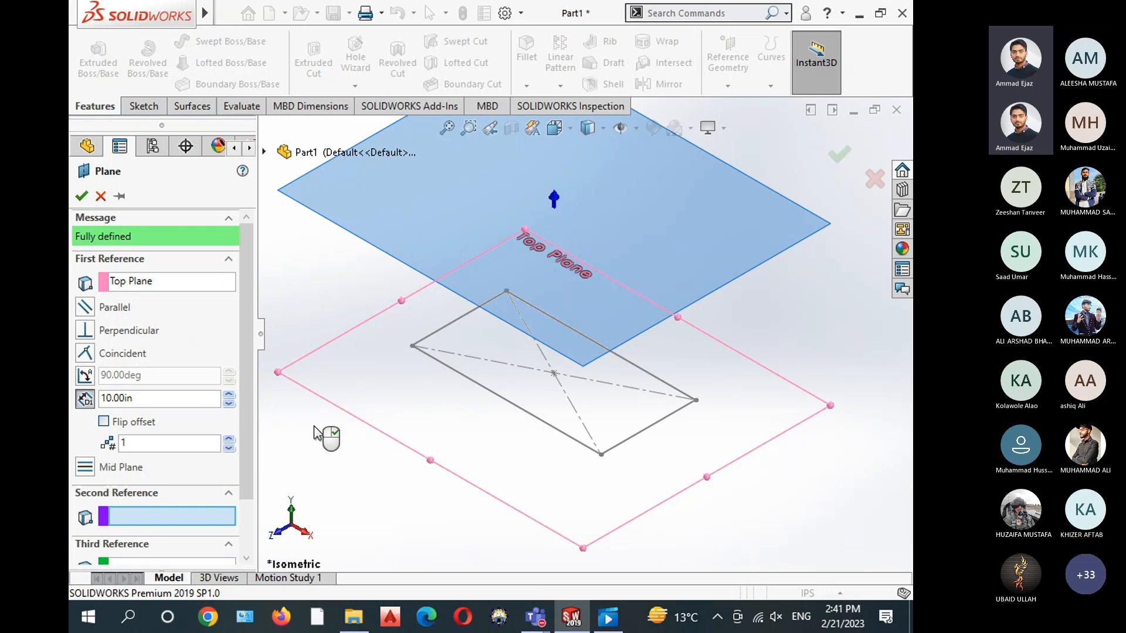
right_click(317, 434)
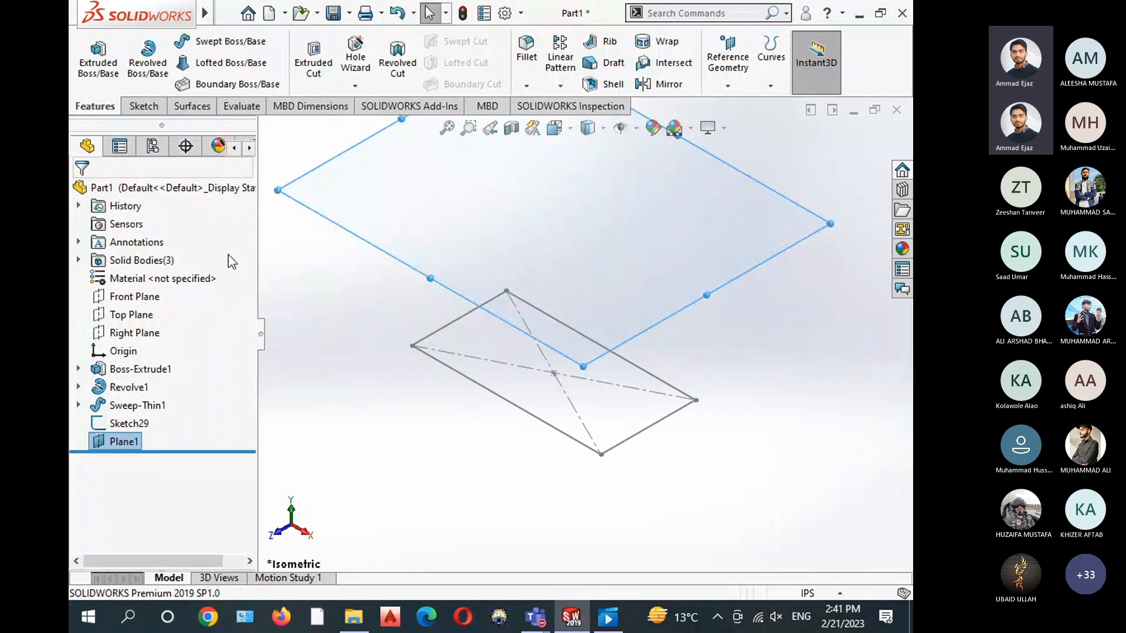
Start a sketch on the plane offset 10 in above the Top Plane, view it face-on and hide the plane
ctrl+middle_drag(329, 294, 372, 358)
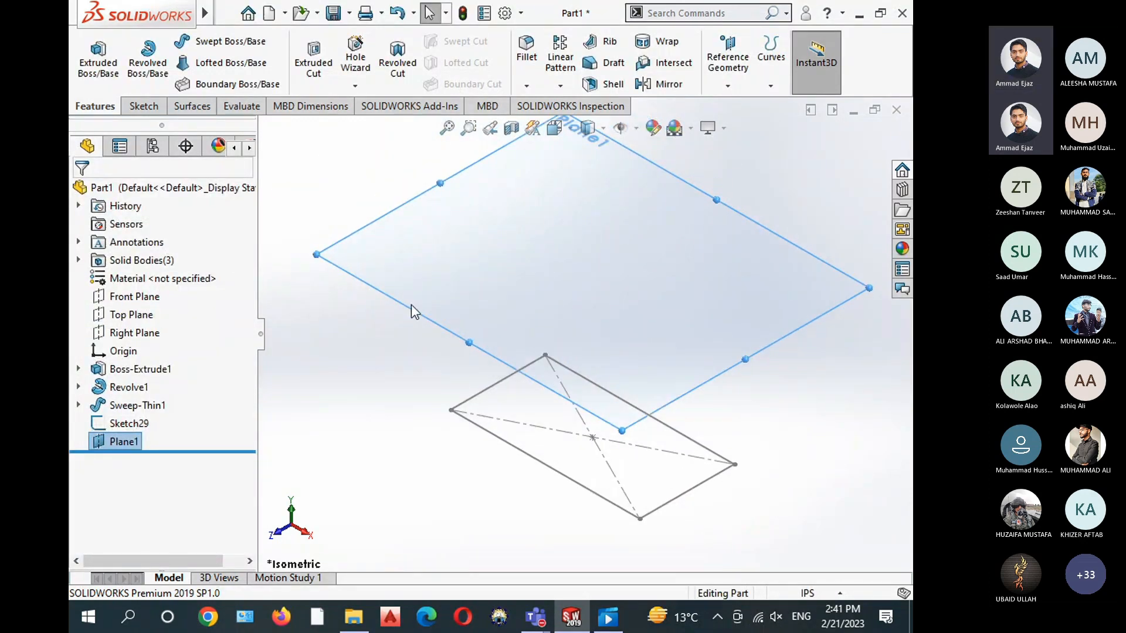
key(Escape)
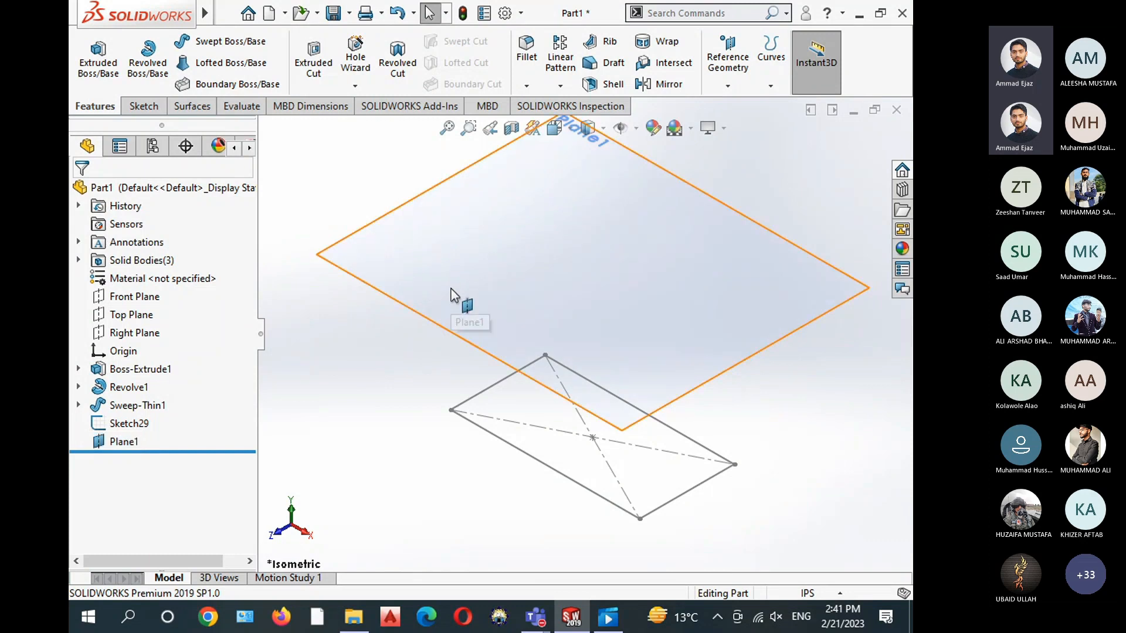
click(541, 249)
click(517, 241)
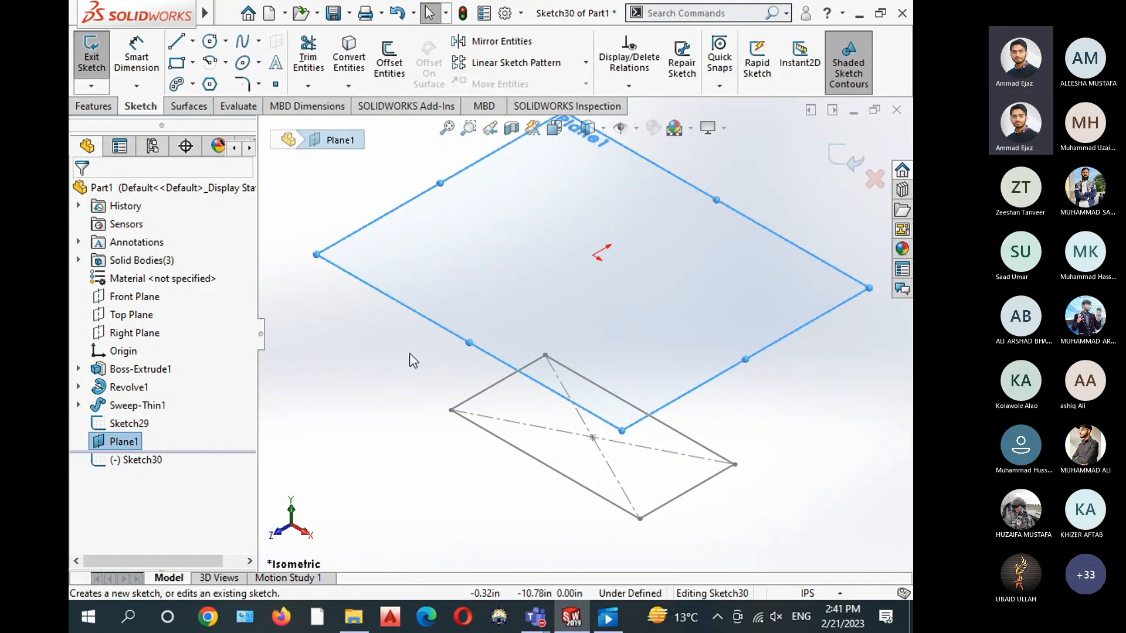
click(554, 132)
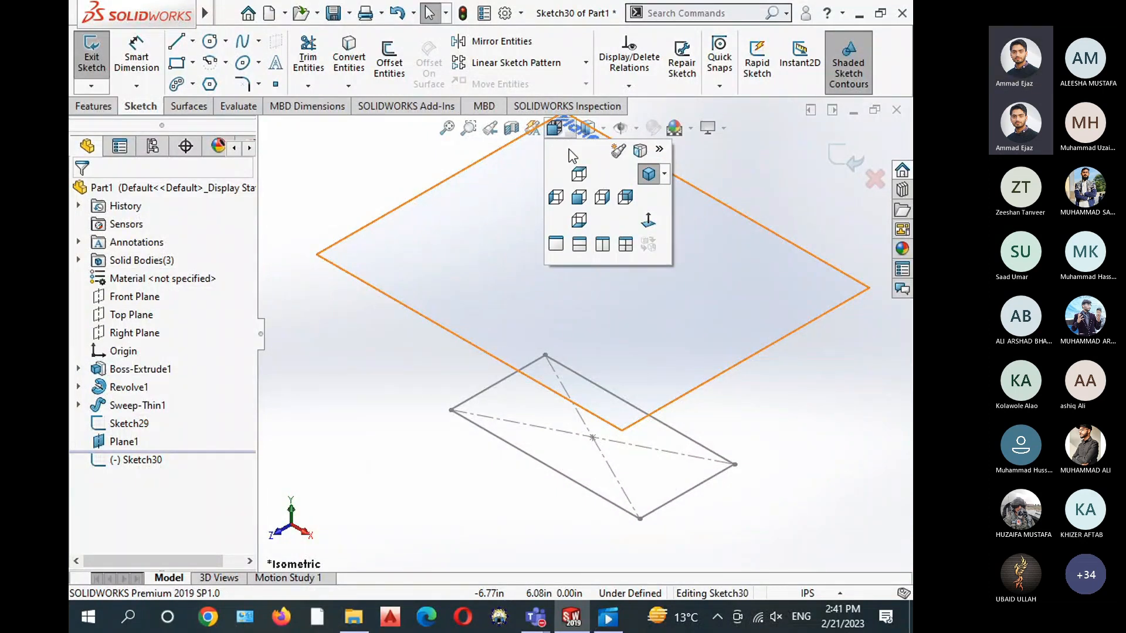
click(648, 221)
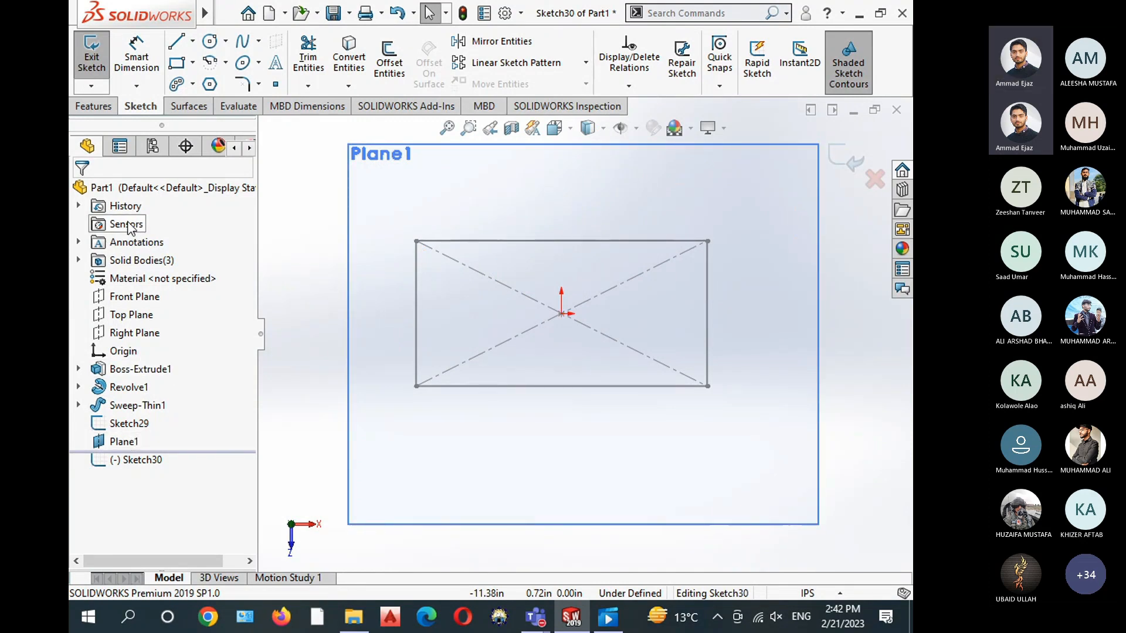
click(109, 443)
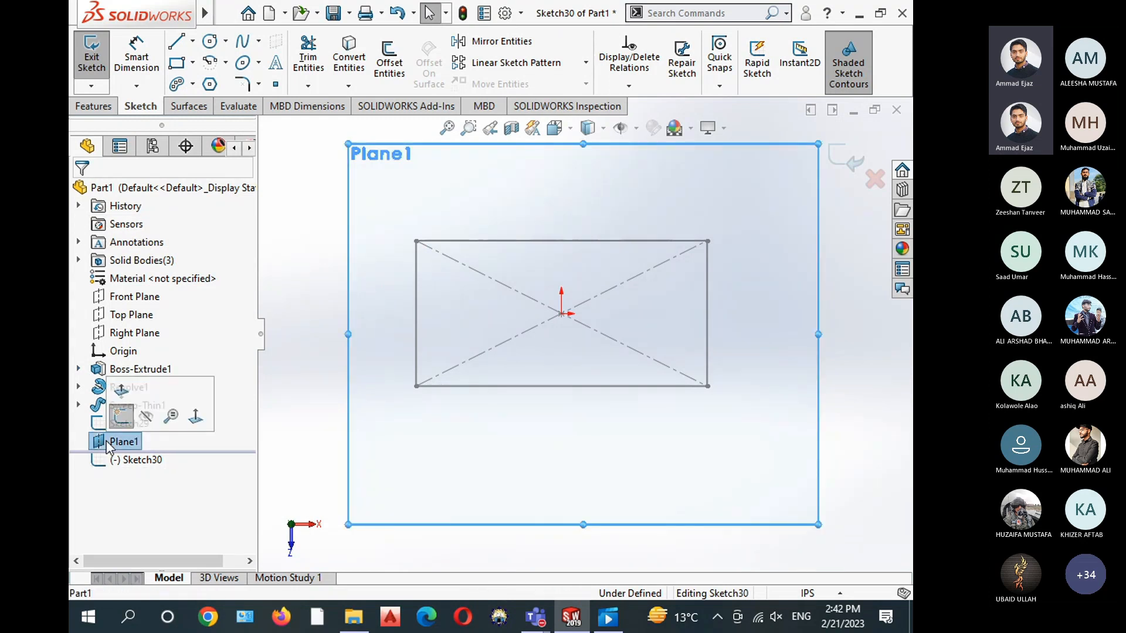
click(323, 295)
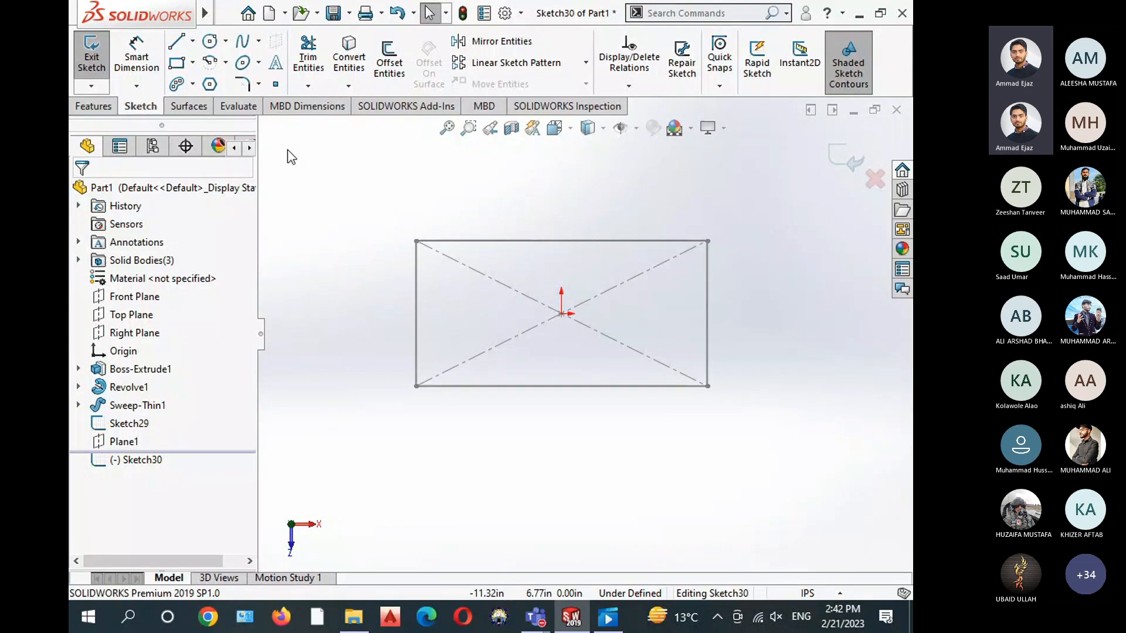
Sketch a circle with a radius of about 4.65 in, centred on the origin above the rectangle
click(93, 107)
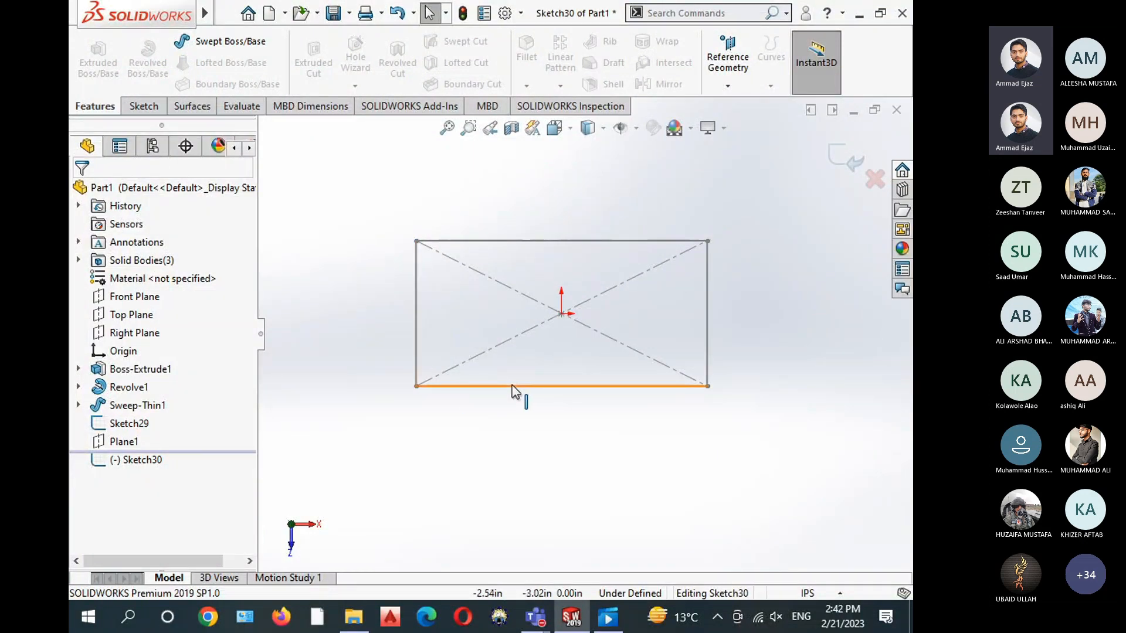
click(143, 106)
click(210, 40)
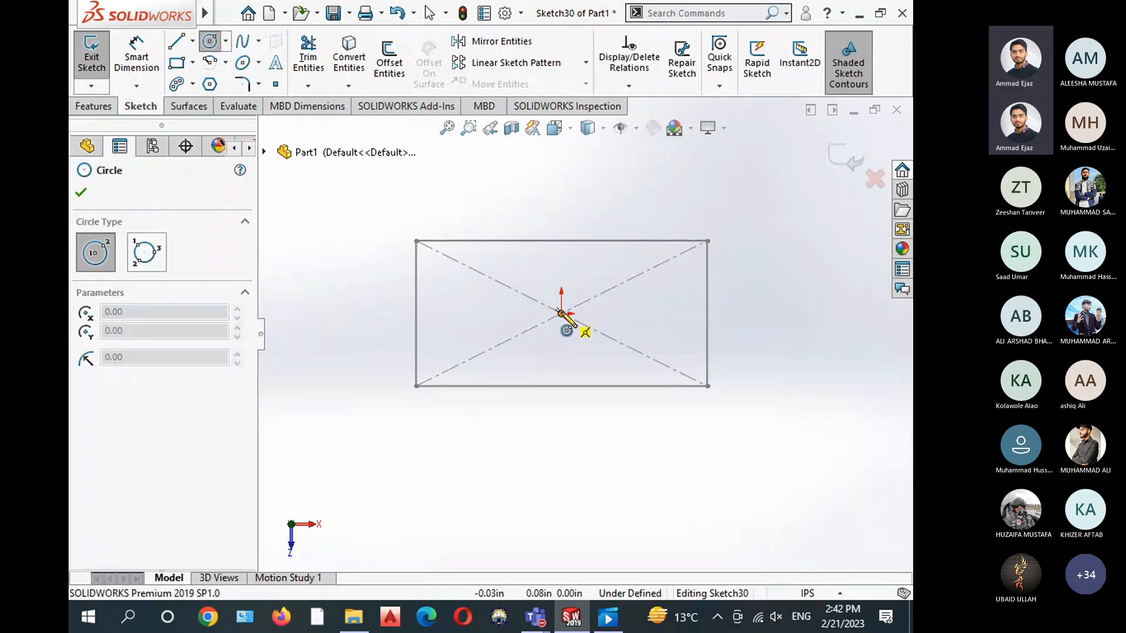
click(561, 313)
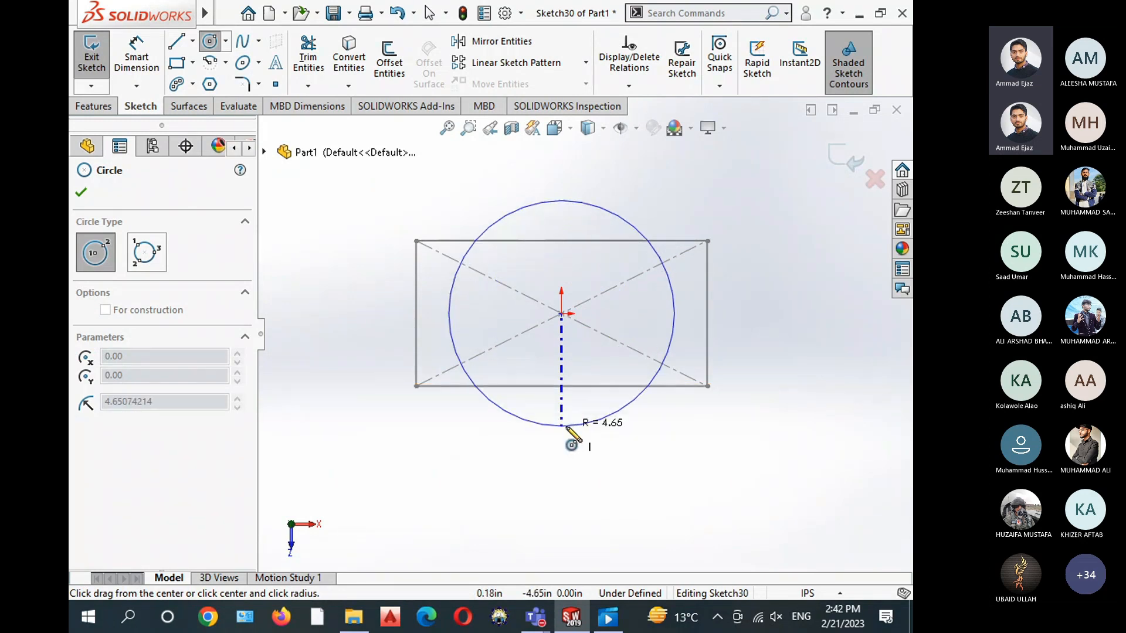
click(572, 425)
right_click(528, 441)
click(557, 443)
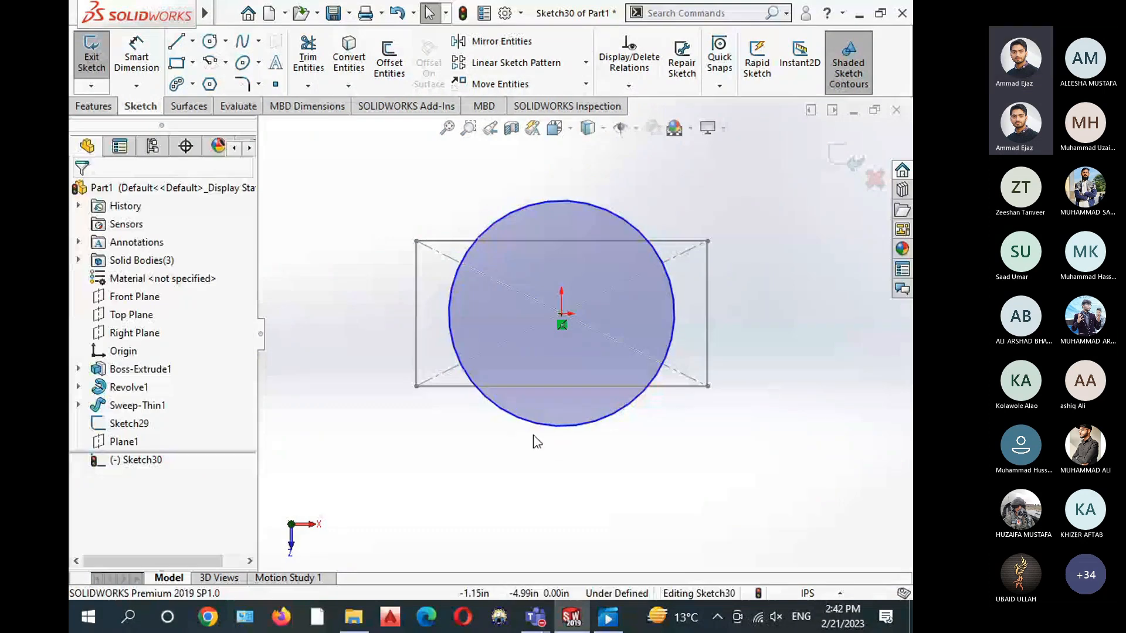
Dimension the circle's diameter to 5 in
click(136, 56)
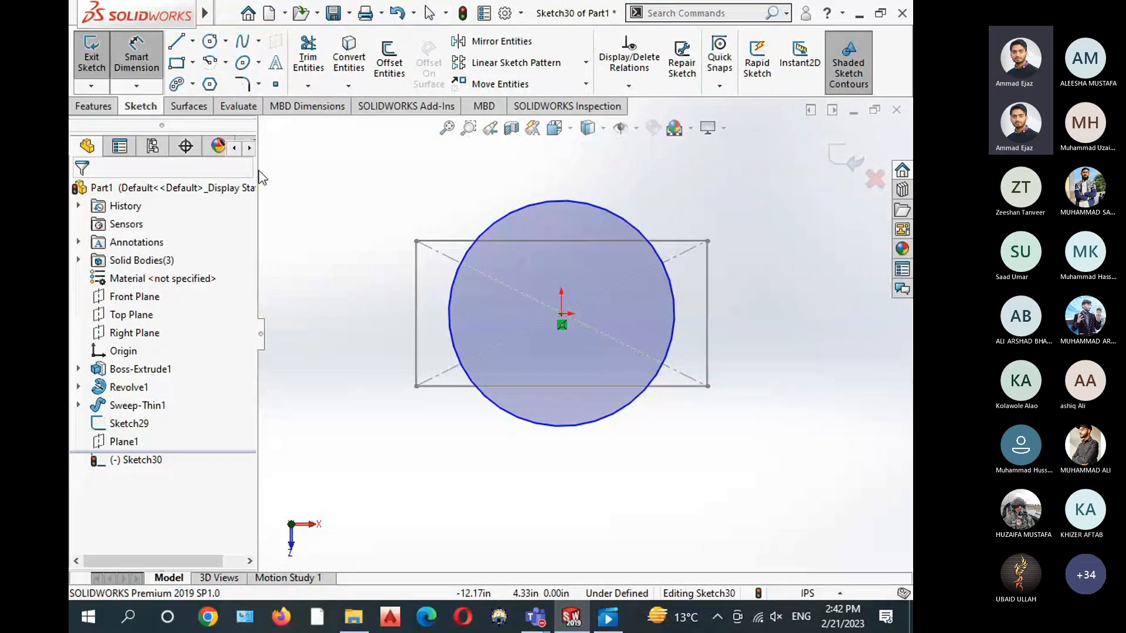
click(456, 276)
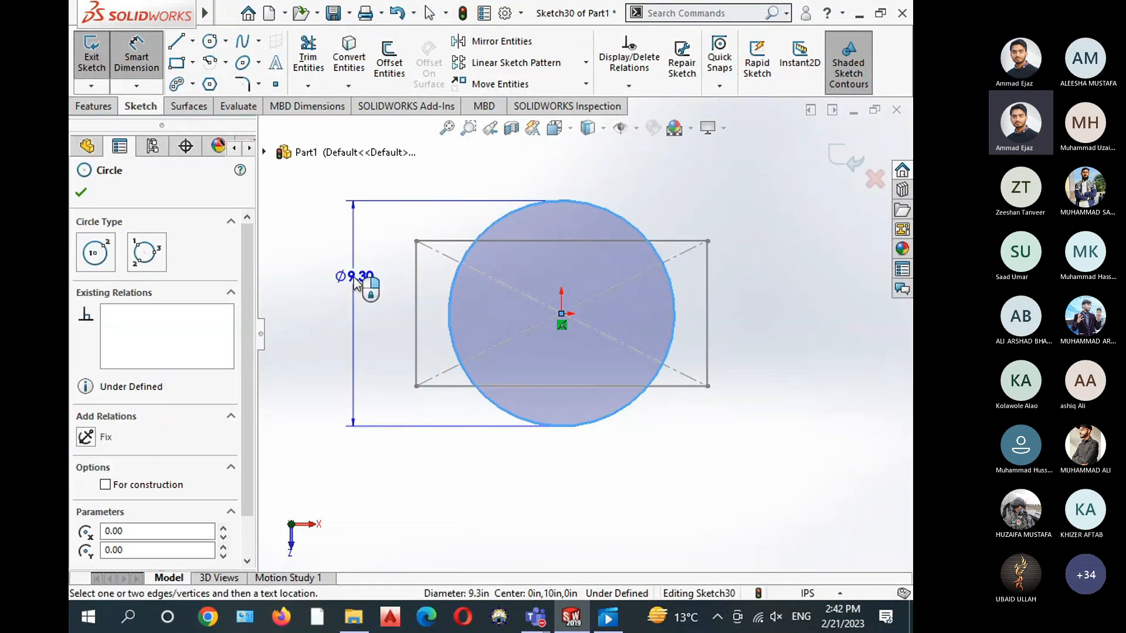
click(354, 279)
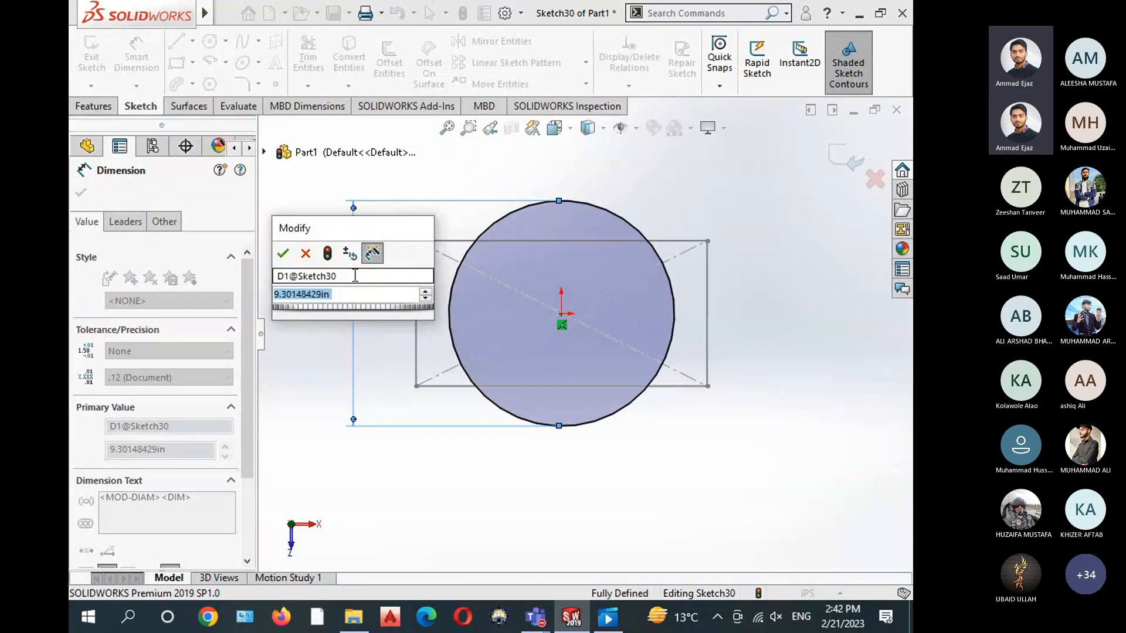
text(5)
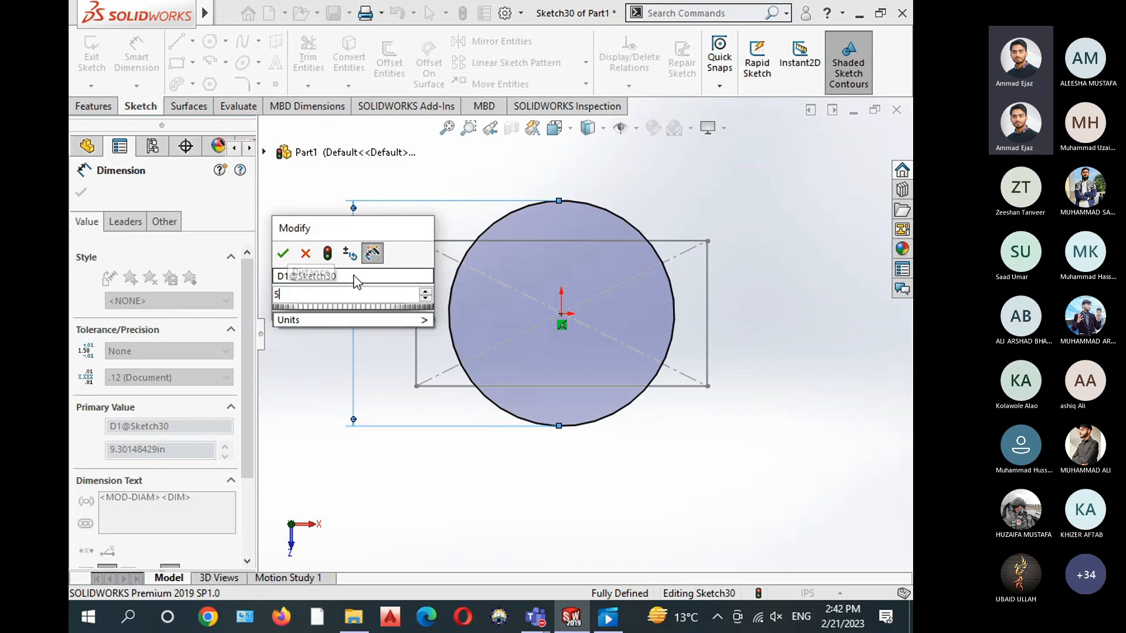
key(Return)
right_click(322, 210)
click(387, 256)
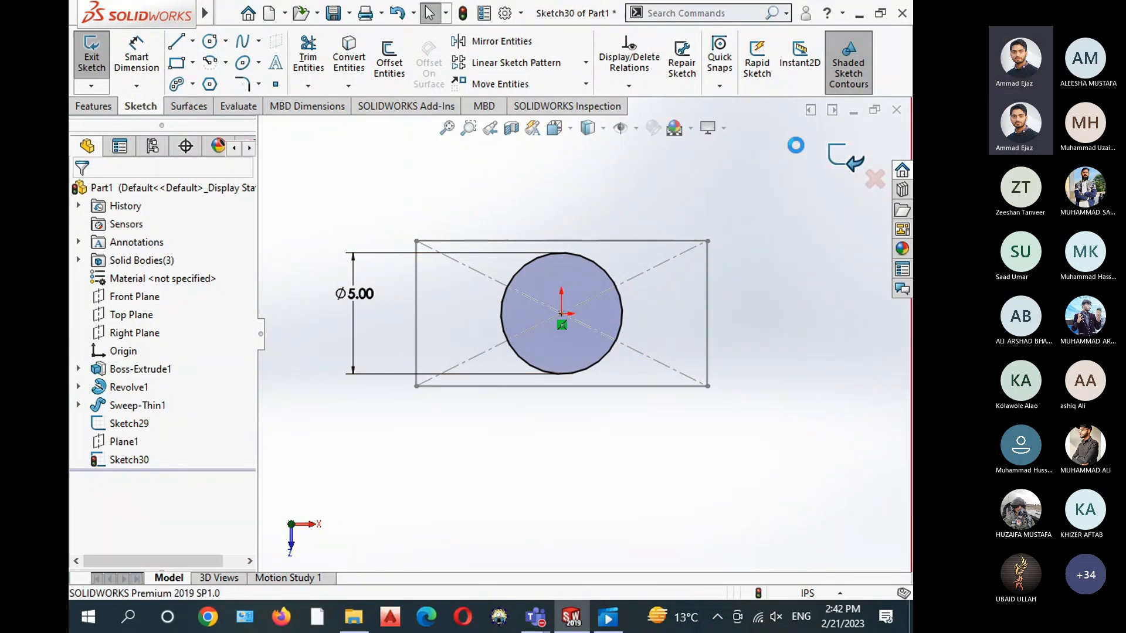
Exit the circle sketch and show the rectangle and circle profiles in isometric view
click(838, 156)
click(95, 108)
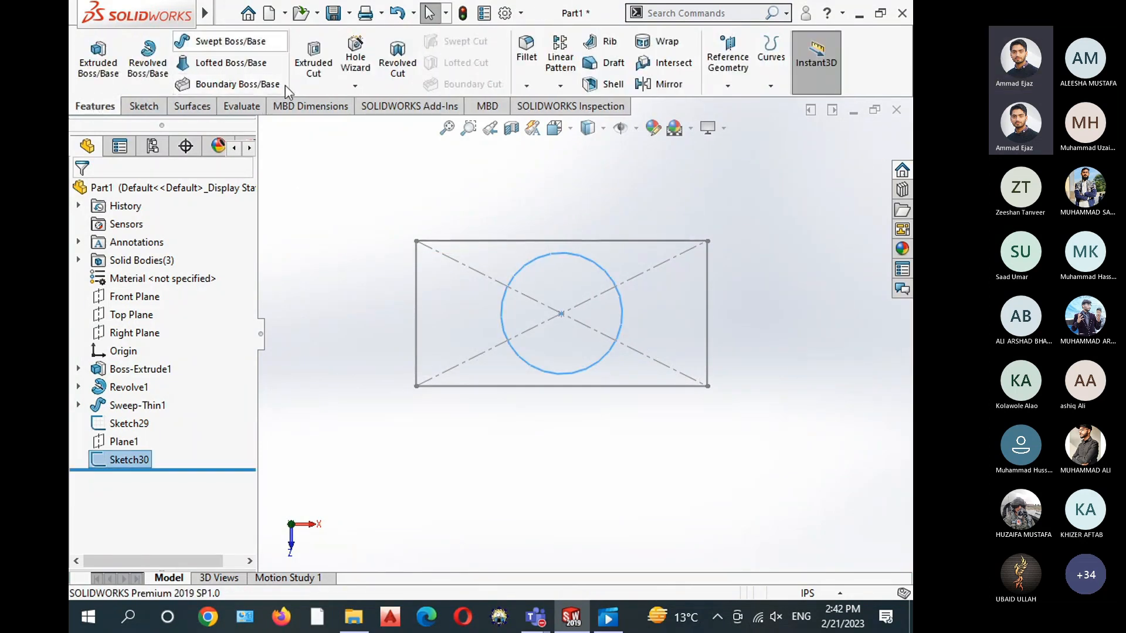
click(492, 180)
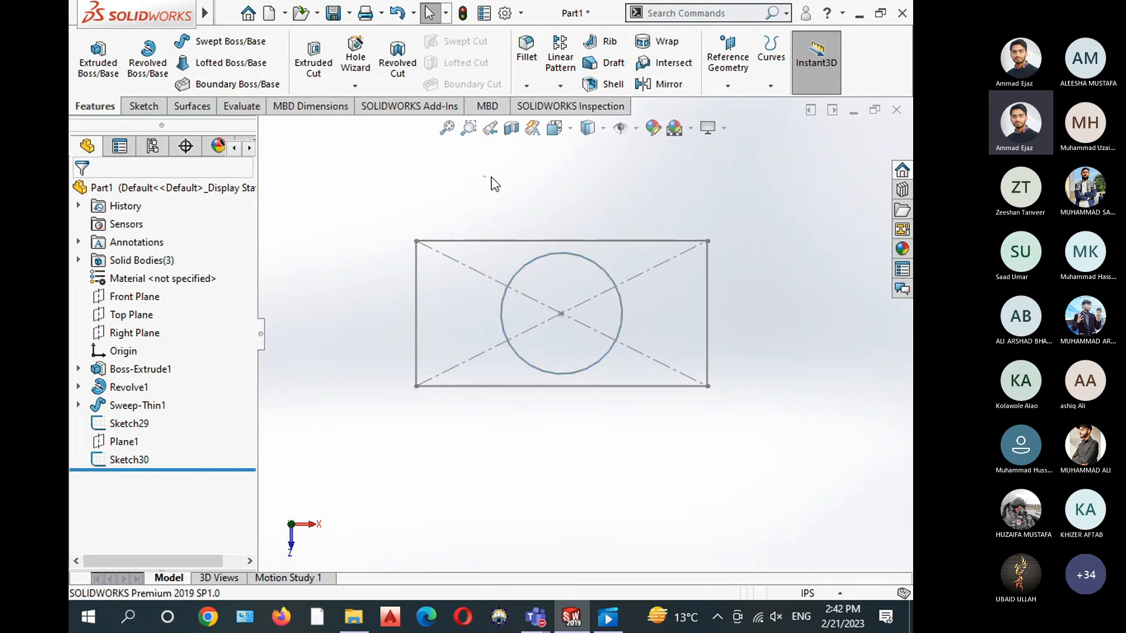
click(568, 131)
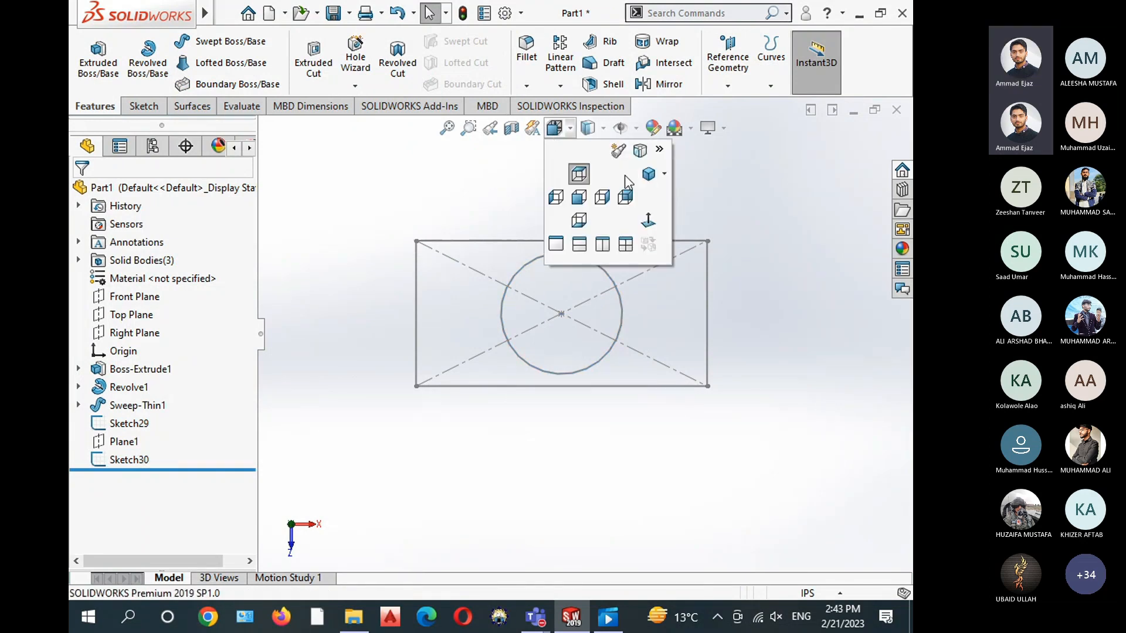
click(648, 174)
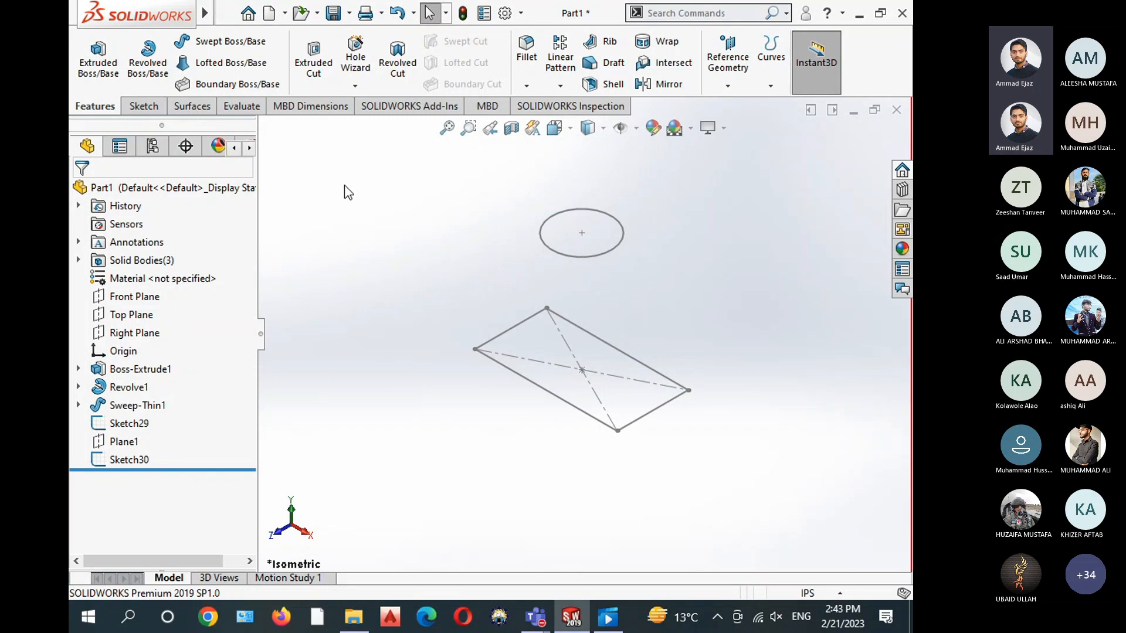
Create a lofted boss between the rectangle sketch and the circle sketch above it
click(230, 66)
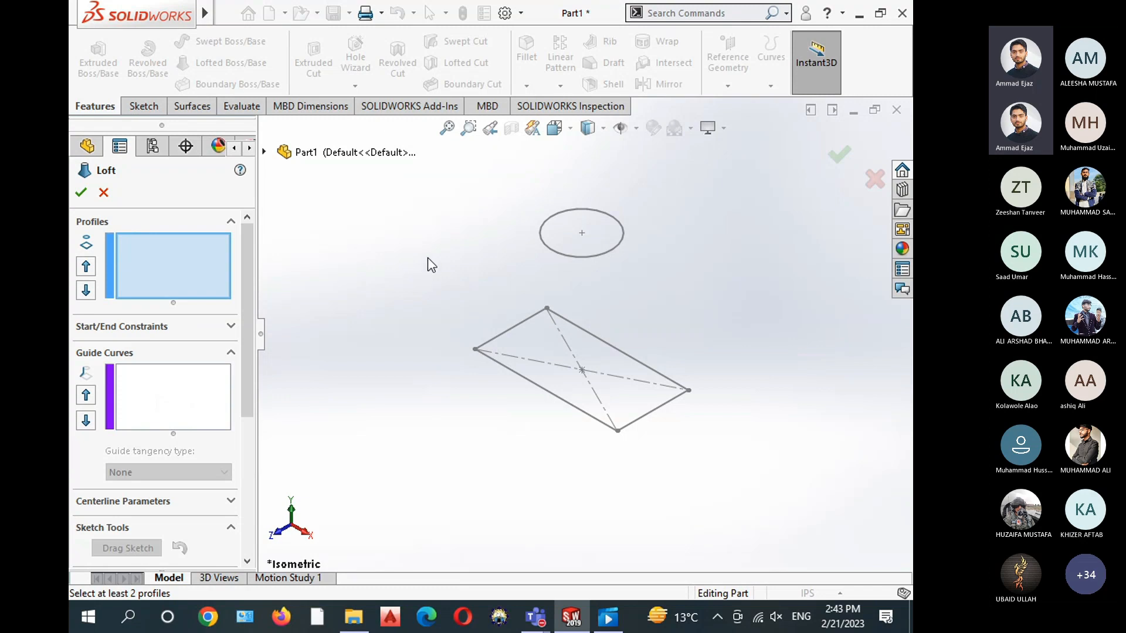
click(192, 292)
click(545, 389)
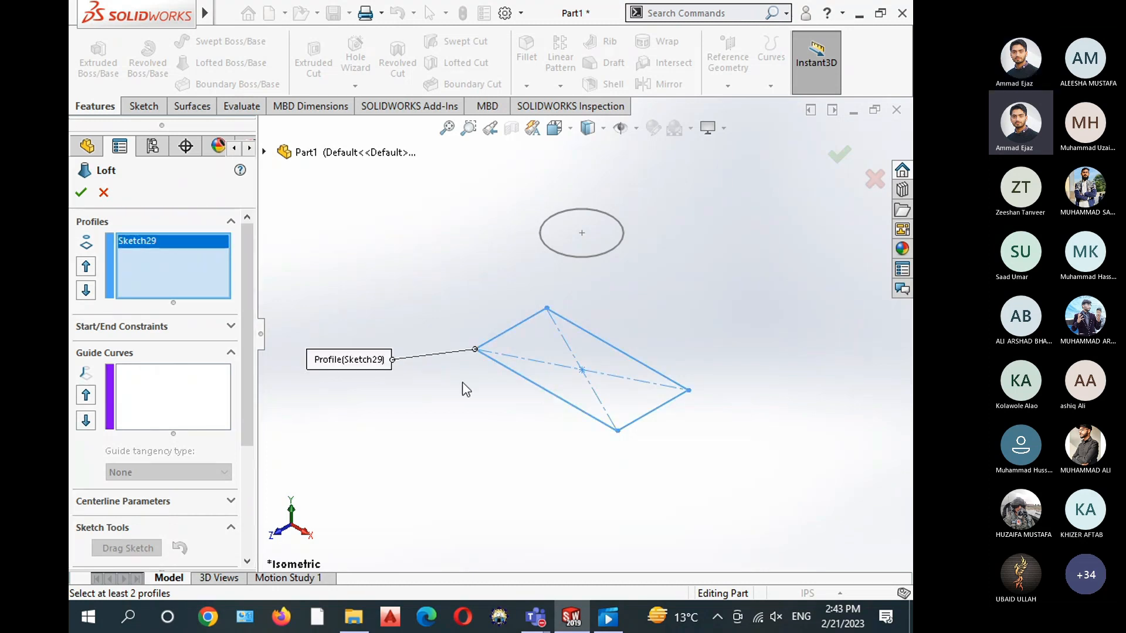
drag(353, 367, 346, 313)
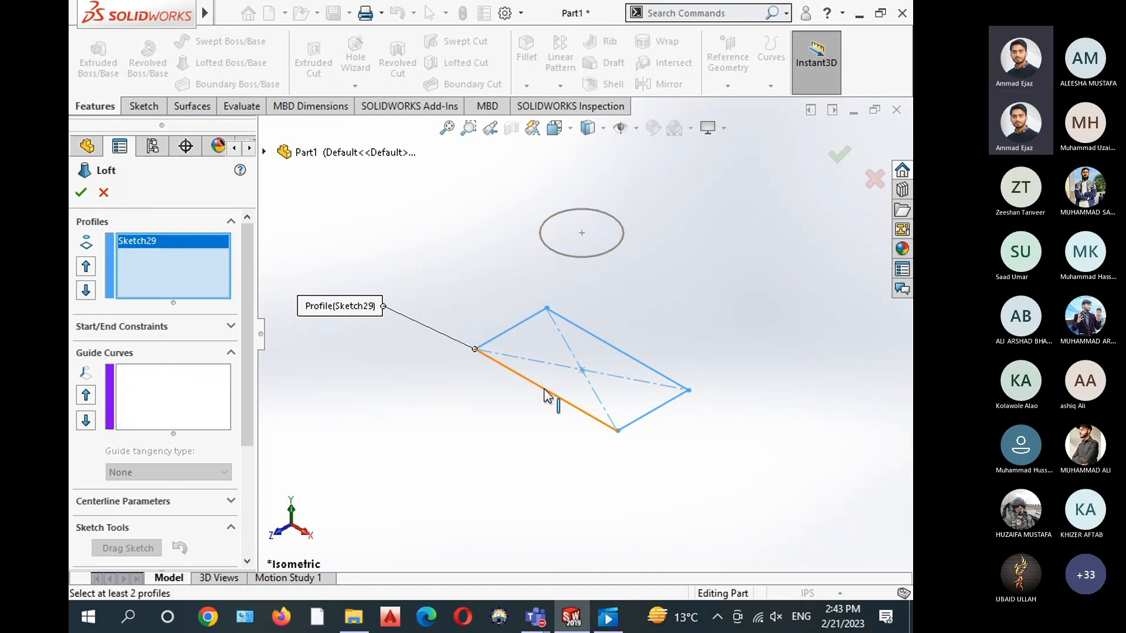
click(573, 258)
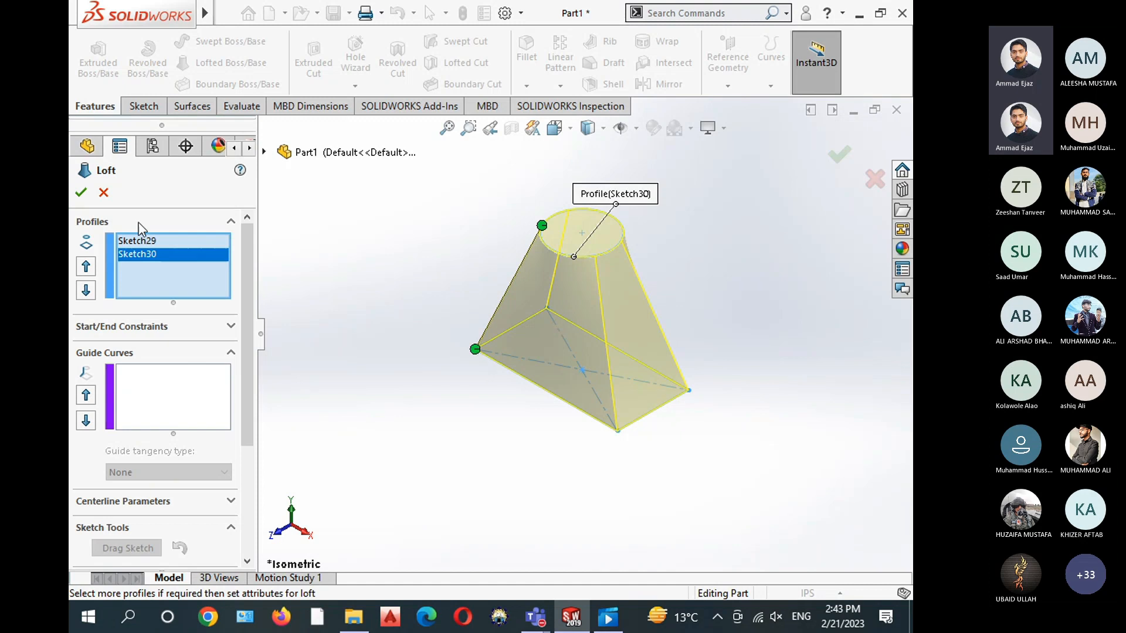
click(81, 192)
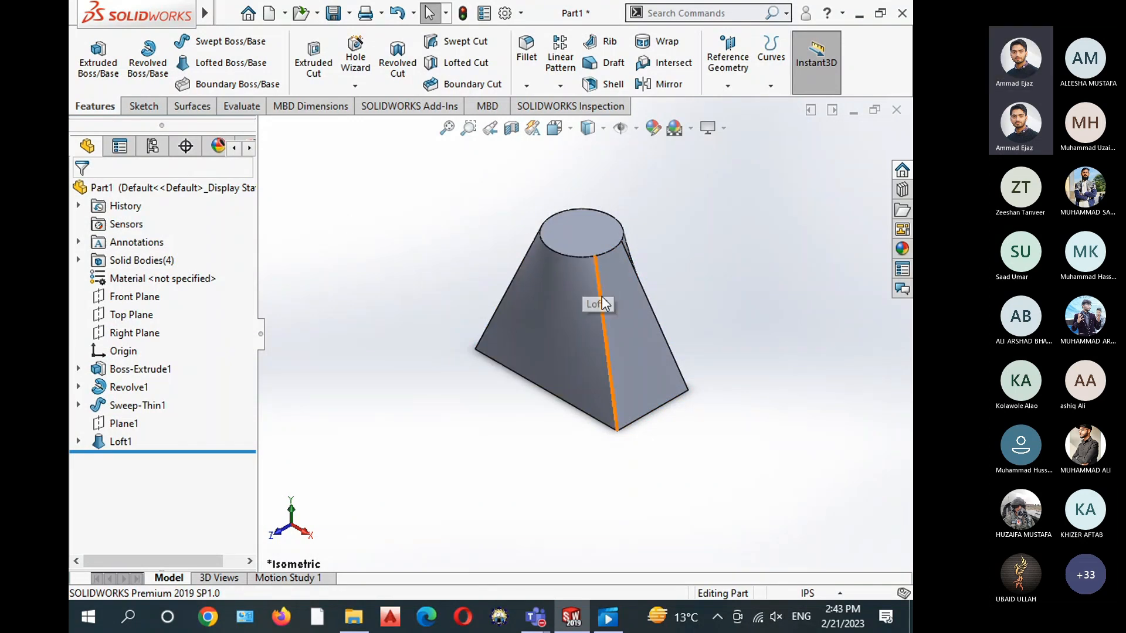
Examine the lofted body's side faces from a rotated angle and return to the isometric view
mouse_move(673, 332)
middle_down()
mouse_move(682, 192)
mouse_move(613, 322)
middle_up()
click(613, 321)
middle_drag(428, 231, 396, 359)
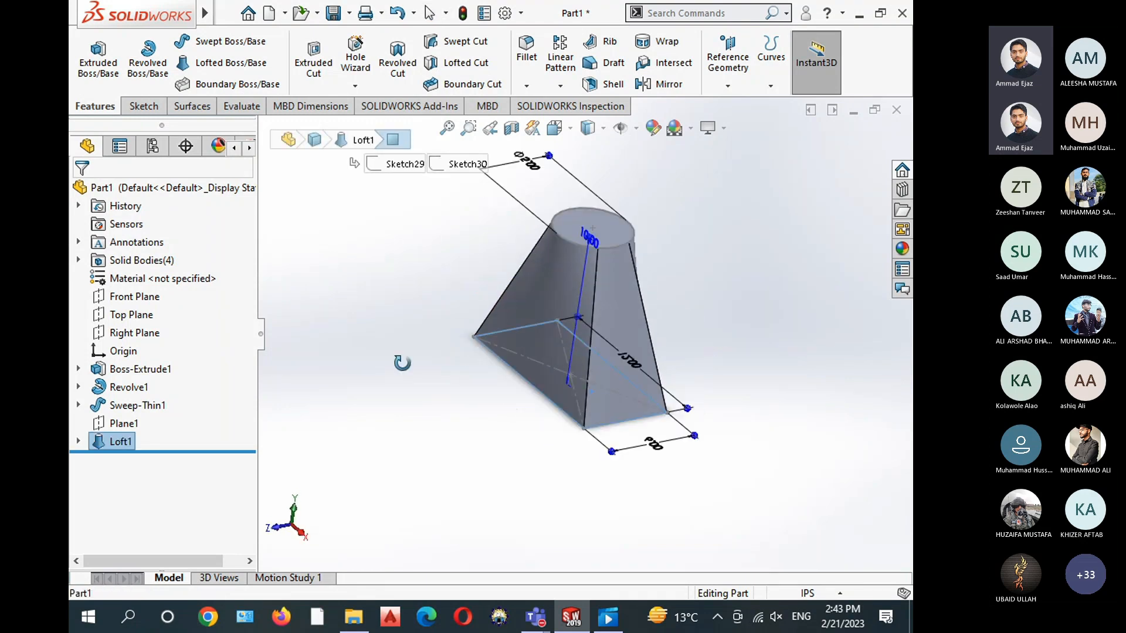
click(571, 235)
click(470, 153)
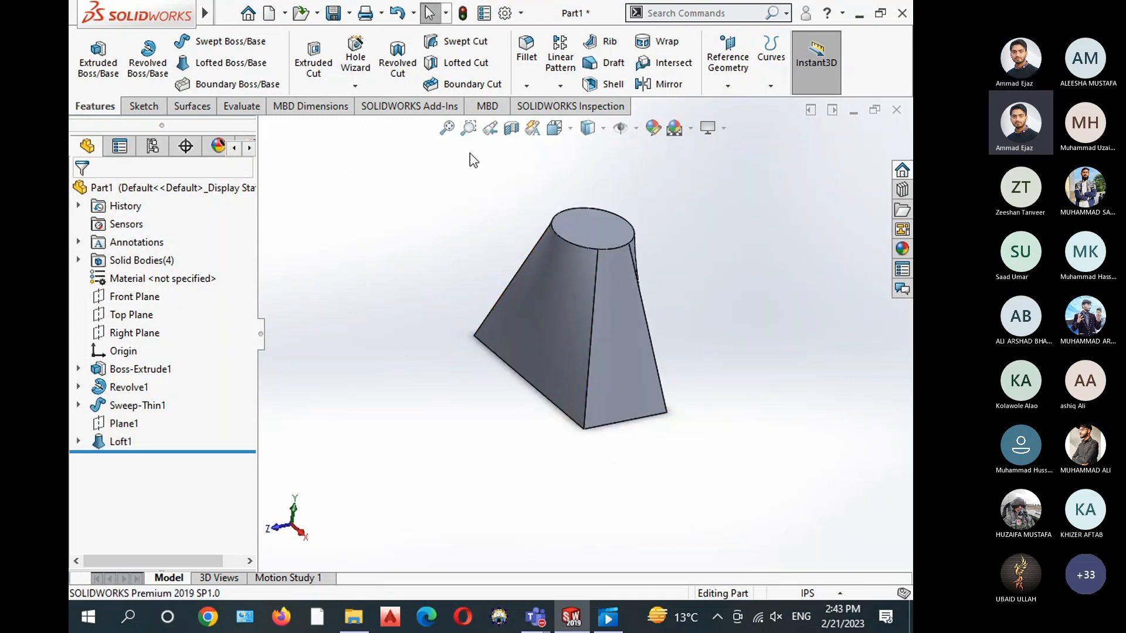
click(568, 130)
click(649, 177)
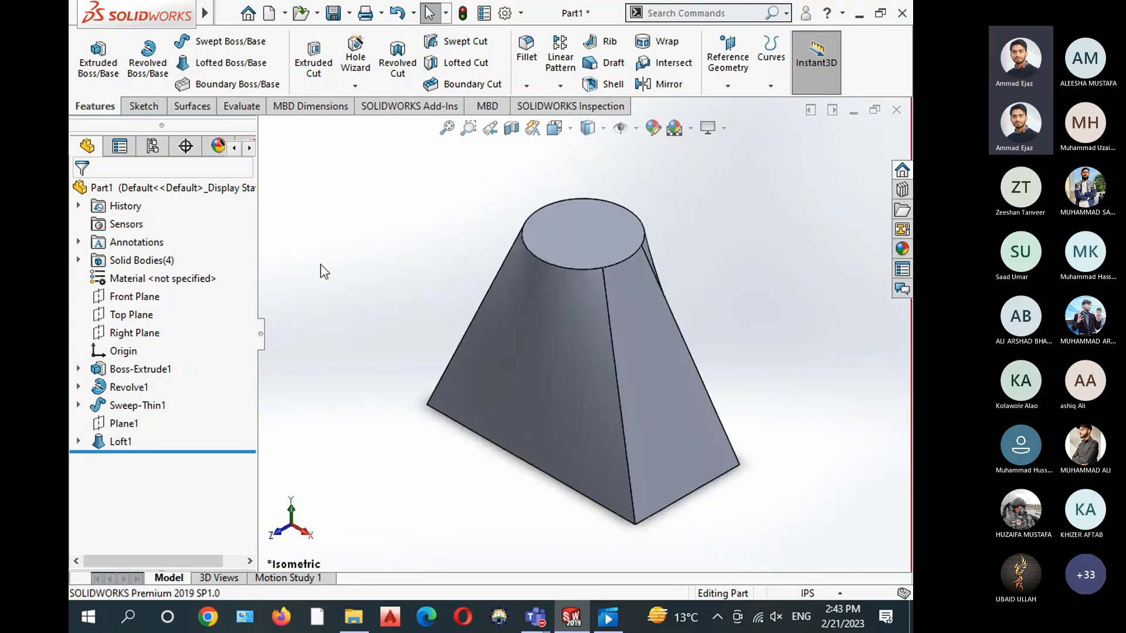
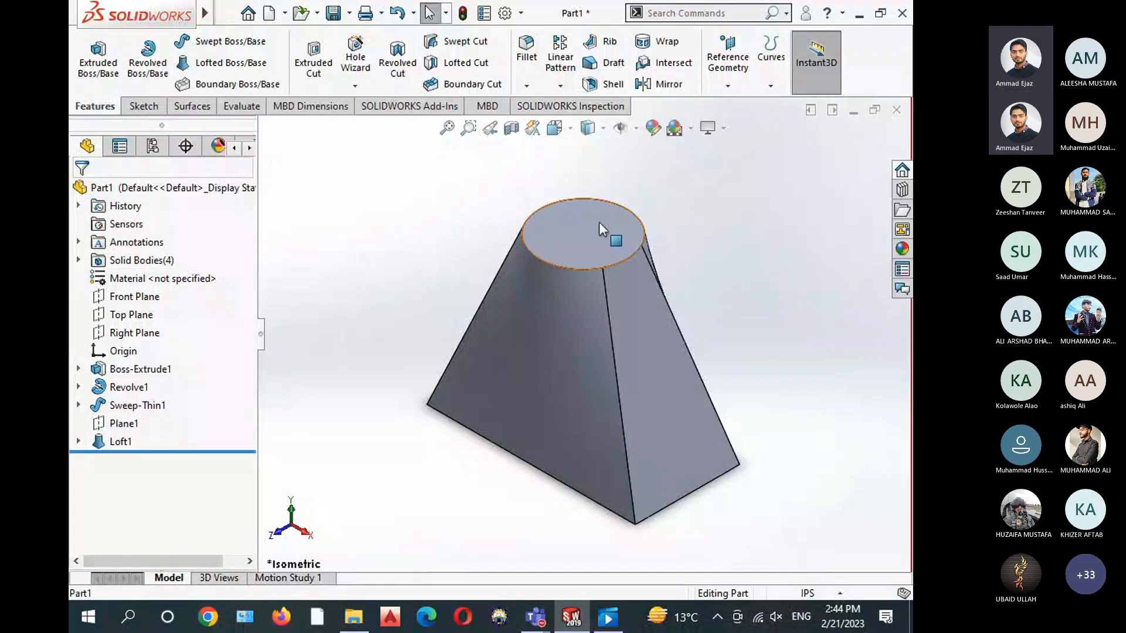
Start a sketch on the loft's circular top face and view it face-on
click(587, 229)
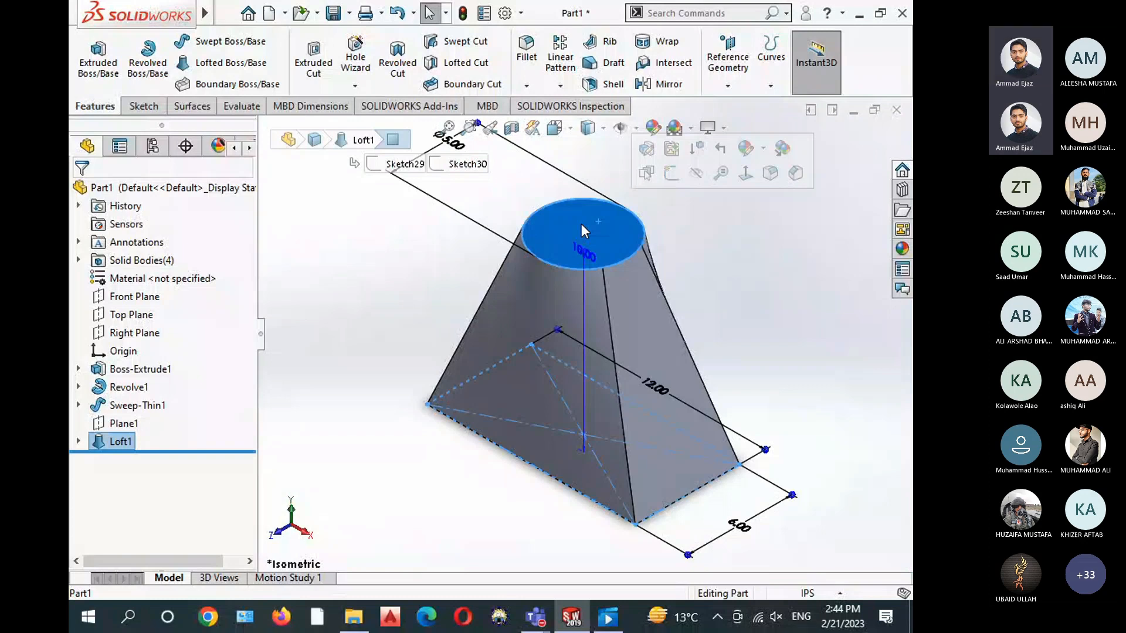
click(671, 172)
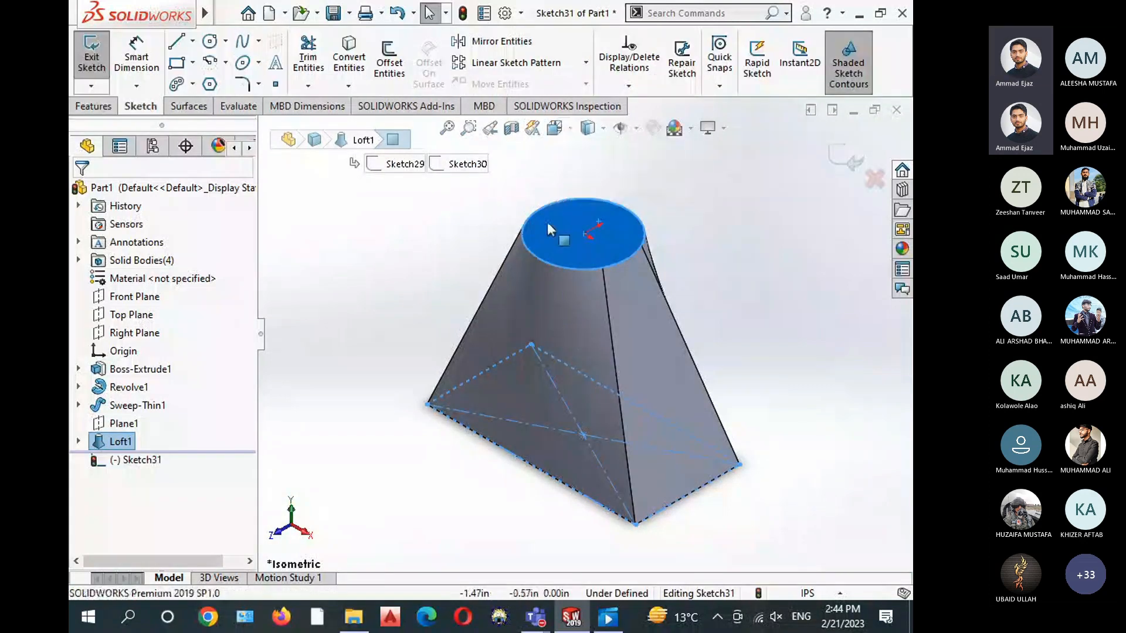
click(555, 127)
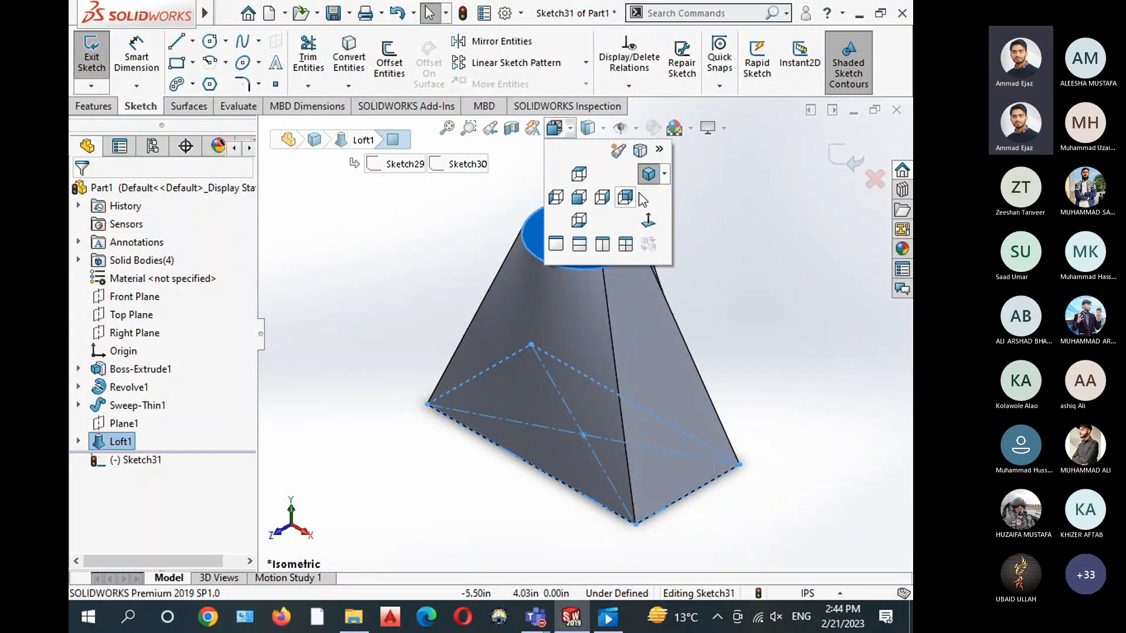
click(648, 220)
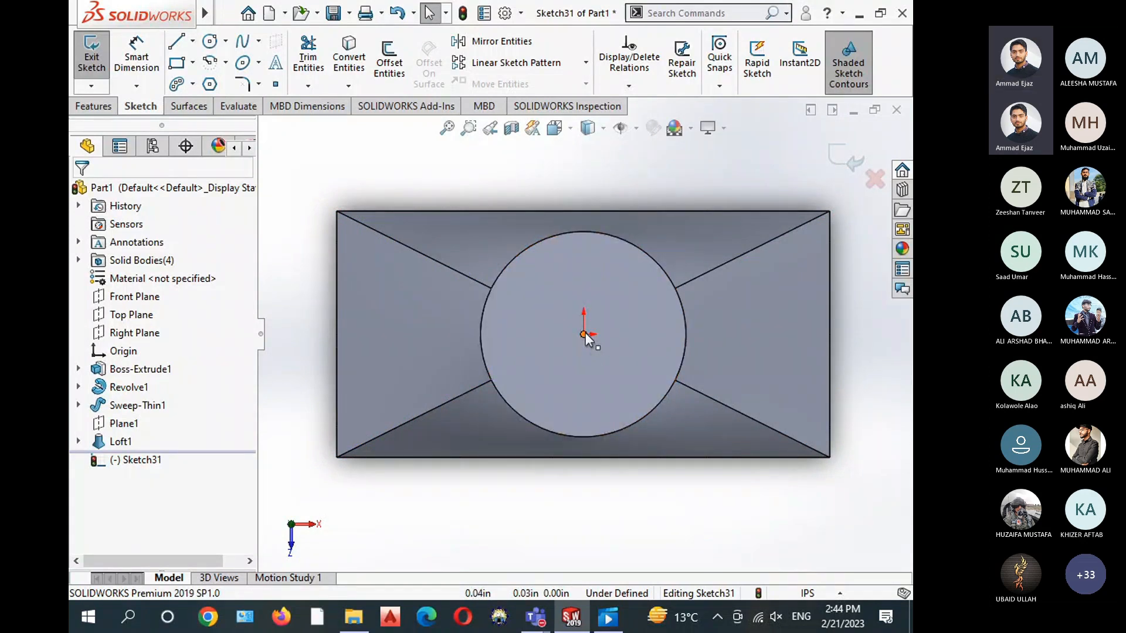
Sketch a smaller circle centred on the origin inside the loft's circular top face
click(207, 46)
drag(589, 344, 613, 375)
right_click(598, 363)
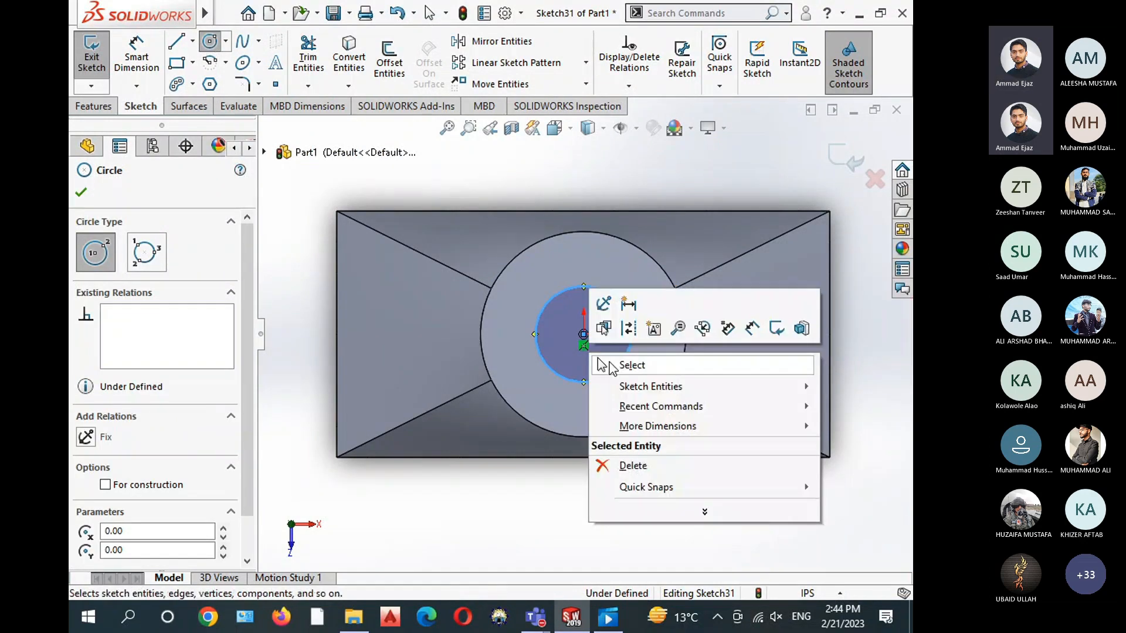
click(609, 366)
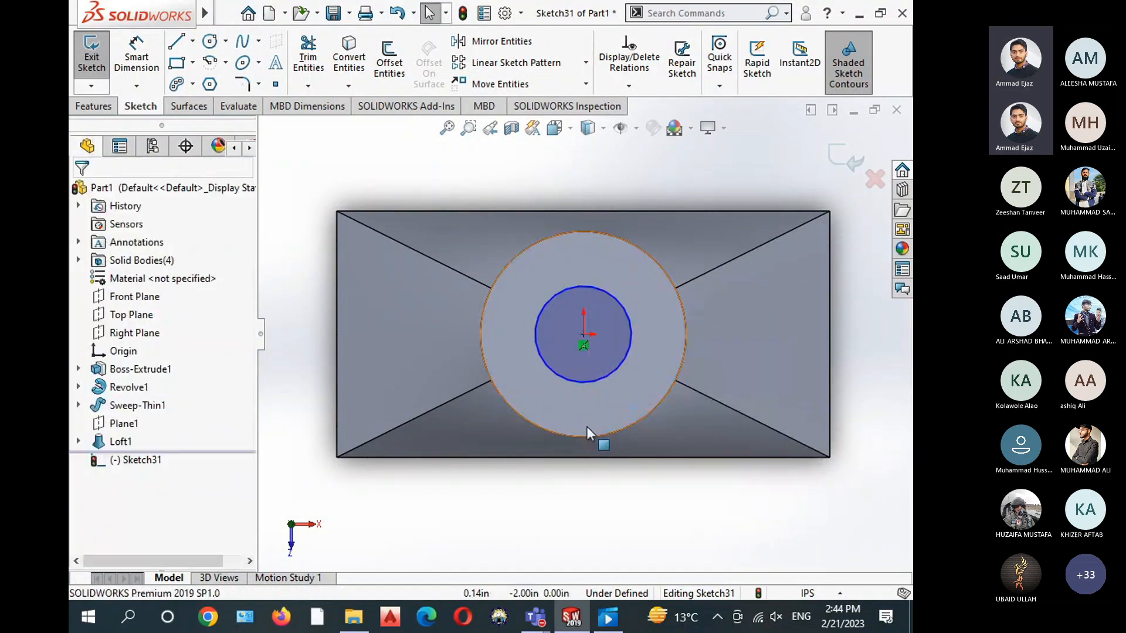
Dimension the circle on the loft's top face to a 2 in diameter and finish the sketch
click(138, 61)
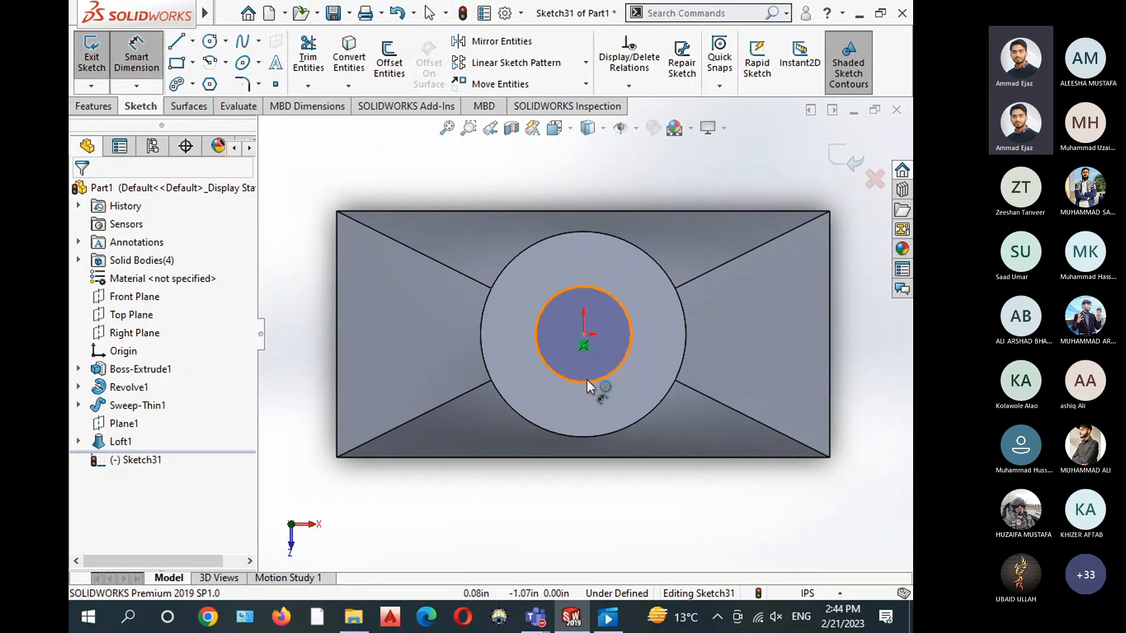
click(587, 379)
click(596, 494)
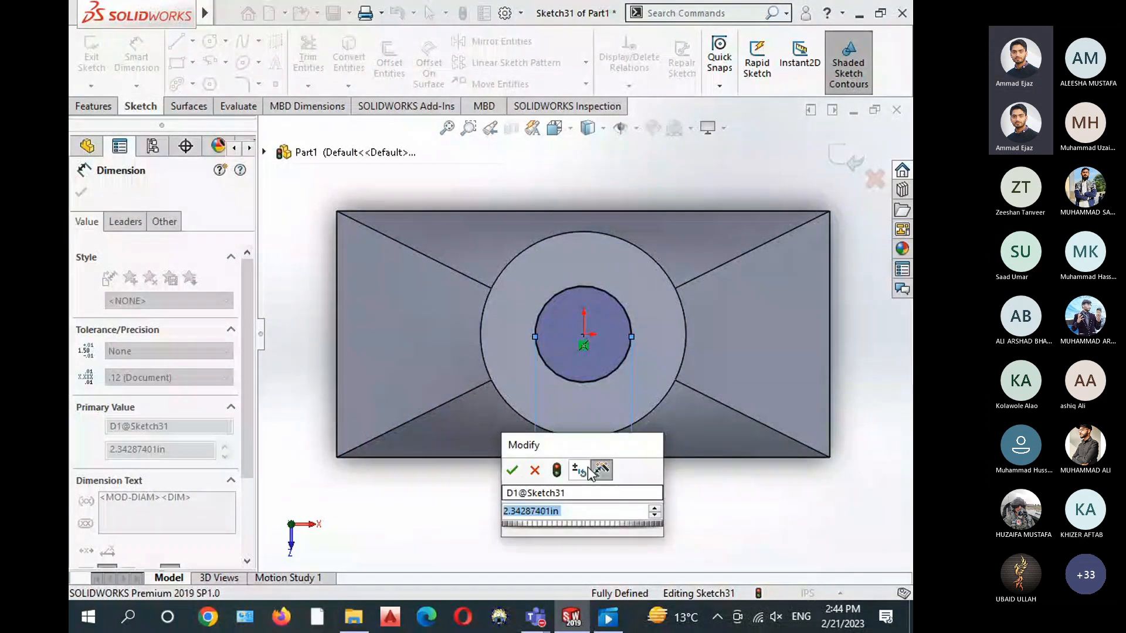
drag(484, 433, 346, 382)
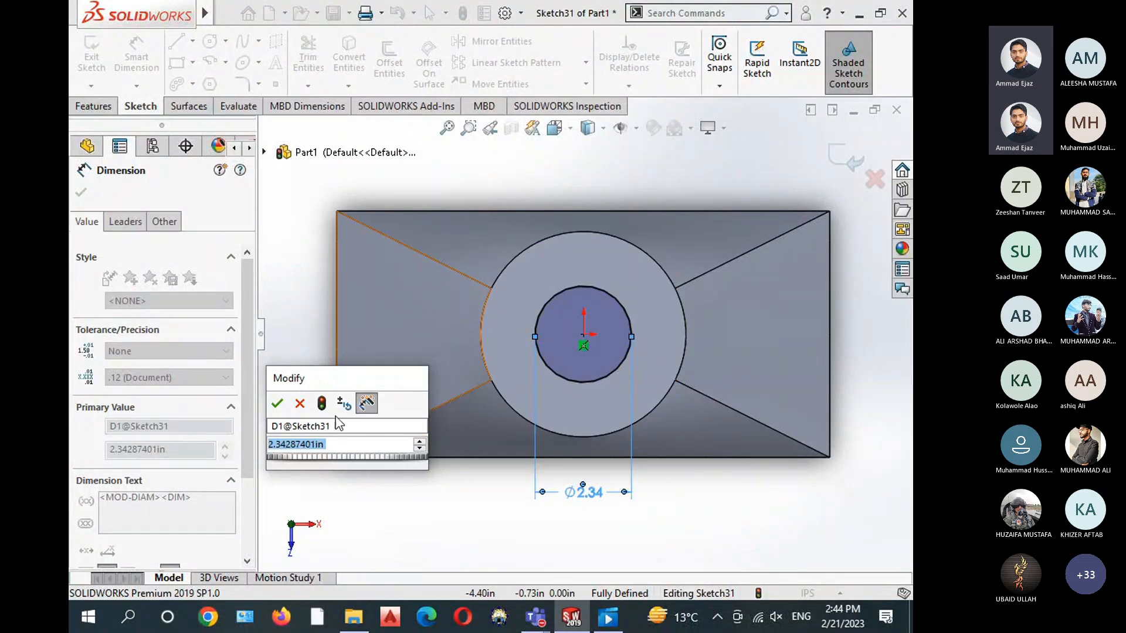
text(2)
key(Return)
right_click(299, 237)
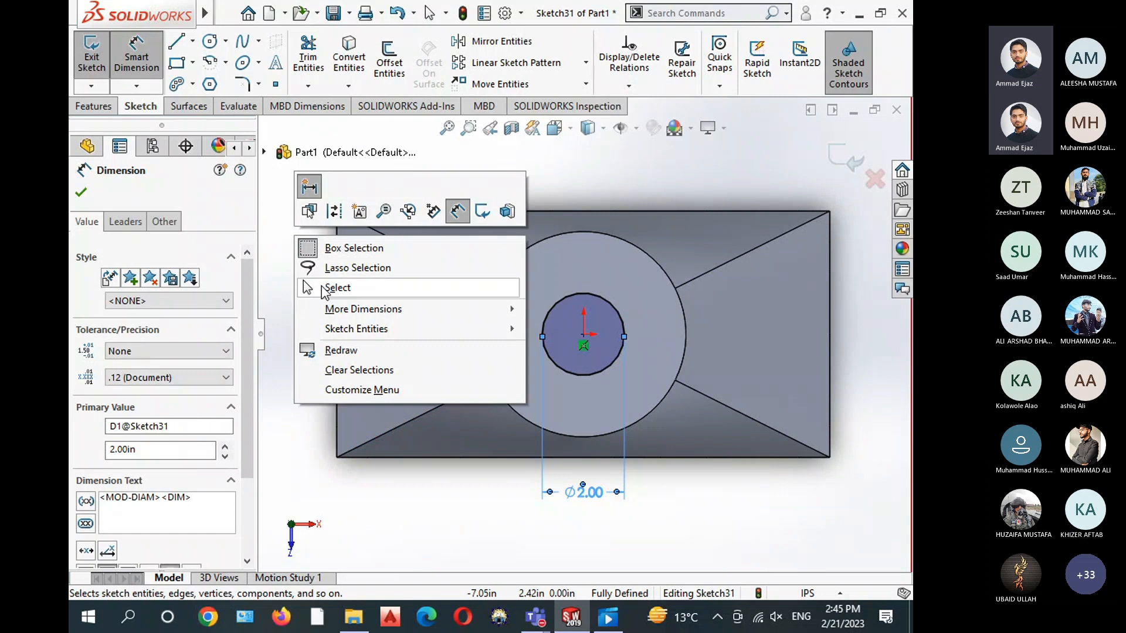
click(323, 288)
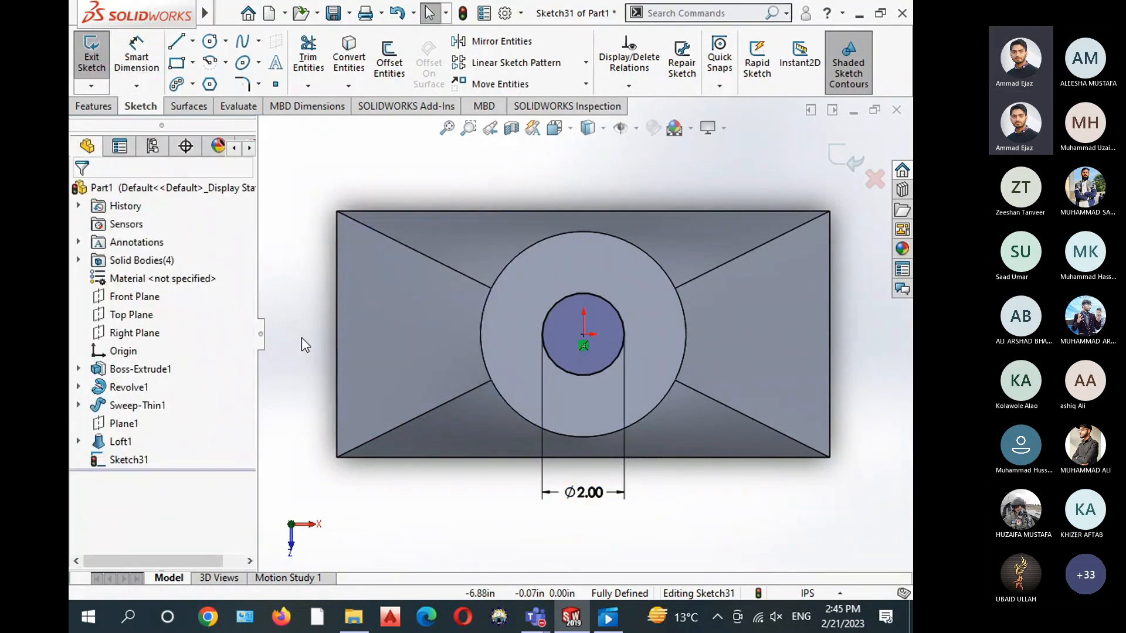
click(846, 158)
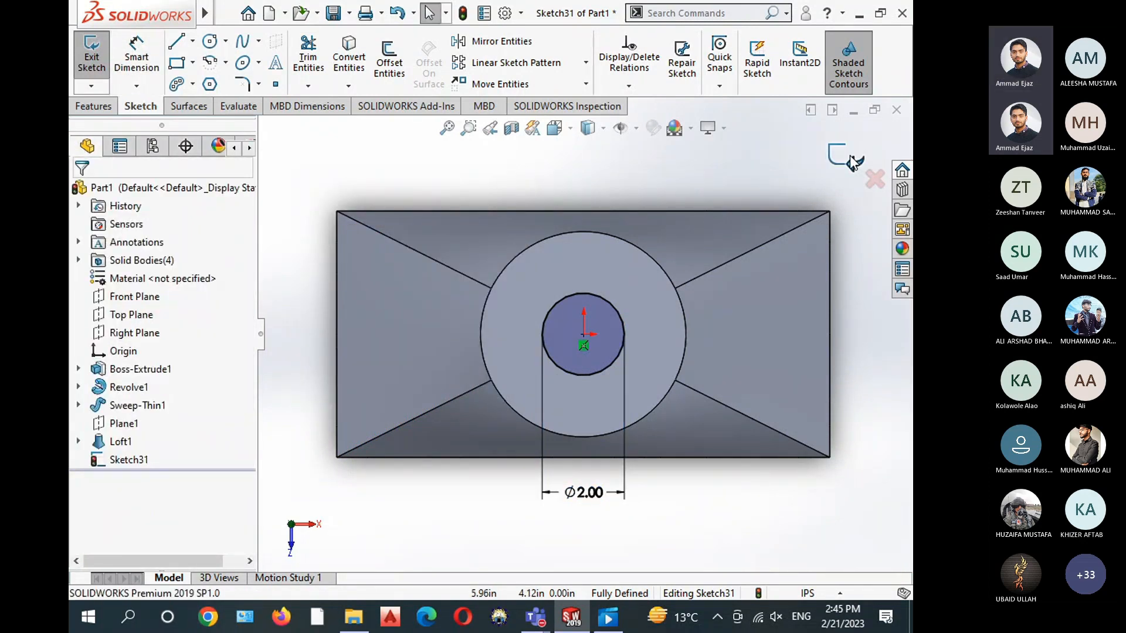
Start an extruded cut of the circle sketch down into the loft with a blind depth of 7 in
click(90, 108)
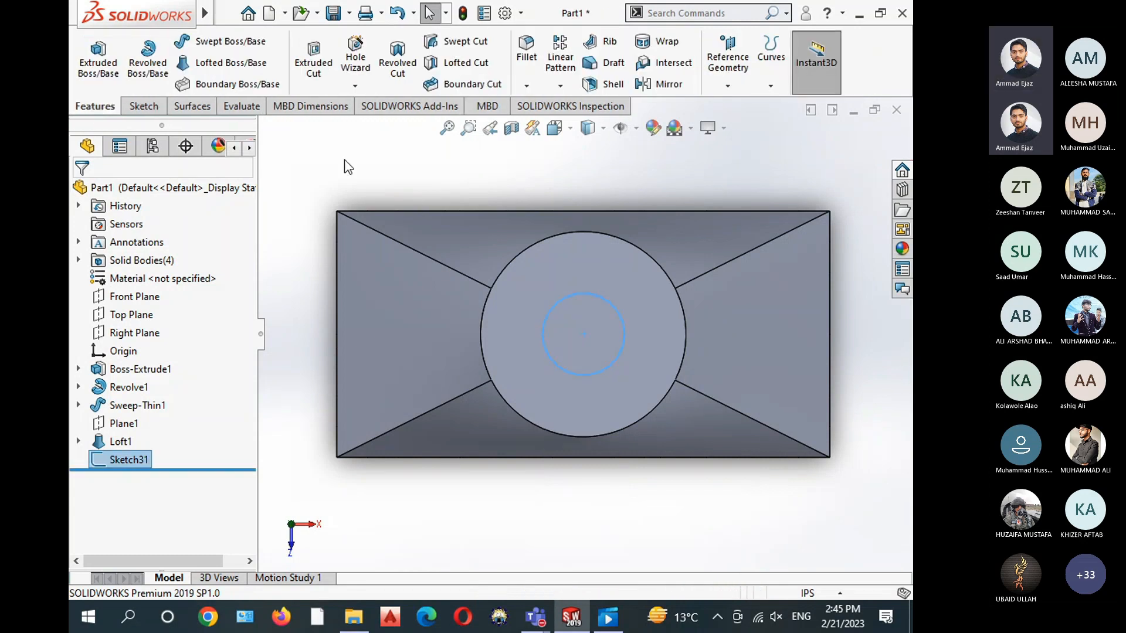
click(317, 65)
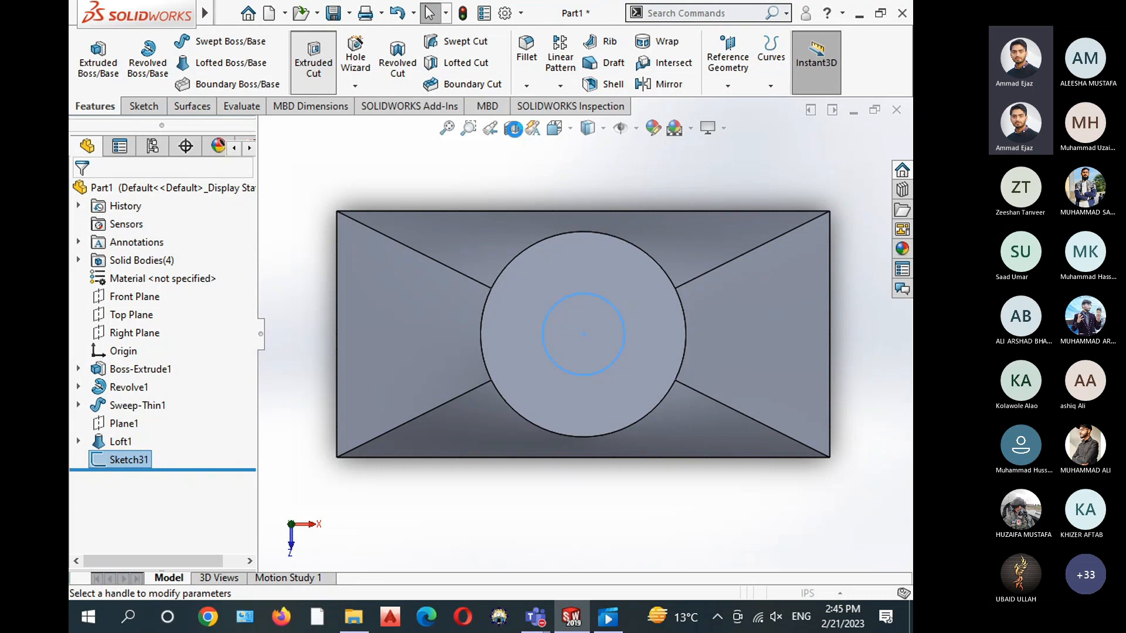
click(564, 132)
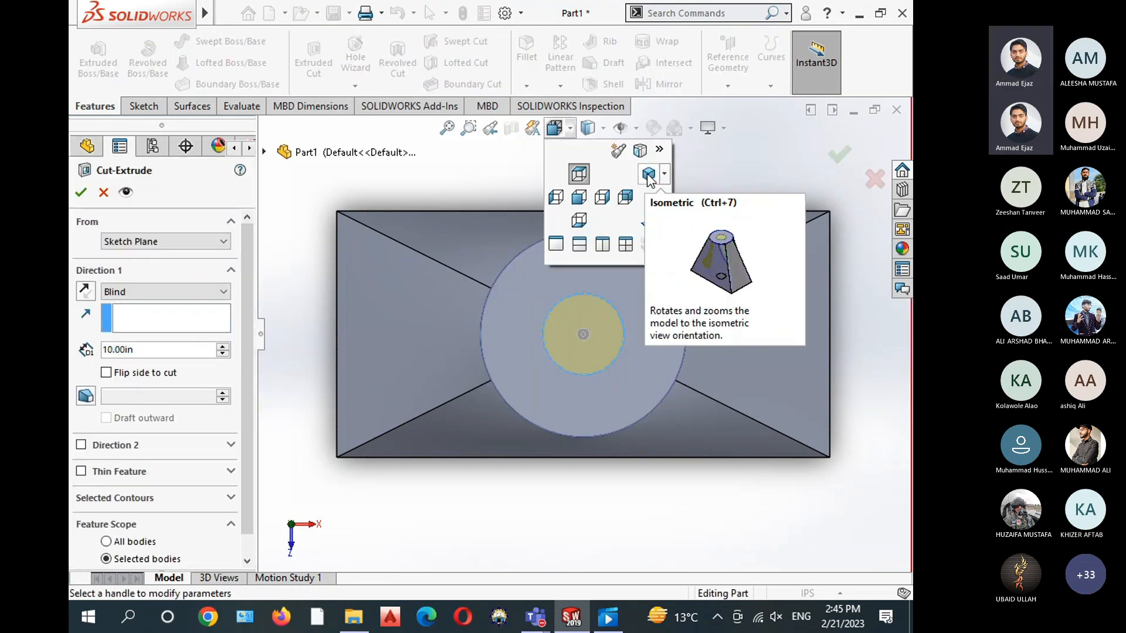
click(648, 175)
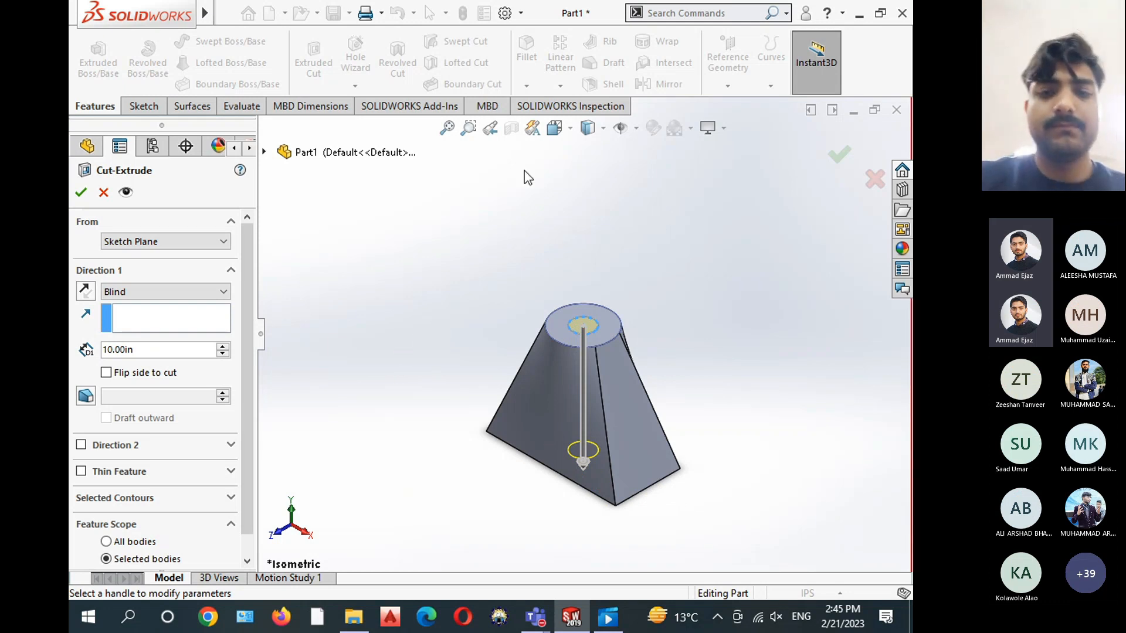
click(554, 128)
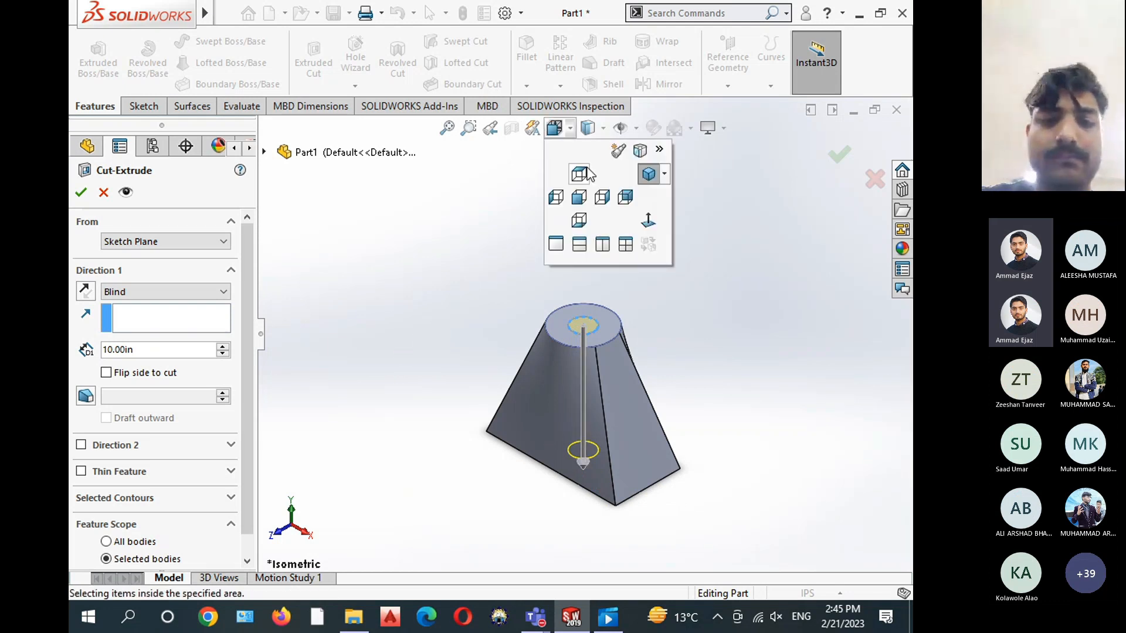
click(580, 174)
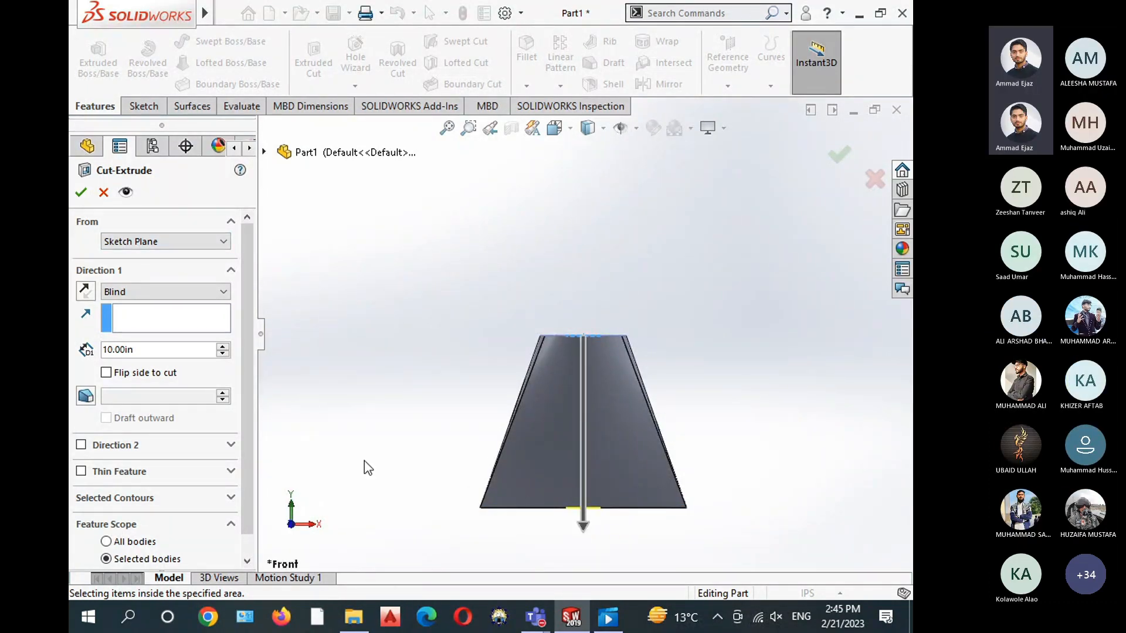
click(182, 292)
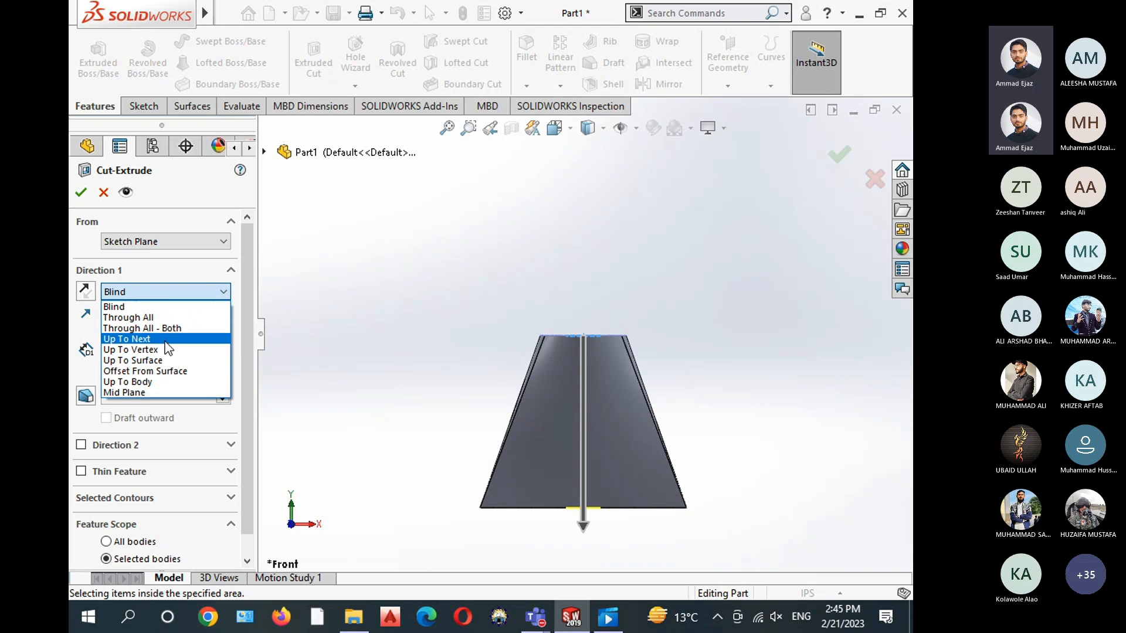
click(144, 297)
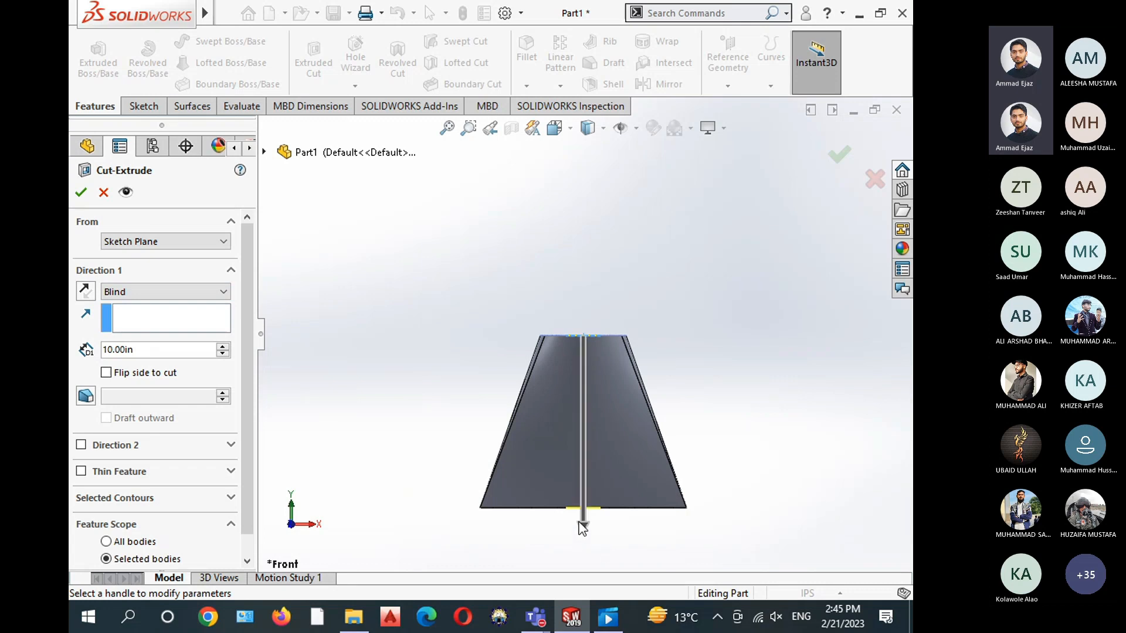
drag(584, 530, 583, 463)
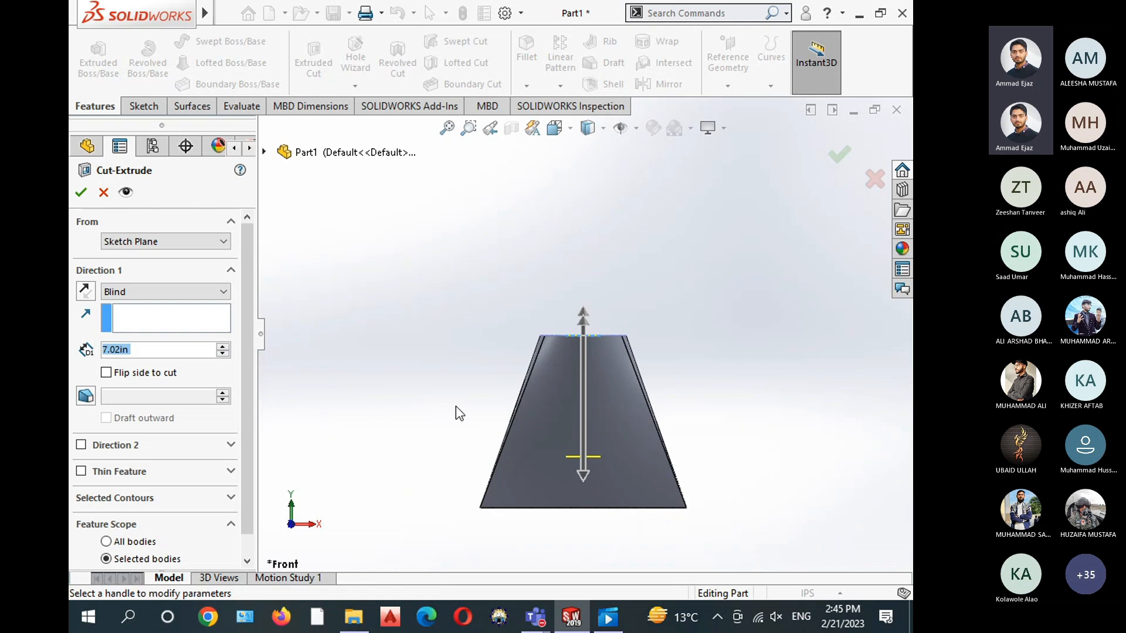
text(7)
key(Return)
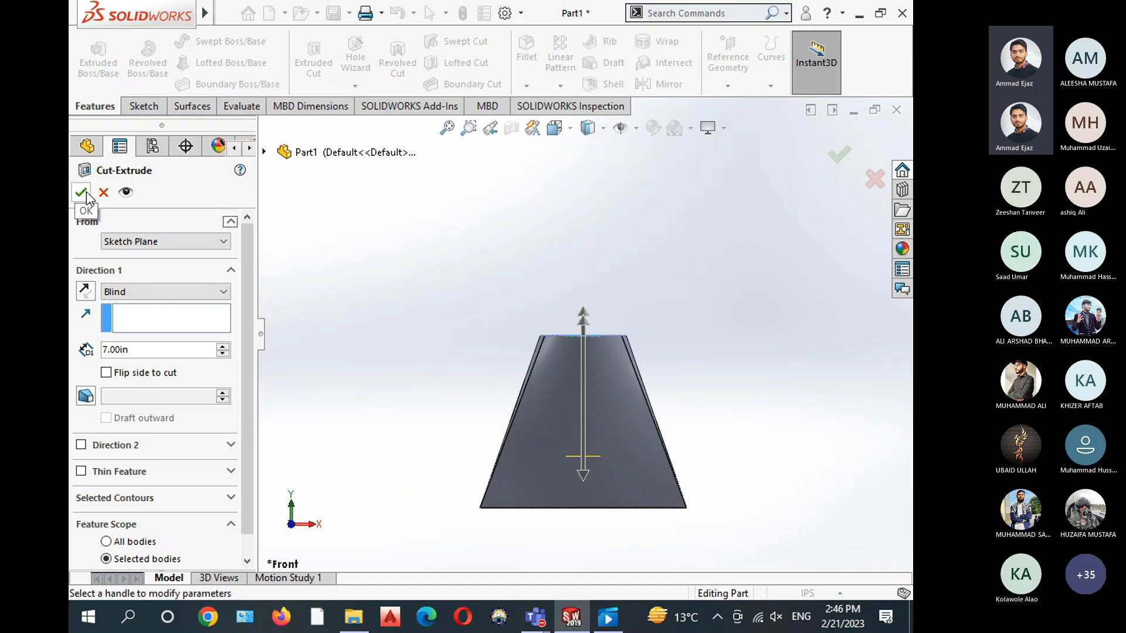
Try the Through All and Through All - Both end conditions for the cut's first direction
click(144, 292)
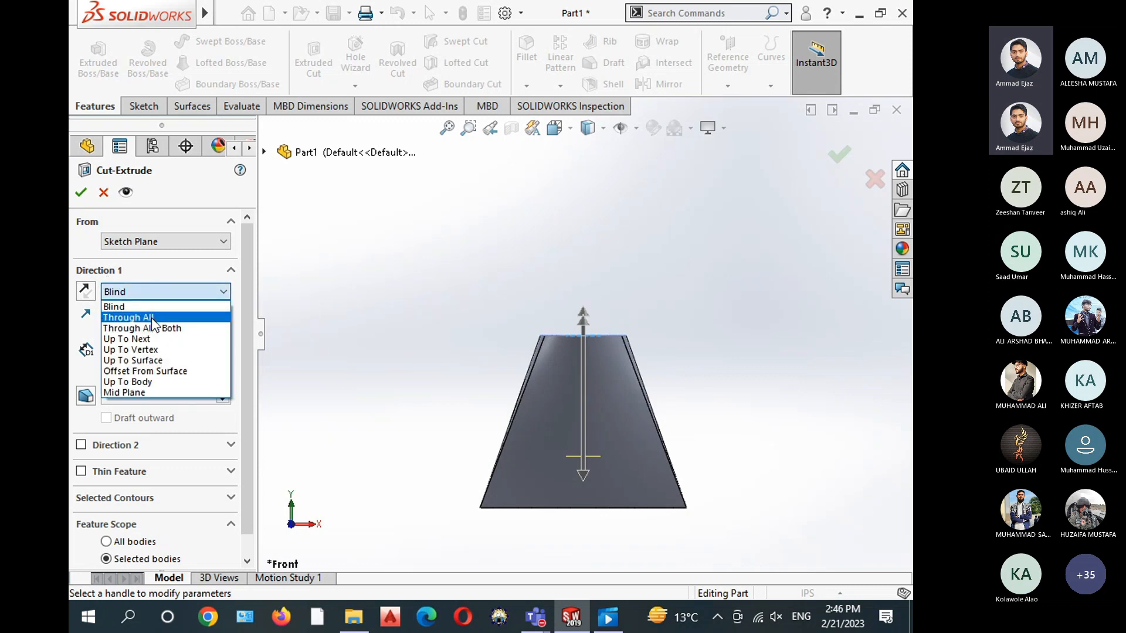
click(152, 317)
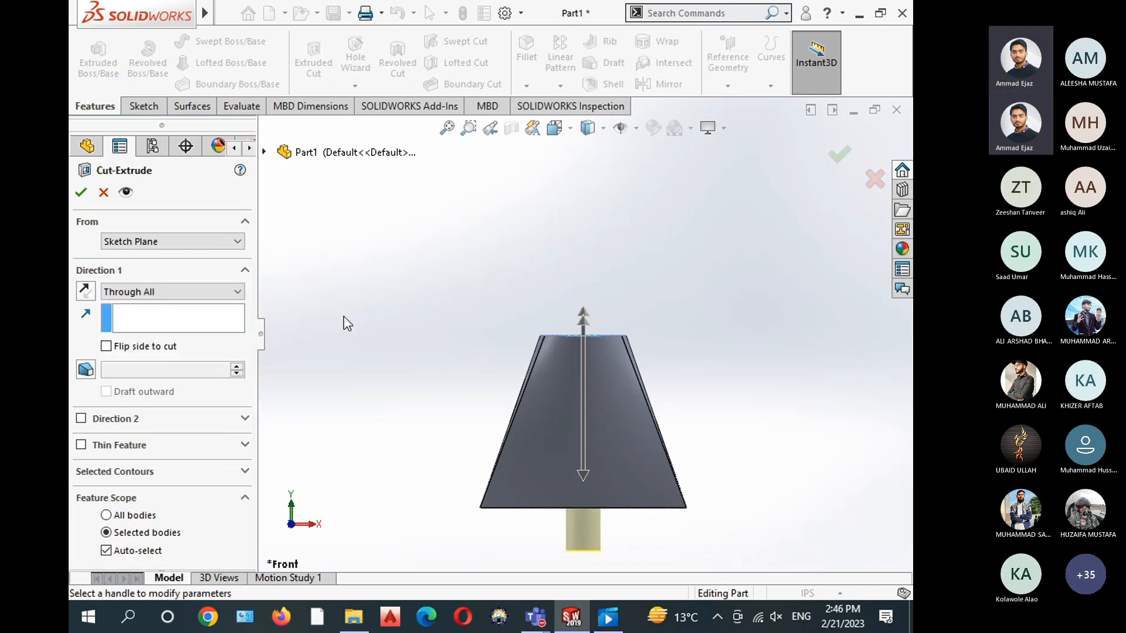
middle_drag(456, 460, 544, 499)
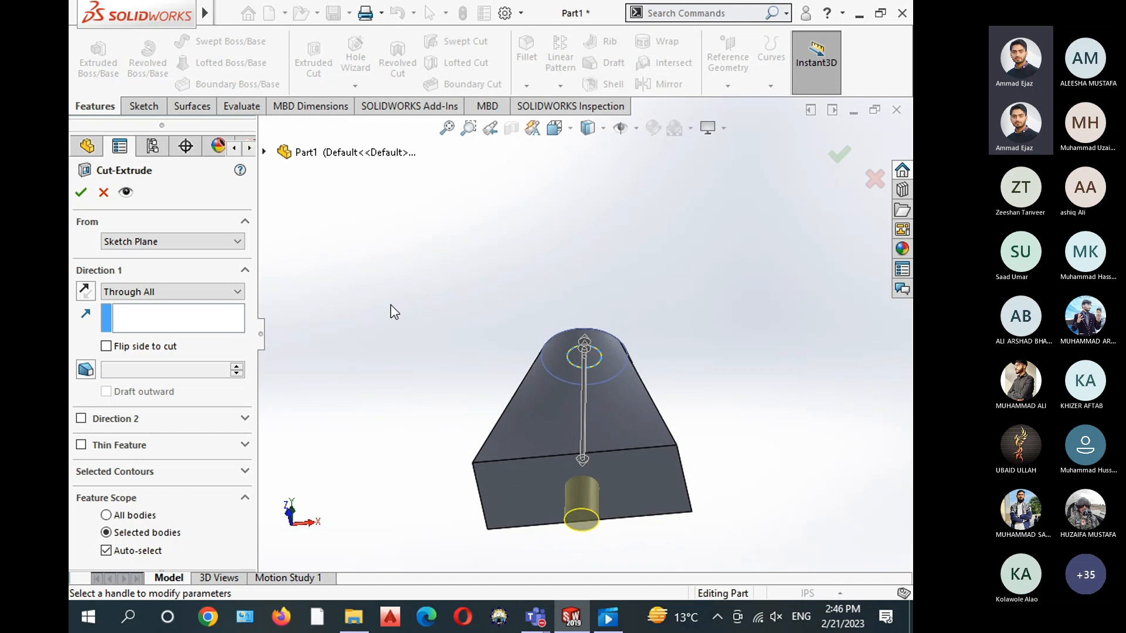
middle_drag(439, 287, 405, 314)
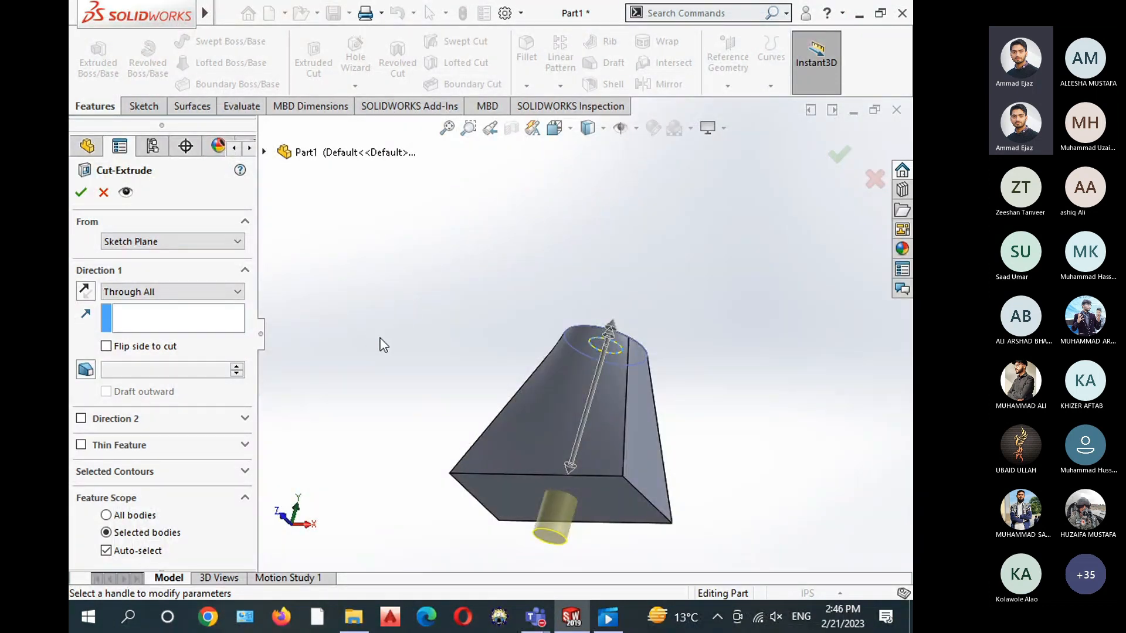
click(214, 295)
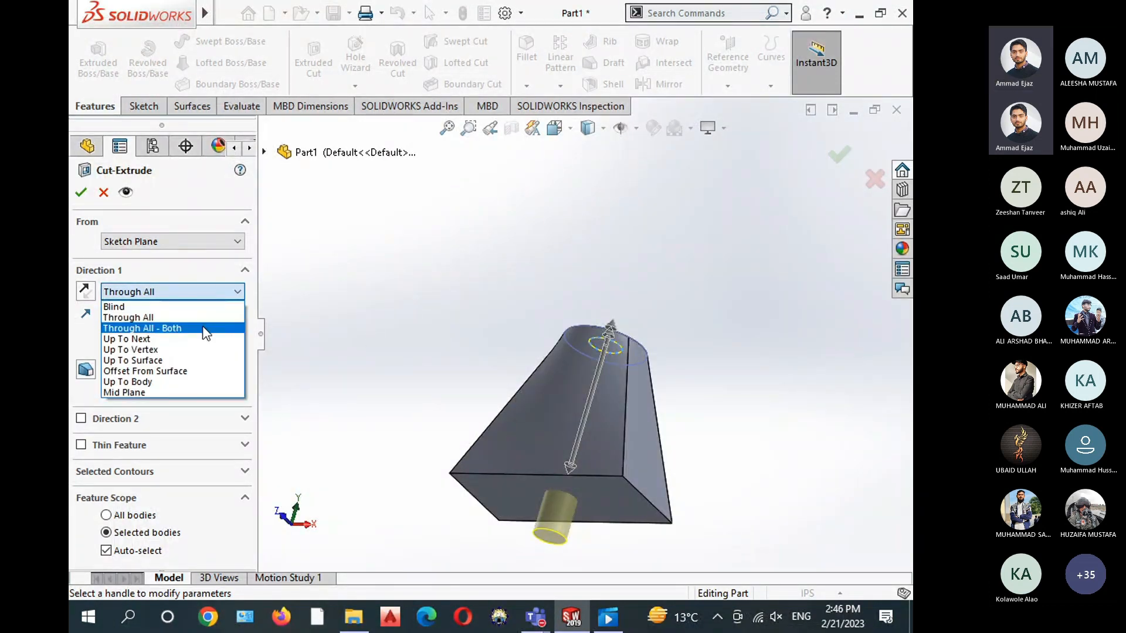
click(206, 330)
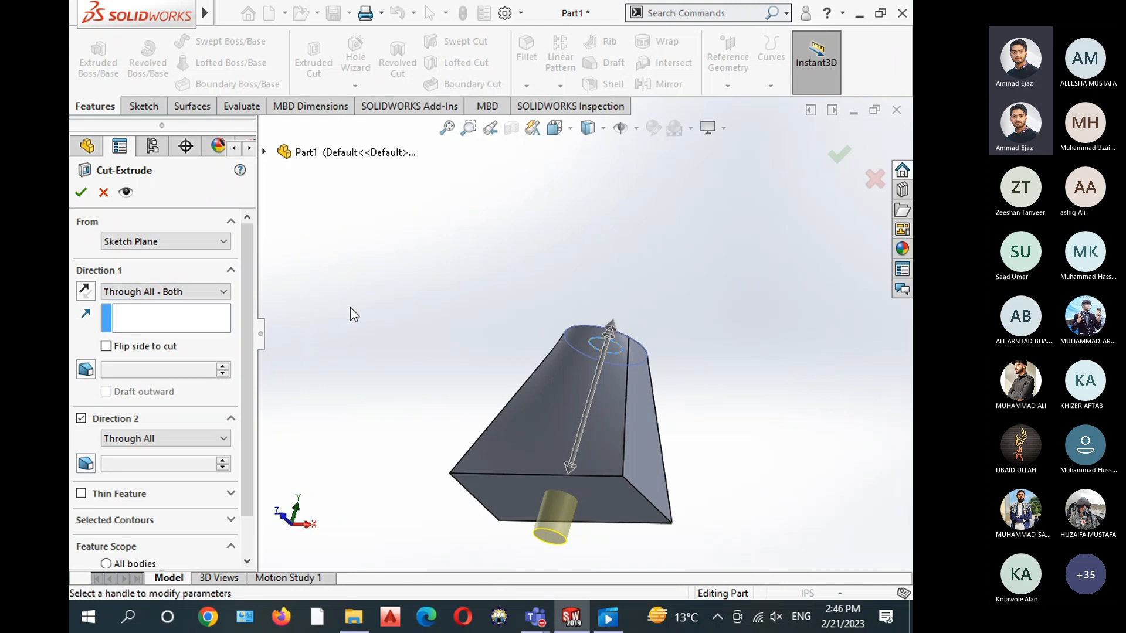
middle_drag(412, 324, 401, 366)
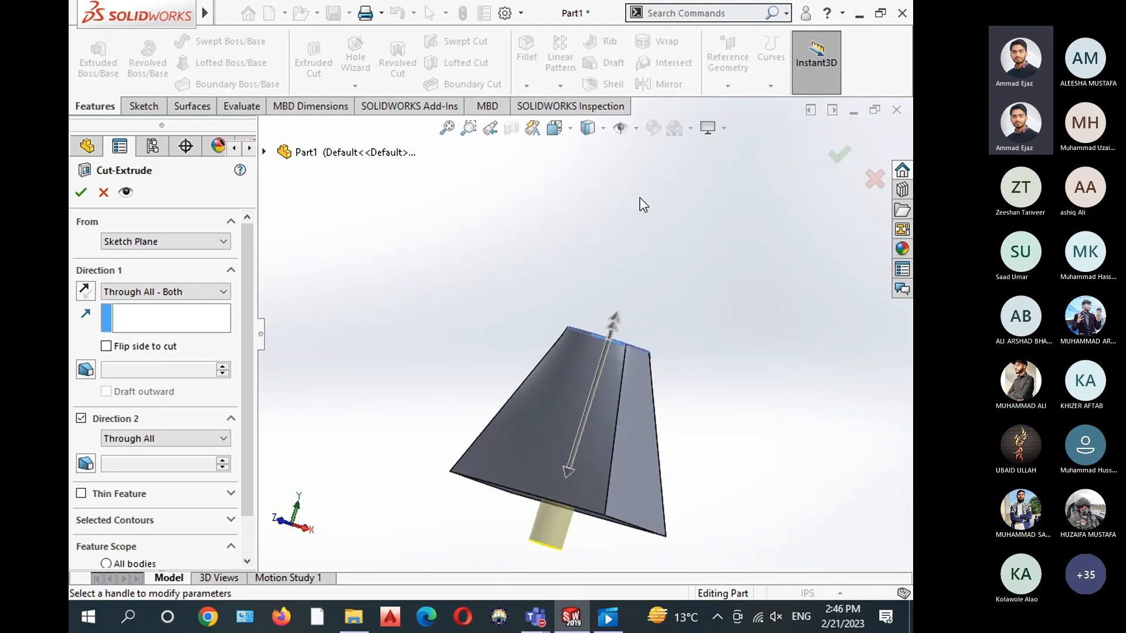
Try the Up To Next end condition, and Up To Vertex using a corner of the loft's base
click(151, 291)
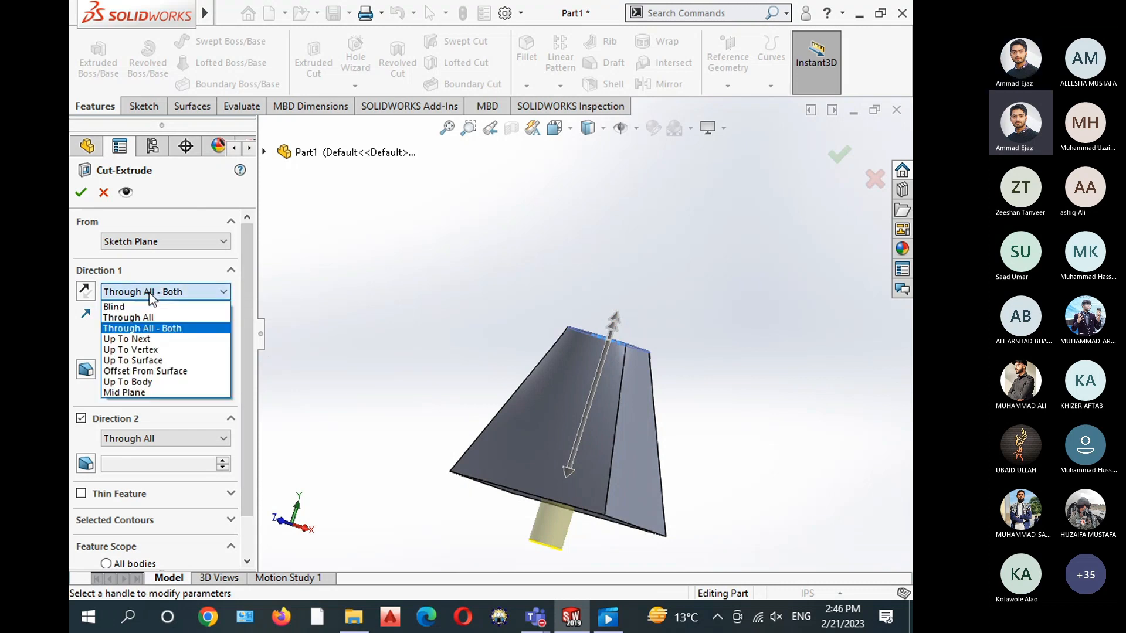
click(147, 340)
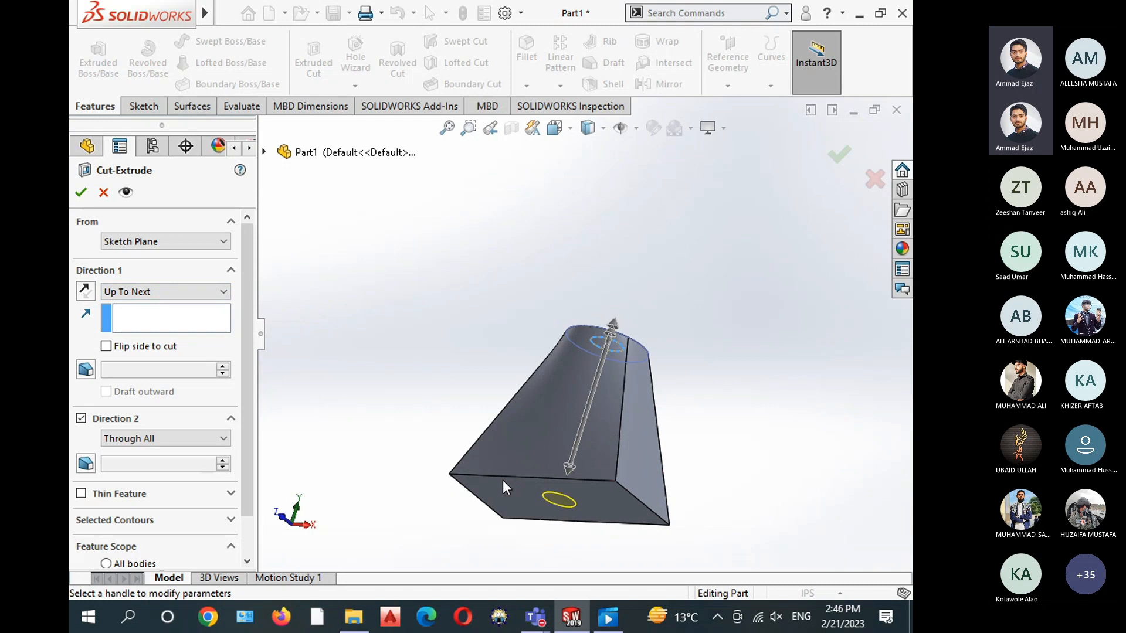
click(159, 296)
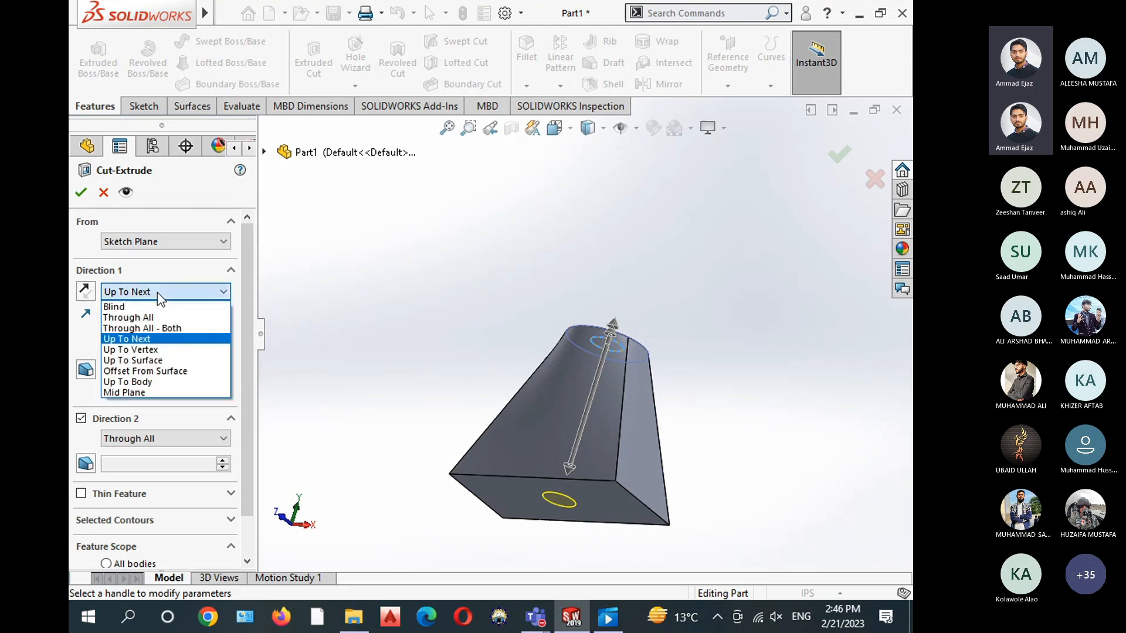
click(154, 350)
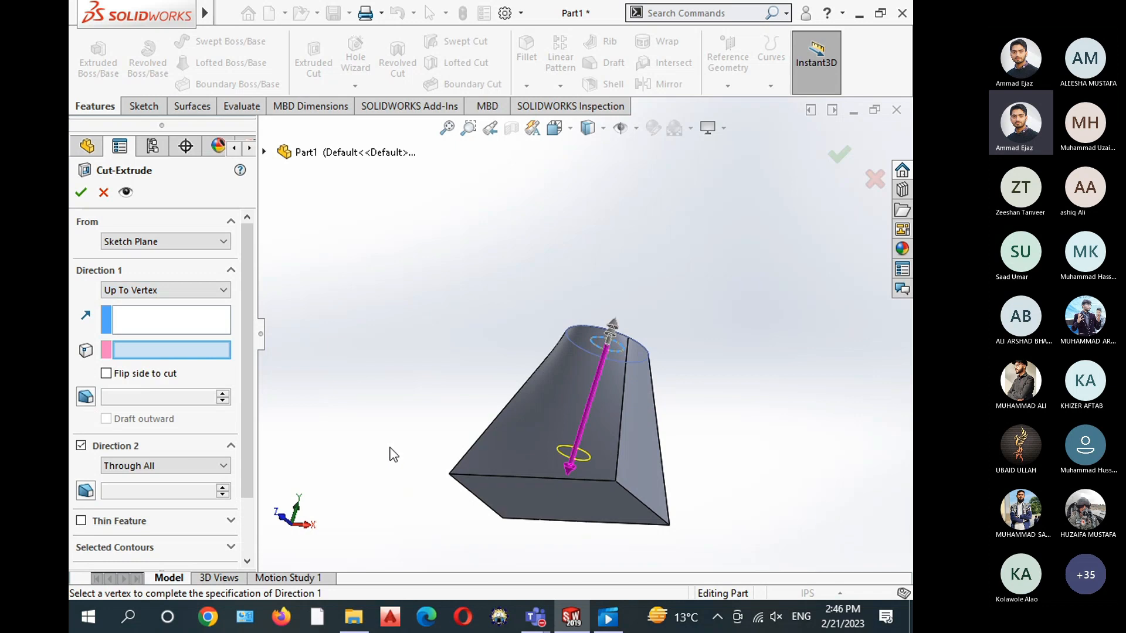
click(448, 473)
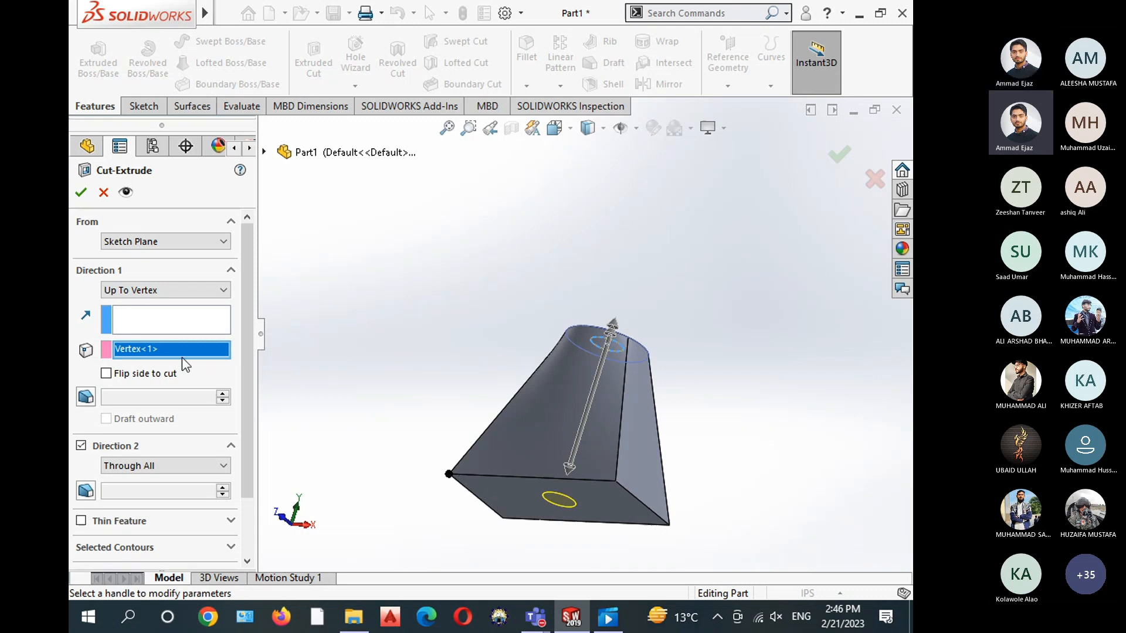
Set the cut's first direction back to Blind at 7 in and complete the extruded cut
click(161, 291)
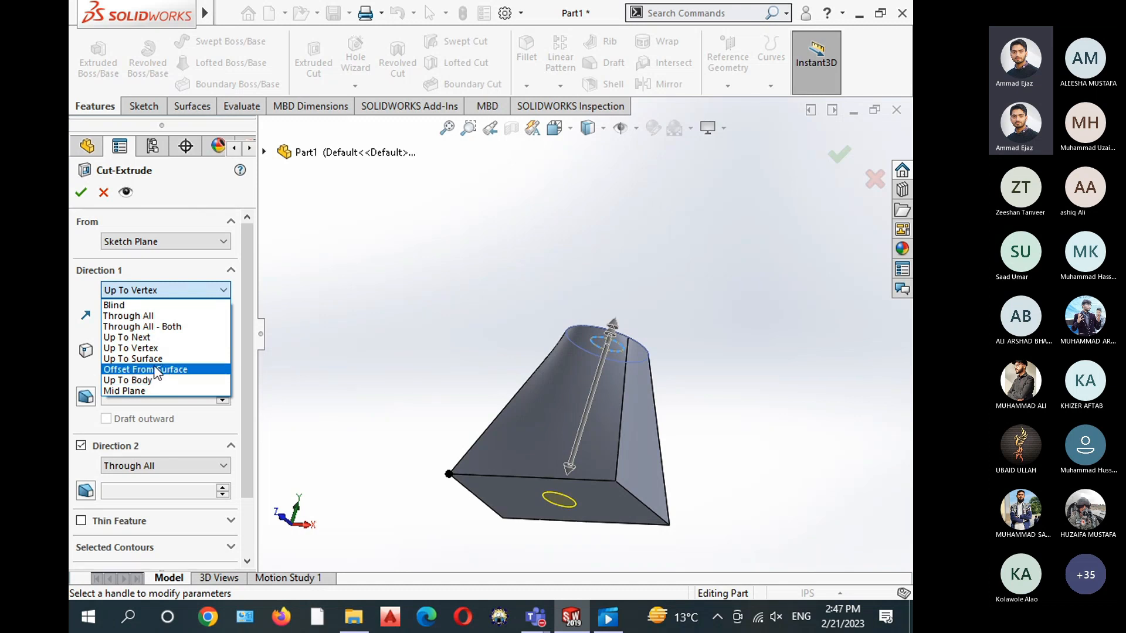
click(143, 306)
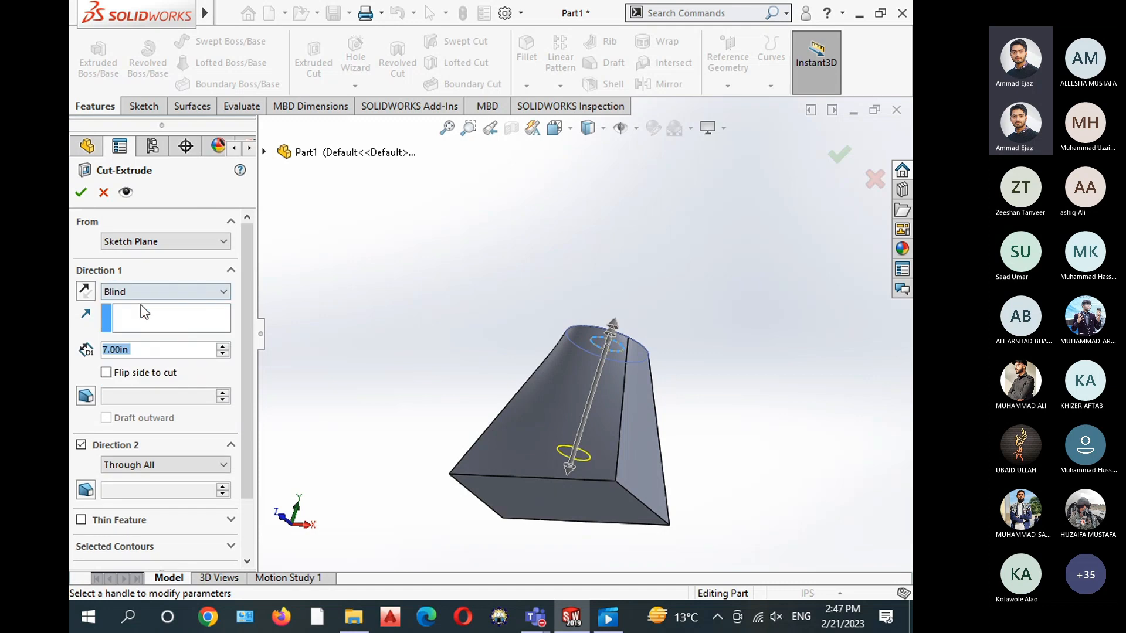
click(81, 193)
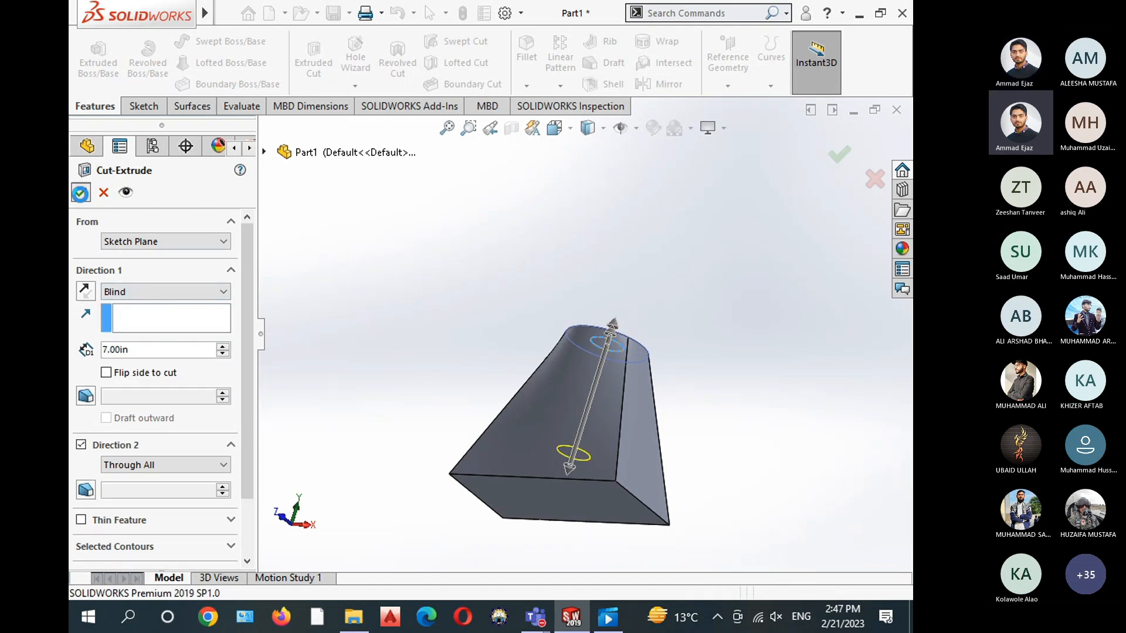
click(407, 311)
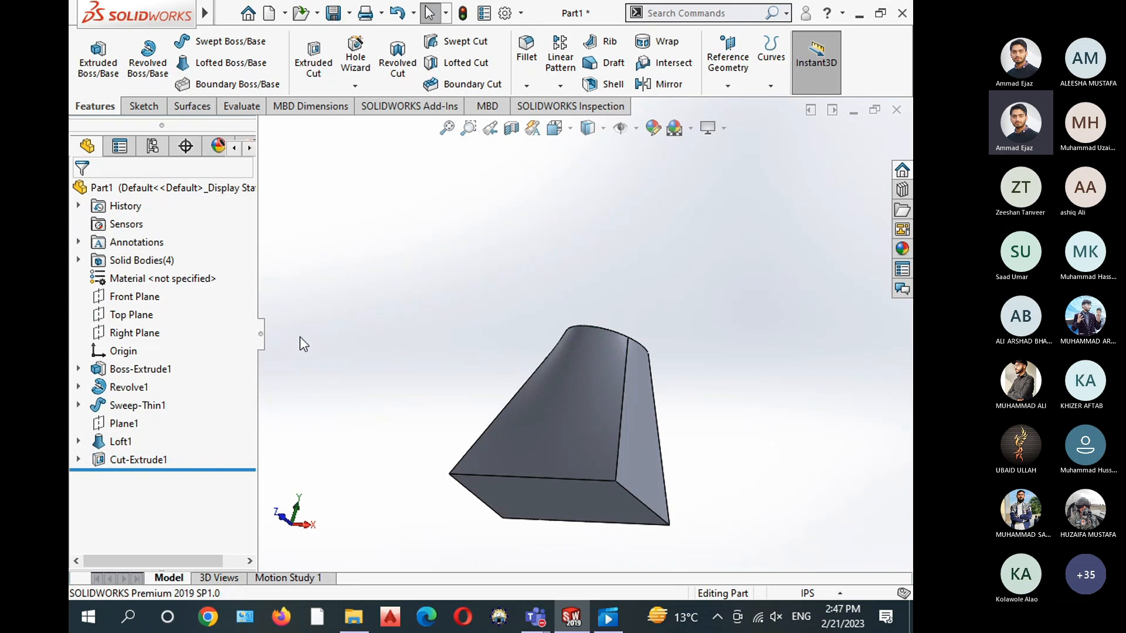
Set the diameter of the extruded cut in the top of the loft to 3 in
middle_drag(410, 371, 372, 472)
middle_drag(430, 383, 419, 461)
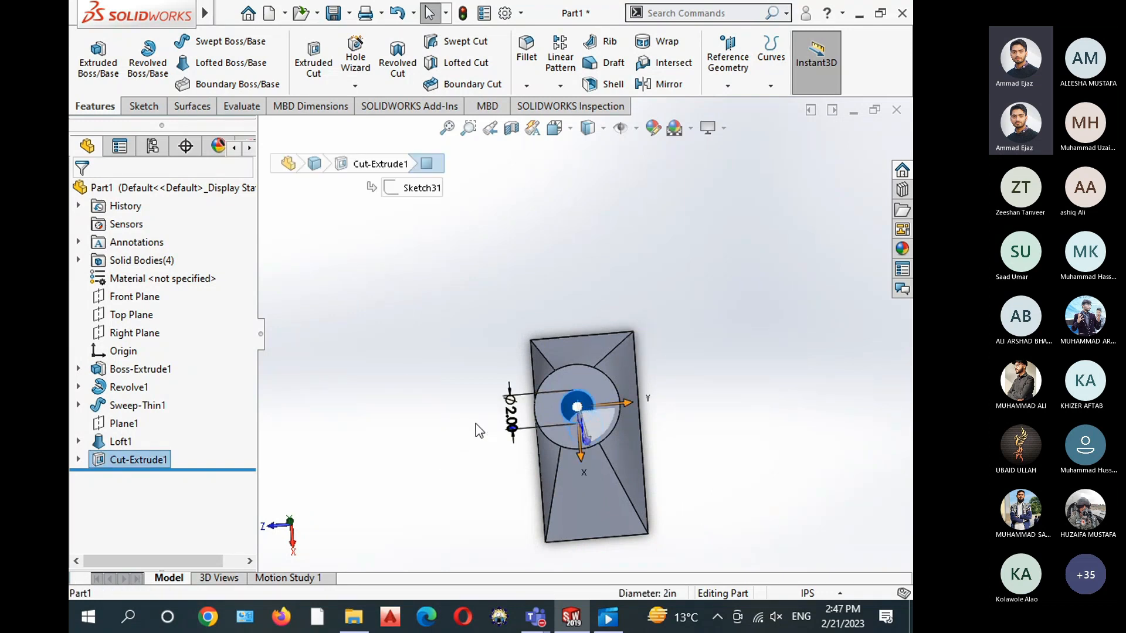
click(470, 394)
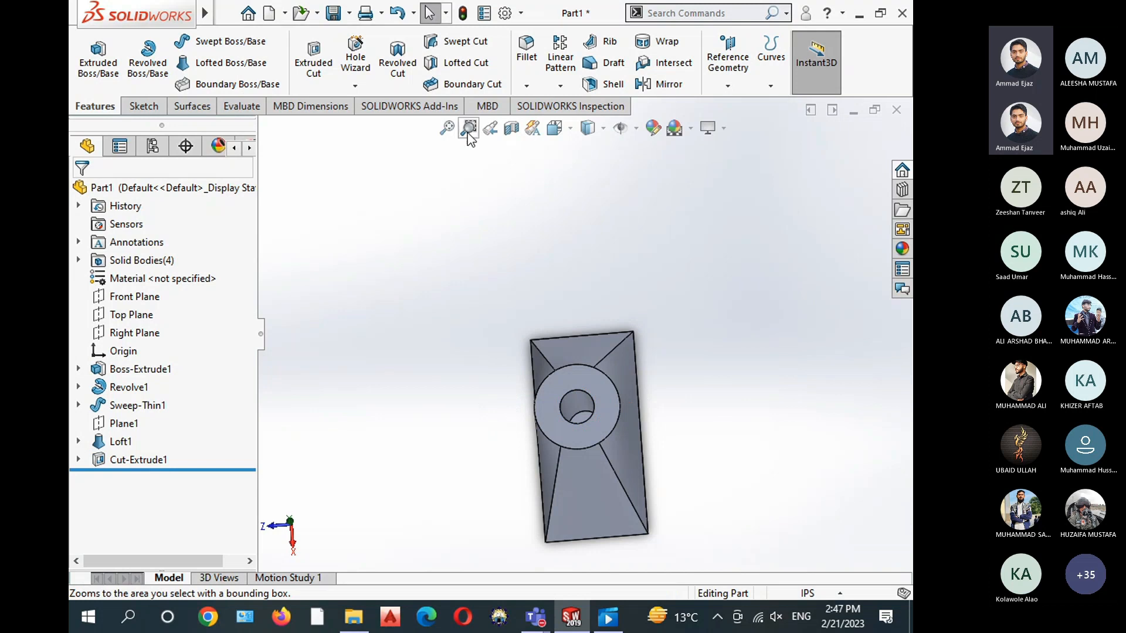
click(554, 128)
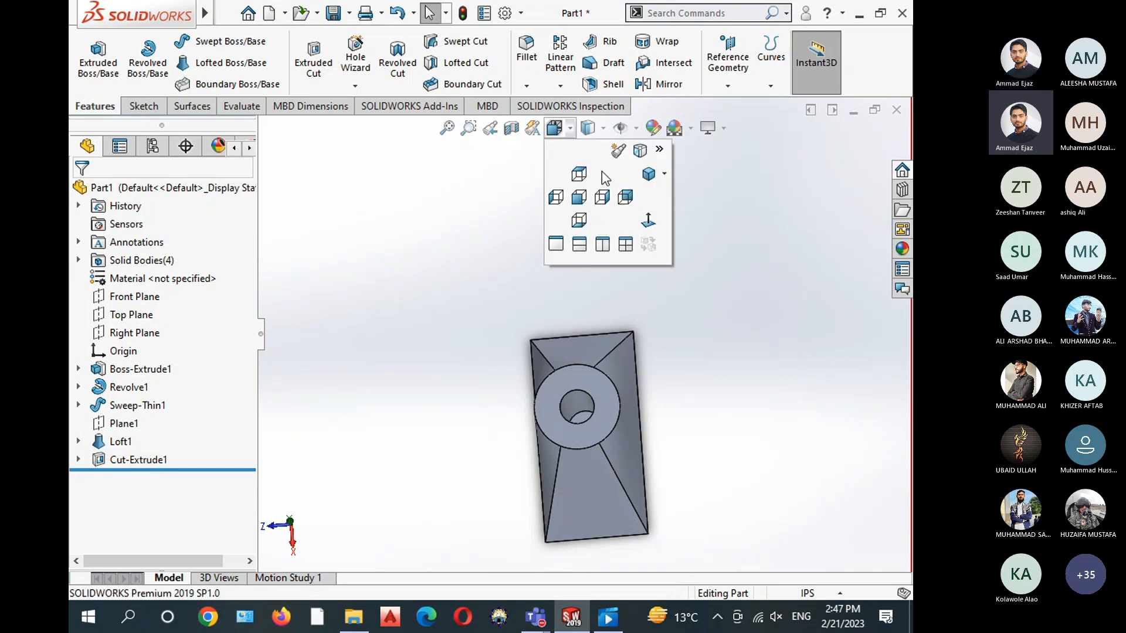
click(653, 176)
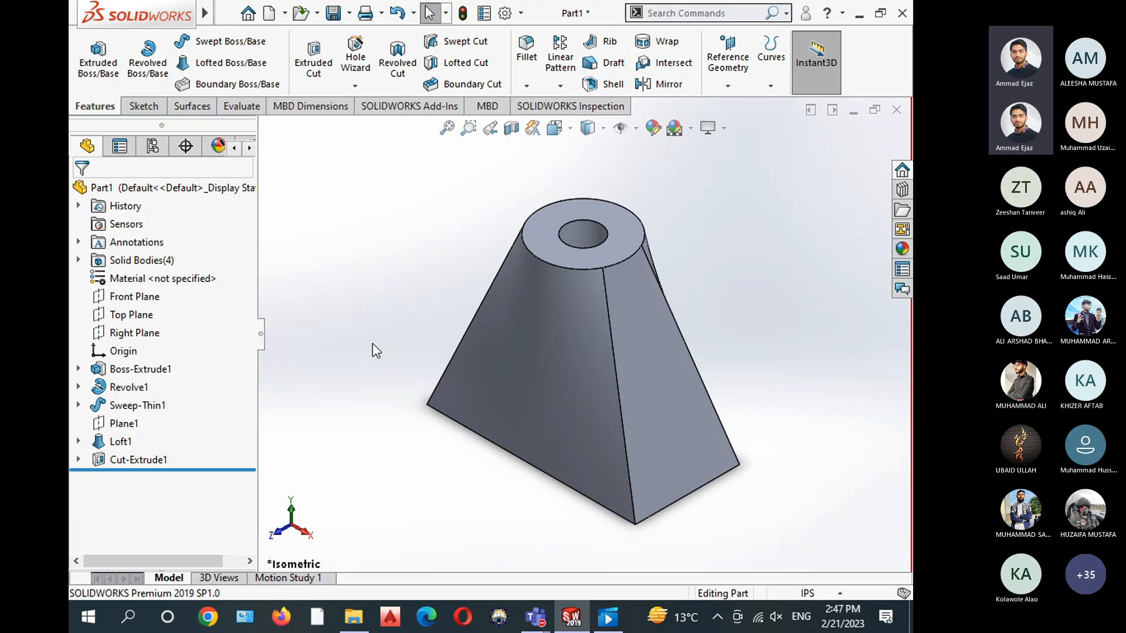
click(574, 234)
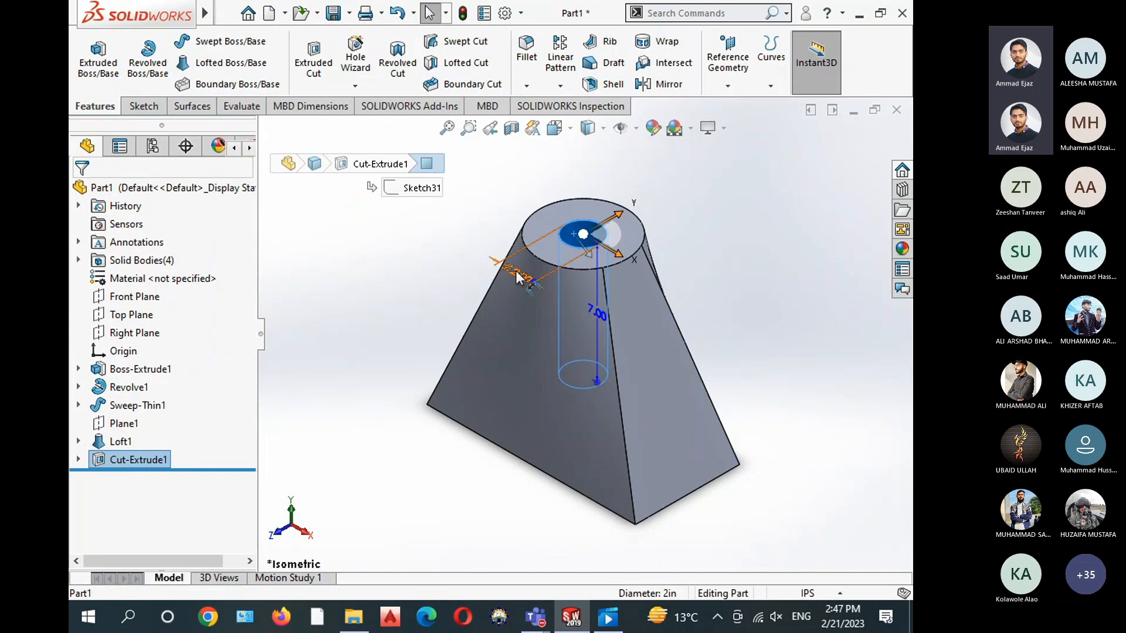
click(515, 272)
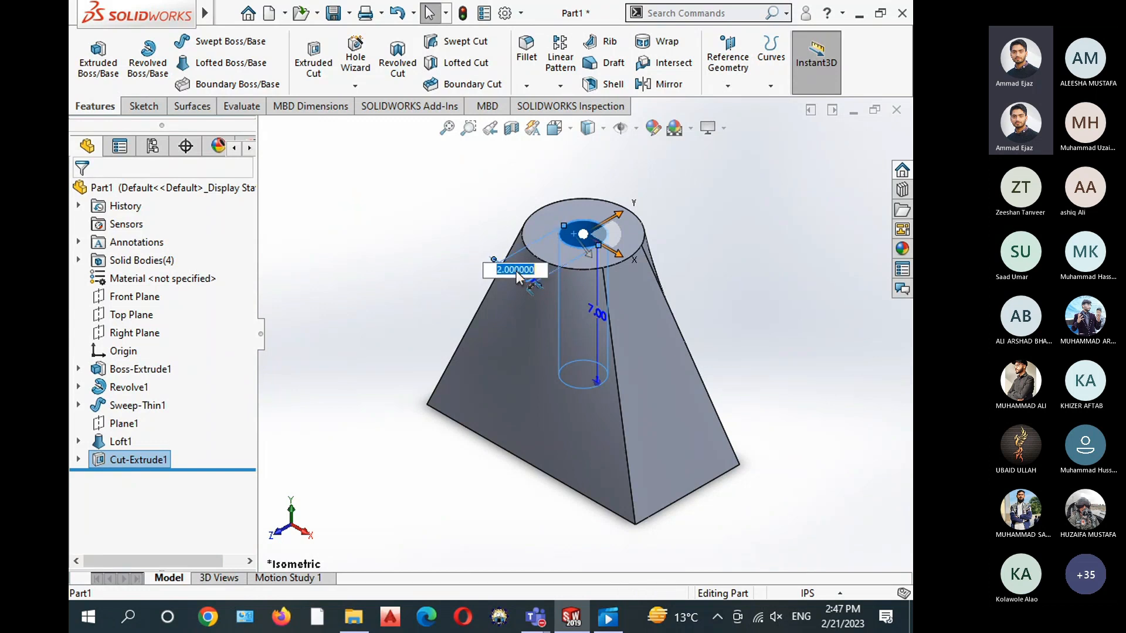
text(3)
key(Return)
click(407, 276)
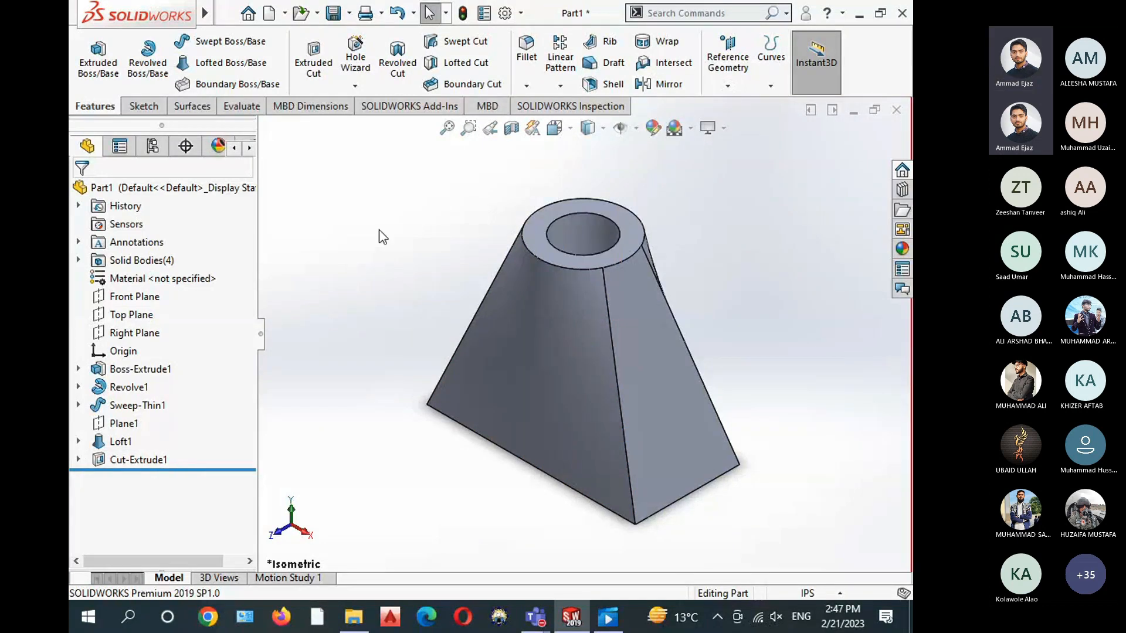
Hide the lofted body through its extruded cut feature, and show it again
click(138, 459)
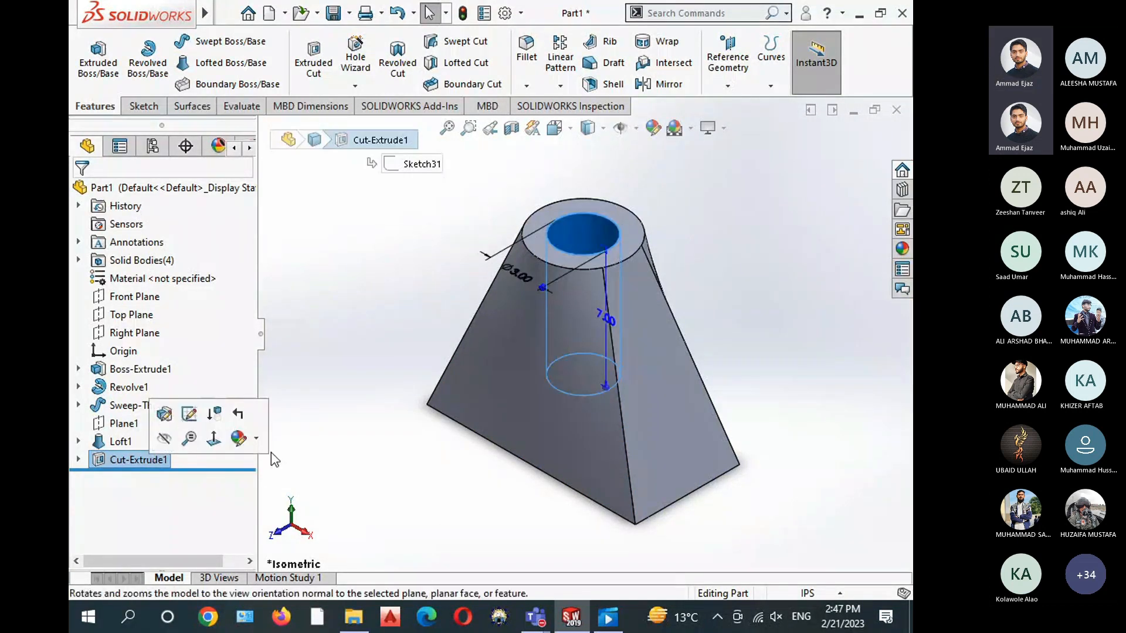
click(325, 448)
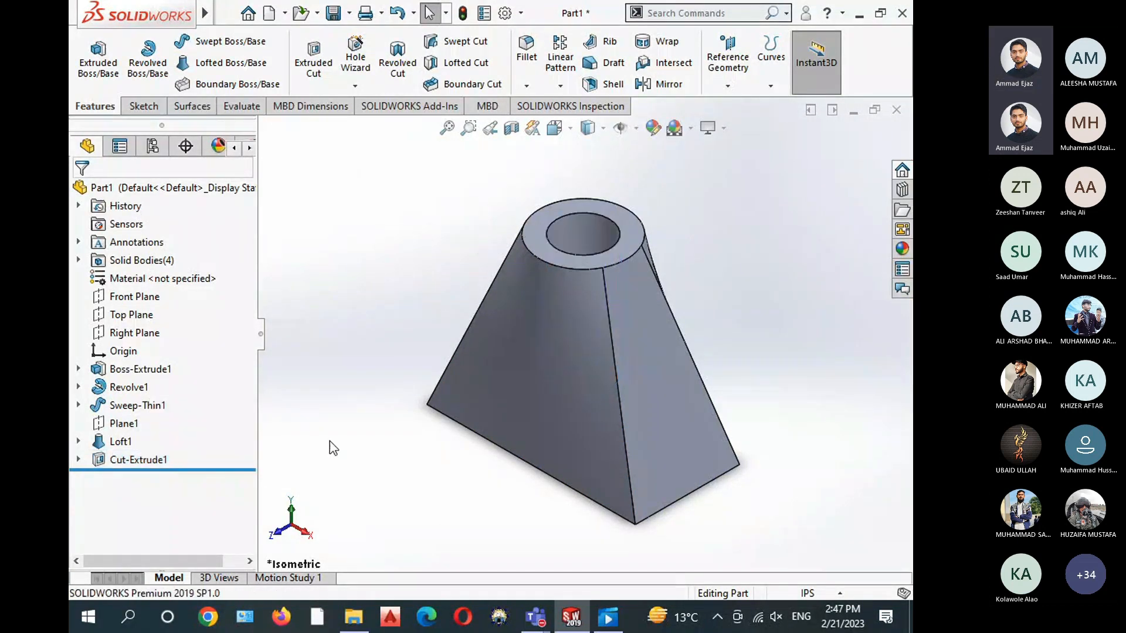
click(122, 461)
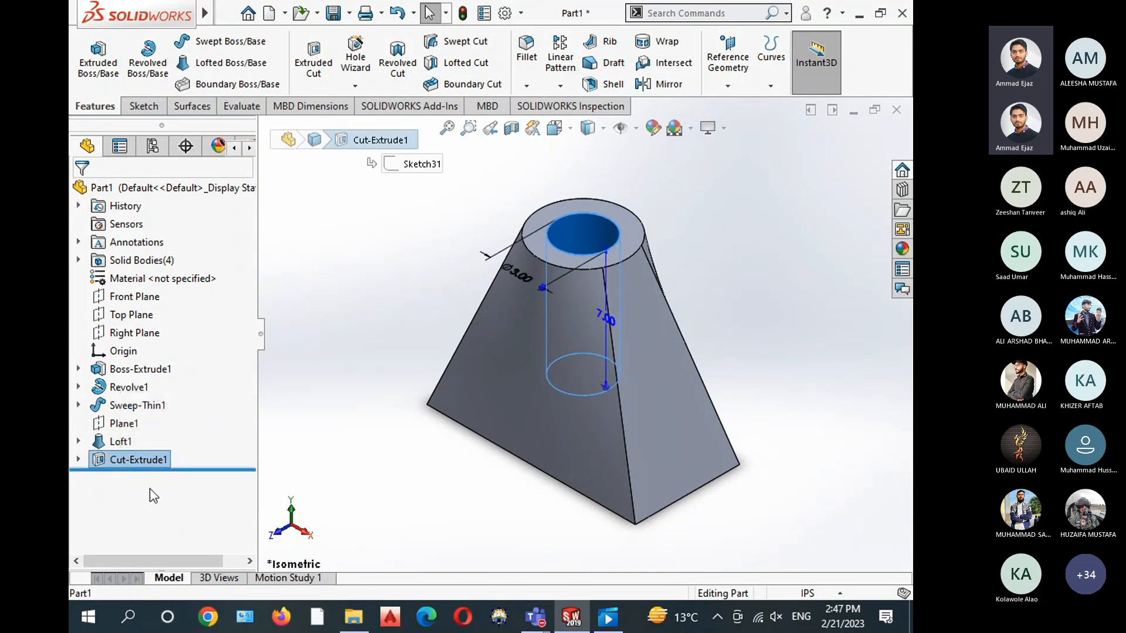
click(120, 443)
click(125, 460)
click(432, 467)
click(163, 462)
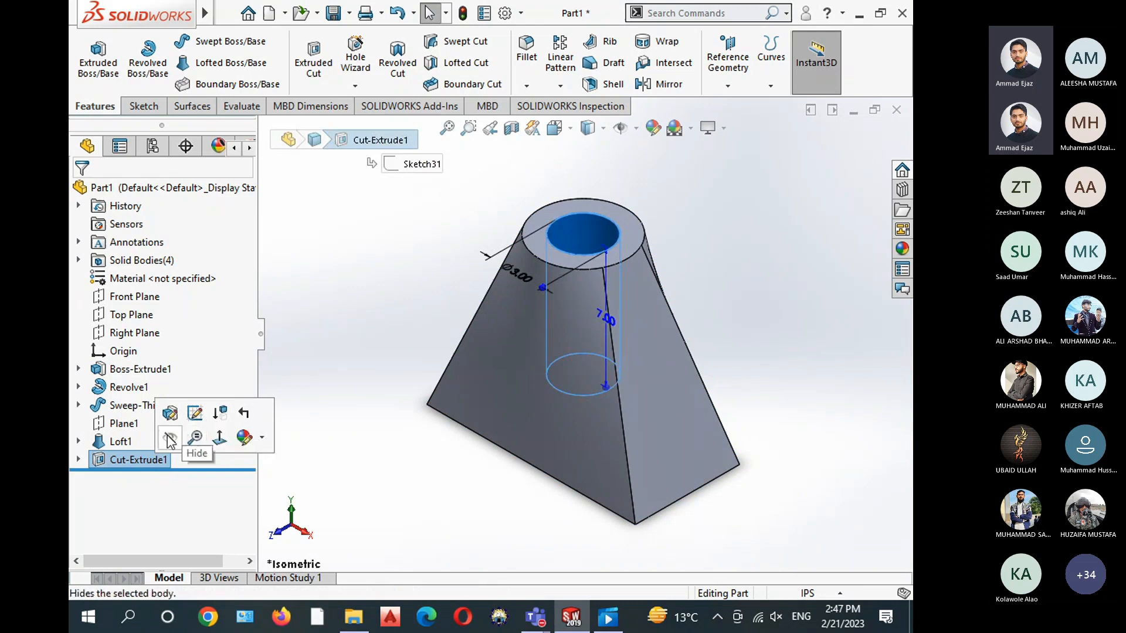
click(167, 438)
click(288, 402)
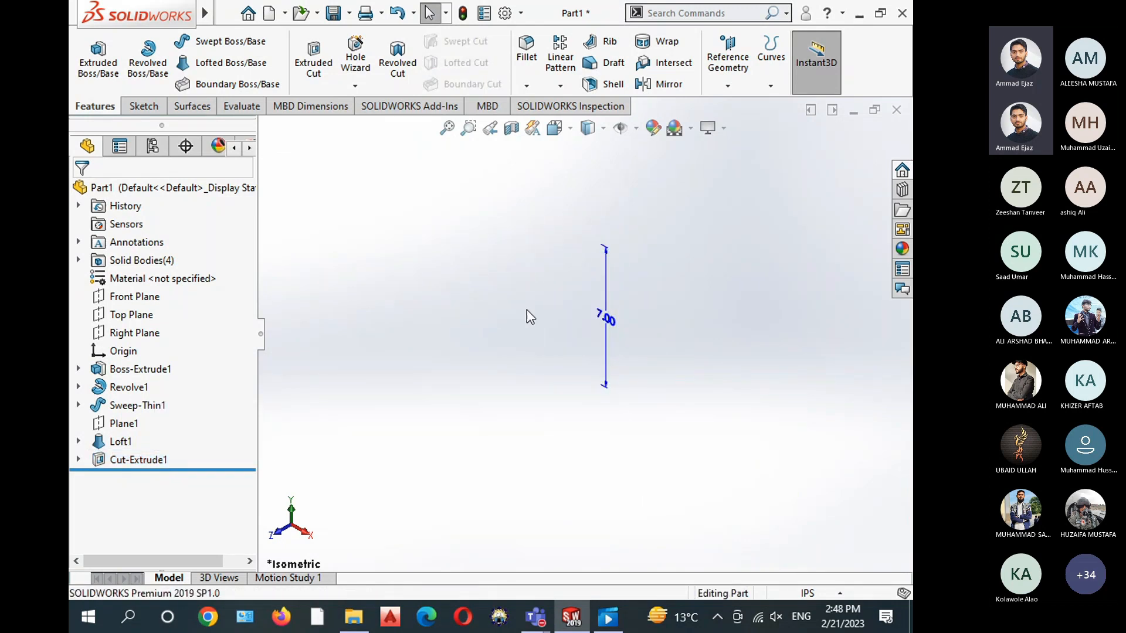
click(149, 456)
click(166, 437)
click(391, 305)
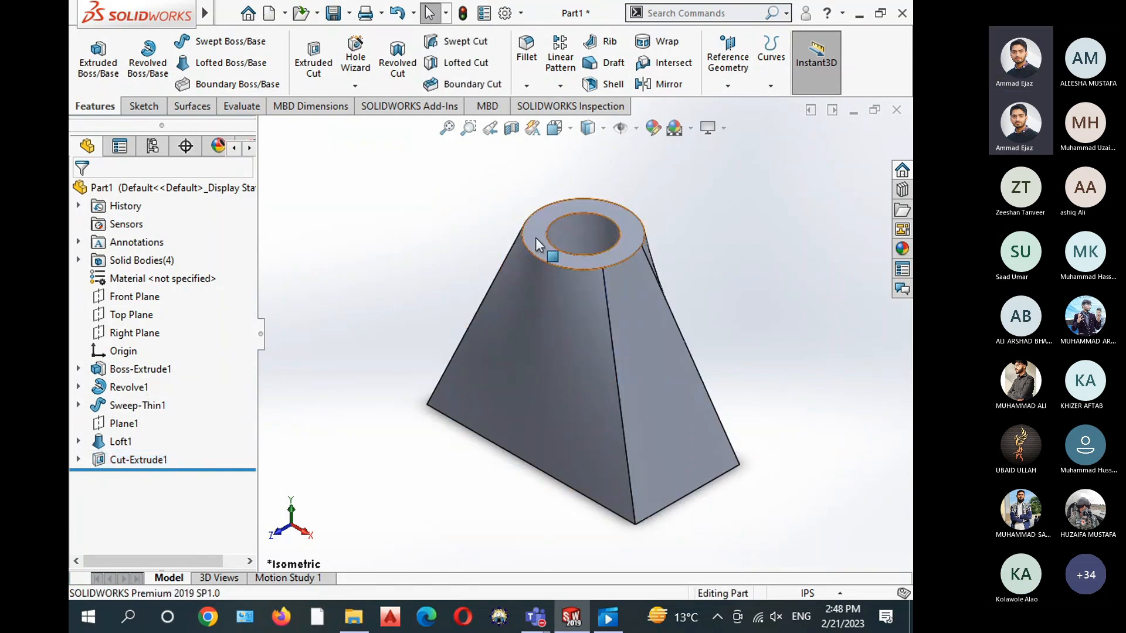
Suppress the extruded cut feature so the loft's top face is solid
click(129, 460)
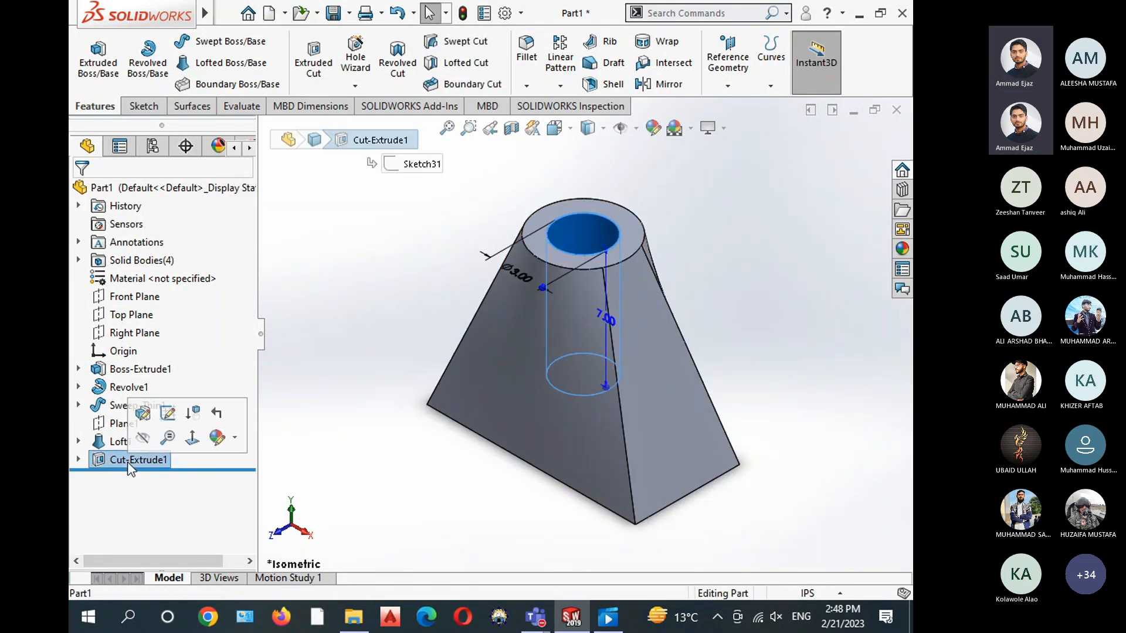
click(195, 415)
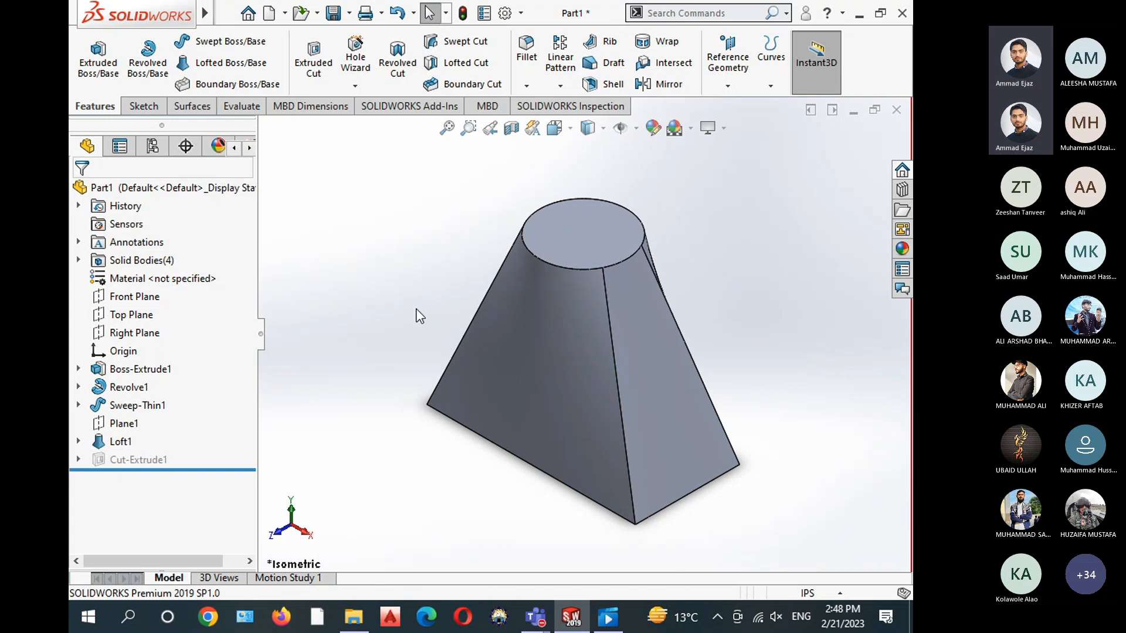
Start a Hole Wizard counterbore hole using the ANSI Inch standard, Binding Head Screw type and size #3
click(361, 65)
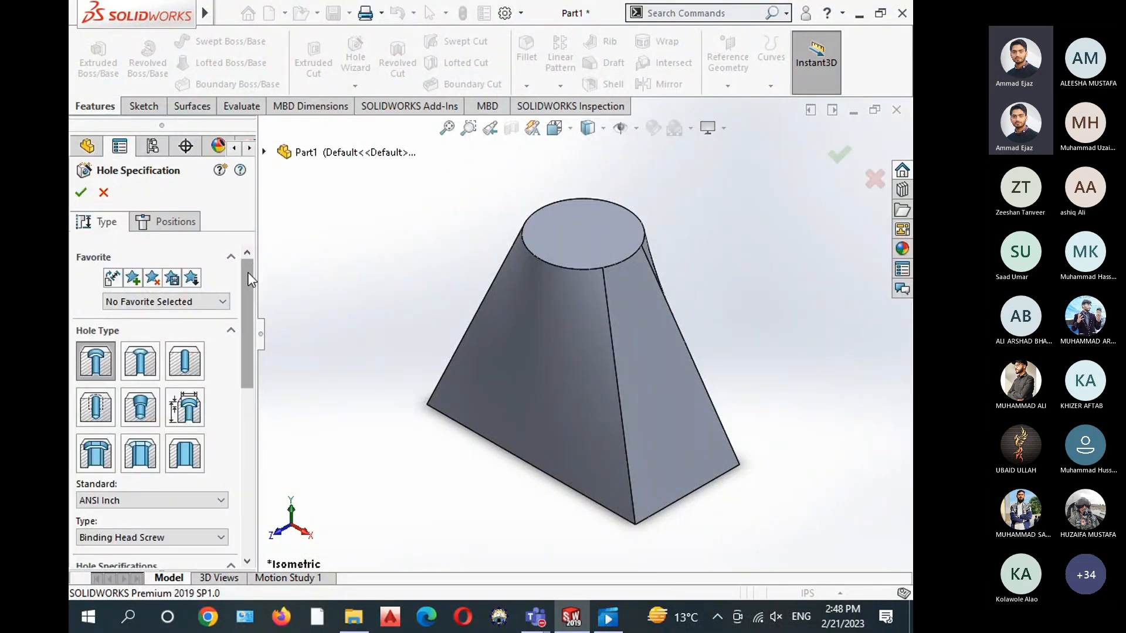
scroll(247, 280, down, 1)
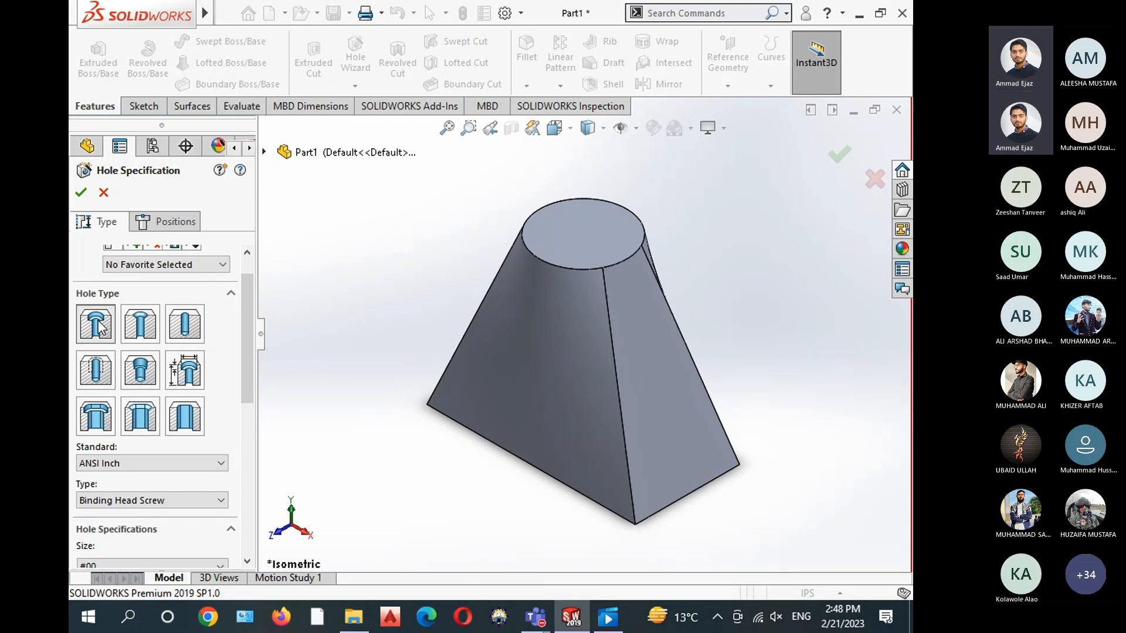
drag(252, 314, 246, 366)
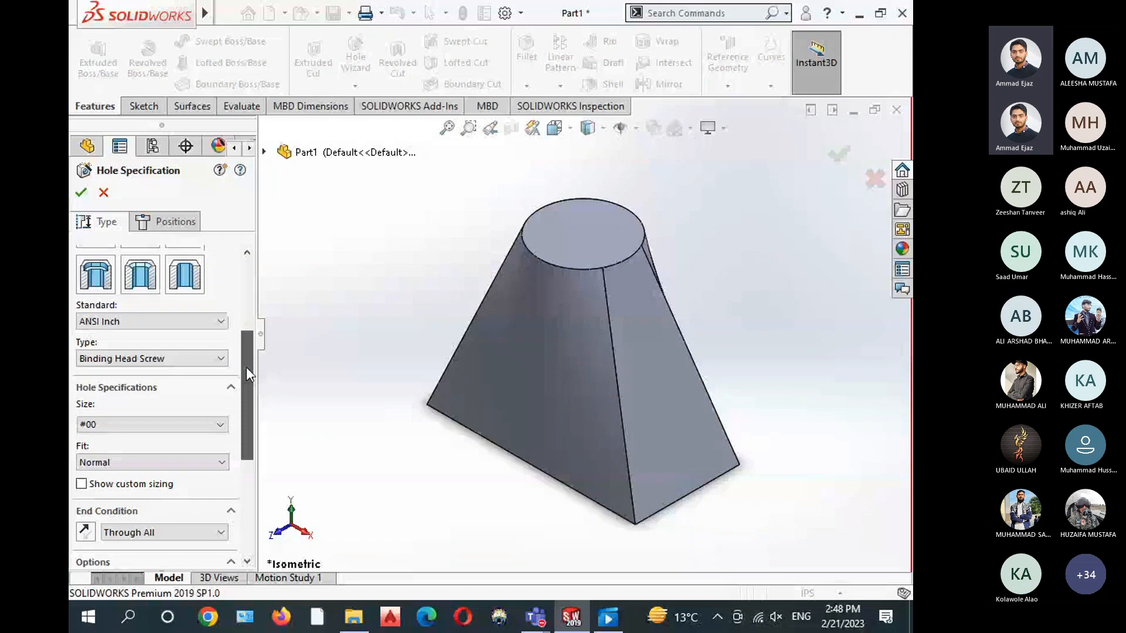
click(147, 324)
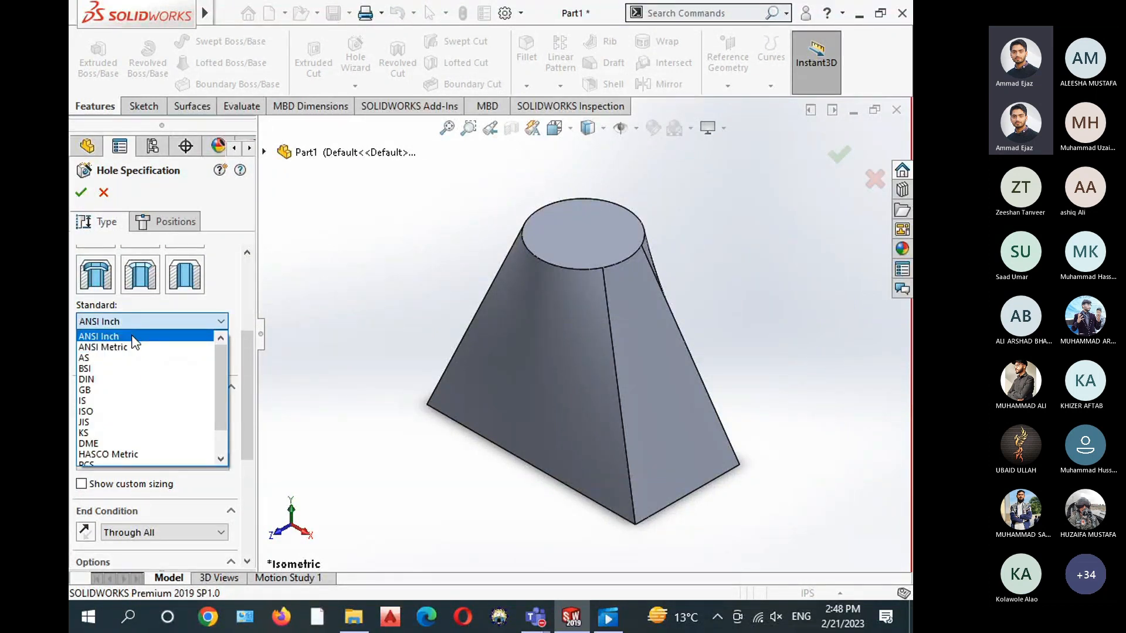
click(132, 337)
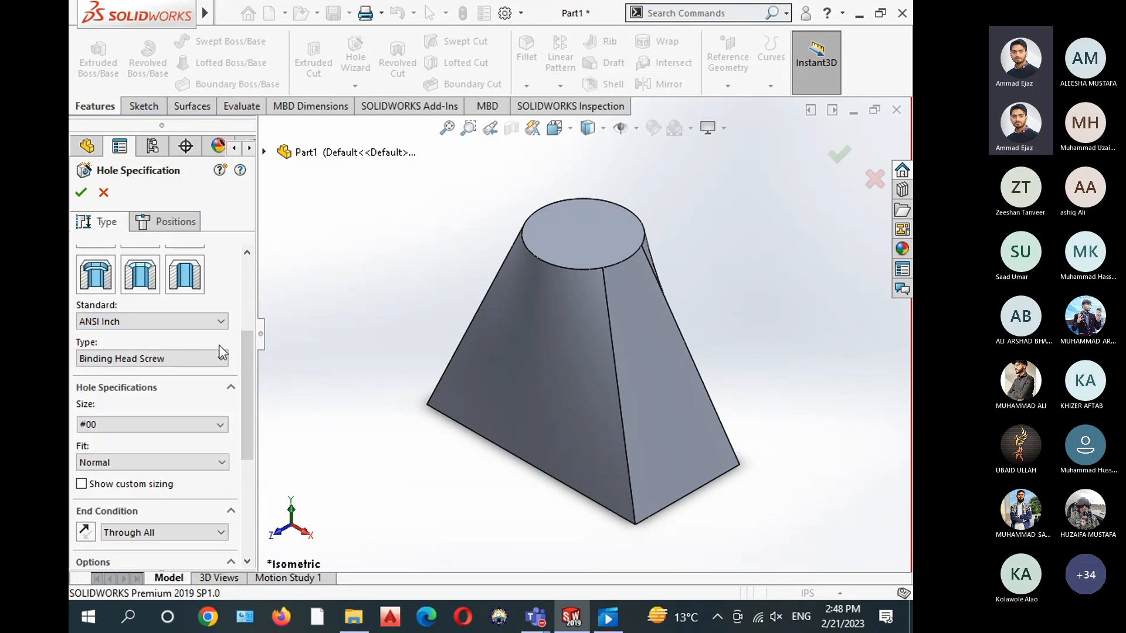
drag(248, 347, 245, 373)
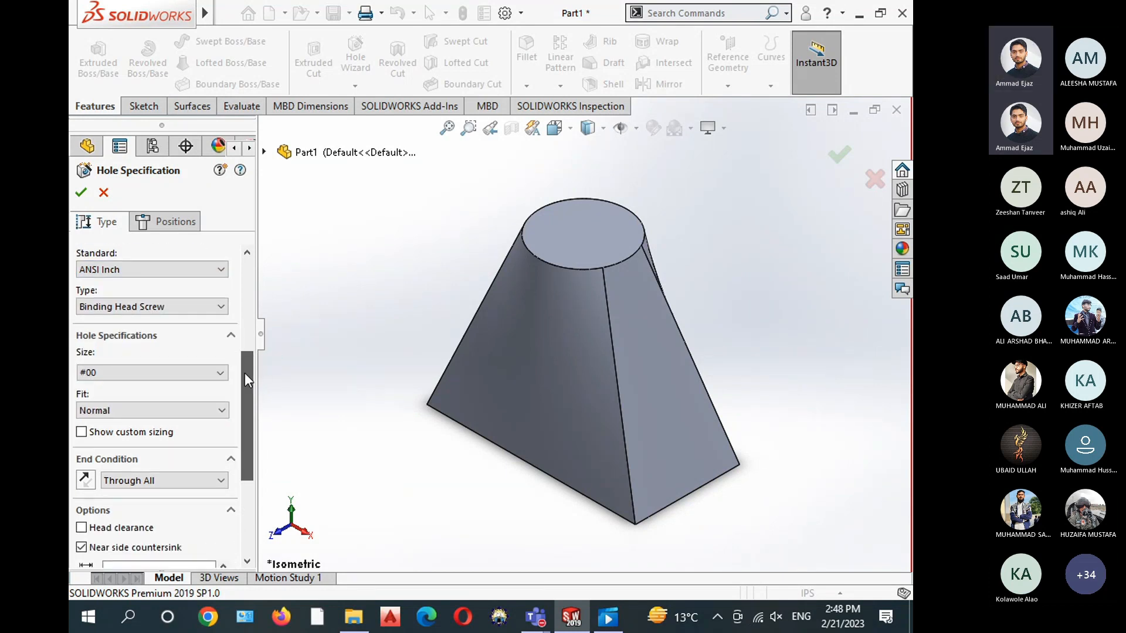
click(184, 372)
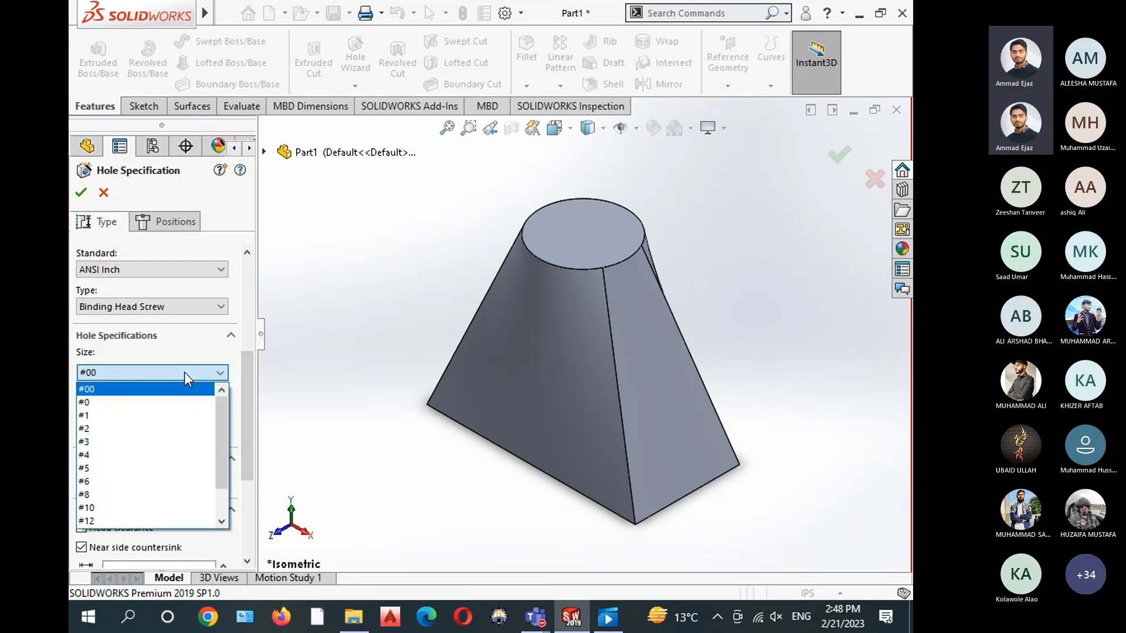
click(156, 443)
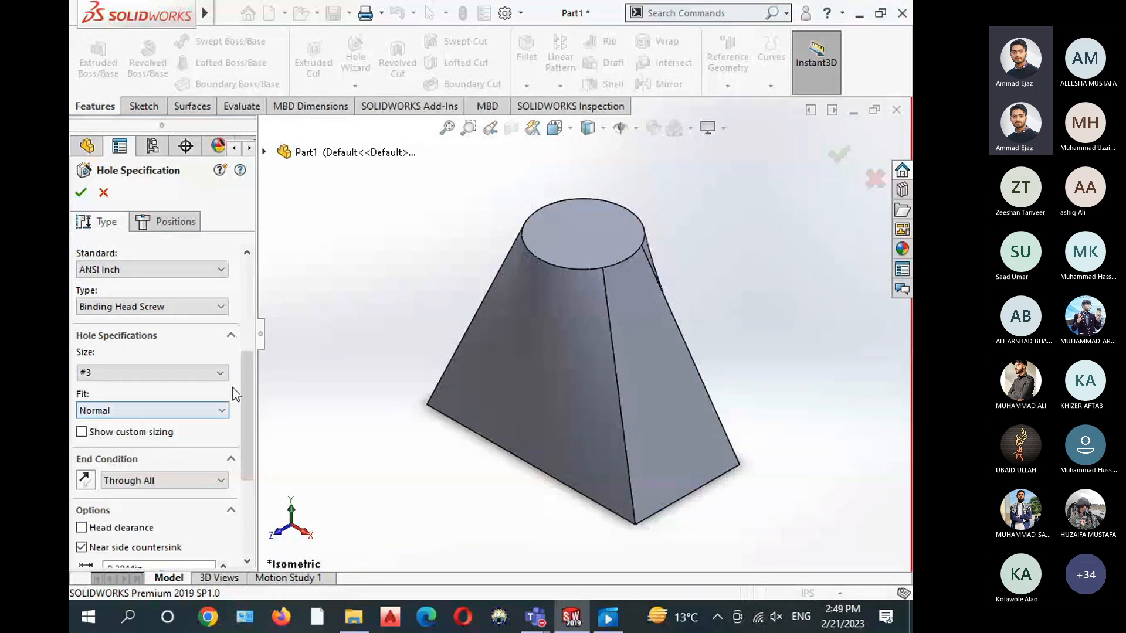
Set the hole's end condition to Blind with a depth of 3 in
scroll(244, 375, down, 3)
click(146, 388)
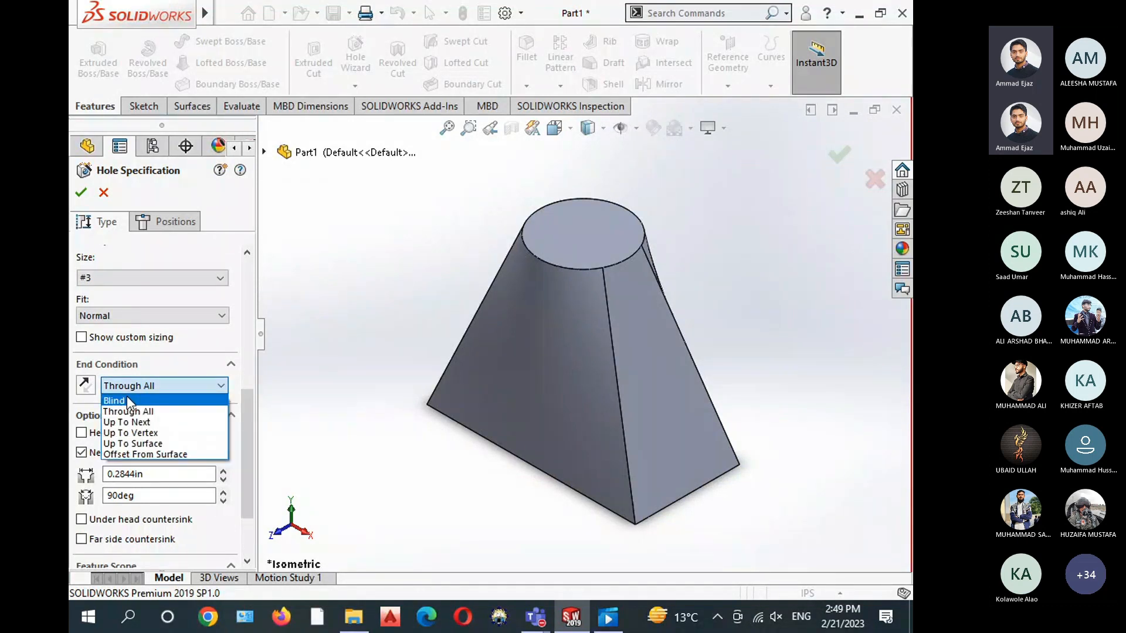
click(126, 399)
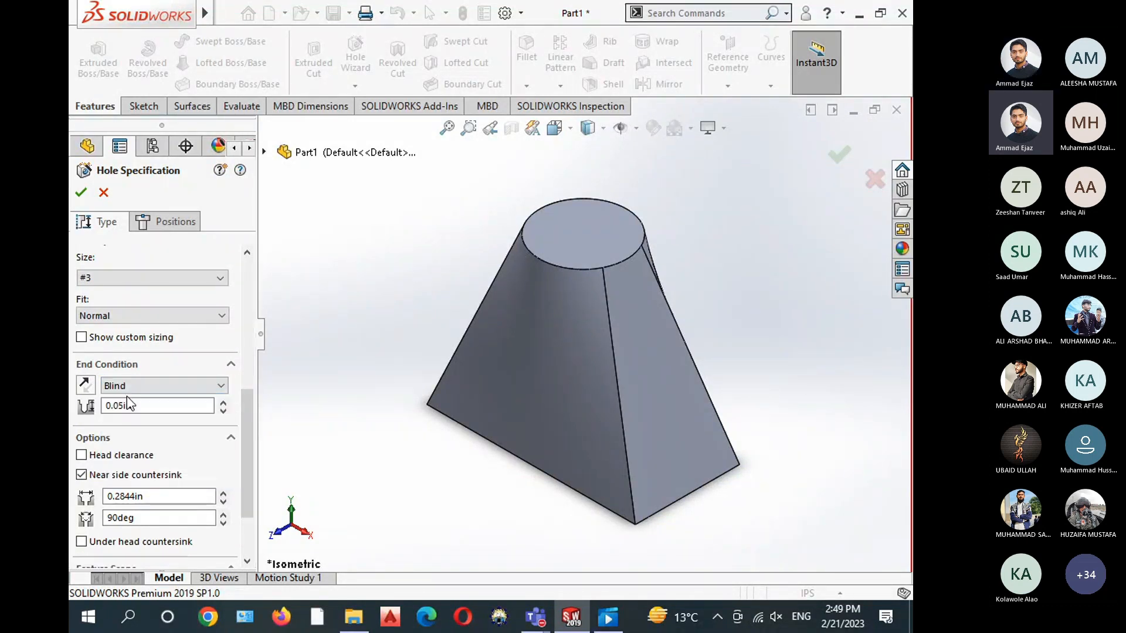
drag(244, 394, 240, 404)
double_click(176, 370)
text(3)
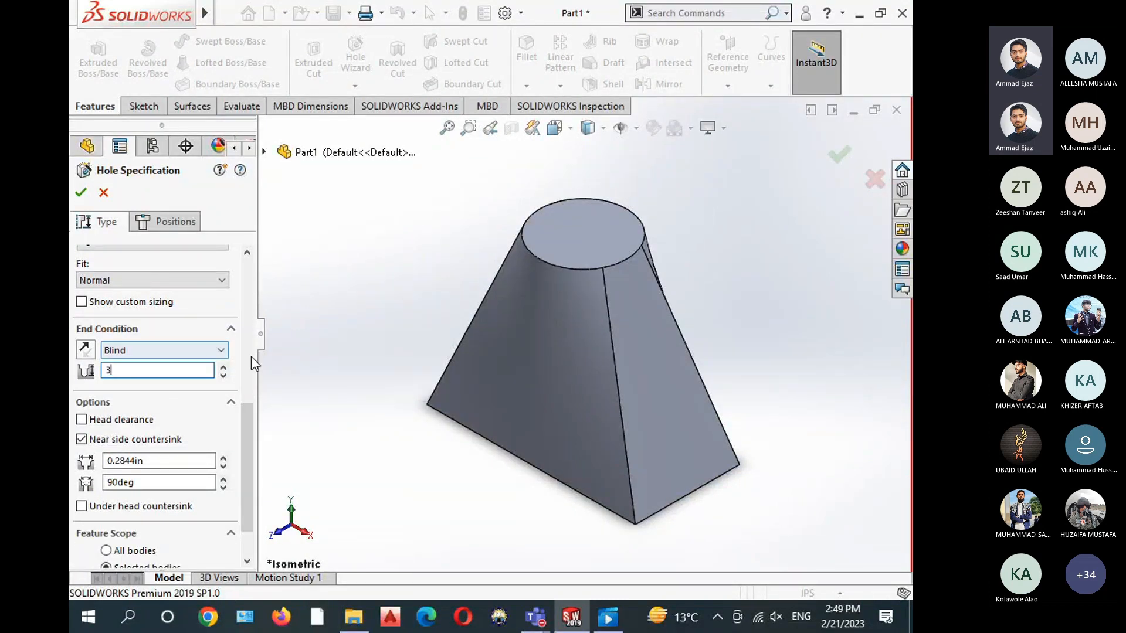
click(357, 340)
Set the near side countersink diameter to 3 in, keeping its angle at 90 degrees
drag(170, 461, 95, 456)
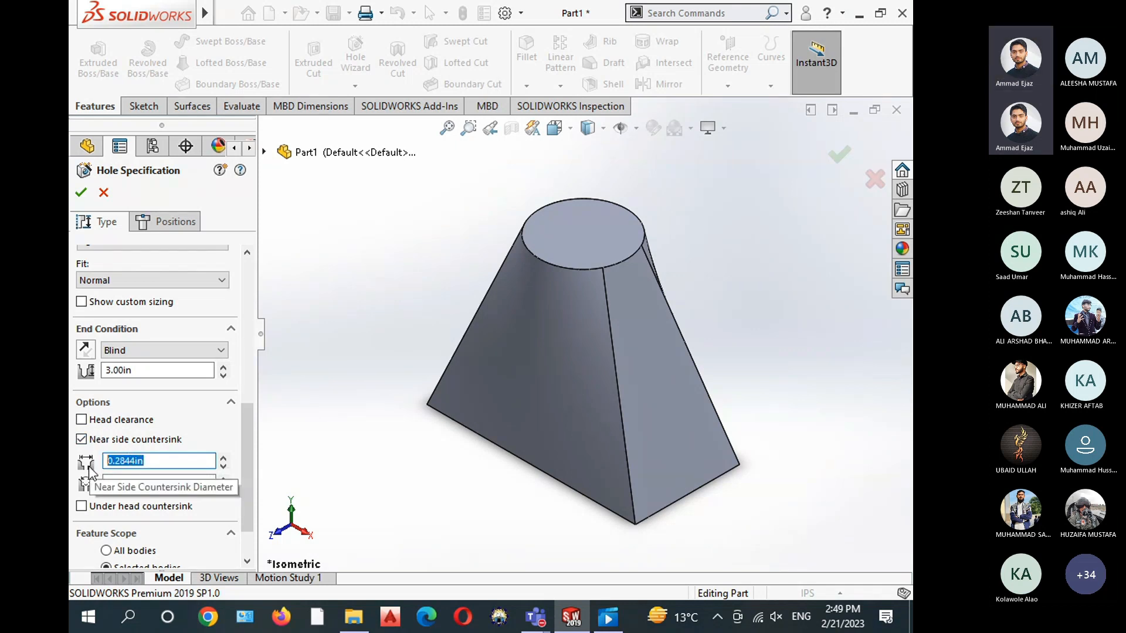
text(3)
key(Tab)
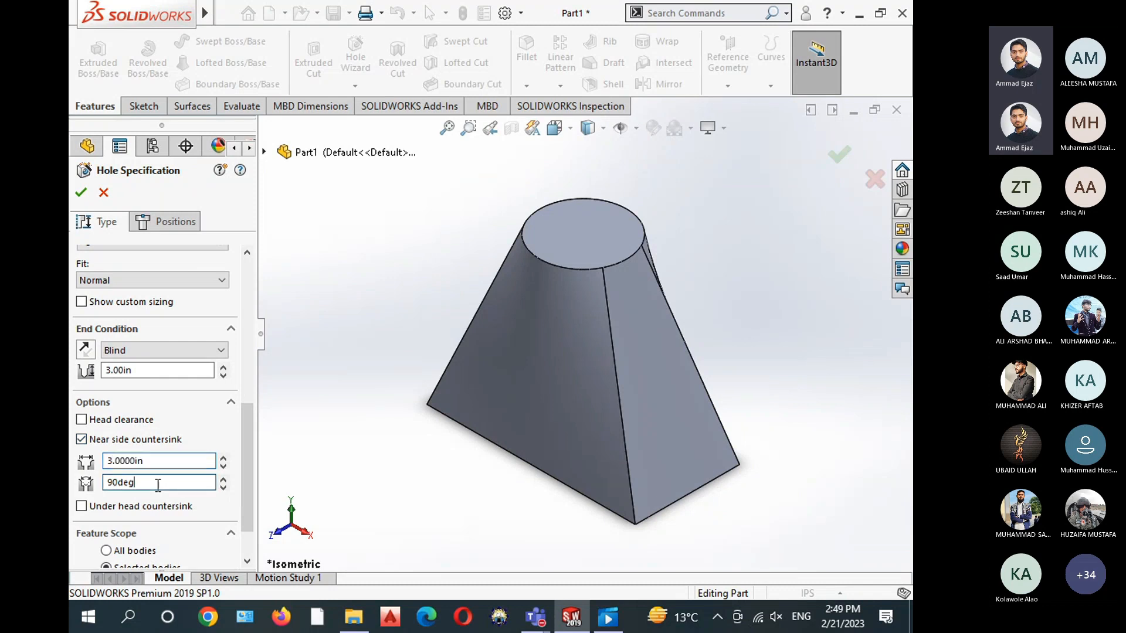
click(106, 481)
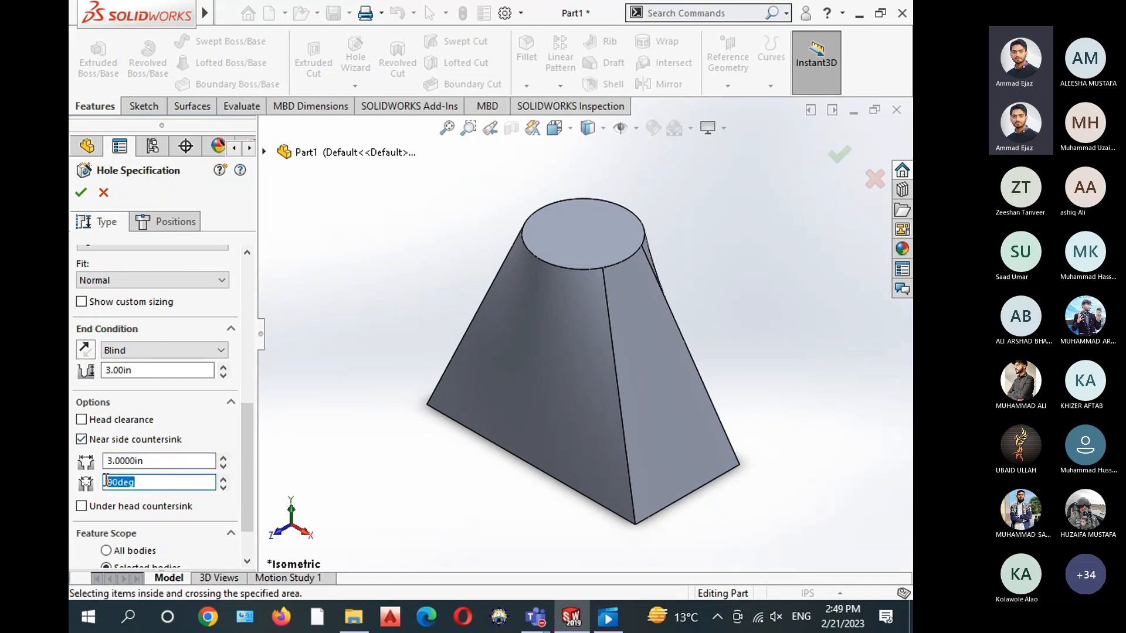
click(157, 479)
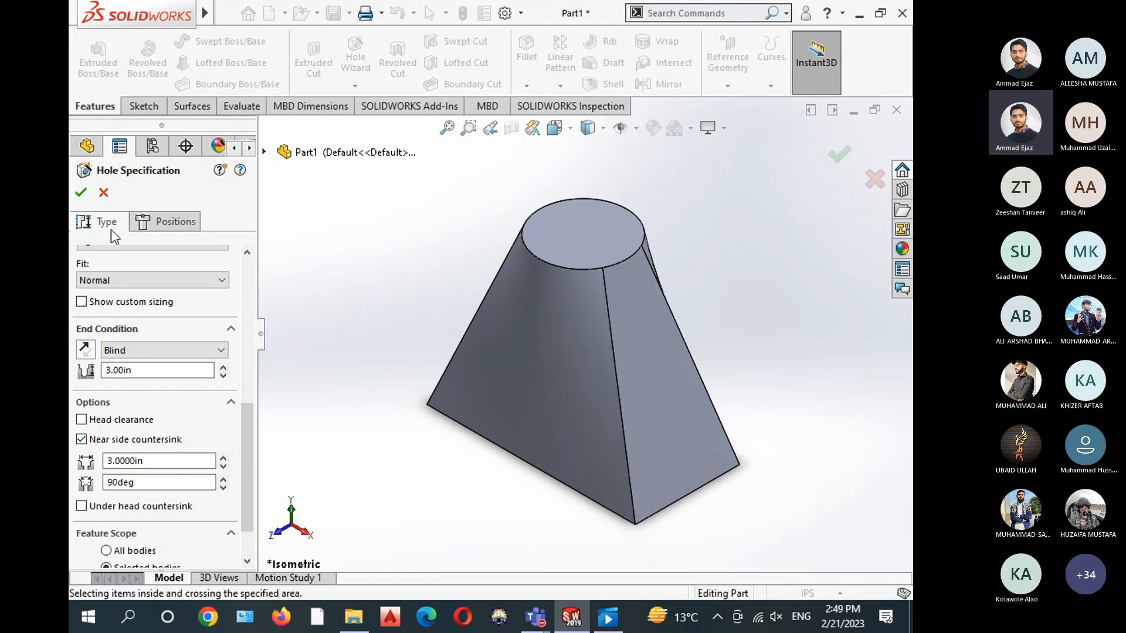
Position the hole at the centre of the loft's circular top face and complete it
click(166, 224)
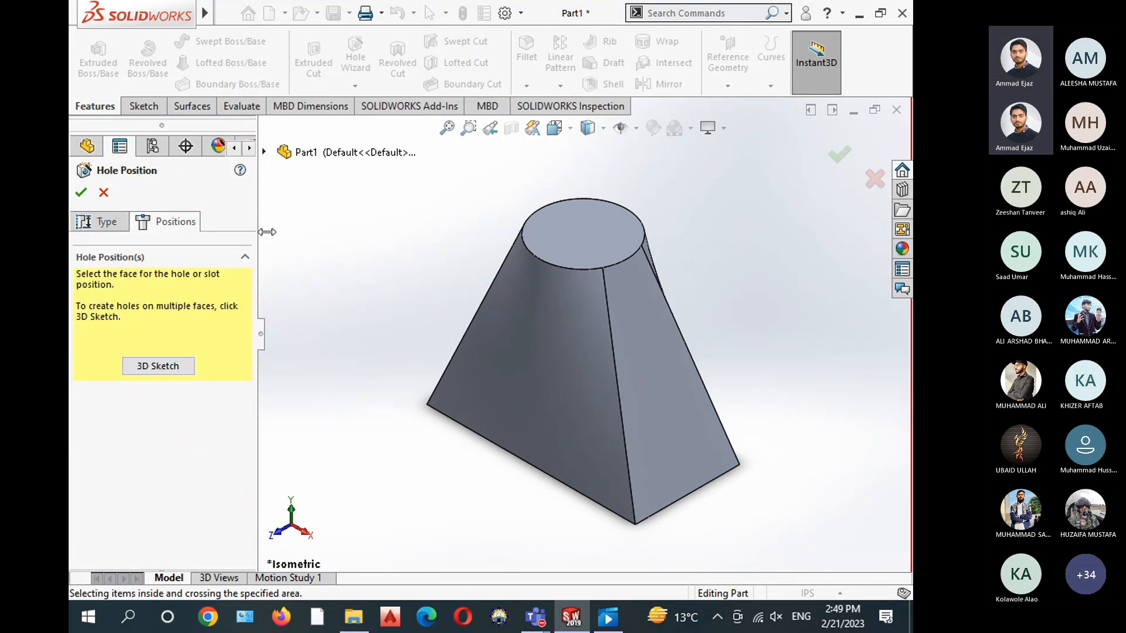
click(583, 229)
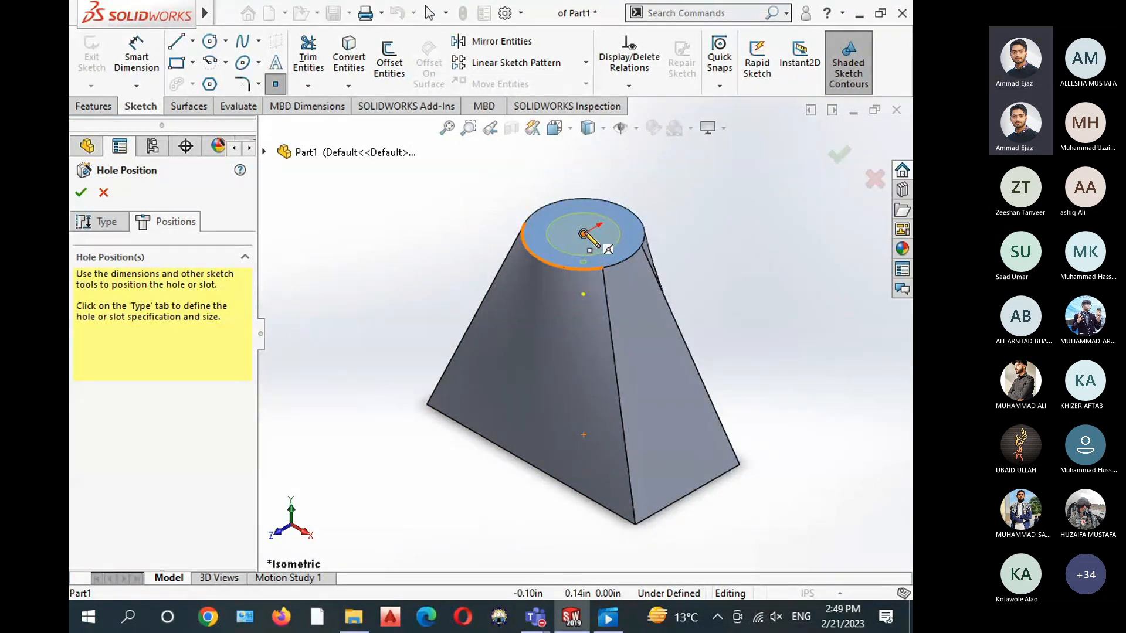
click(584, 234)
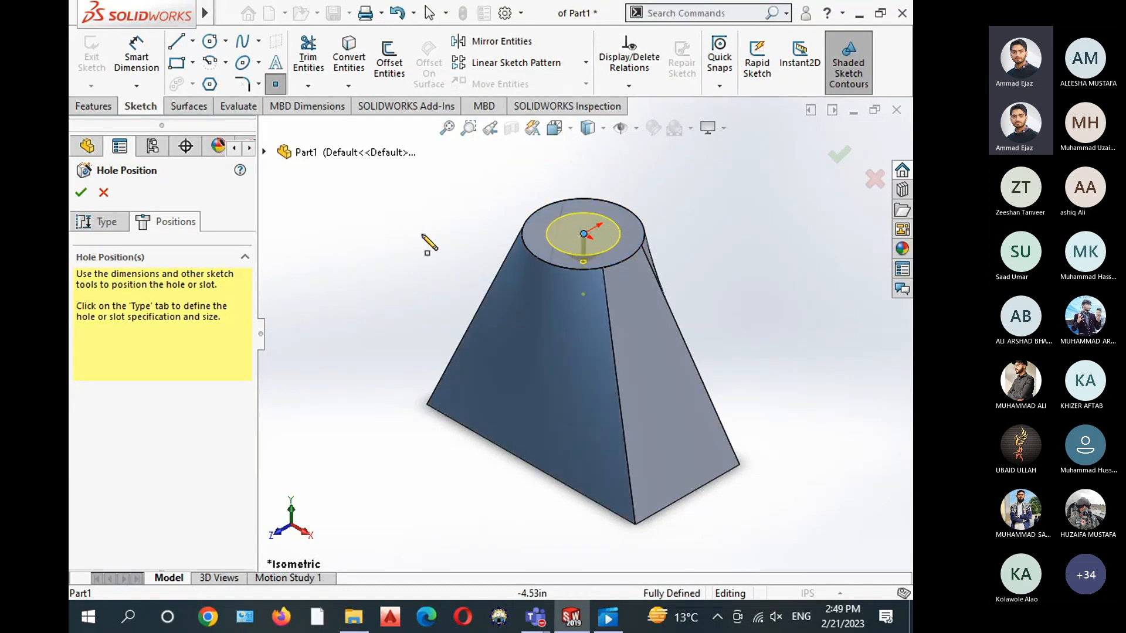
click(82, 193)
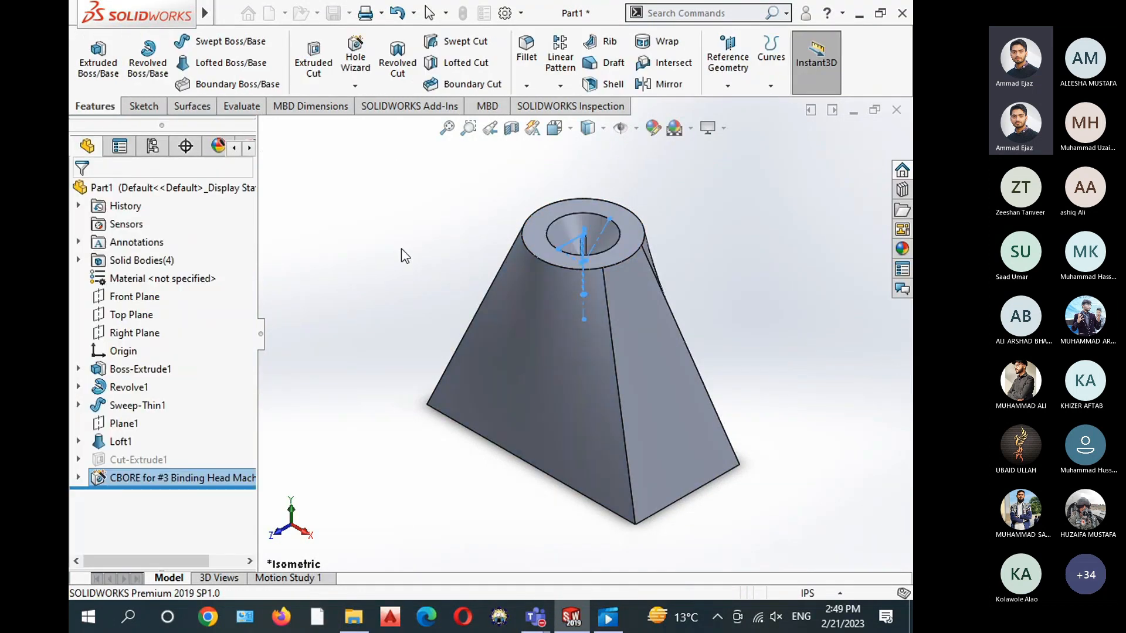
scroll(579, 248, down, 3)
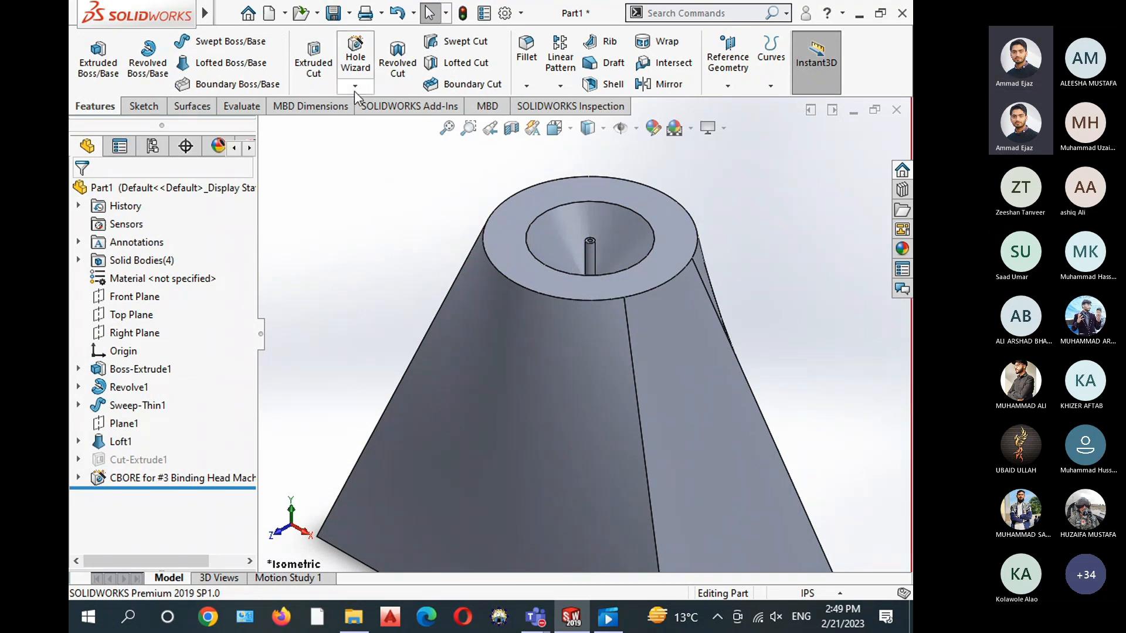
Suppress the counterbore hole feature so the loft's circular top face is solid
click(160, 478)
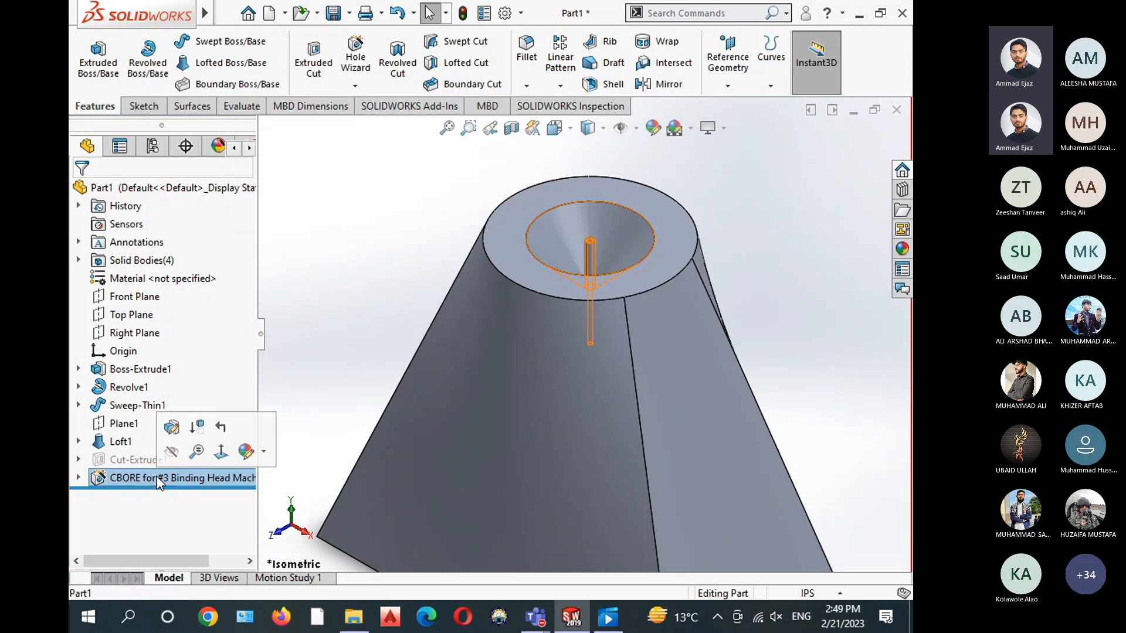
click(202, 430)
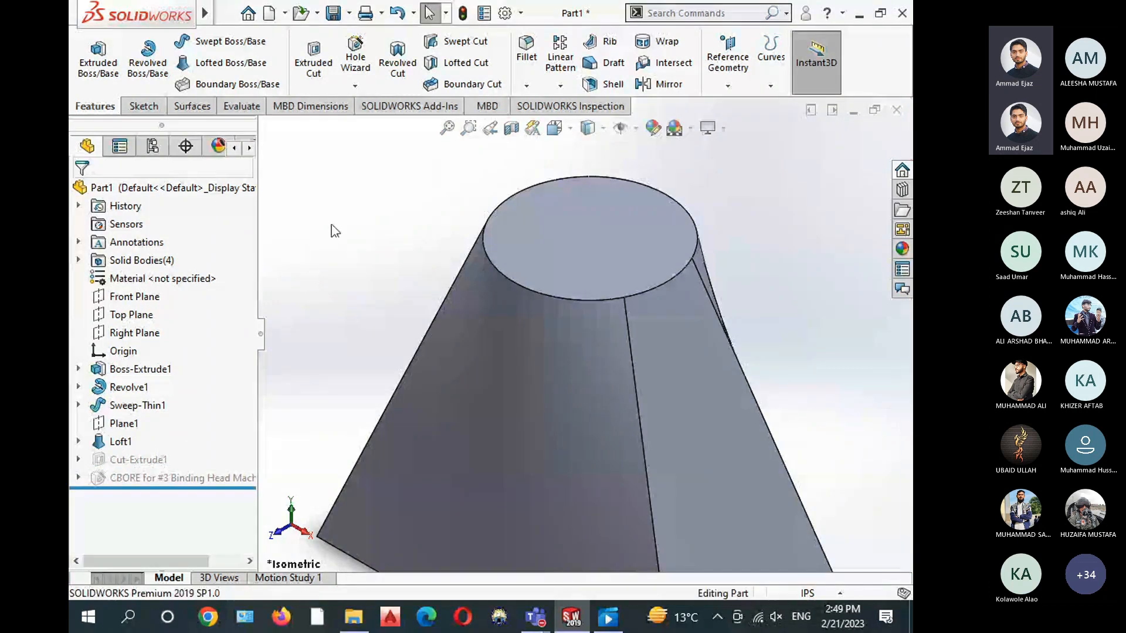
click(350, 87)
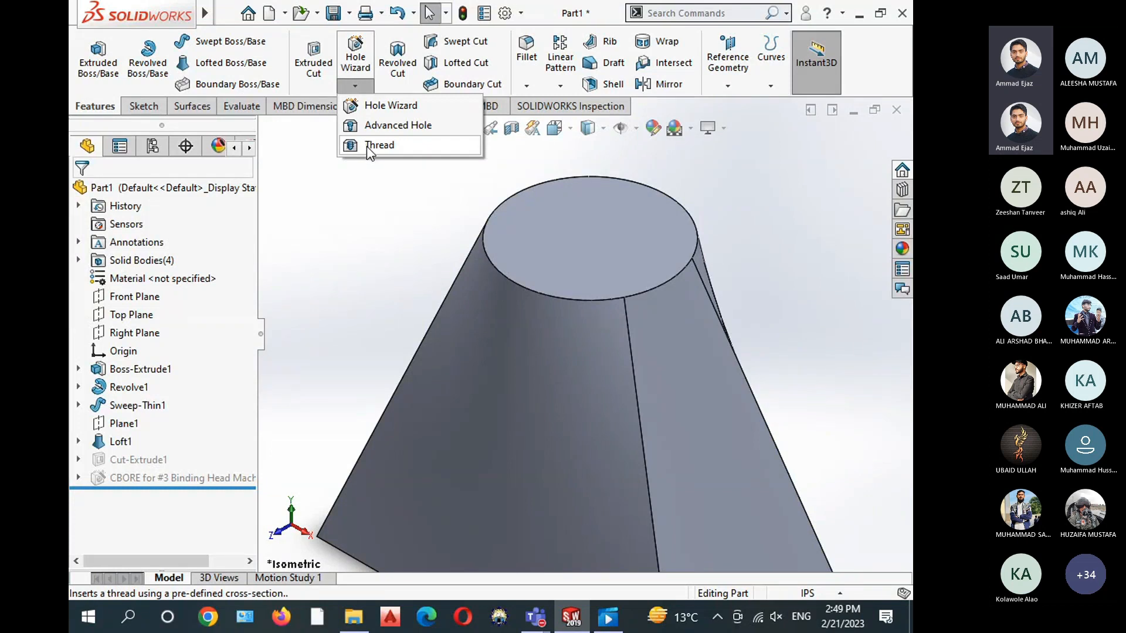
click(405, 146)
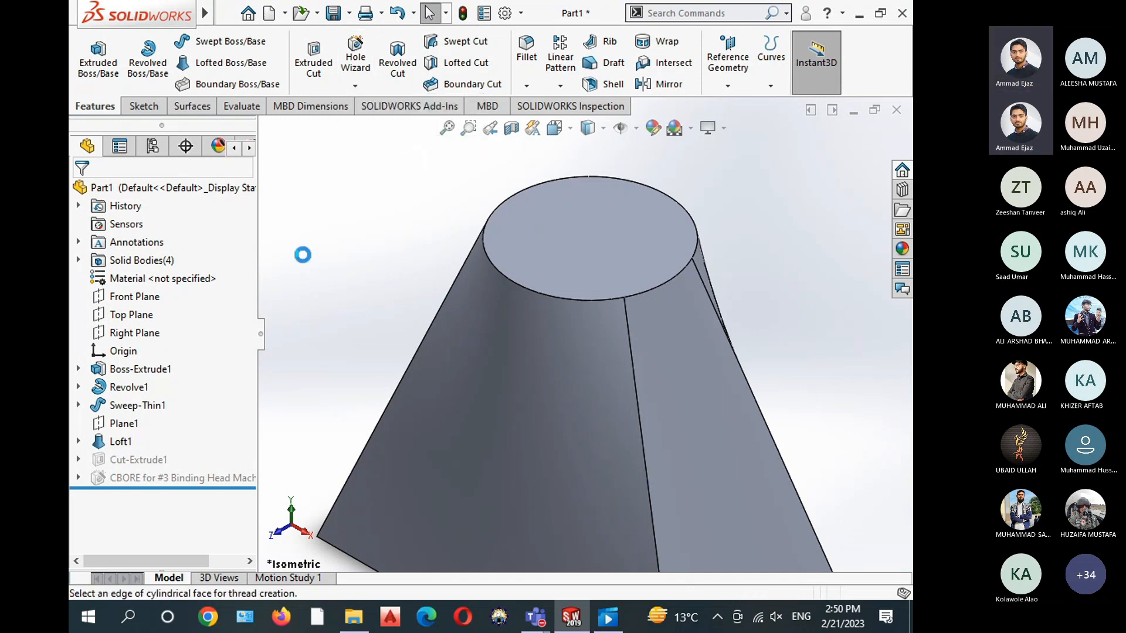
click(589, 326)
drag(249, 278, 251, 336)
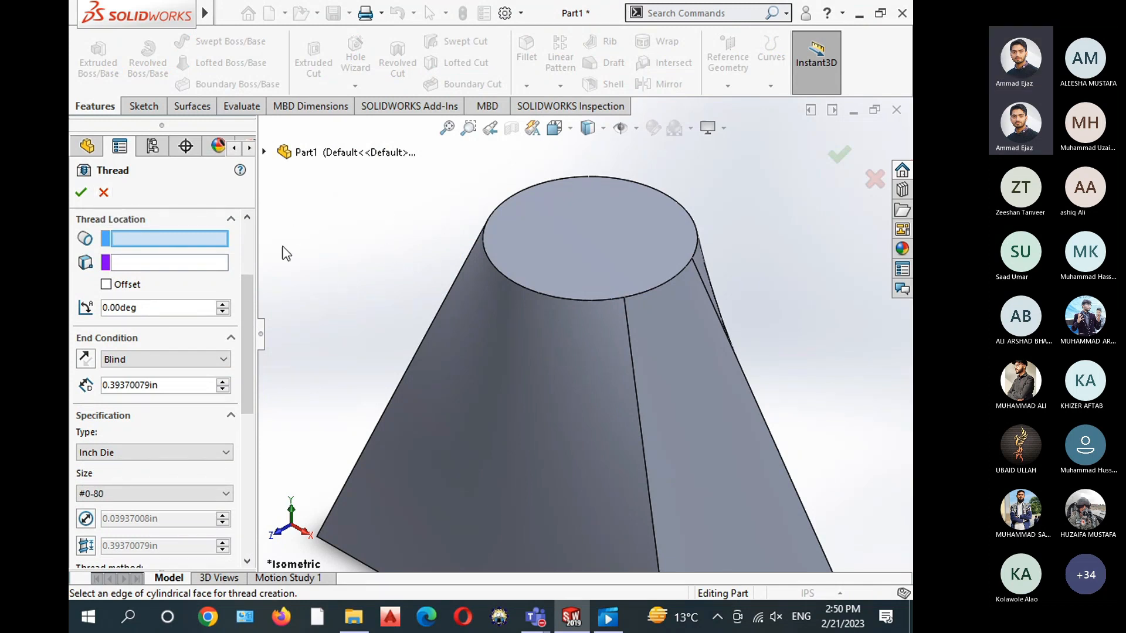
click(104, 193)
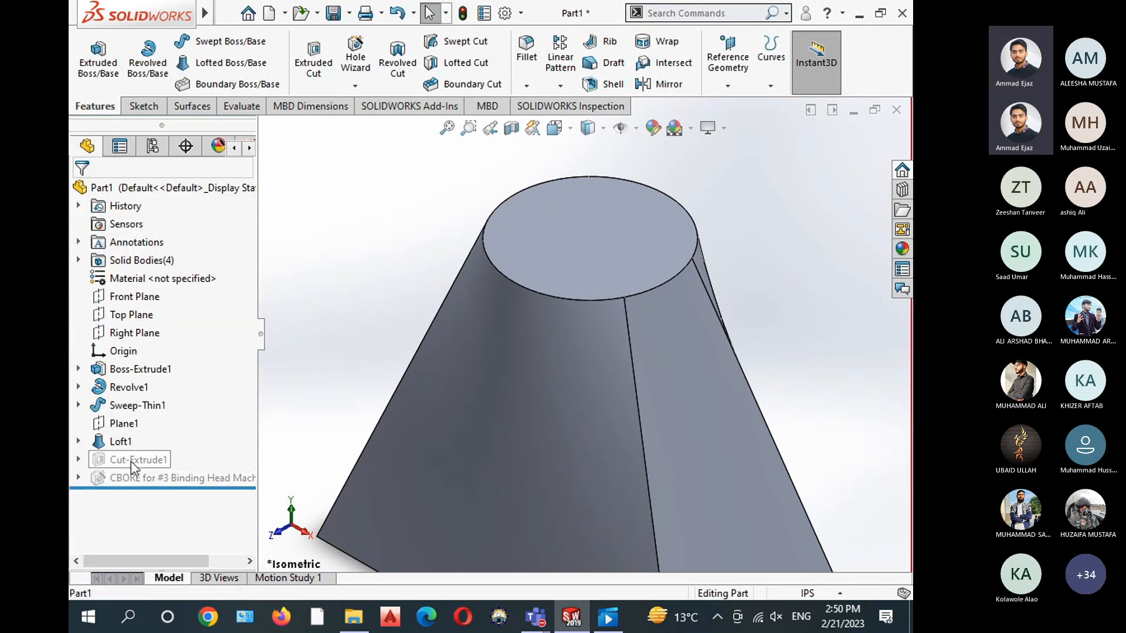
Unsuppress the extruded cut and start a Thread located on the top circular edge of its hole
click(131, 461)
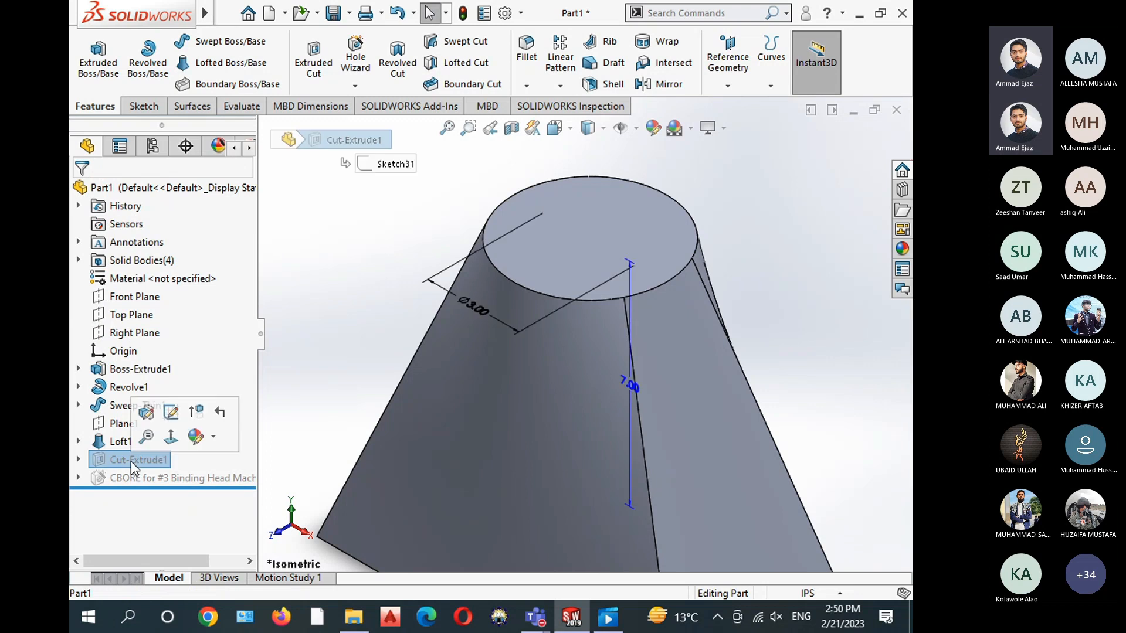
click(197, 415)
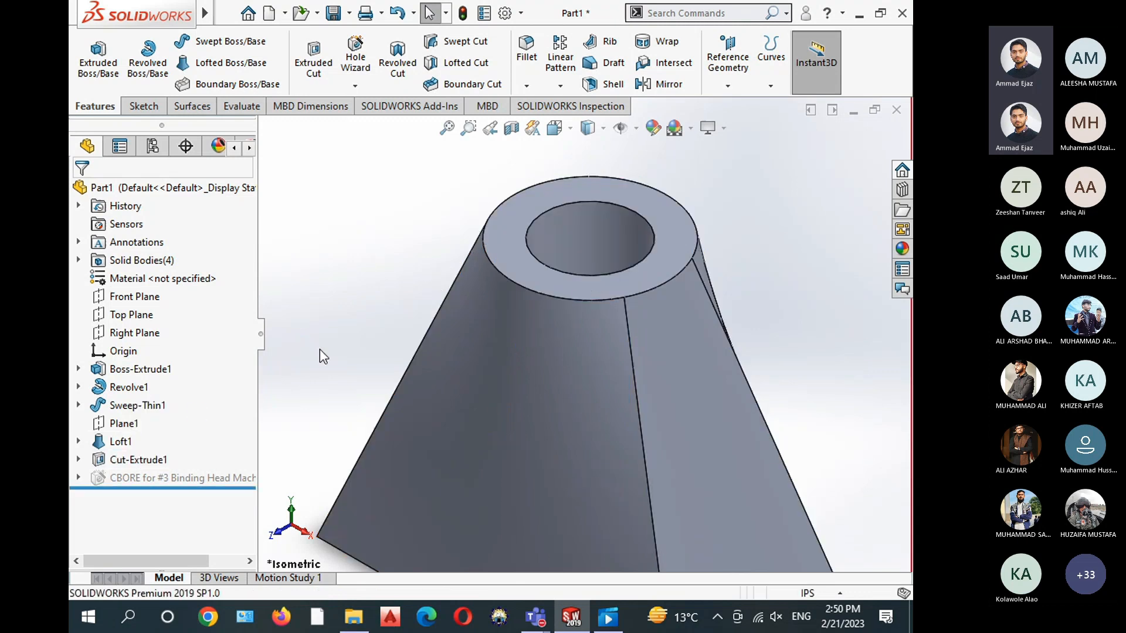
click(359, 88)
click(374, 147)
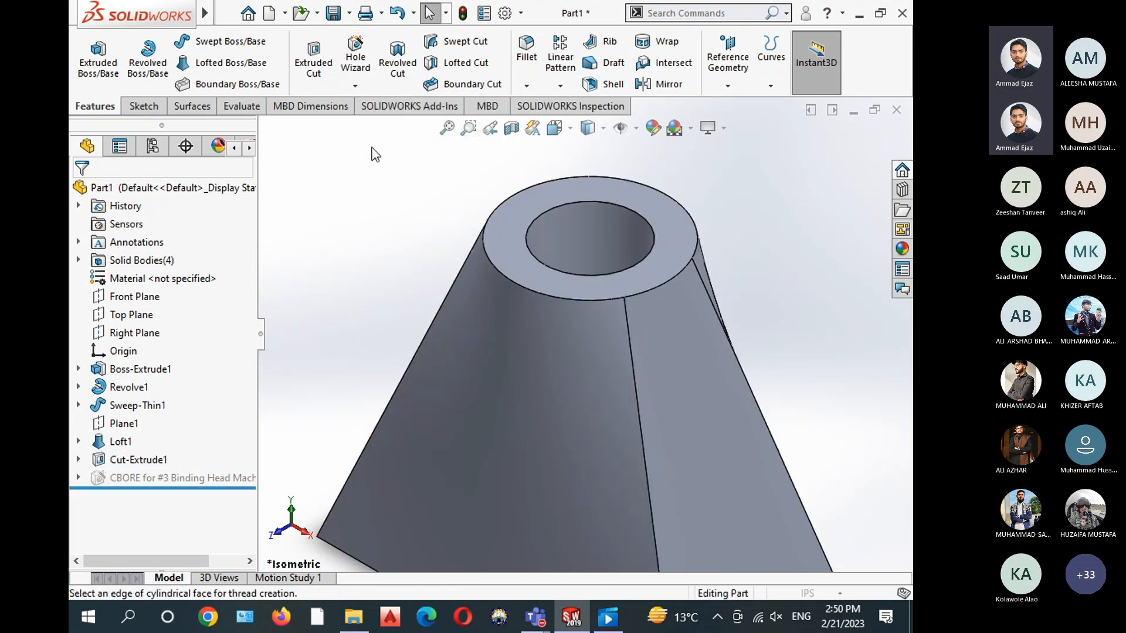
click(590, 327)
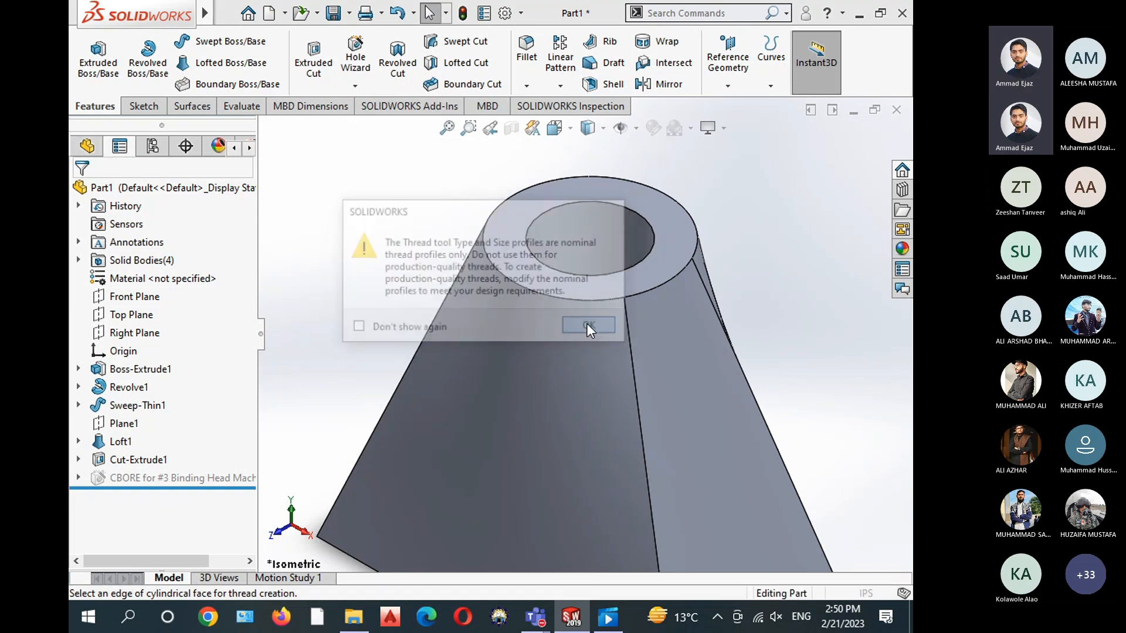
scroll(245, 309, down, 1)
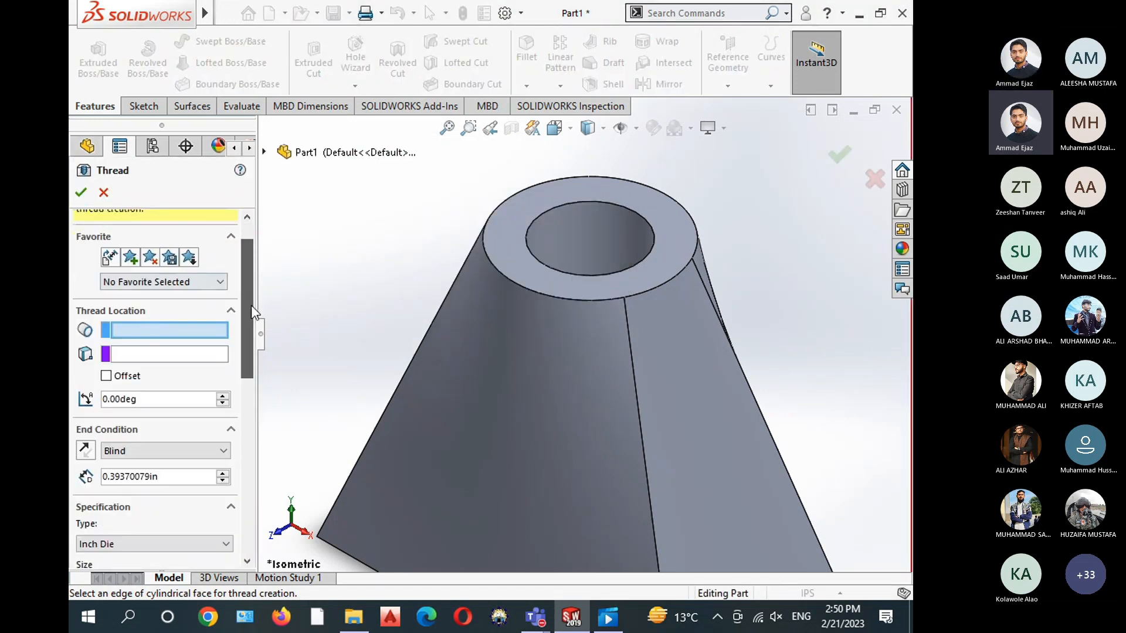
click(102, 330)
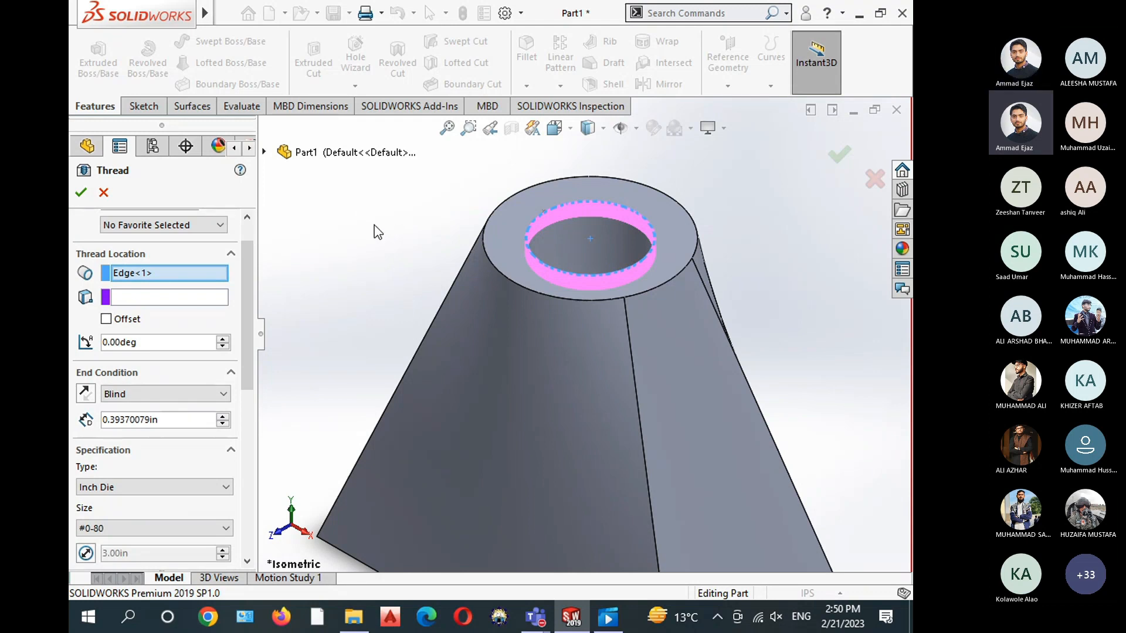
In the front view, set the Inch Die thread size to #6-40 and check the preview
click(554, 127)
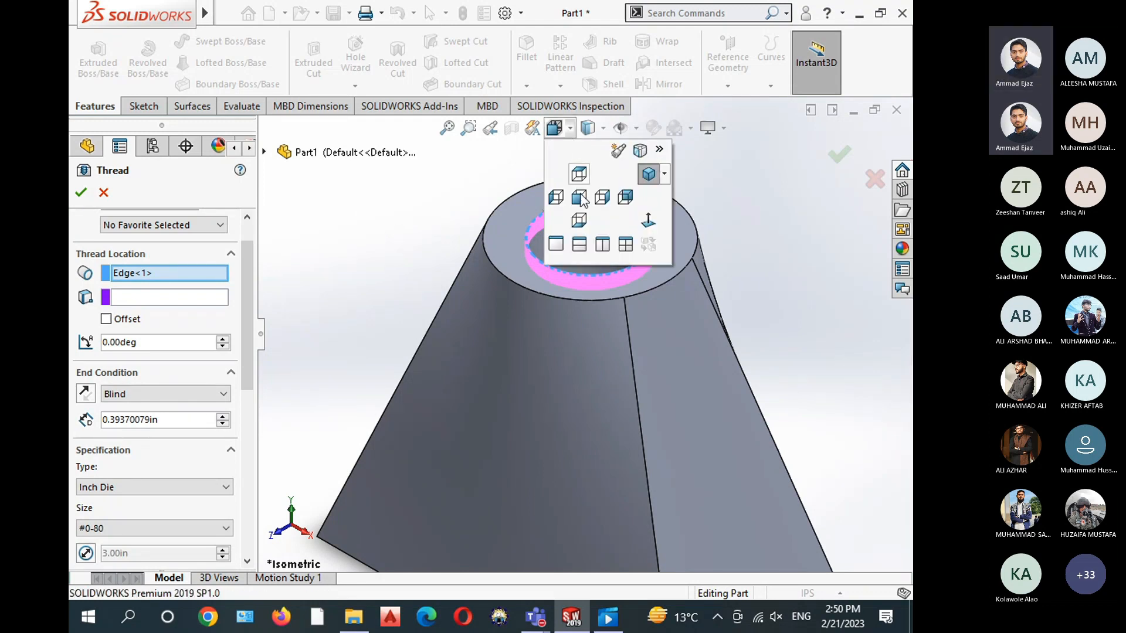
click(579, 199)
scroll(577, 167, down, 6)
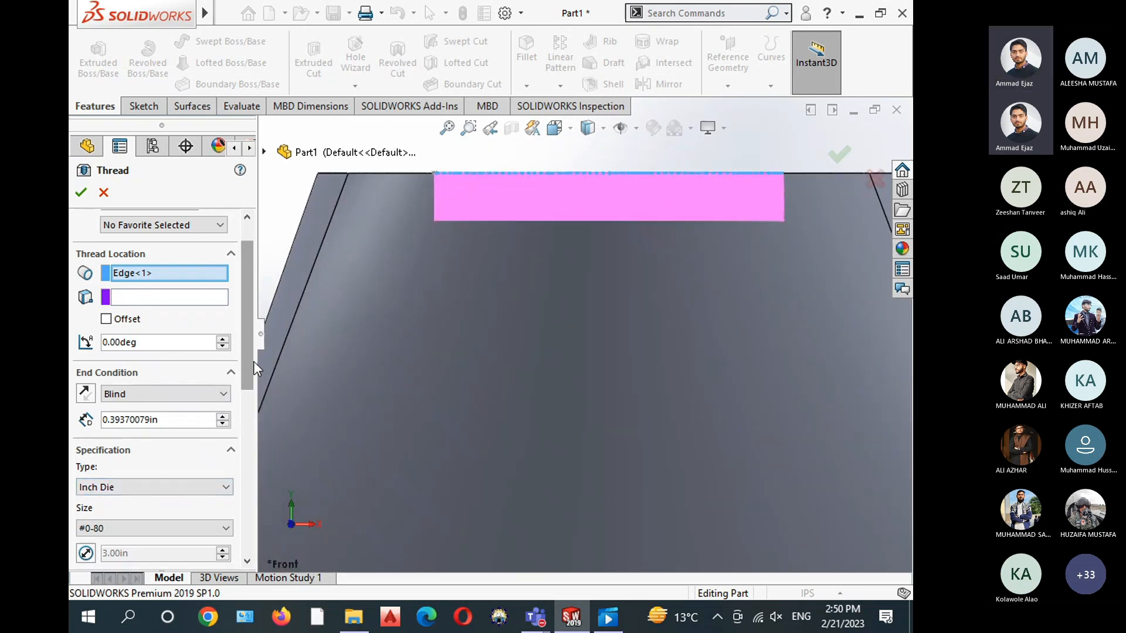
drag(249, 368, 249, 389)
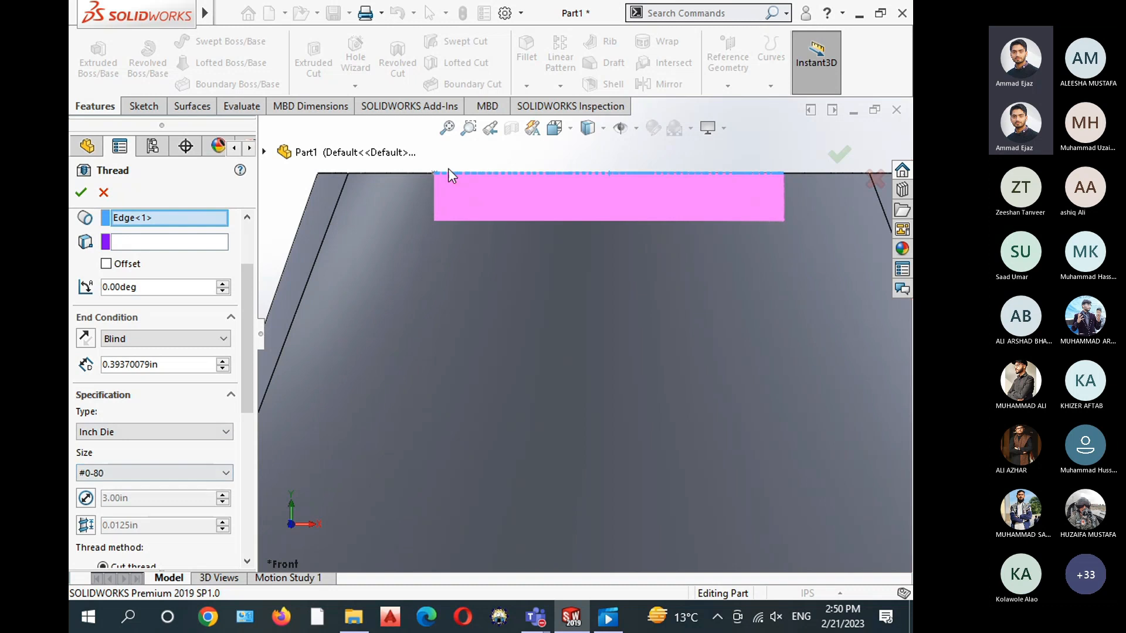
click(121, 474)
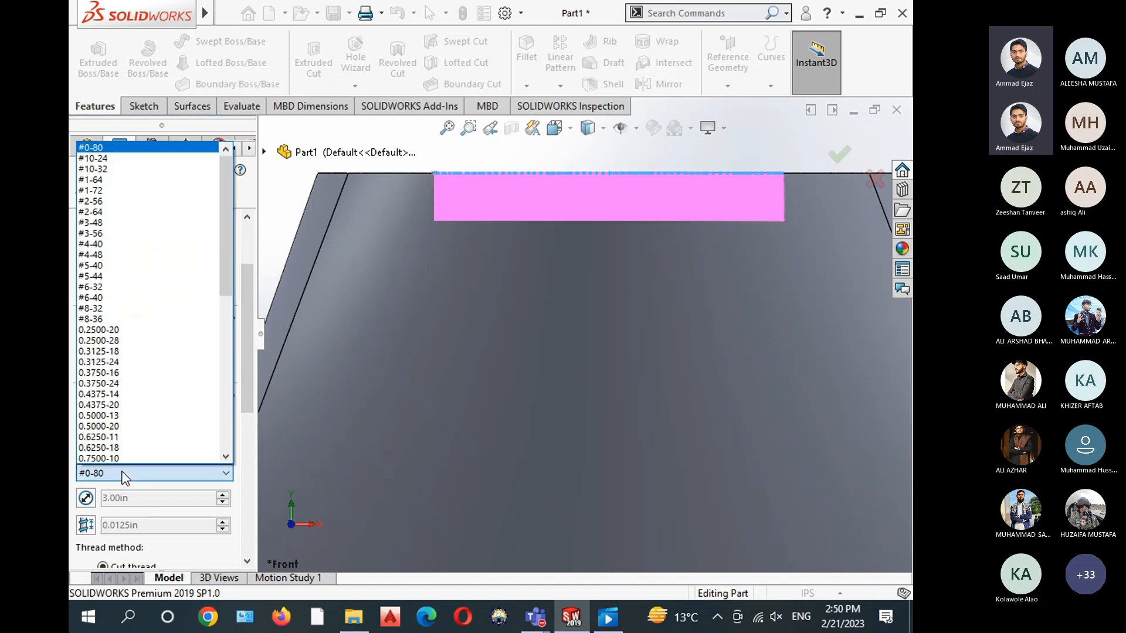
click(109, 299)
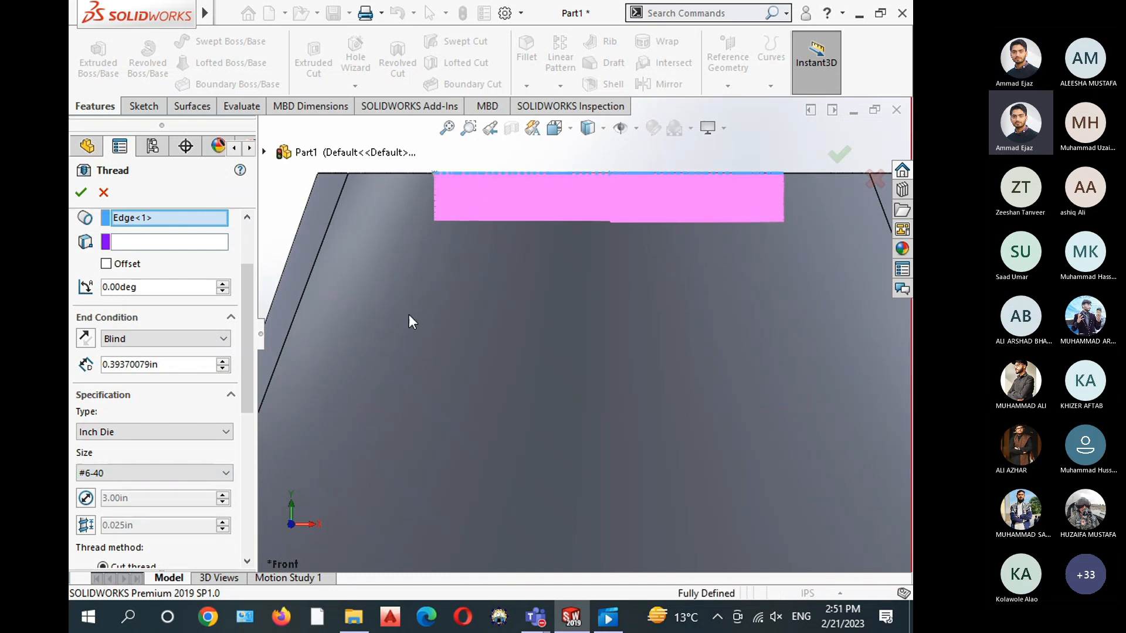
scroll(459, 262, down, 5)
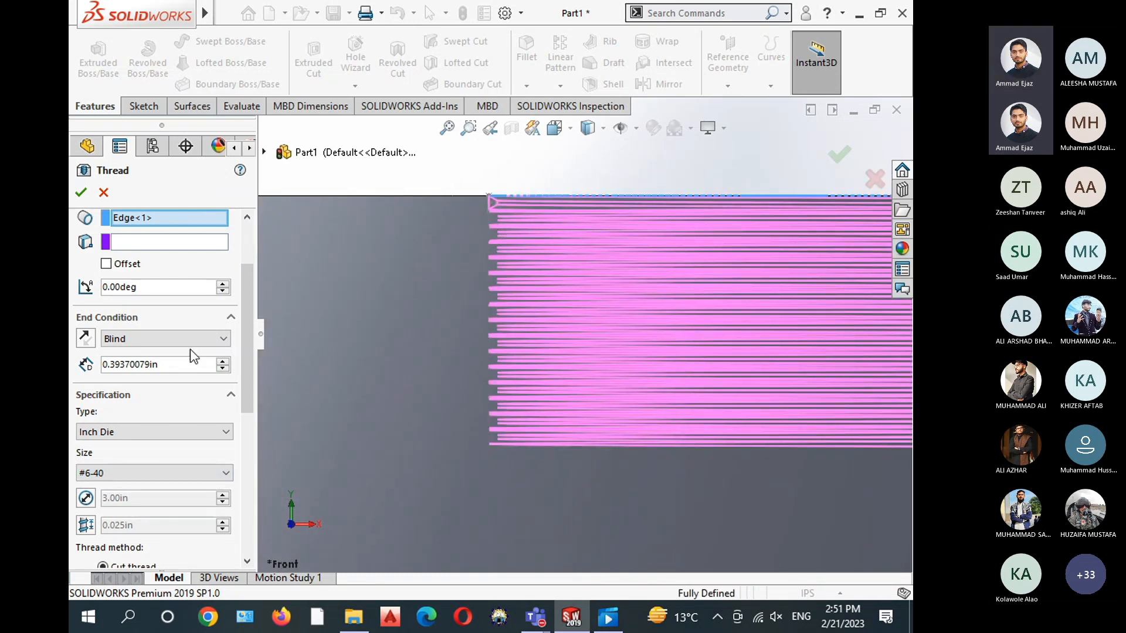
Set the thread size to 3.5000-4
click(156, 473)
scroll(151, 427, down, 5)
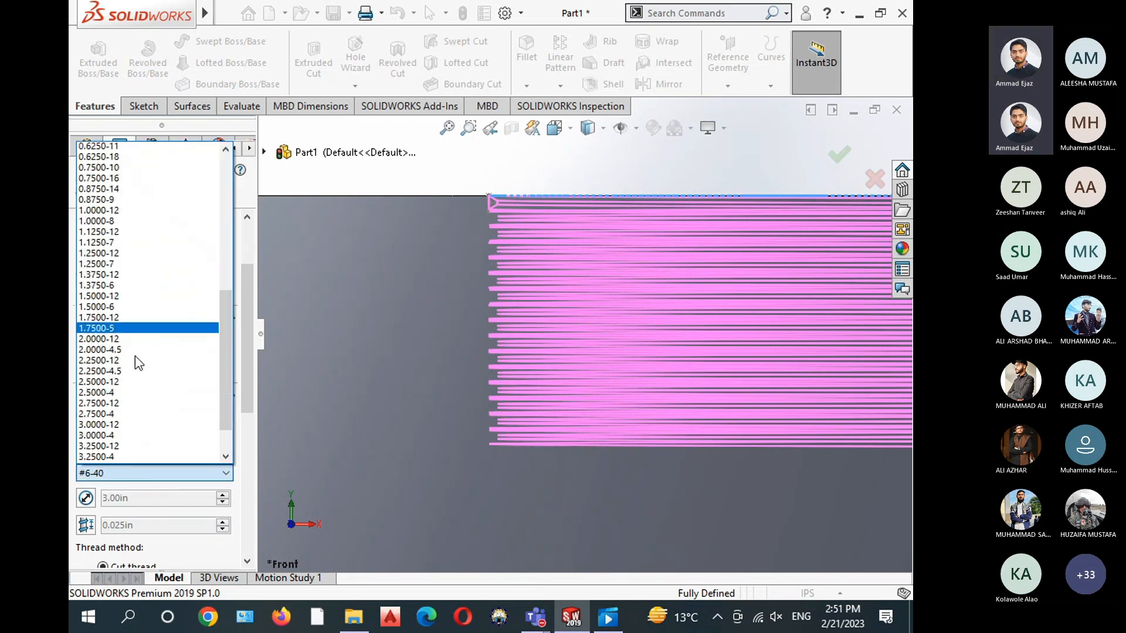
scroll(137, 372, down, 2)
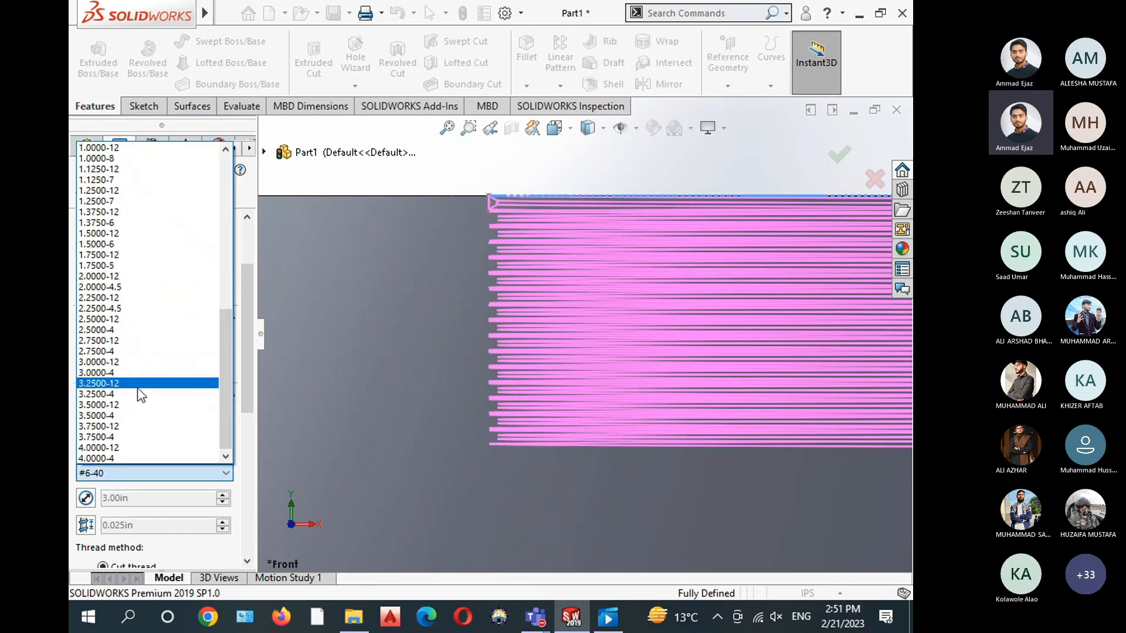
click(117, 415)
scroll(419, 360, up, 5)
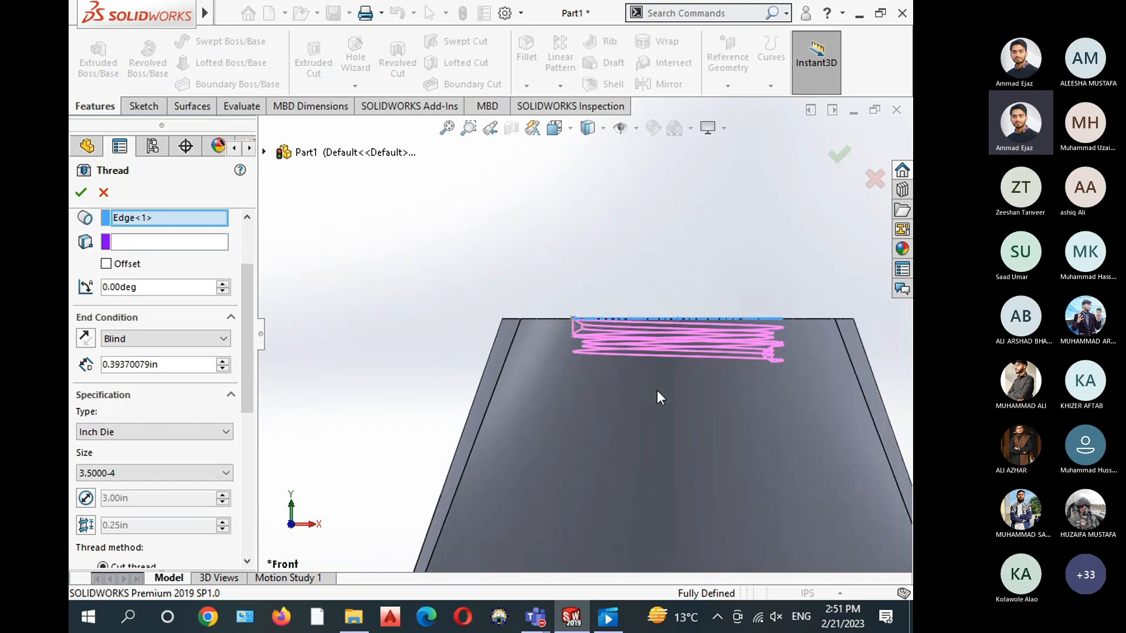
Set the thread's blind depth to 5 in and try to complete it as a cut thread
drag(165, 364, 85, 364)
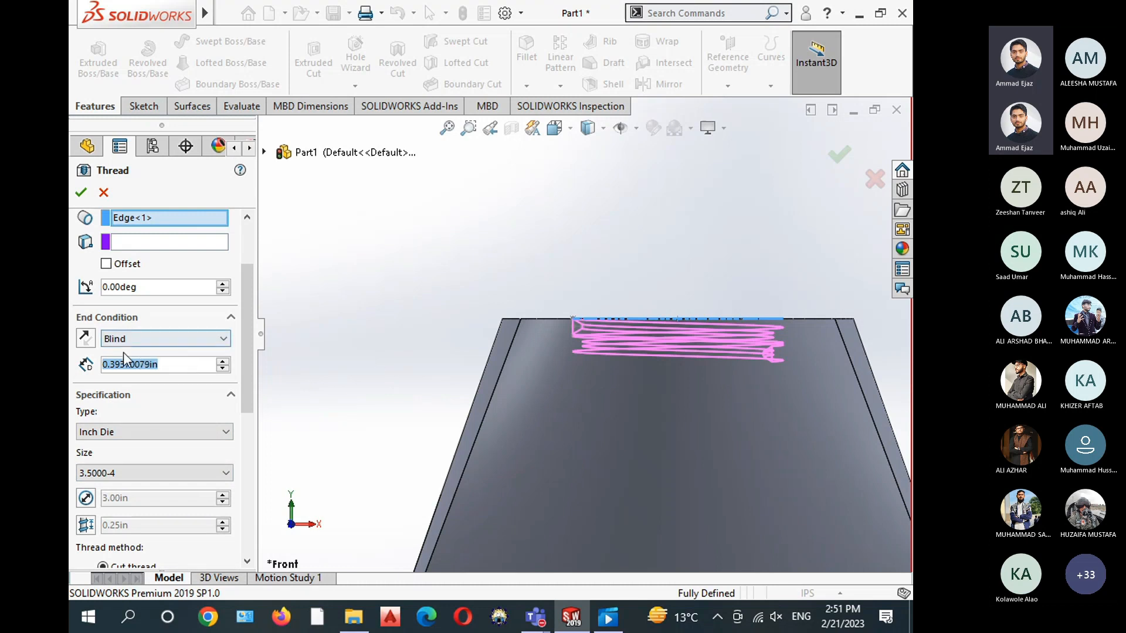
text(5)
key(Return)
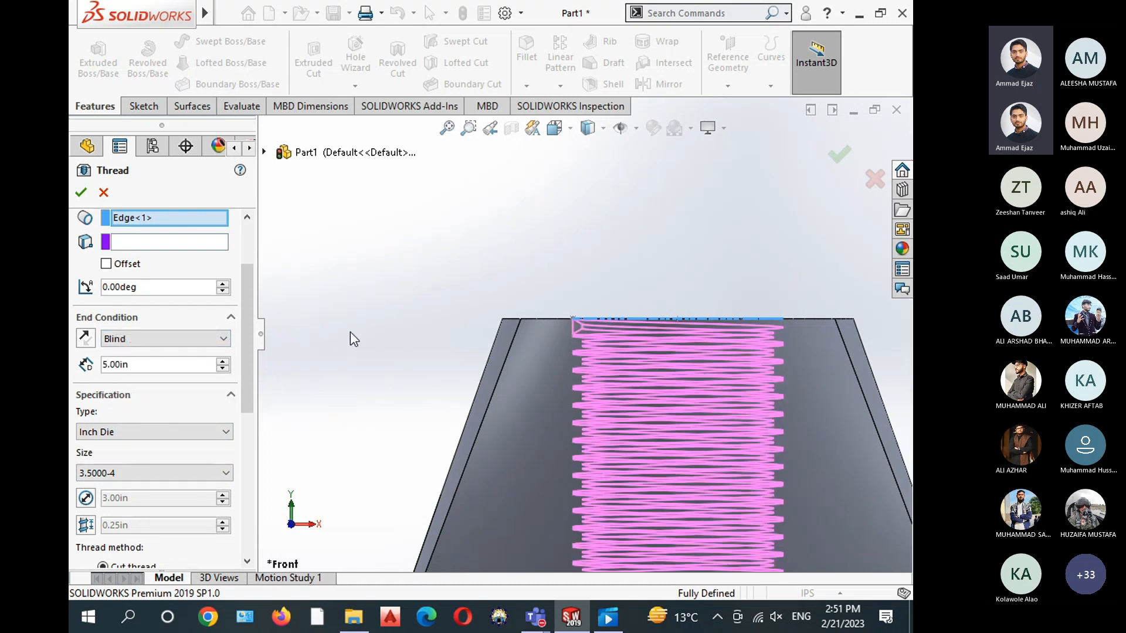
scroll(417, 366, up, 1)
scroll(565, 392, up, 2)
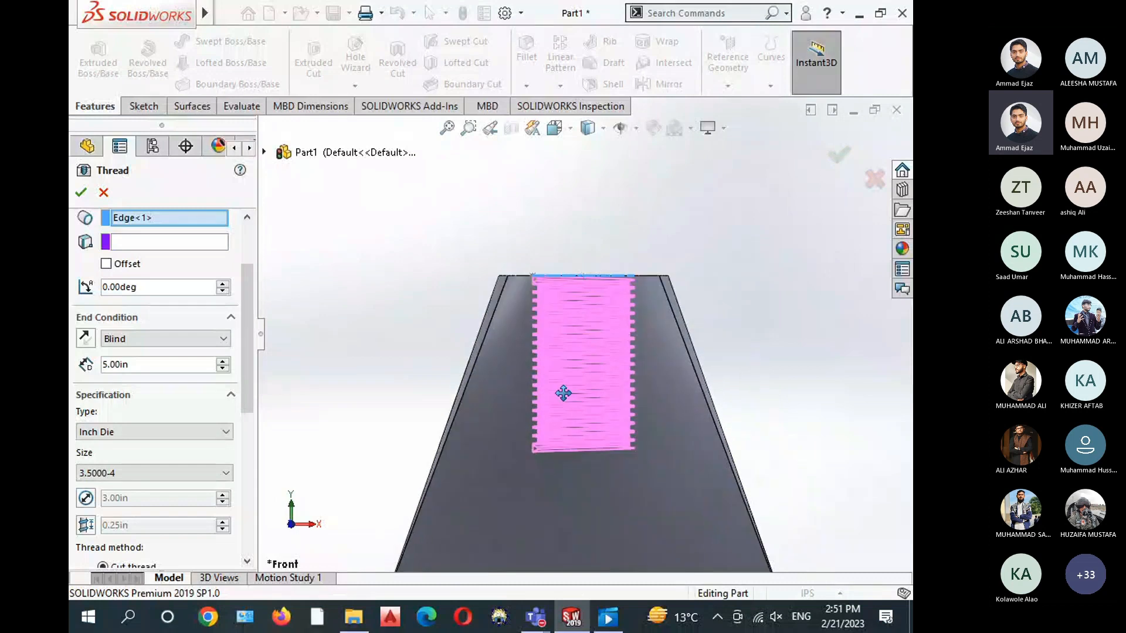
click(81, 195)
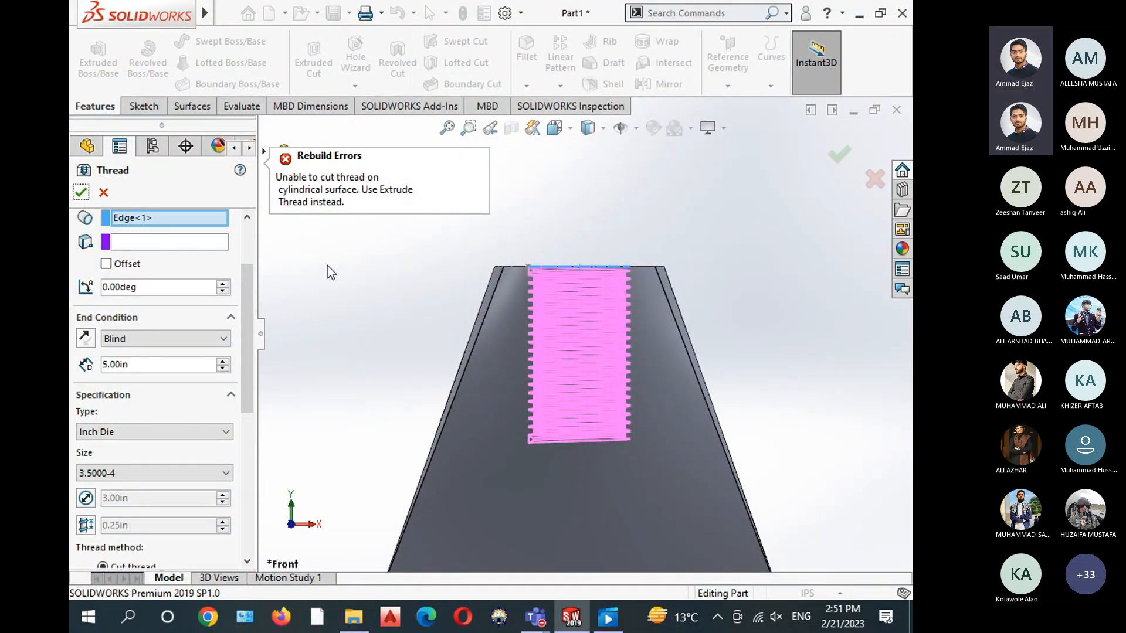
Switch the thread method to Extrude thread and complete the thread in the hole
drag(248, 317, 237, 282)
scroll(234, 291, down, 3)
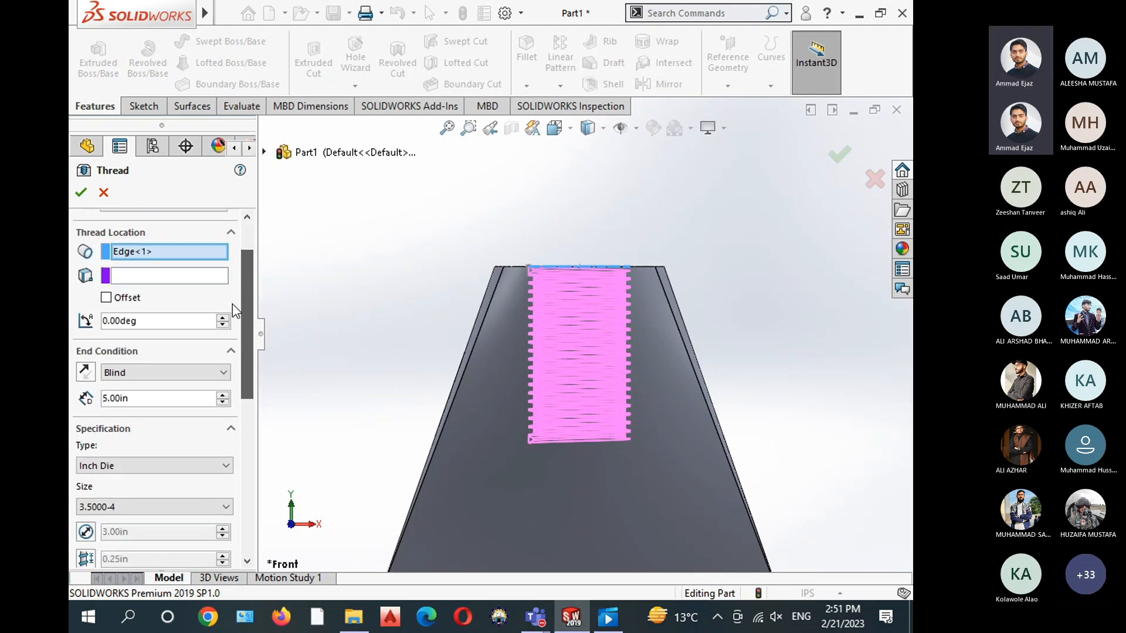
middle_drag(378, 304, 346, 334)
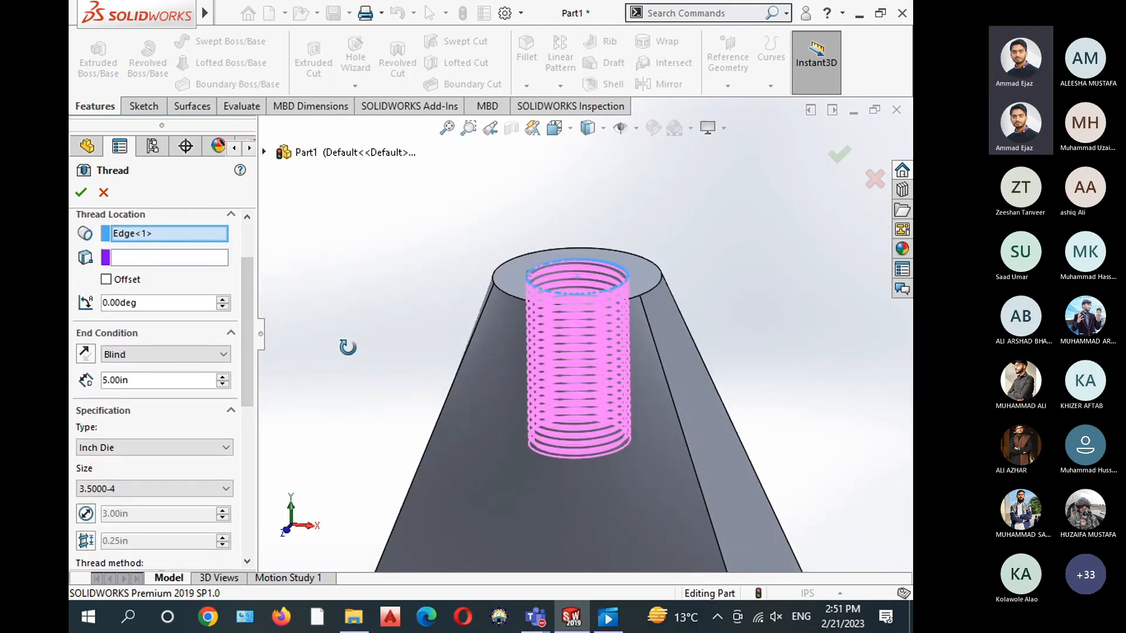
scroll(543, 285, down, 4)
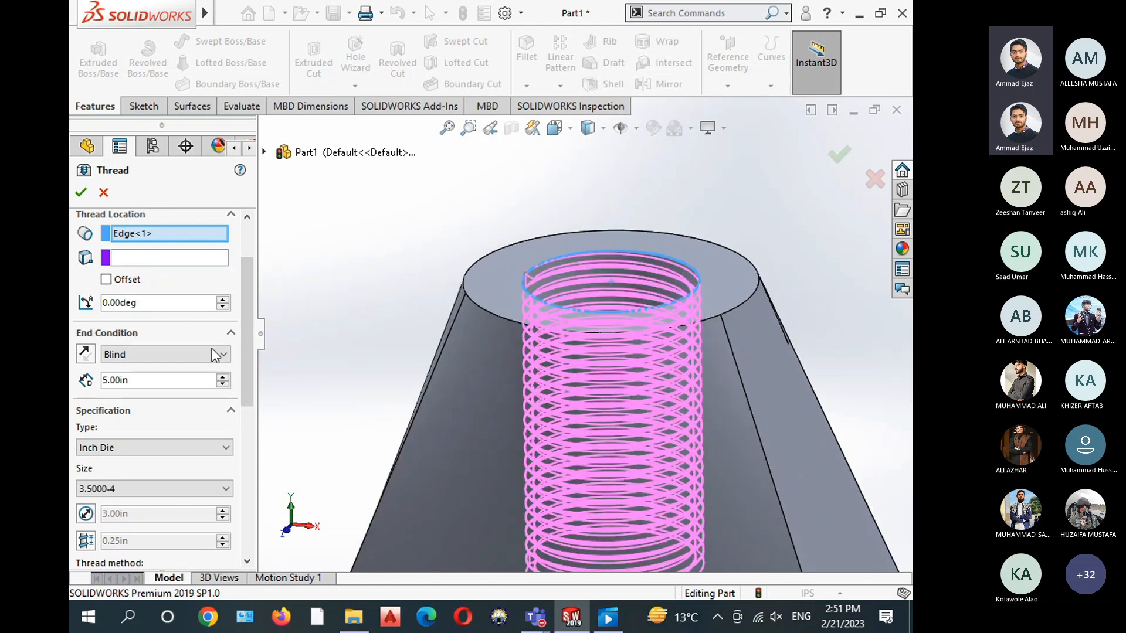
drag(252, 333, 252, 413)
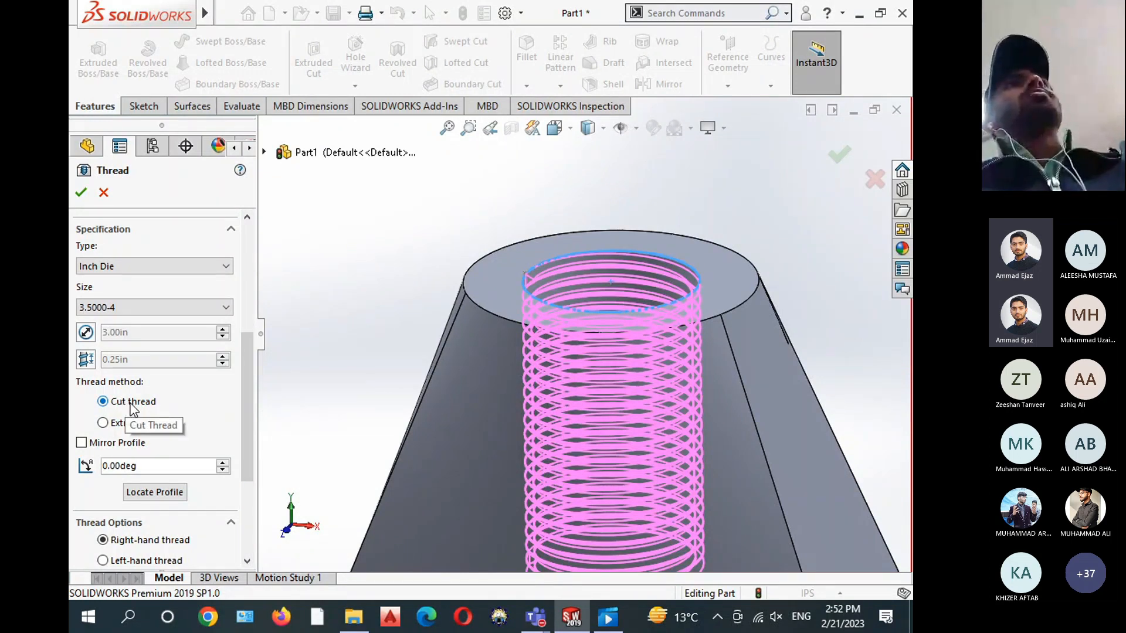
click(103, 424)
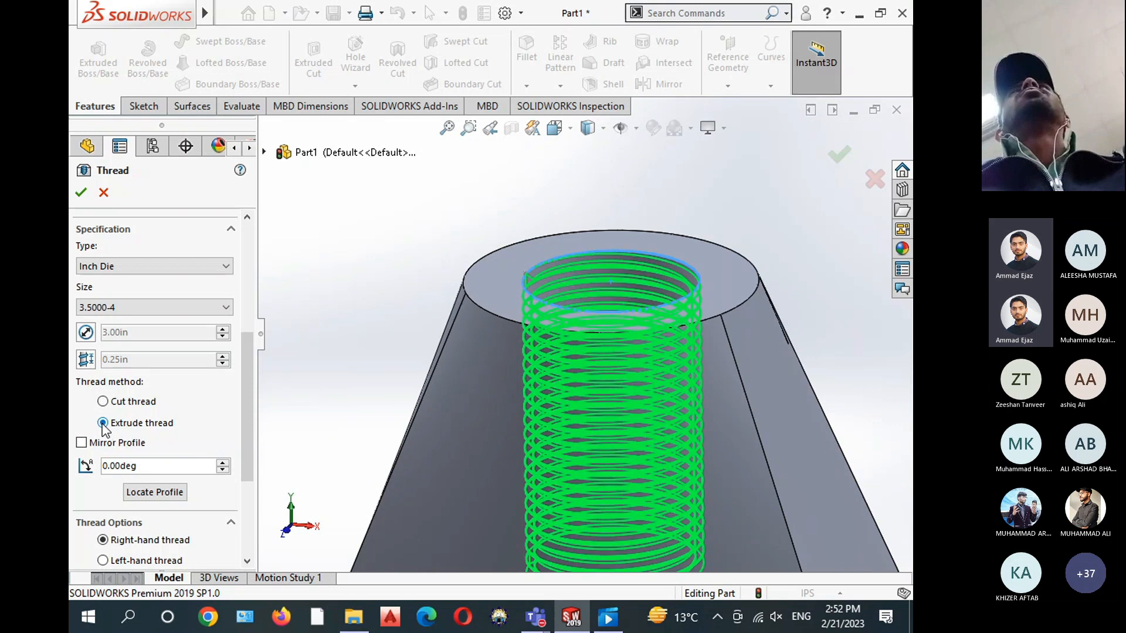
click(81, 192)
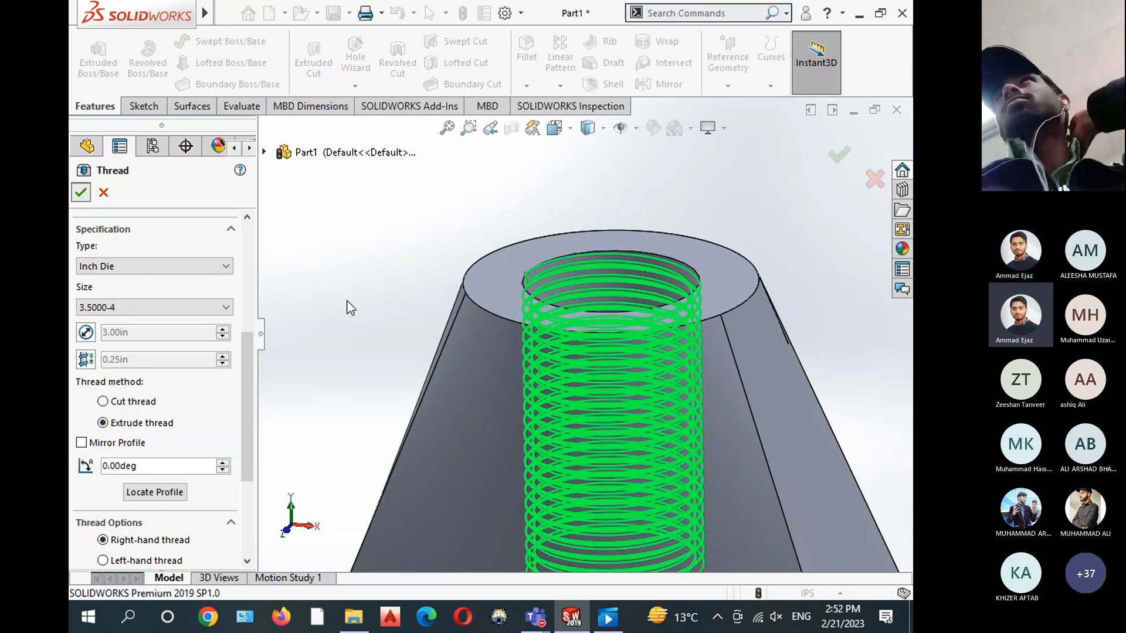
Hide the lofted body that contains the threaded hole
scroll(576, 307, down, 5)
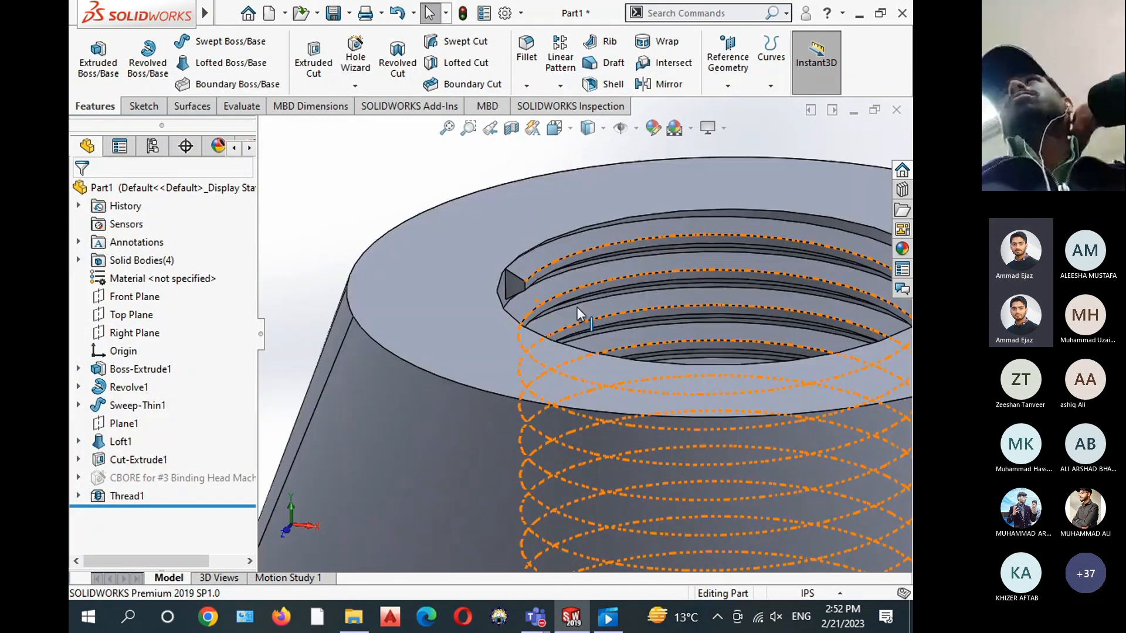
scroll(603, 389, up, 3)
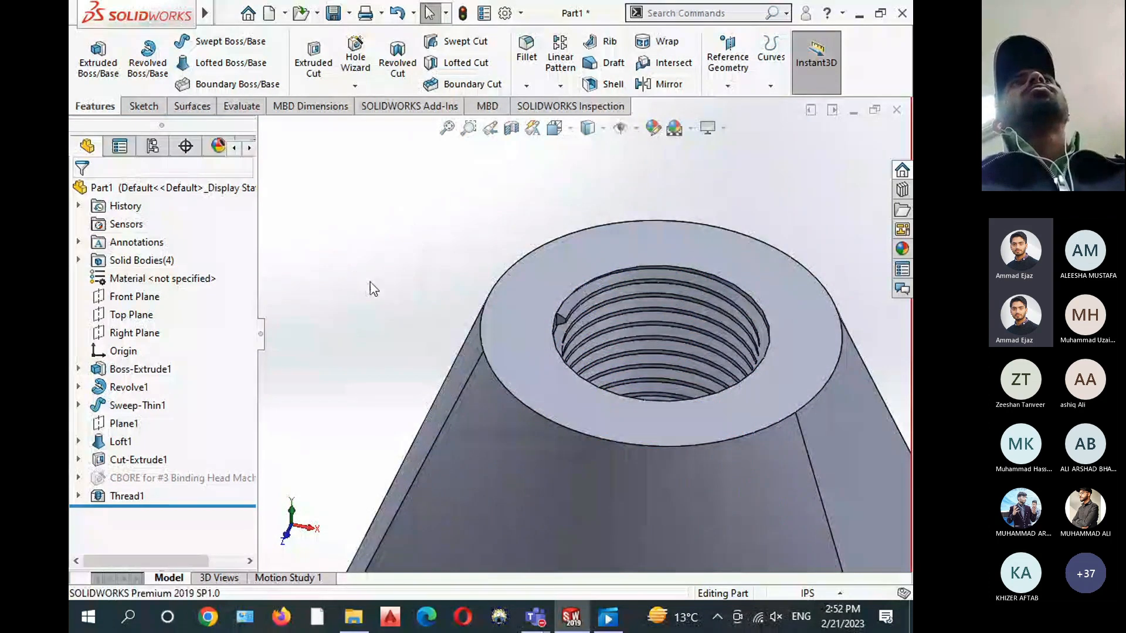
scroll(384, 275, up, 2)
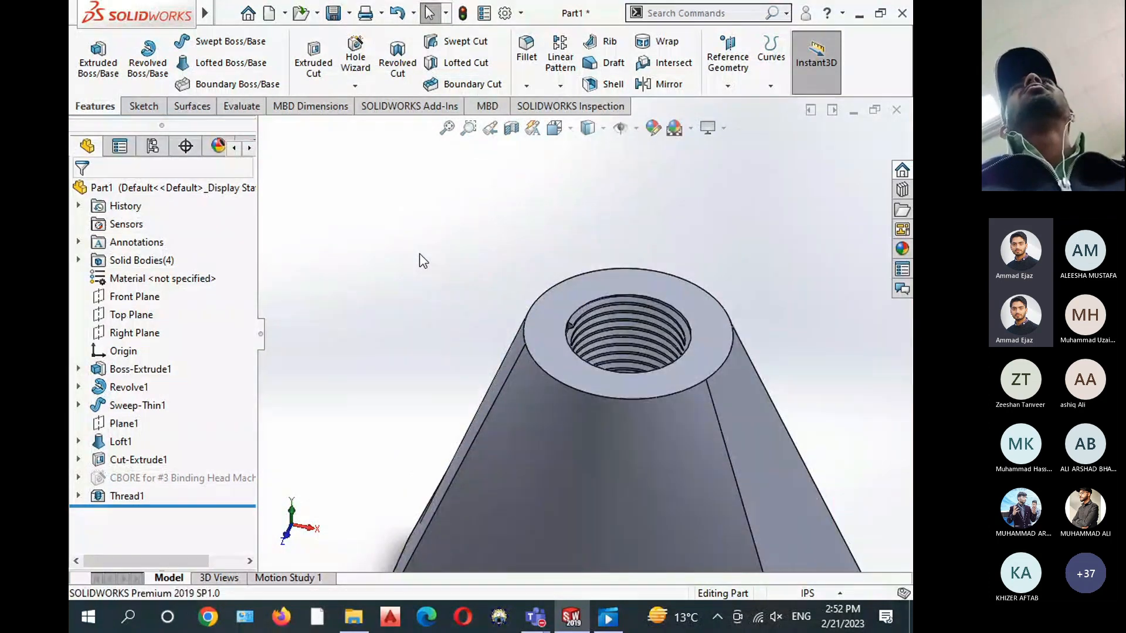
click(554, 128)
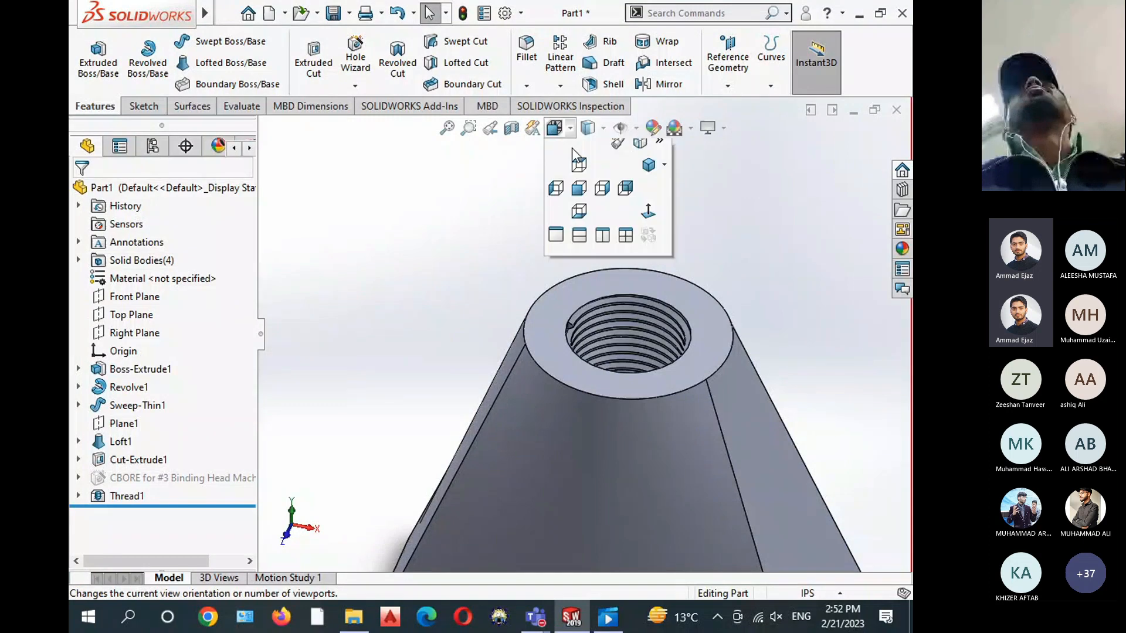
click(649, 174)
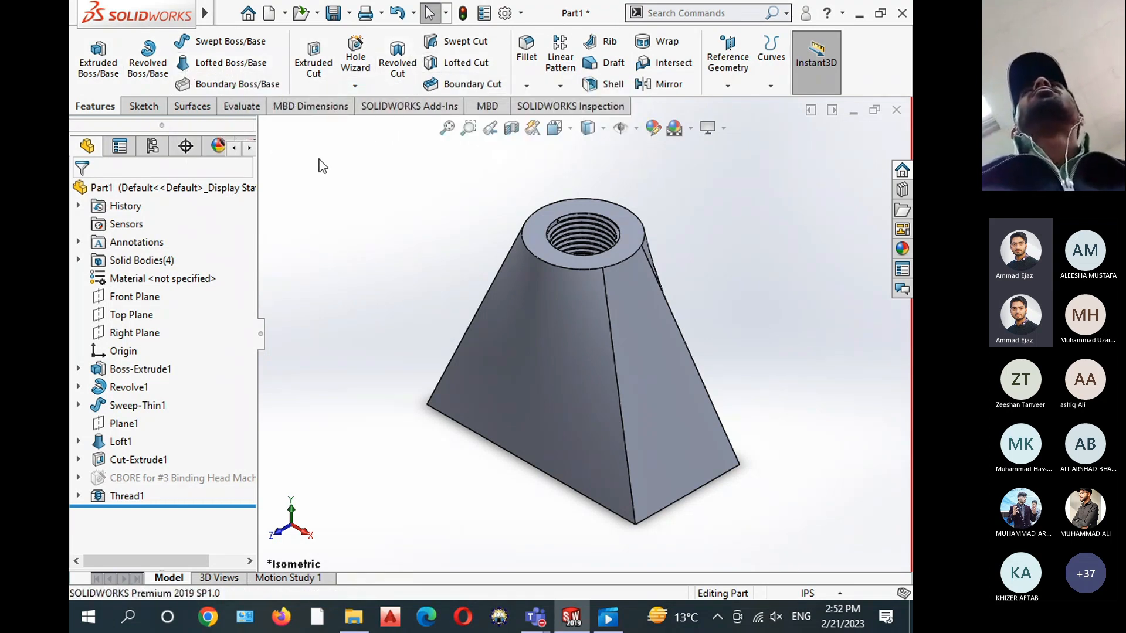
click(115, 497)
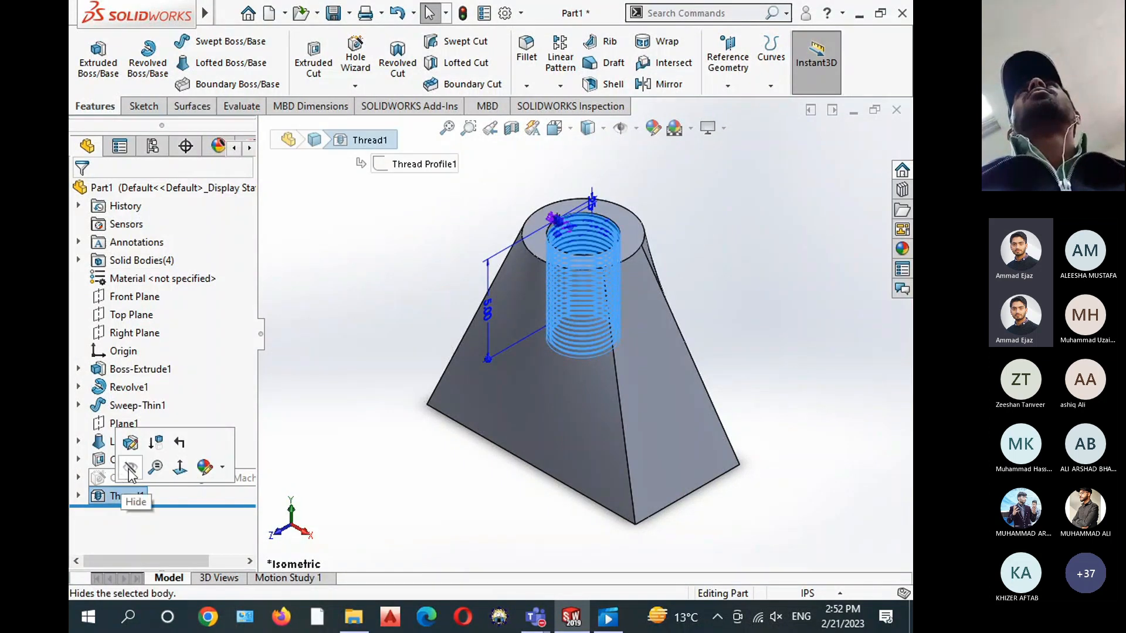
click(129, 467)
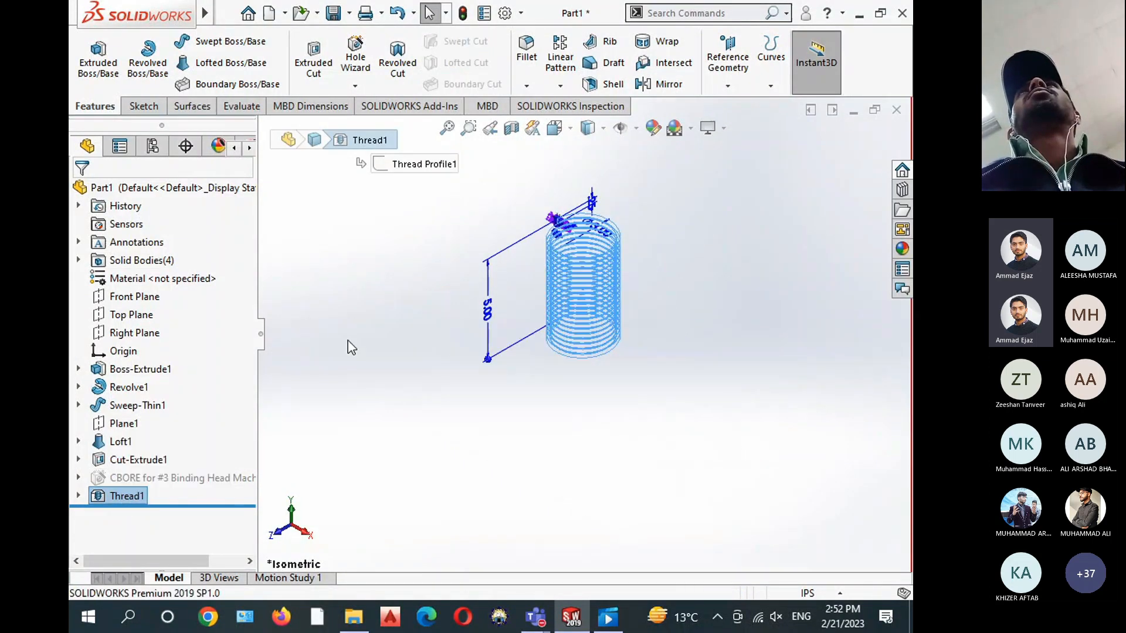
click(347, 347)
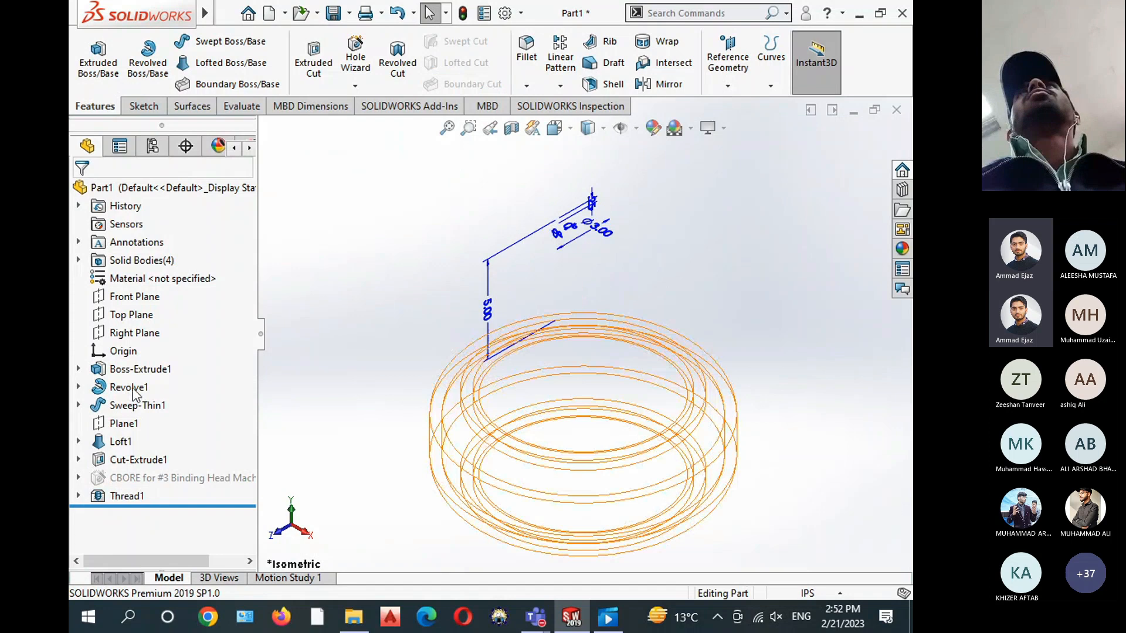
Show the solid cylinder body of Boss-Extrude1 in the isometric view
click(132, 369)
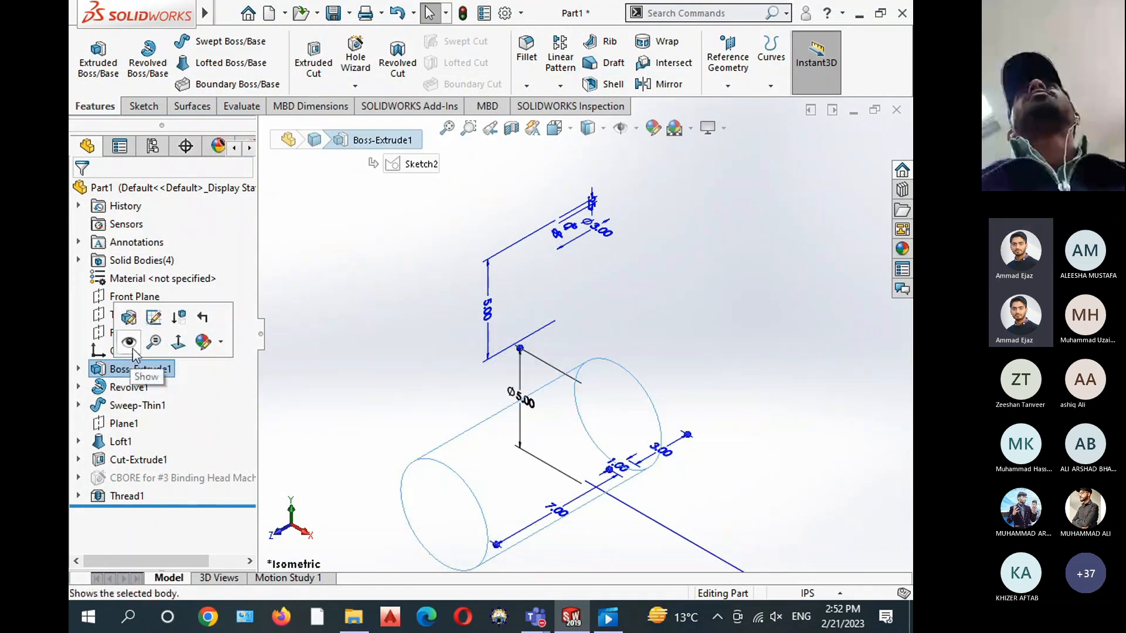
click(129, 342)
click(473, 179)
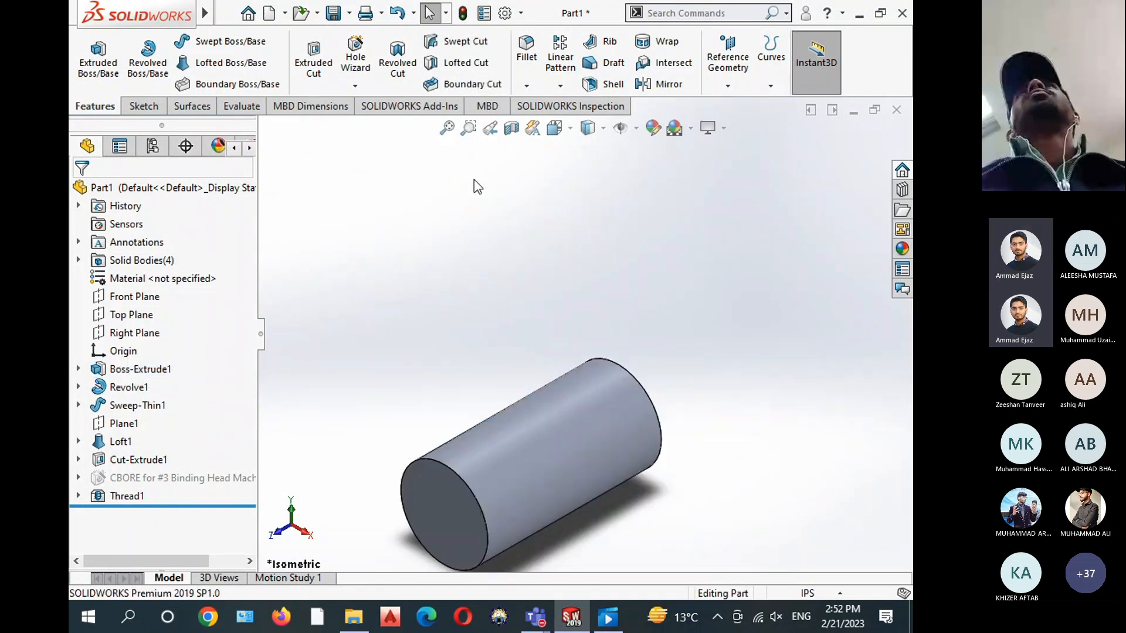
click(603, 128)
click(555, 128)
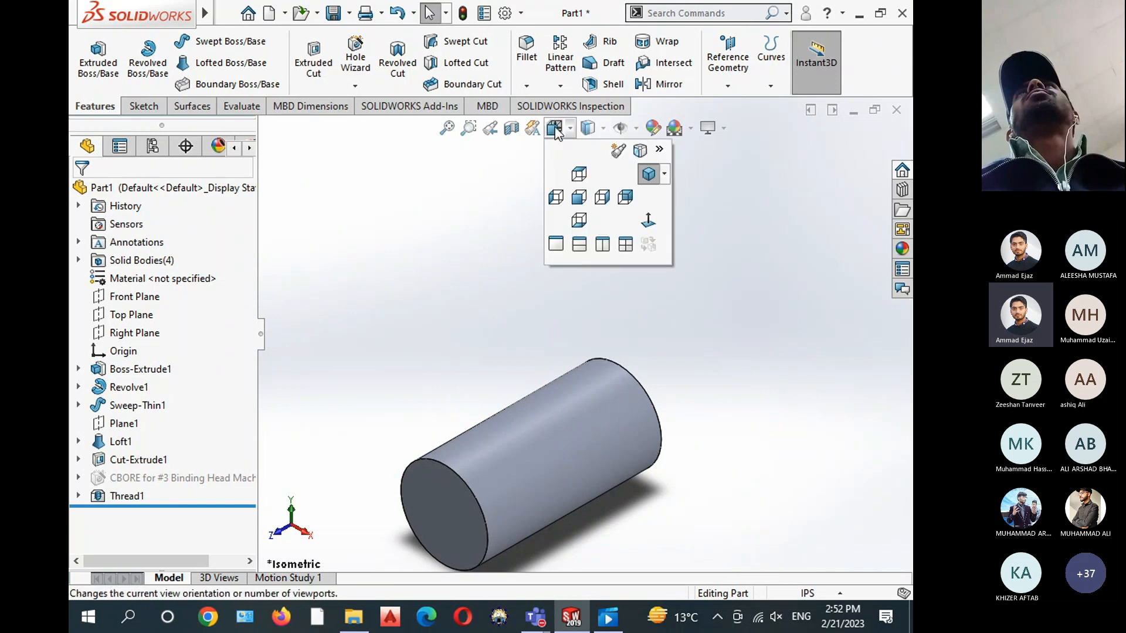
click(650, 177)
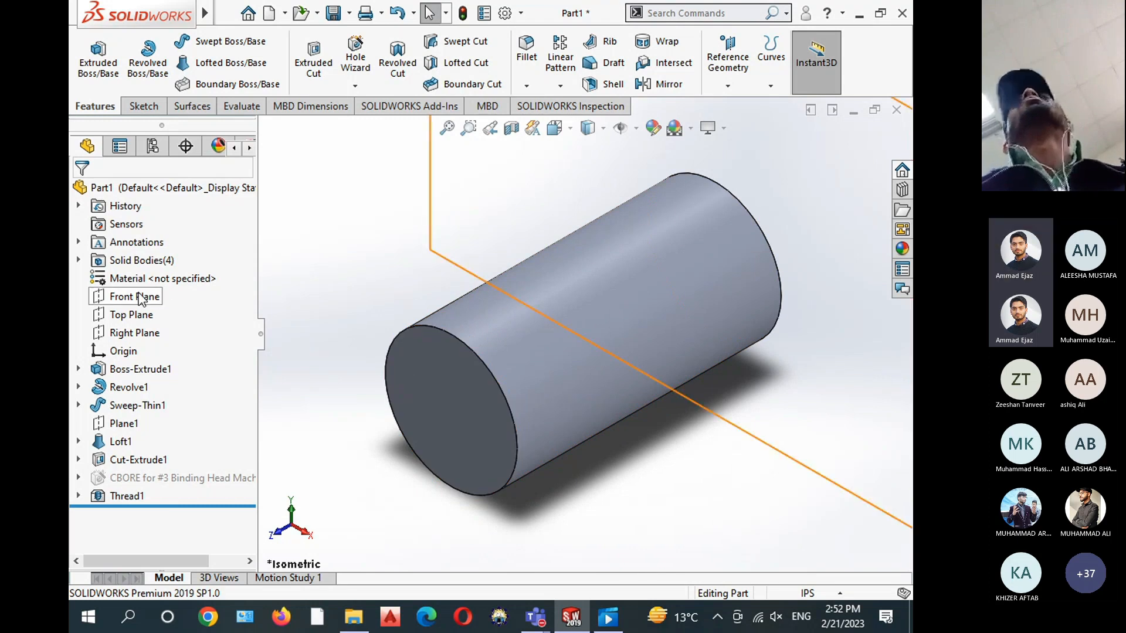
Start a new sketch on the Top Plane and orient the view normal to it
click(127, 317)
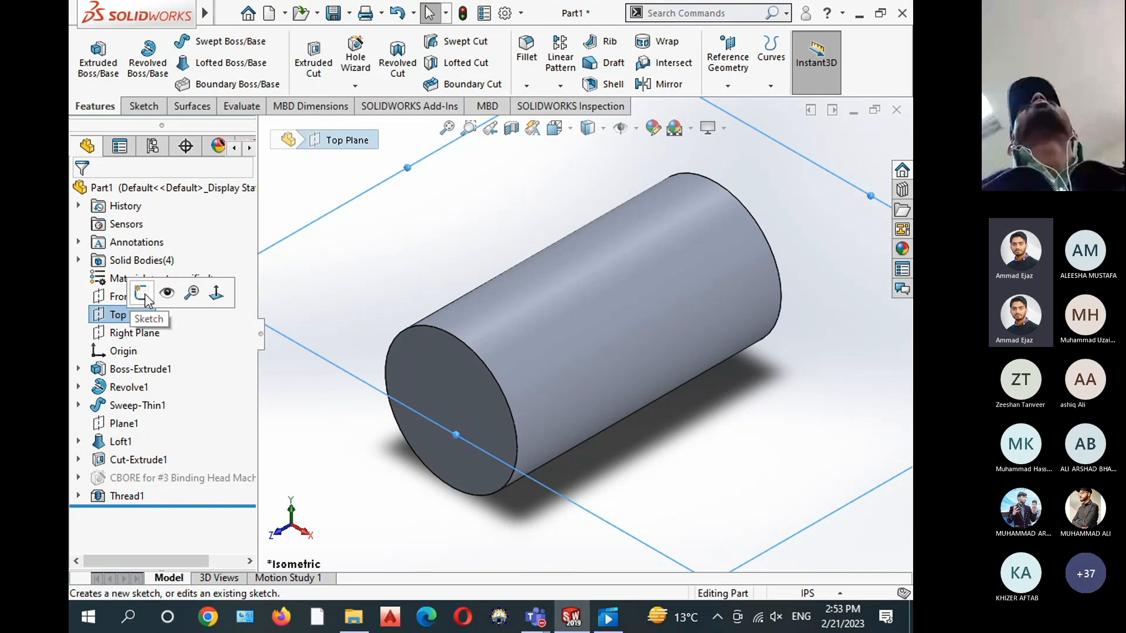
click(143, 293)
click(354, 273)
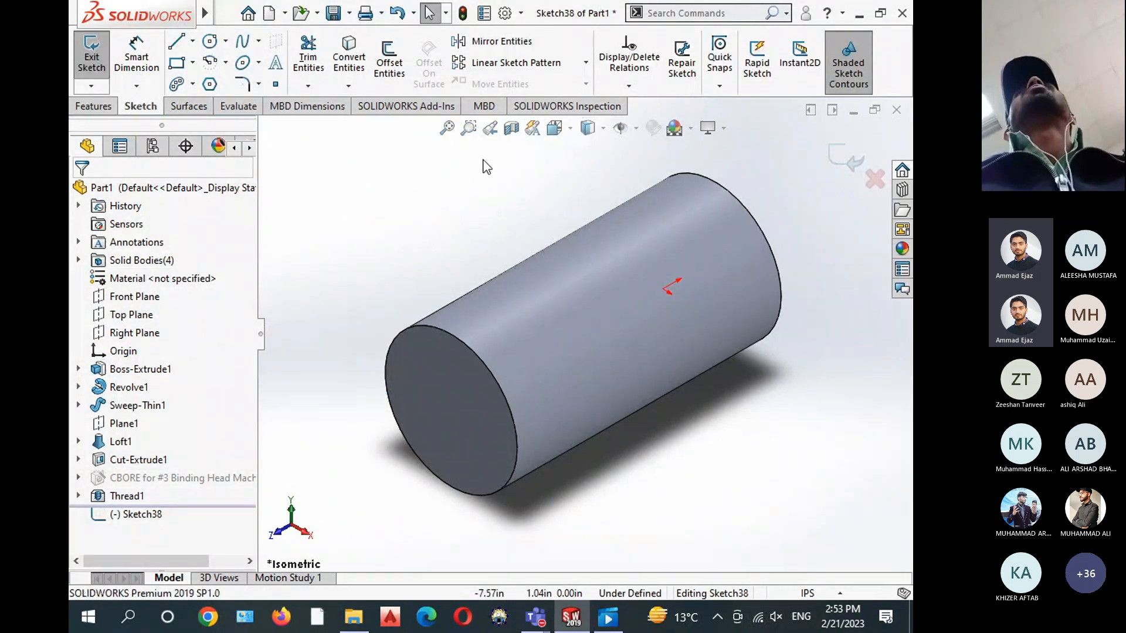
click(94, 106)
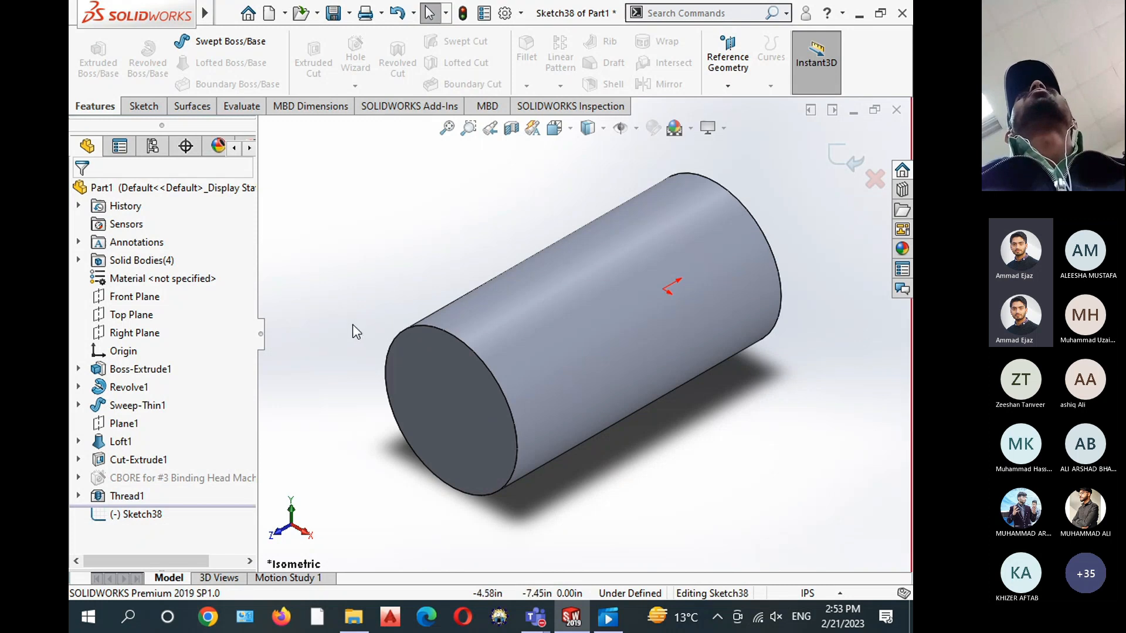
click(553, 134)
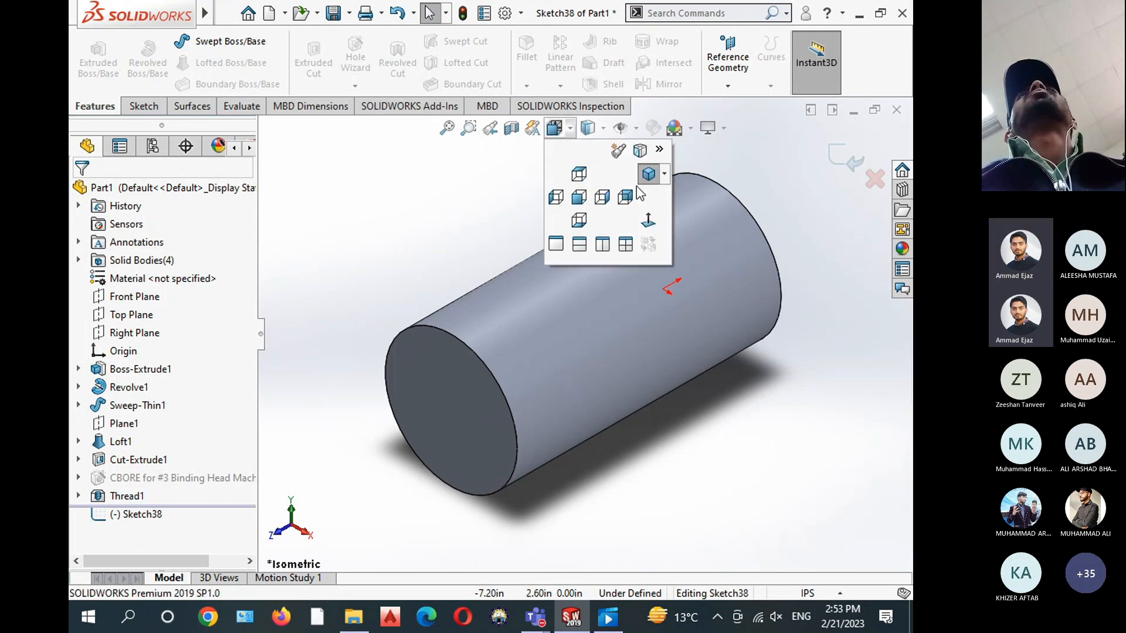
click(649, 221)
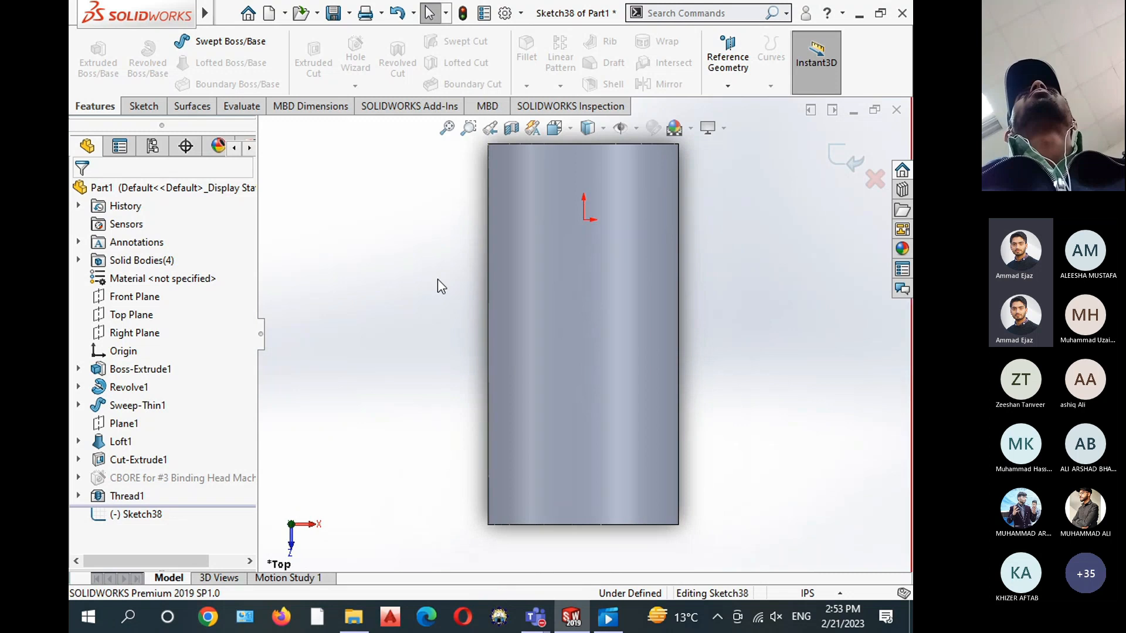
Draw a vertical midpoint line about 17.38 in long, centred on the origin and extending past both ends of the cylinder
click(136, 109)
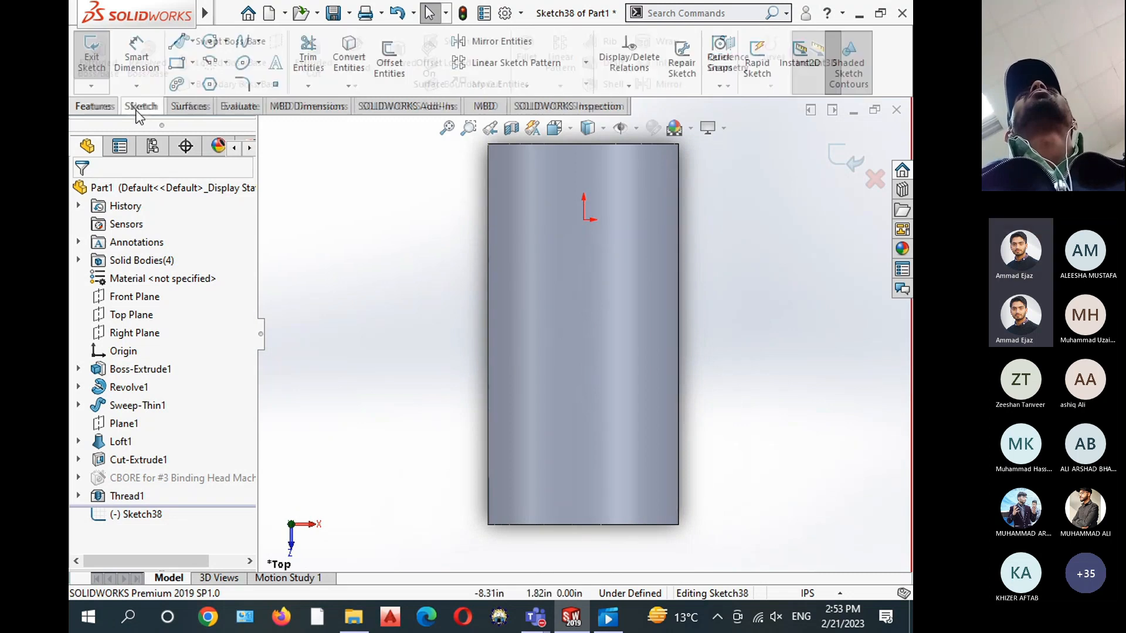
click(192, 41)
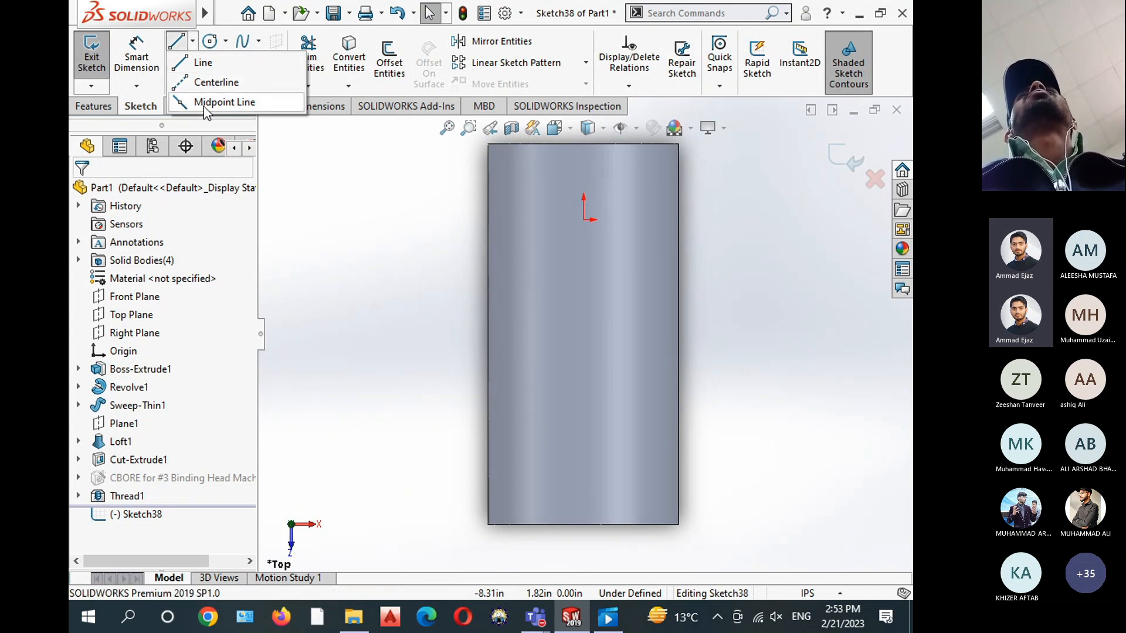
click(205, 104)
key(f)
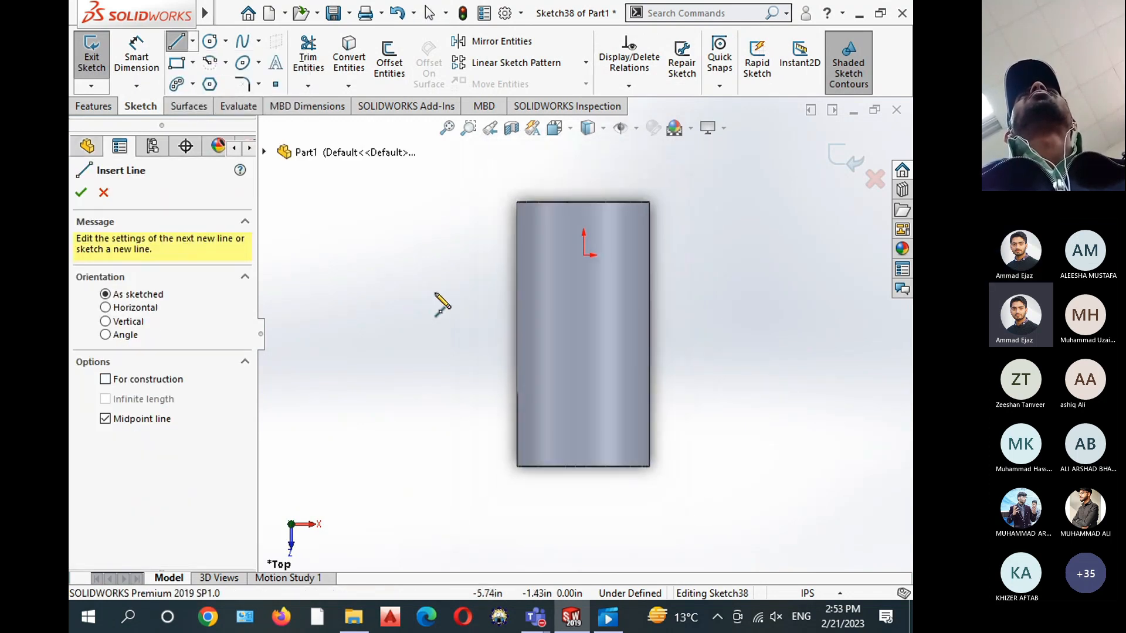
ctrl+middle_drag(490, 278, 436, 310)
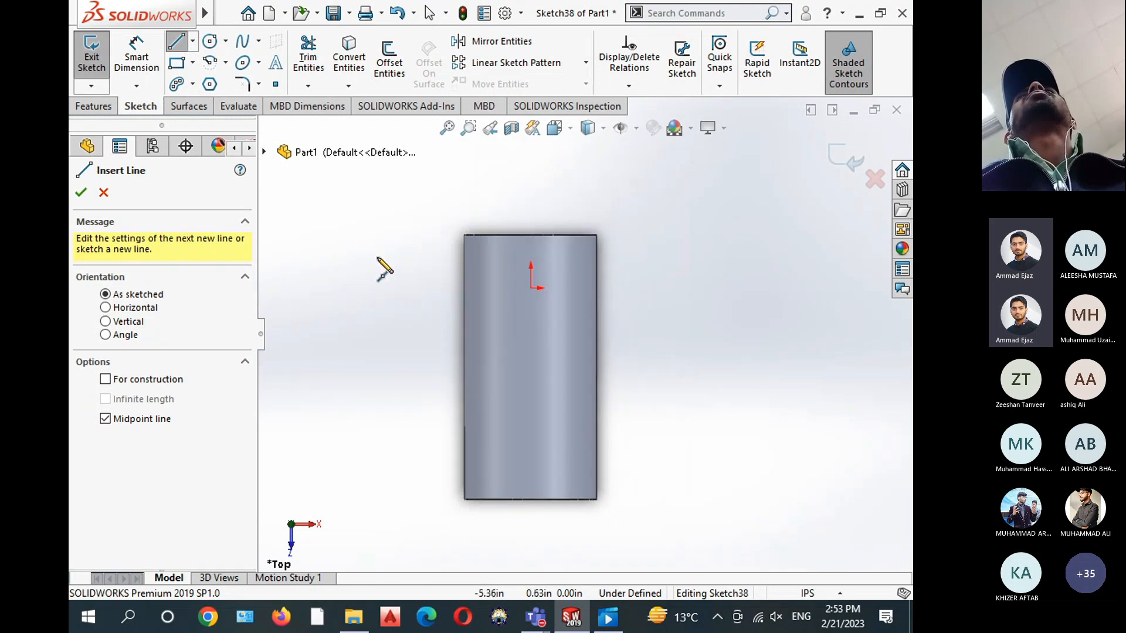
click(193, 41)
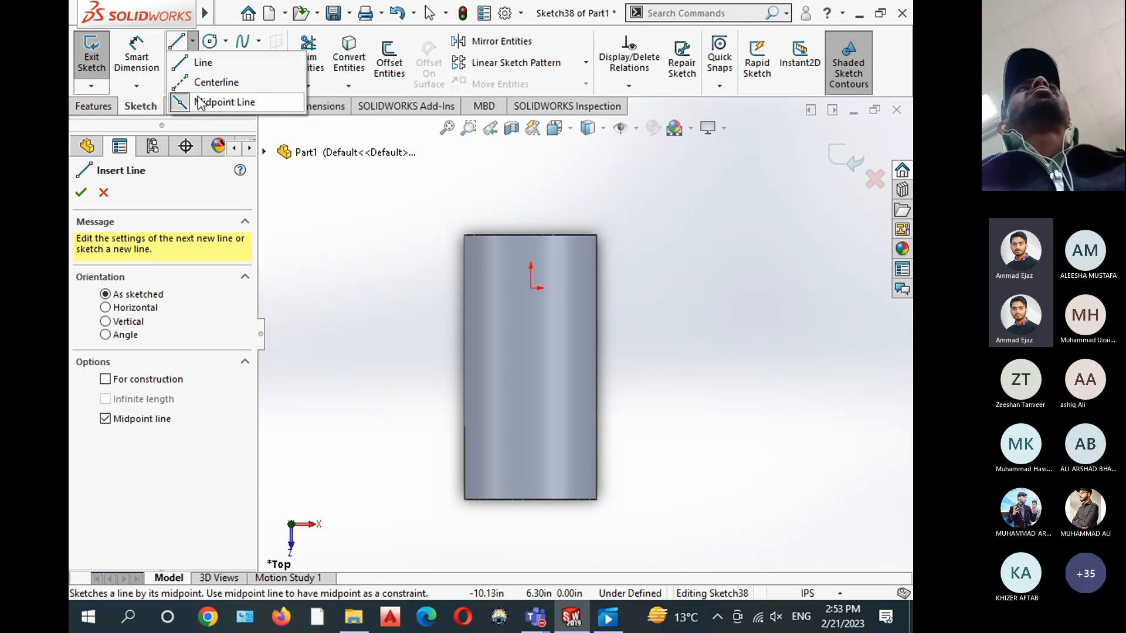
click(209, 198)
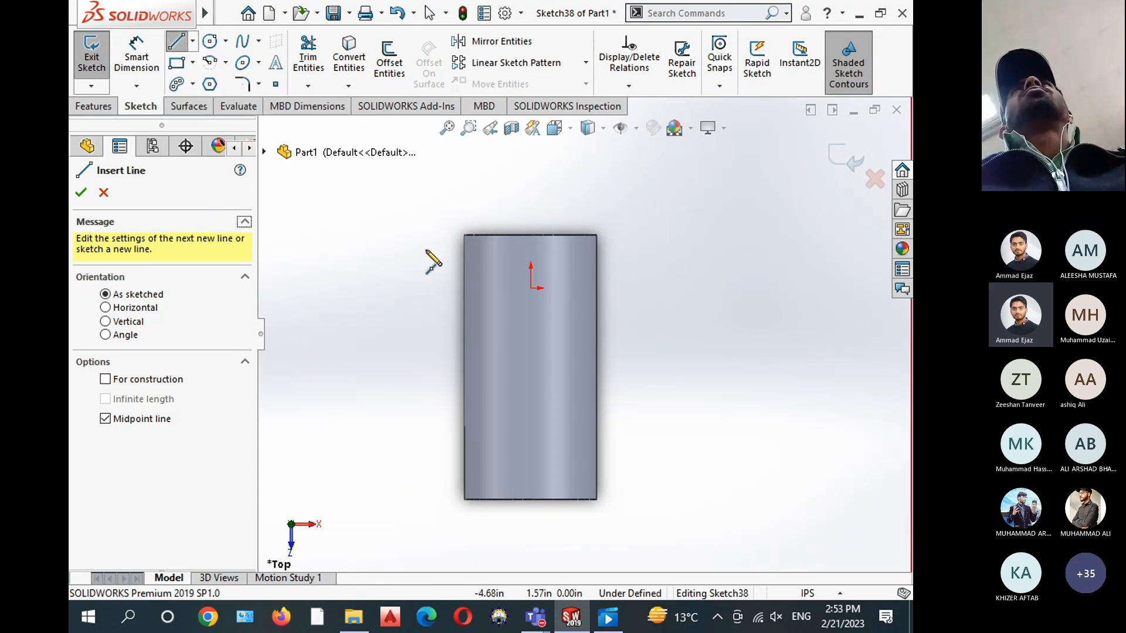
click(530, 287)
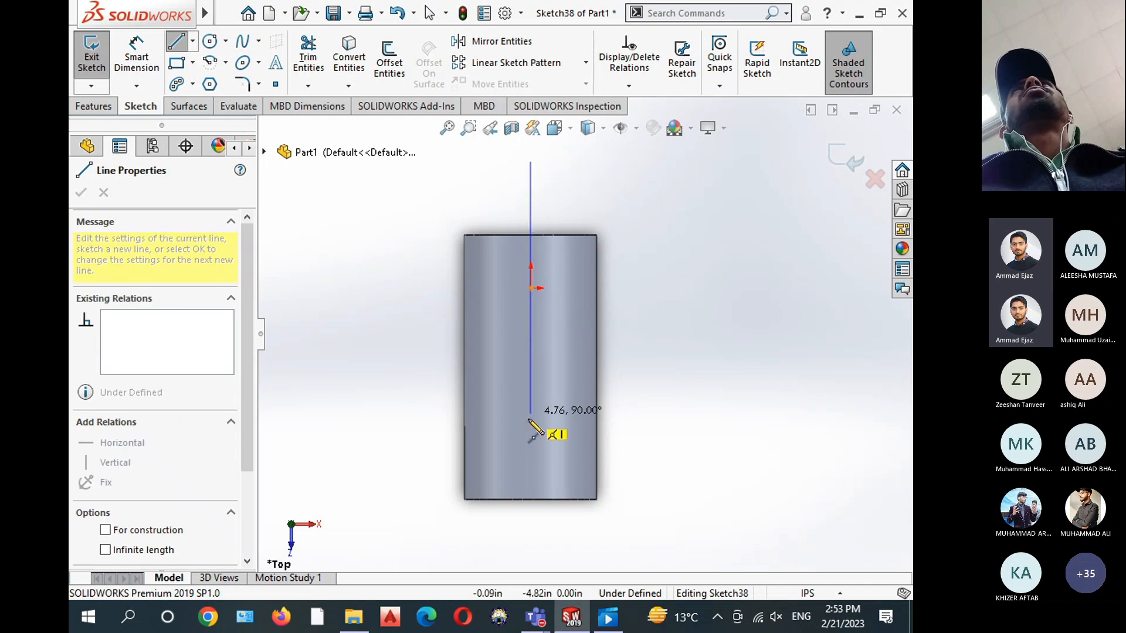
click(531, 517)
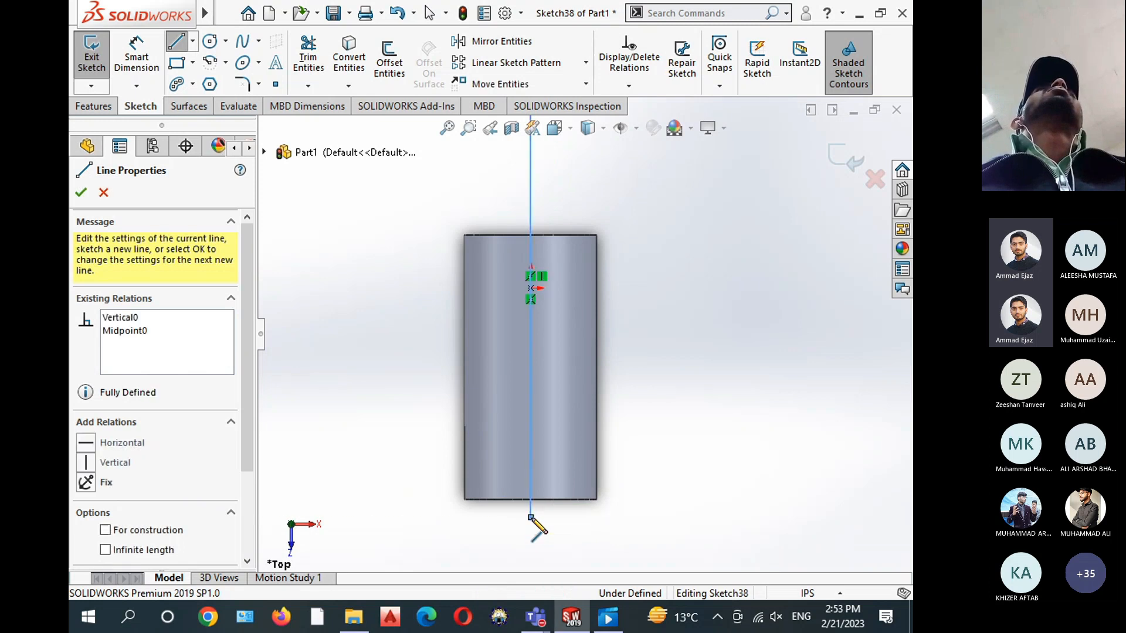
right_click(356, 359)
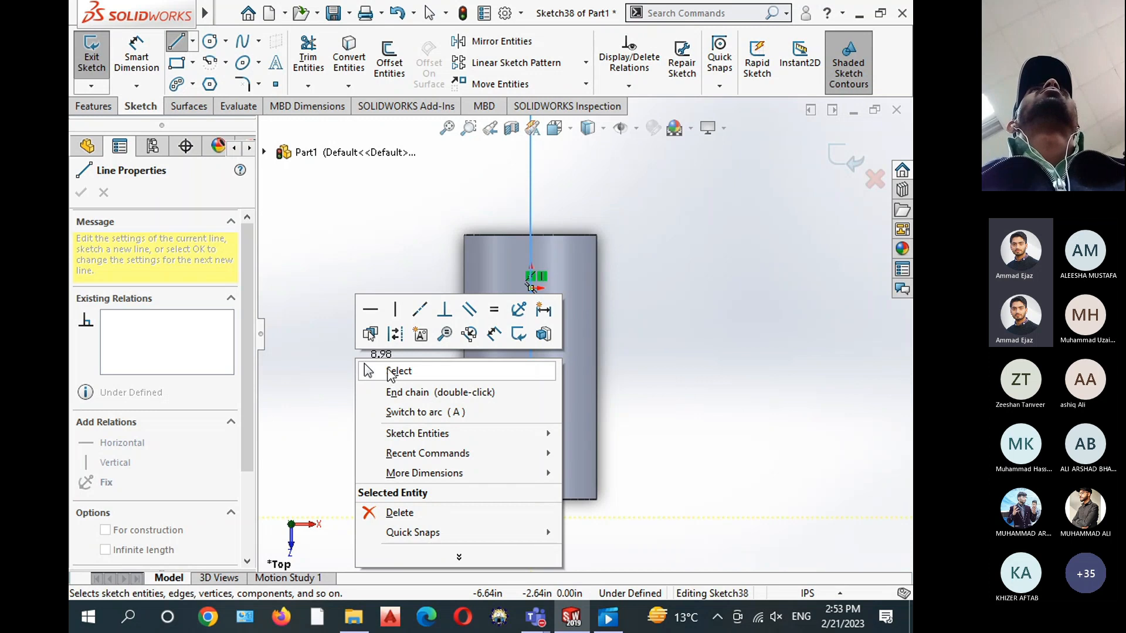
click(390, 371)
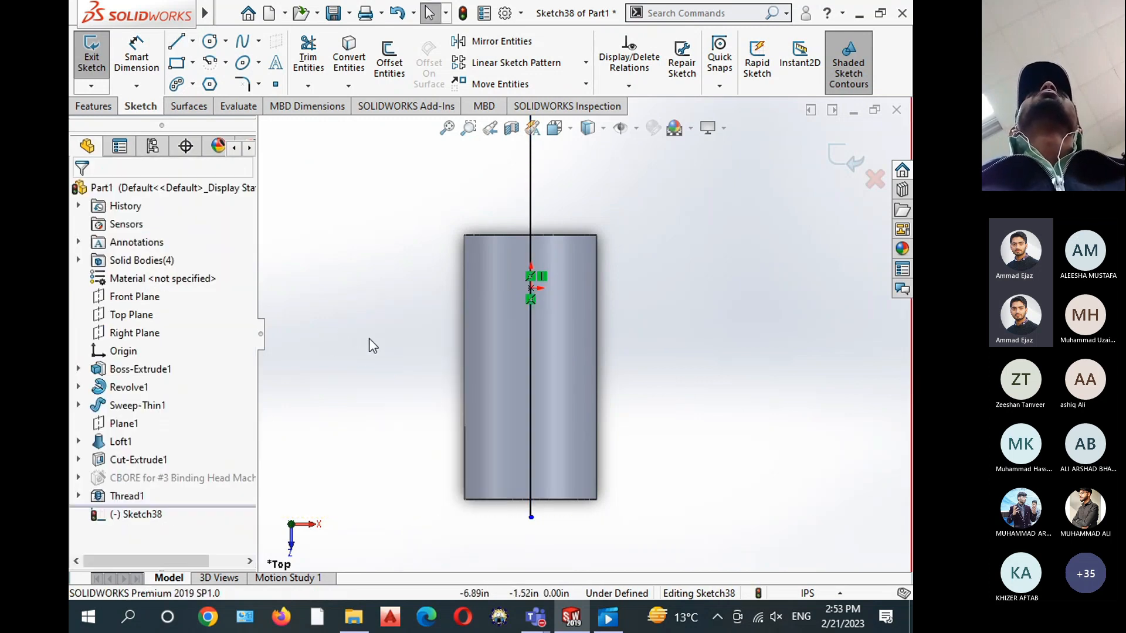
Convert the vertical line through the origin to construction geometry
click(533, 427)
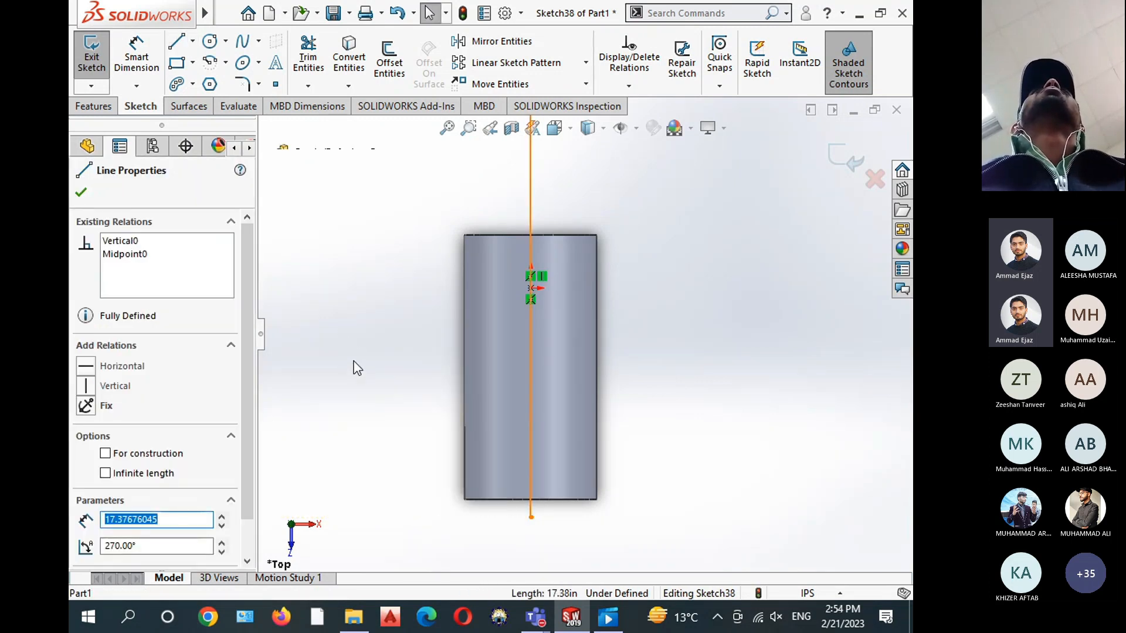
click(330, 366)
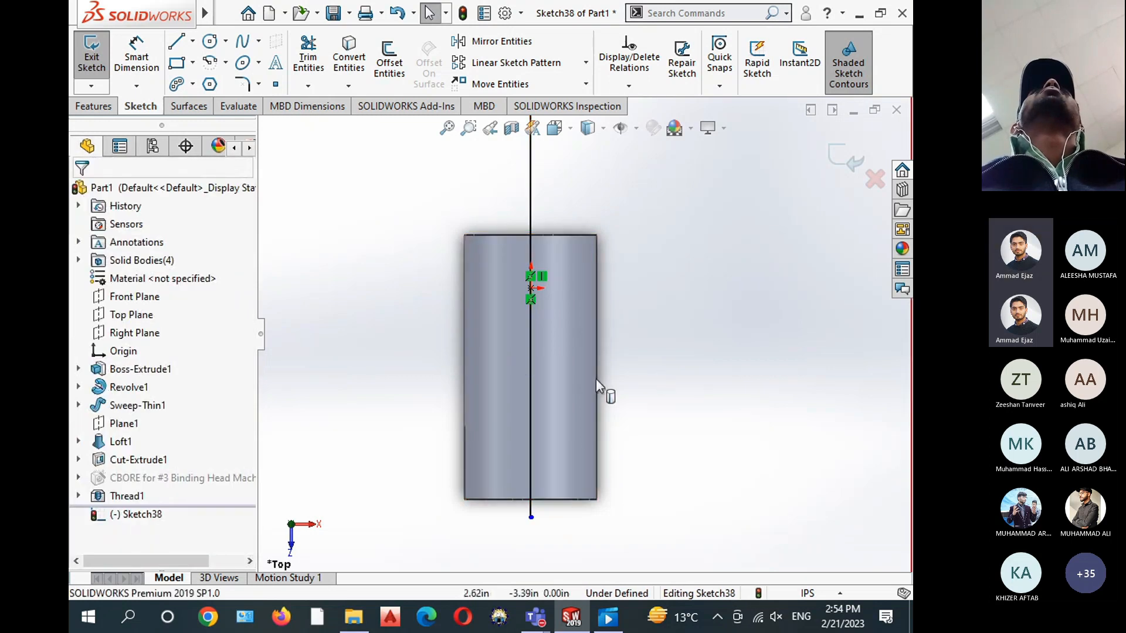
click(530, 177)
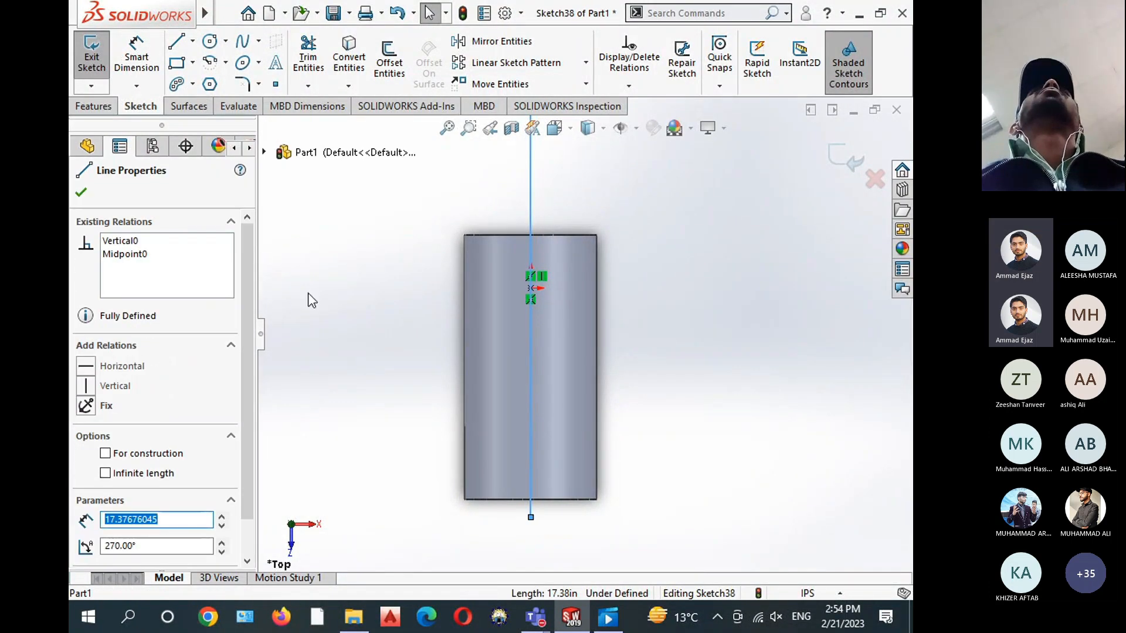
click(106, 454)
click(331, 355)
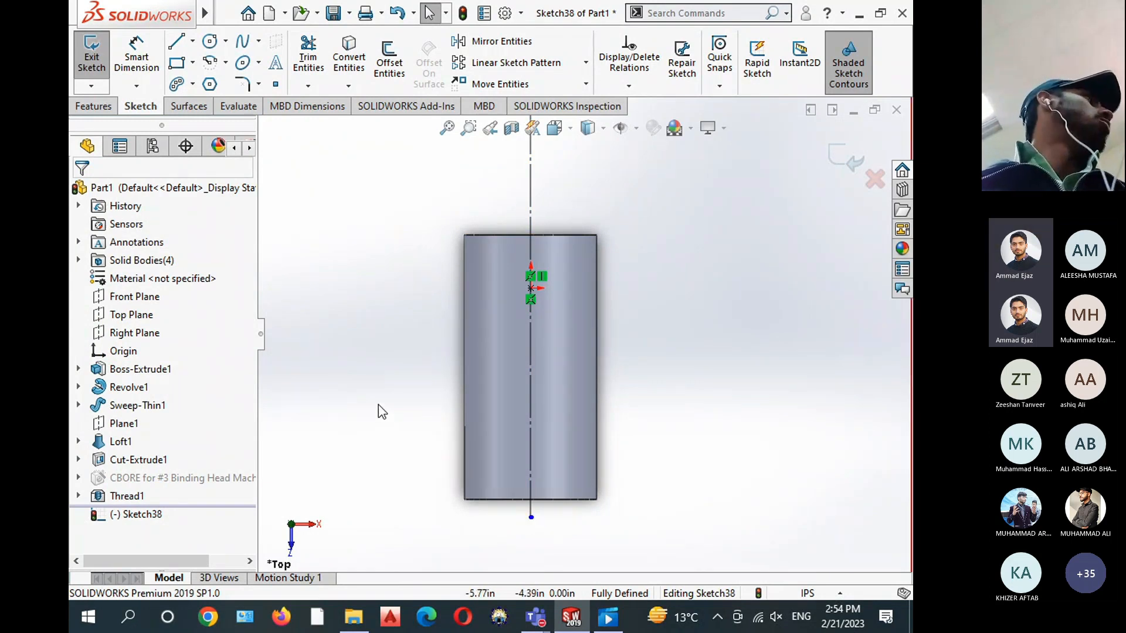
Draw a corner rectangle about 0.56 by 0.64 in straddling the cylinder's right-hand edge, below the origin
scroll(400, 405, up, 4)
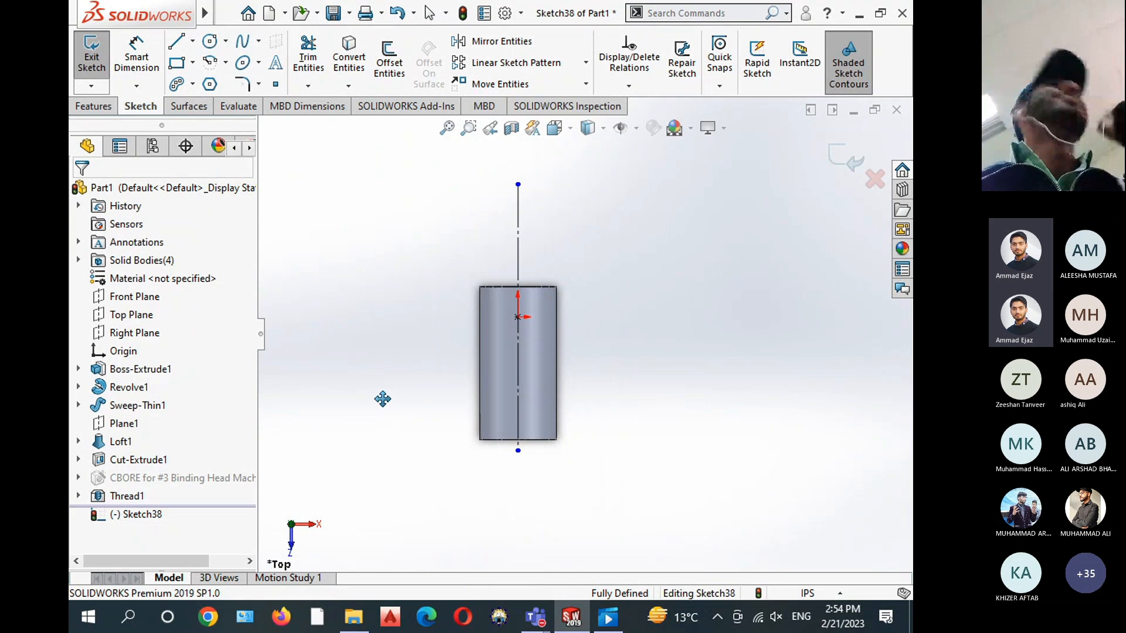
scroll(572, 381, down, 4)
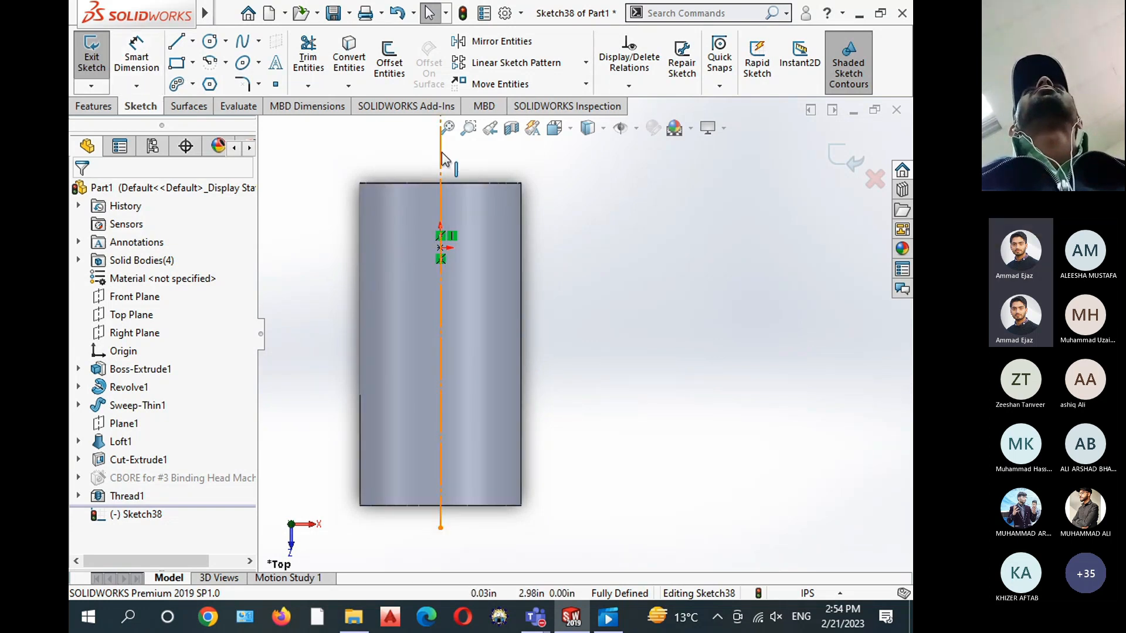
click(176, 62)
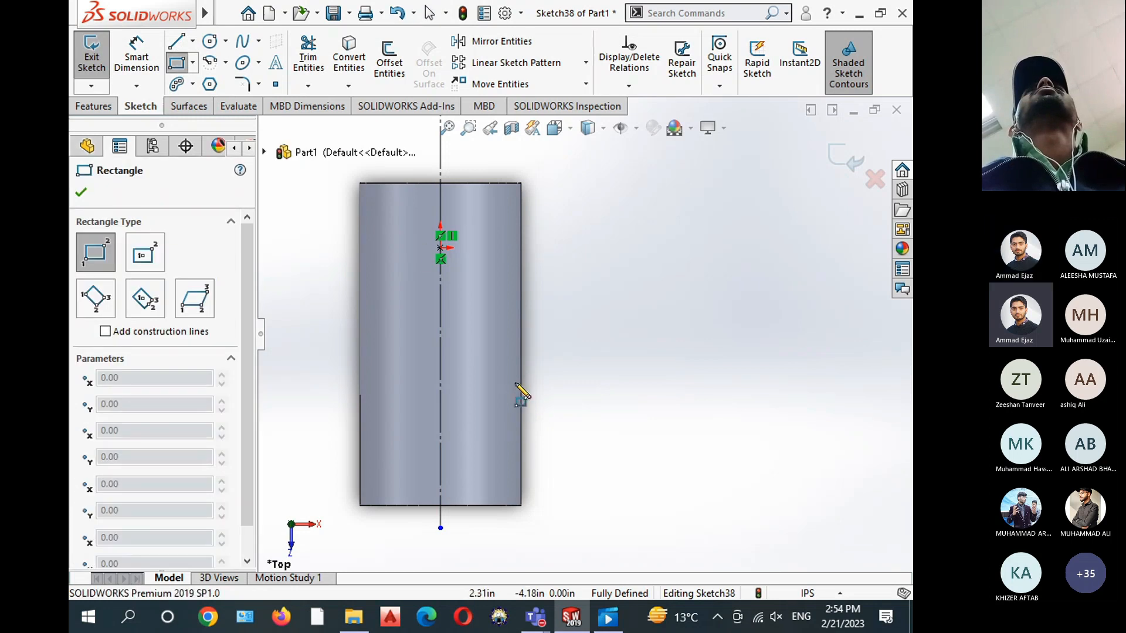
click(515, 385)
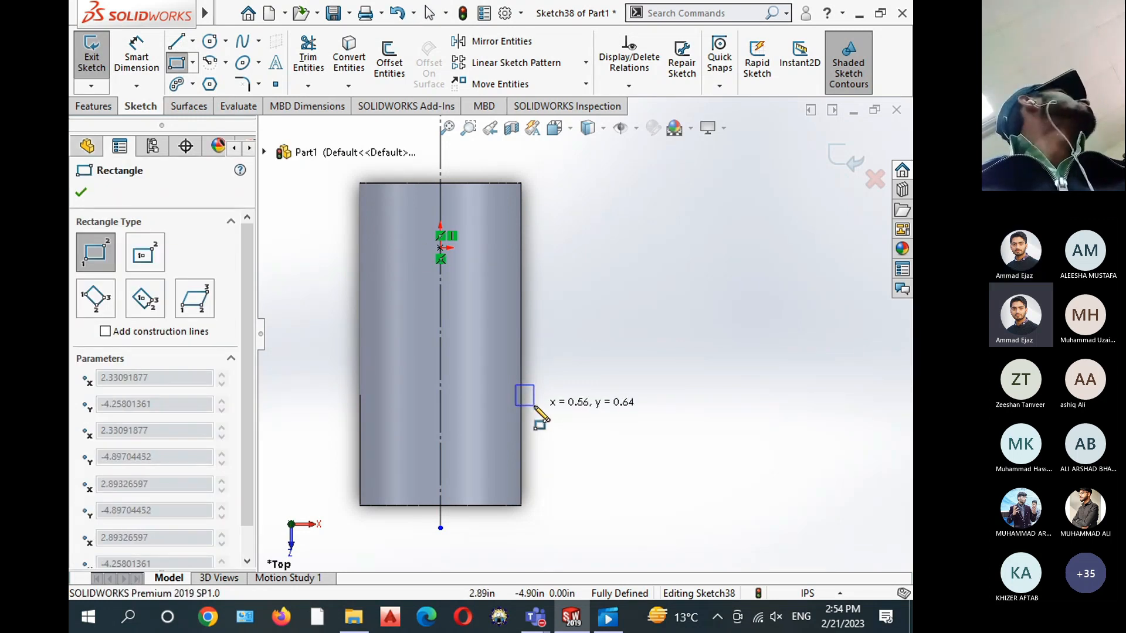
click(534, 406)
right_click(578, 417)
click(586, 422)
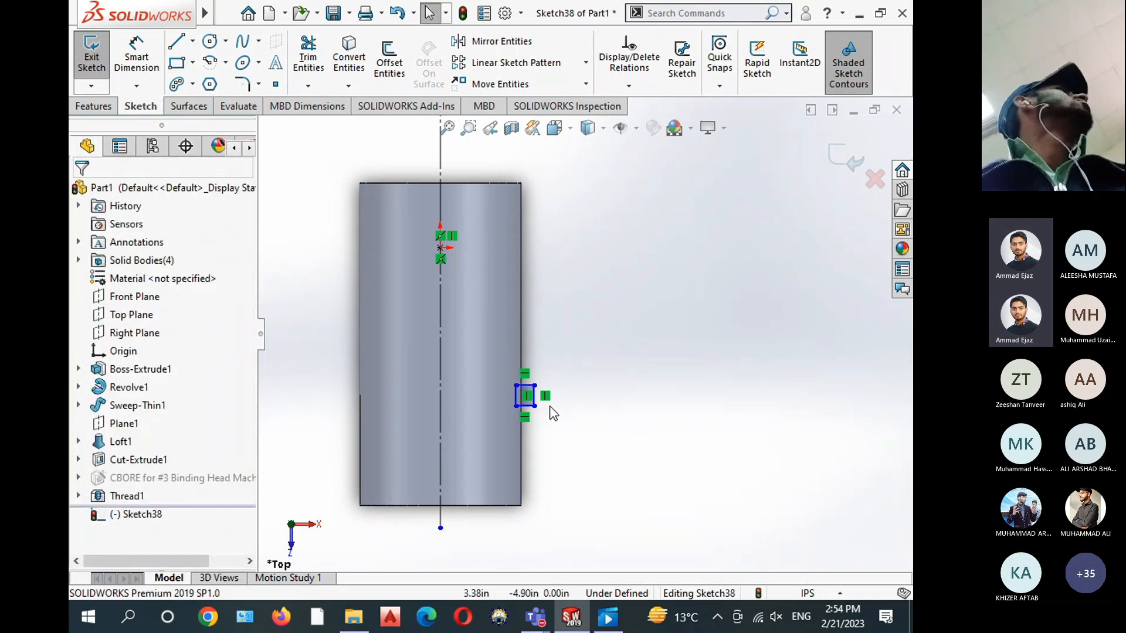
Dimension the distance from the vertical centreline to the rectangle's inner vertical side as 2.3 in
scroll(543, 405, up, 3)
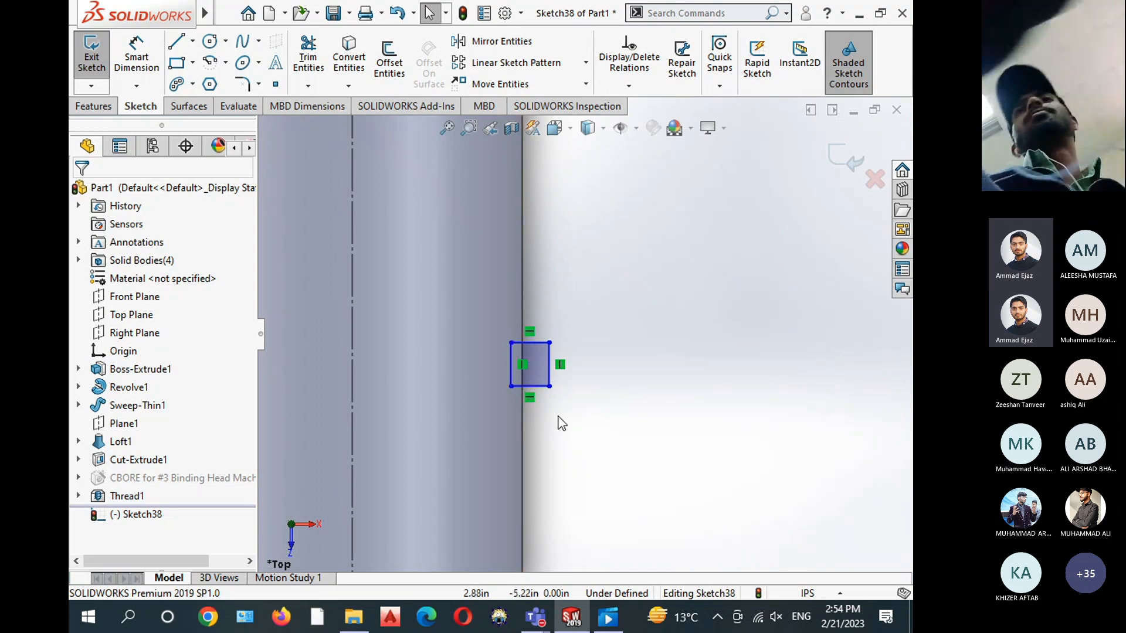
key(d)
click(510, 363)
click(352, 360)
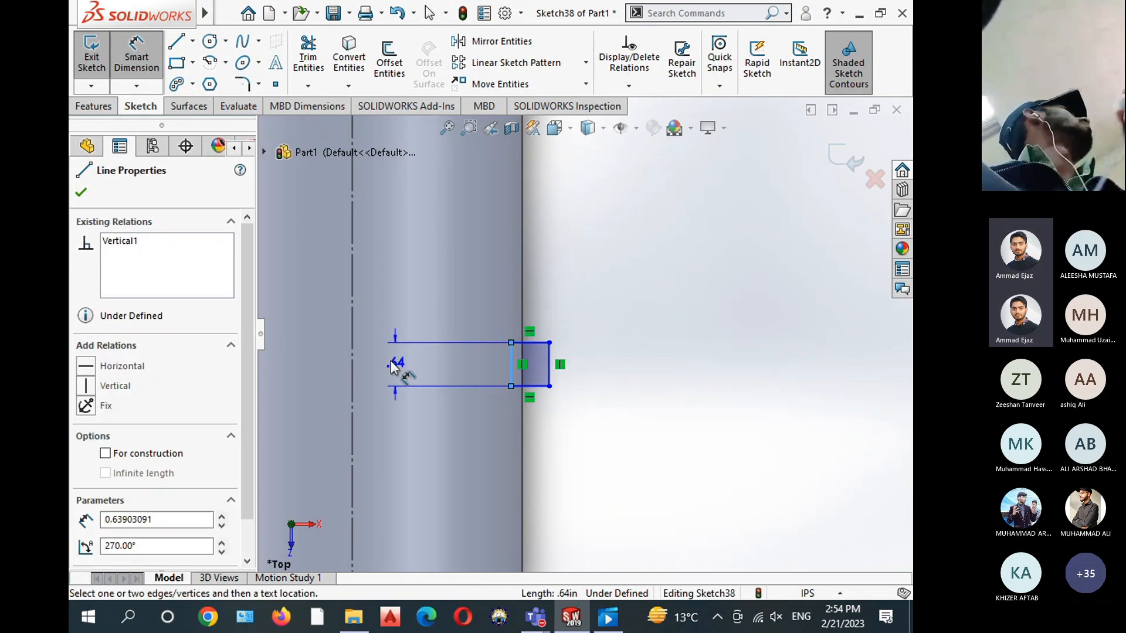
click(420, 315)
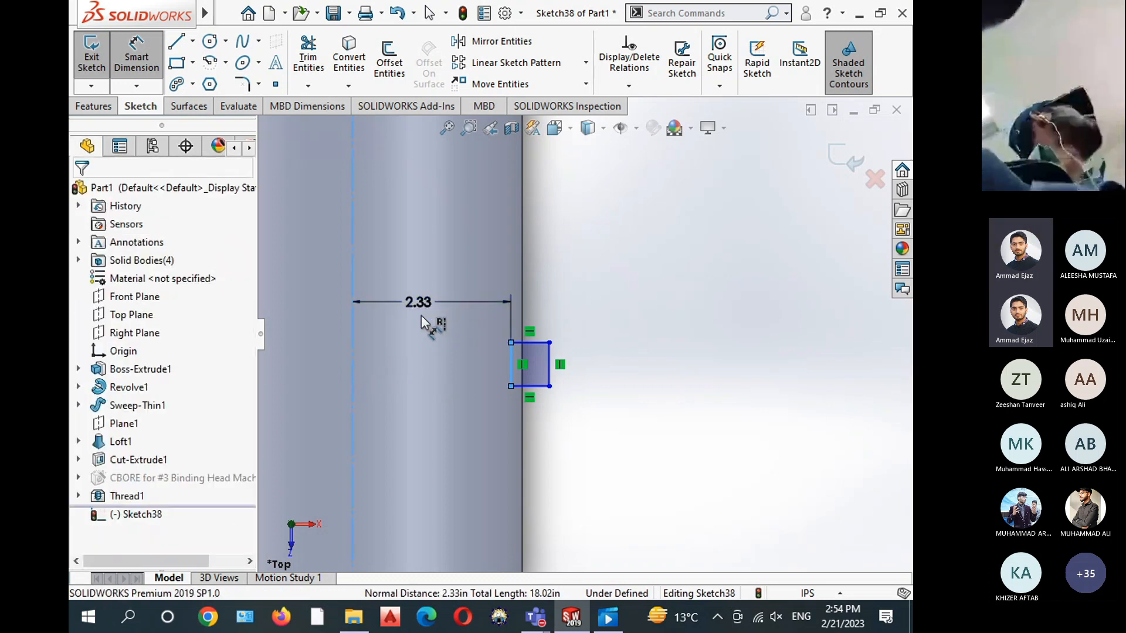
text(2.3)
key(Return)
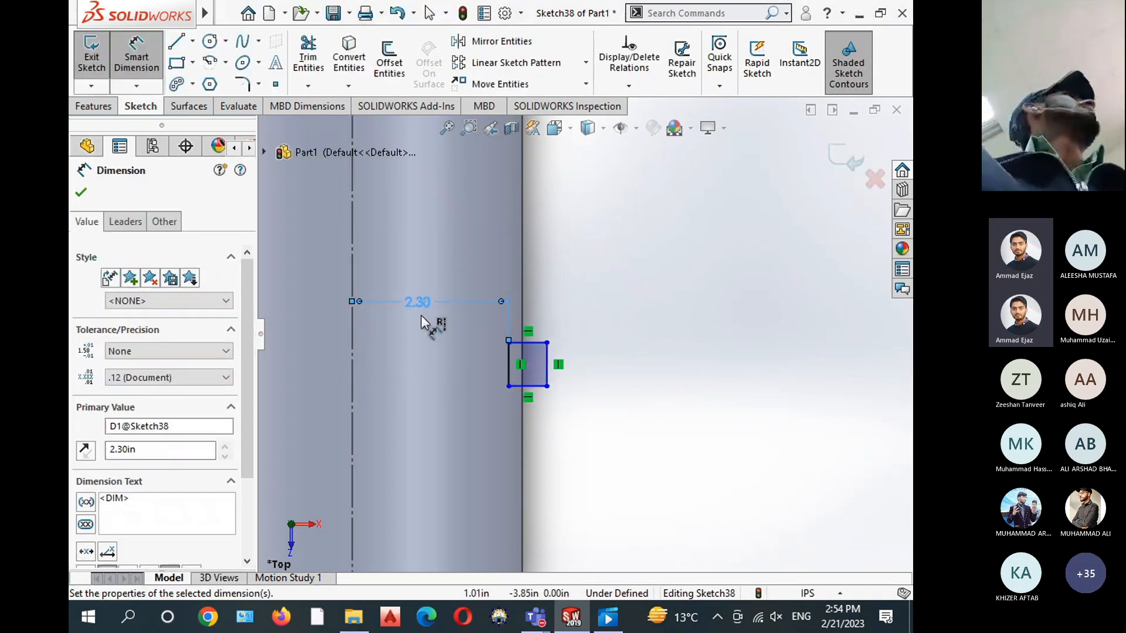
key(Escape)
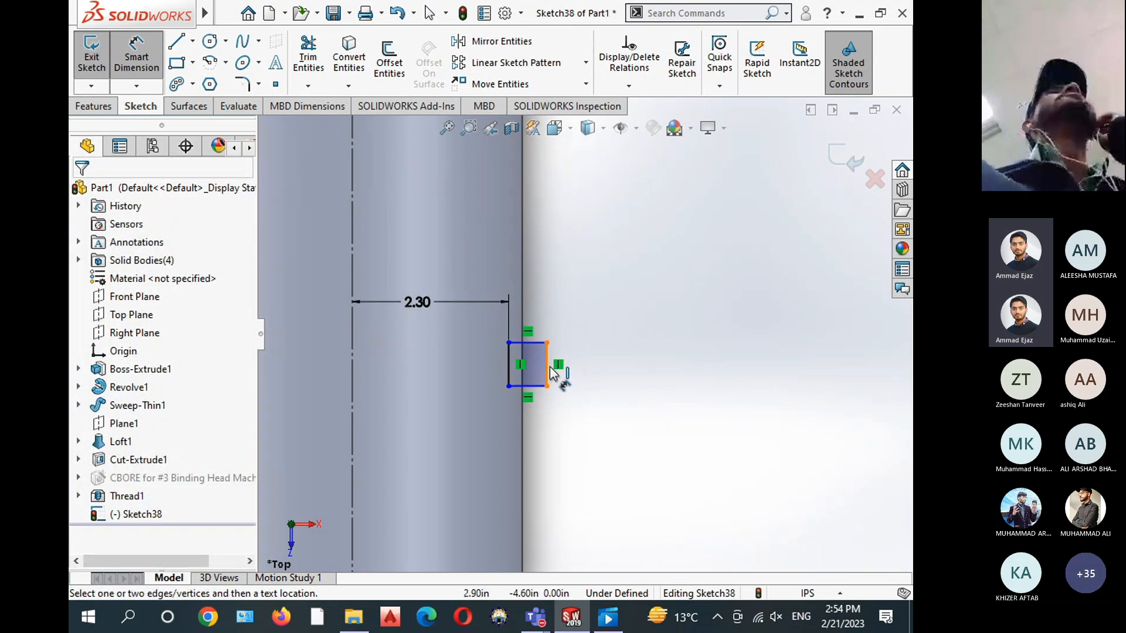
right_click(606, 404)
click(646, 449)
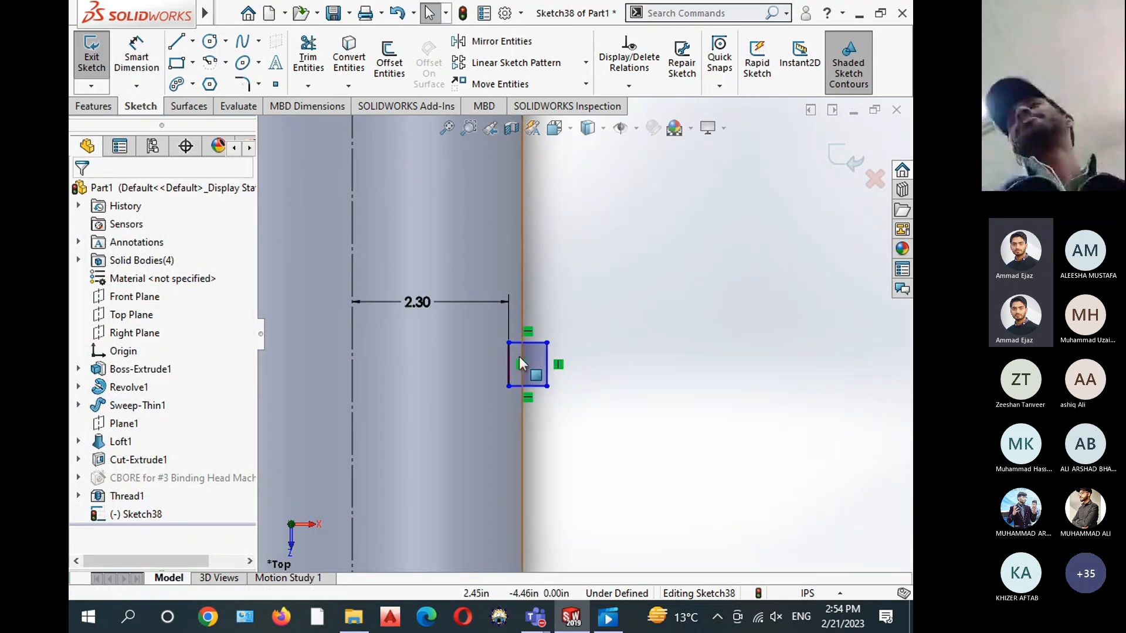
Make the rectangle's outer vertical side collinear with the cylinder's silhouette edge
click(524, 425)
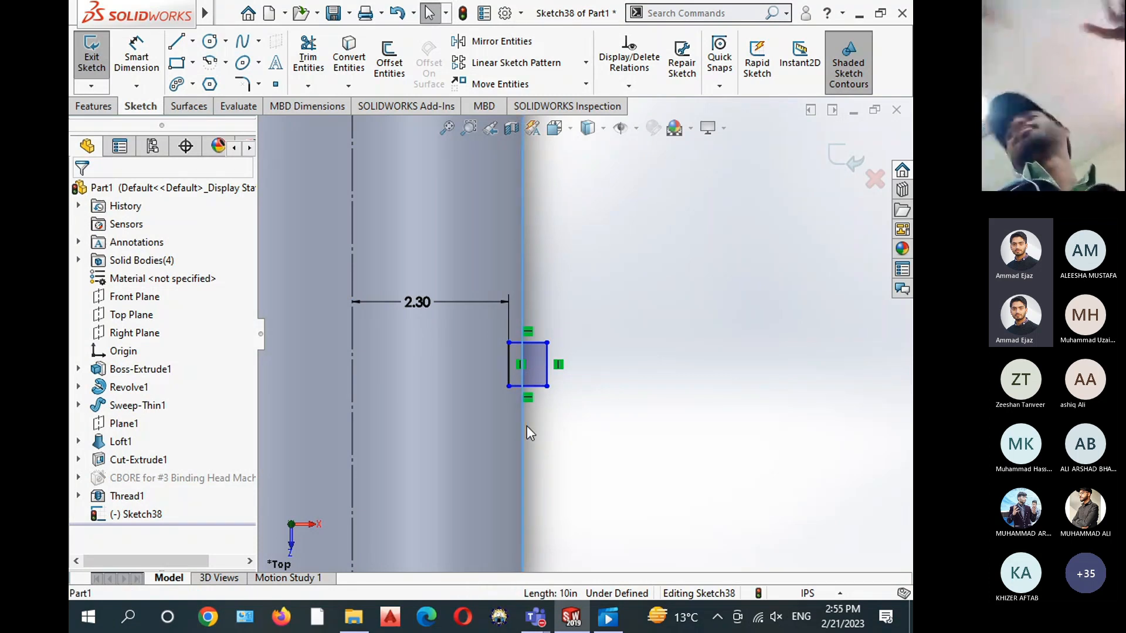
ctrl+click(546, 364)
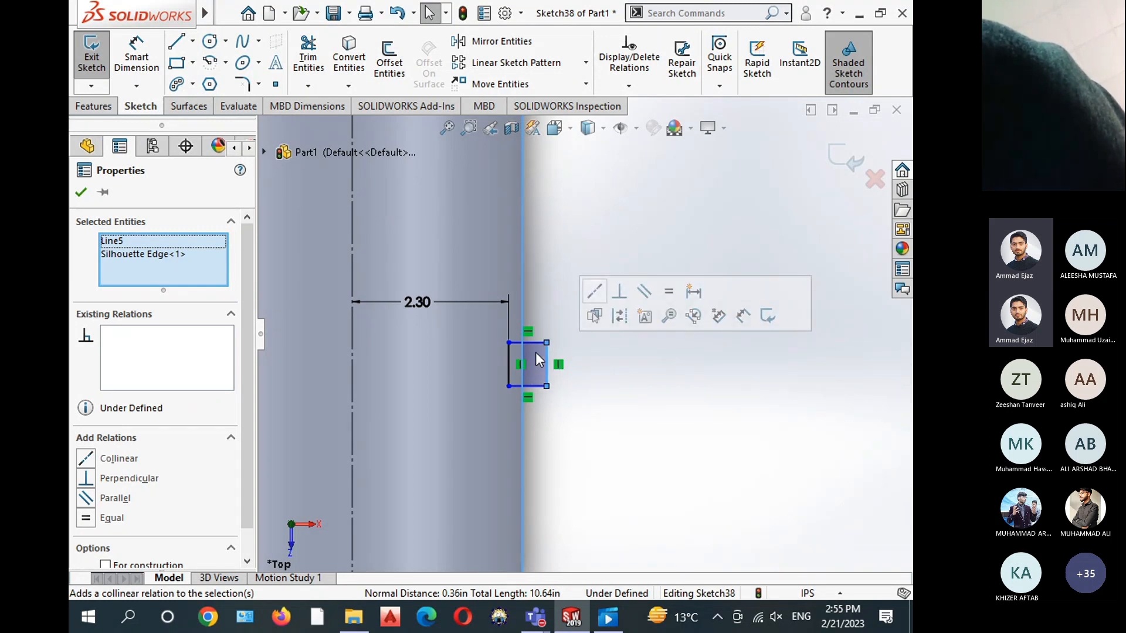
click(591, 302)
click(580, 413)
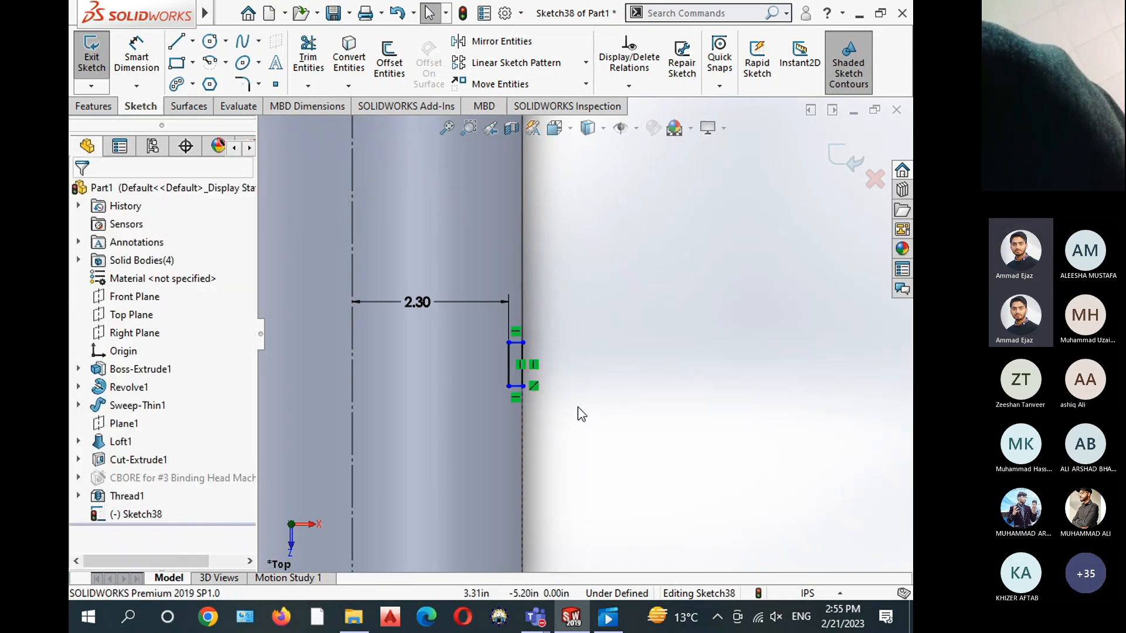
Add a horizontal relation between the rectangle's upper inner corner and the centreline's midpoint at the origin
scroll(592, 419, up, 3)
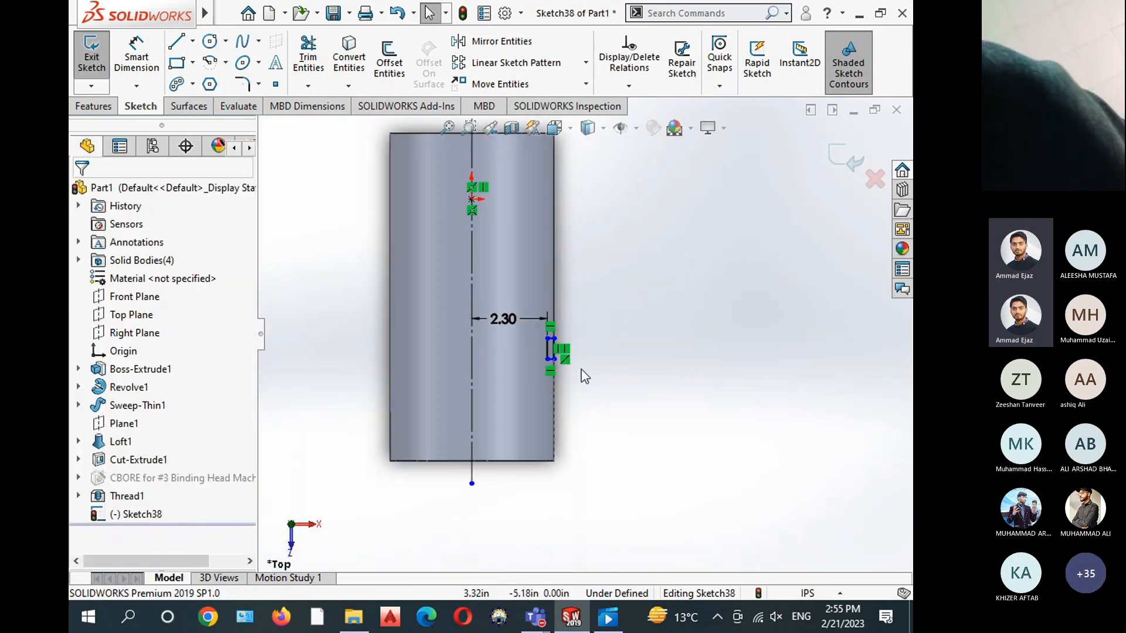
scroll(583, 360, down, 3)
click(528, 356)
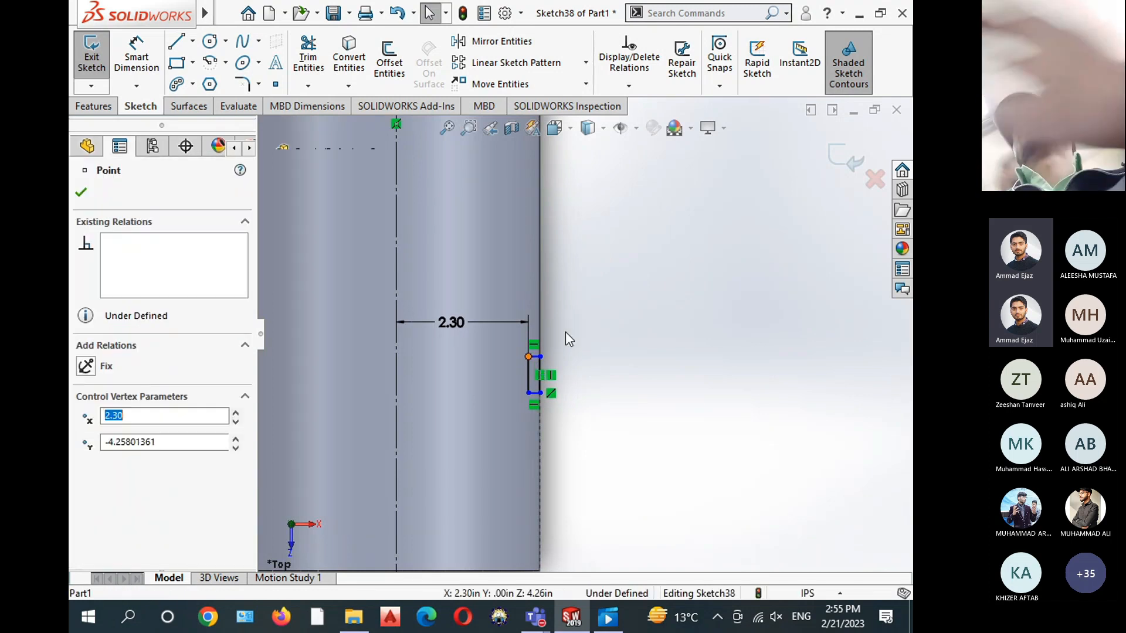
scroll(566, 340, up, 2)
click(406, 271)
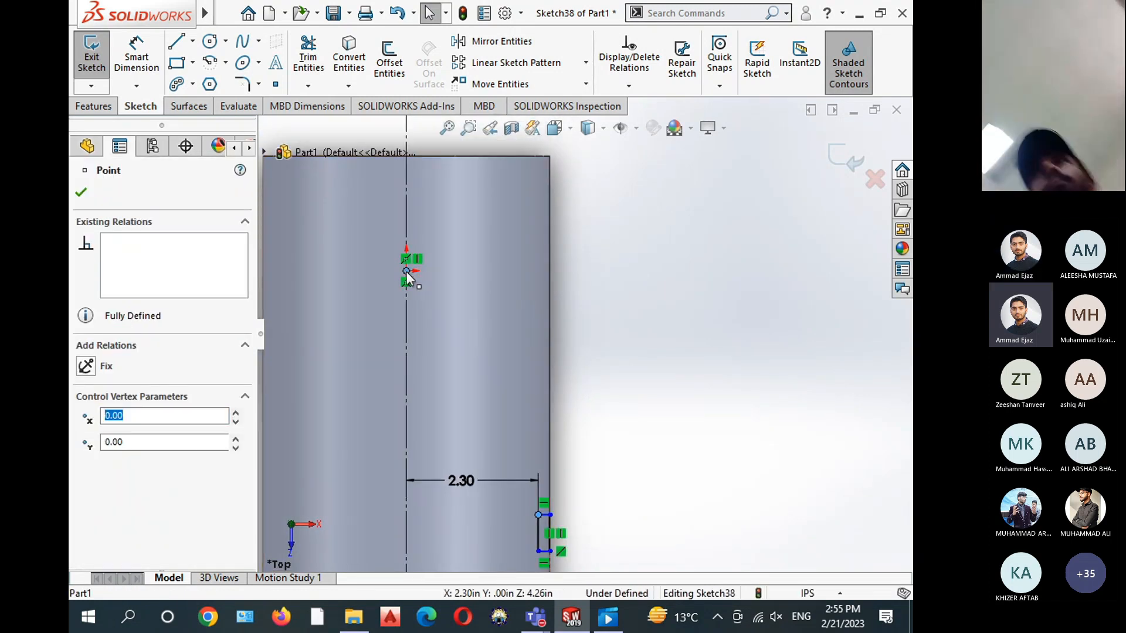
ctrl+click(407, 272)
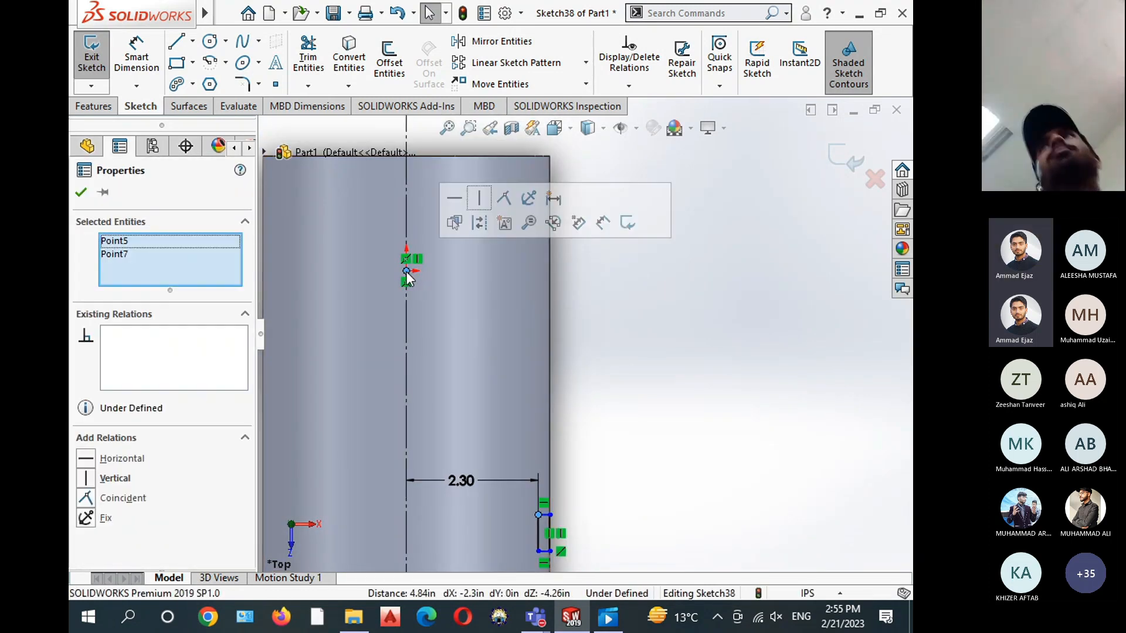
click(455, 201)
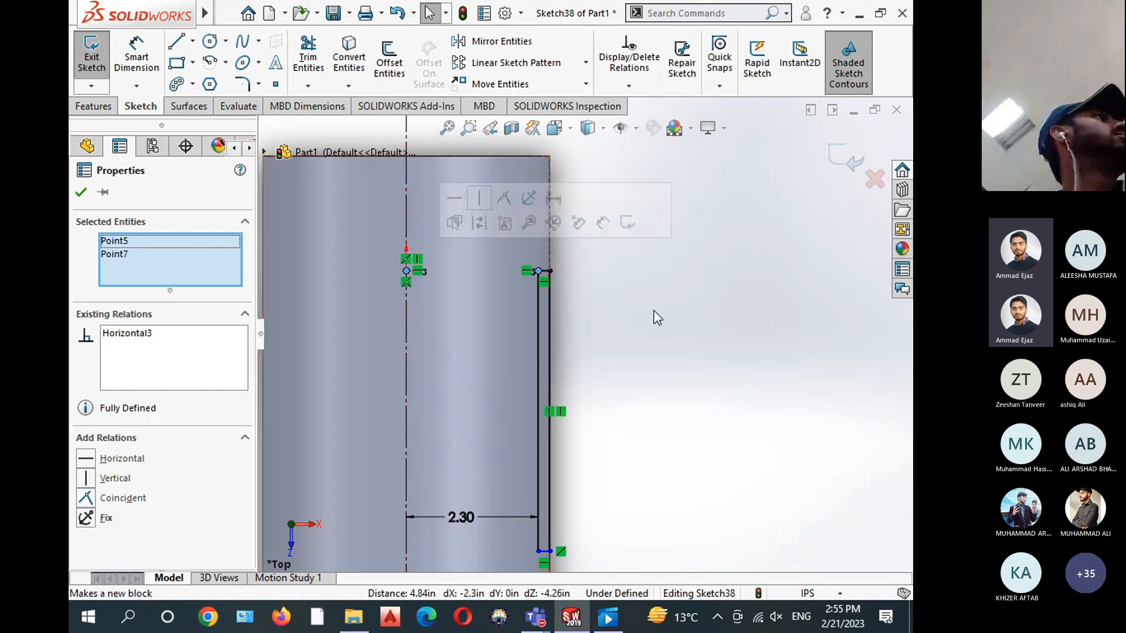
click(596, 537)
Shorten the rectangle by moving its lower side up, and dimension its height as 1 in
scroll(586, 551, up, 1)
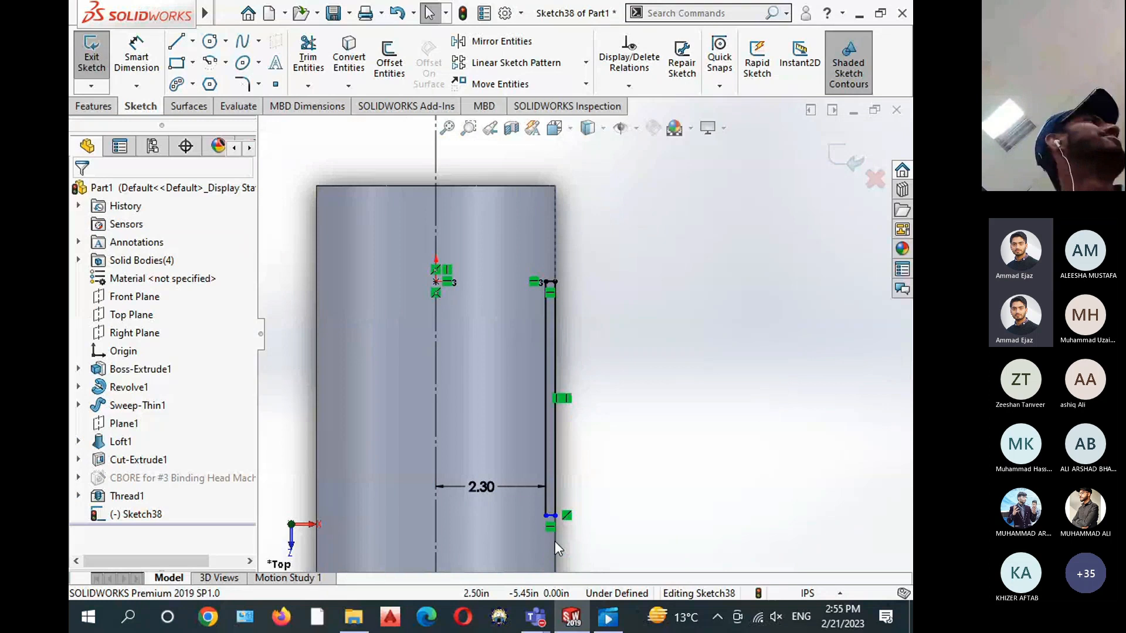
click(549, 551)
drag(557, 521, 556, 351)
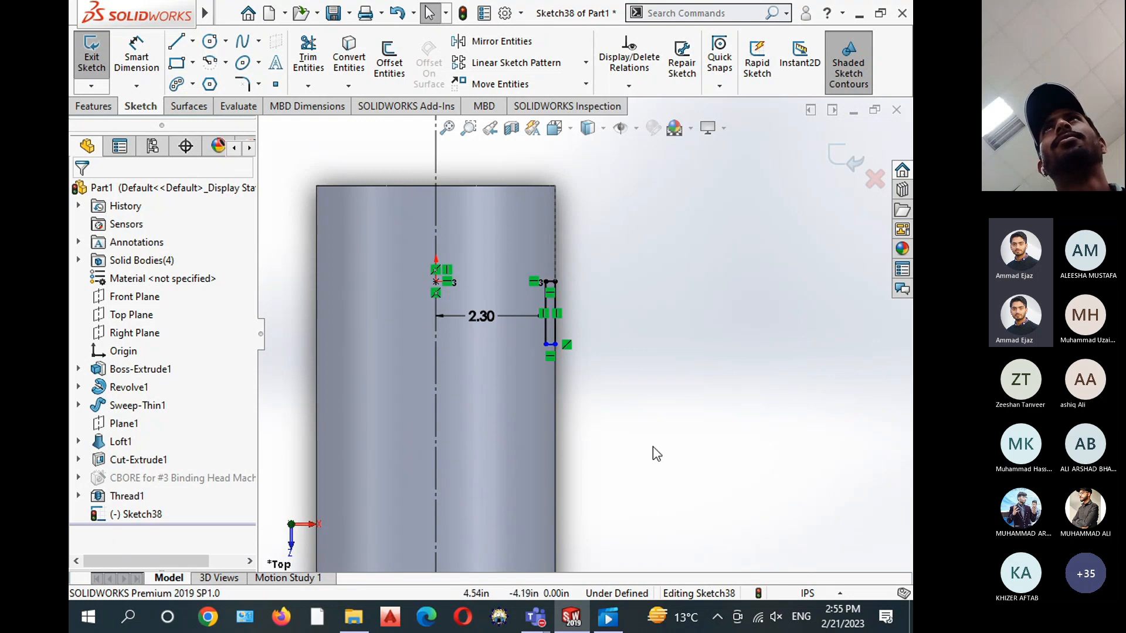
click(137, 58)
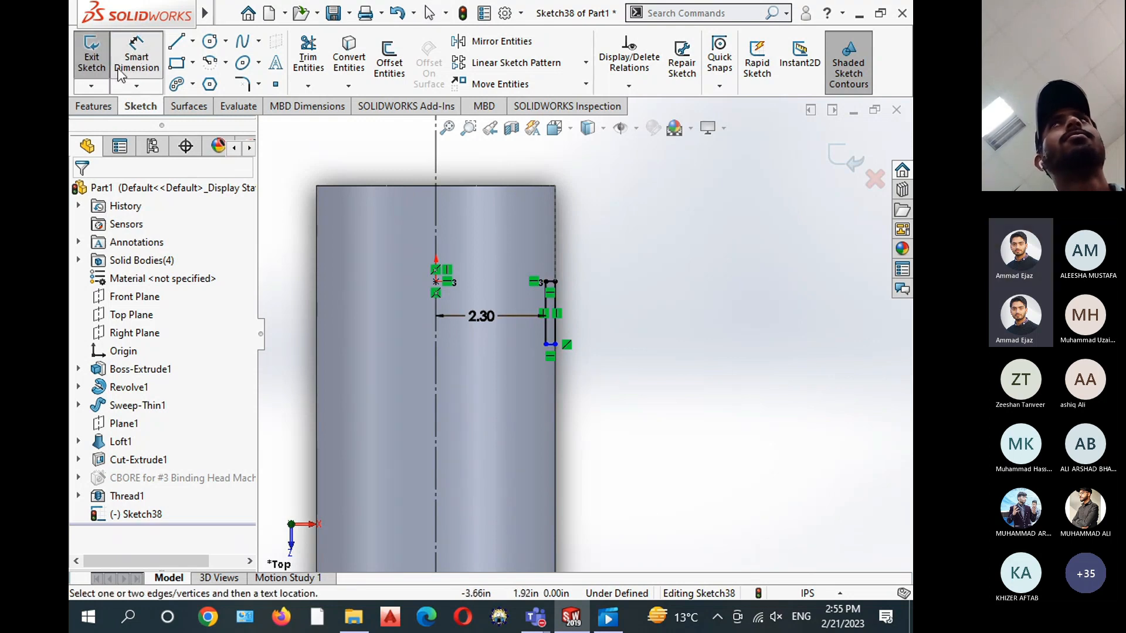
click(552, 327)
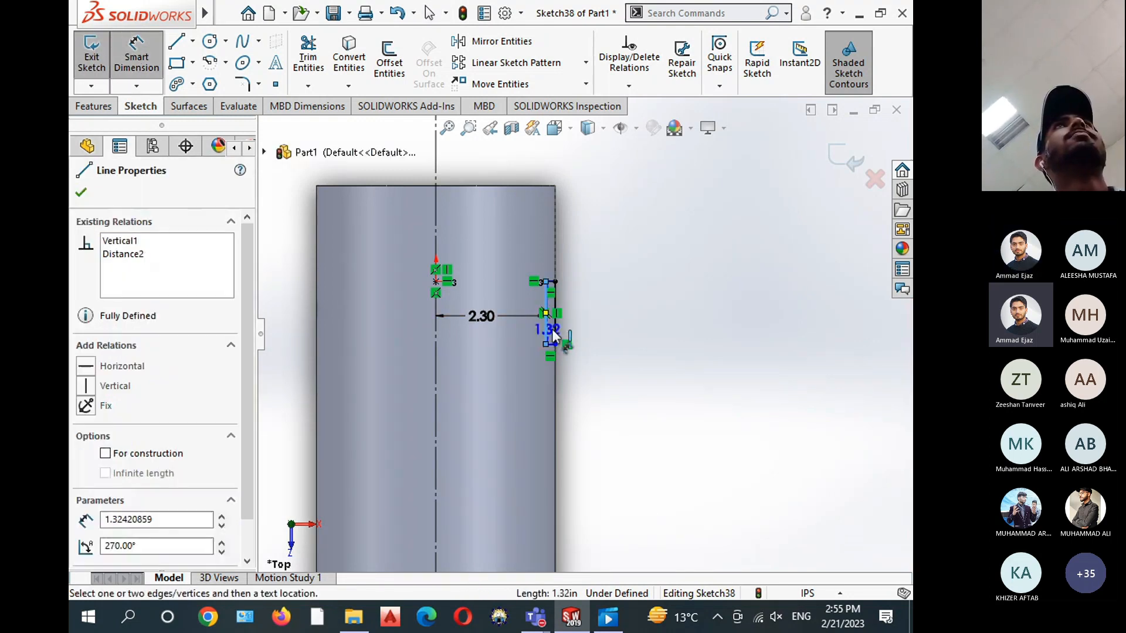
click(600, 322)
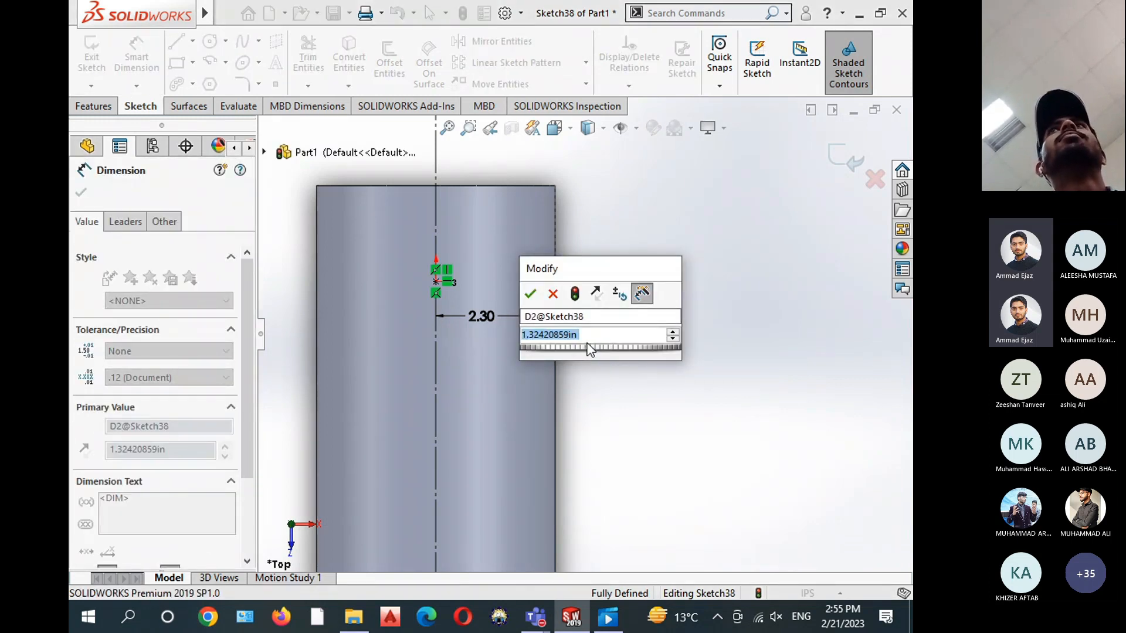
text(1)
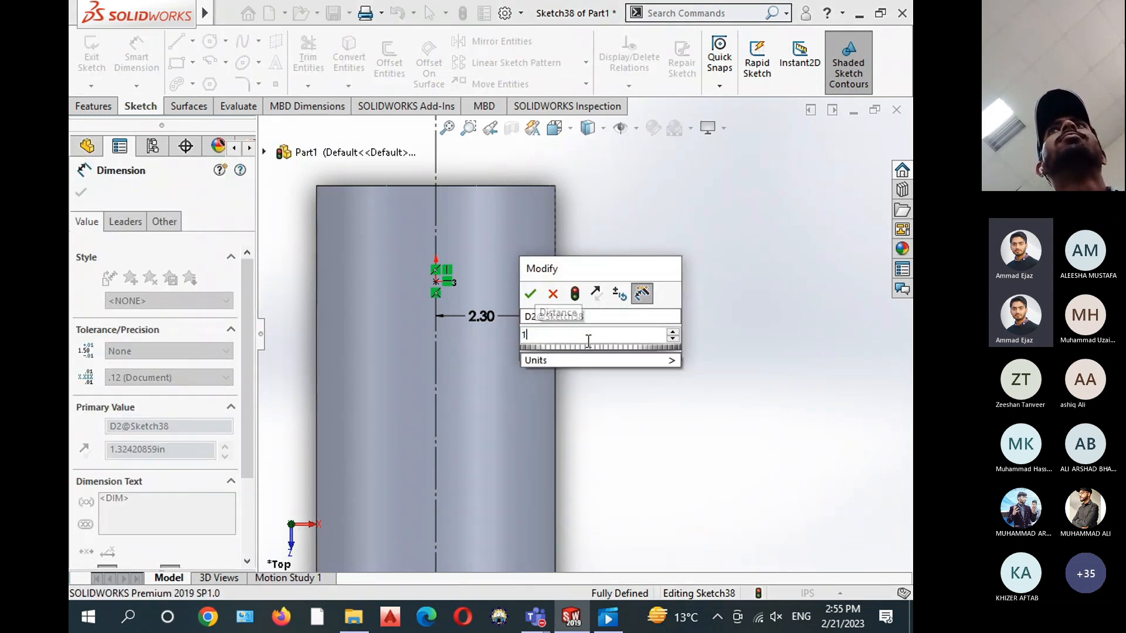
click(531, 294)
right_click(626, 356)
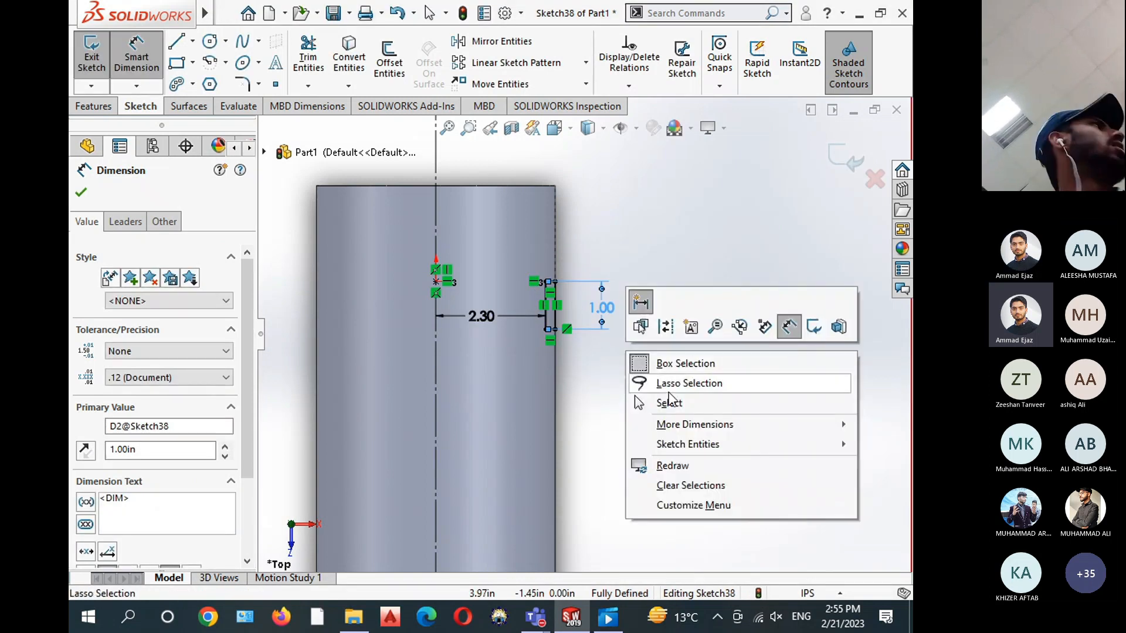
click(662, 402)
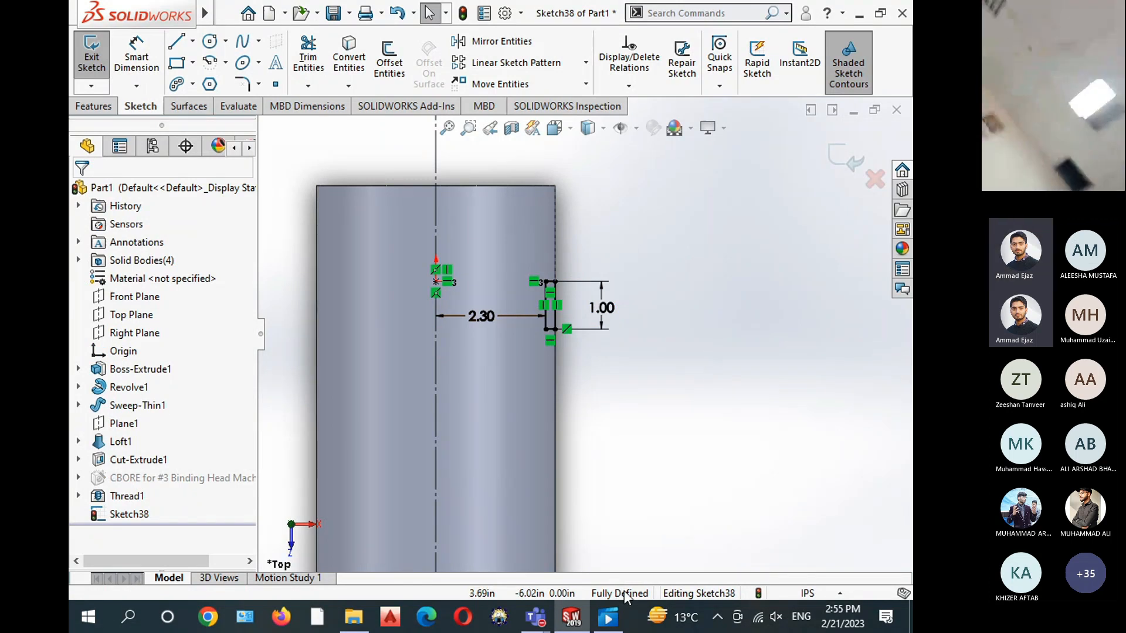
Create a blind 360° revolved cut of the rectangle about the centreline and view the groove from an angle
click(93, 107)
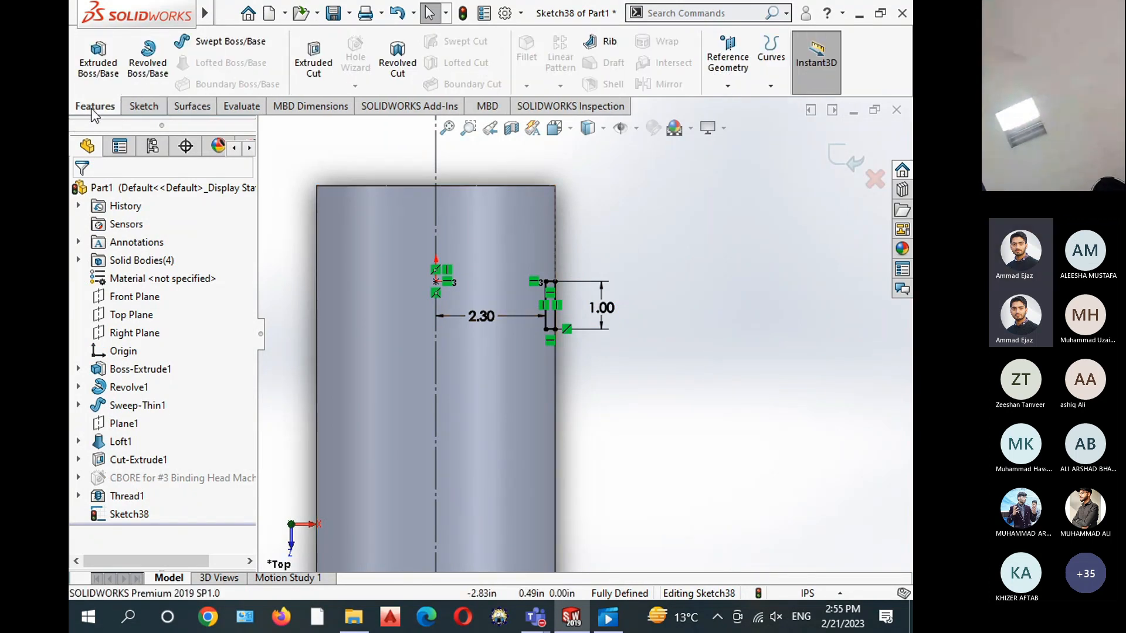
click(396, 82)
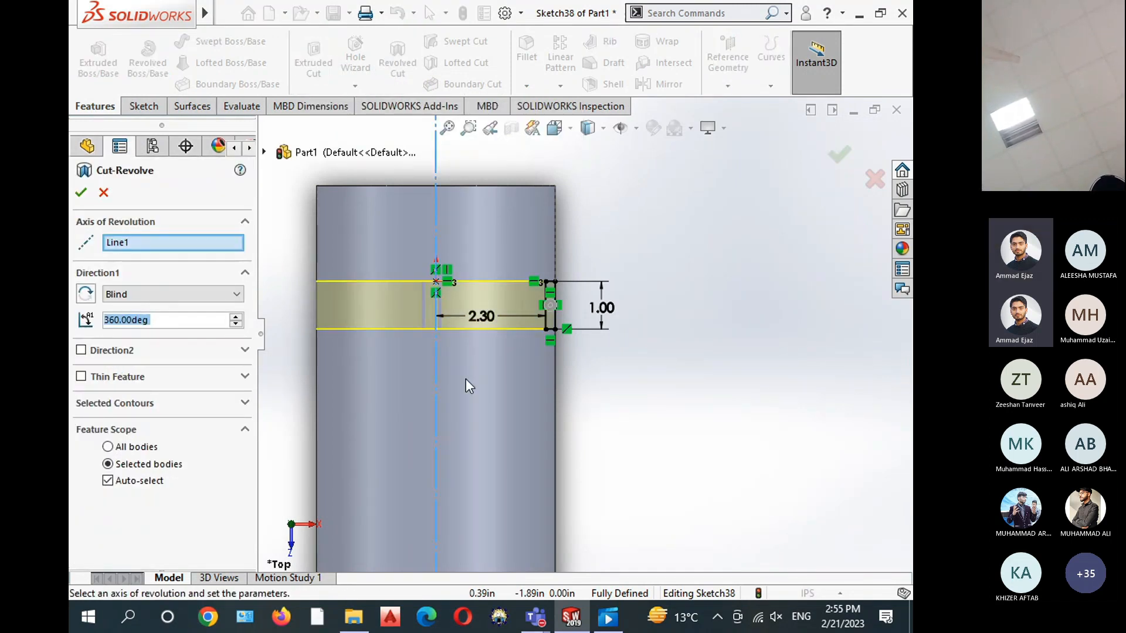
scroll(586, 337, up, 2)
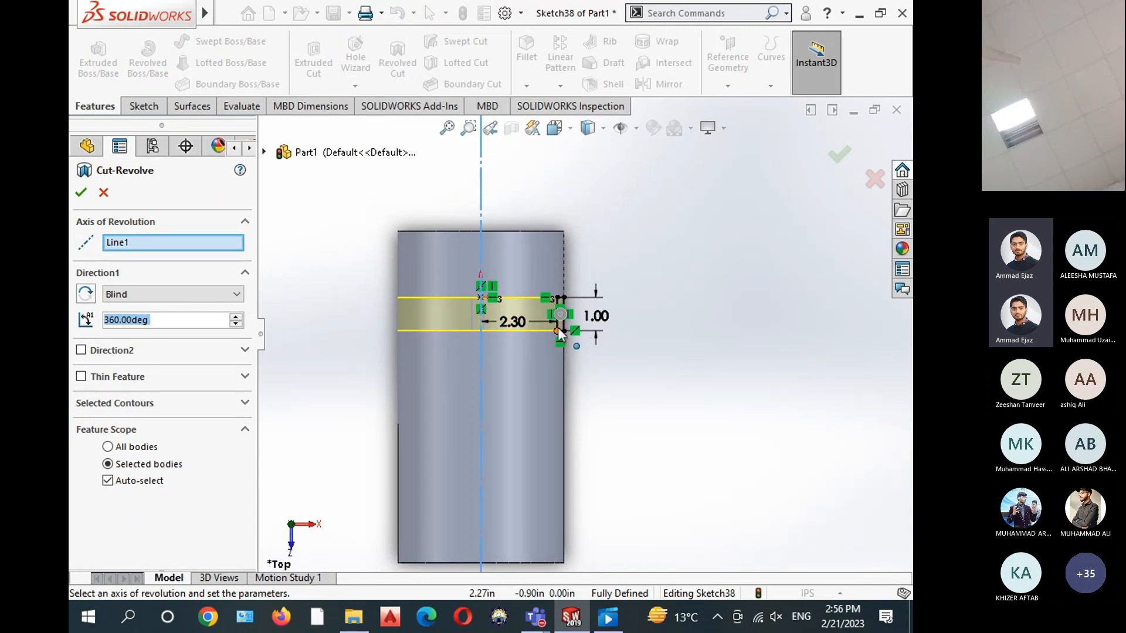
scroll(554, 325, down, 3)
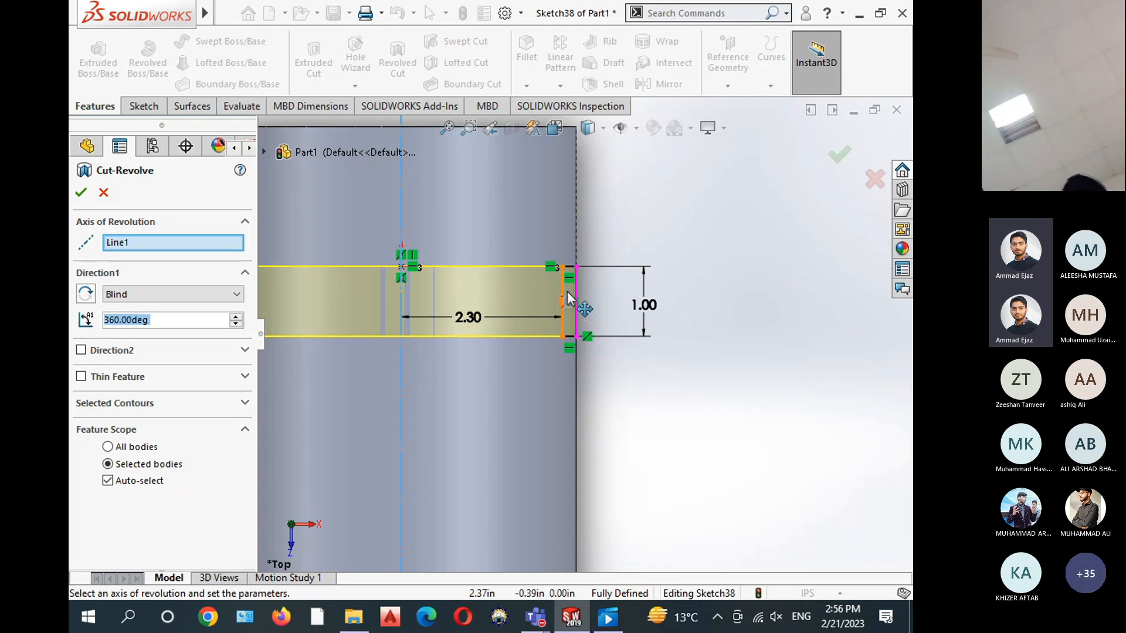
click(82, 192)
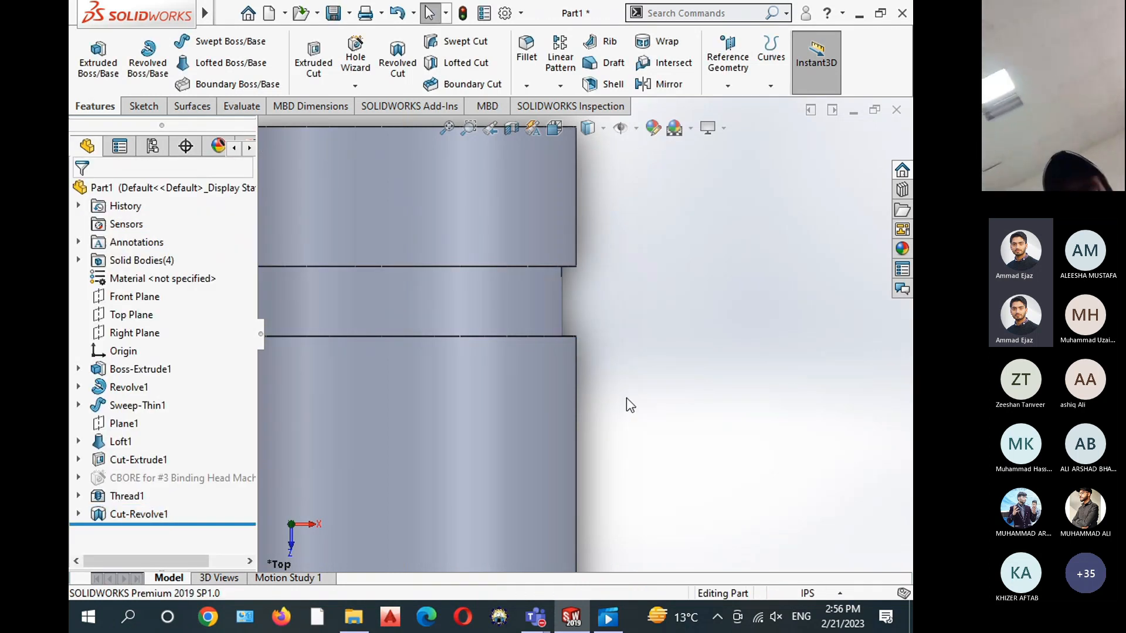
middle_drag(645, 297, 648, 359)
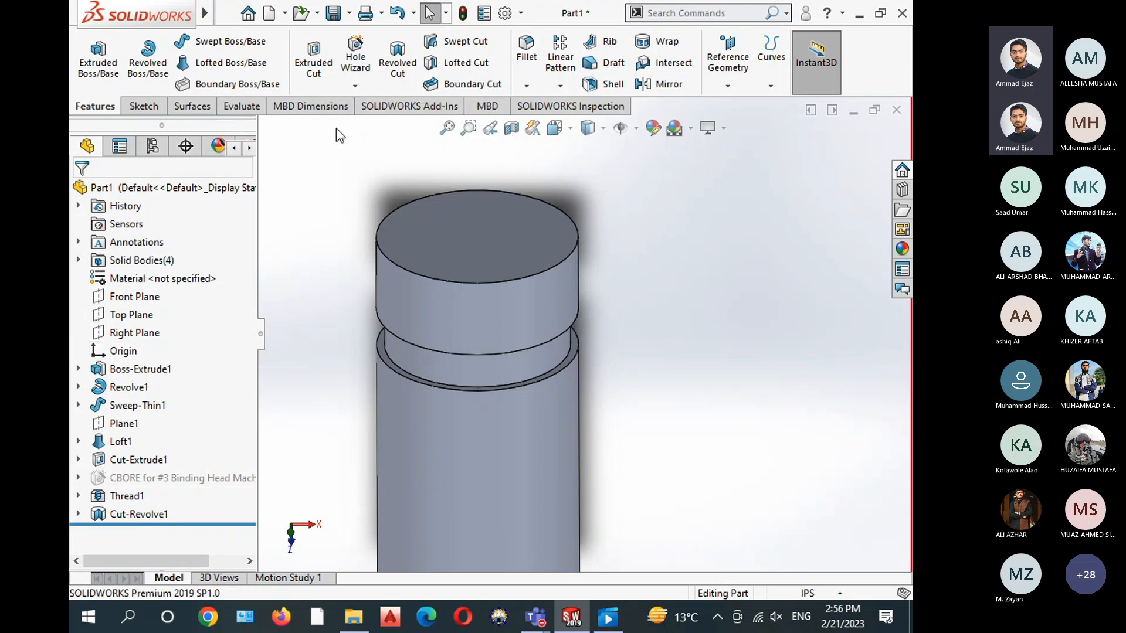
Start a constant-size fillet with a 1 in radius and select the circular edge around the cylinder's top face
click(523, 50)
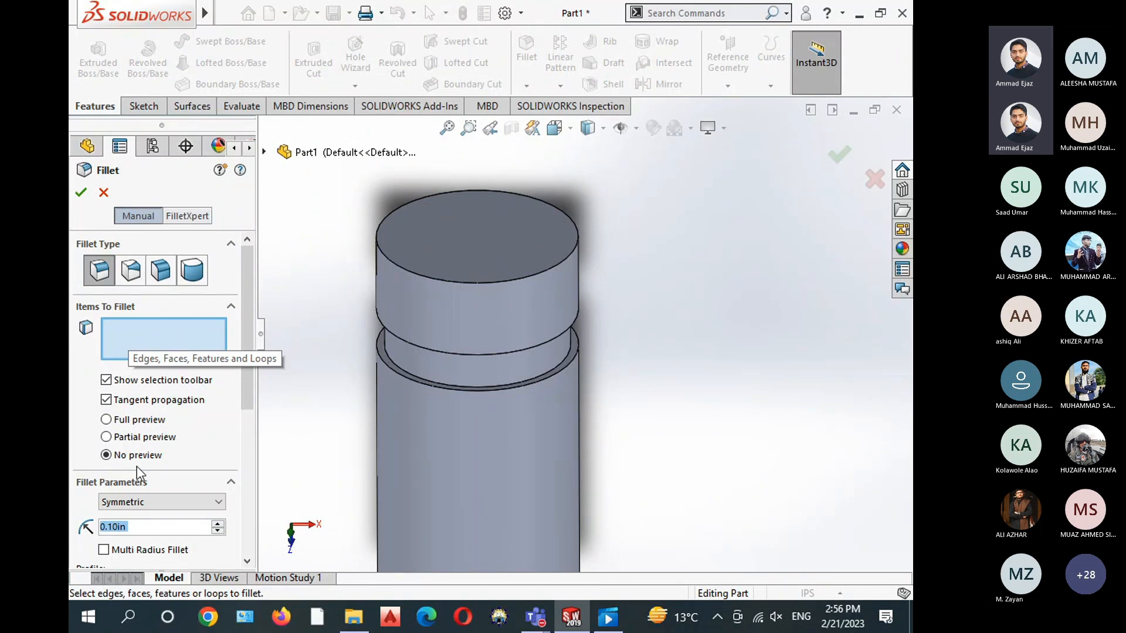
click(133, 530)
drag(126, 527, 95, 526)
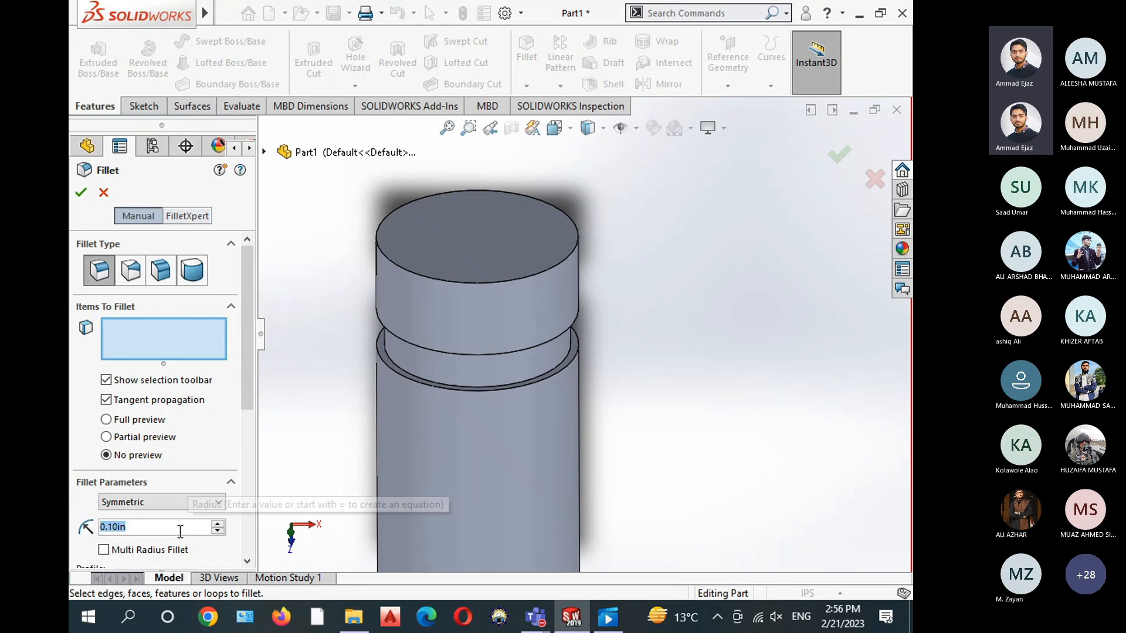
text(1)
key(Return)
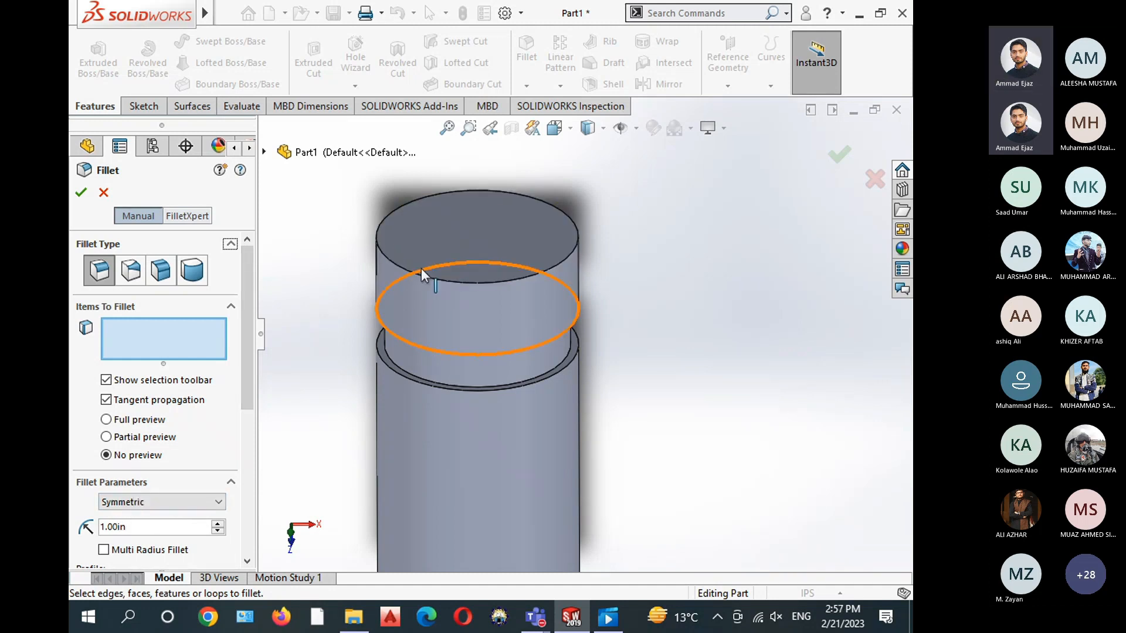
click(417, 272)
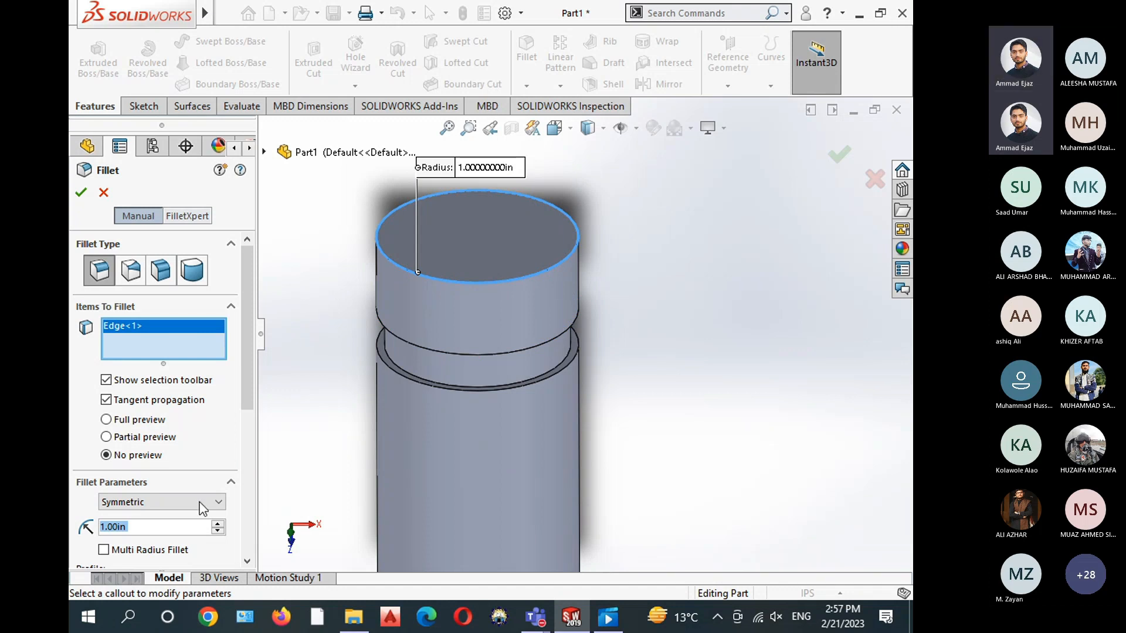
Move the radius callout beside the cylinder, set the fillet radius to 0.1 in and create the fillet
drag(449, 174, 303, 259)
ctrl+middle_drag(340, 324, 479, 317)
drag(445, 274, 335, 253)
drag(145, 528, 106, 524)
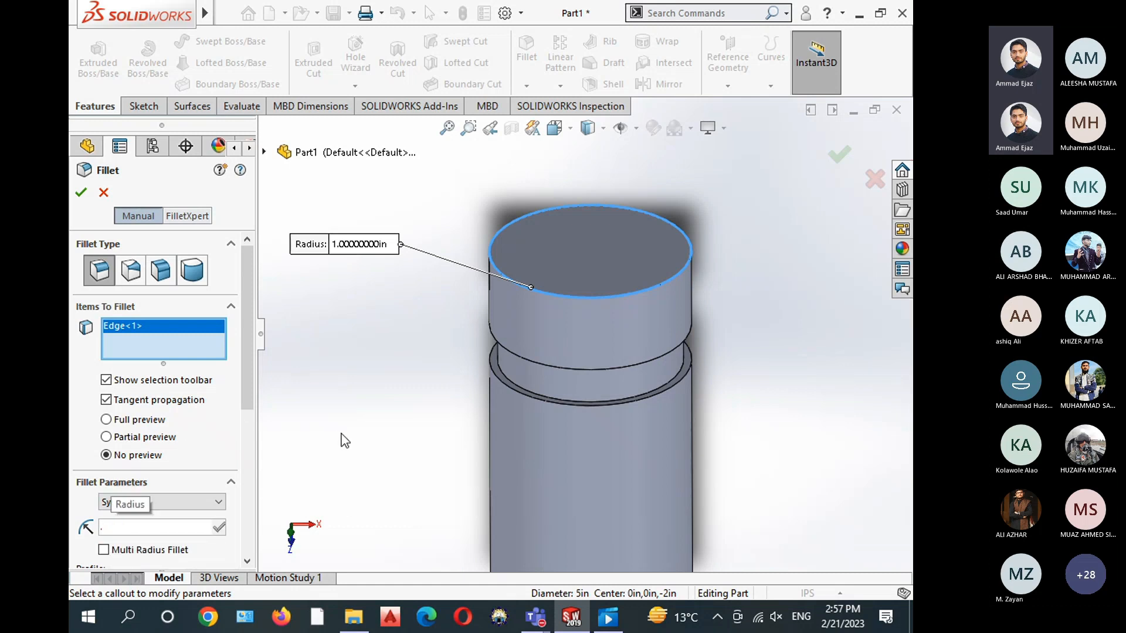
text(1)
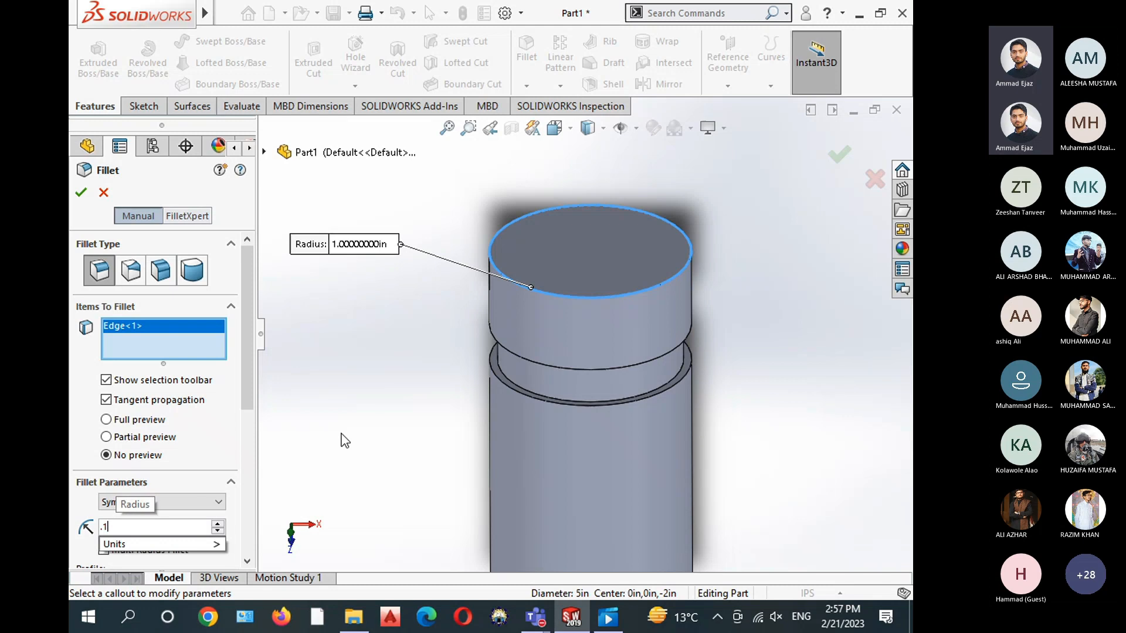
key(Return)
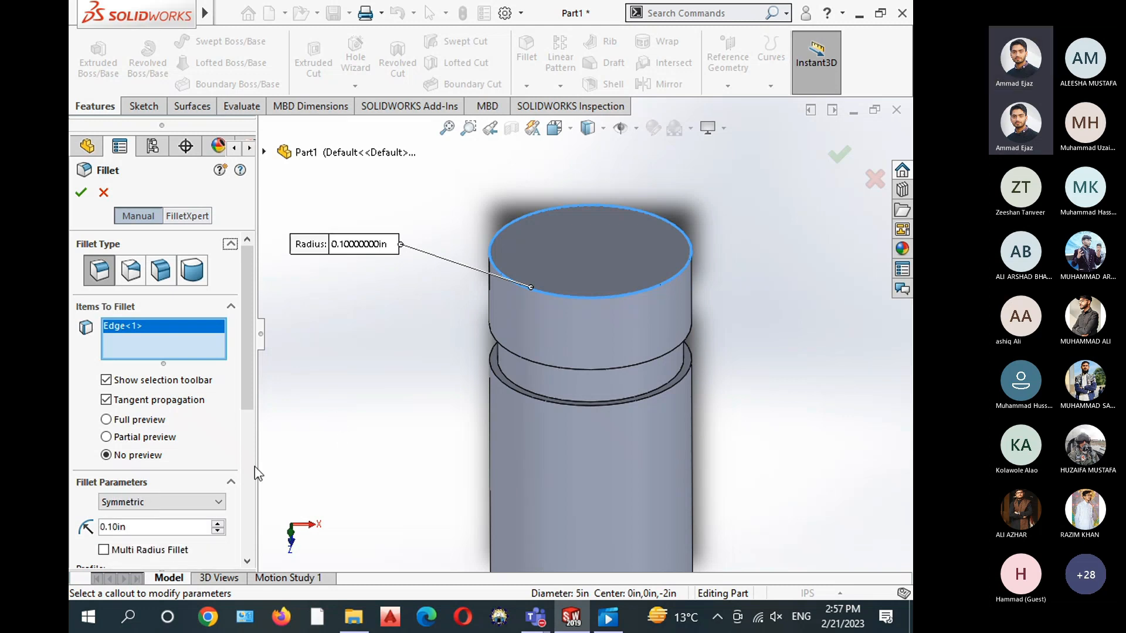
click(81, 192)
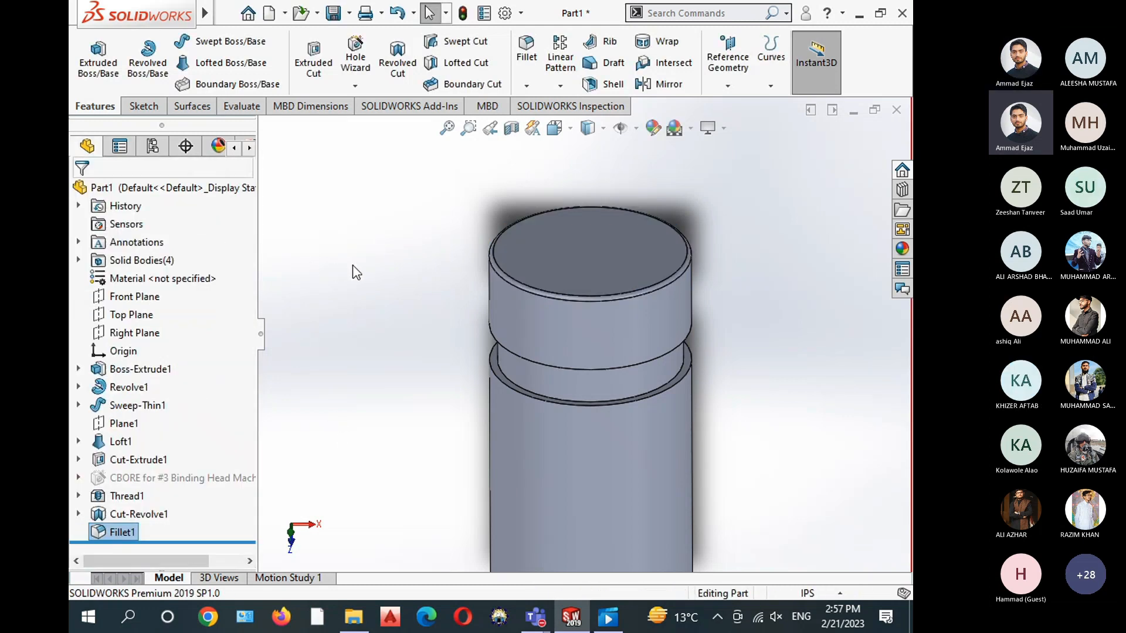
Edit the cylinder's top fillet and replace its selected edge with the whole top face
click(121, 532)
click(165, 472)
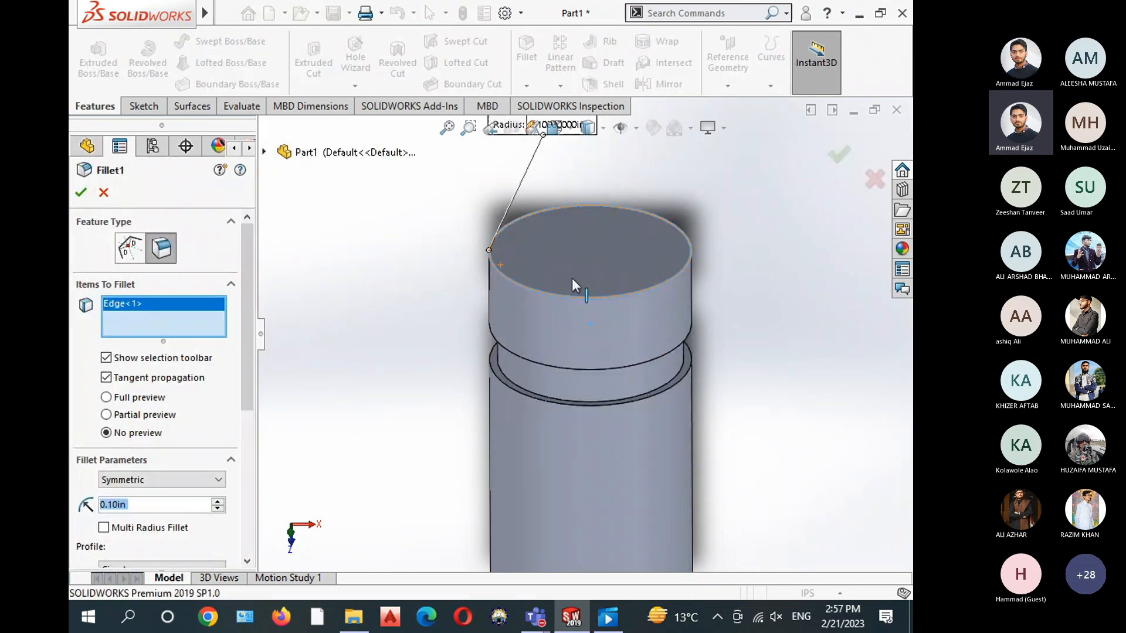
scroll(574, 283, down, 4)
scroll(455, 302, up, 4)
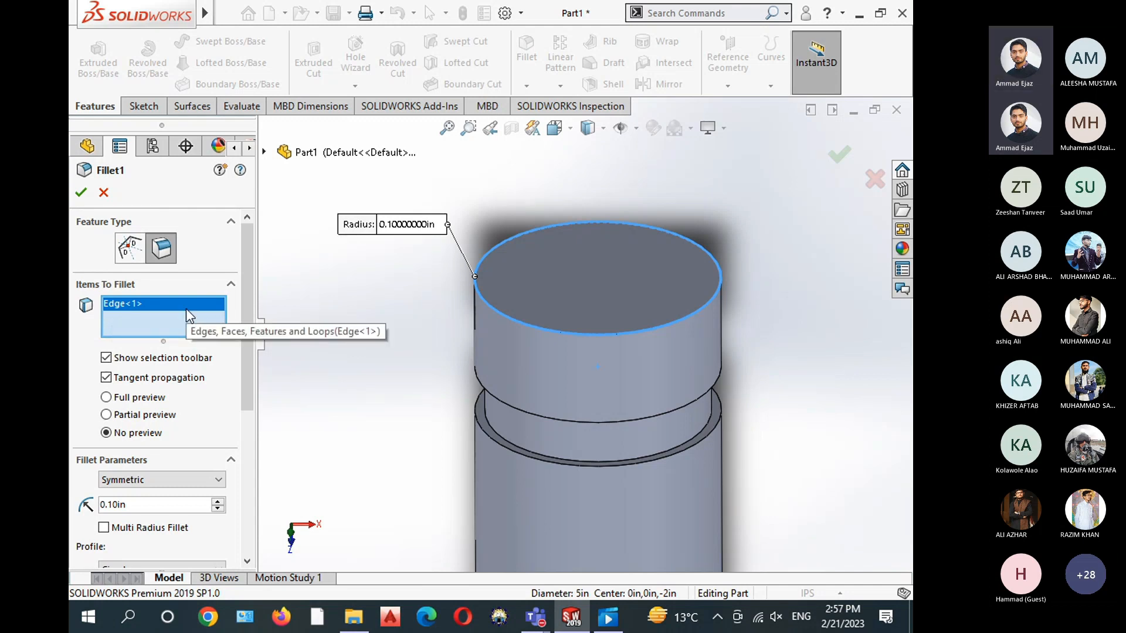
right_click(149, 322)
click(226, 330)
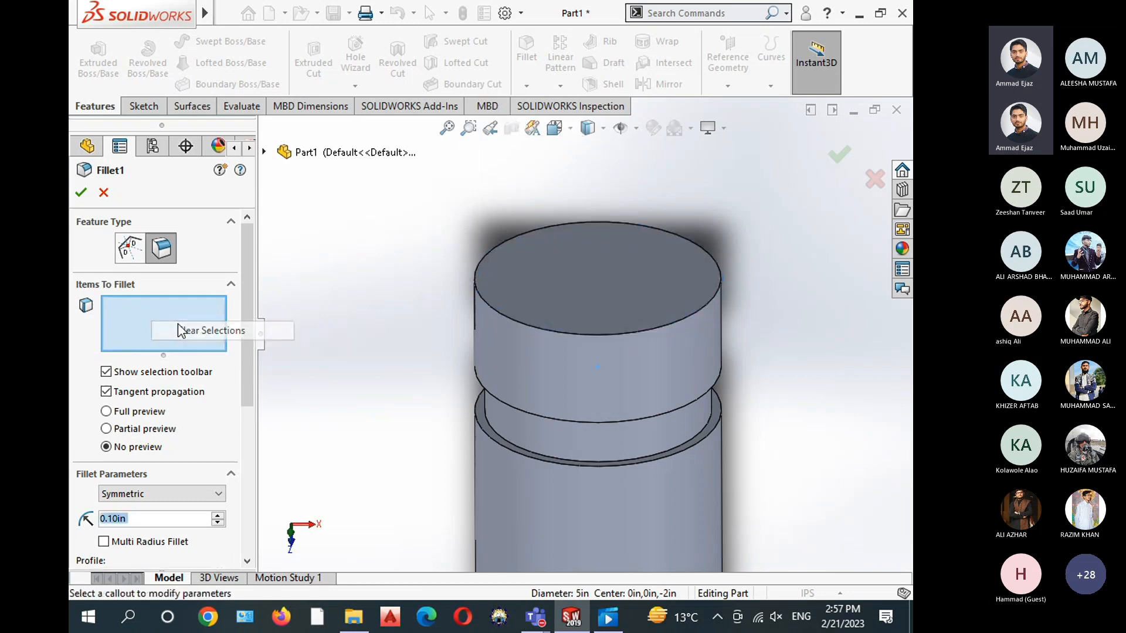
click(575, 293)
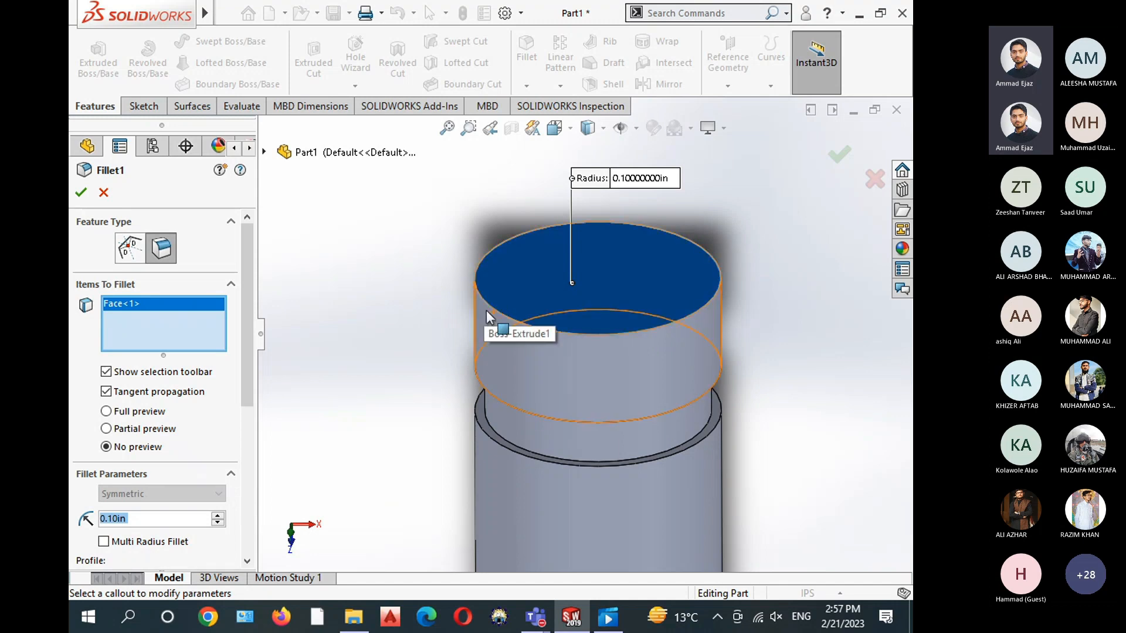
Set the fillet radius to 0.5 in, switch to partial preview, inspect the preview from the side and accept the edit
key(BackSpace)
text(.5)
key(Return)
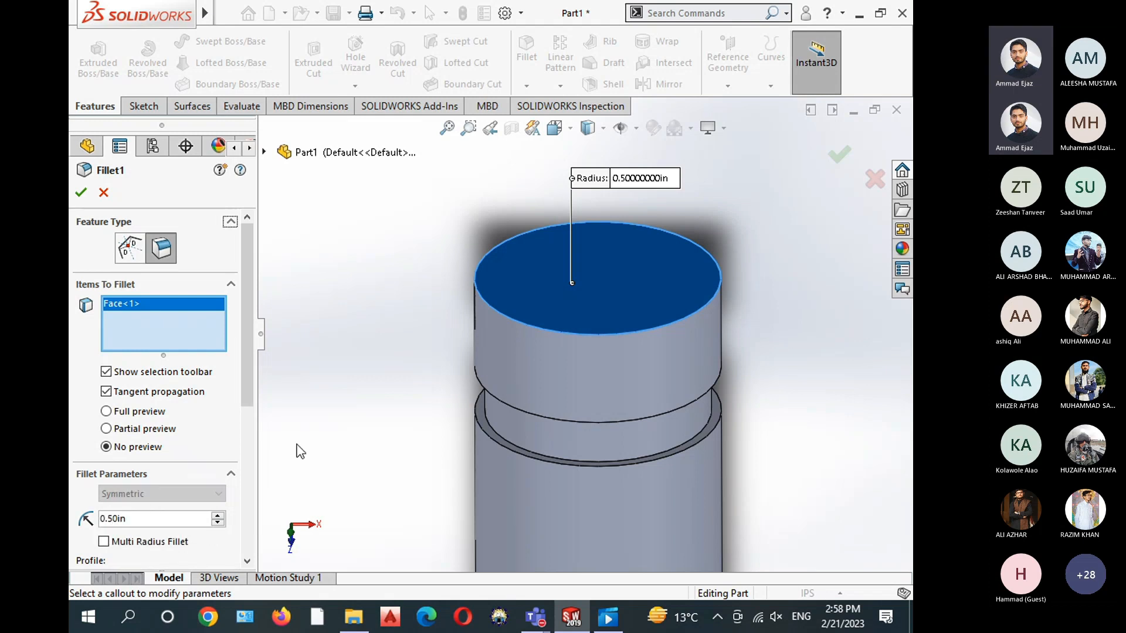
click(106, 429)
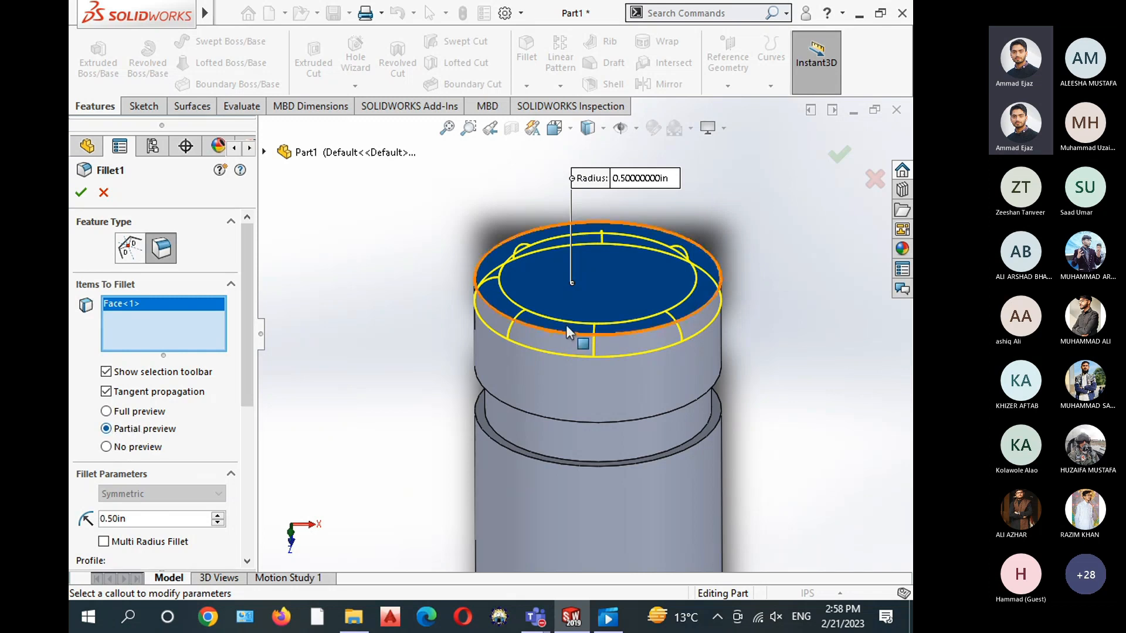
middle_drag(426, 351, 430, 217)
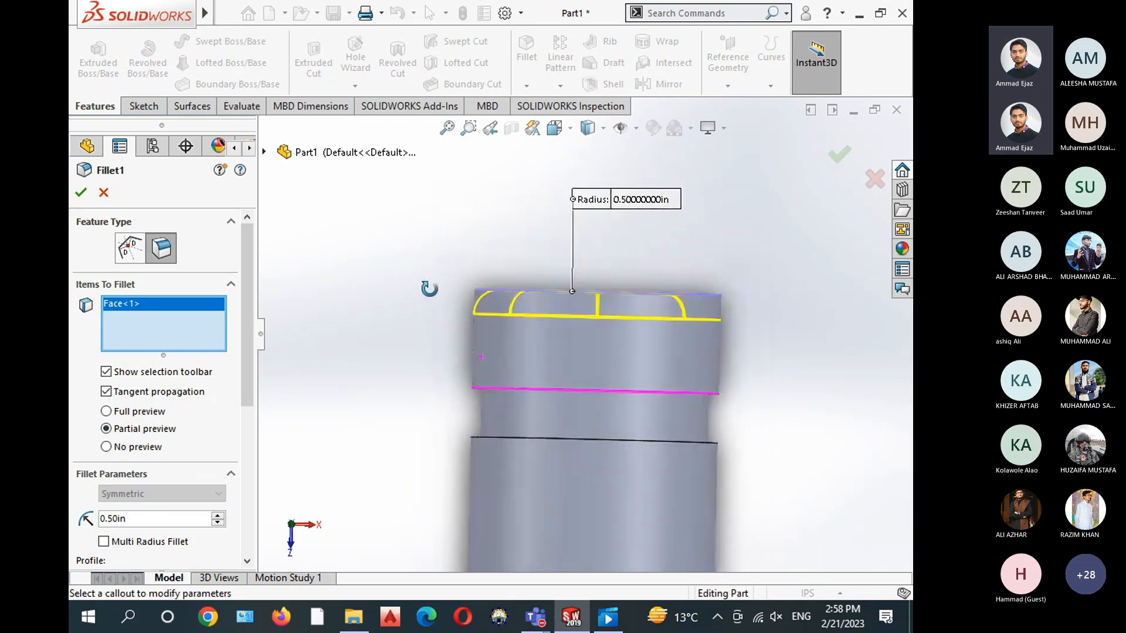
middle_drag(422, 319, 383, 348)
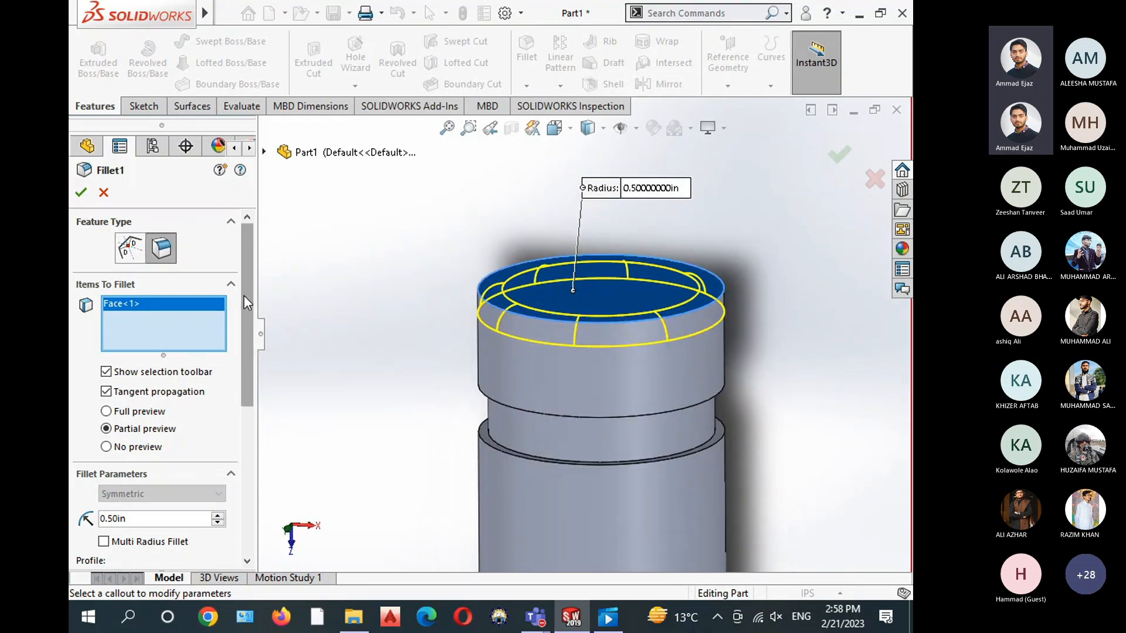
click(81, 192)
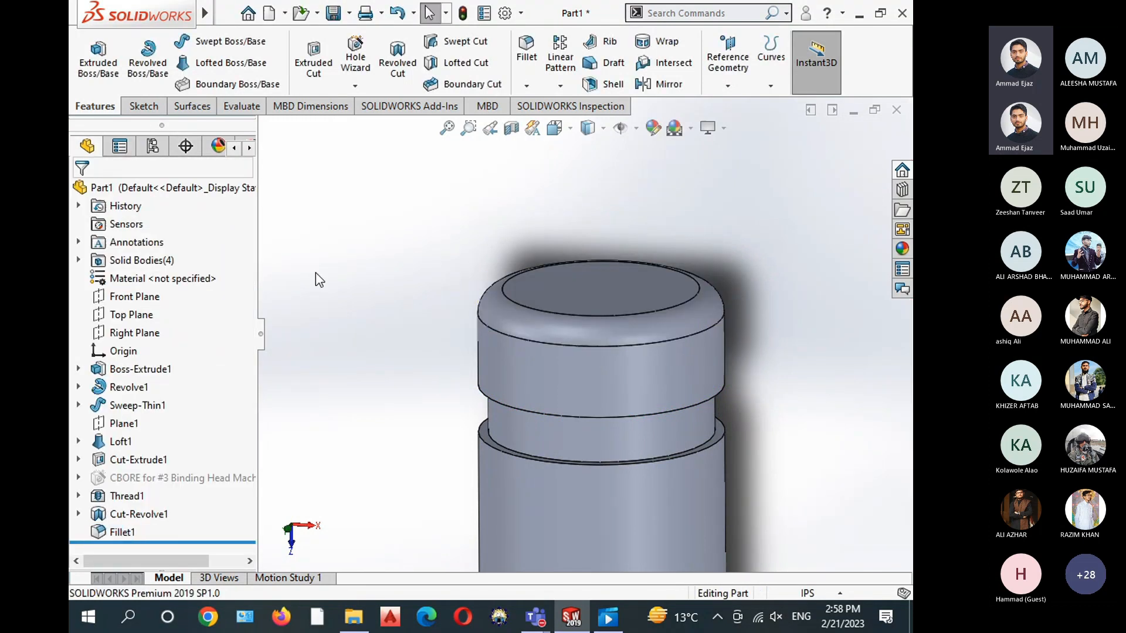
click(526, 51)
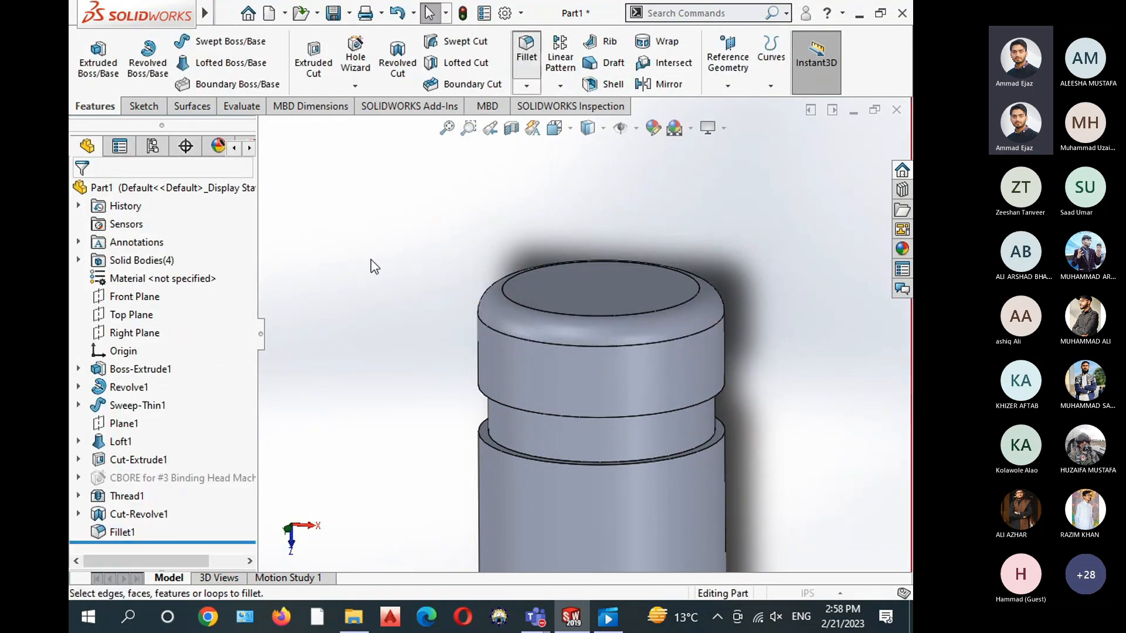
scroll(391, 361, up, 3)
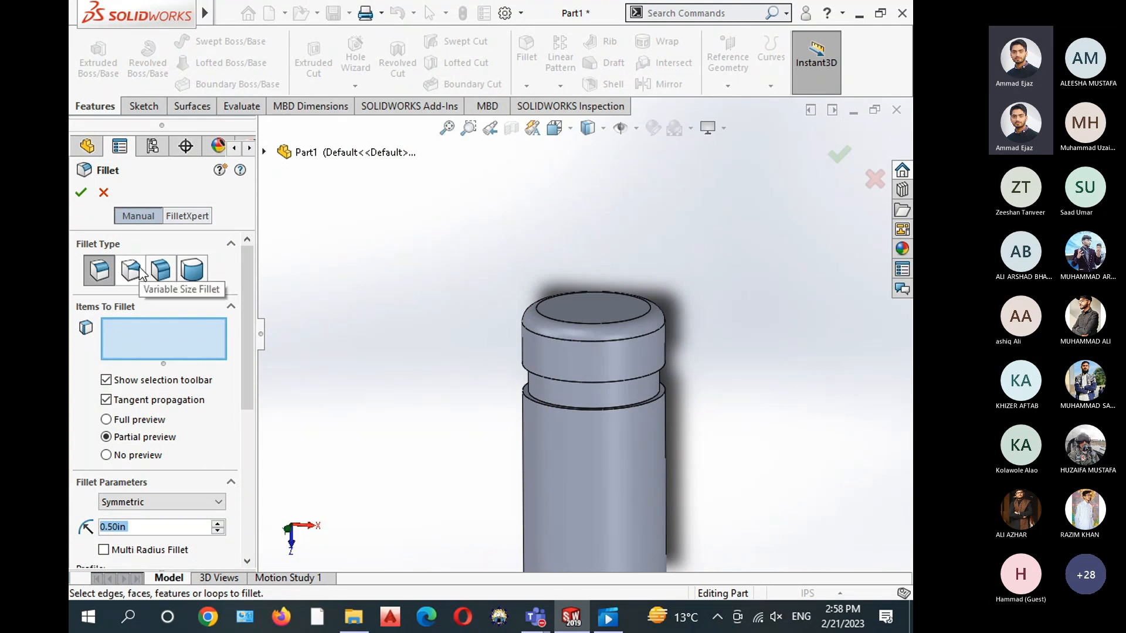
scroll(601, 359, down, 4)
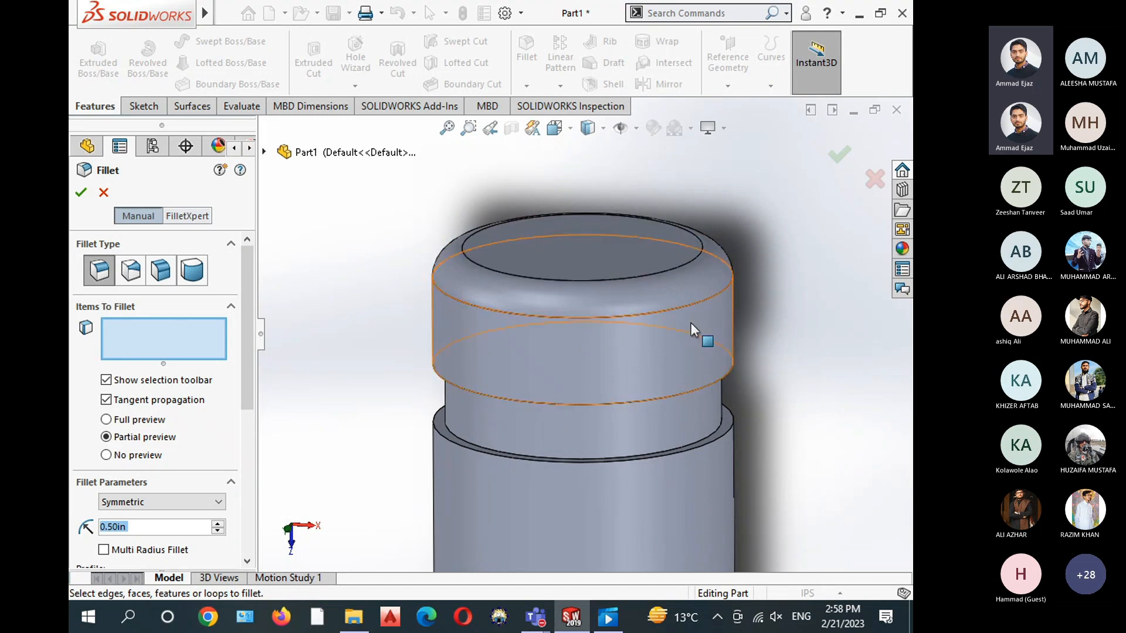
scroll(580, 325, up, 3)
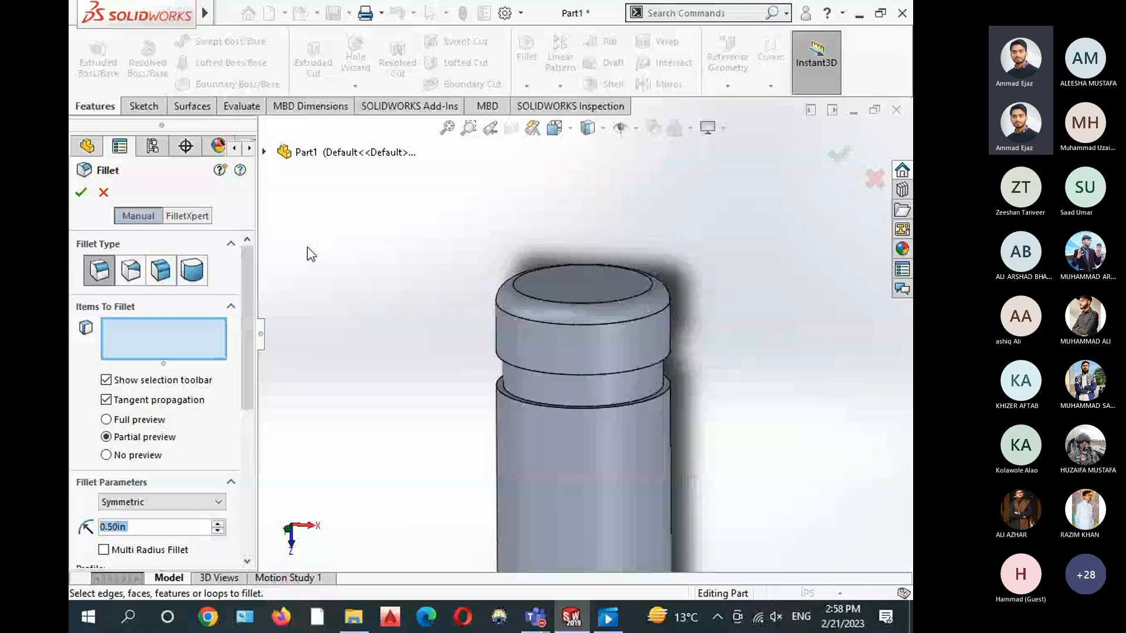
key(Escape)
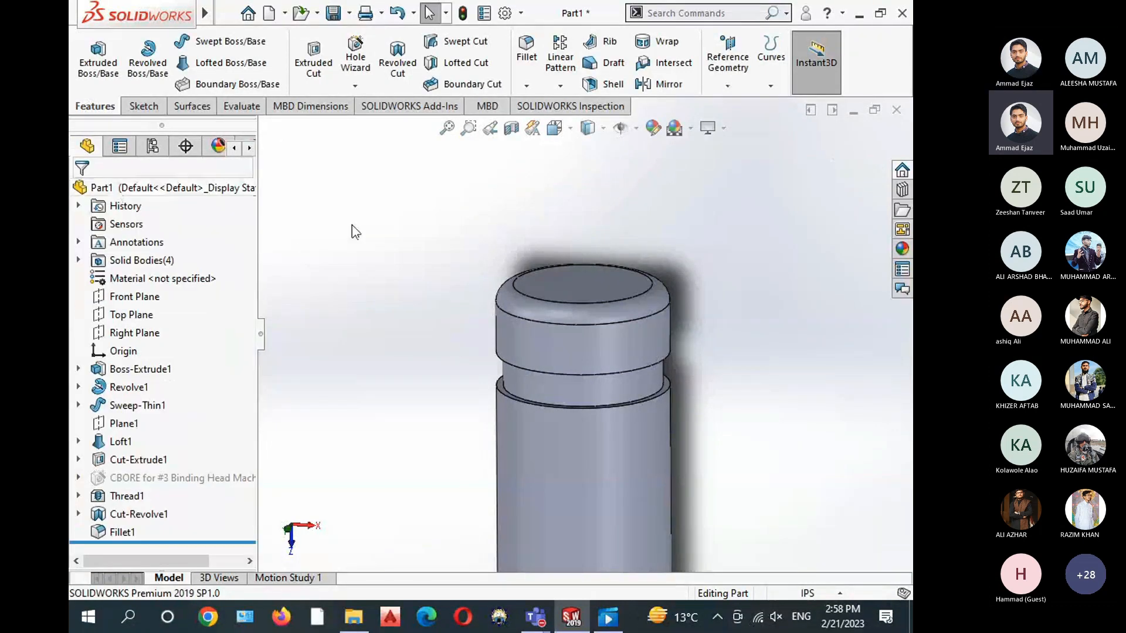
Start a linear pattern and turn on the display of temporary axes
scroll(482, 247, up, 3)
ctrl+middle_drag(479, 262, 462, 236)
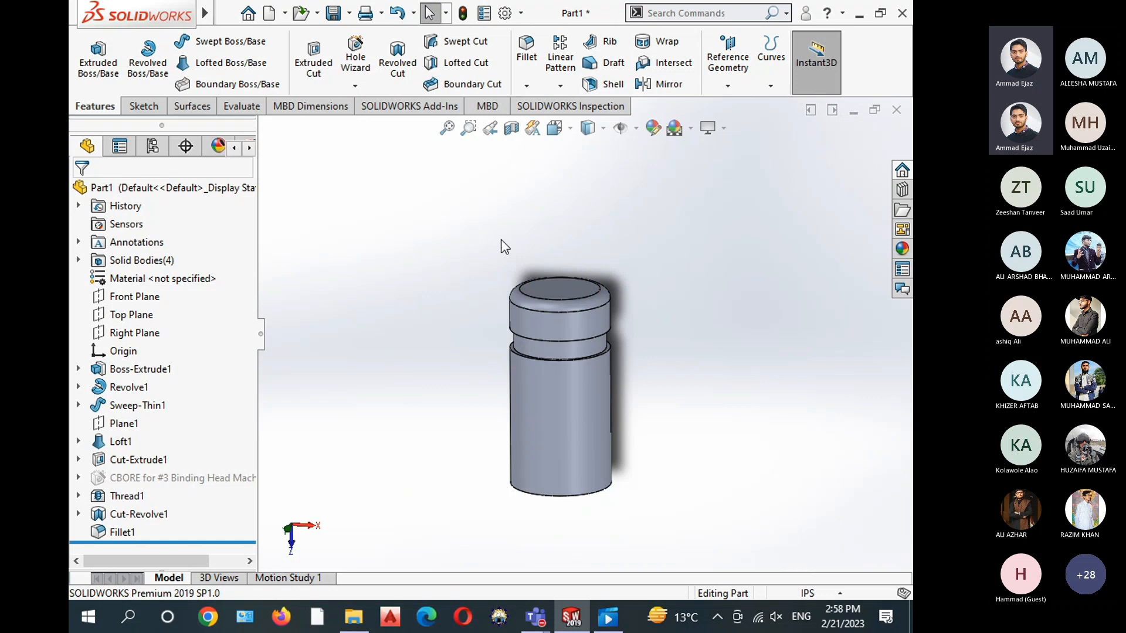
click(551, 58)
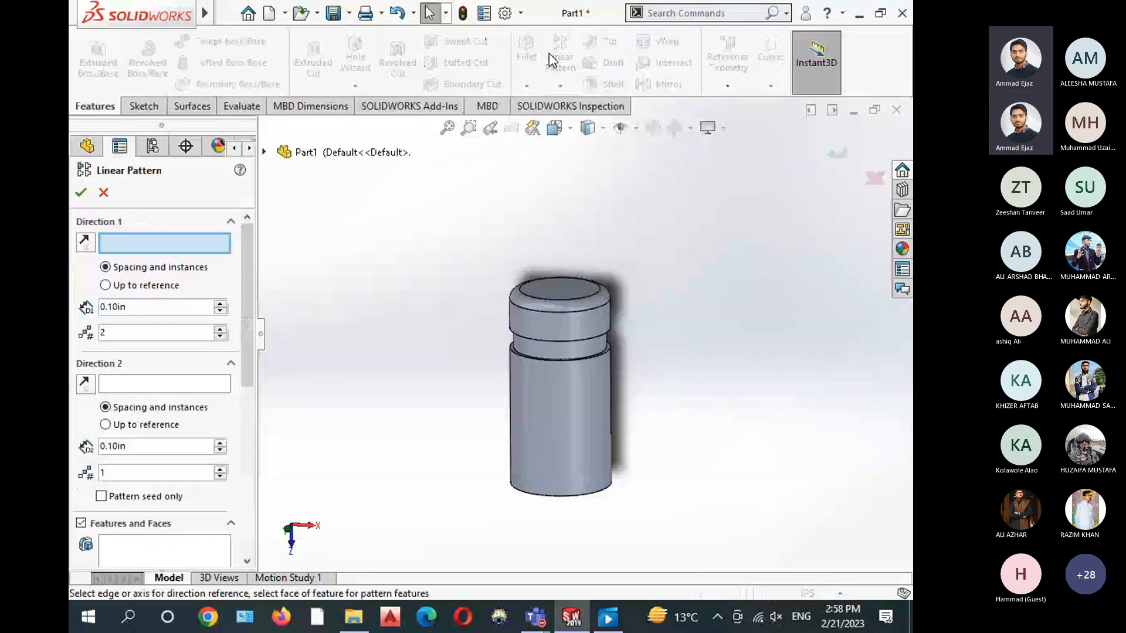
mouse_move(240, 243)
mouse_down()
mouse_move(243, 259)
mouse_move(244, 231)
mouse_up()
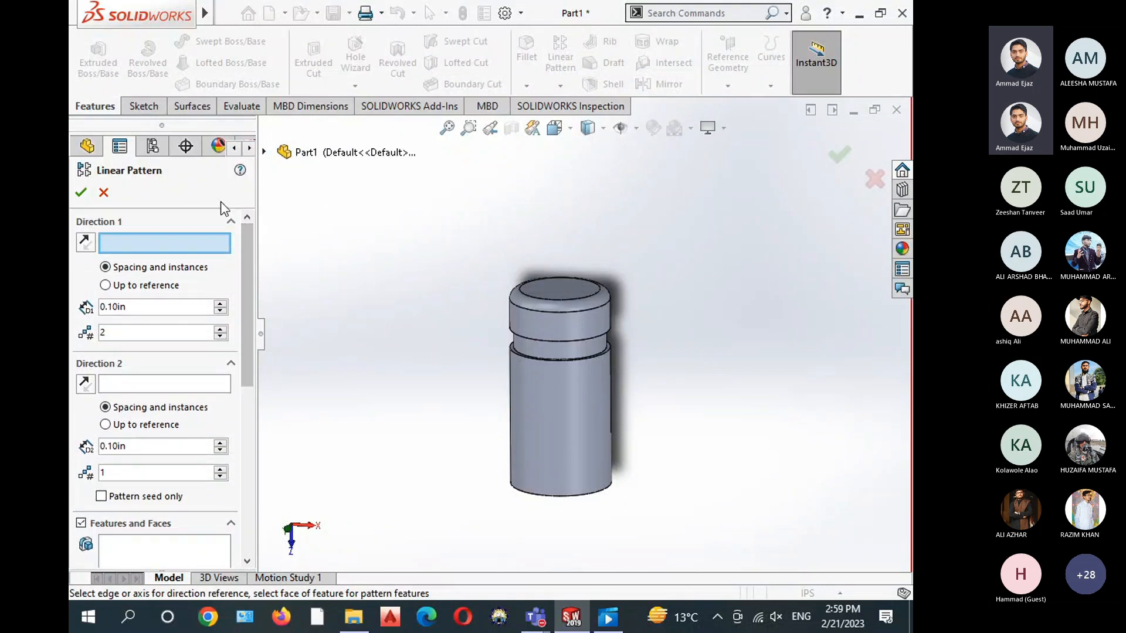
scroll(557, 188, up, 2)
middle_drag(558, 179, 554, 201)
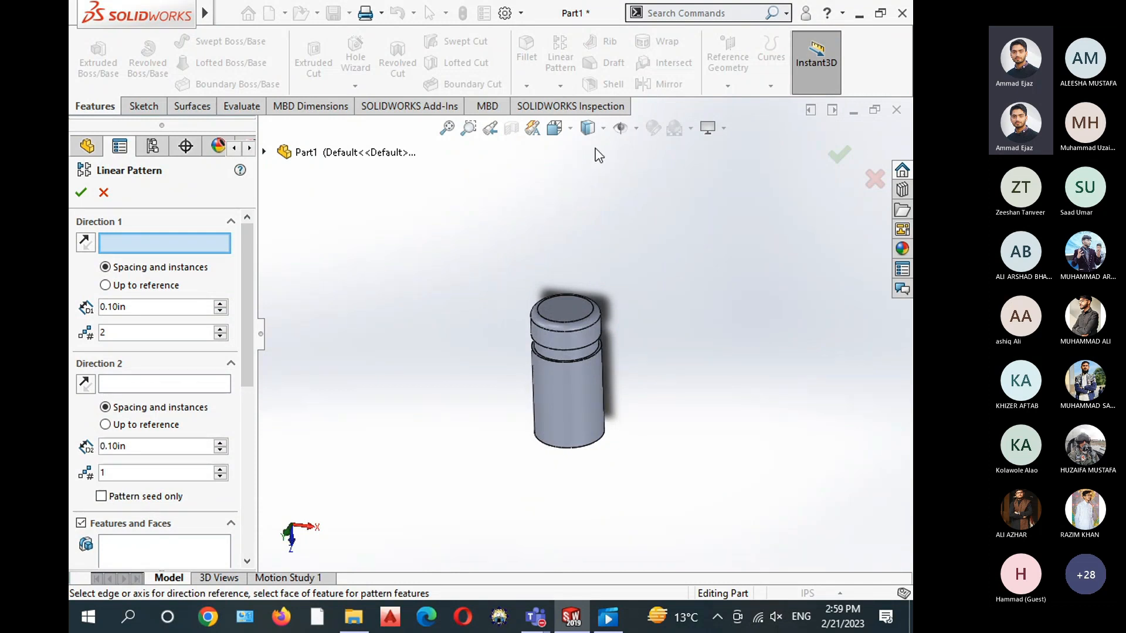
click(637, 129)
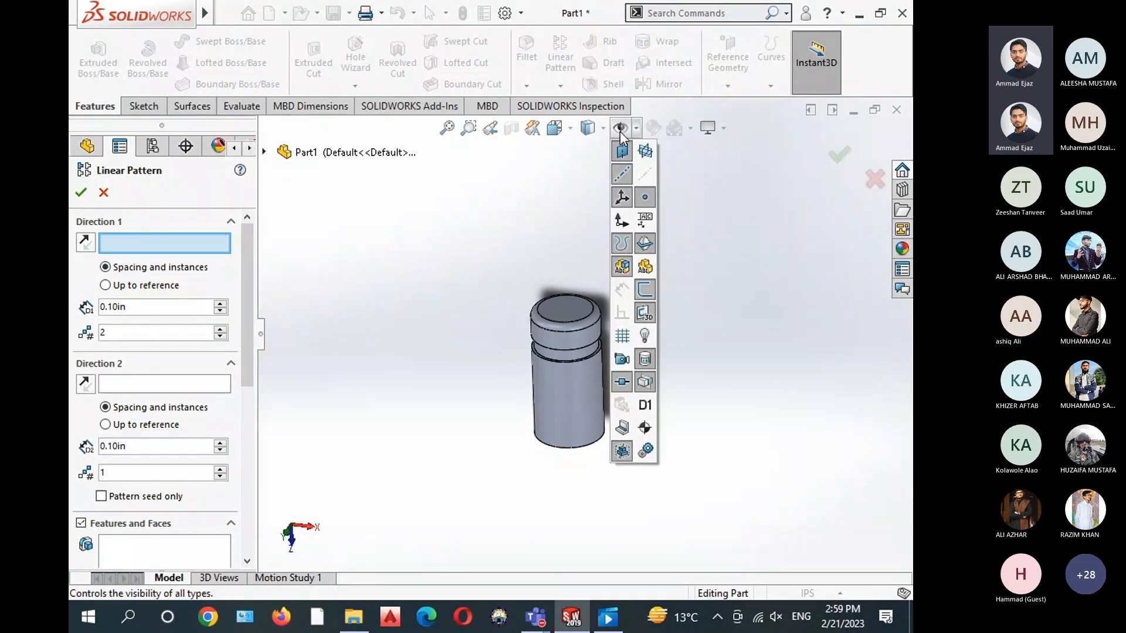
click(640, 171)
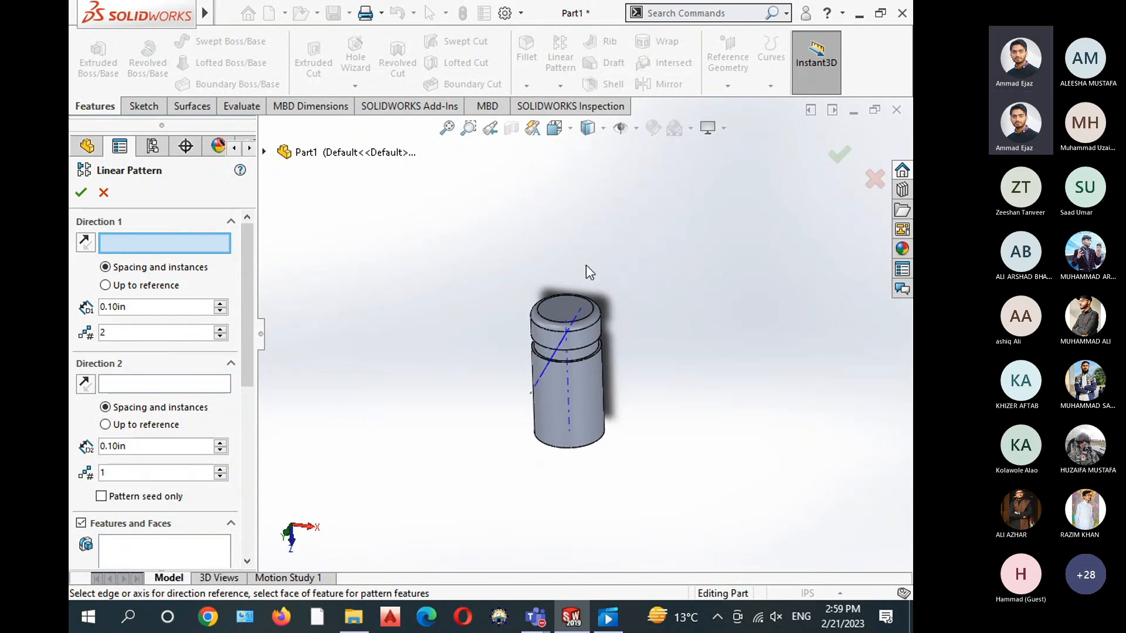
Use the cylinder's central axis as the pattern's Direction 1 and set the spacing to 5 in
scroll(572, 381, down, 2)
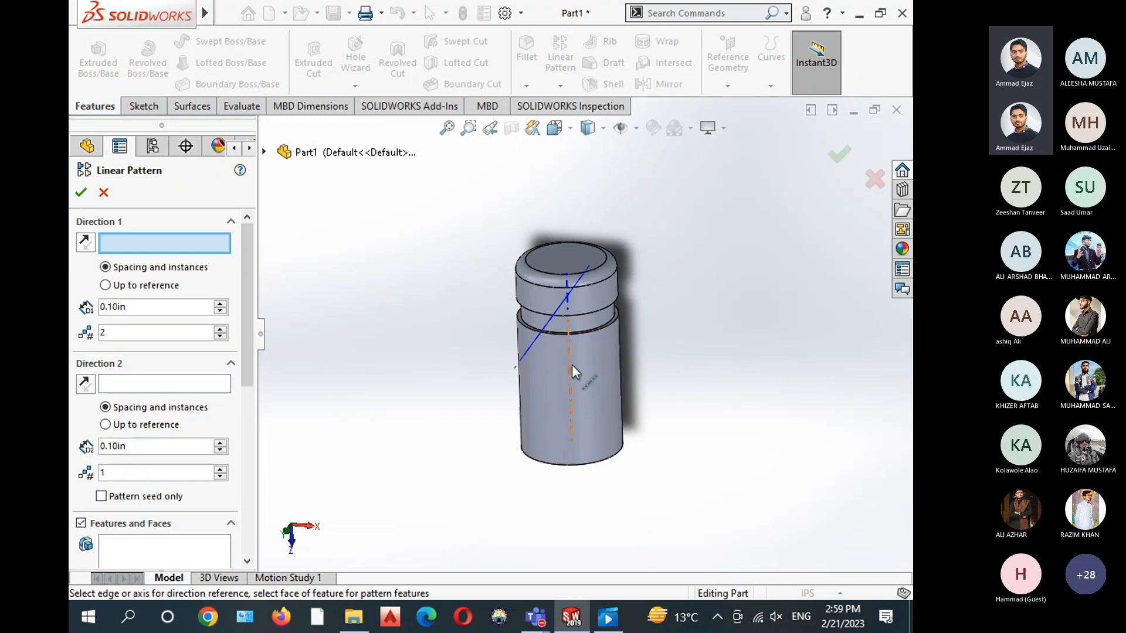
click(568, 365)
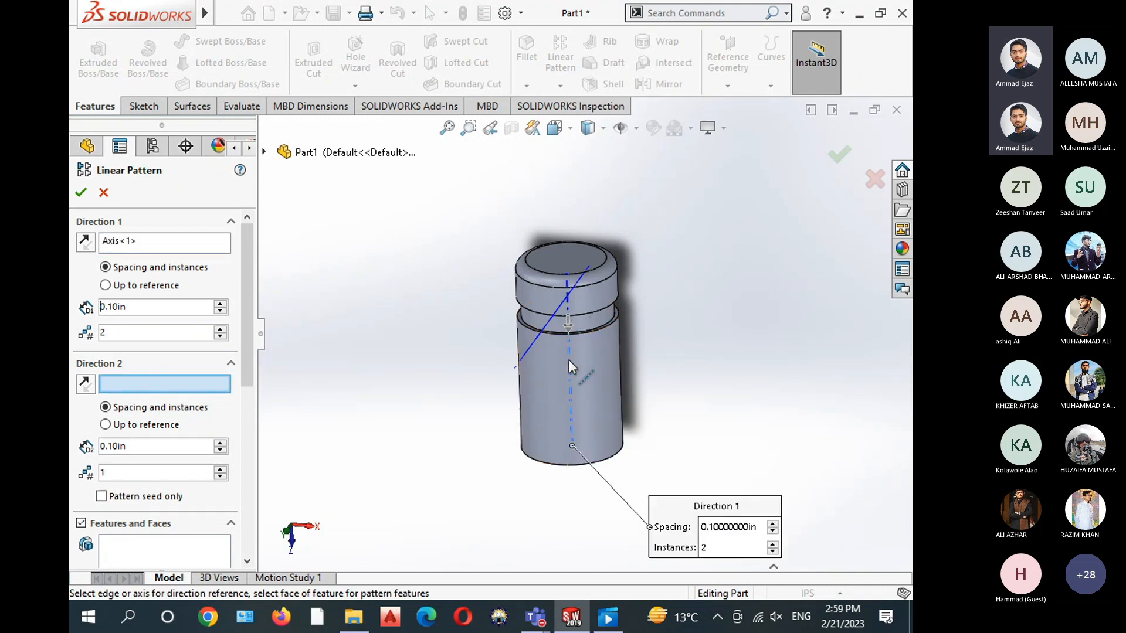
scroll(418, 374, up, 1)
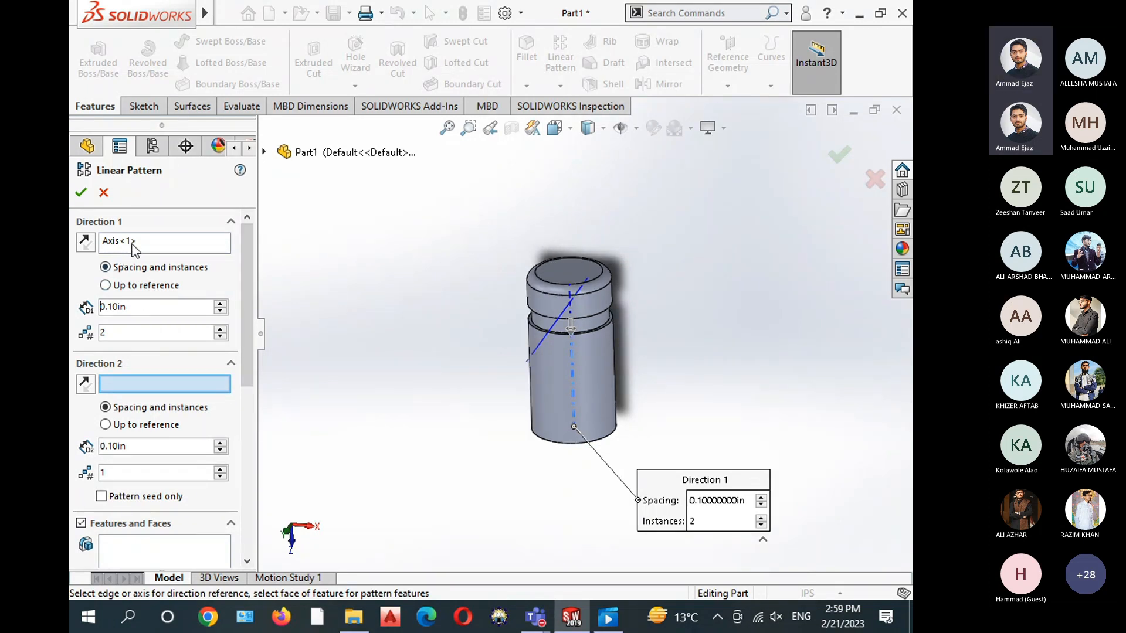
double_click(137, 309)
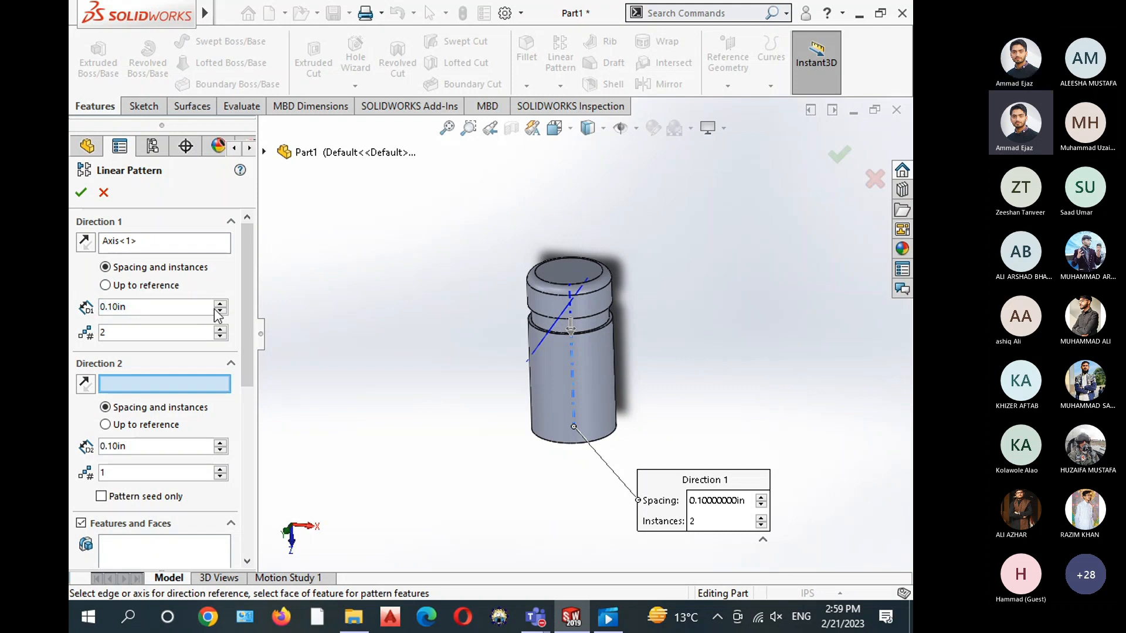
click(148, 306)
double_click(148, 306)
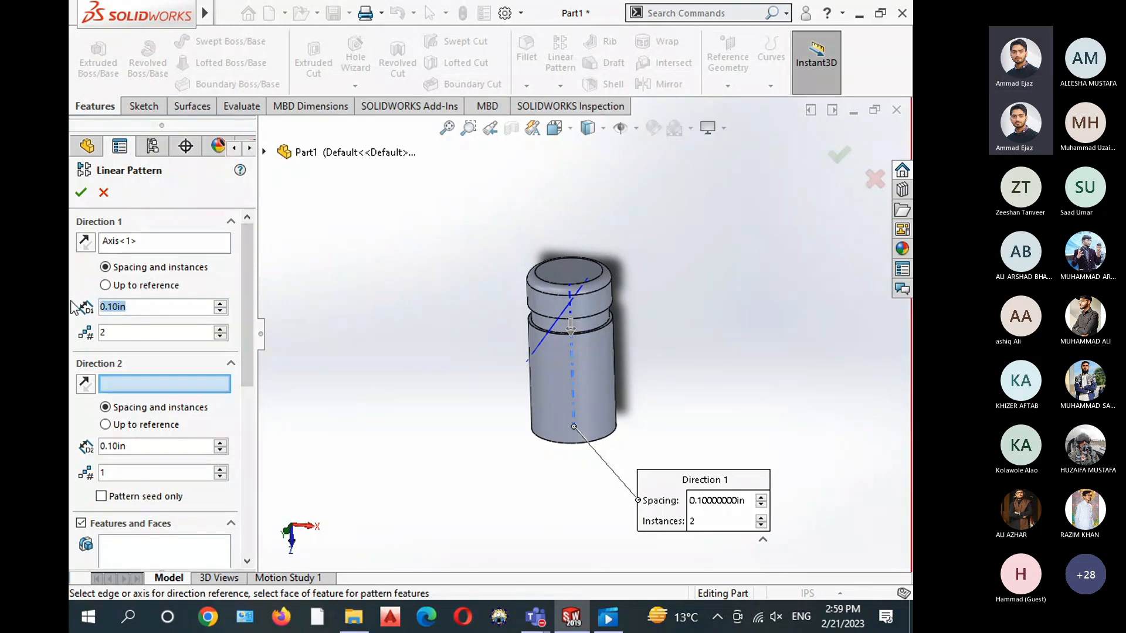
text(5)
key(Return)
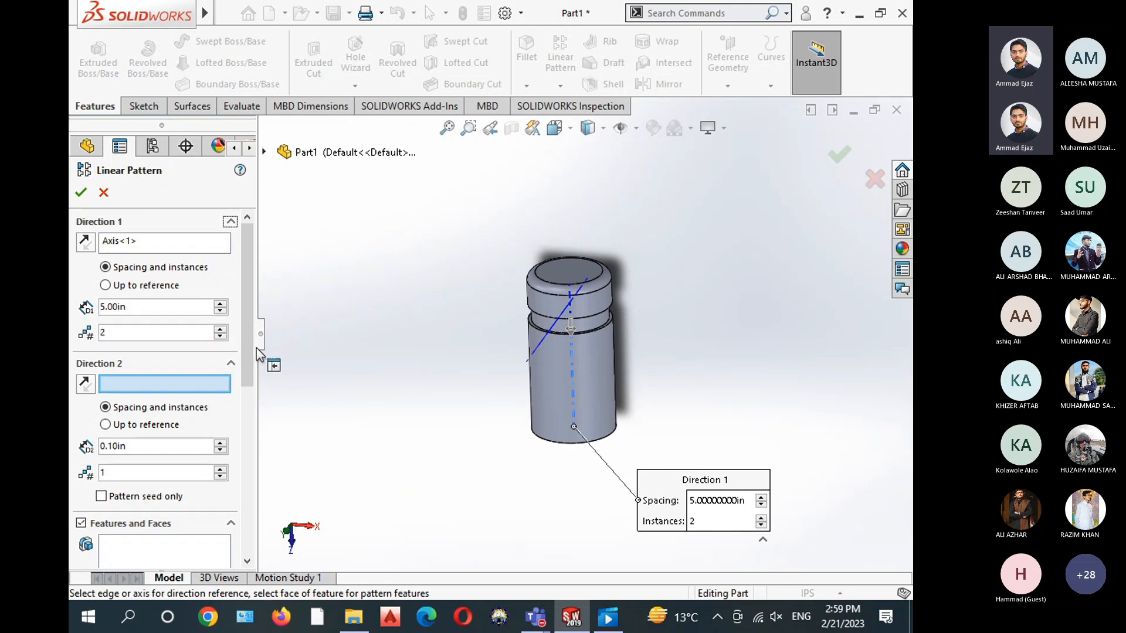
scroll(249, 354, down, 2)
scroll(250, 354, down, 5)
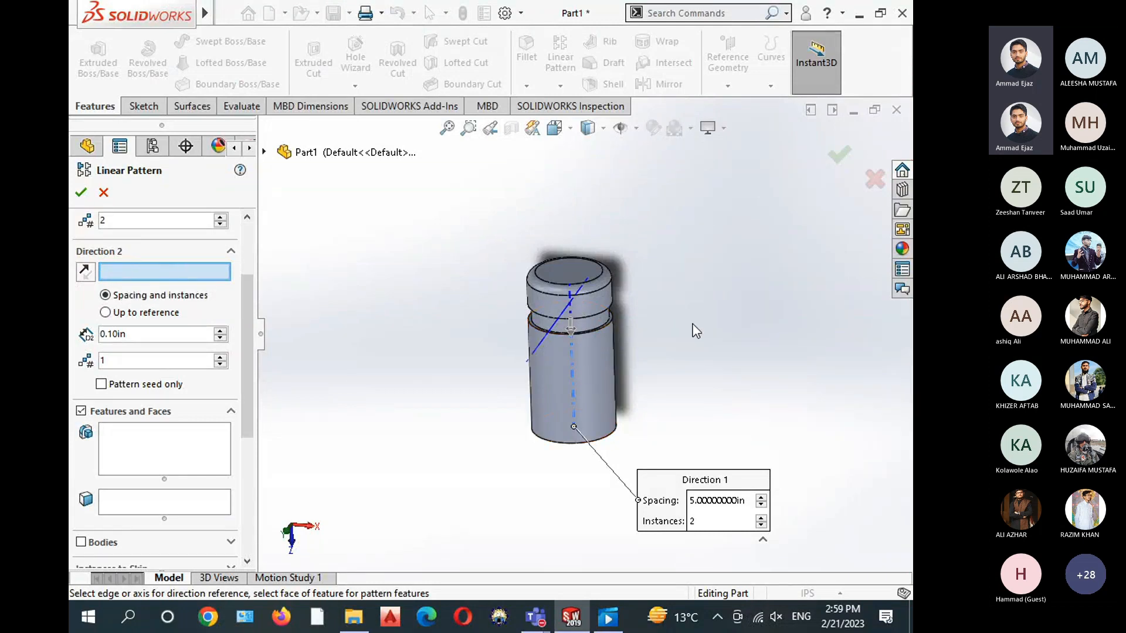
Set the number of instances in the linear pattern's Direction 1 to 4
middle_drag(452, 293, 455, 284)
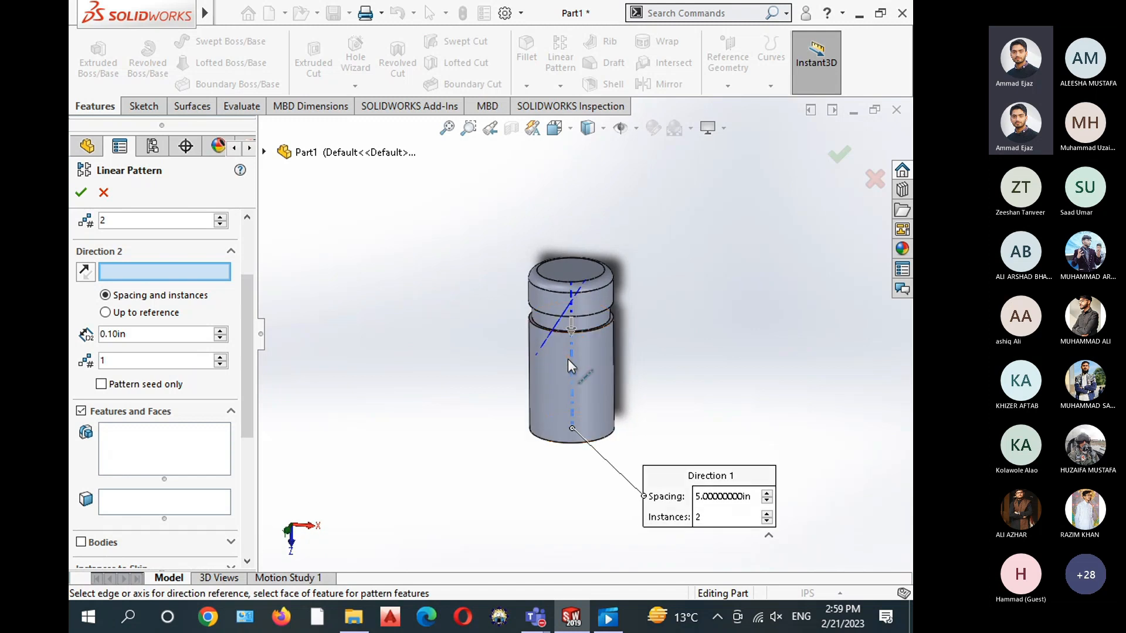
scroll(251, 346, down, 1)
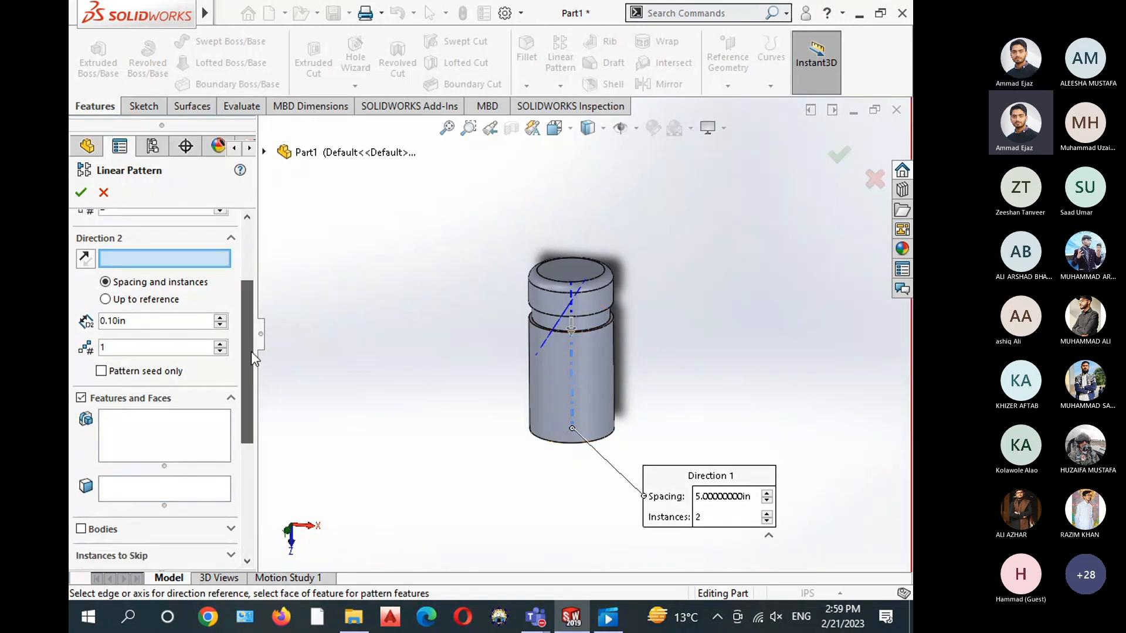
scroll(227, 351, up, 5)
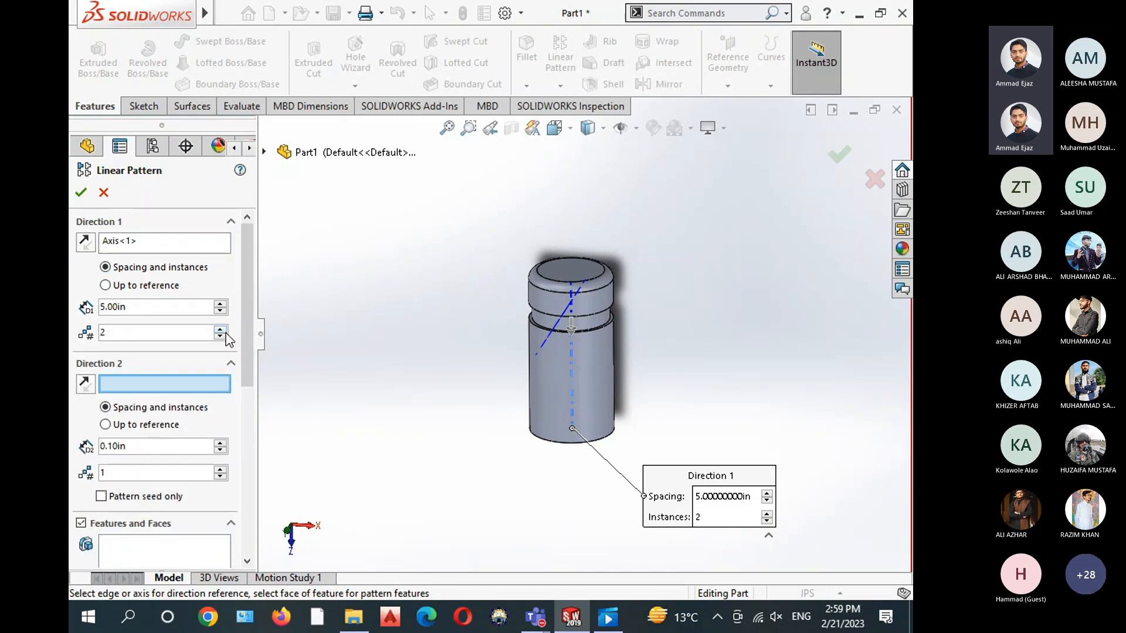
click(220, 330)
scroll(247, 395, down, 6)
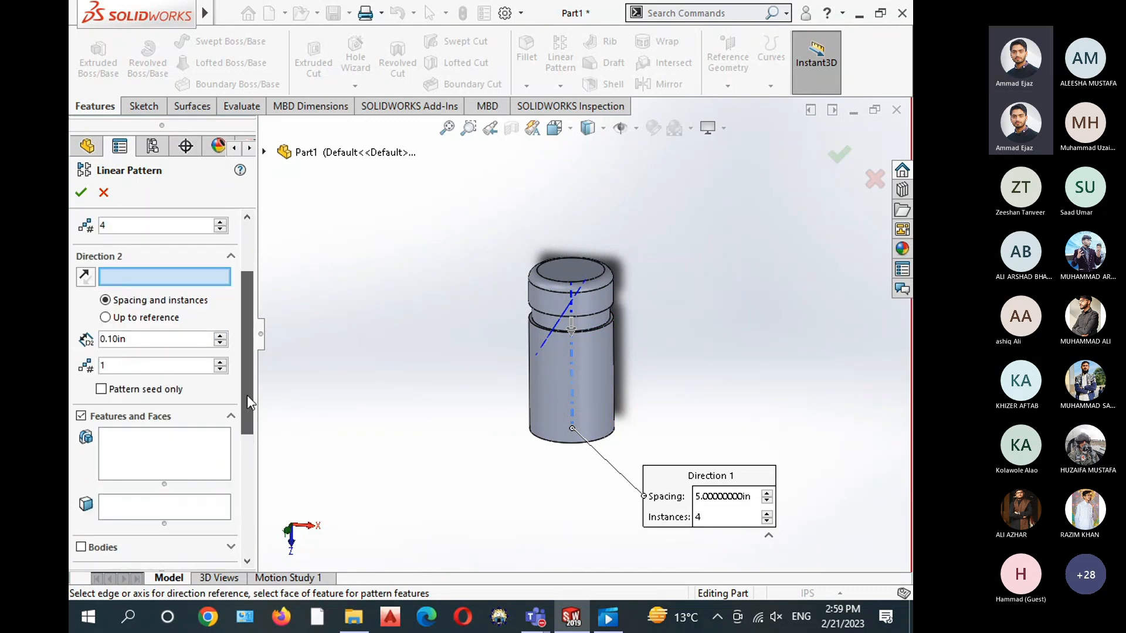
Switch the linear pattern from features and faces to bodies and choose the cylinder as the body to pattern
click(167, 409)
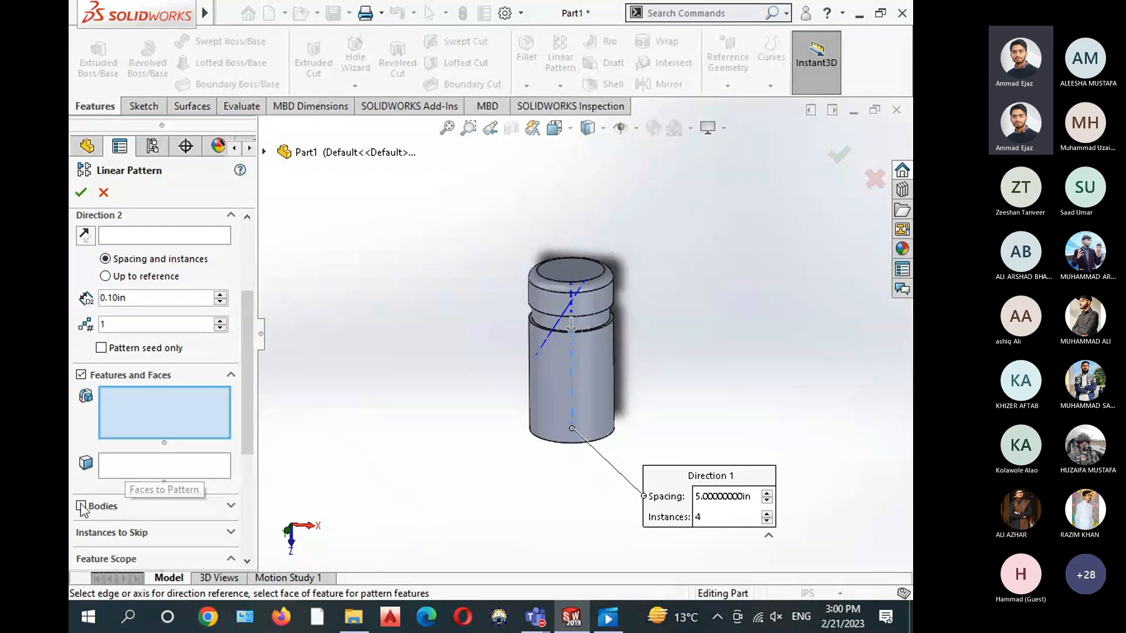
scroll(81, 507, down, 2)
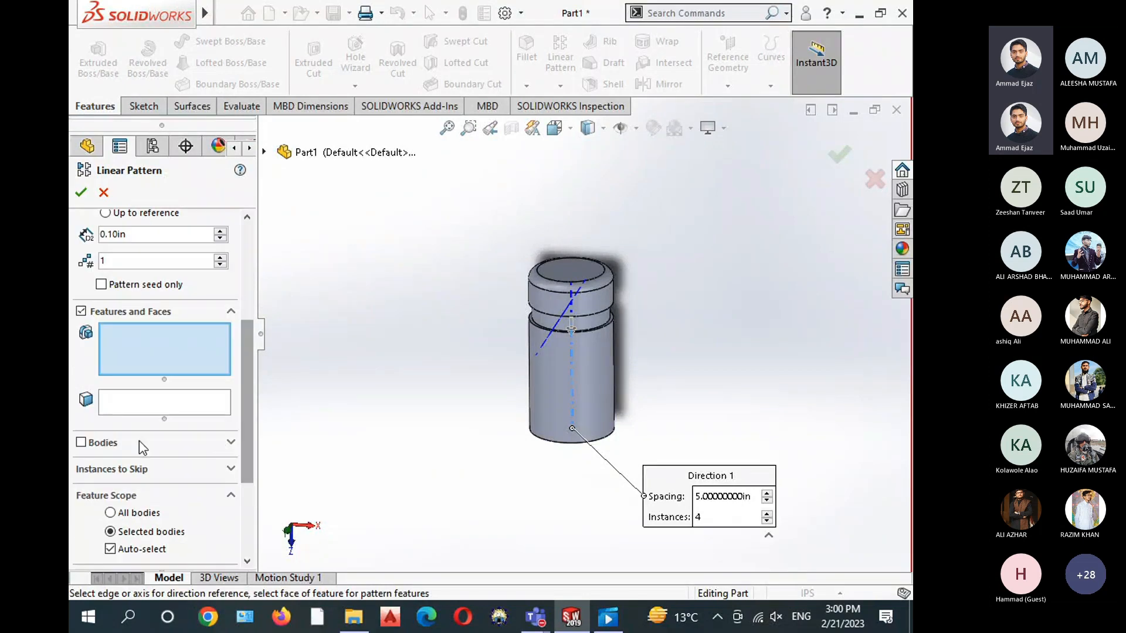
click(82, 441)
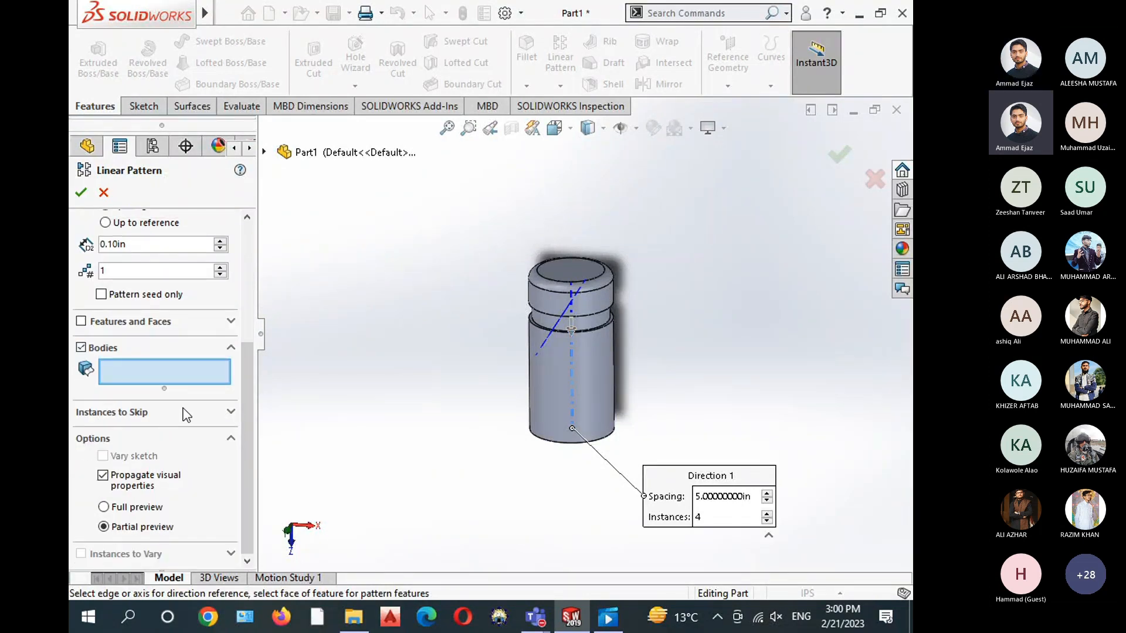
click(555, 378)
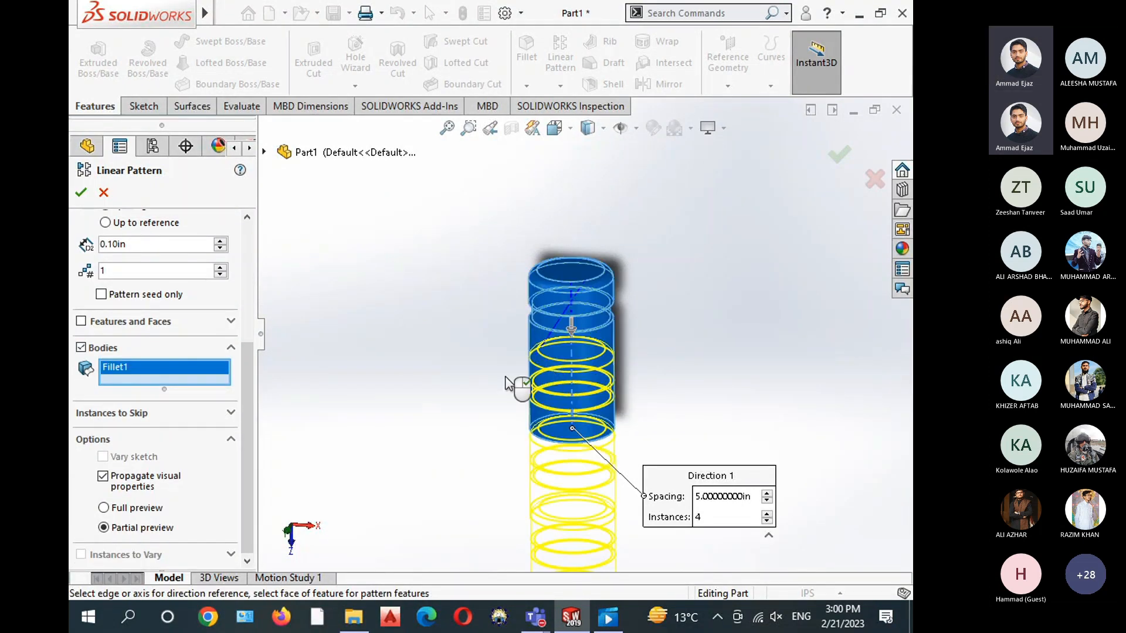
middle_drag(477, 390, 510, 353)
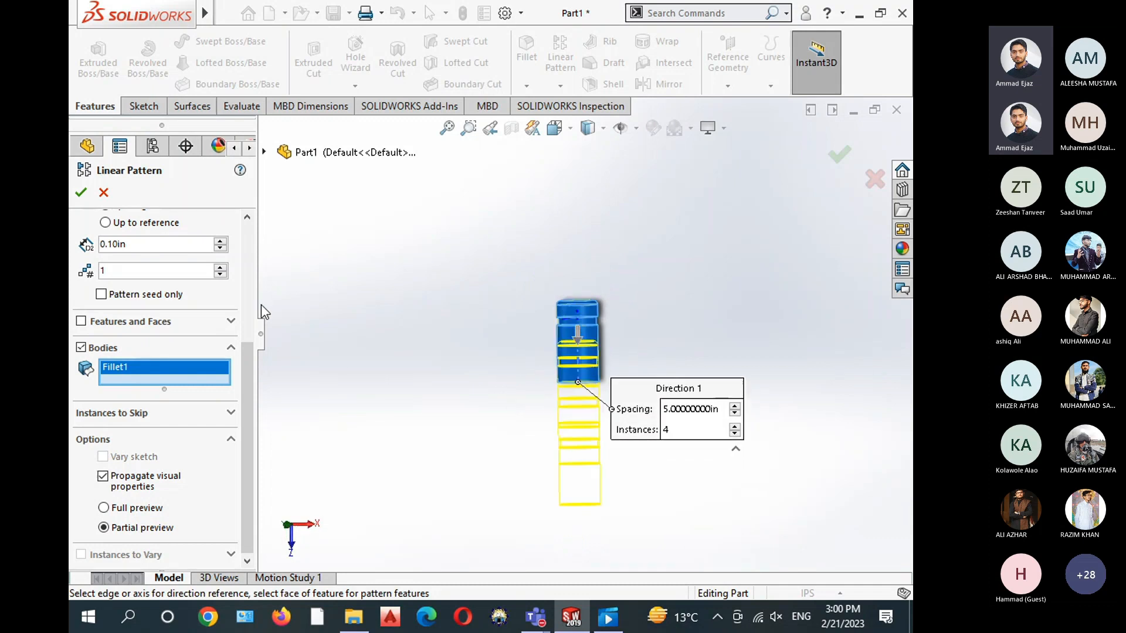
Set the linear pattern's Direction 1 spacing to 5.5 in
drag(247, 368, 252, 269)
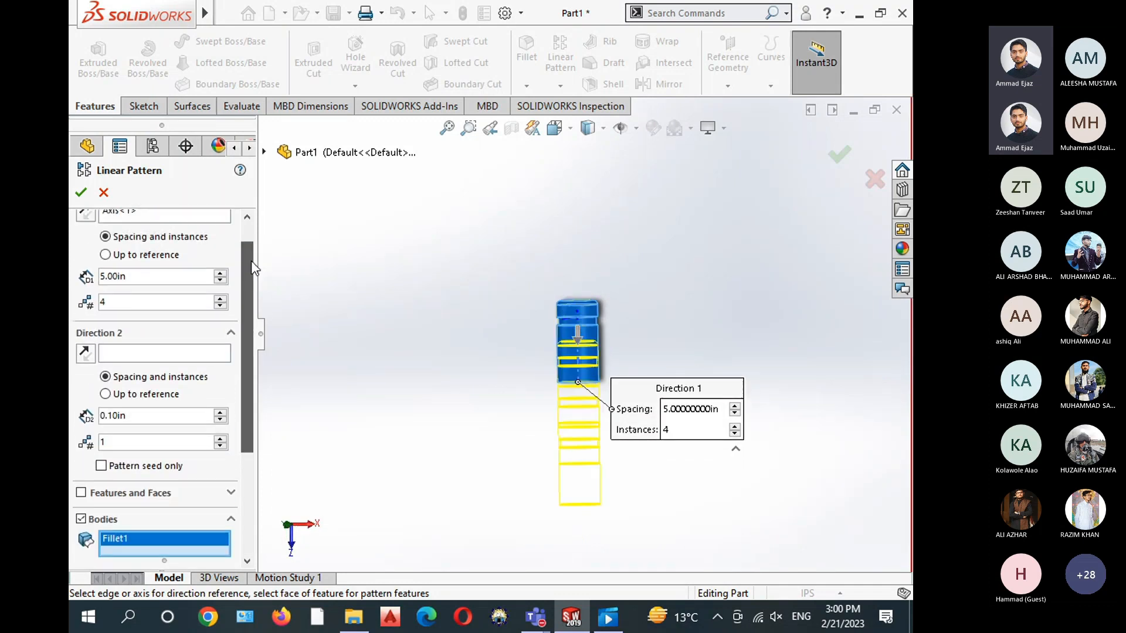
click(221, 274)
click(220, 273)
click(220, 274)
click(220, 273)
click(221, 273)
drag(252, 312, 261, 439)
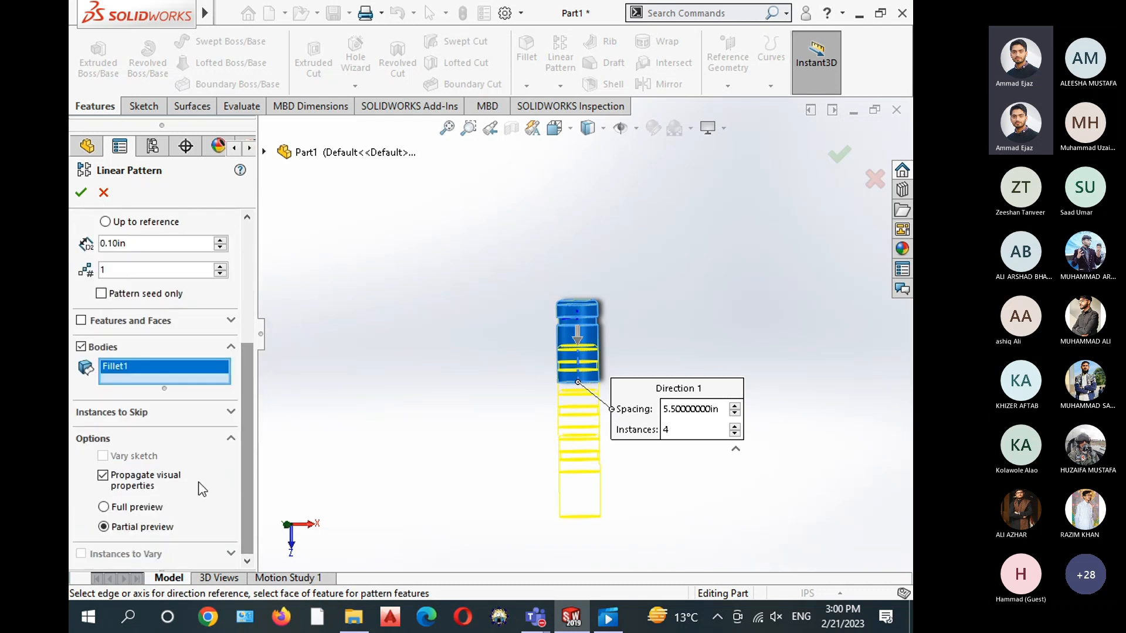
Skip the second and third instances of the linear pattern and accept it
click(143, 412)
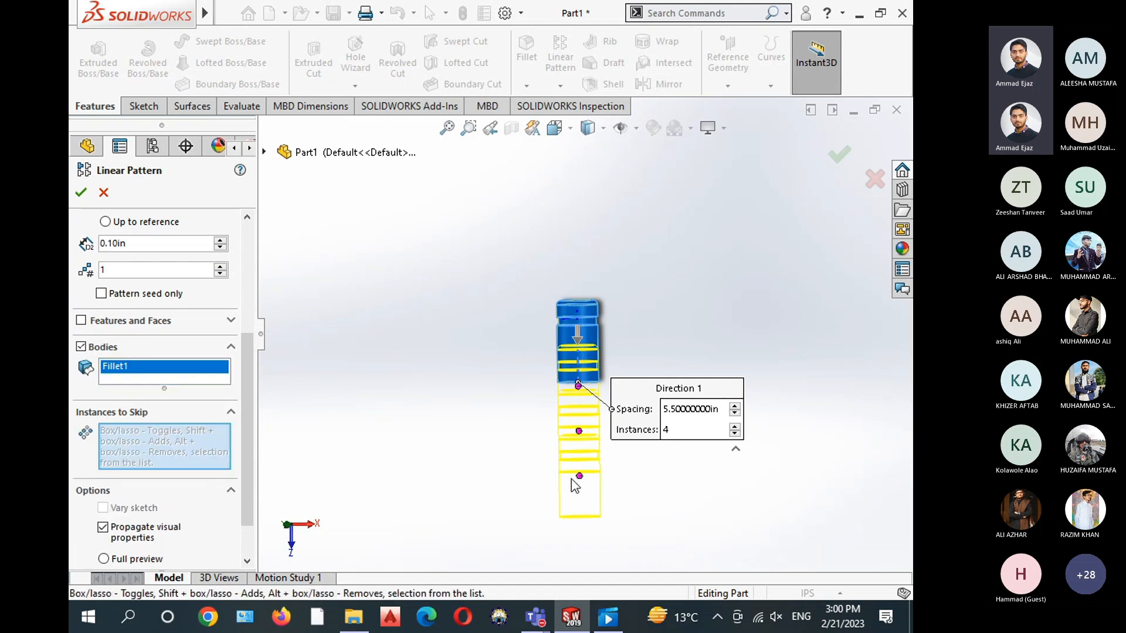
click(579, 431)
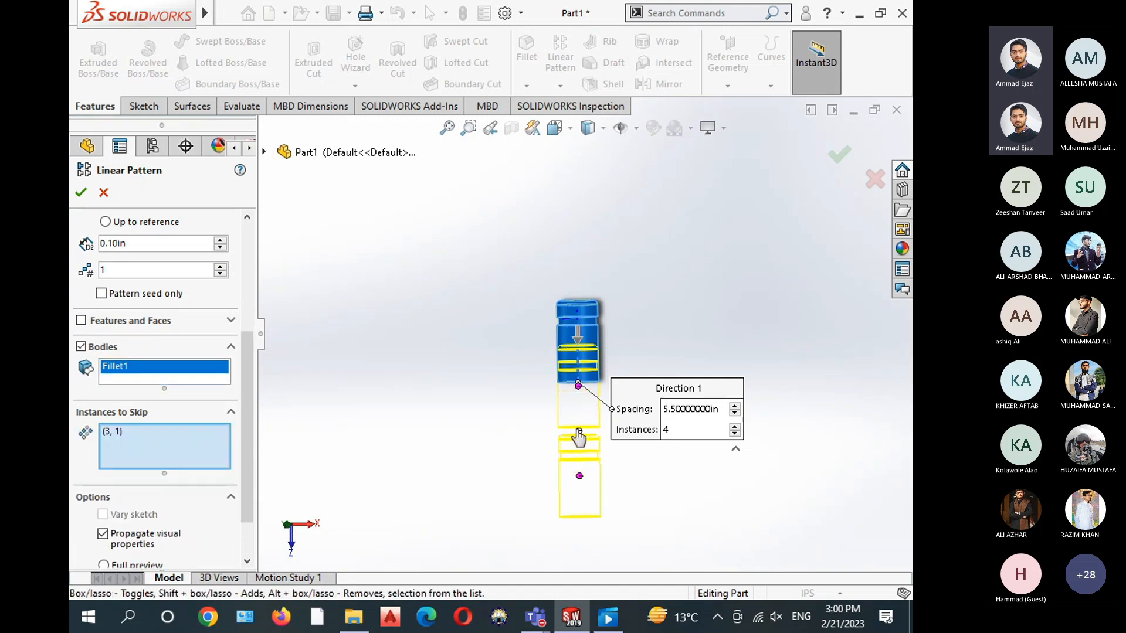
click(578, 386)
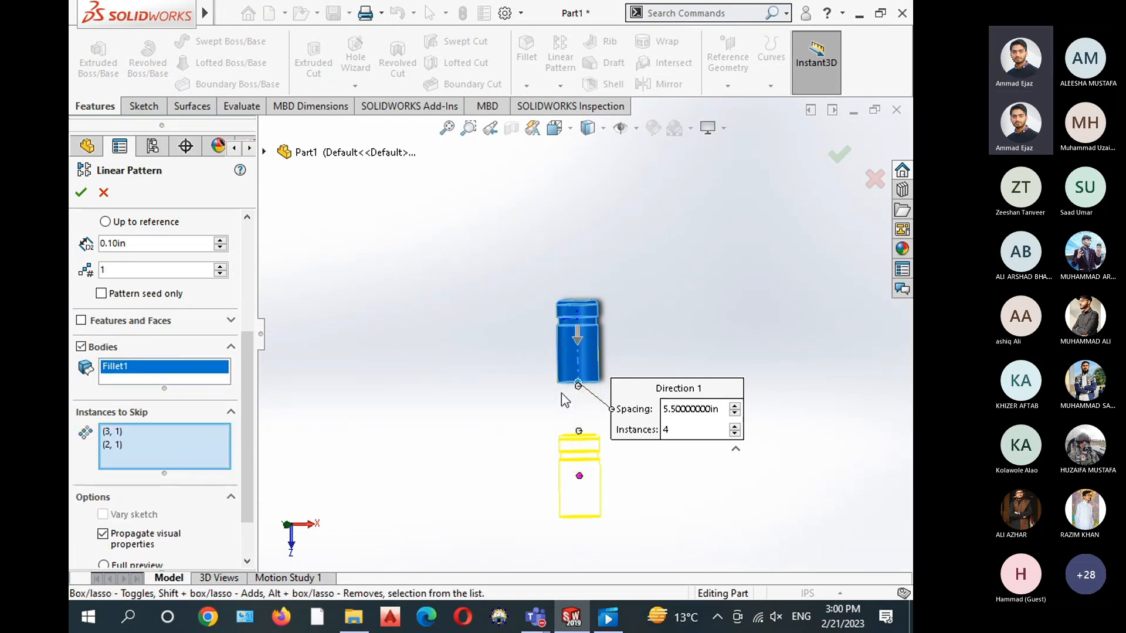
click(83, 193)
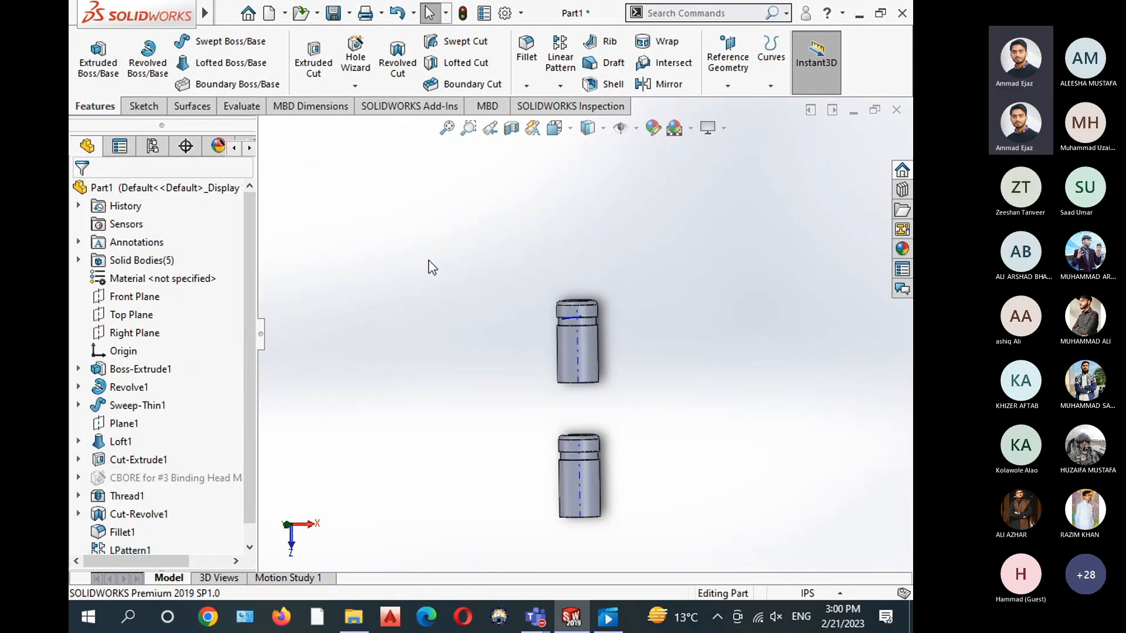
middle_drag(449, 282, 519, 341)
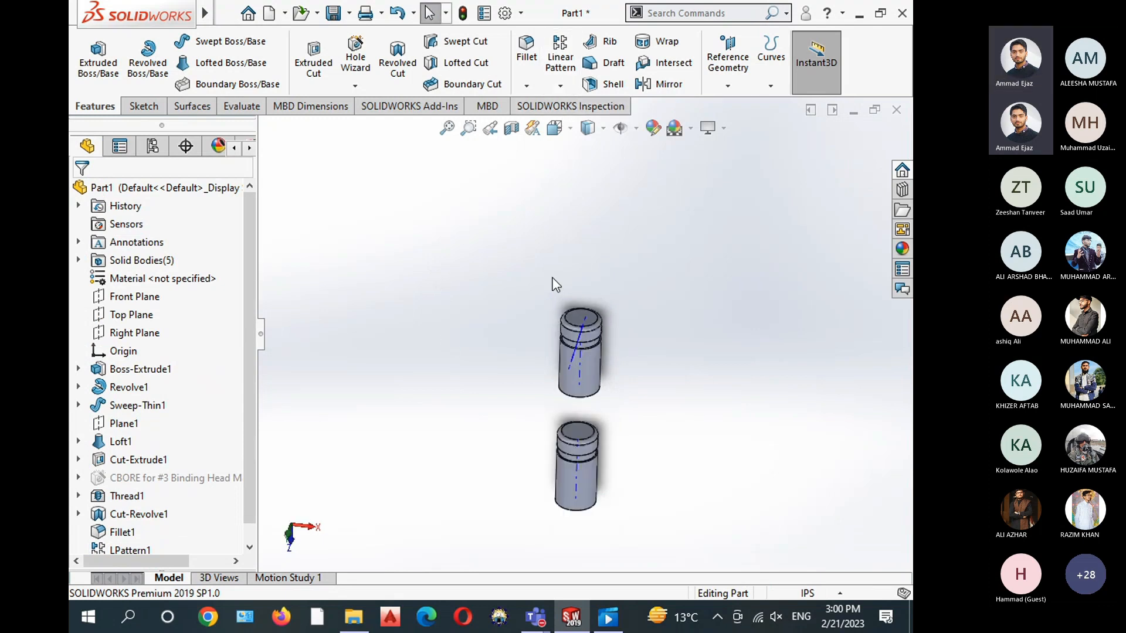
Start a circular pattern about the upper cylinder's central axis and set it to 4 instances
click(558, 87)
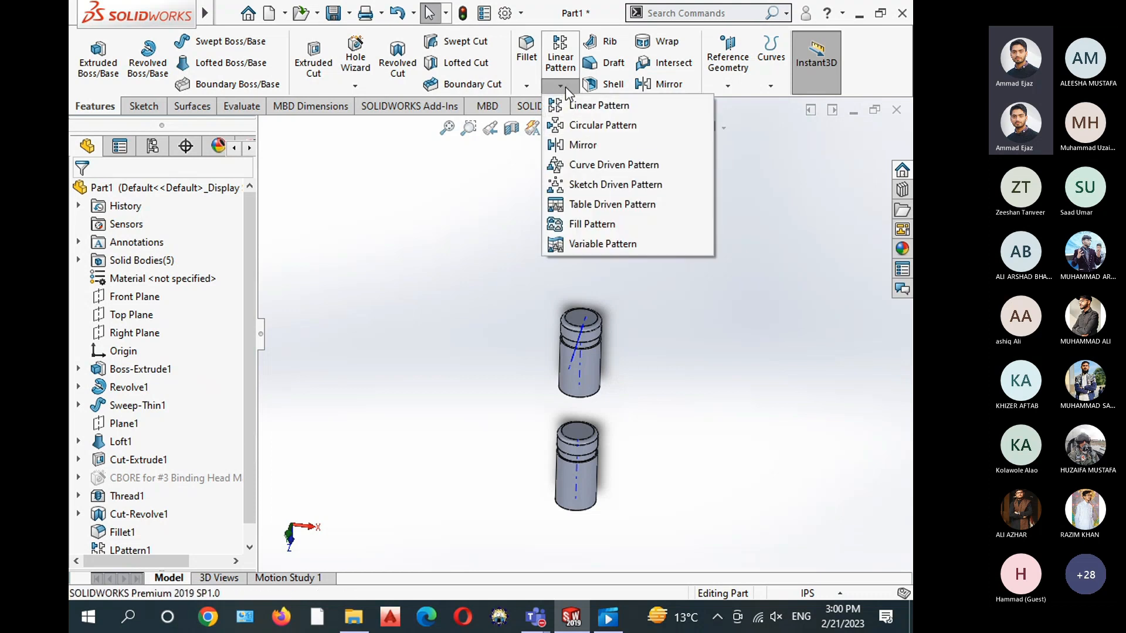
click(592, 125)
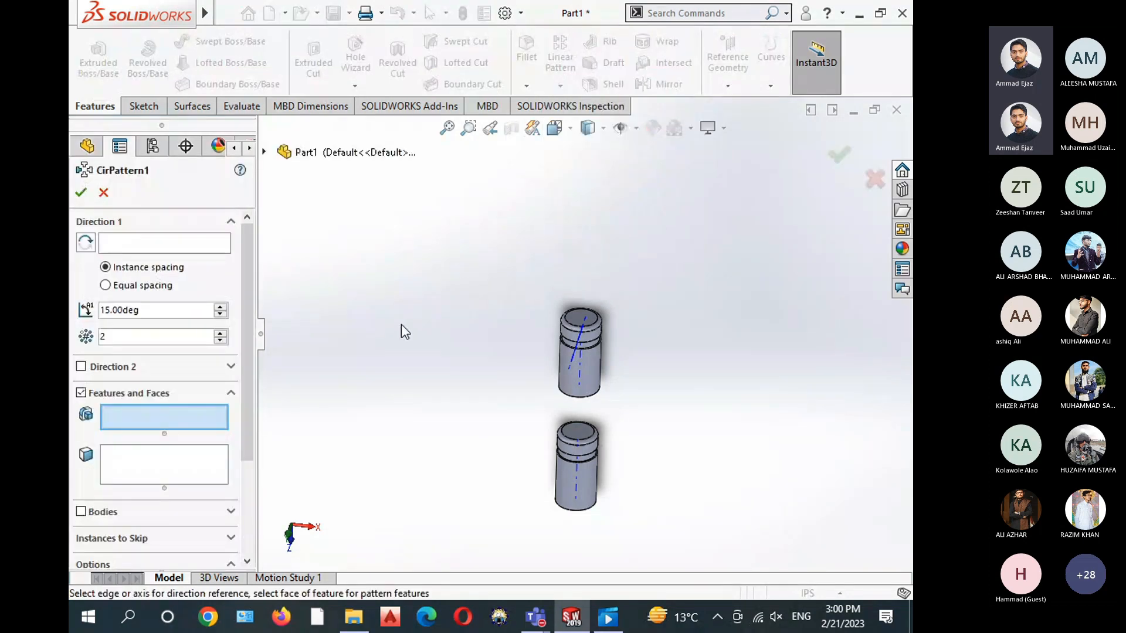
click(143, 238)
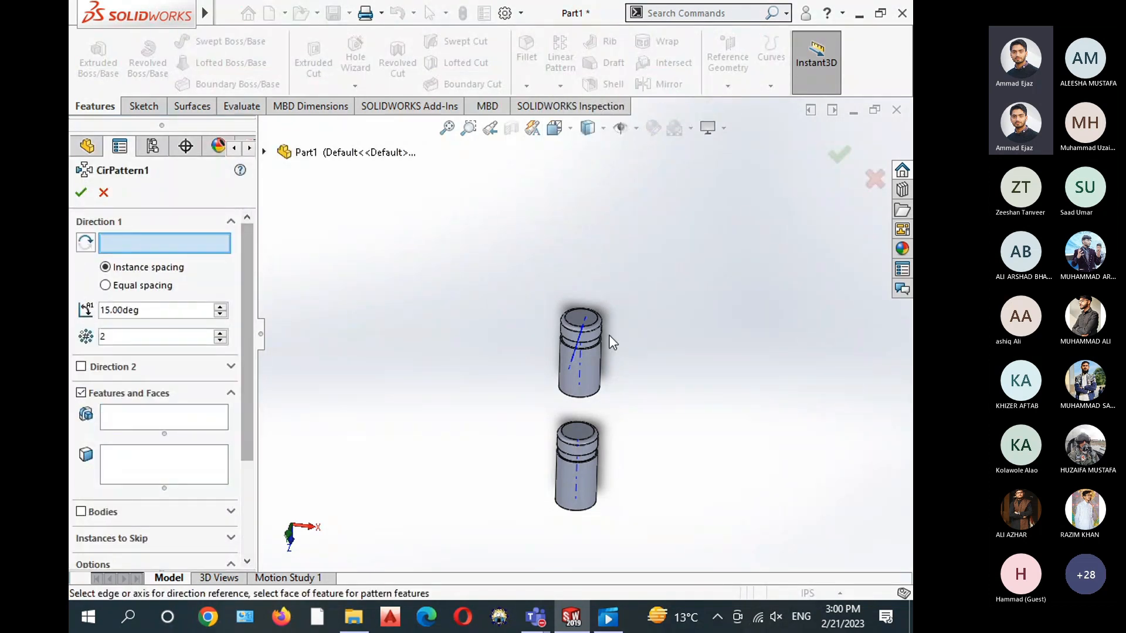
scroll(619, 359, down, 3)
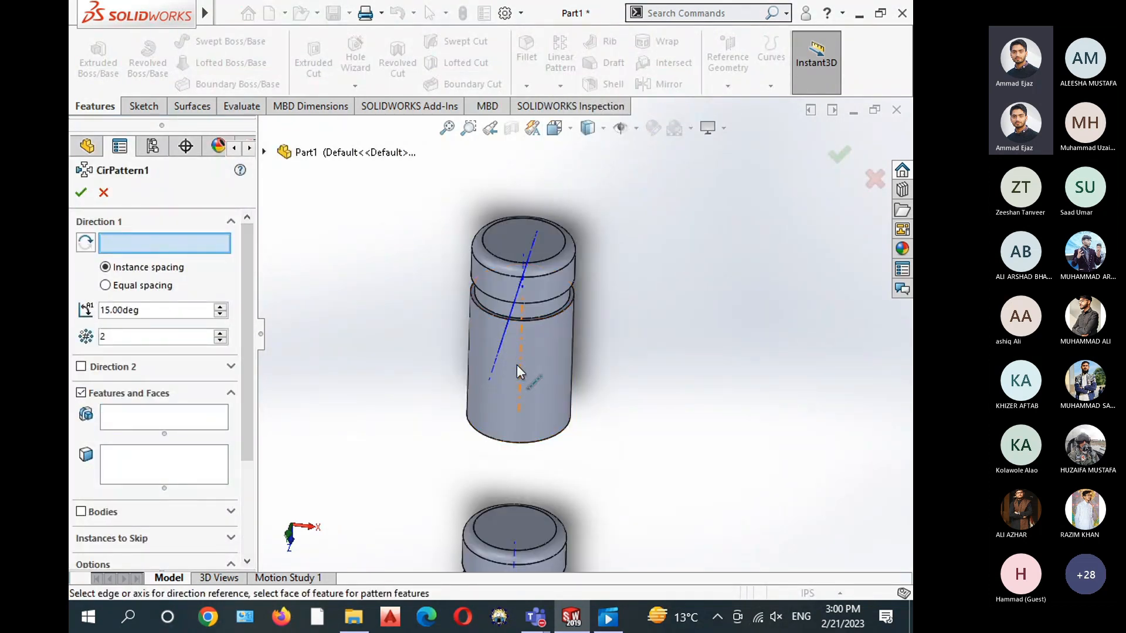
click(517, 364)
scroll(339, 396, up, 3)
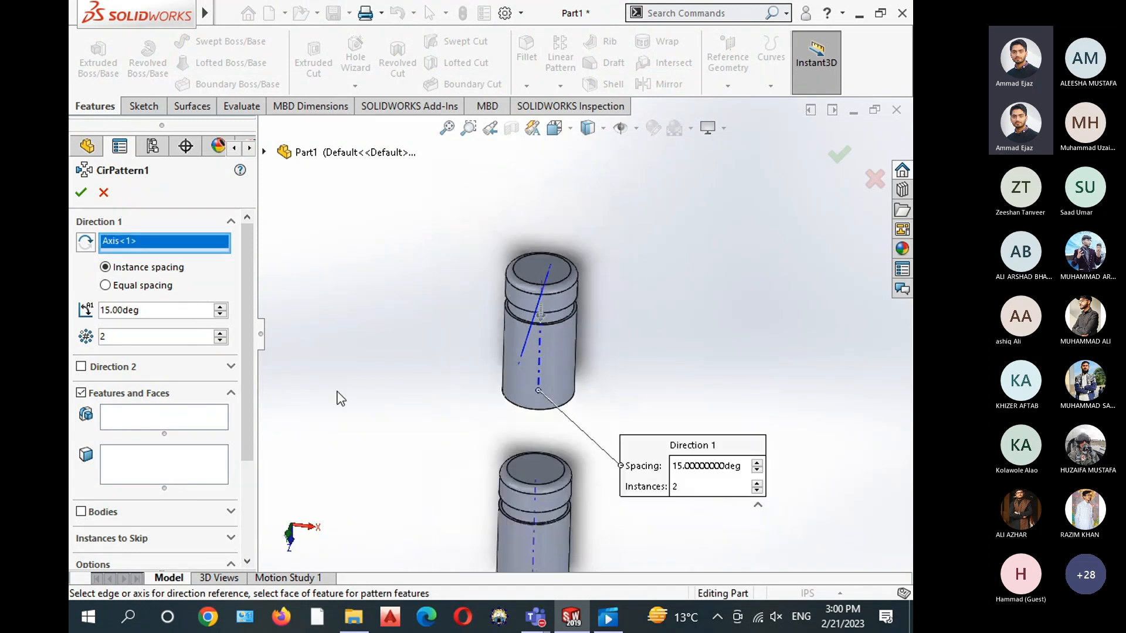
double_click(220, 333)
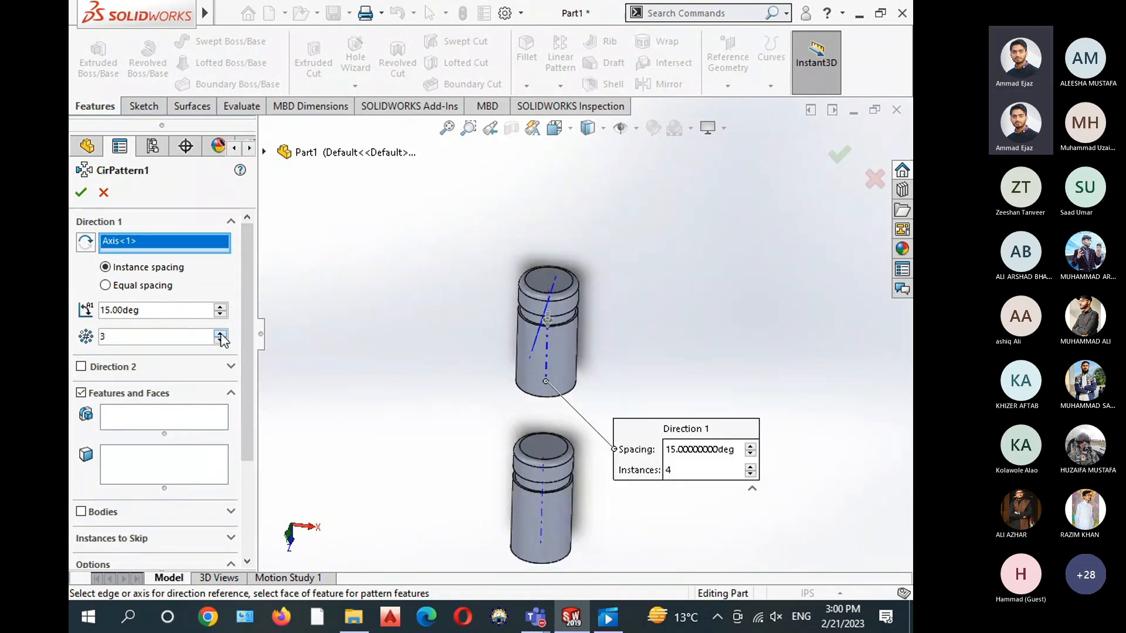
Switch the circular pattern to bodies and try the upper cylinder as the body to pattern
scroll(244, 311, down, 3)
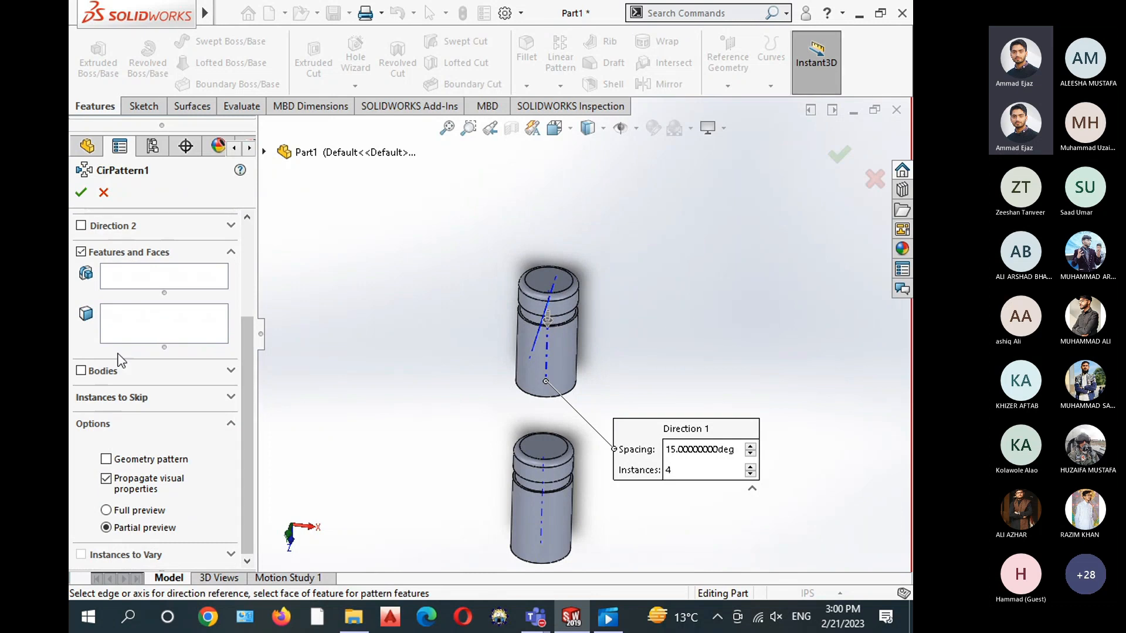
click(114, 373)
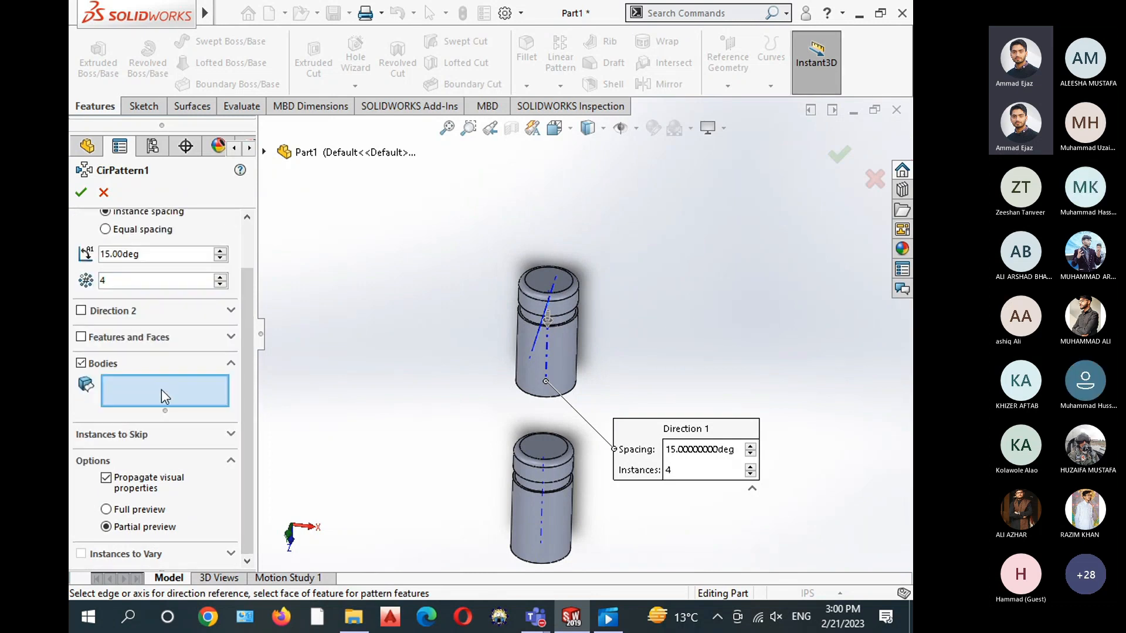
click(532, 381)
scroll(435, 373, up, 1)
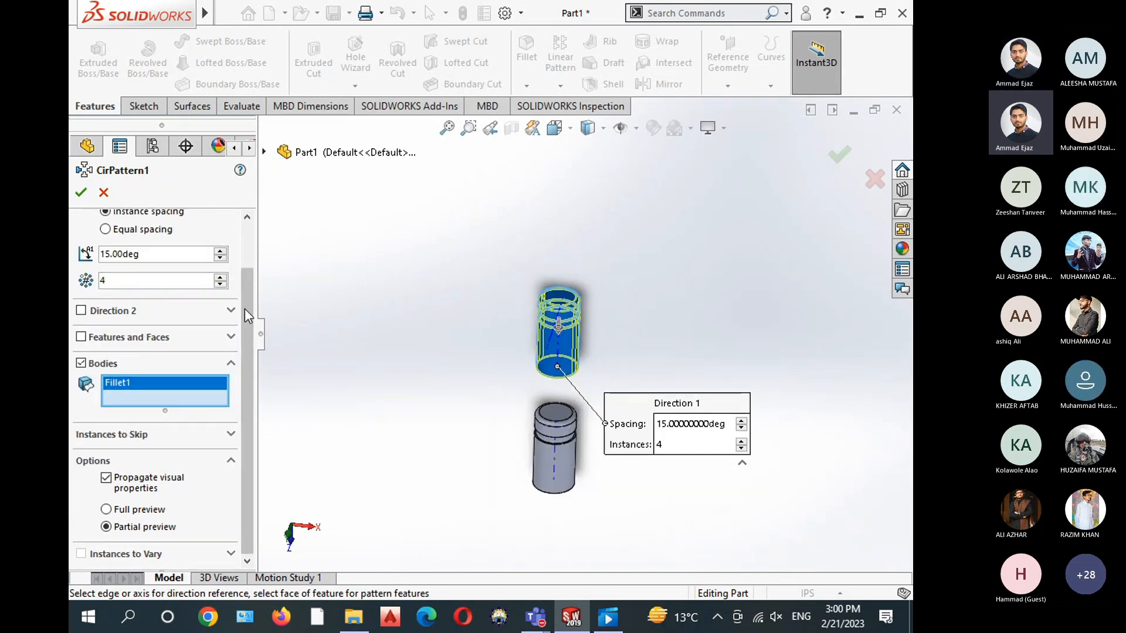
scroll(569, 337, down, 2)
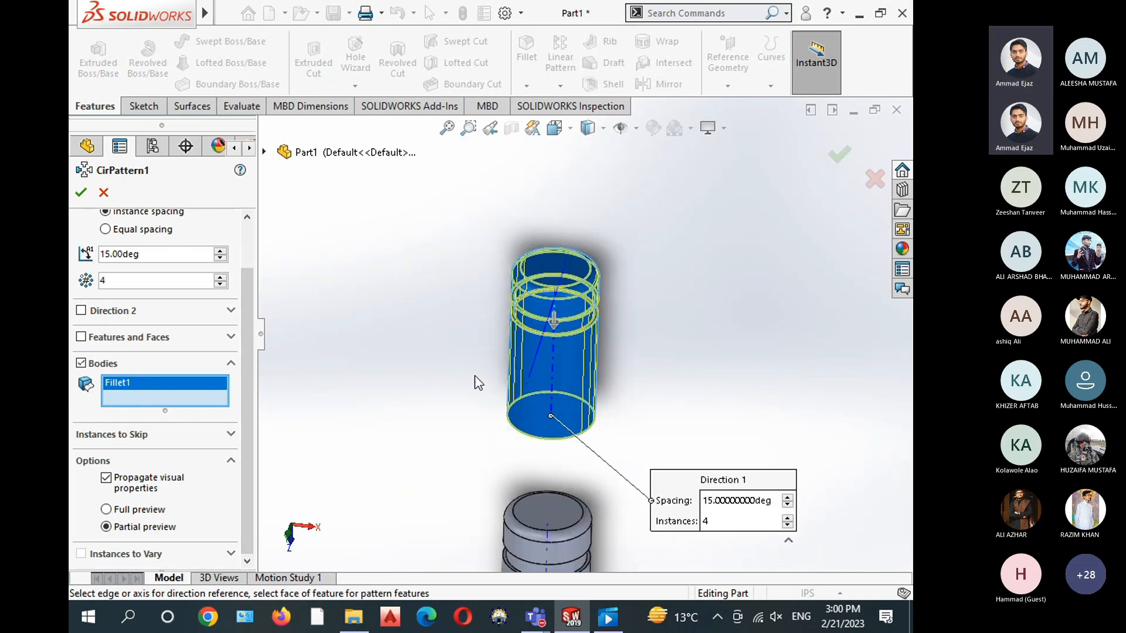
Replace the circular pattern's selected body with the lower cylinder and inspect the preview
right_click(181, 391)
click(237, 402)
click(519, 523)
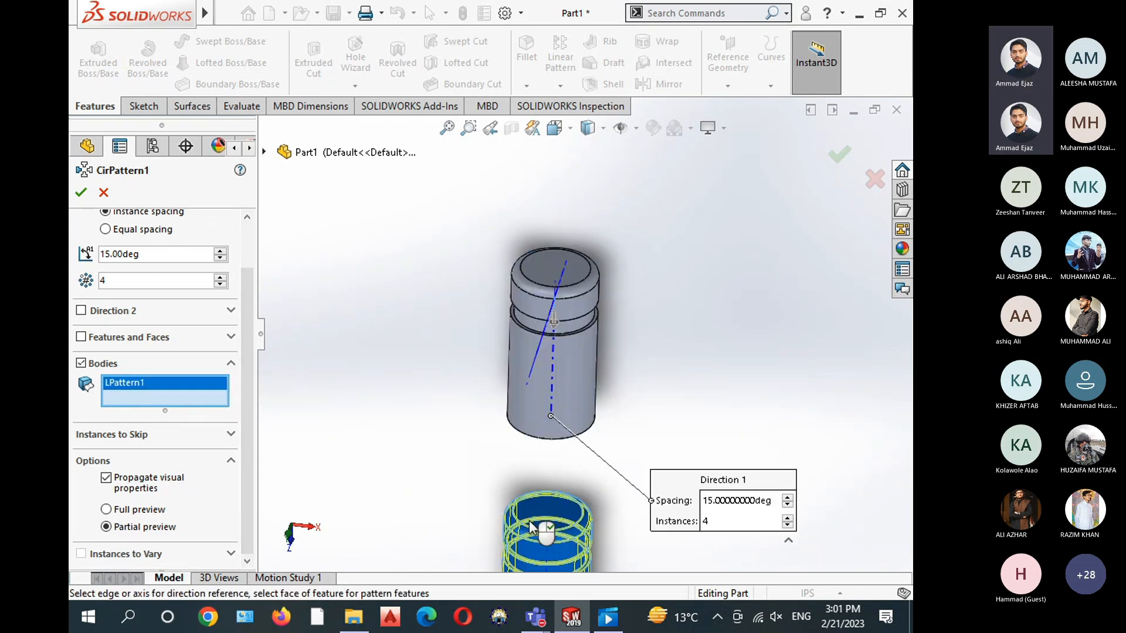
scroll(455, 452, up, 2)
middle_drag(455, 441, 431, 436)
scroll(251, 347, up, 2)
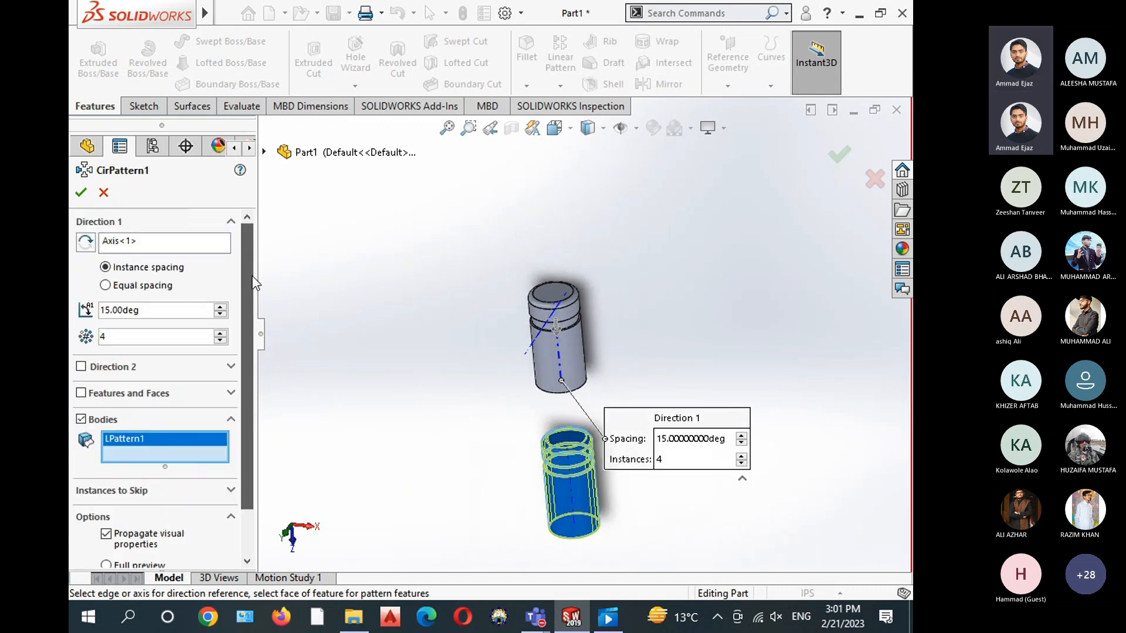
Clear the circular pattern's axis, try equal spacing over 360 degrees and cancel the pattern
click(156, 237)
right_click(156, 237)
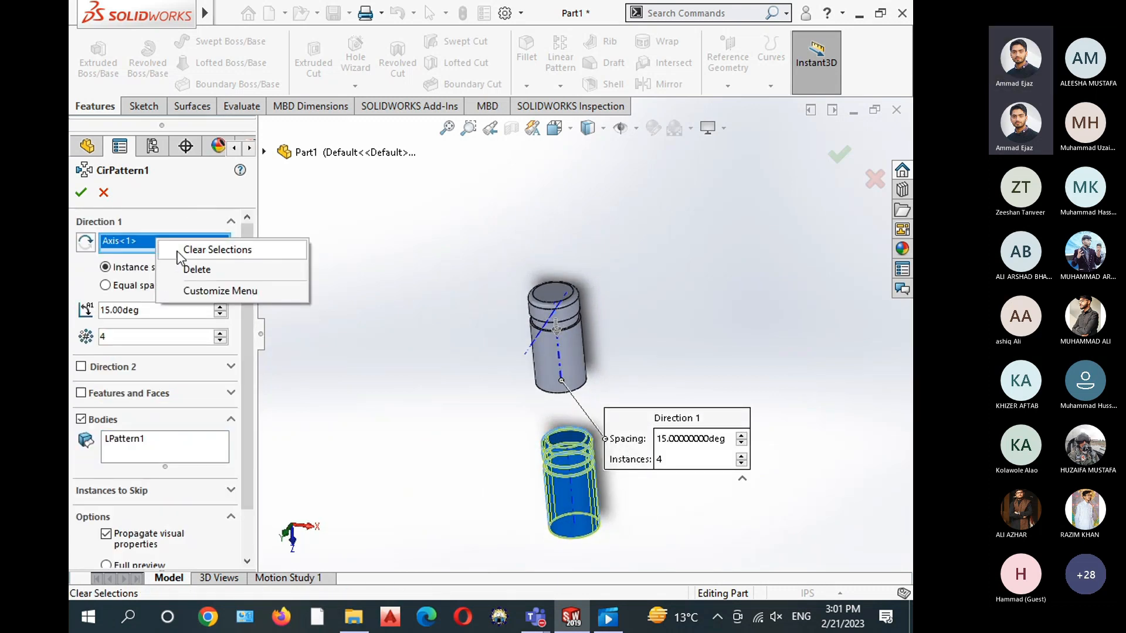
click(199, 249)
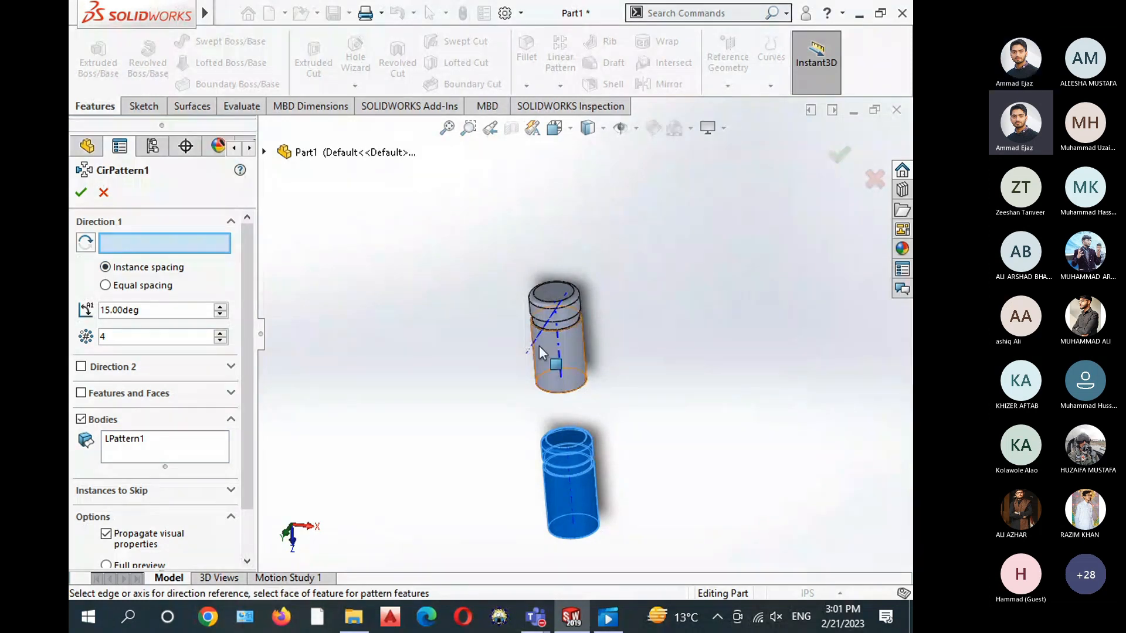
middle_drag(539, 347, 522, 390)
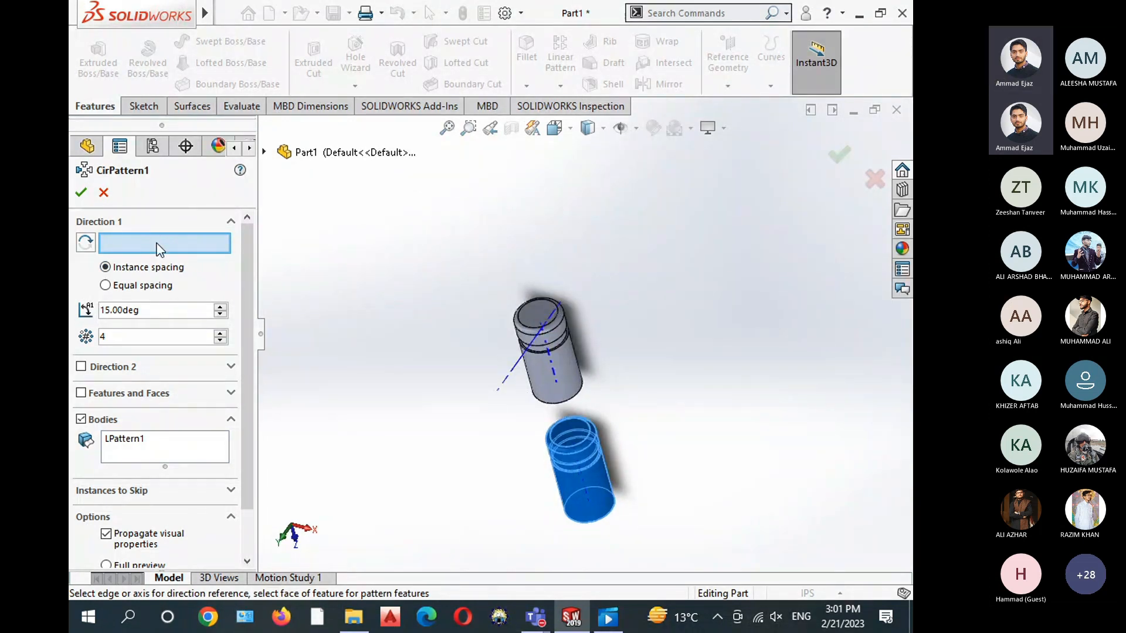
click(126, 285)
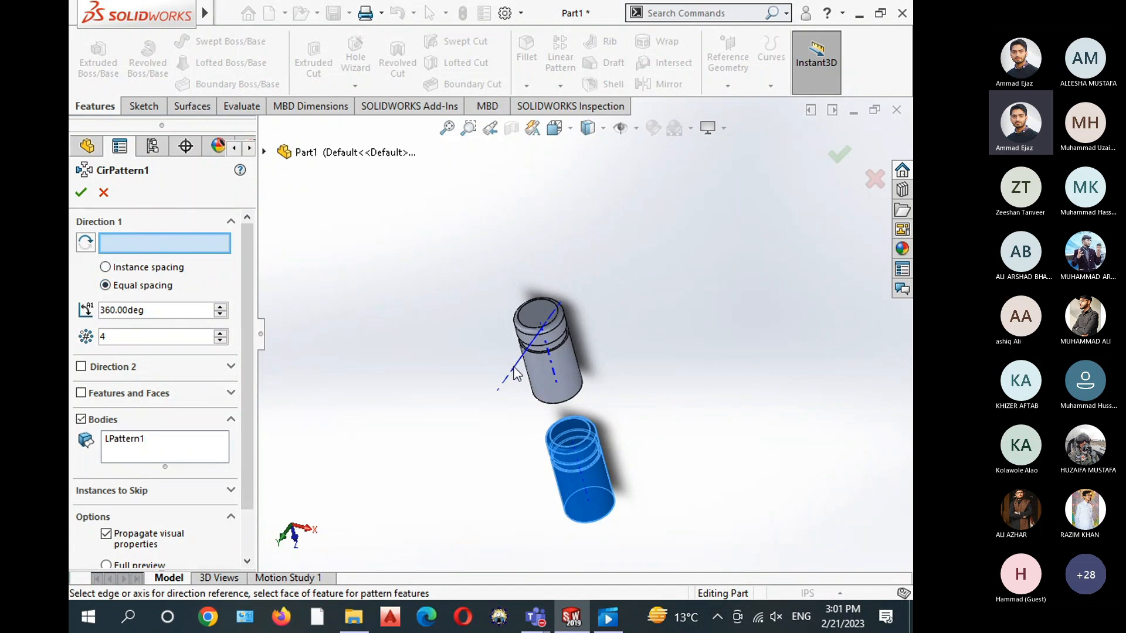
click(104, 193)
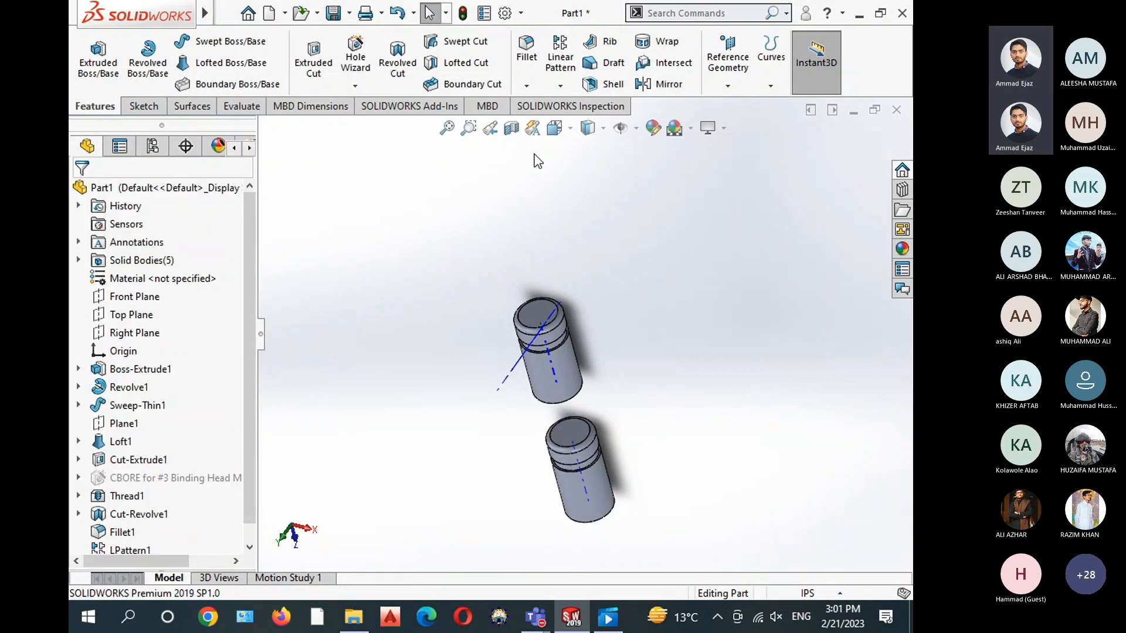
click(556, 86)
click(592, 122)
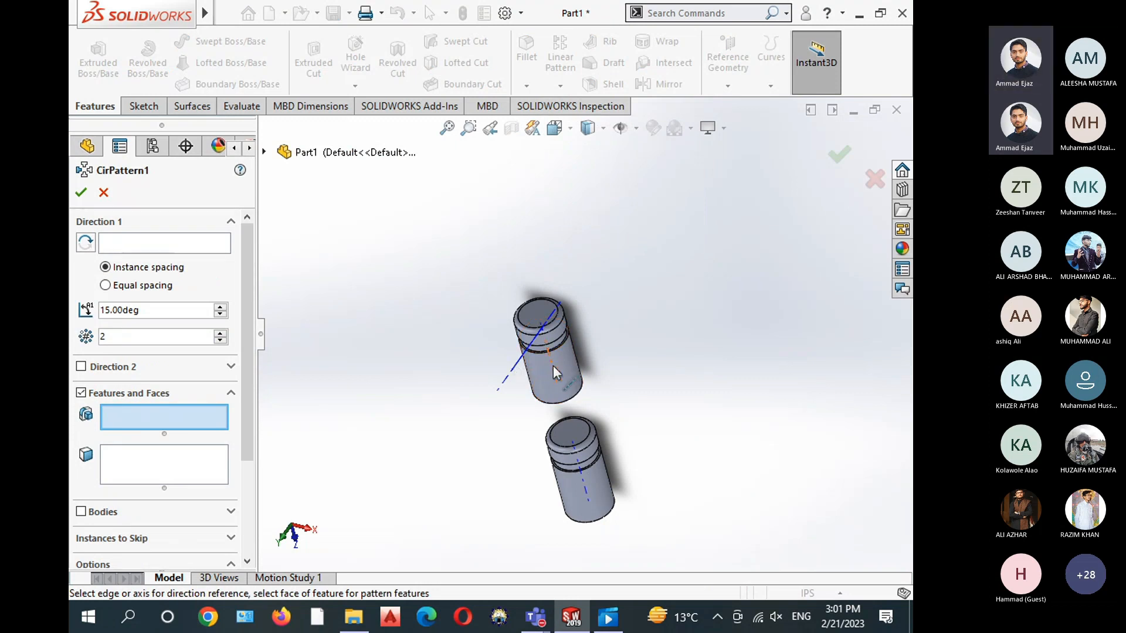
middle_drag(544, 374, 531, 337)
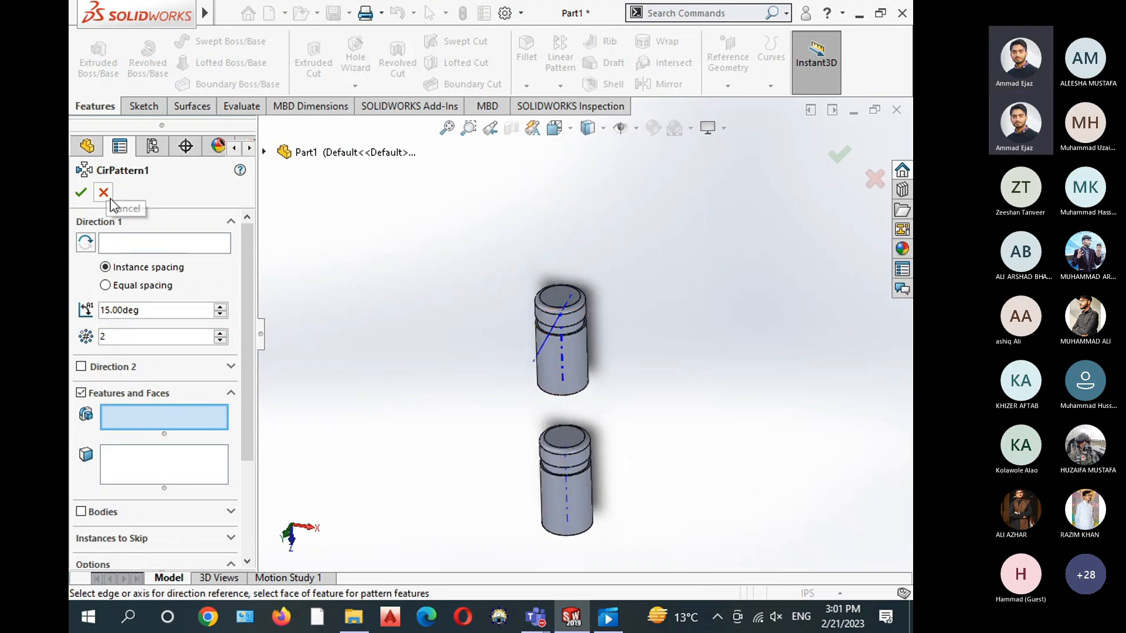
scroll(568, 360, down, 3)
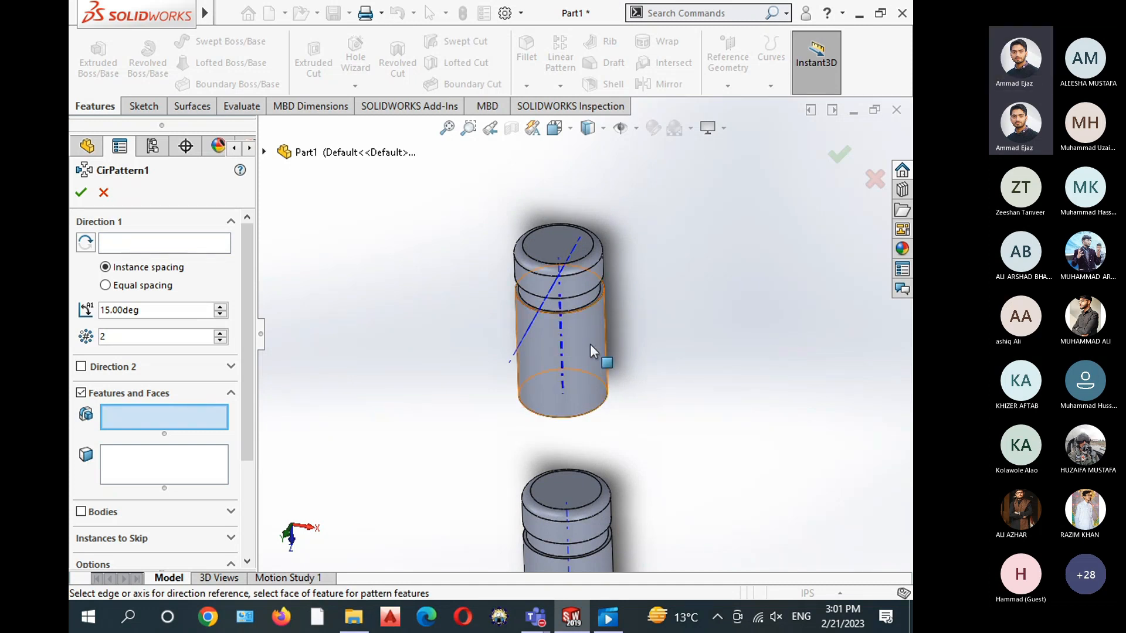
scroll(590, 345, up, 1)
scroll(590, 344, down, 1)
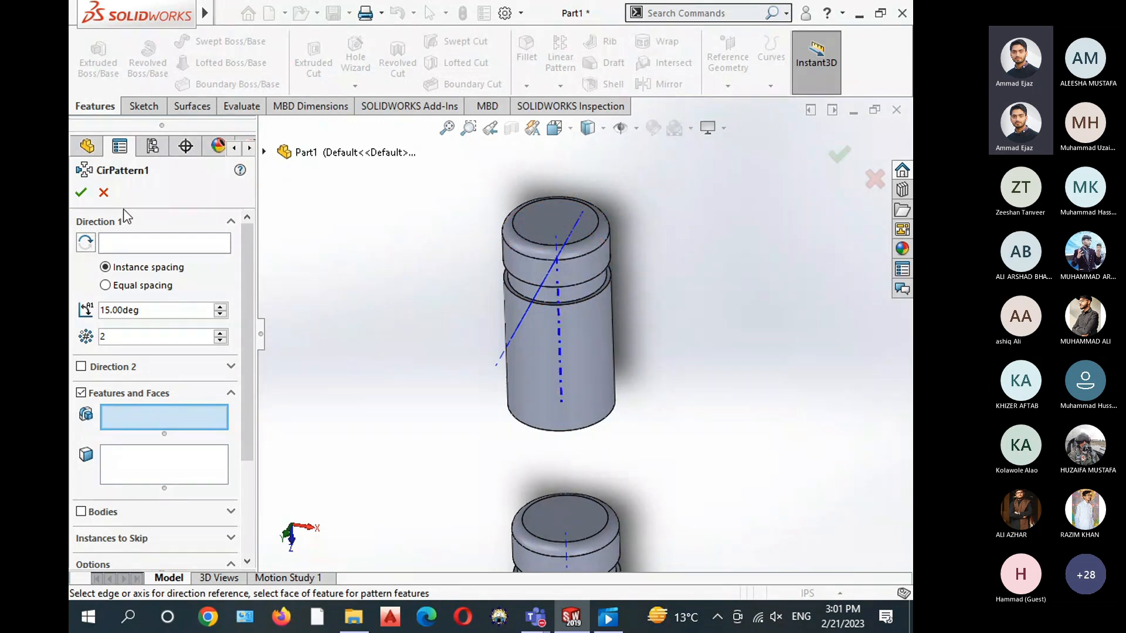
click(104, 192)
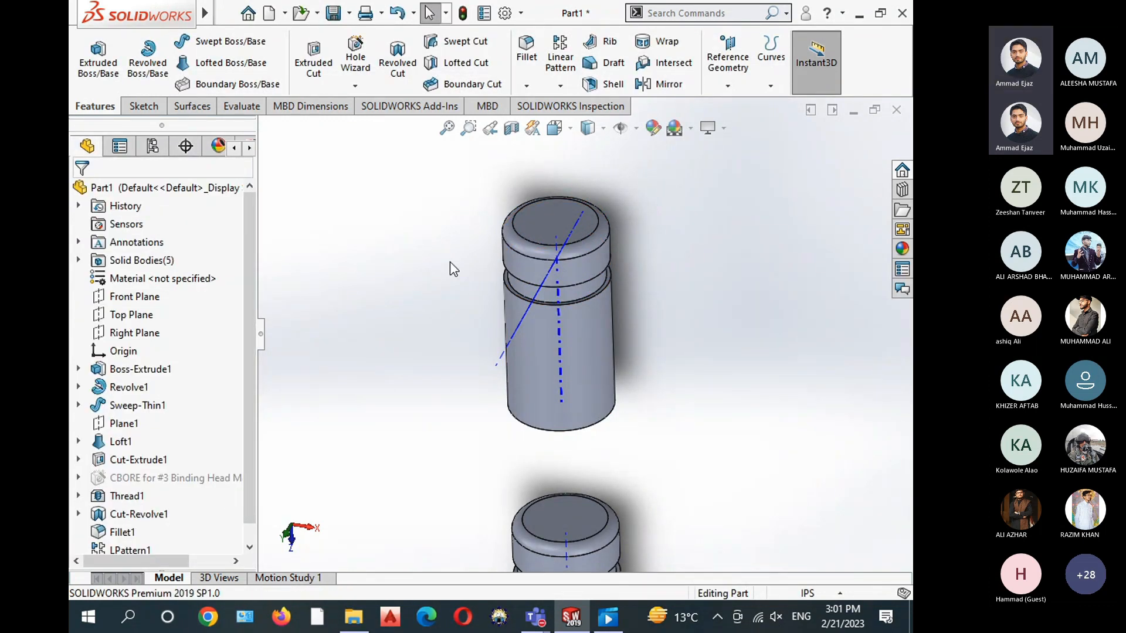
Sketch a horizontal construction line about 14.7 in long on the Front Plane, above the cylinder's circular outline, and exit the sketch
click(134, 296)
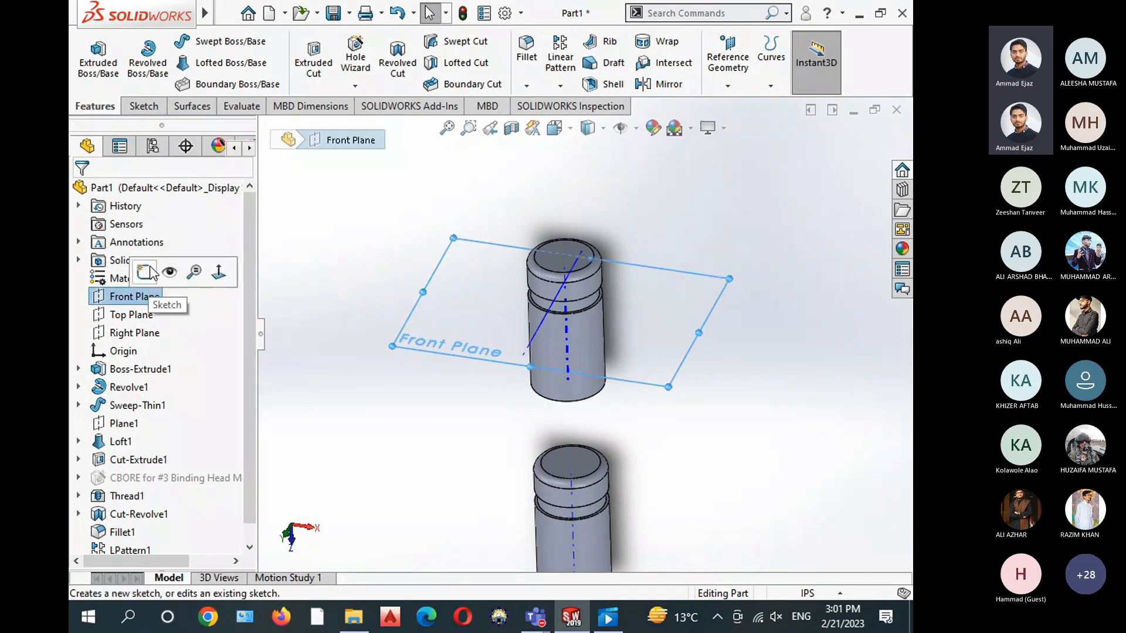
click(145, 272)
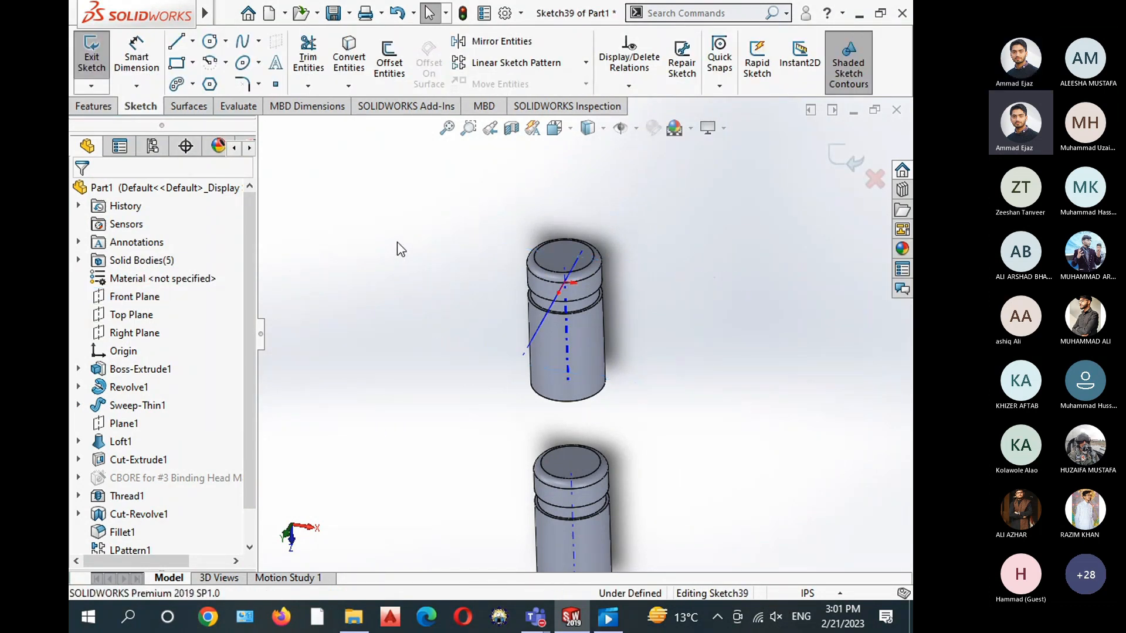
click(562, 129)
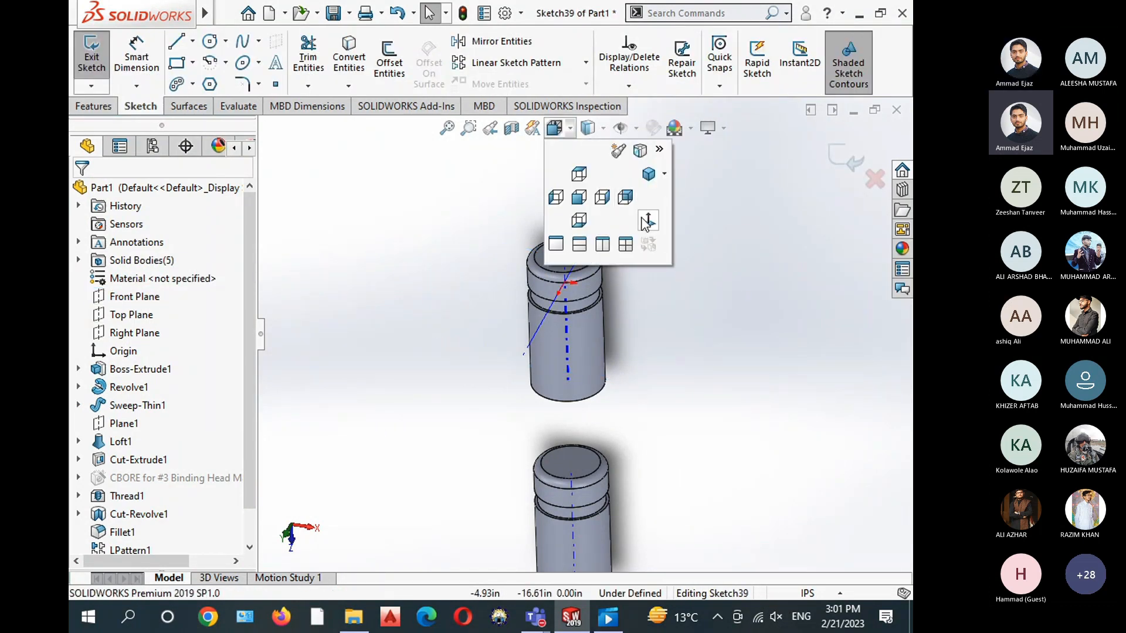
click(633, 198)
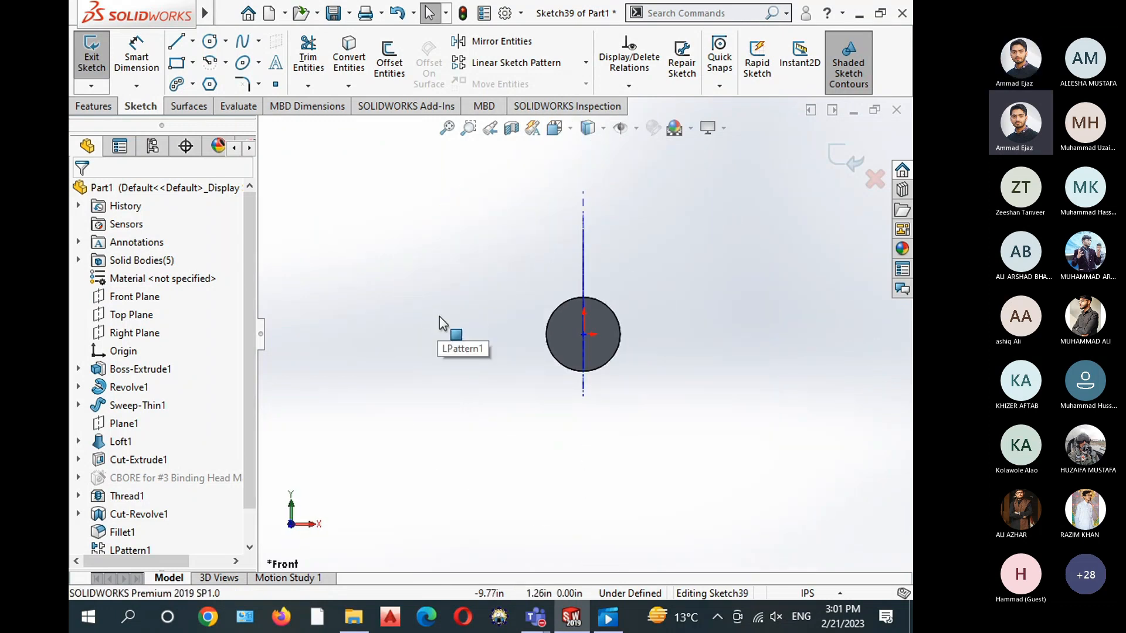
key(l)
click(461, 308)
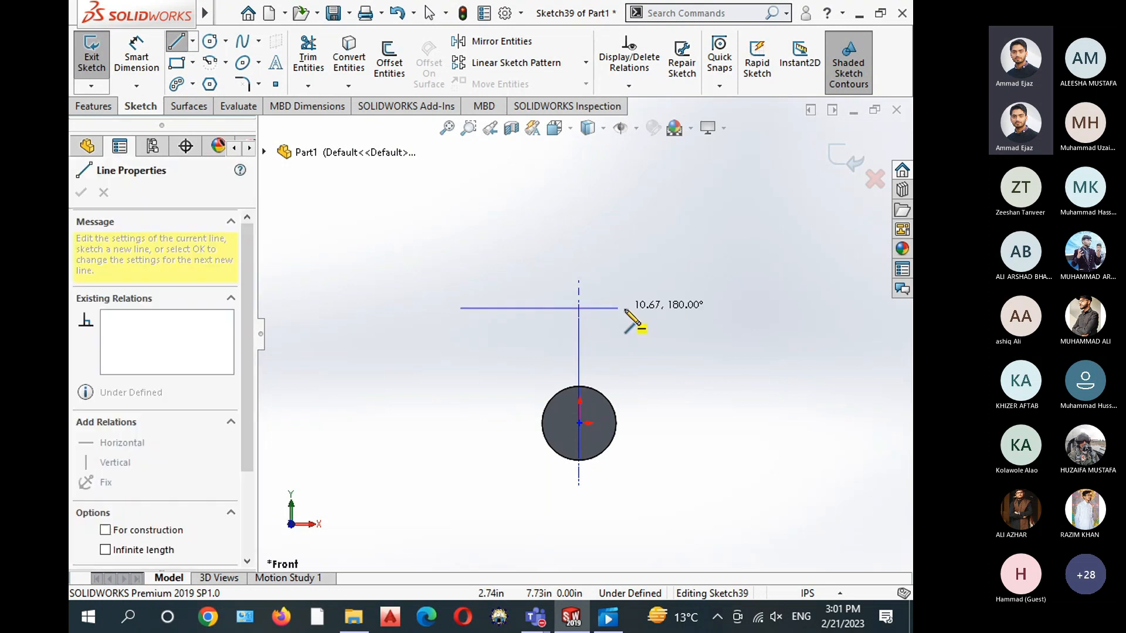
right_click(550, 262)
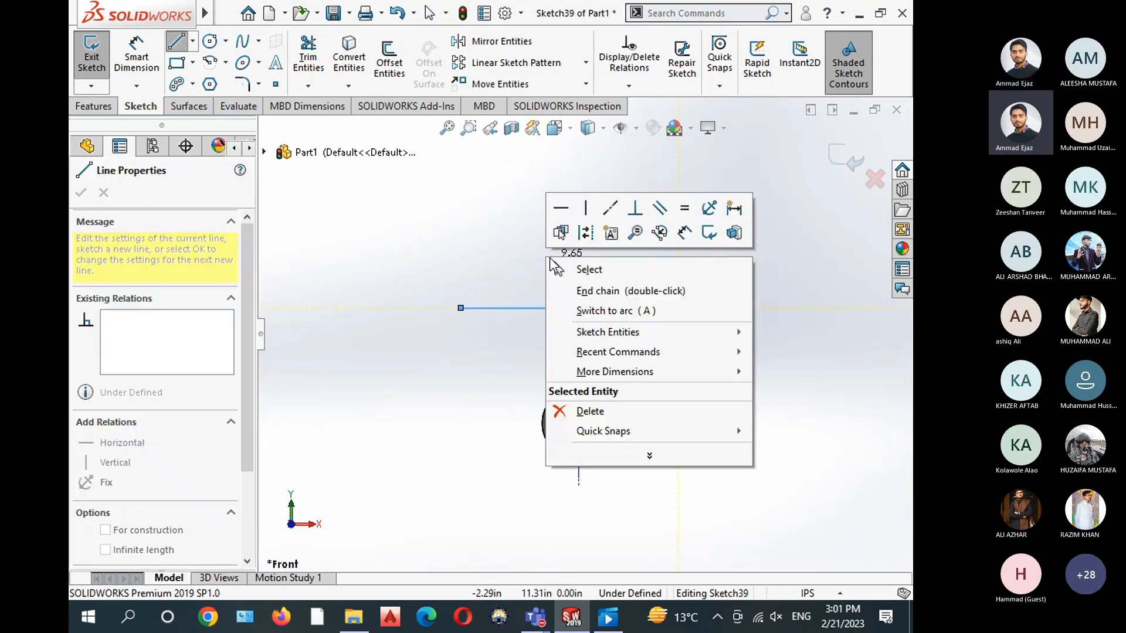
click(584, 234)
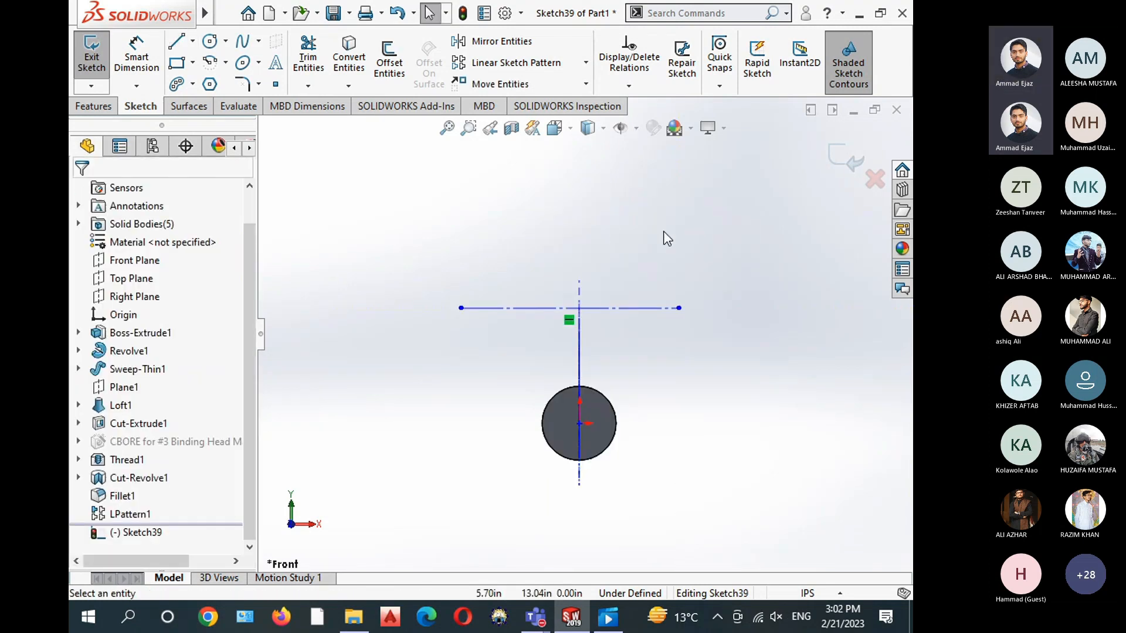
mouse_move(696, 263)
middle_down()
mouse_move(663, 301)
mouse_move(650, 342)
middle_up()
click(729, 340)
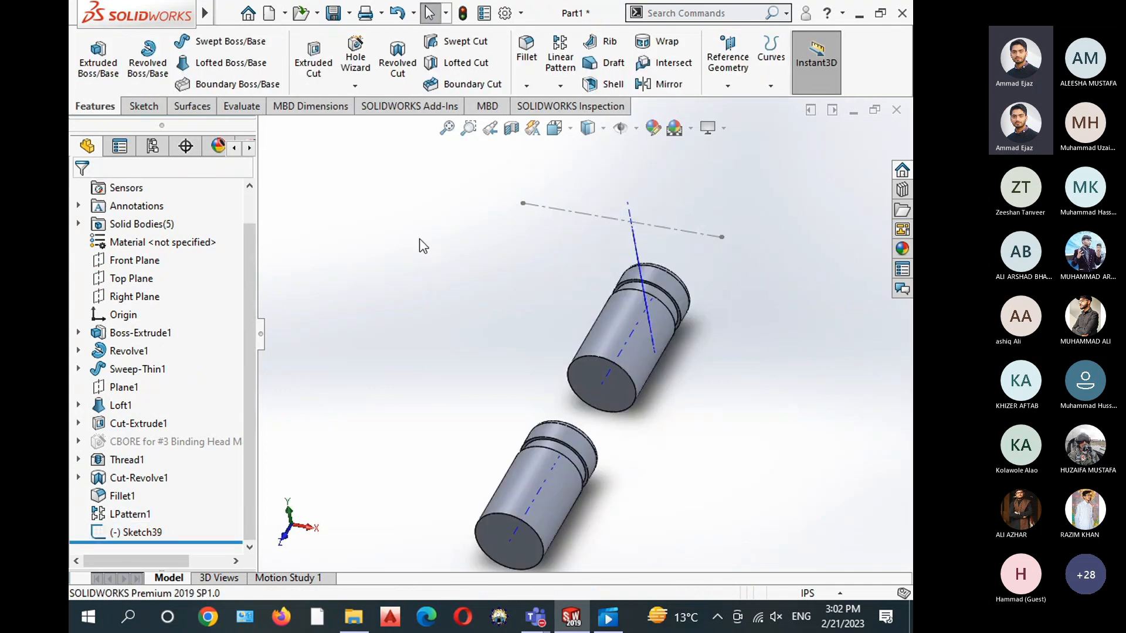
Start a circular pattern about the horizontal construction line with the upper cylinder as the body to pattern
click(560, 86)
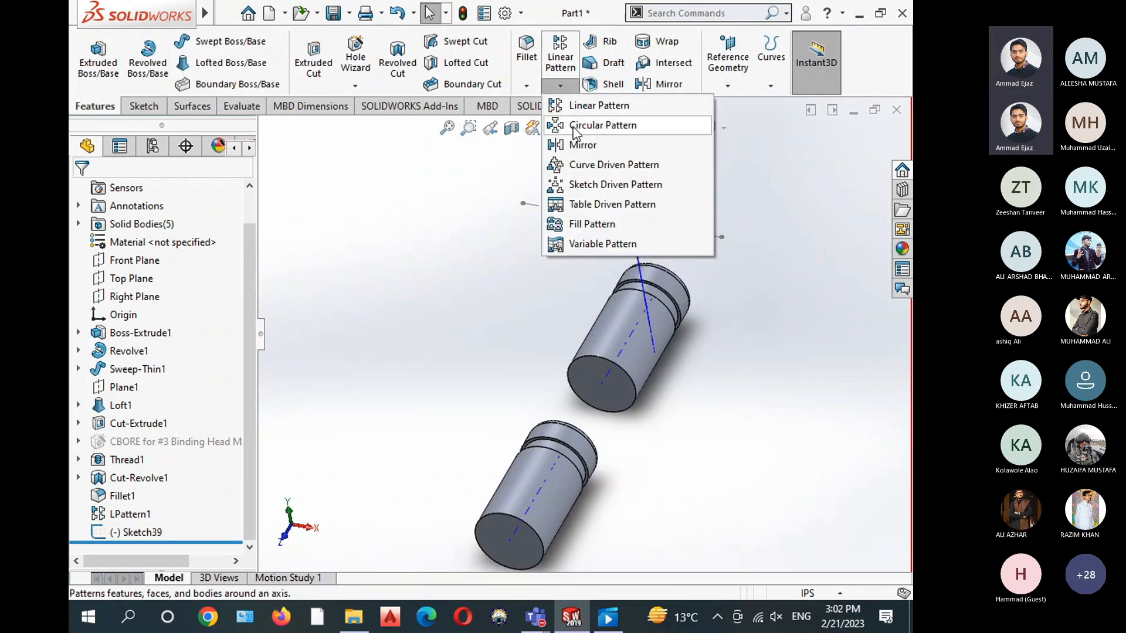
click(603, 125)
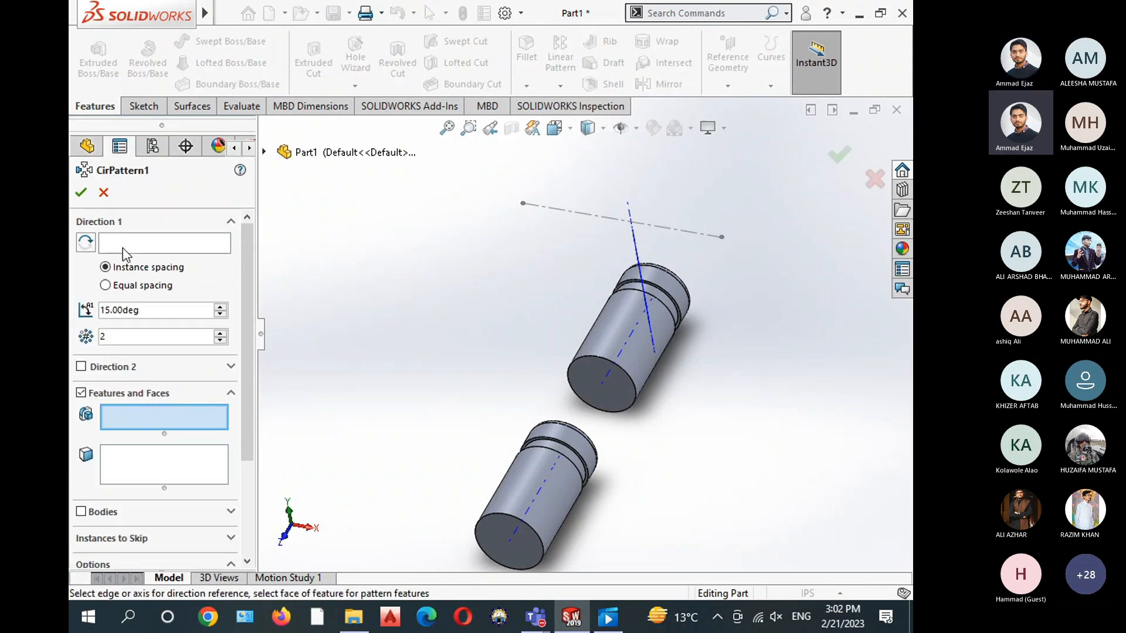
click(556, 211)
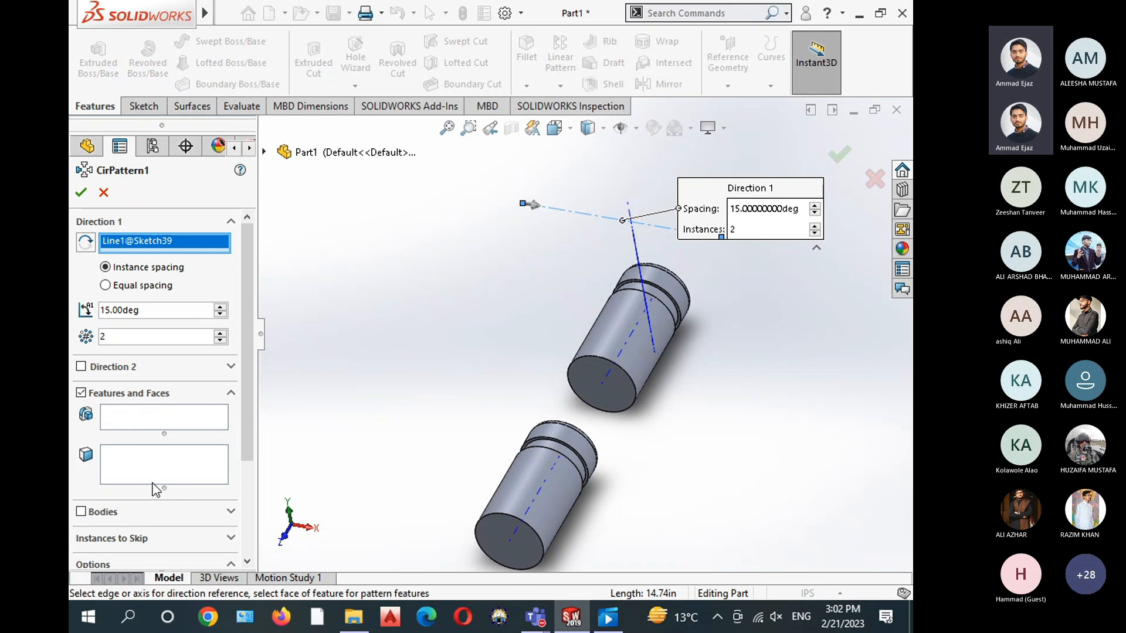
click(80, 511)
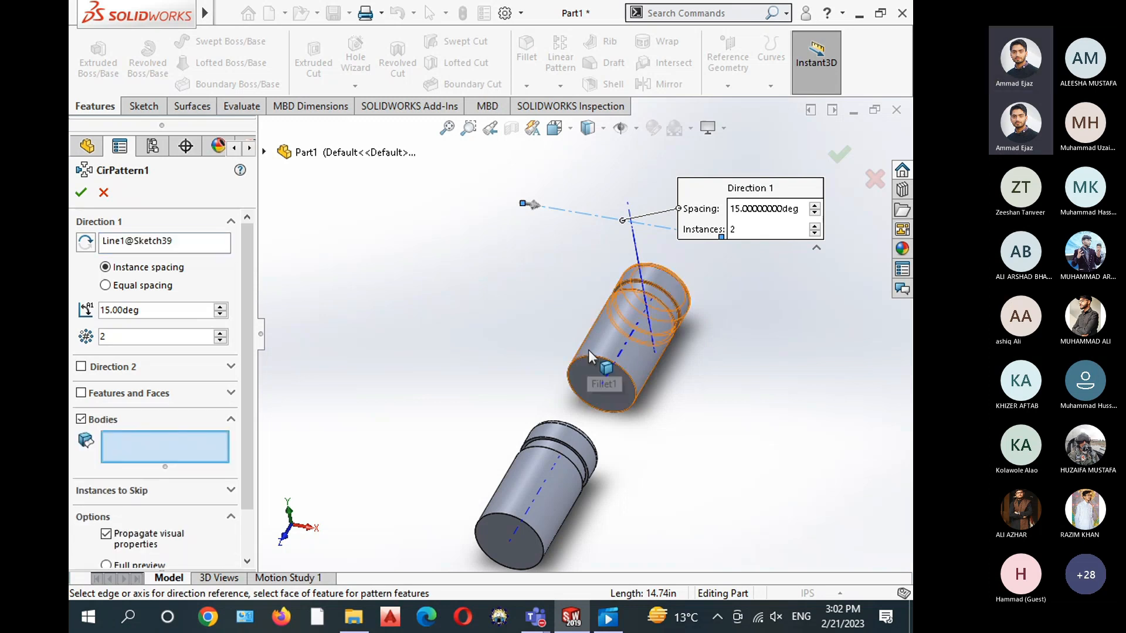
click(589, 349)
Set the circular pattern to equal spacing over 360 degrees with 4 instances and create it
middle_drag(603, 359, 511, 312)
scroll(707, 334, down, 1)
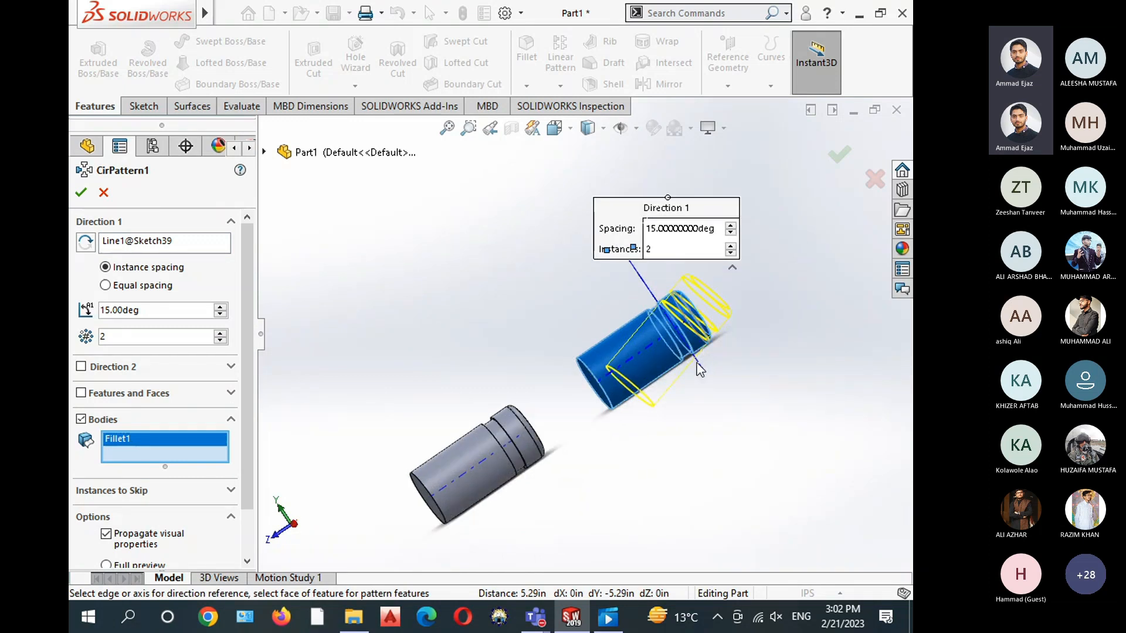
ctrl+middle_drag(726, 362, 692, 425)
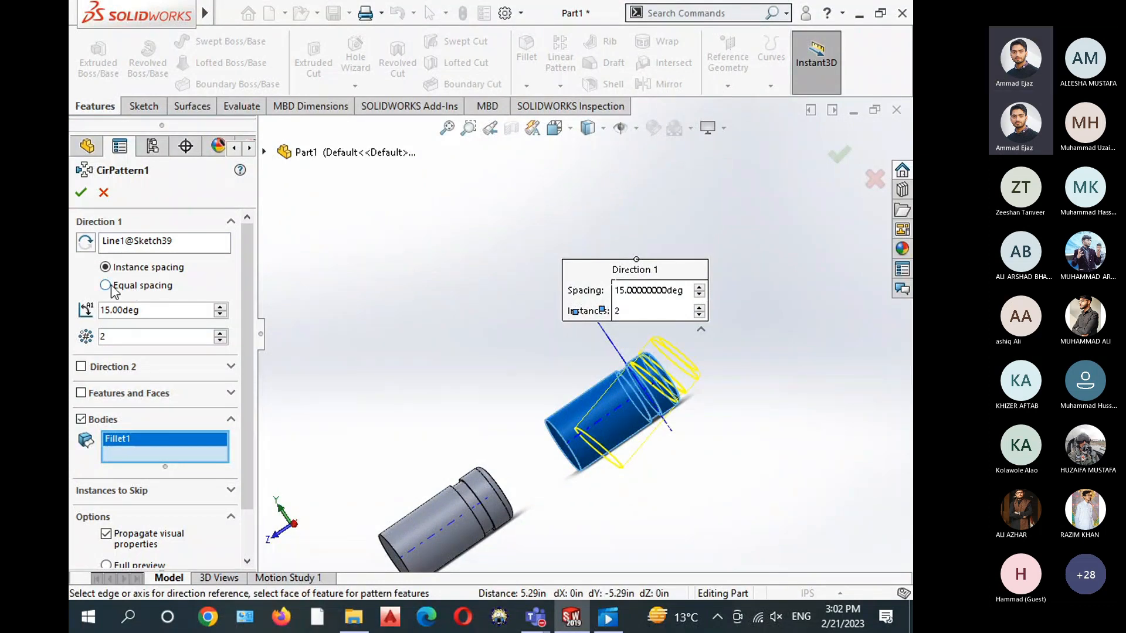
scroll(586, 381, up, 1)
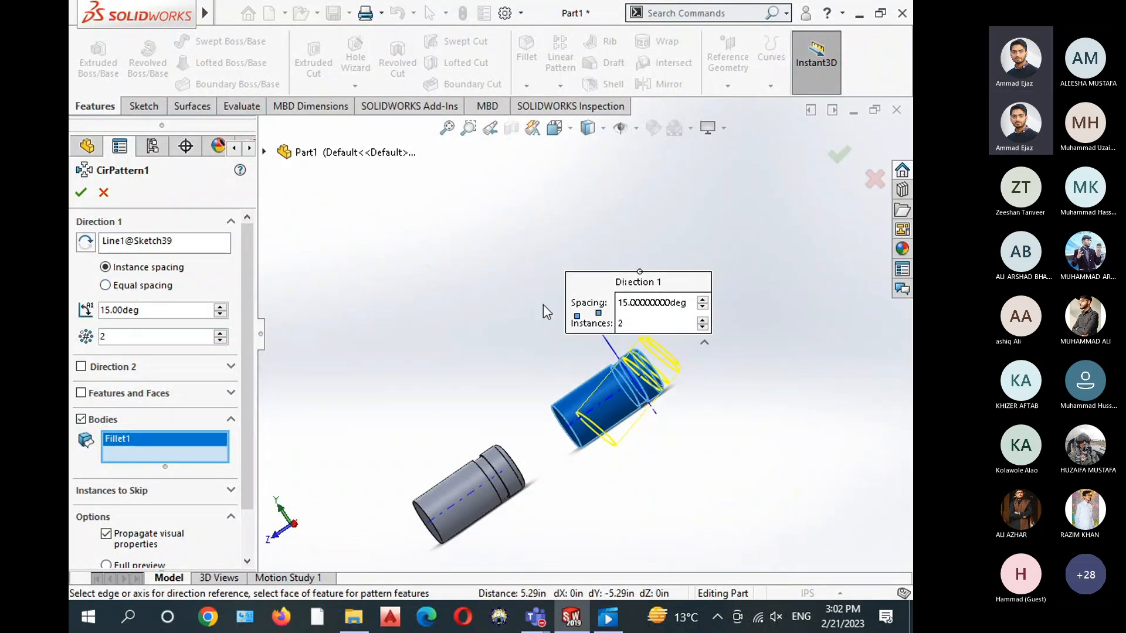
click(106, 286)
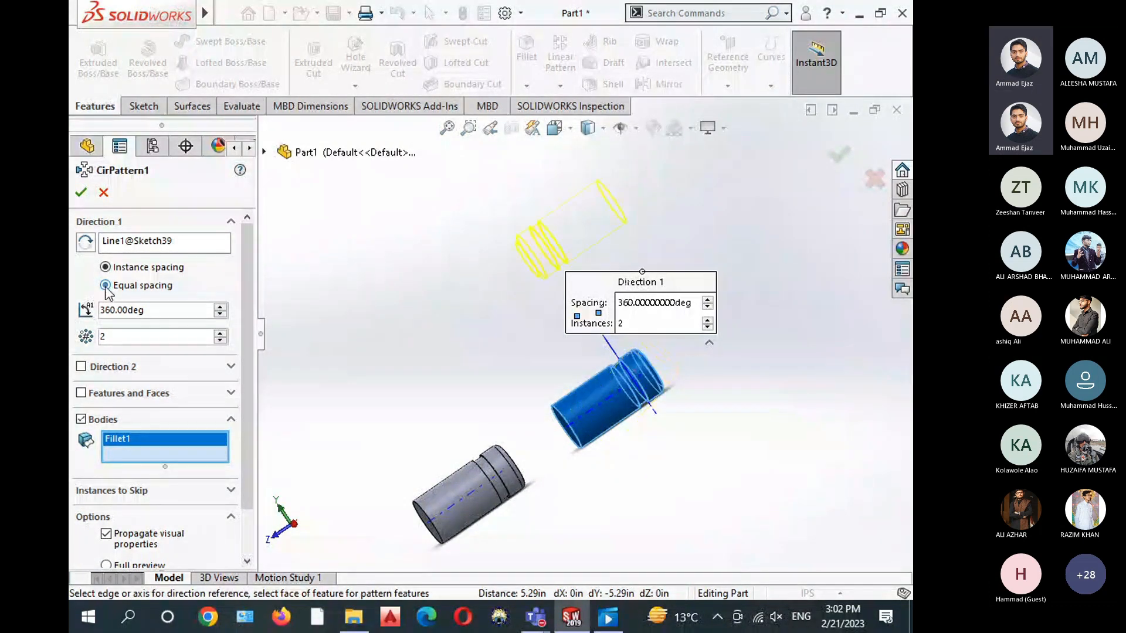
click(221, 333)
click(221, 333)
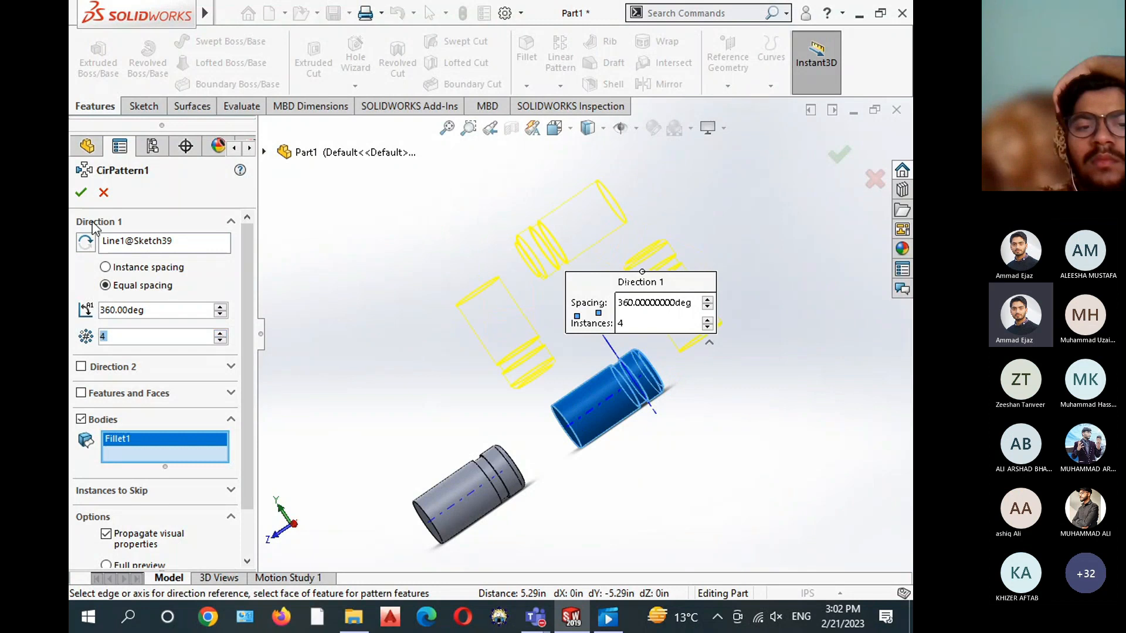
click(80, 194)
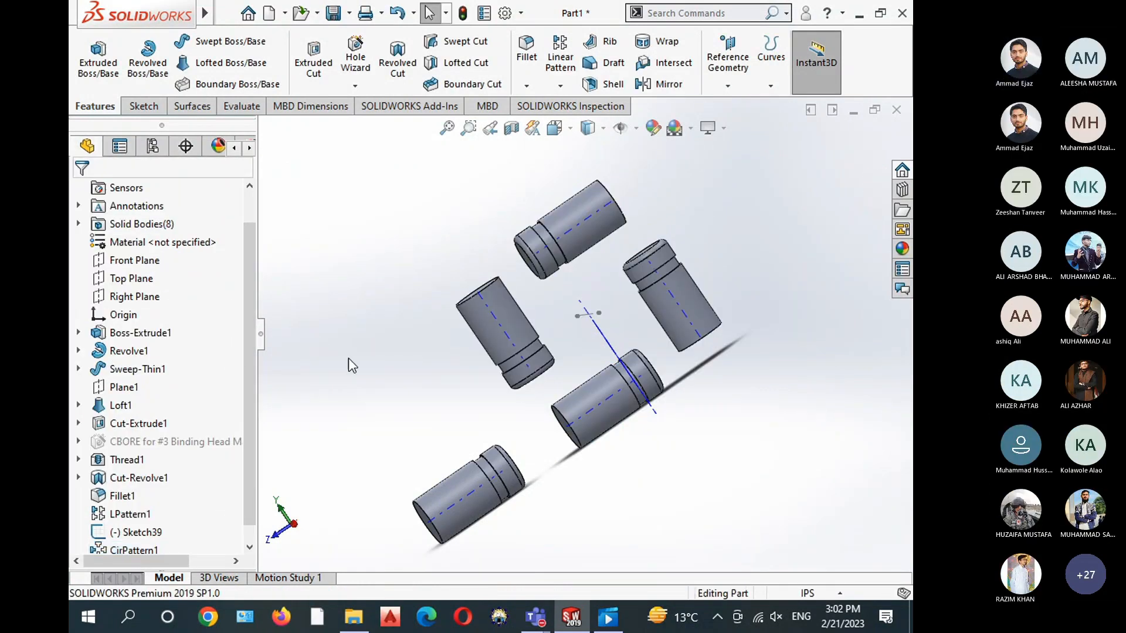
Examine the patterned cylinders around the construction line and show the model in isometric view
middle_drag(403, 374, 396, 380)
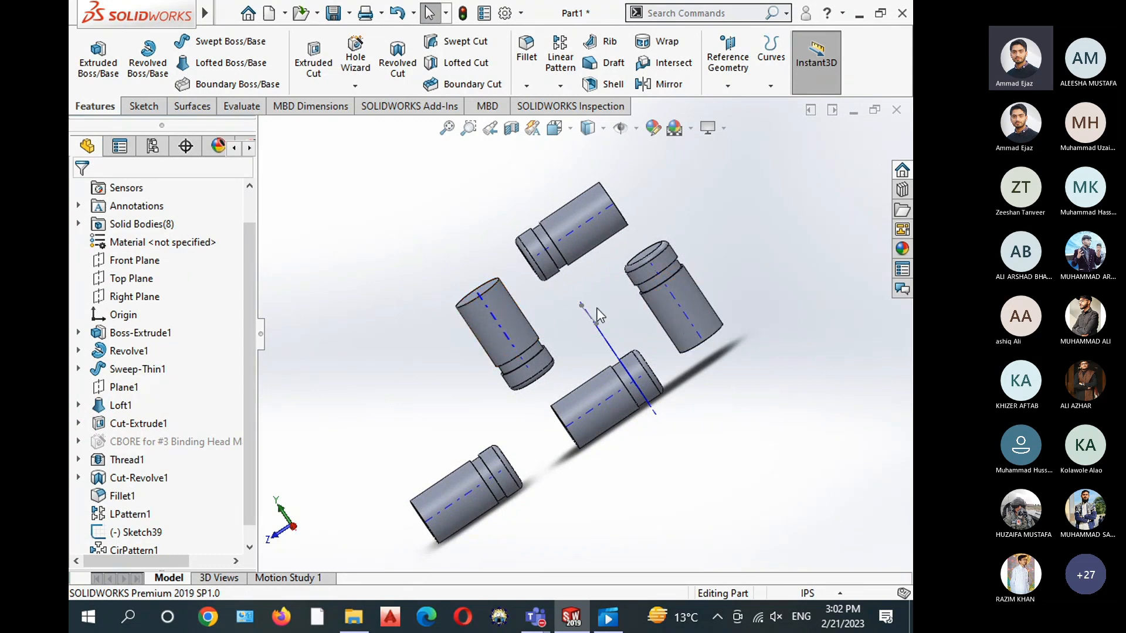
middle_drag(601, 314, 615, 324)
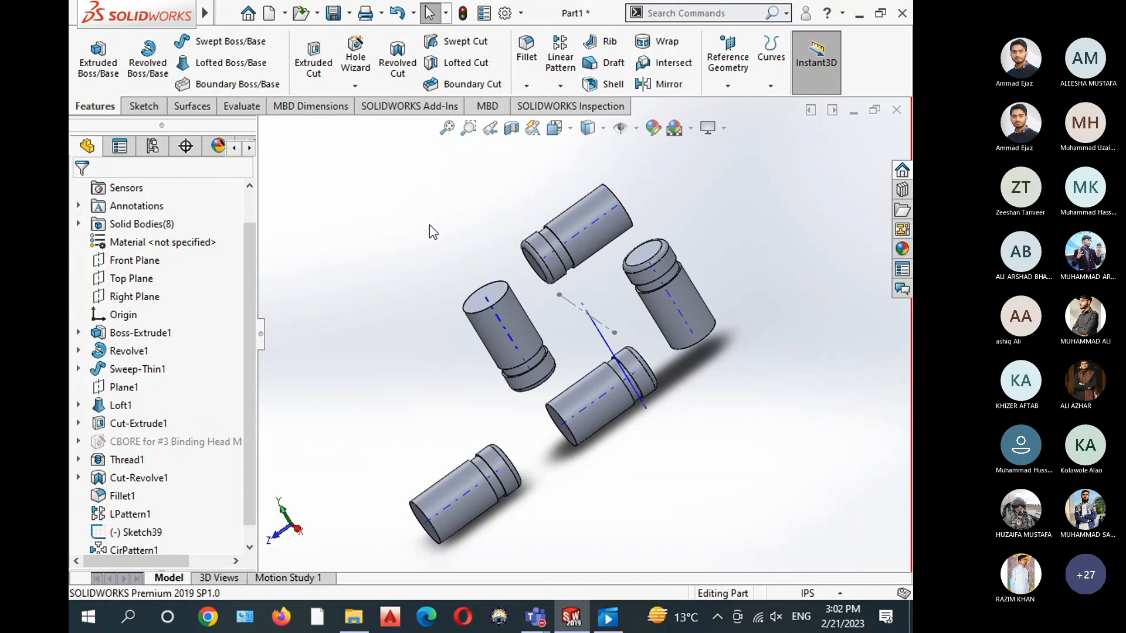
click(554, 128)
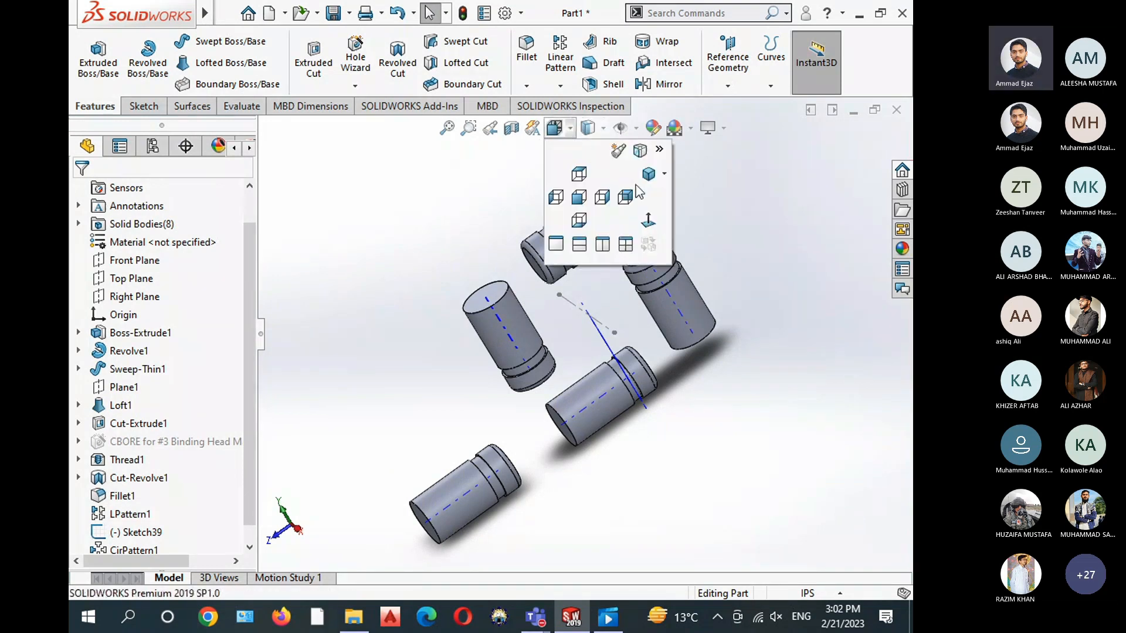
click(624, 197)
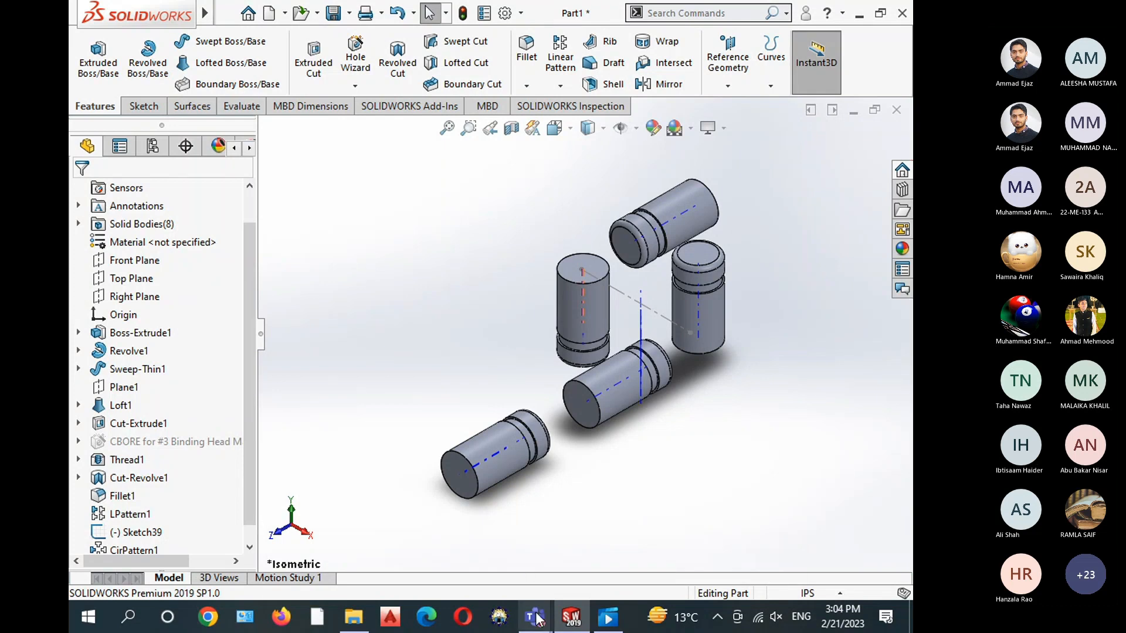
mouse_move(537, 618)
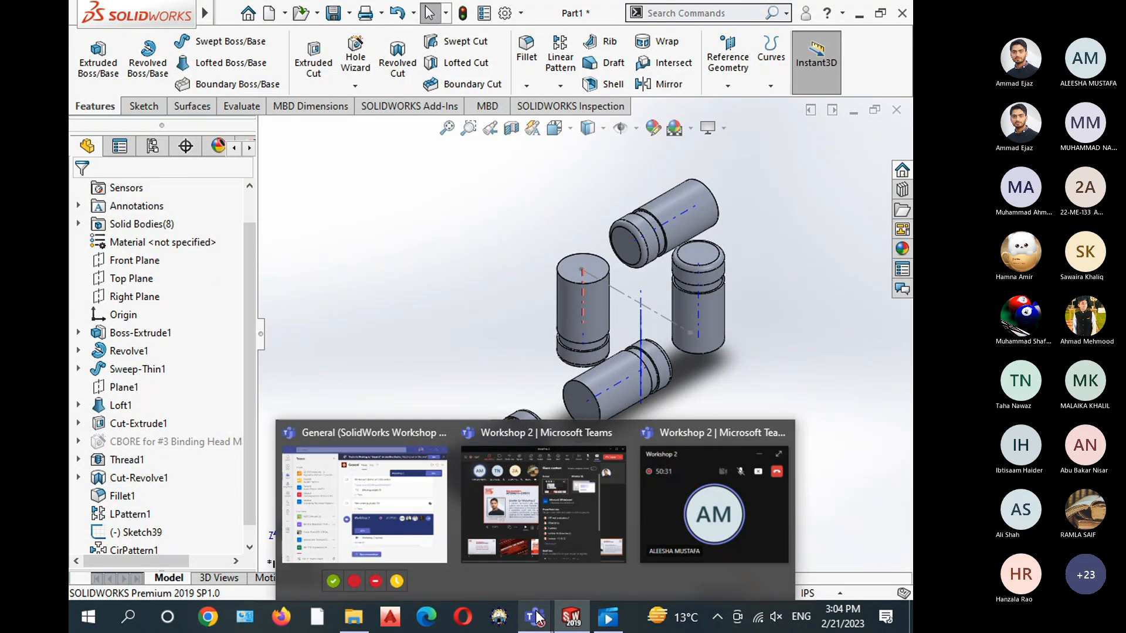
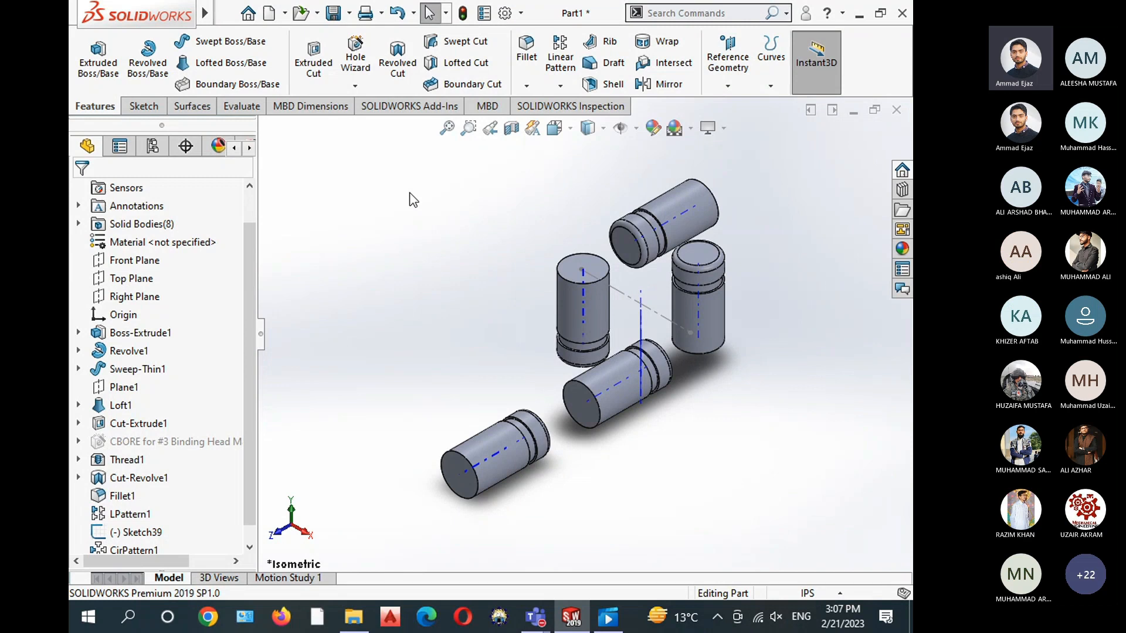
click(354, 86)
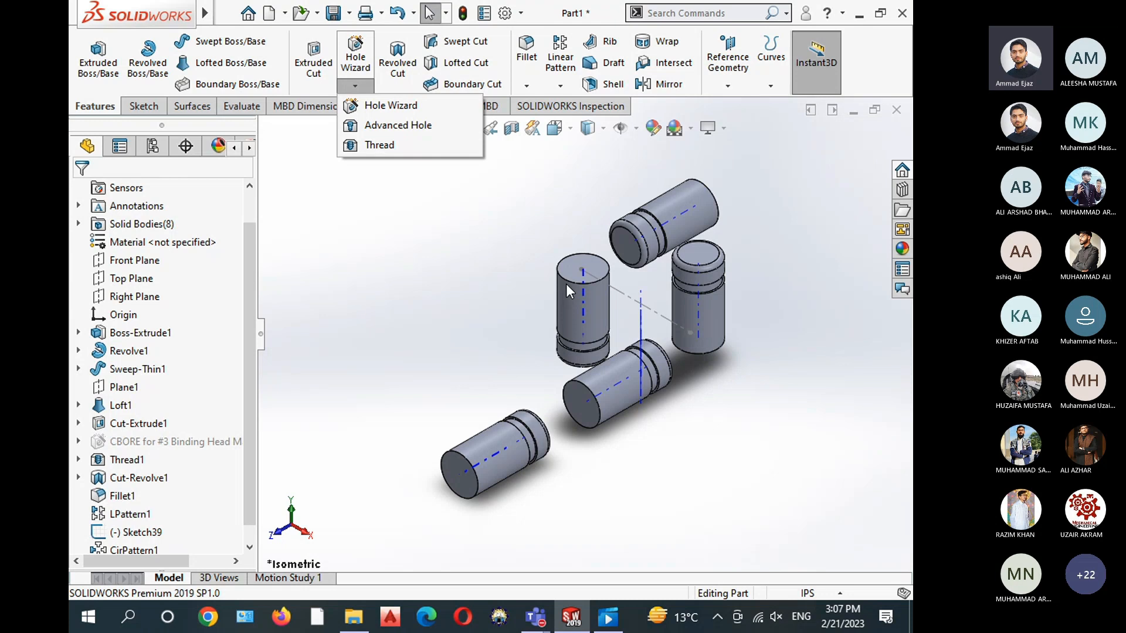
click(519, 288)
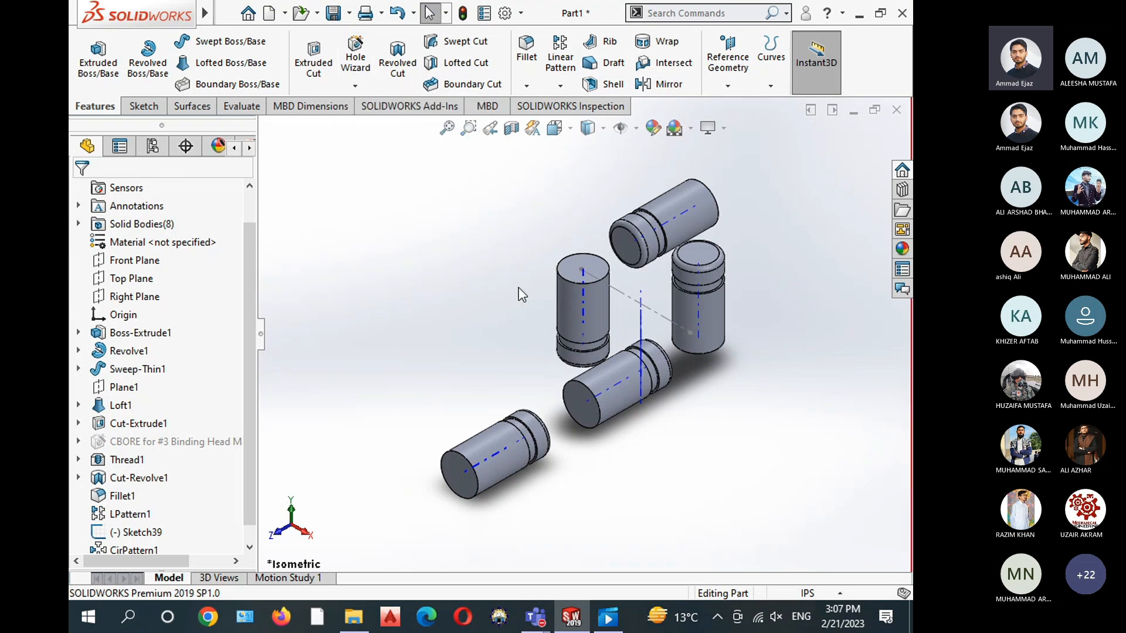
Create a 5 in blind cut thread, Inch Die size 3.5000-4, from the top edge of the upright cylinder without a rounded upper rim
scroll(518, 291, down, 6)
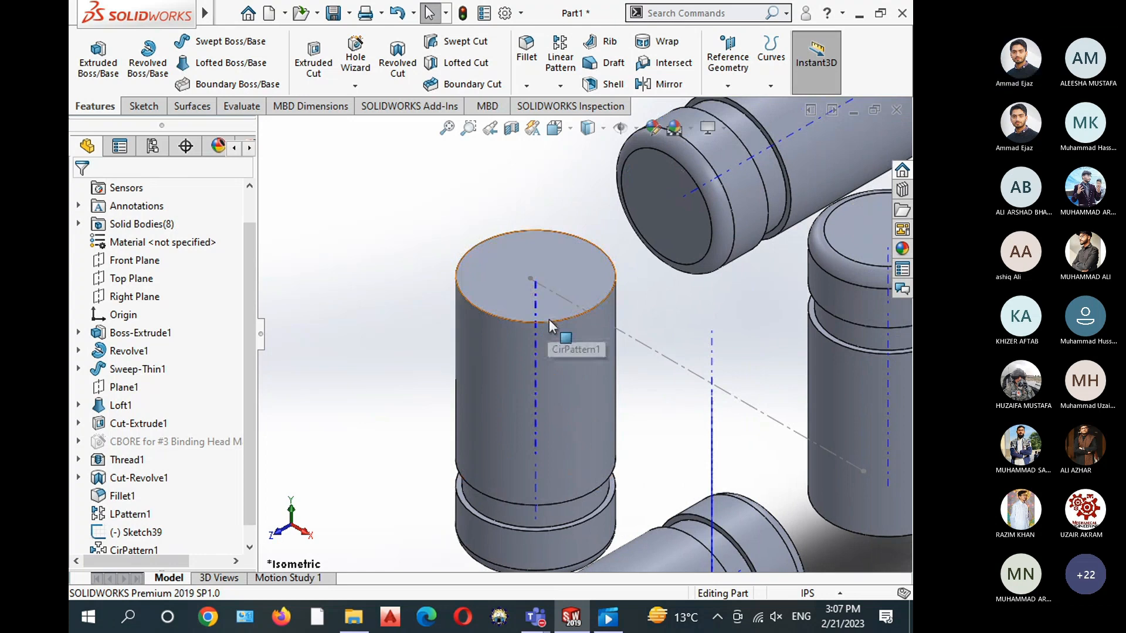
click(355, 86)
click(378, 146)
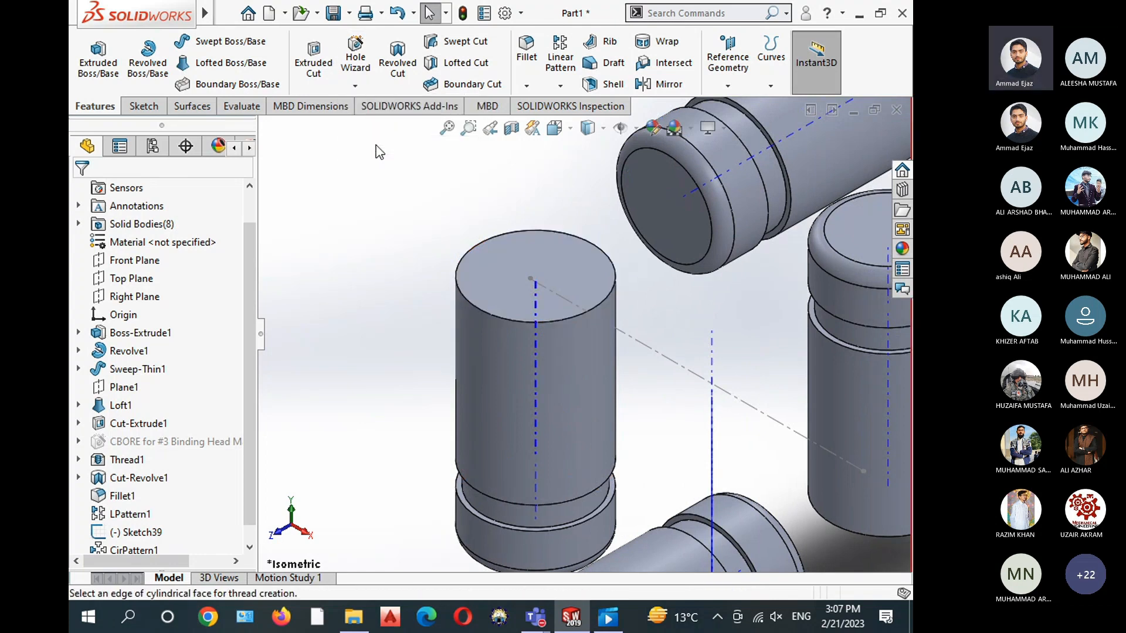
click(591, 327)
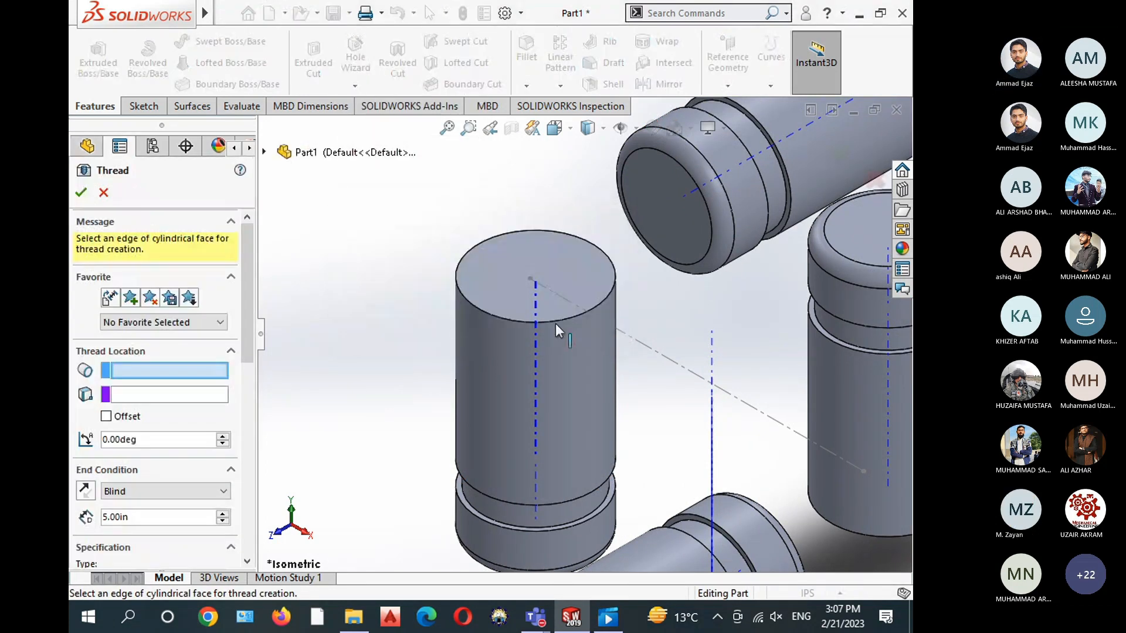
click(504, 319)
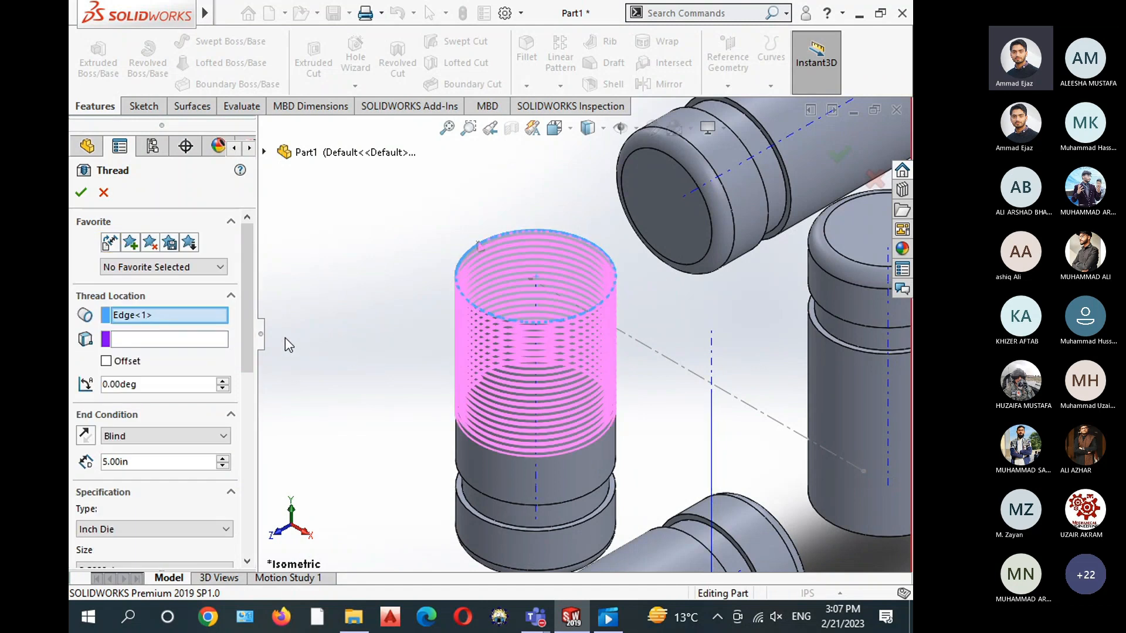
middle_drag(325, 350, 327, 314)
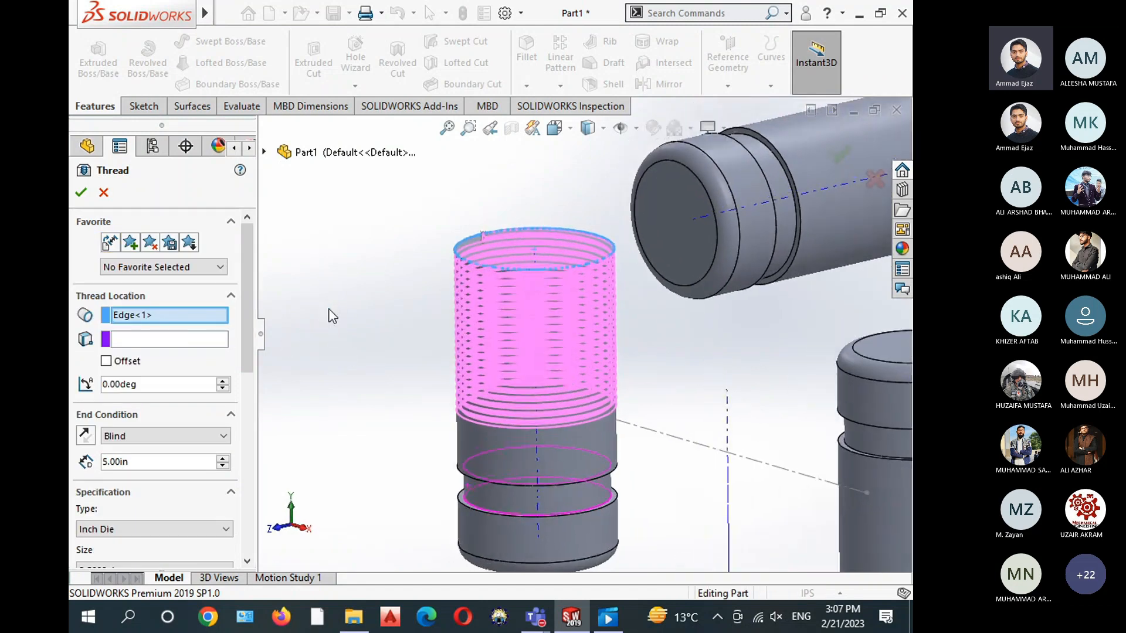
scroll(251, 343, down, 3)
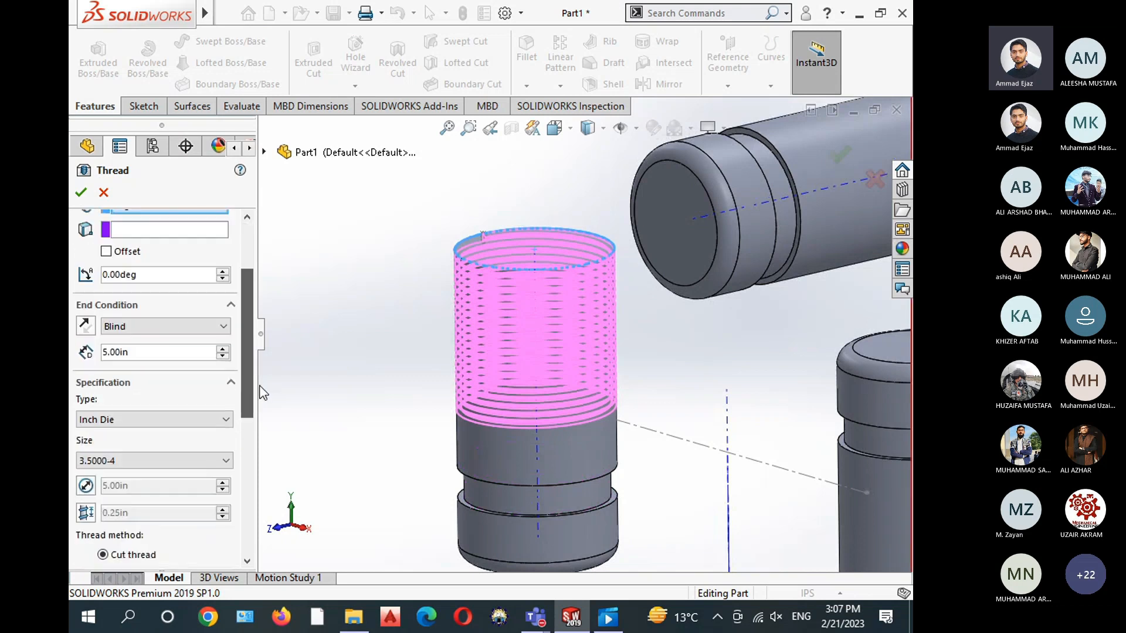
click(80, 192)
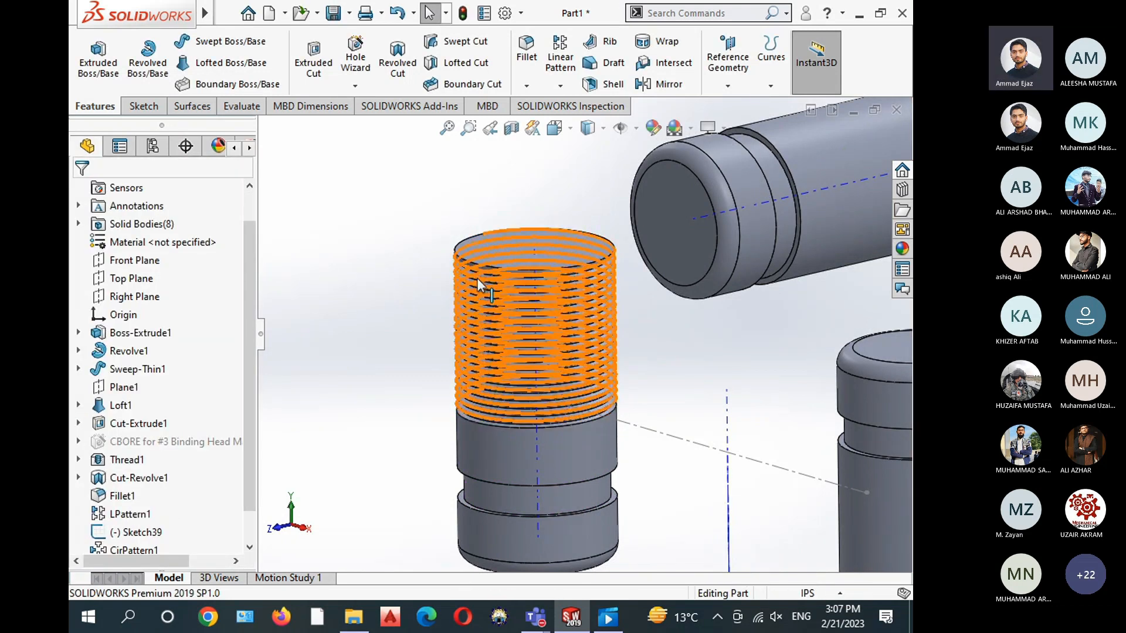
Examine the new external thread and show the whole model in isometric view
scroll(476, 278, down, 2)
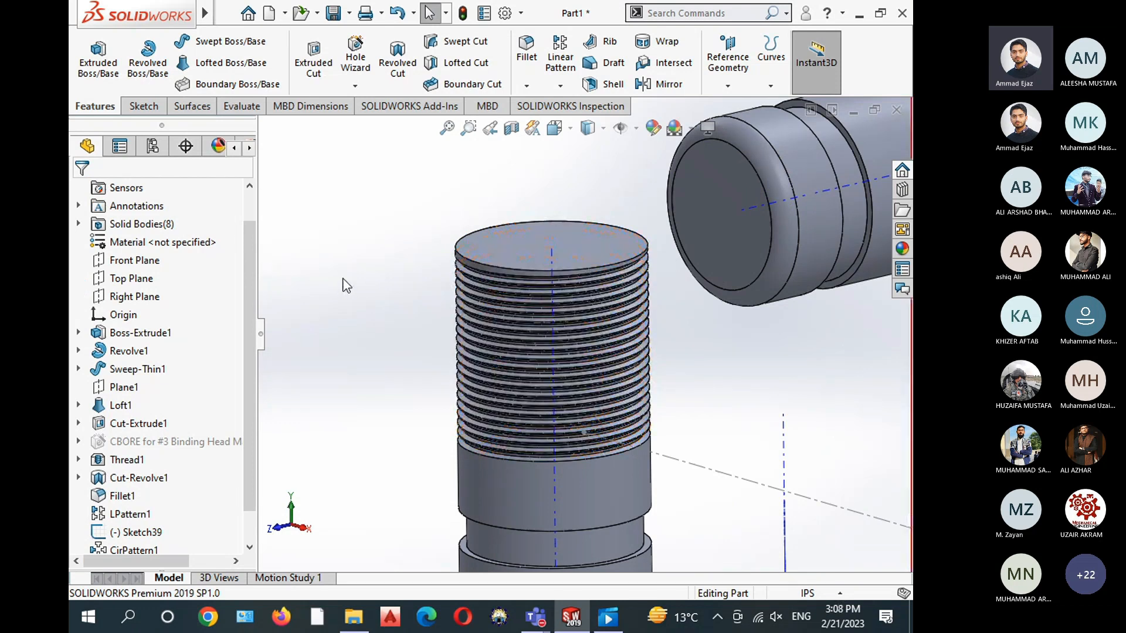
scroll(228, 426, down, 1)
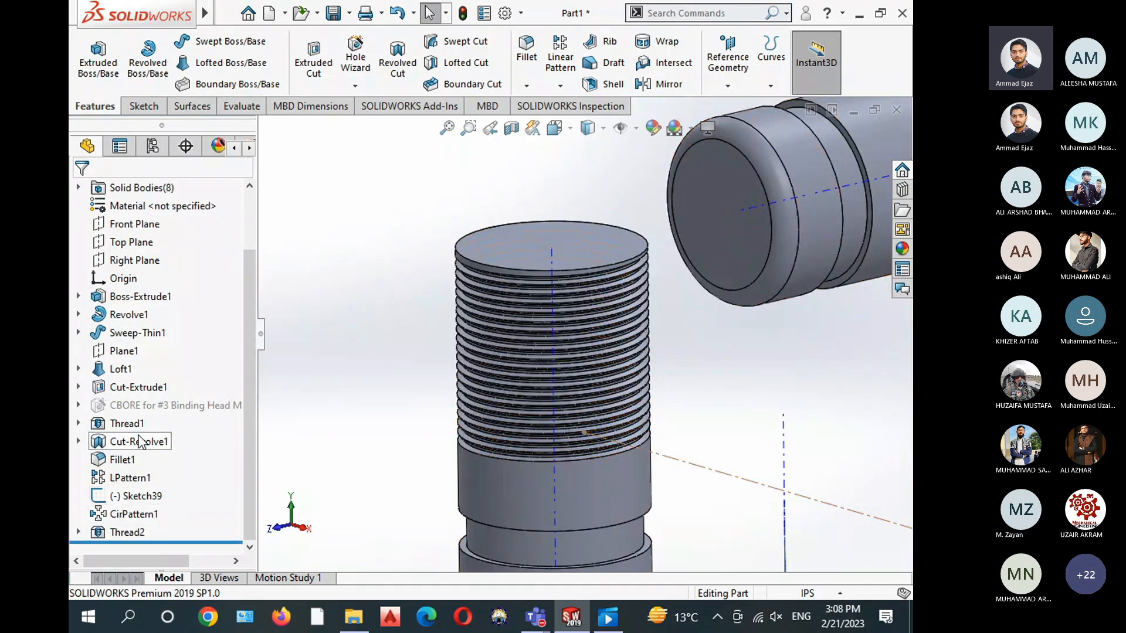
scroll(360, 374, up, 3)
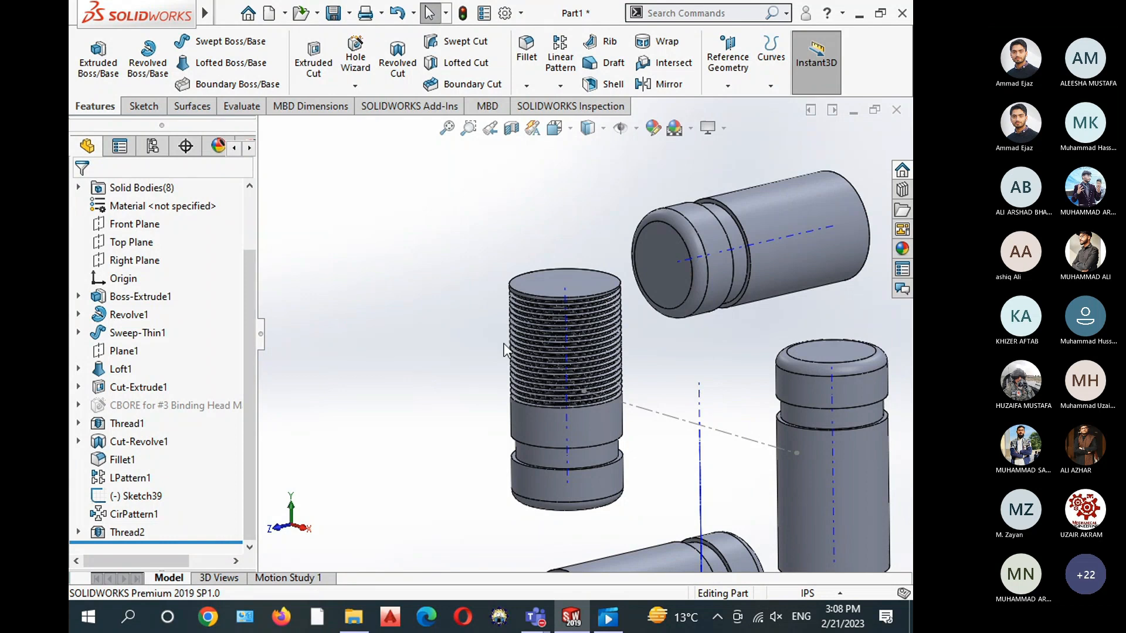
click(554, 128)
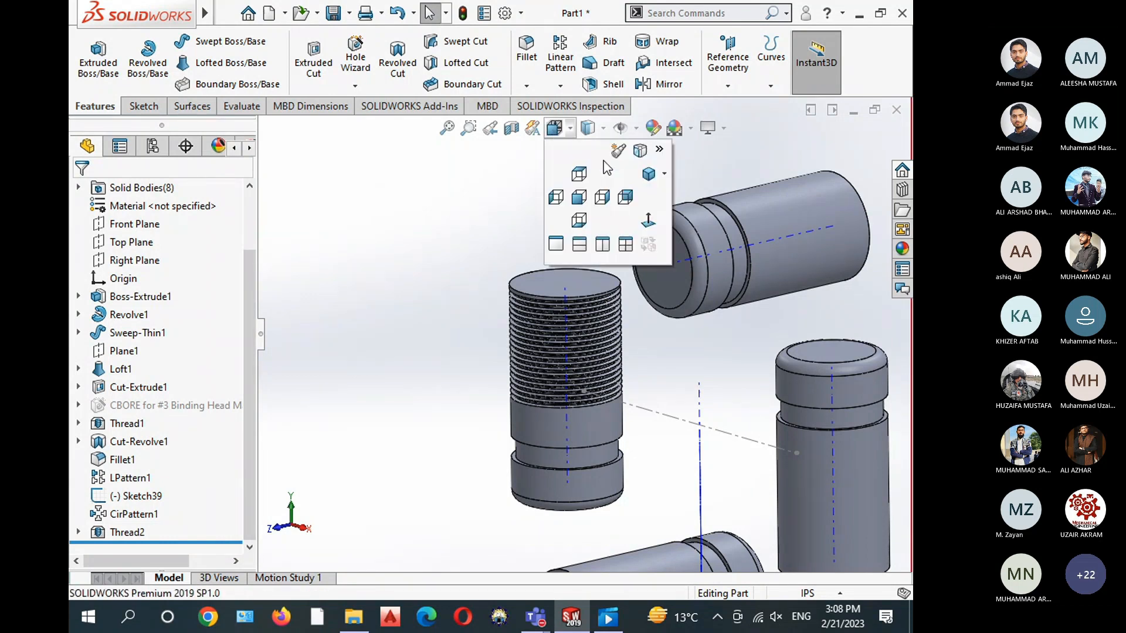
click(649, 173)
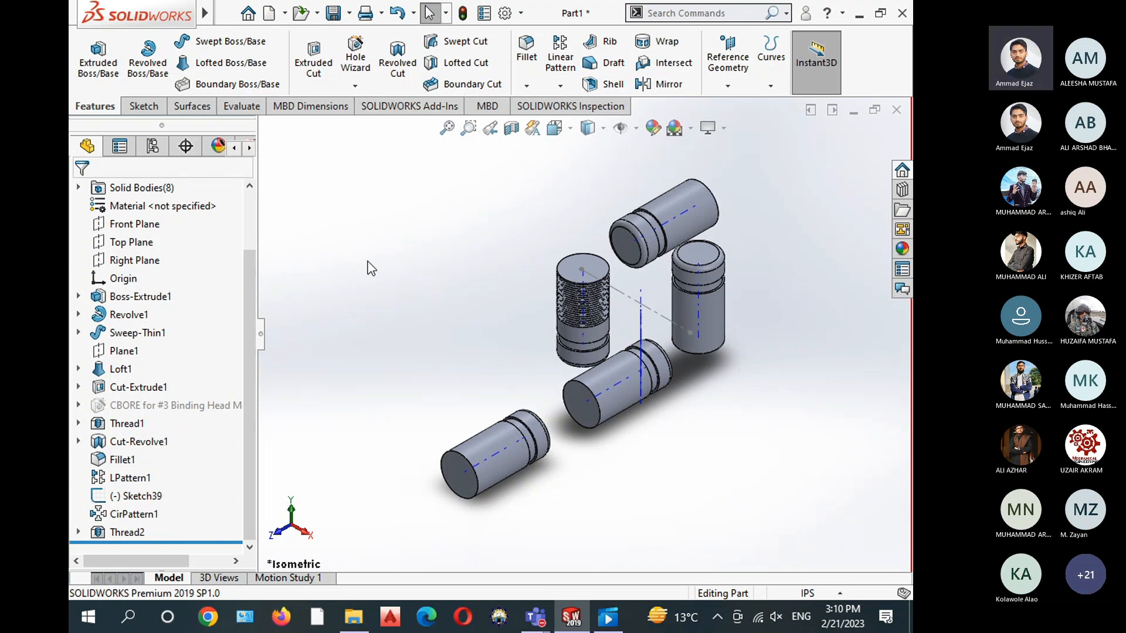
Hide the Fillet1, LPattern1, CirPattern1[2] and Thread2 bodies, leaving only the upright unthreaded cylinder displayed
scroll(667, 294, down, 6)
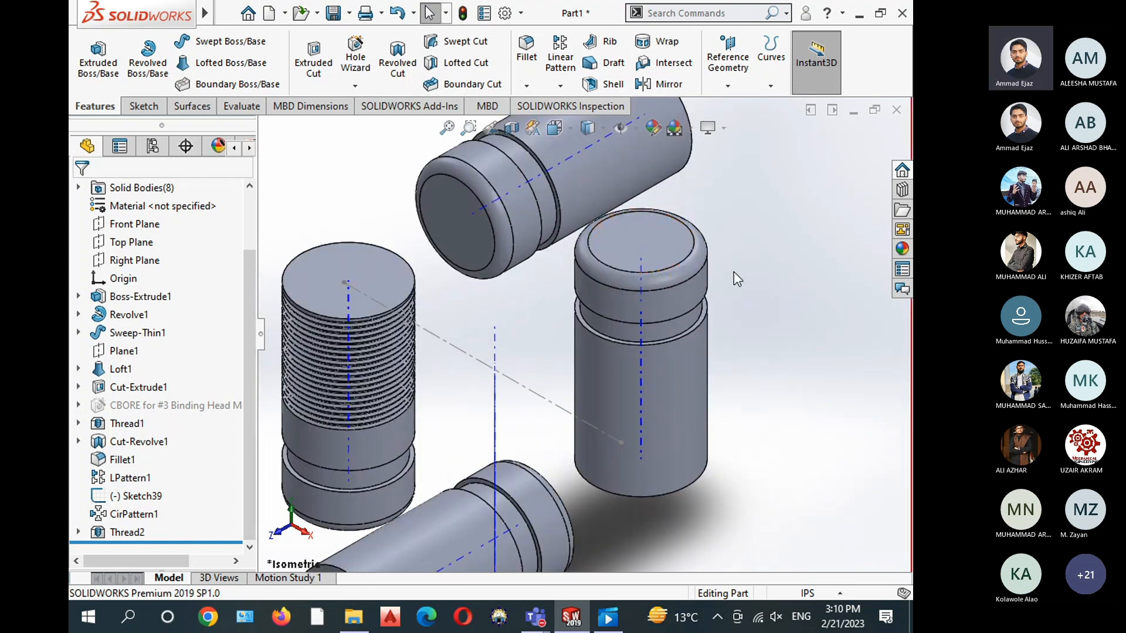
click(601, 182)
ctrl+click(370, 293)
ctrl+middle_drag(469, 421, 502, 321)
click(79, 187)
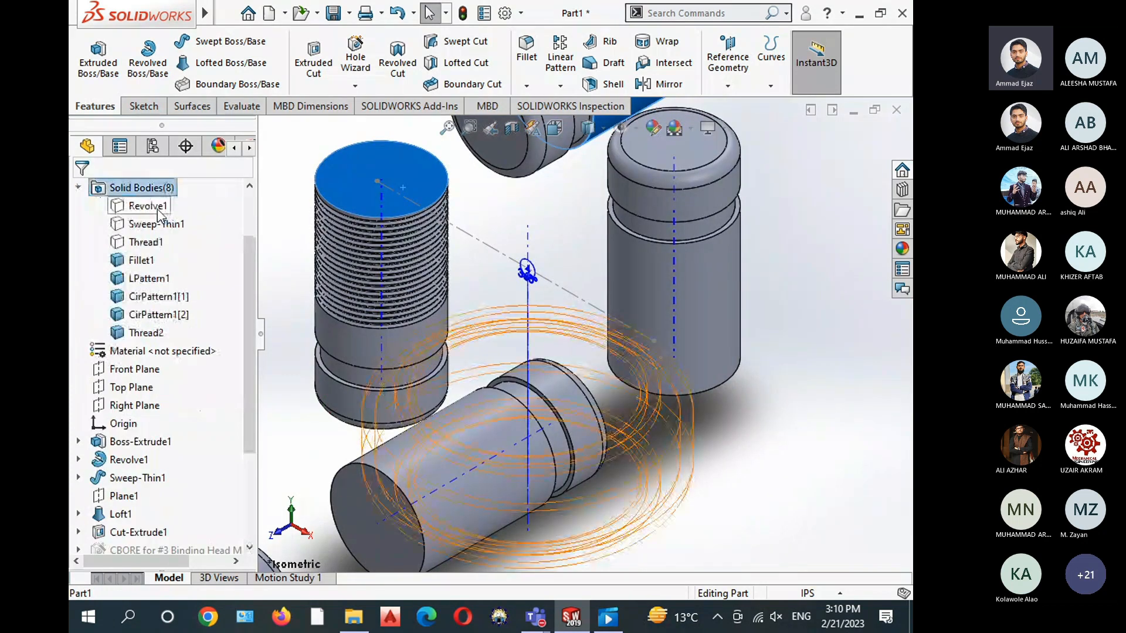
click(267, 232)
click(634, 272)
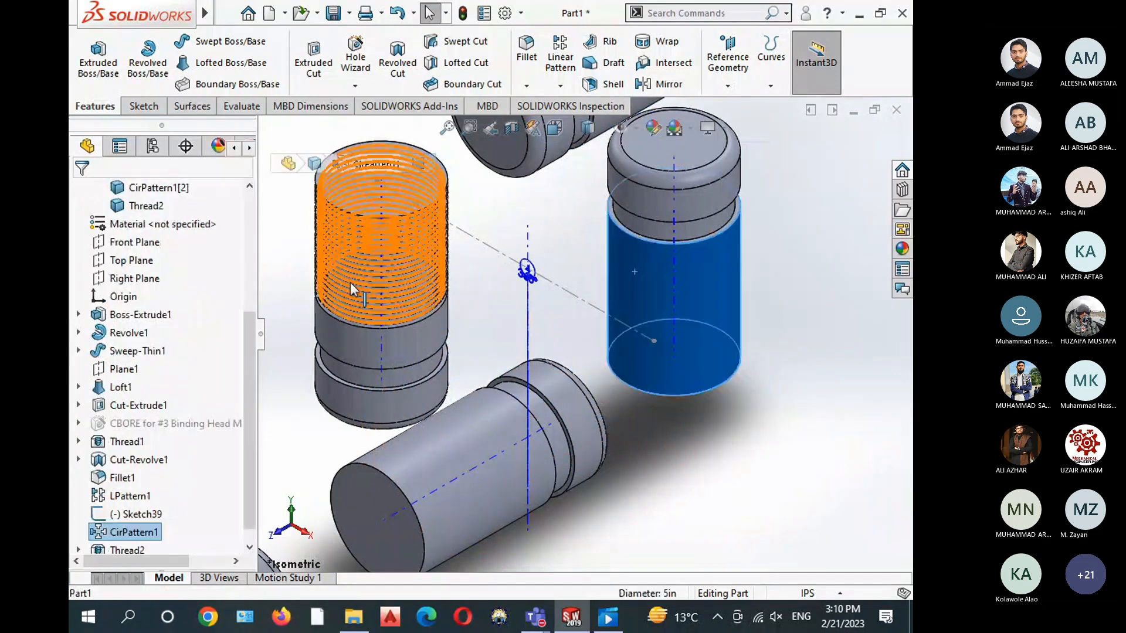
scroll(146, 281, up, 3)
click(158, 386)
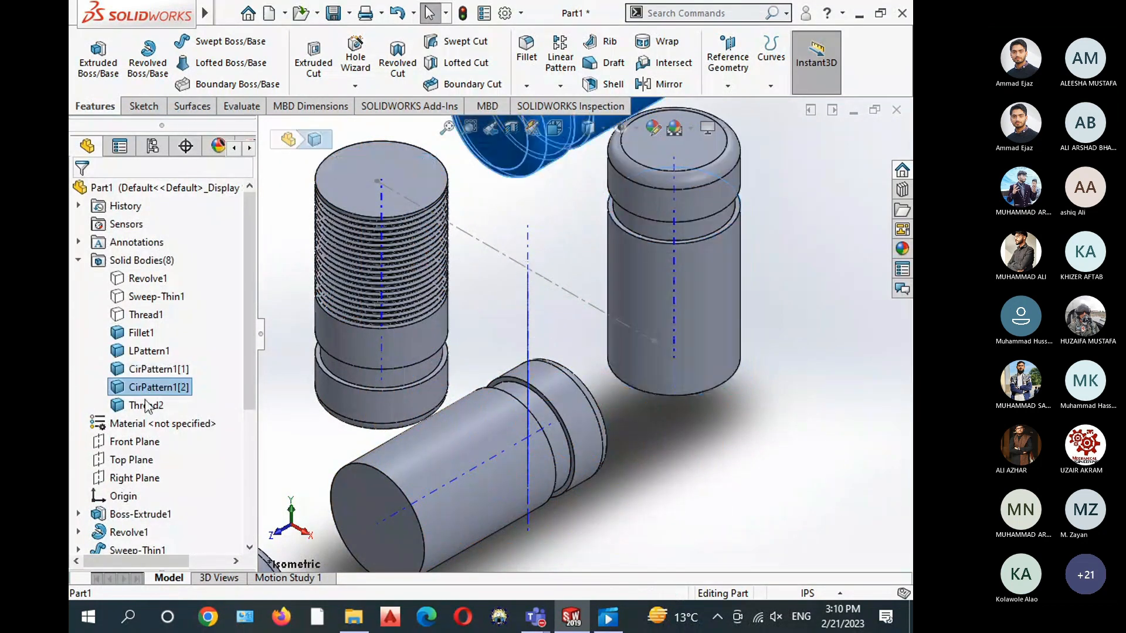
ctrl+click(146, 405)
ctrl+click(149, 350)
ctrl+click(144, 334)
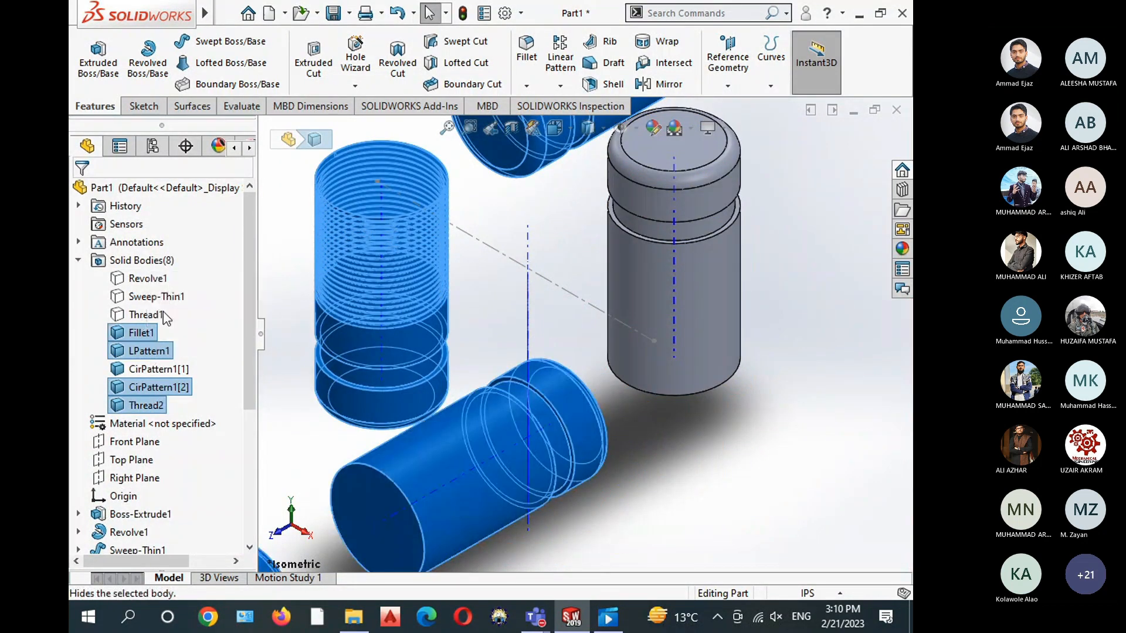
click(162, 311)
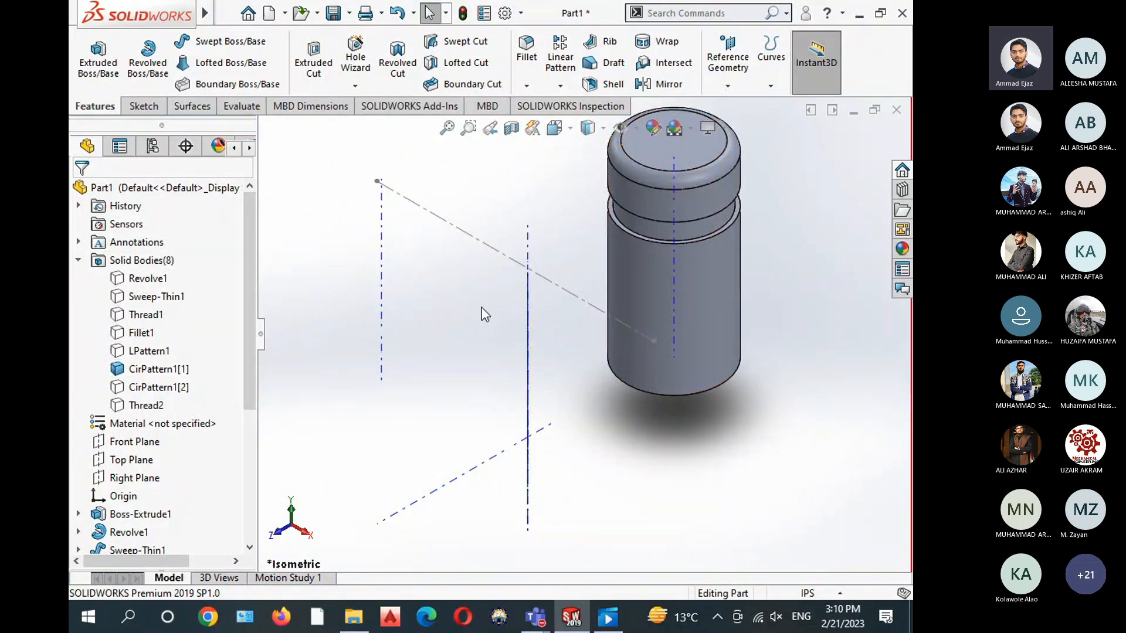
Turn off the display of the axes and sketch lines around the remaining cylinder
scroll(488, 307, up, 2)
scroll(499, 282, up, 2)
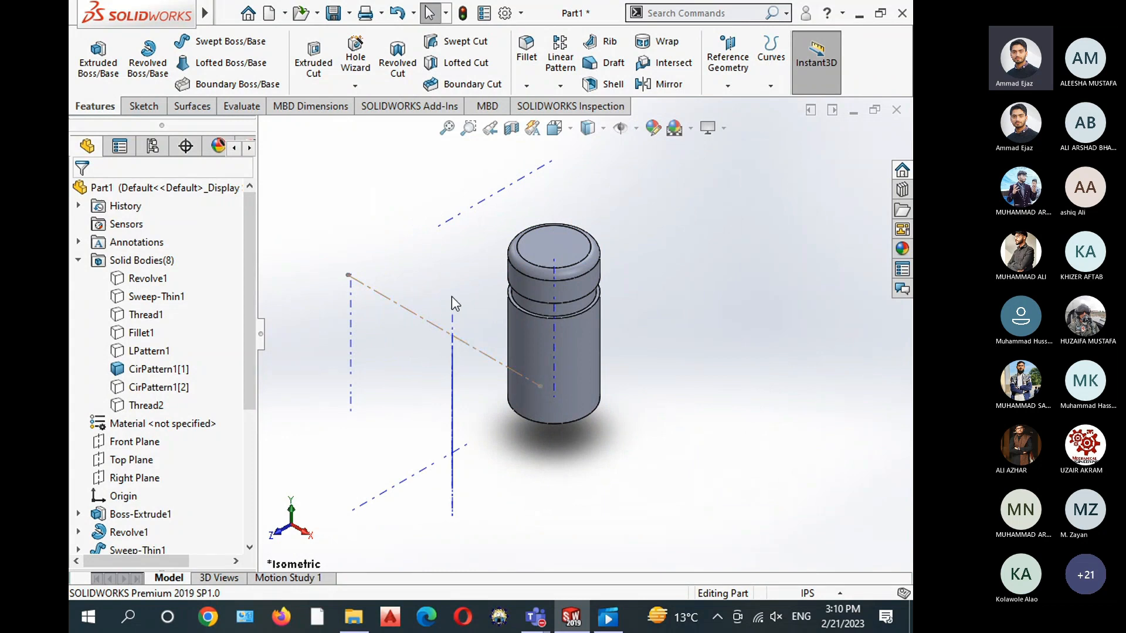
click(620, 127)
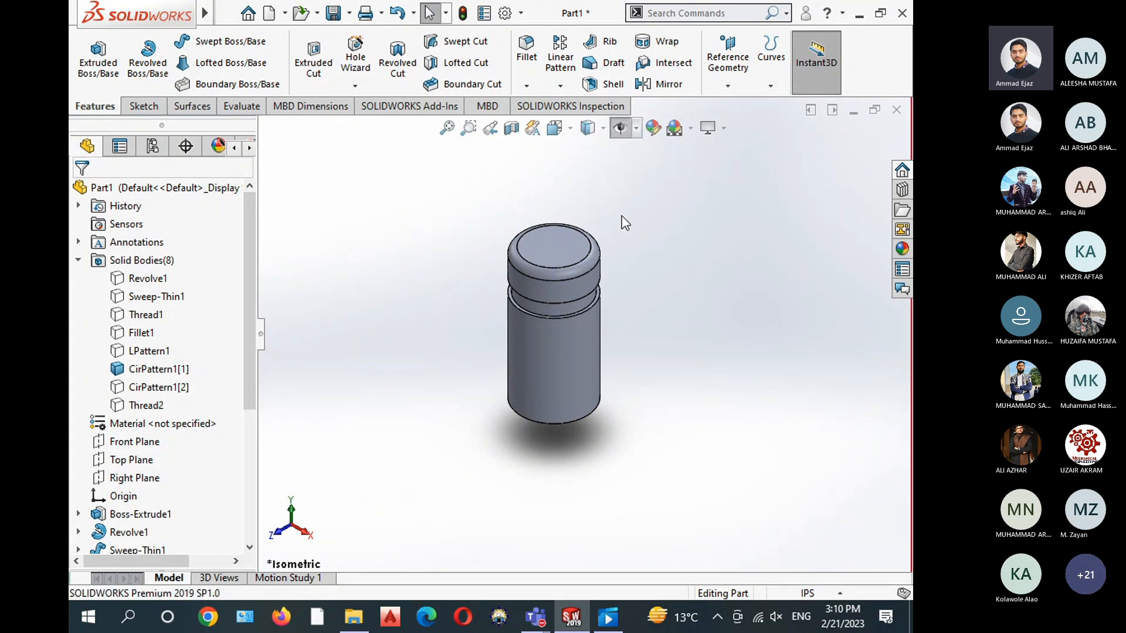
Sketch a circle about 2.5 in in diameter on the cylinder's top face, concentric with its circular edge
scroll(616, 244, down, 3)
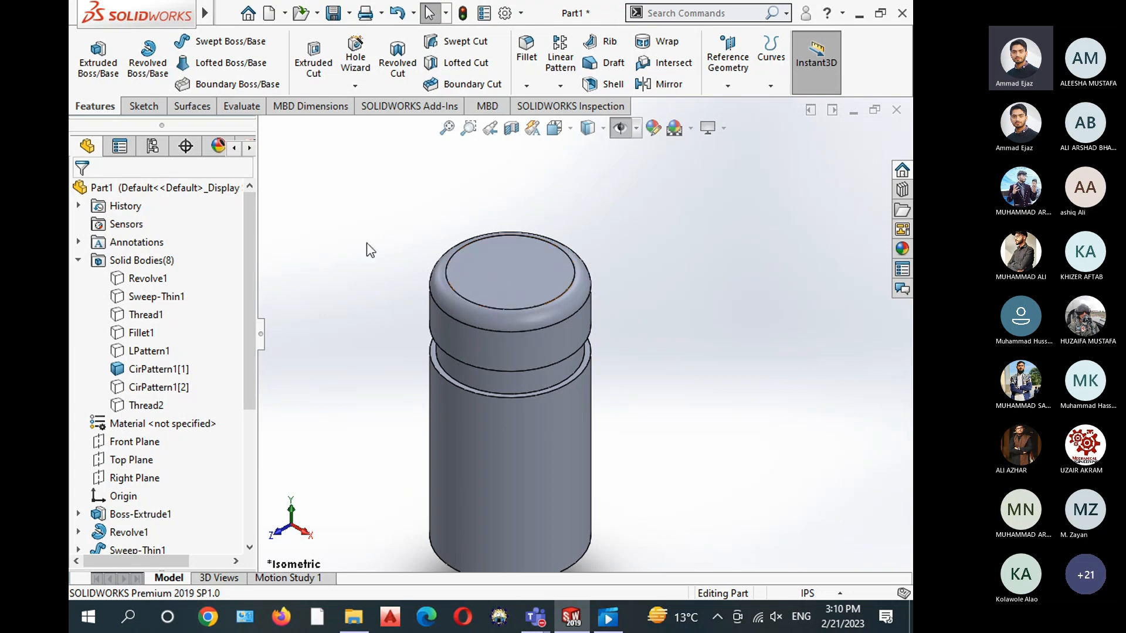
click(144, 105)
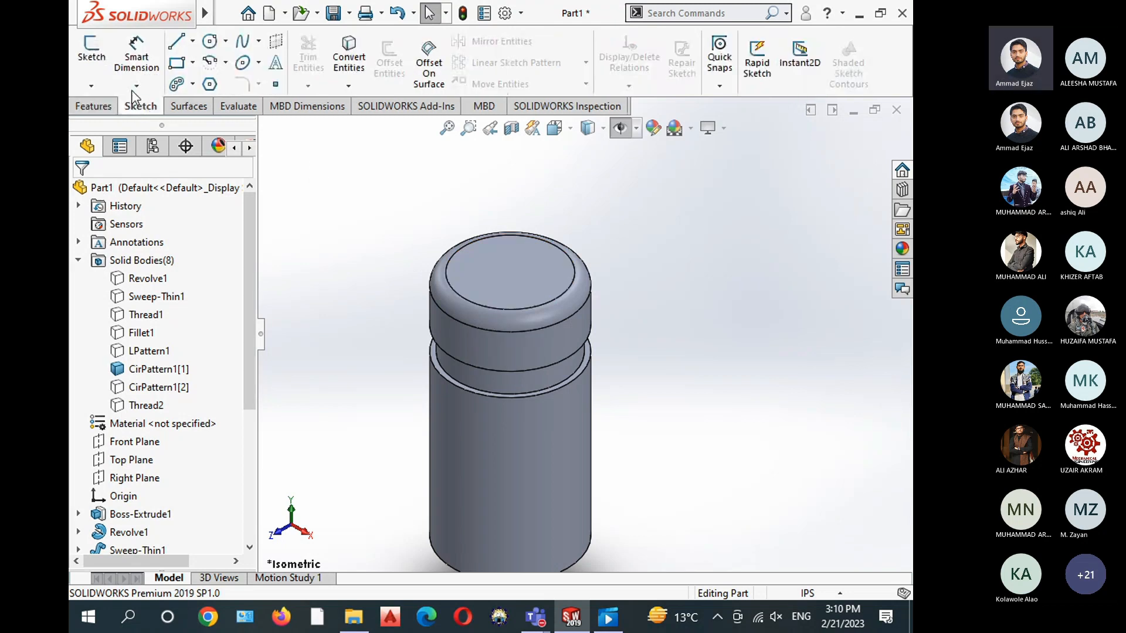
click(100, 55)
click(515, 274)
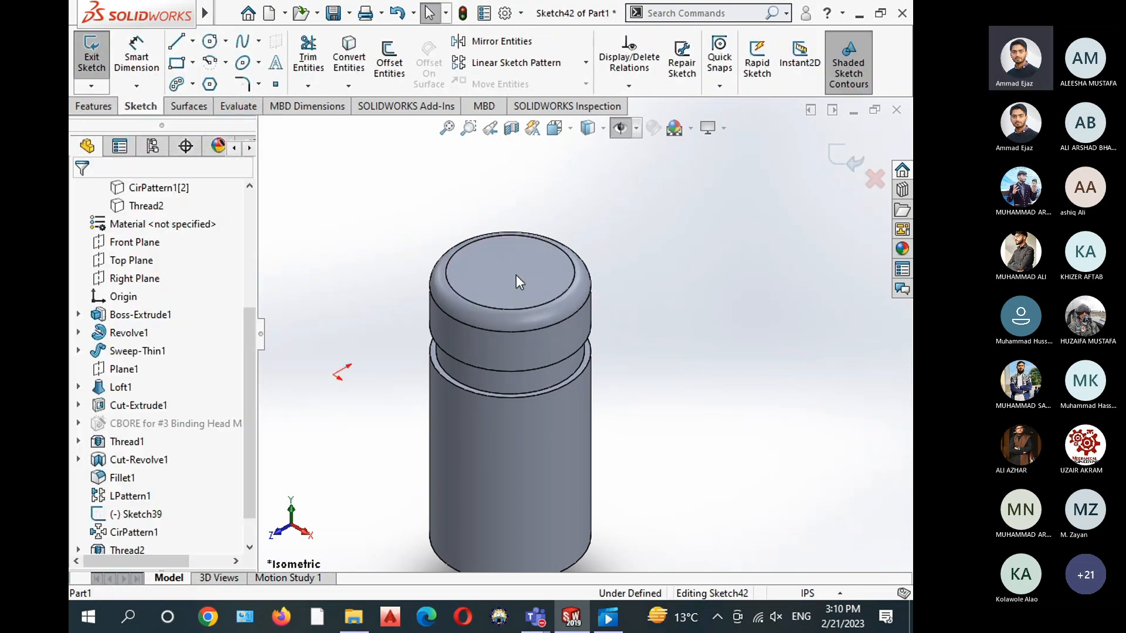
click(501, 278)
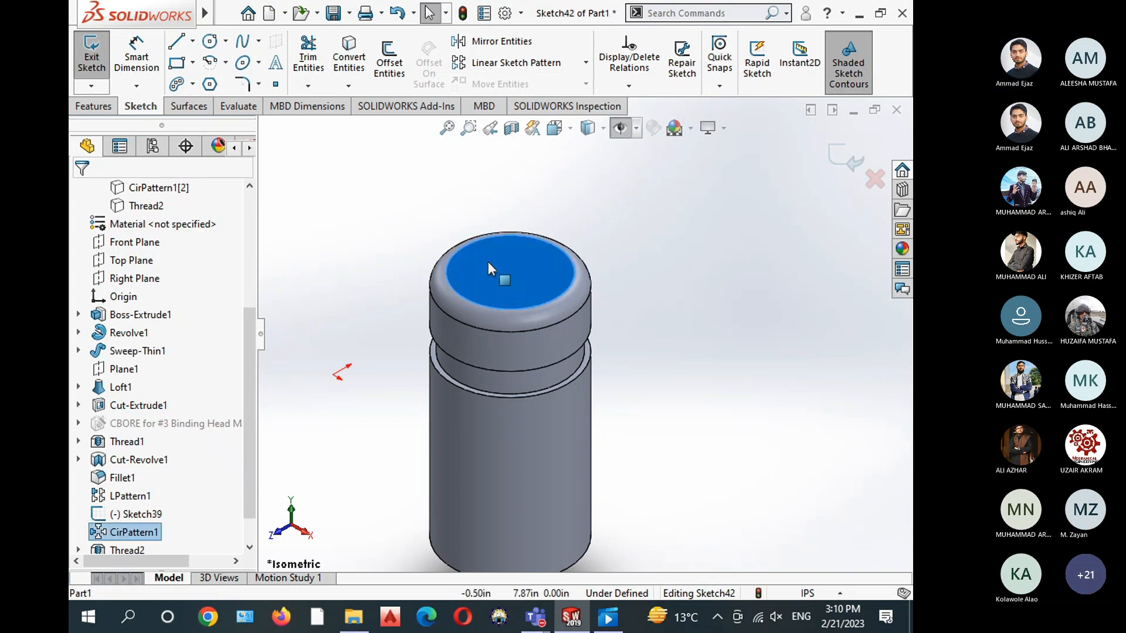
click(378, 177)
click(210, 42)
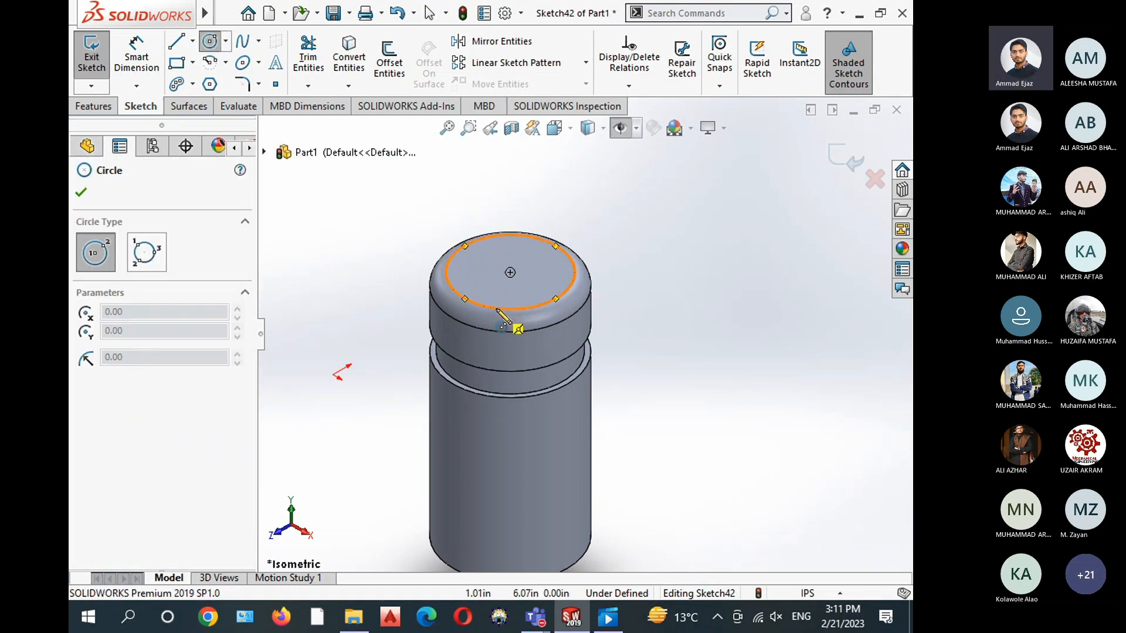
click(510, 272)
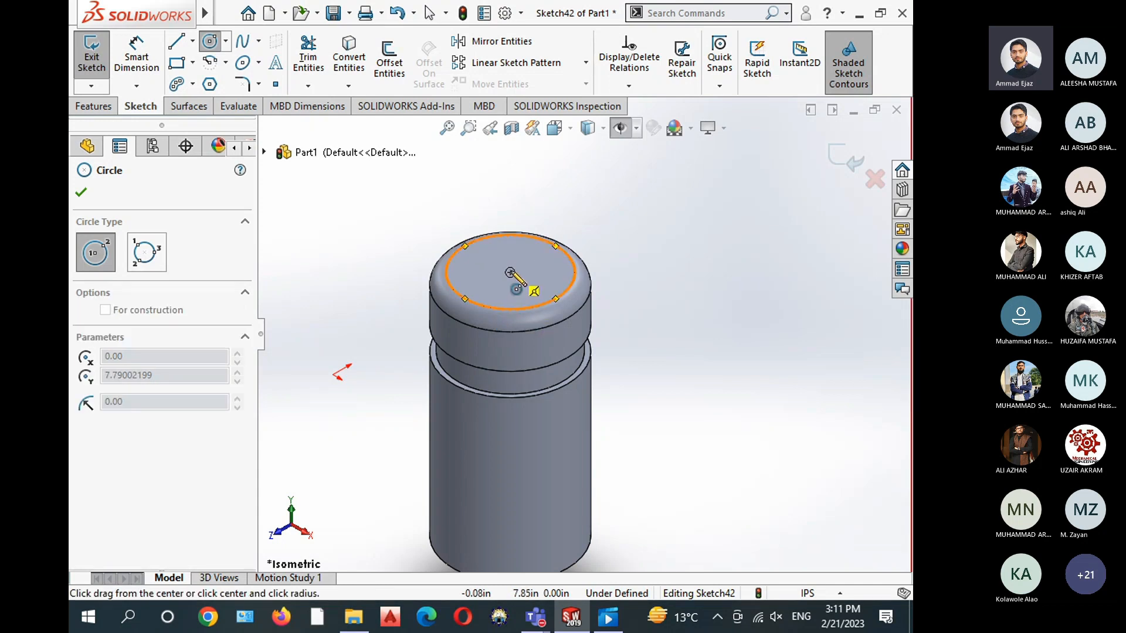
click(544, 288)
right_click(333, 207)
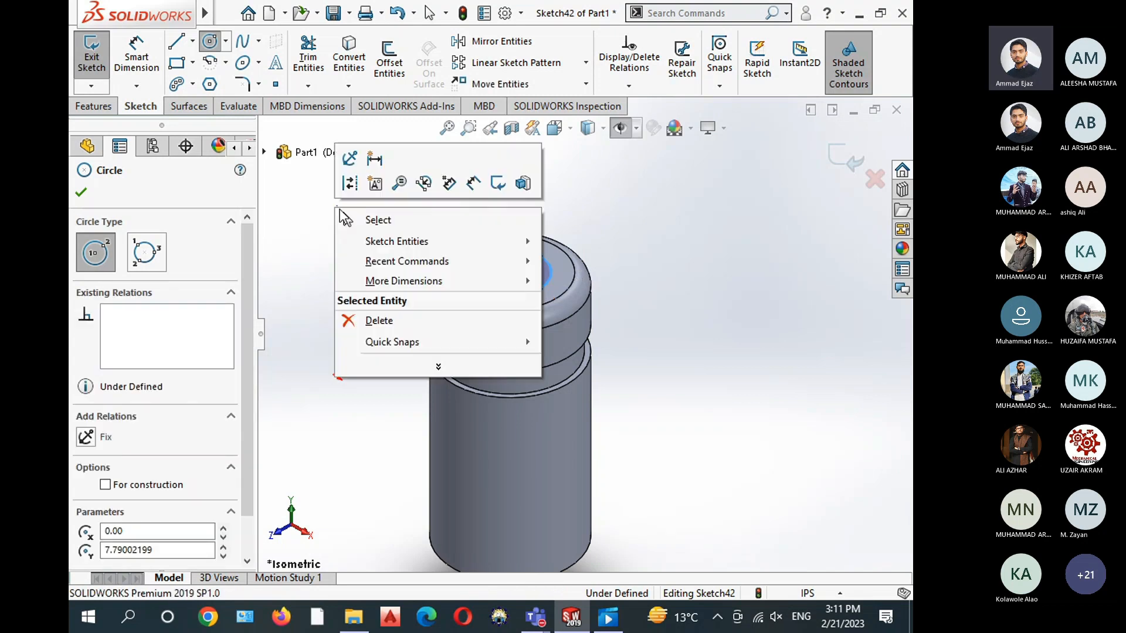
click(376, 226)
Cut the circle through the whole cylinder with an Extruded Cut set to Through All
click(92, 106)
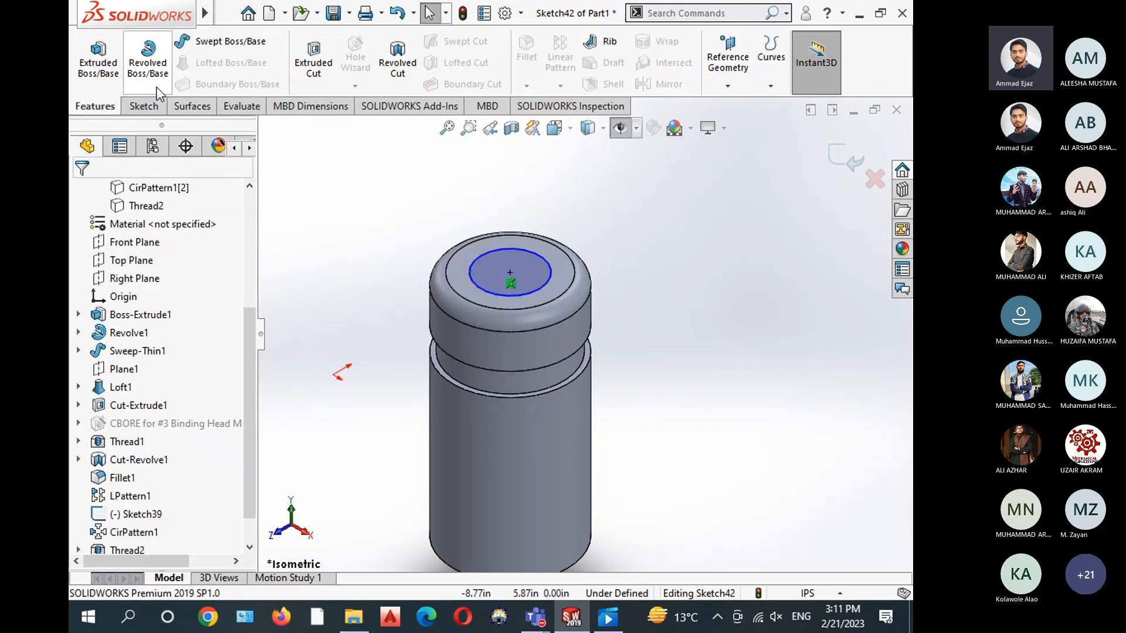
click(327, 70)
click(158, 292)
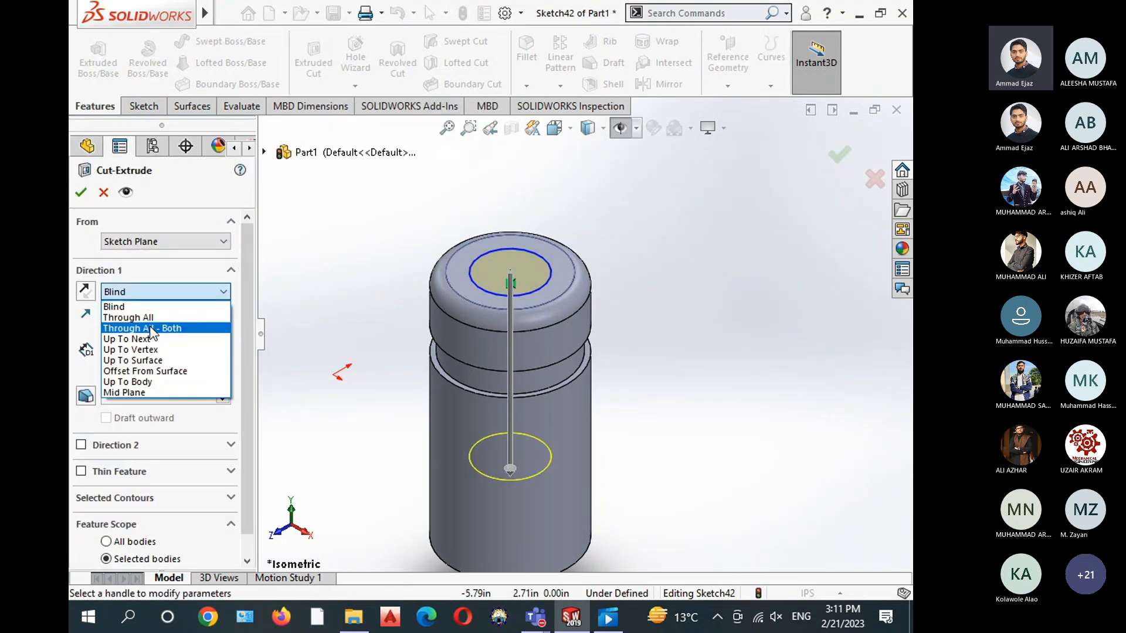
click(151, 328)
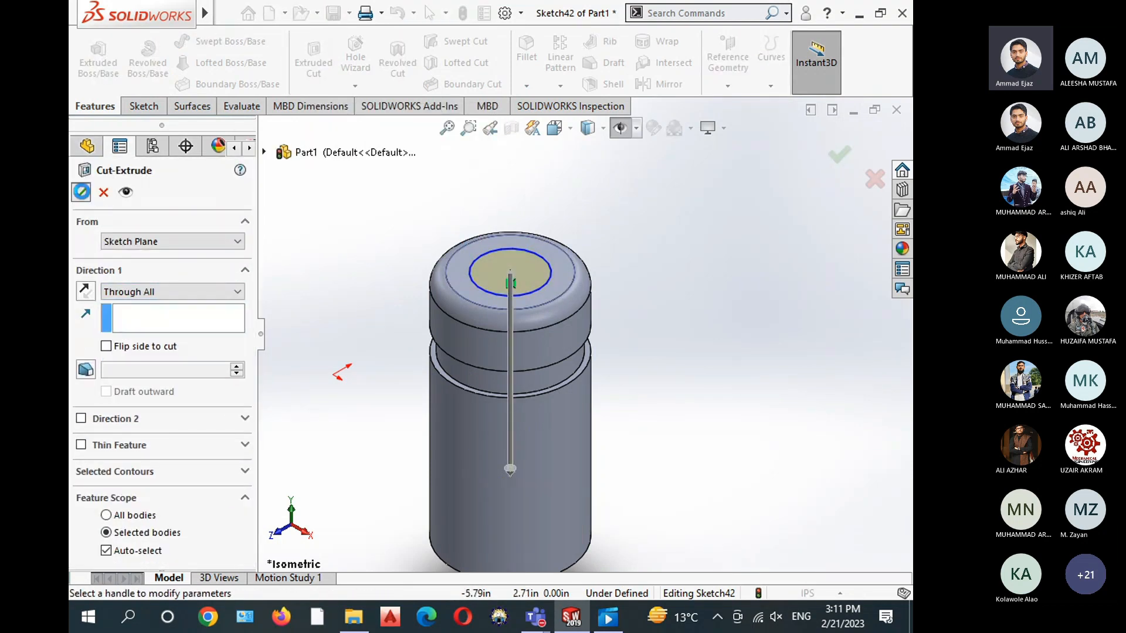
click(81, 192)
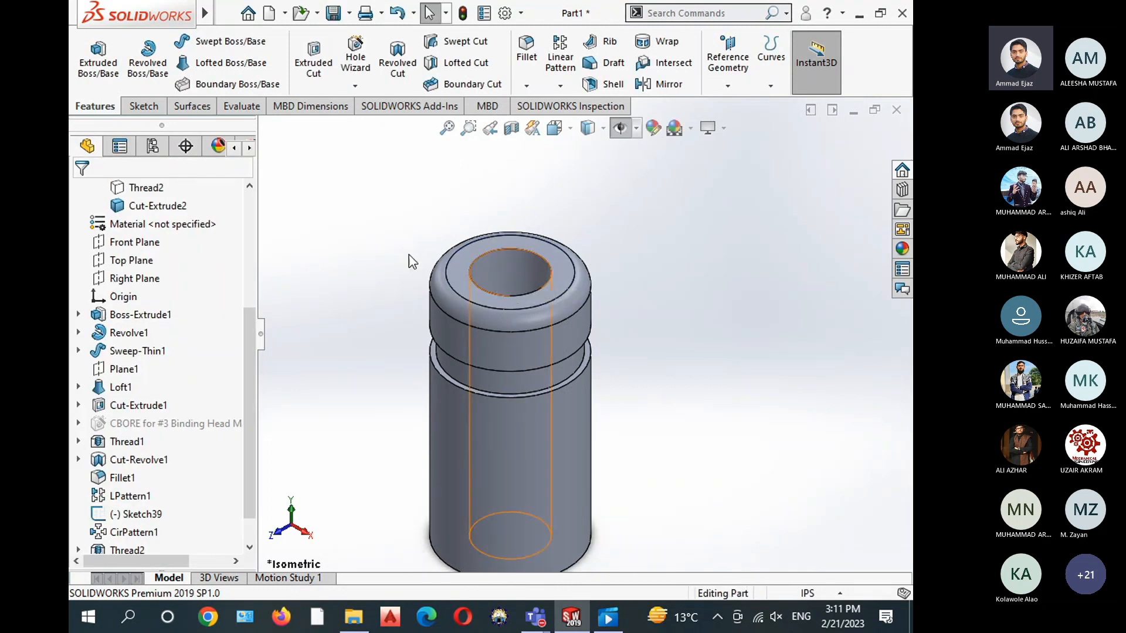
Create a 5 in blind Inch Die 3.5000-4 thread from the hole's top edge, using the Extrude thread method
click(362, 86)
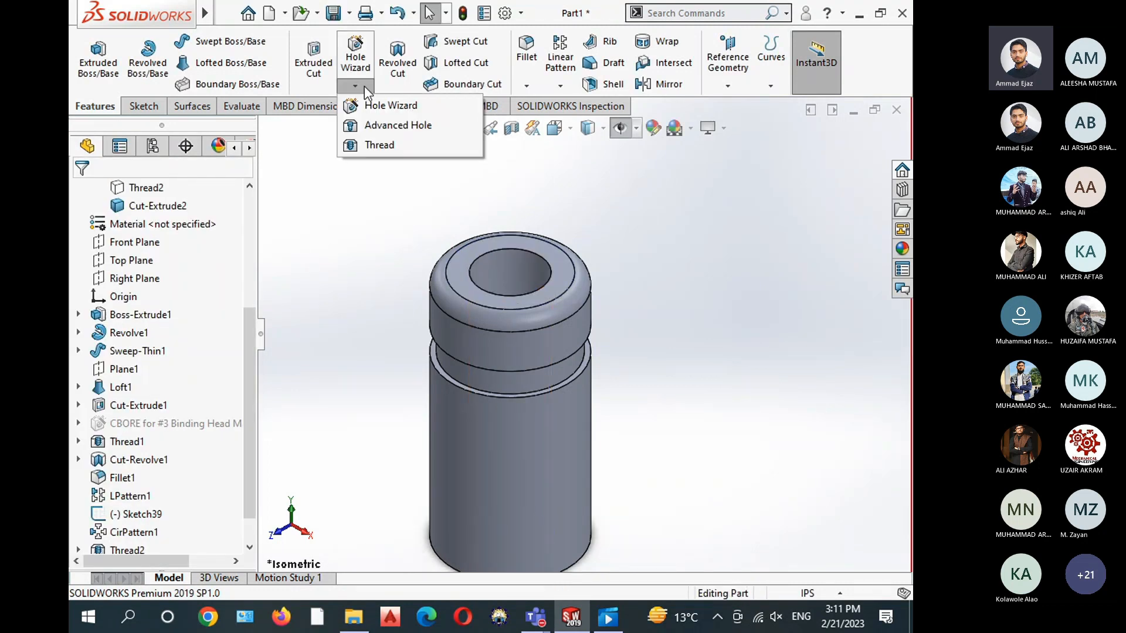
click(378, 145)
click(569, 326)
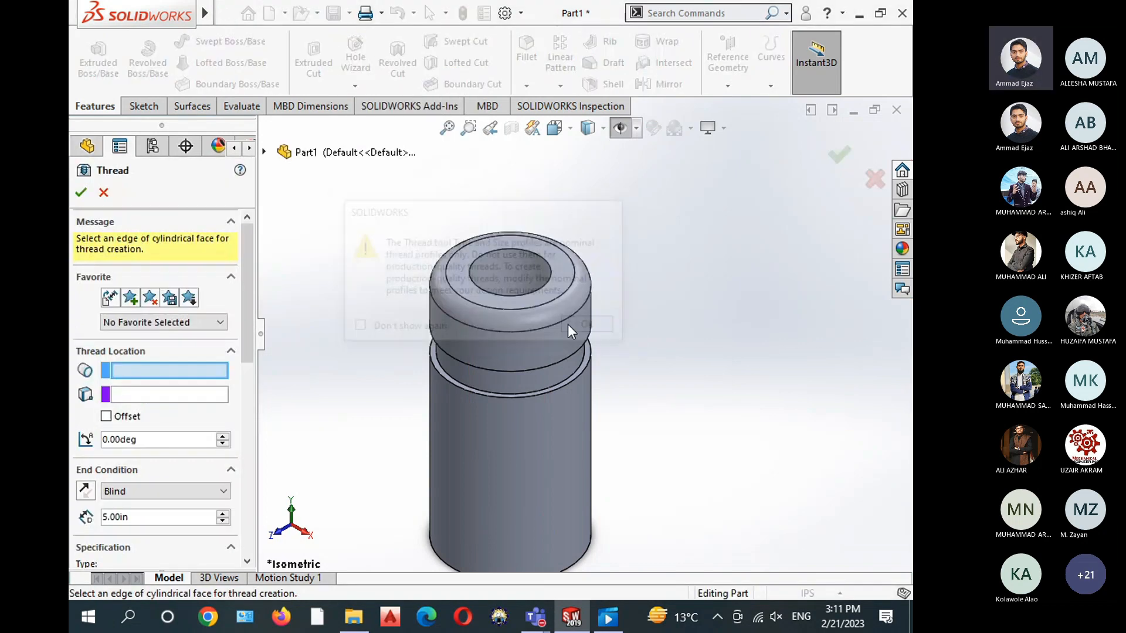
click(477, 283)
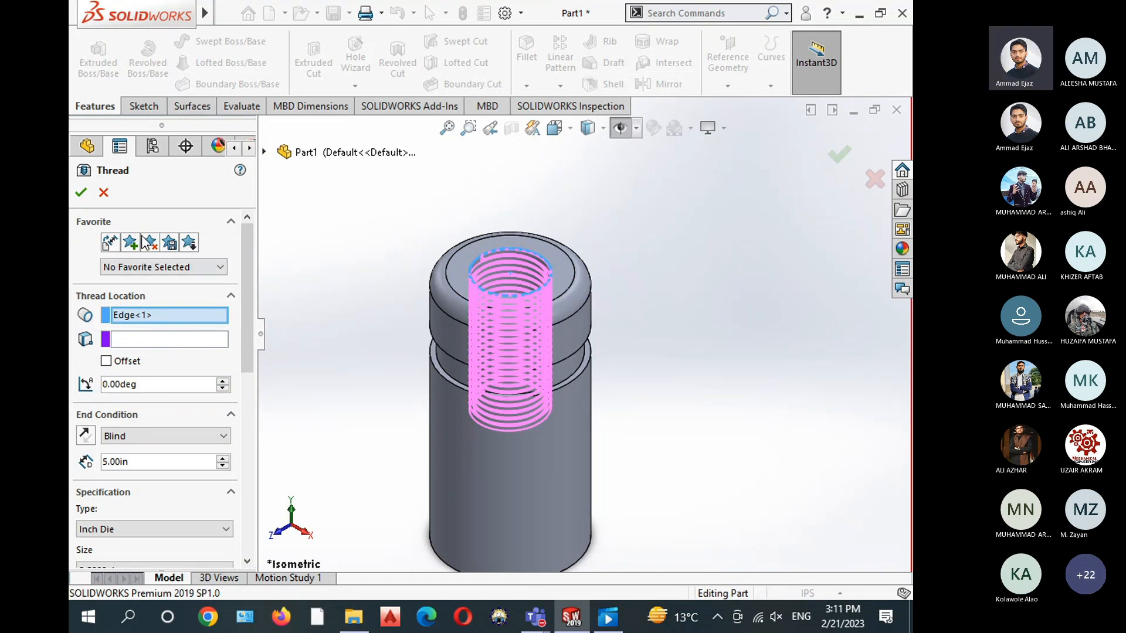
drag(247, 272, 253, 405)
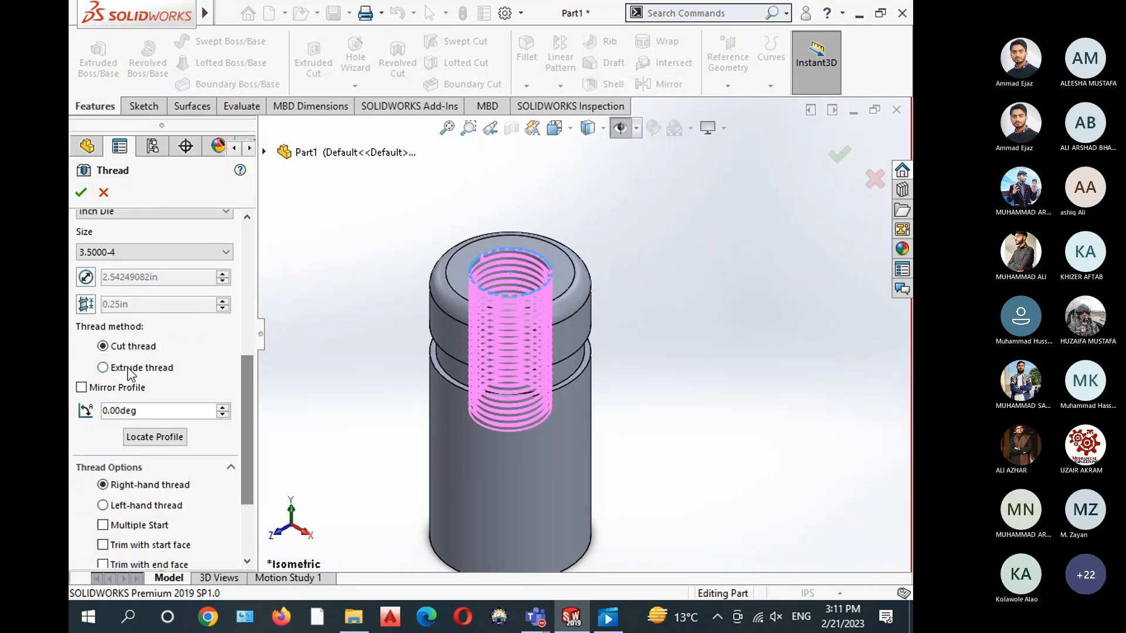
click(103, 367)
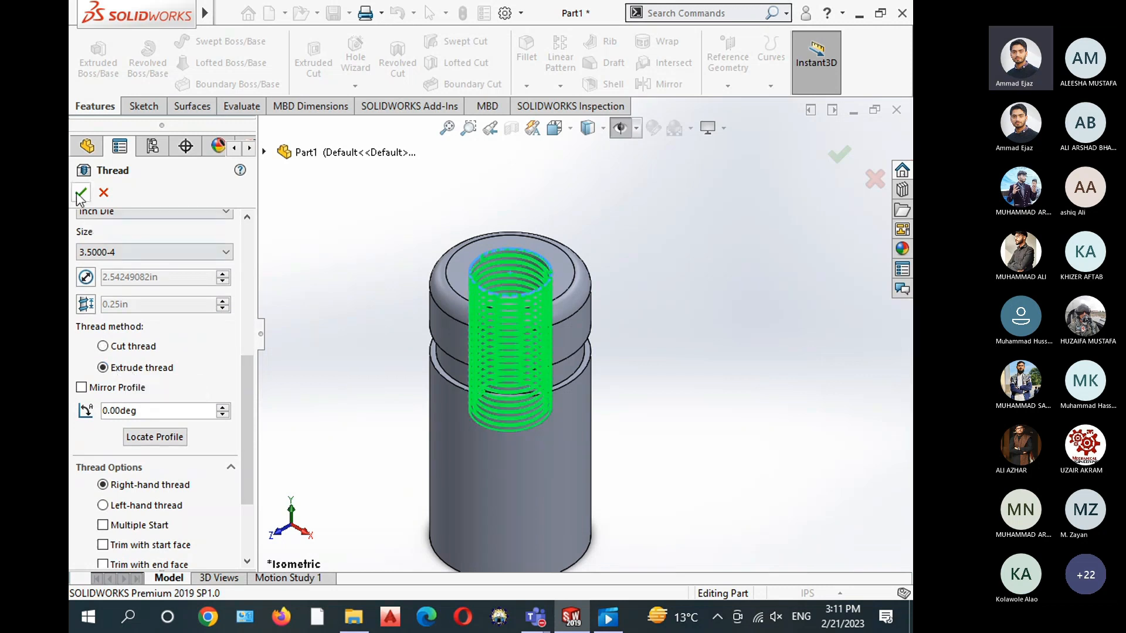
click(81, 192)
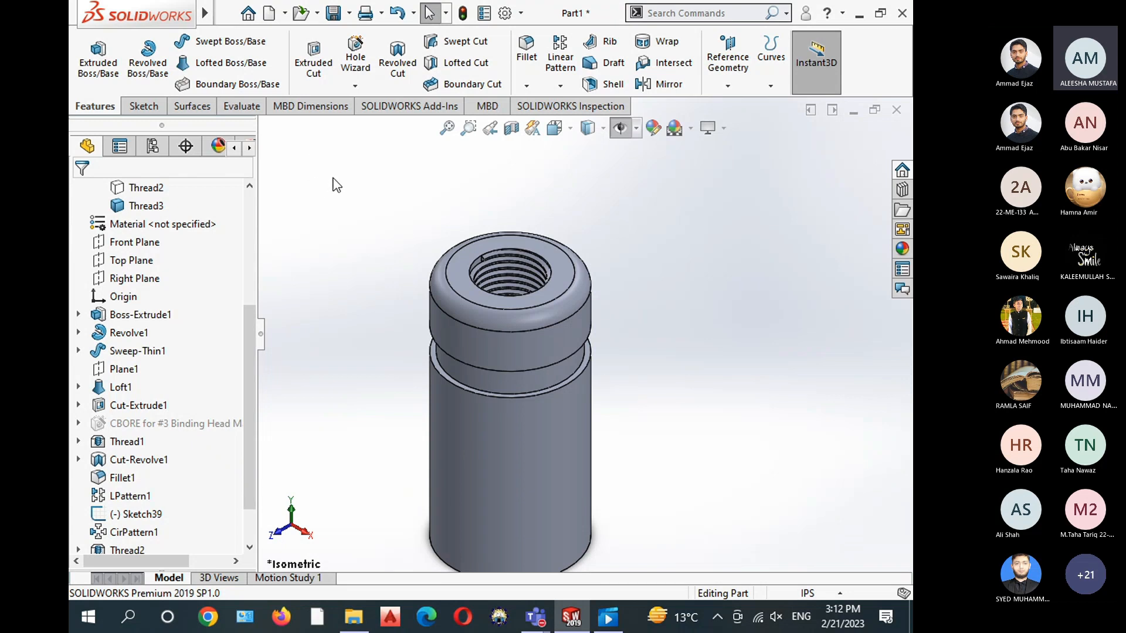
ctrl+middle_drag(363, 229, 405, 175)
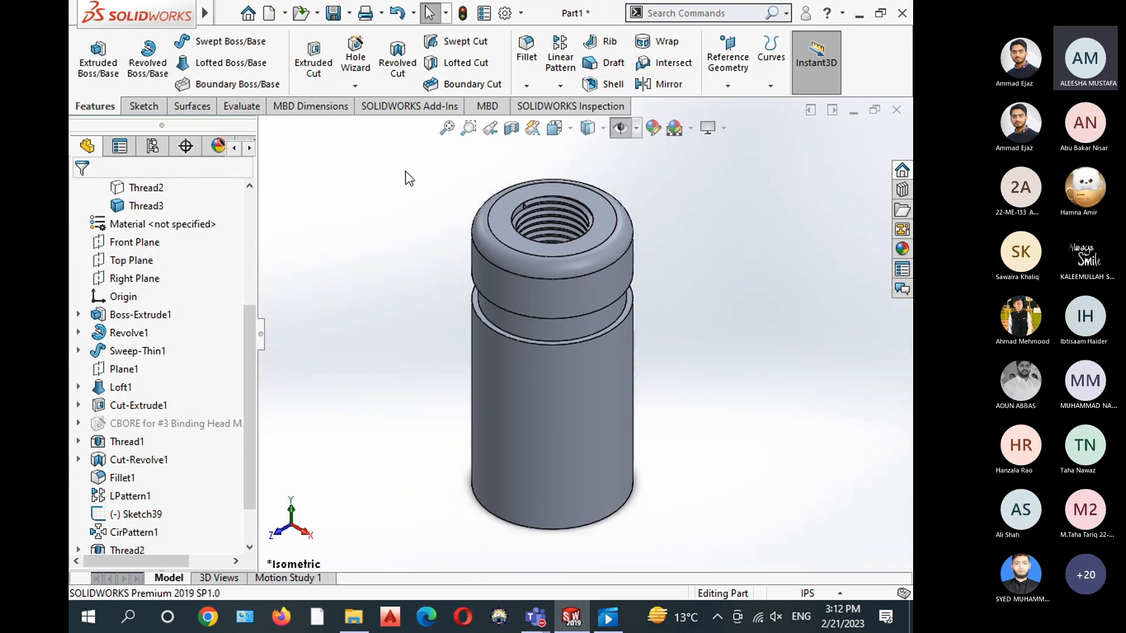